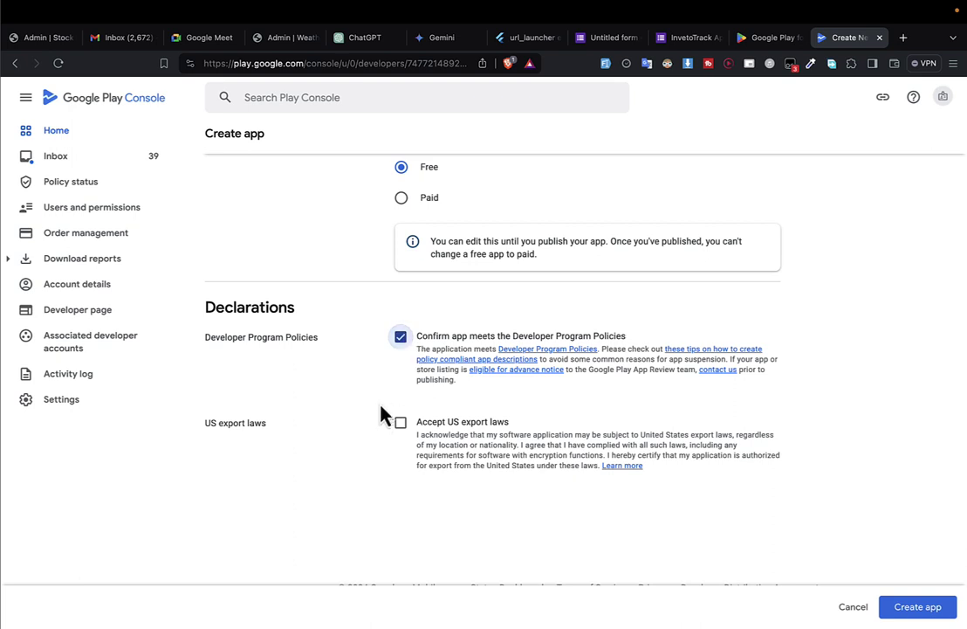
Accept the US export laws declaration and create the new app.
{"action": "left_click", "coordinate": [400, 425]}
{"action": "left_click", "coordinate": [917, 607]}
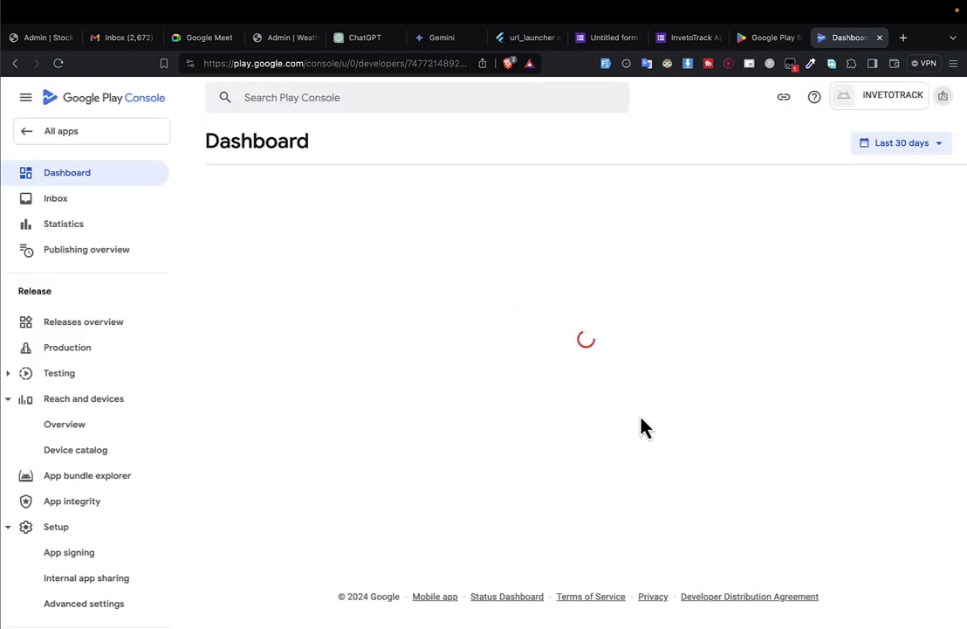
{"action": "scroll", "coordinate": [642, 428], "scroll_direction": "down", "scroll_amount": 10}
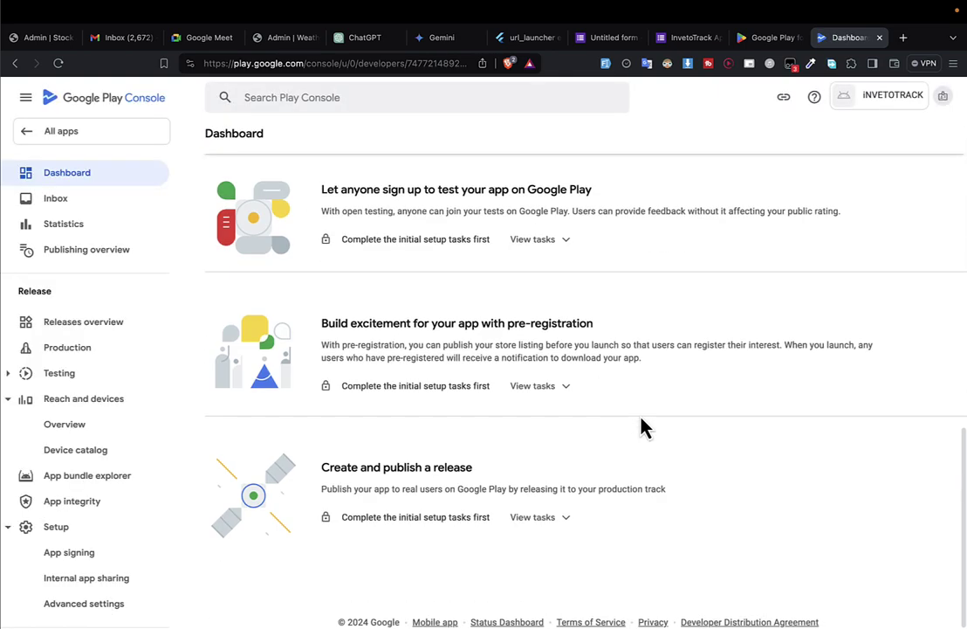
{"action": "scroll", "coordinate": [642, 428], "scroll_direction": "up", "scroll_amount": 10}
{"action": "scroll", "coordinate": [642, 428], "scroll_direction": "down", "scroll_amount": 5}
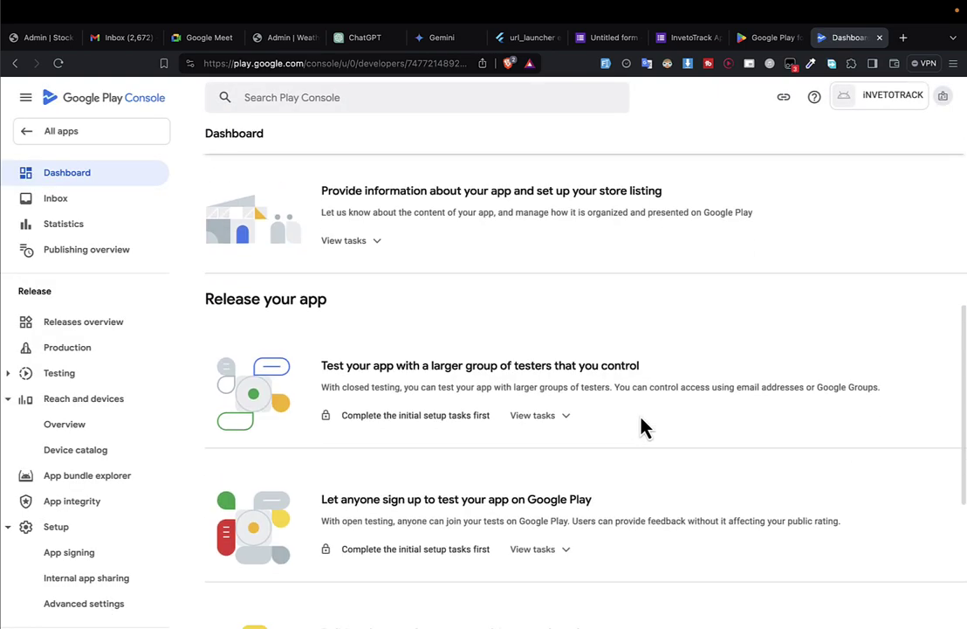
{"action": "scroll", "coordinate": [642, 428], "scroll_direction": "up", "scroll_amount": 4}
{"action": "scroll", "coordinate": [642, 428], "scroll_direction": "down", "scroll_amount": 4}
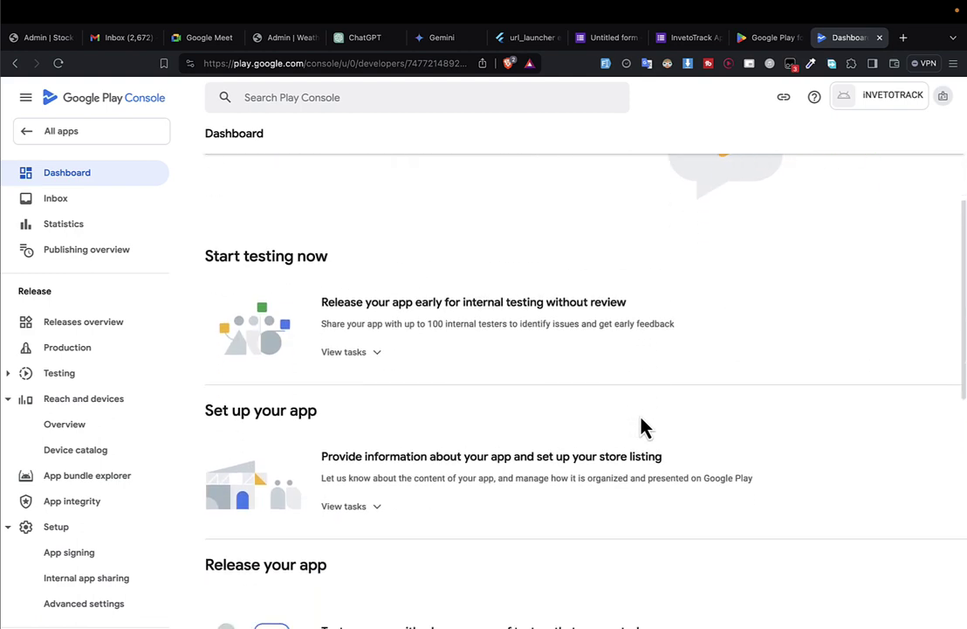
{"action": "left_click_drag", "start_coordinate": [234, 195], "coordinate": [367, 207]}
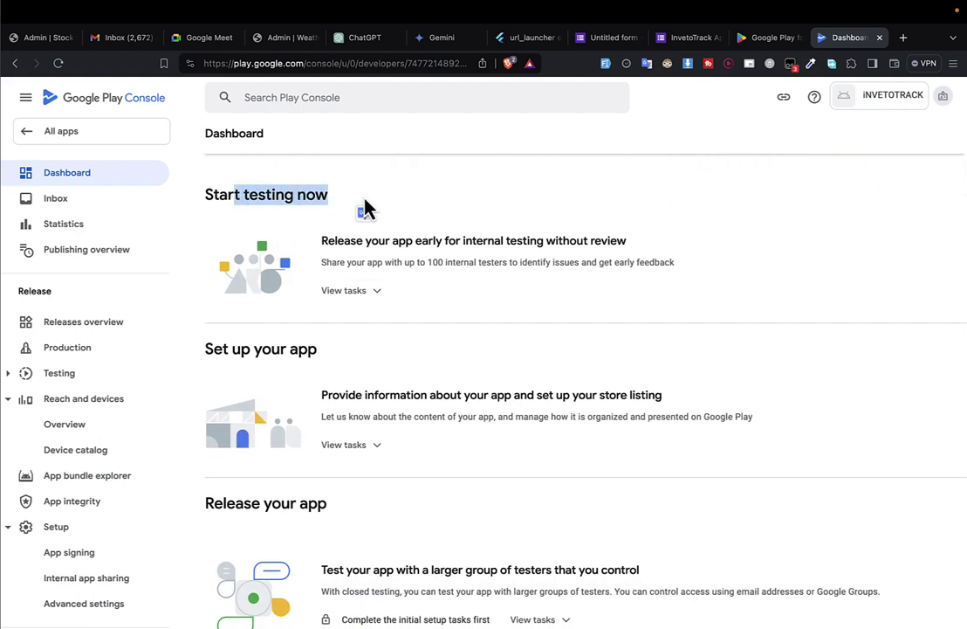
{"action": "scroll", "coordinate": [362, 197], "scroll_direction": "down", "scroll_amount": 2}
{"action": "left_click_drag", "start_coordinate": [208, 274], "coordinate": [380, 280]}
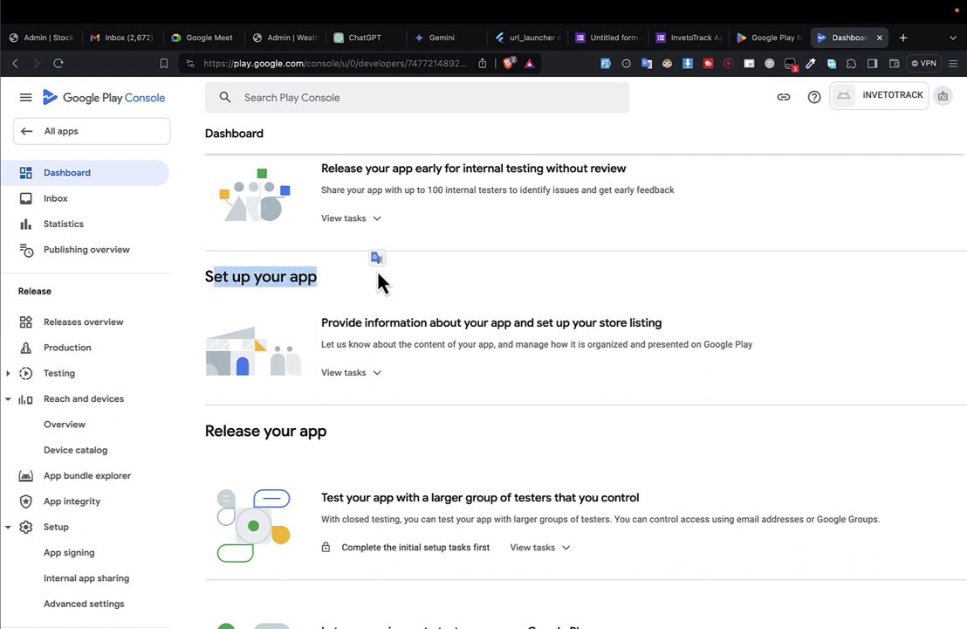
From the Dashboard's Set up your app tasks, open the Set privacy policy page.
{"action": "left_click", "coordinate": [373, 384]}
{"action": "scroll", "coordinate": [364, 428], "scroll_direction": "down", "scroll_amount": 2}
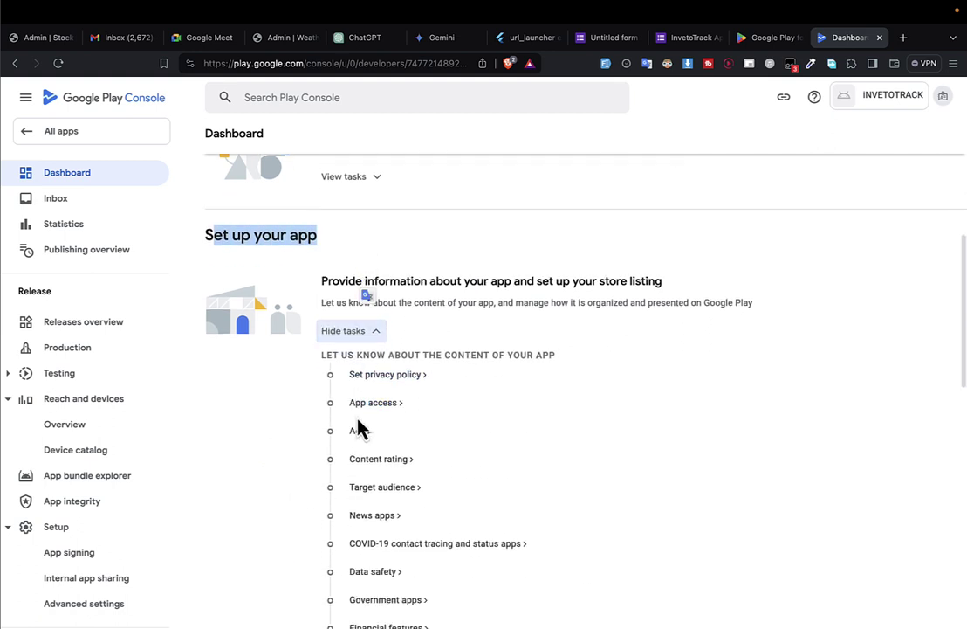
{"action": "left_click", "coordinate": [369, 349]}
{"action": "left_click_drag", "start_coordinate": [422, 332], "coordinate": [555, 363]}
{"action": "left_click", "coordinate": [410, 339]}
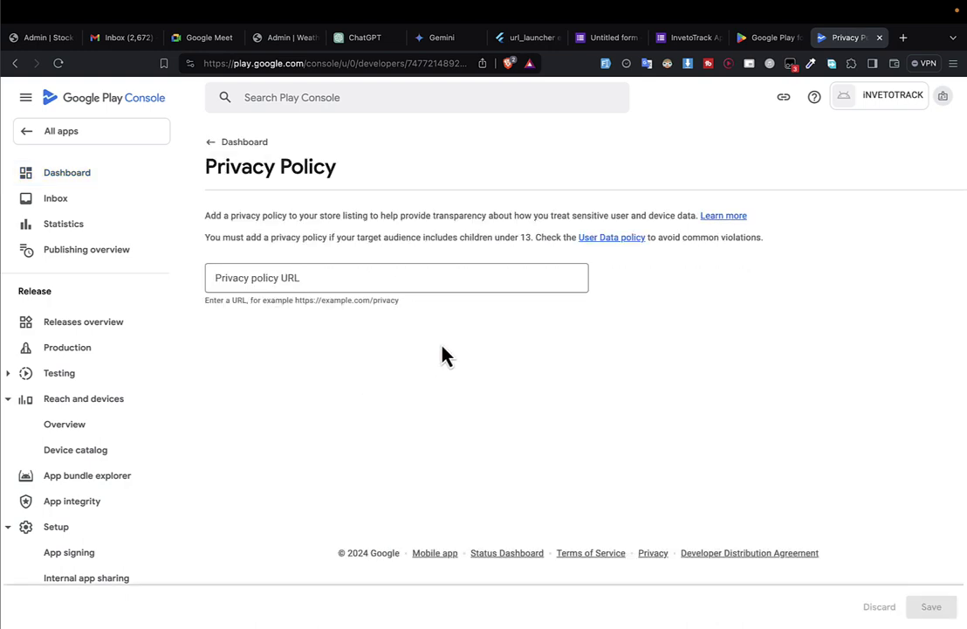
Search Google in a new tab for 'generate privacy policy page'.
{"action": "left_click", "coordinate": [905, 38]}
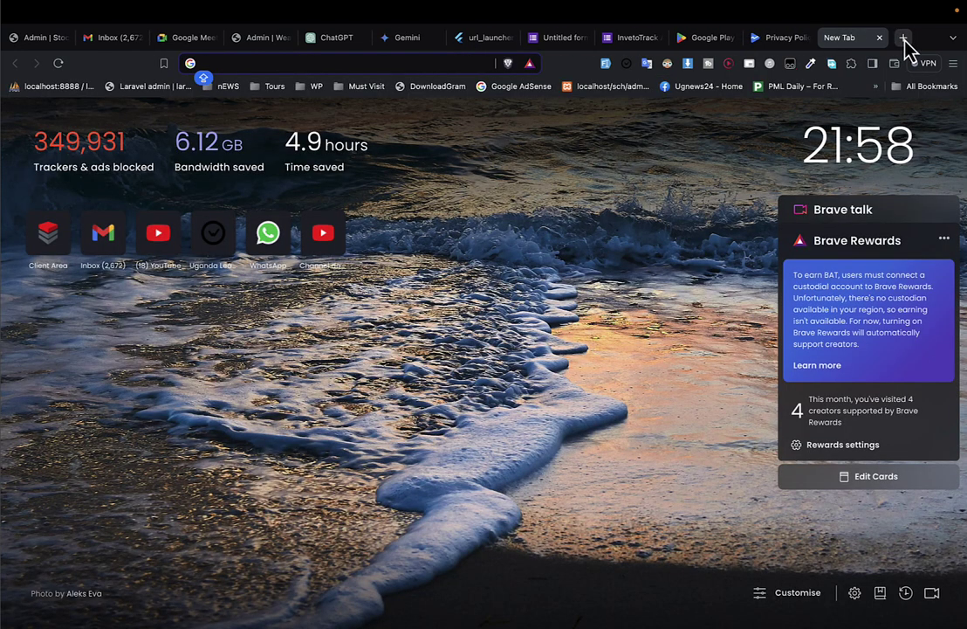
{"action": "type", "text": "GENER"}
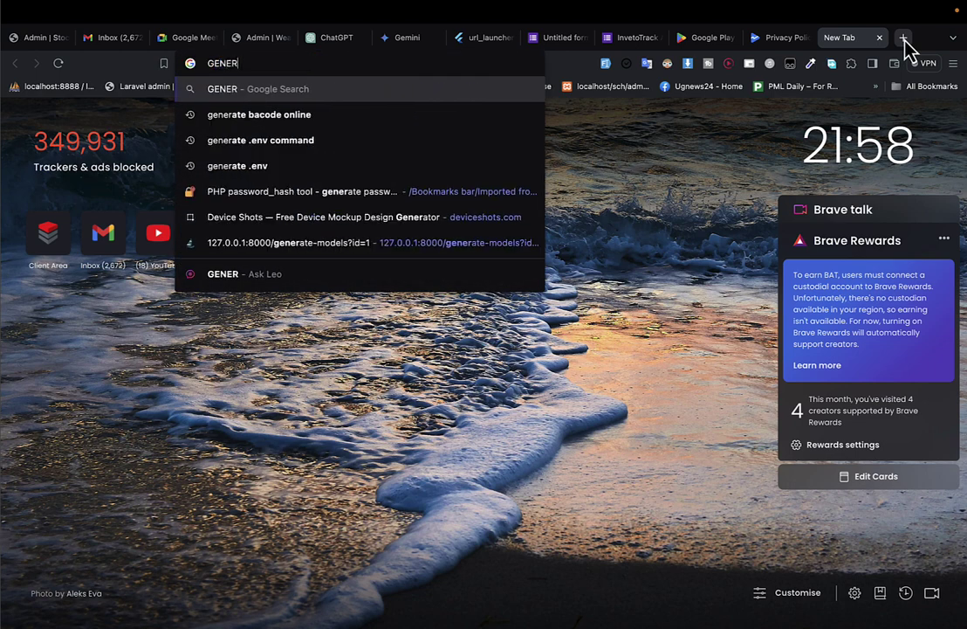
{"action": "key", "text": "ctrl+a"}
{"action": "type", "text": "generate pi"}
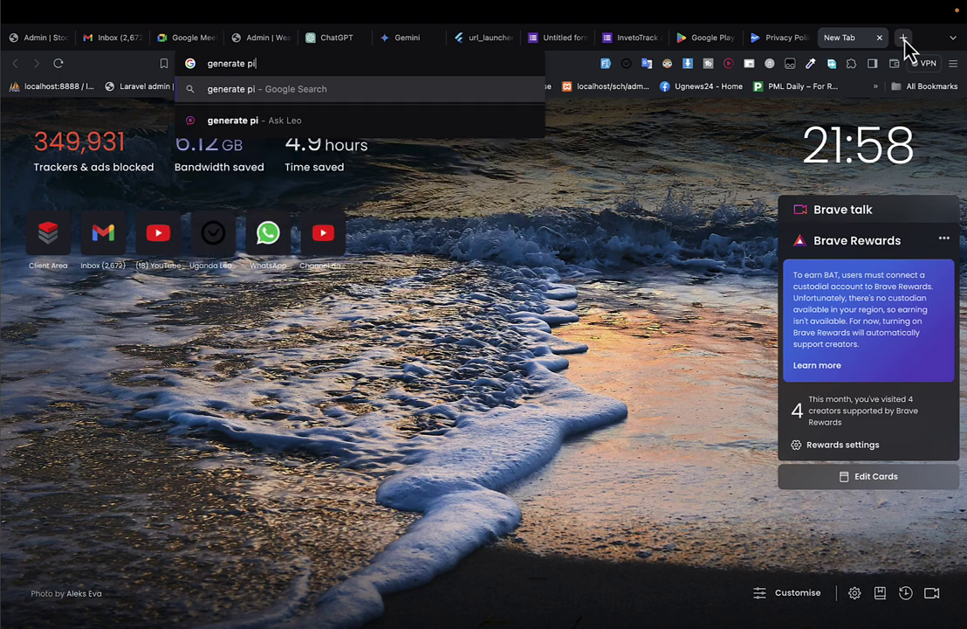
{"action": "key", "text": "BackSpace"}
{"action": "type", "text": "rivacy"}
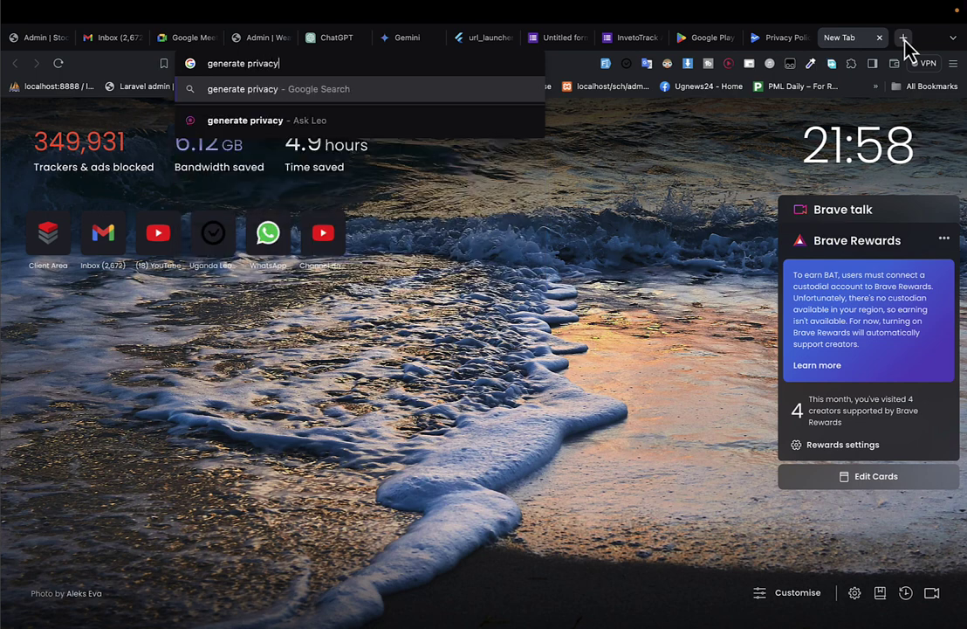
{"action": "type", "text": " polic"}
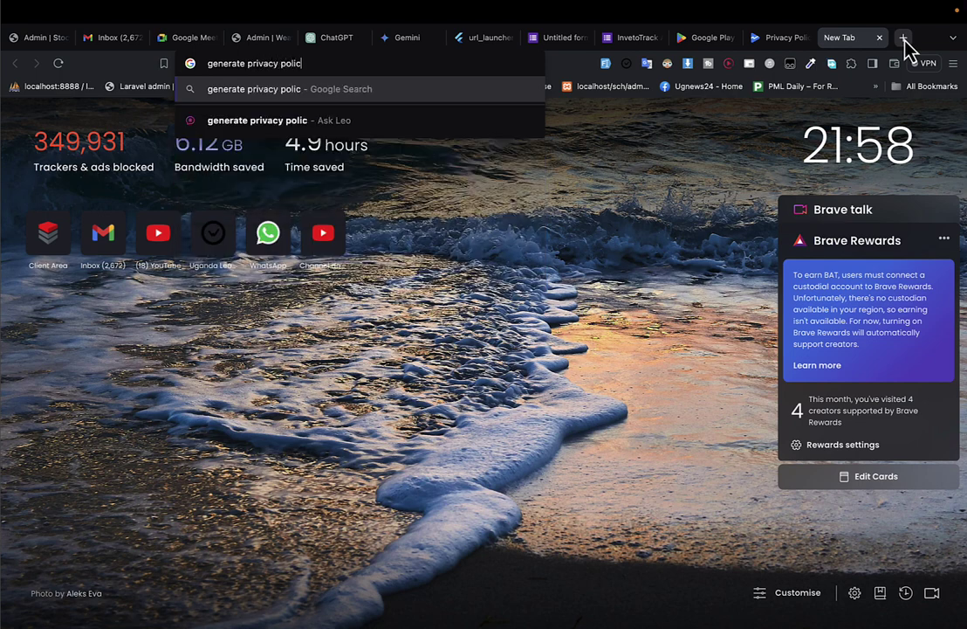
{"action": "type", "text": "y page"}
{"action": "key", "text": "Return"}
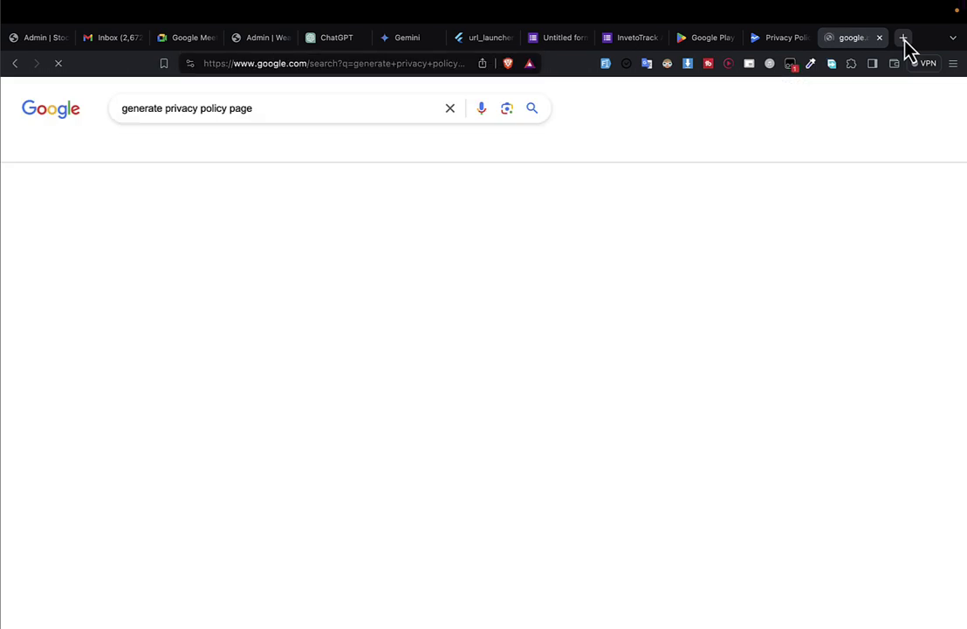
Open the FreePrivacyPolicy result and start its Free Privacy Policy Generator.
{"action": "left_click_drag", "start_coordinate": [262, 340], "coordinate": [223, 416]}
{"action": "right_click", "coordinate": [206, 437]}
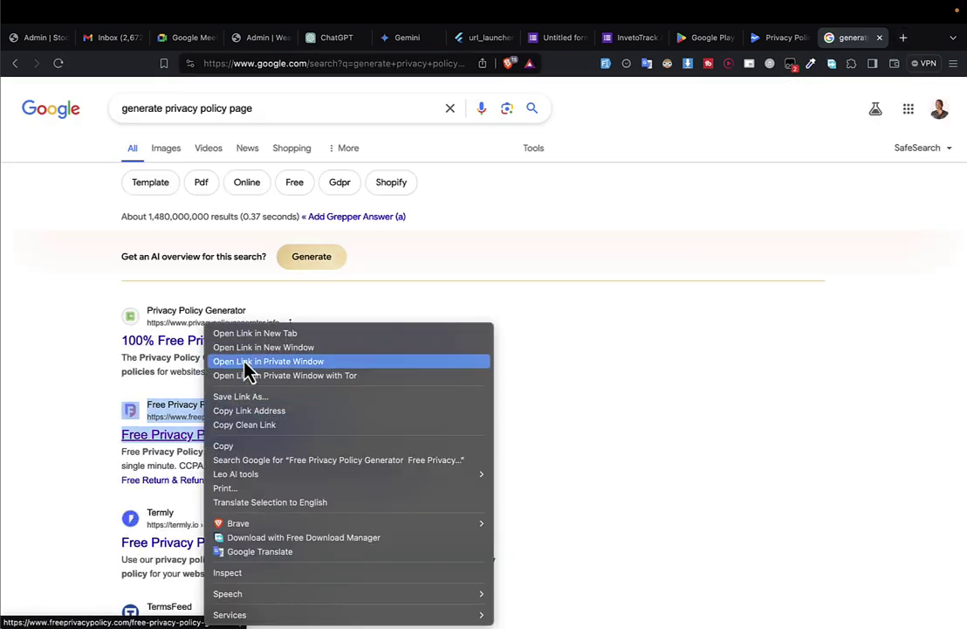
{"action": "left_click", "coordinate": [160, 445]}
{"action": "left_click", "coordinate": [159, 439]}
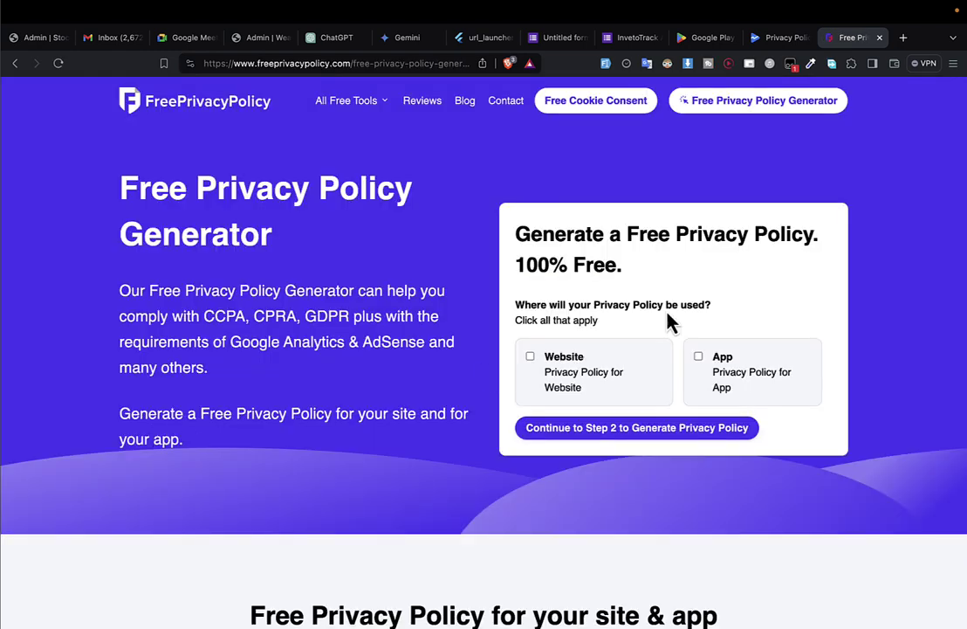
{"action": "left_click", "coordinate": [715, 105]}
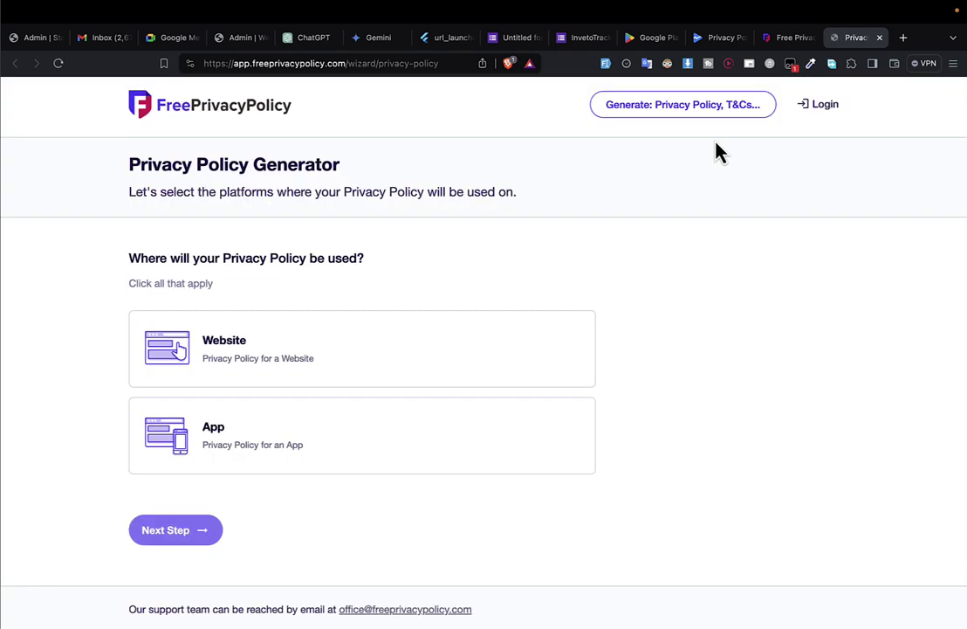
Choose App as the policy platform, detour to the log-in form, then return to the generator.
{"action": "left_click", "coordinate": [255, 446]}
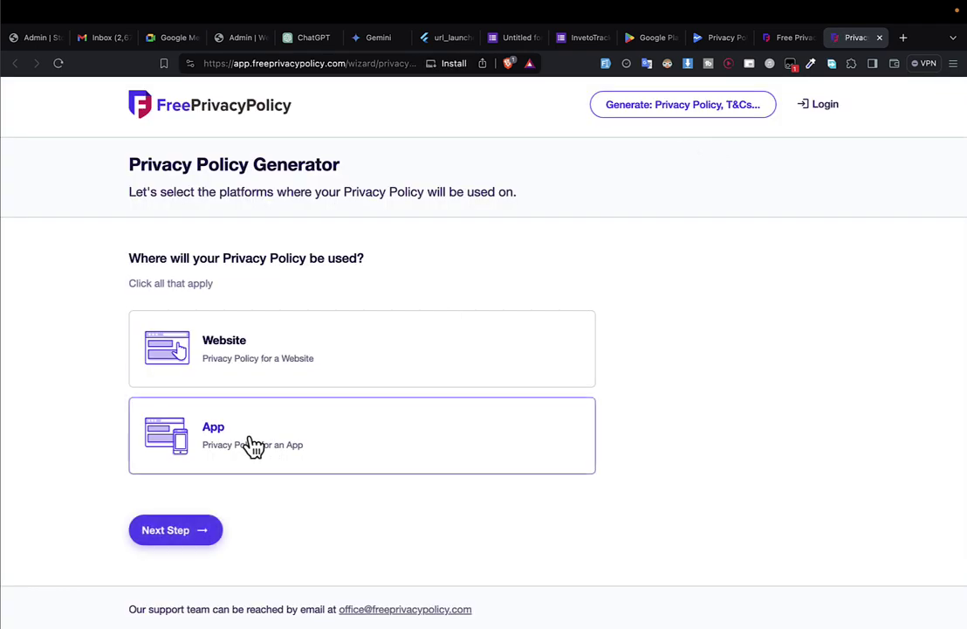
{"action": "left_click", "coordinate": [166, 530]}
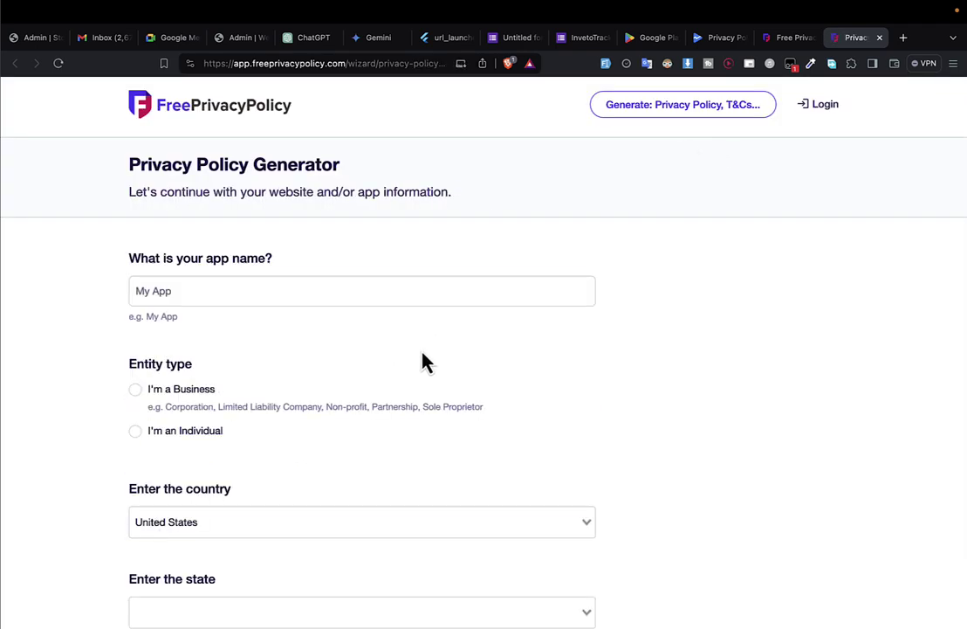
{"action": "left_click", "coordinate": [817, 112]}
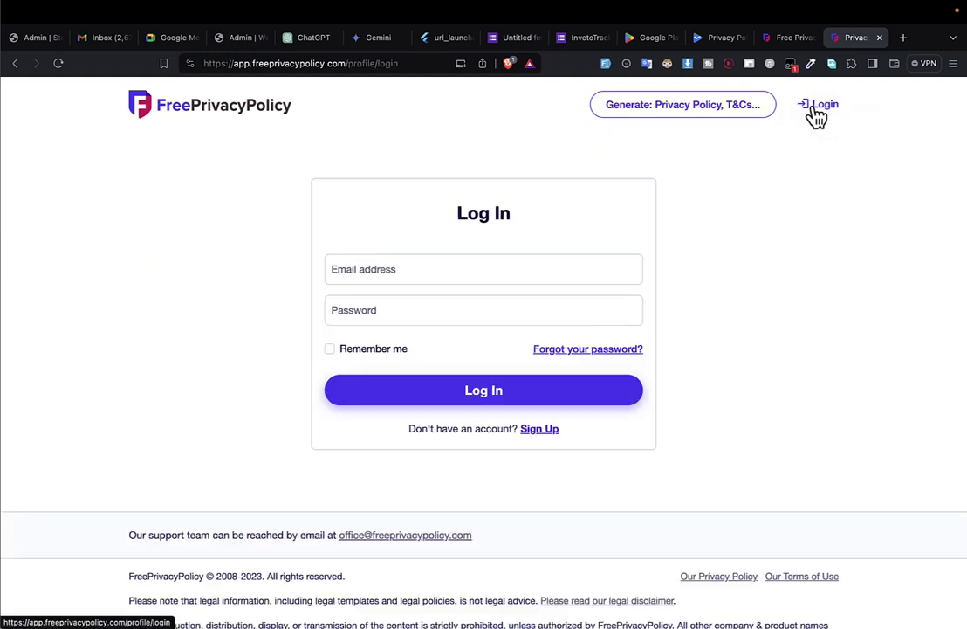
{"action": "left_click", "coordinate": [483, 261]}
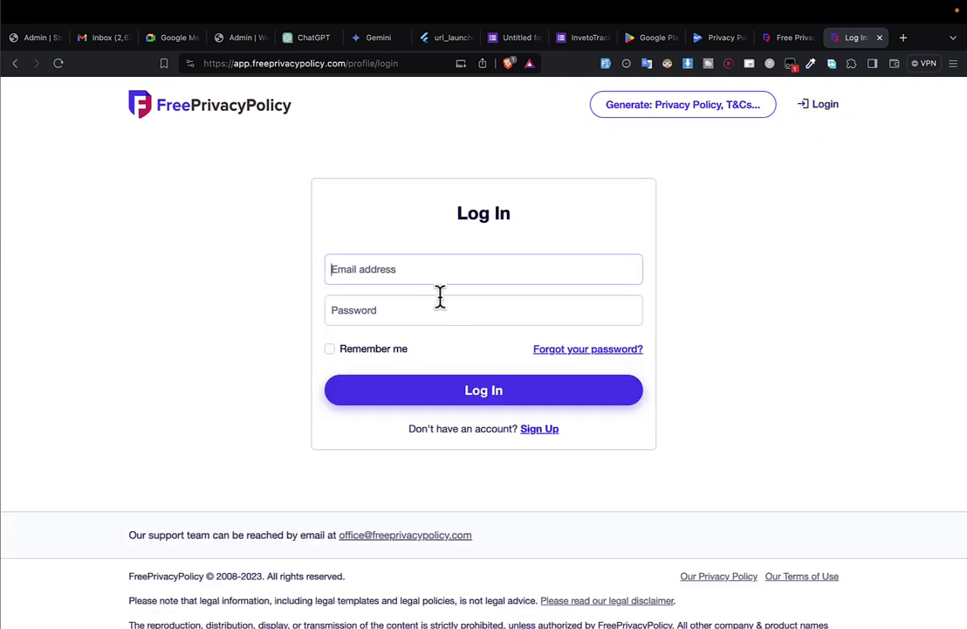
{"action": "left_click", "coordinate": [440, 300]}
{"action": "left_click", "coordinate": [440, 272]}
{"action": "left_click", "coordinate": [15, 63]}
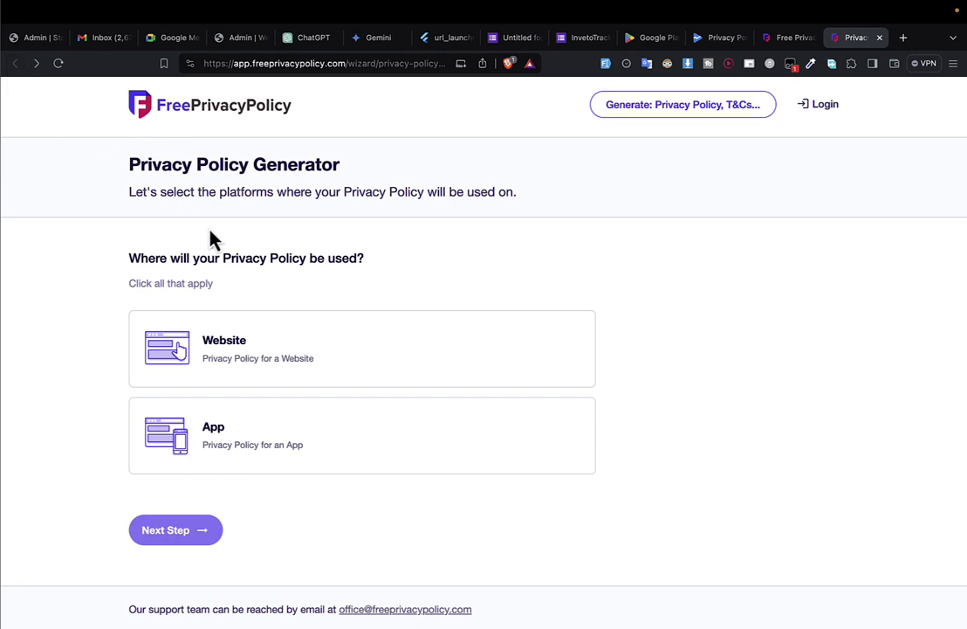
Select App again and enter the app name iNVETOTRACK.
{"action": "left_click", "coordinate": [212, 428]}
{"action": "scroll", "coordinate": [208, 435], "scroll_direction": "down", "scroll_amount": 2}
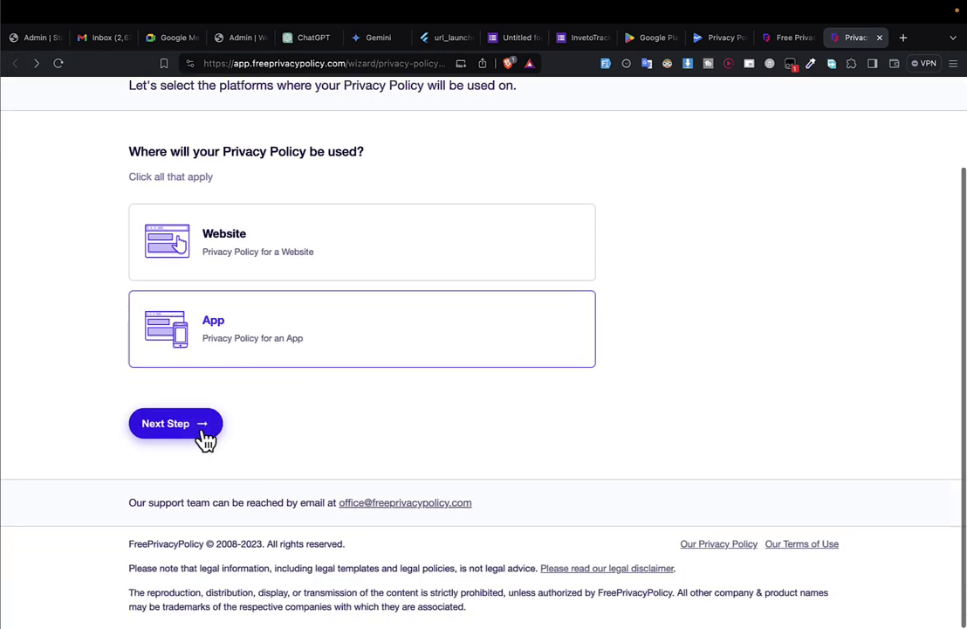
{"action": "left_click", "coordinate": [196, 434]}
{"action": "scroll", "coordinate": [190, 434], "scroll_direction": "down", "scroll_amount": 1}
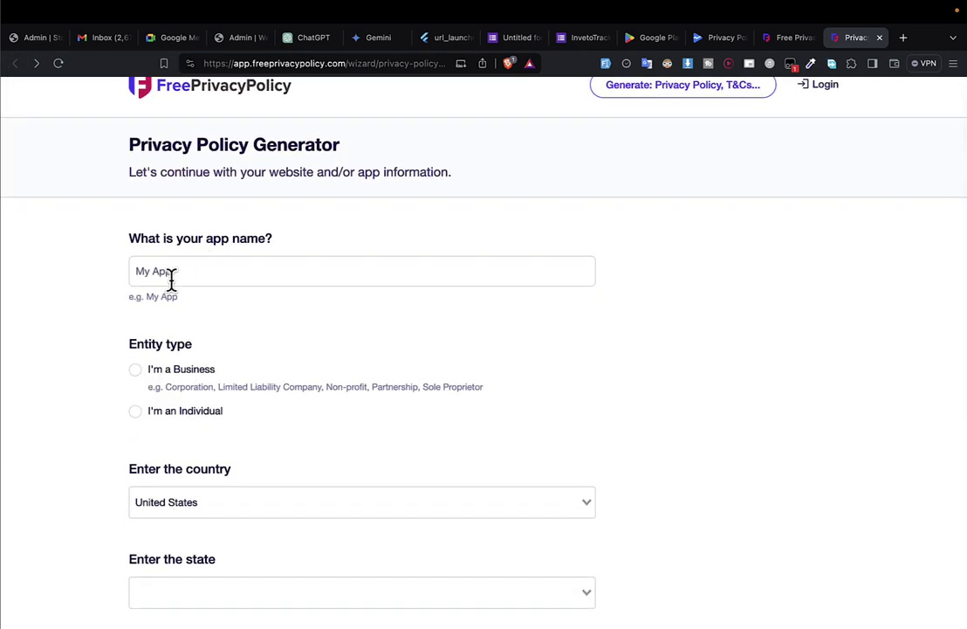
{"action": "left_click", "coordinate": [184, 272]}
{"action": "type", "text": "iNVETOTRACK"}
{"action": "scroll", "coordinate": [343, 338], "scroll_direction": "down", "scroll_amount": 2}
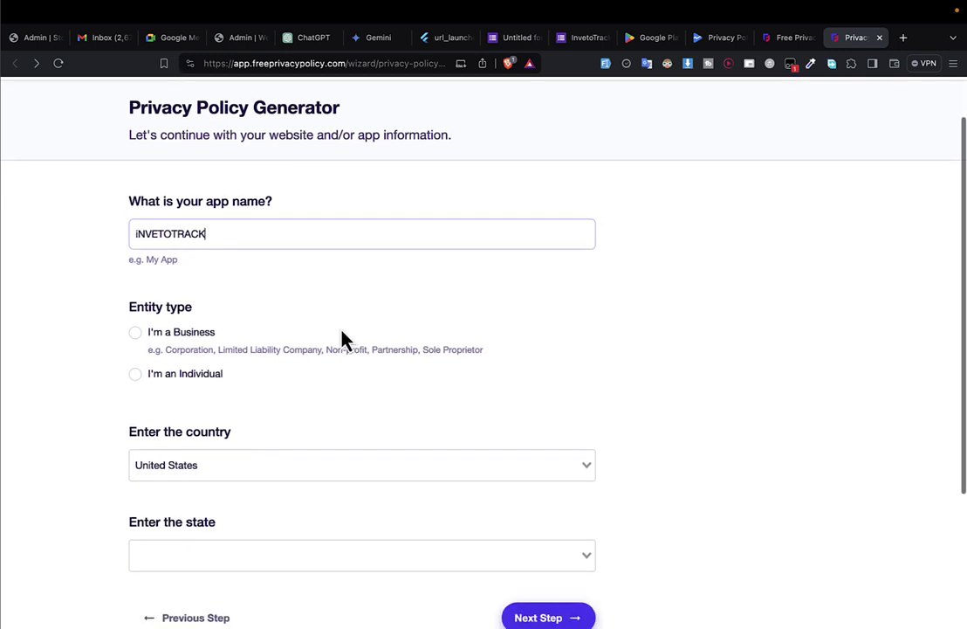
Set the entity type to individual and the country to Uganda, then continue.
{"action": "left_click", "coordinate": [135, 336]}
{"action": "scroll", "coordinate": [154, 406], "scroll_direction": "down", "scroll_amount": 5}
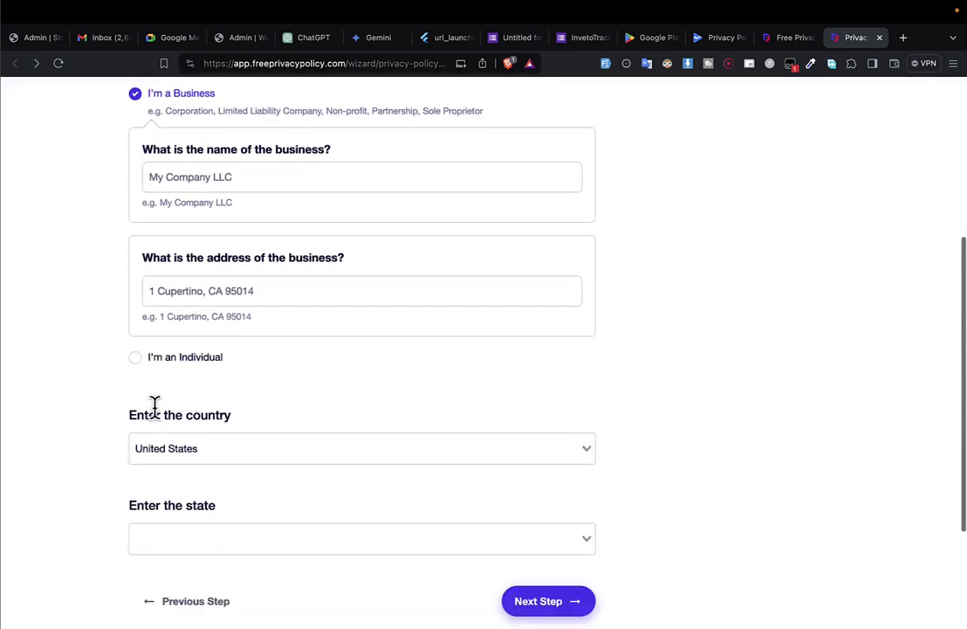
{"action": "scroll", "coordinate": [154, 407], "scroll_direction": "down", "scroll_amount": 3}
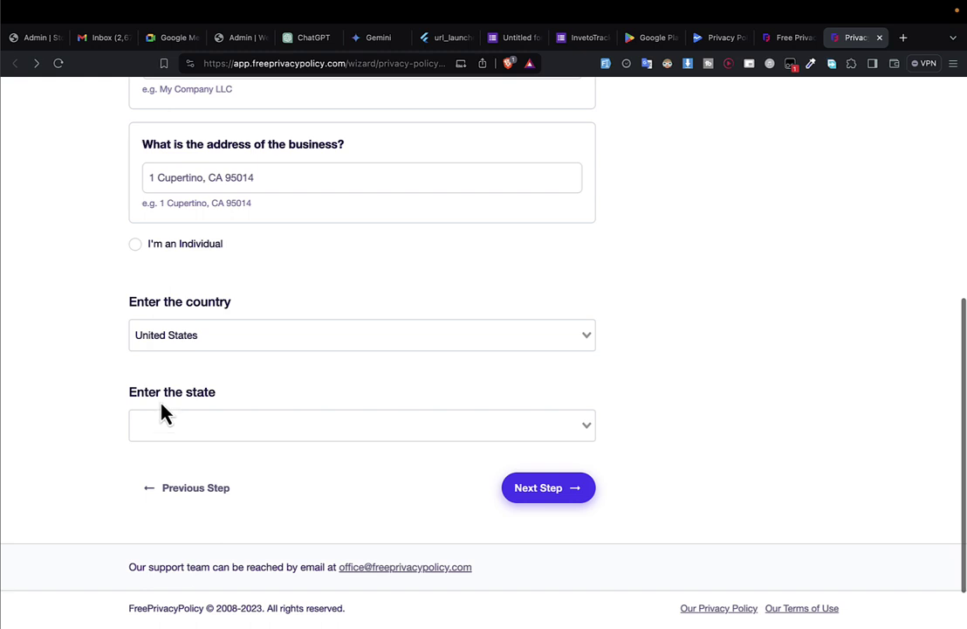
{"action": "left_click", "coordinate": [203, 254]}
{"action": "left_click", "coordinate": [230, 276]}
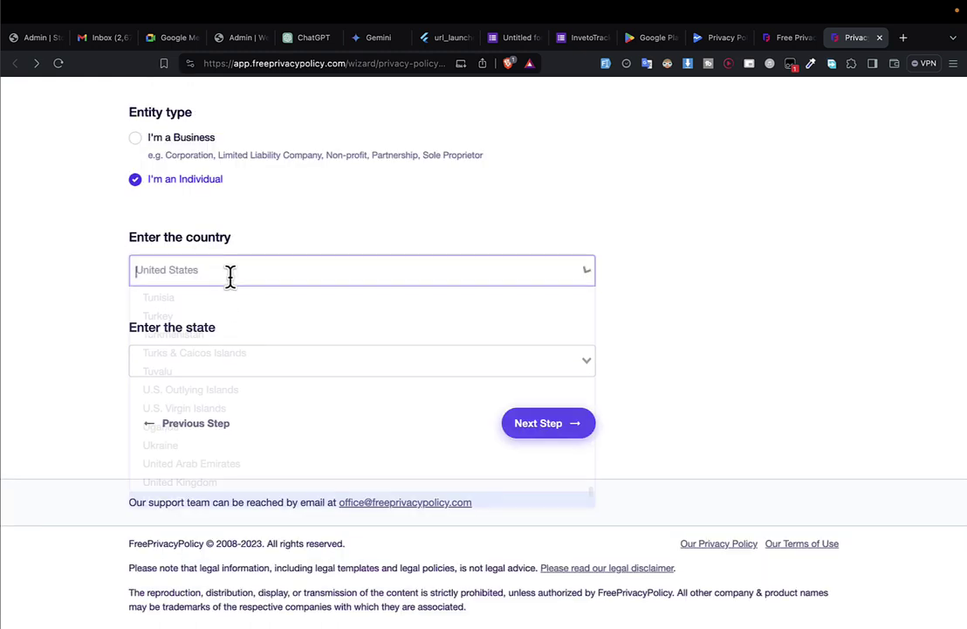
{"action": "type", "text": "ugan"}
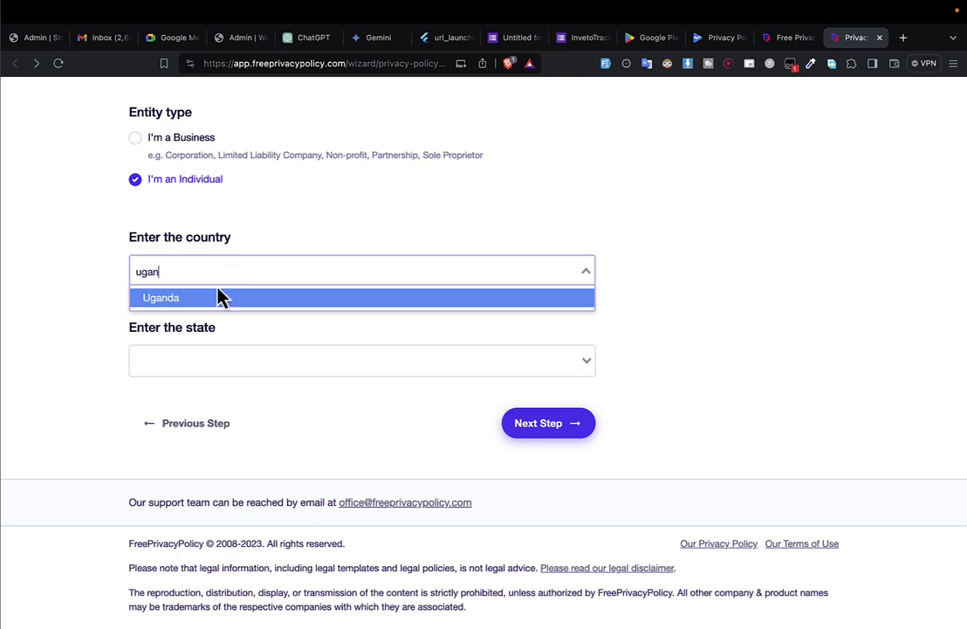
{"action": "left_click", "coordinate": [220, 296]}
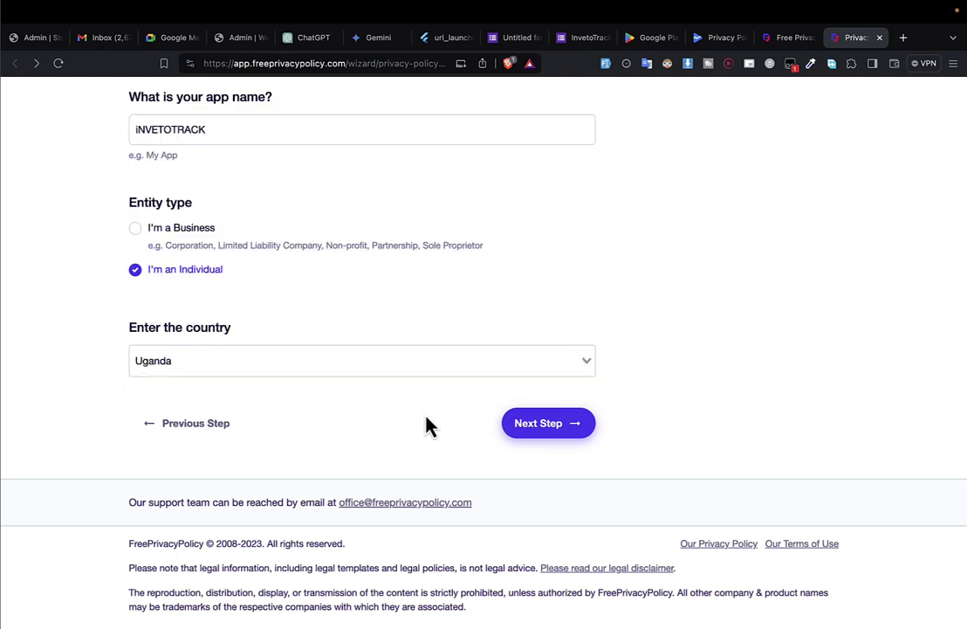
{"action": "left_click", "coordinate": [547, 429]}
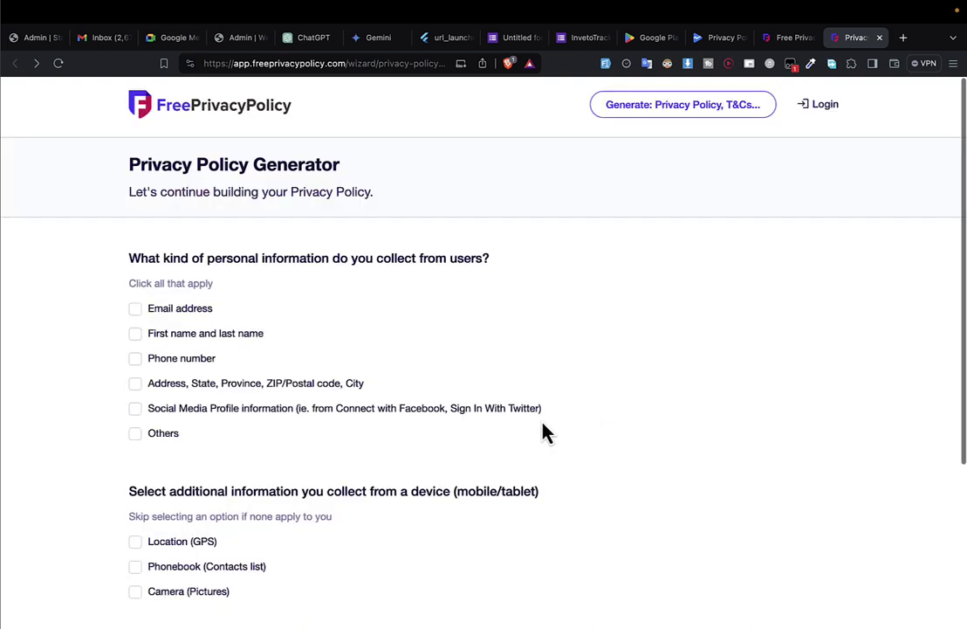
Declare email, first and last name, phone number and camera data as collected.
{"action": "left_click", "coordinate": [155, 312]}
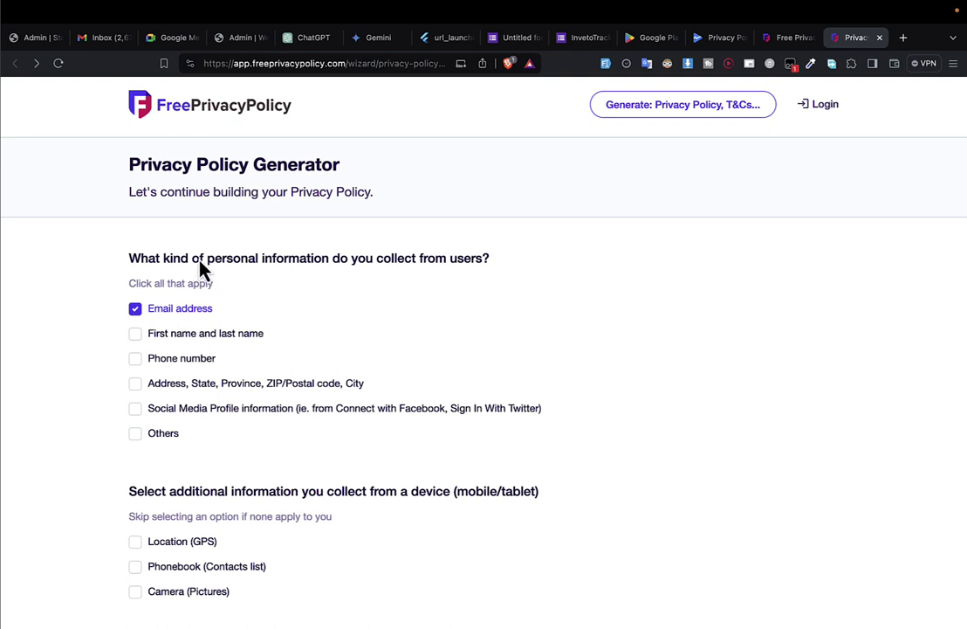
{"action": "left_click", "coordinate": [199, 345]}
{"action": "left_click", "coordinate": [194, 360]}
{"action": "scroll", "coordinate": [231, 406], "scroll_direction": "down", "scroll_amount": 2}
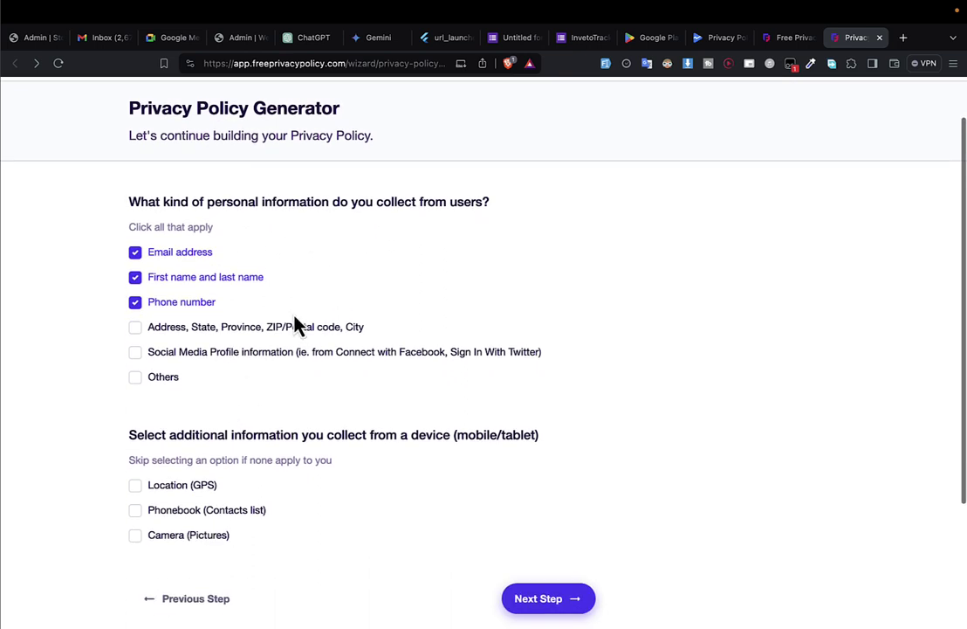
{"action": "scroll", "coordinate": [227, 395], "scroll_direction": "down", "scroll_amount": 5}
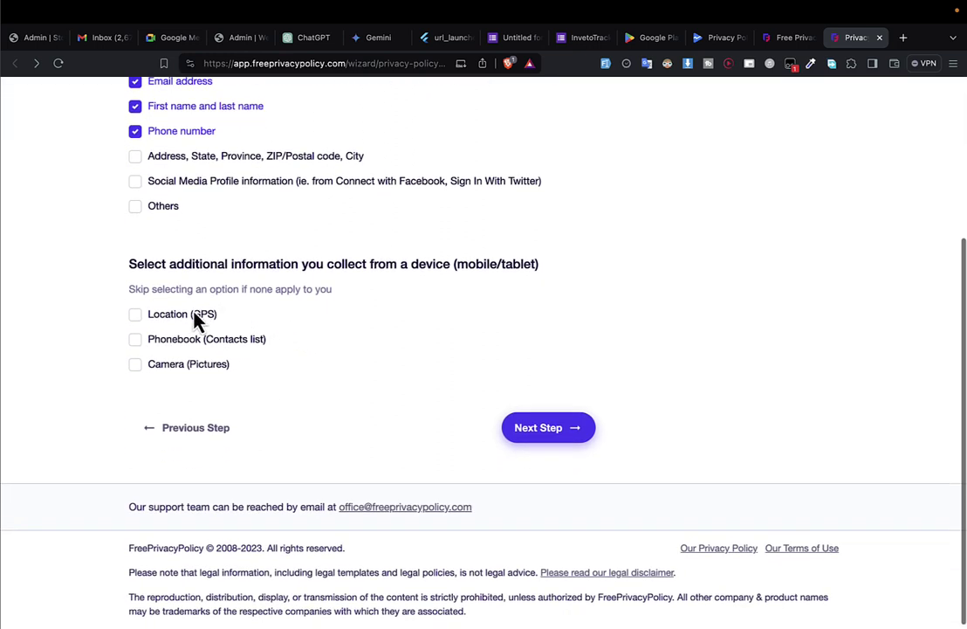
{"action": "left_click", "coordinate": [160, 323]}
{"action": "left_click", "coordinate": [197, 320]}
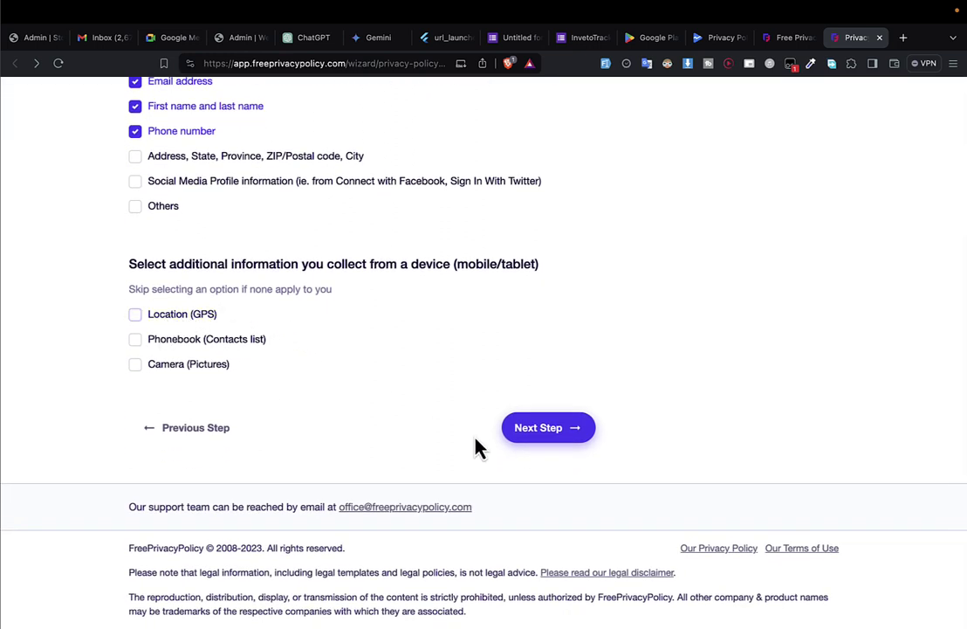
{"action": "left_click", "coordinate": [197, 365]}
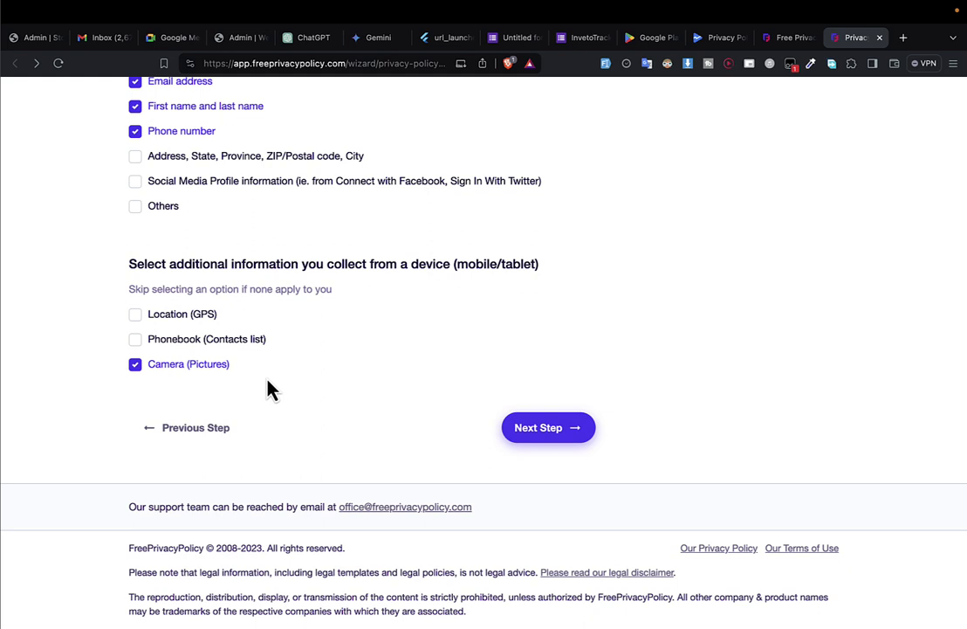
{"action": "left_click", "coordinate": [552, 427]}
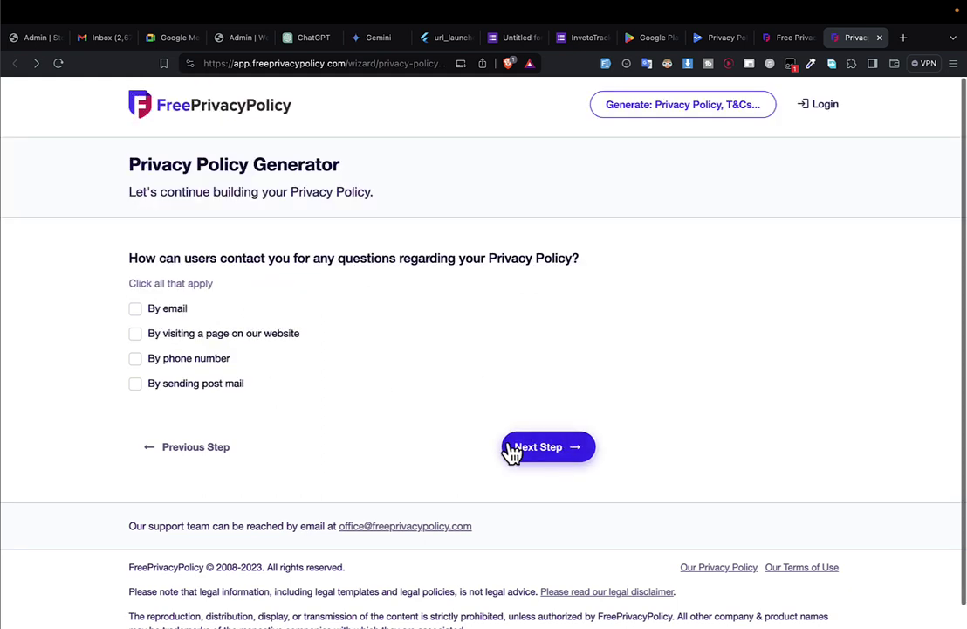
Allow users to contact you by email and enter the contact e-mail address.
{"action": "left_click", "coordinate": [174, 311]}
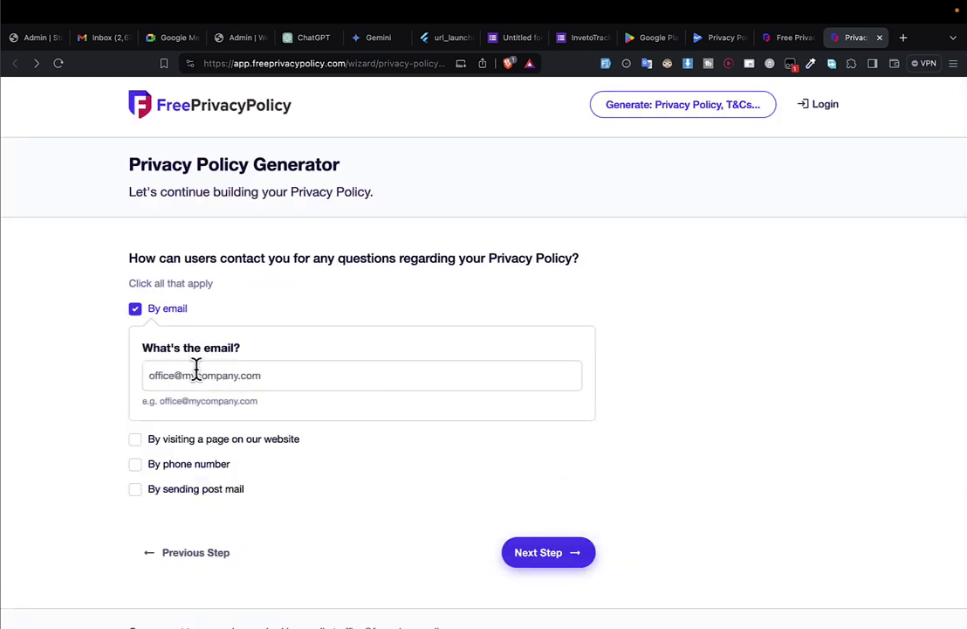
{"action": "left_click", "coordinate": [199, 372]}
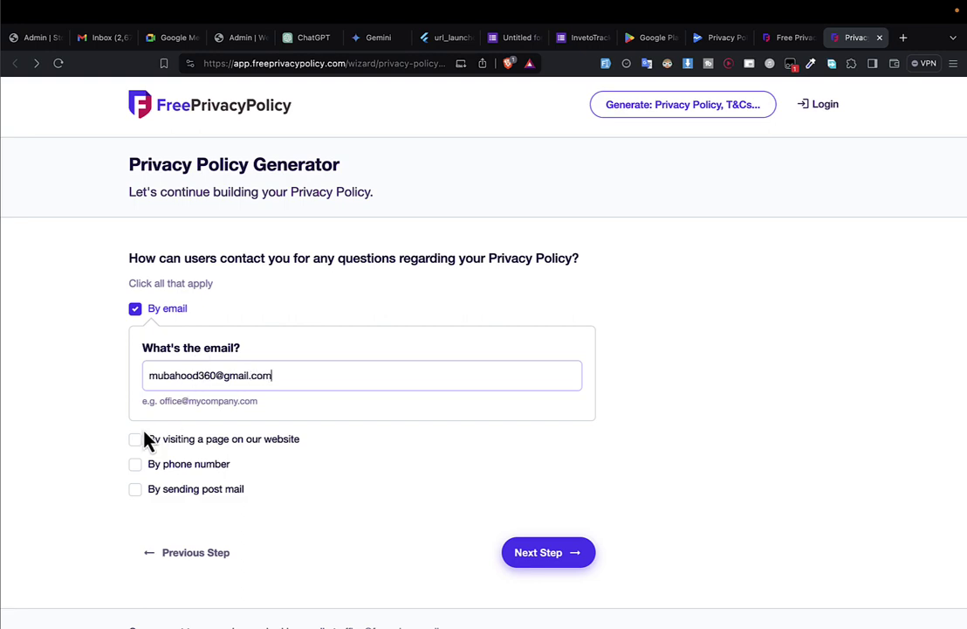
{"action": "scroll", "coordinate": [145, 440], "scroll_direction": "down", "scroll_amount": 3}
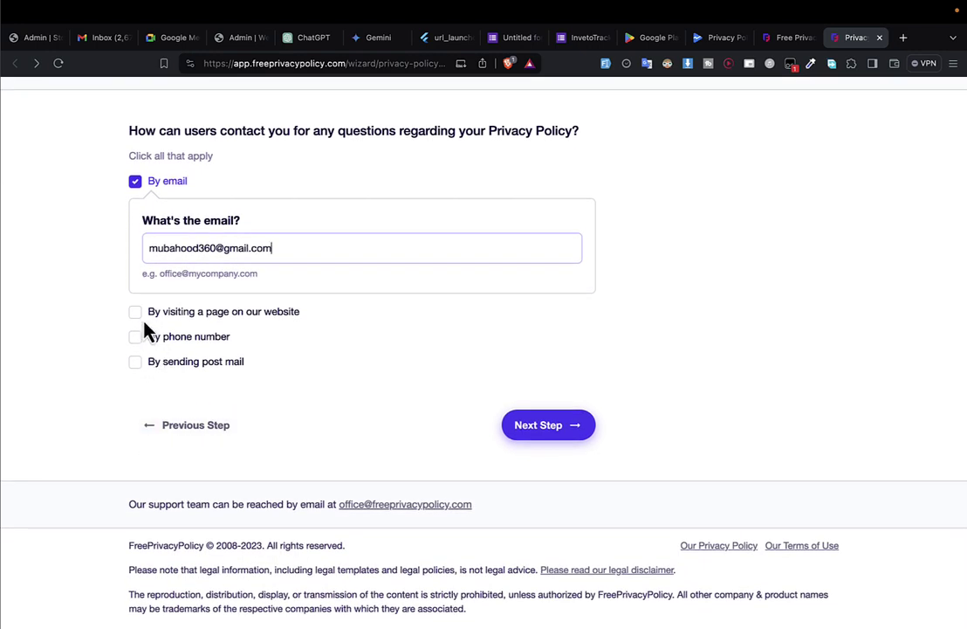
{"action": "left_click", "coordinate": [556, 434]}
Decline the Professional Privacy Policy upgrade and continue to delivery.
{"action": "scroll", "coordinate": [557, 441], "scroll_direction": "down", "scroll_amount": 2}
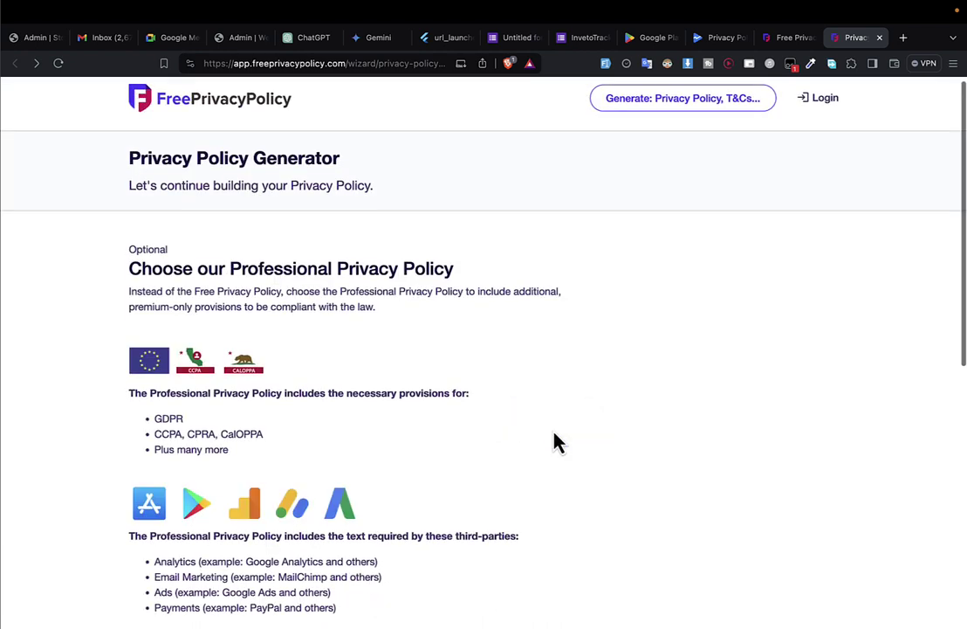
{"action": "scroll", "coordinate": [539, 425], "scroll_direction": "down", "scroll_amount": 4}
{"action": "scroll", "coordinate": [445, 389], "scroll_direction": "down", "scroll_amount": 3}
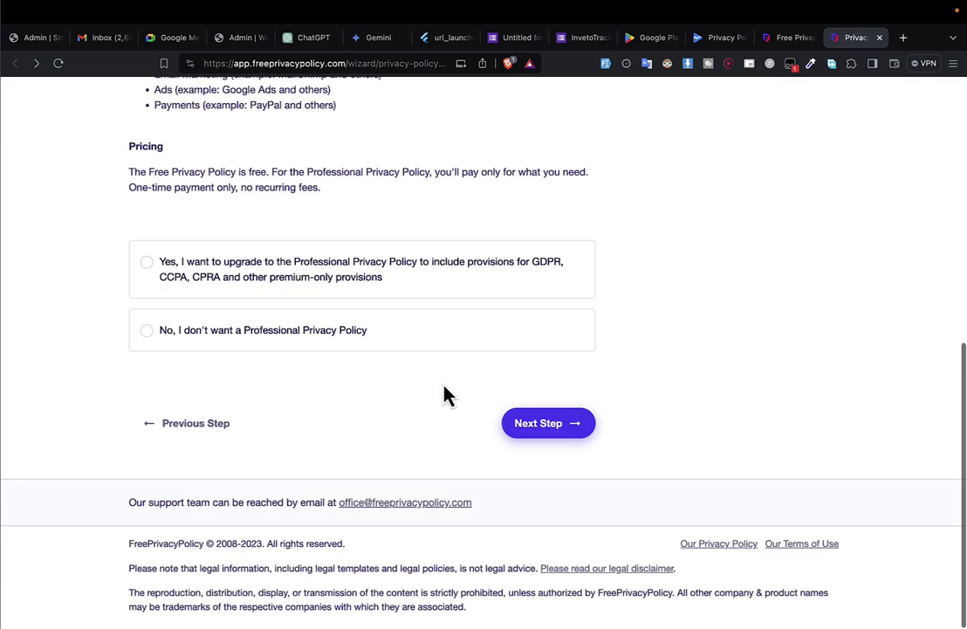
{"action": "left_click", "coordinate": [232, 337]}
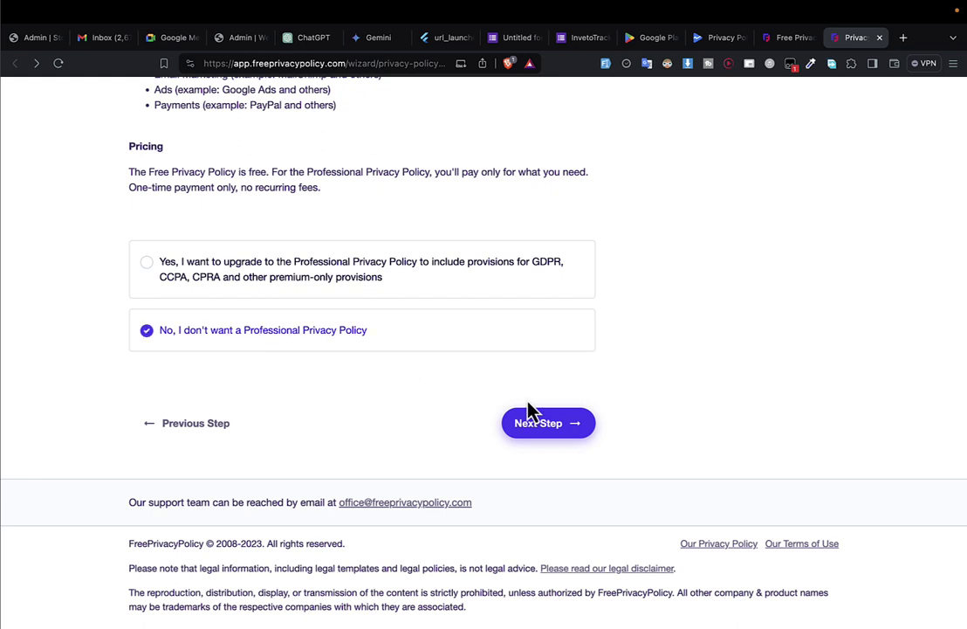
{"action": "left_click", "coordinate": [546, 423]}
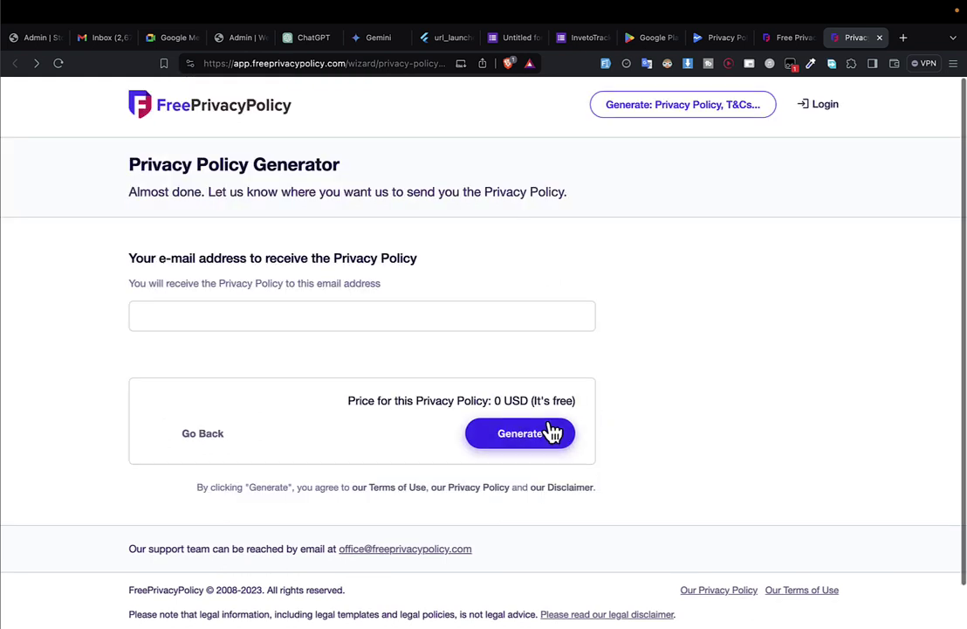
Enter the delivery e-mail address and generate the free privacy policy.
{"action": "left_click", "coordinate": [270, 315]}
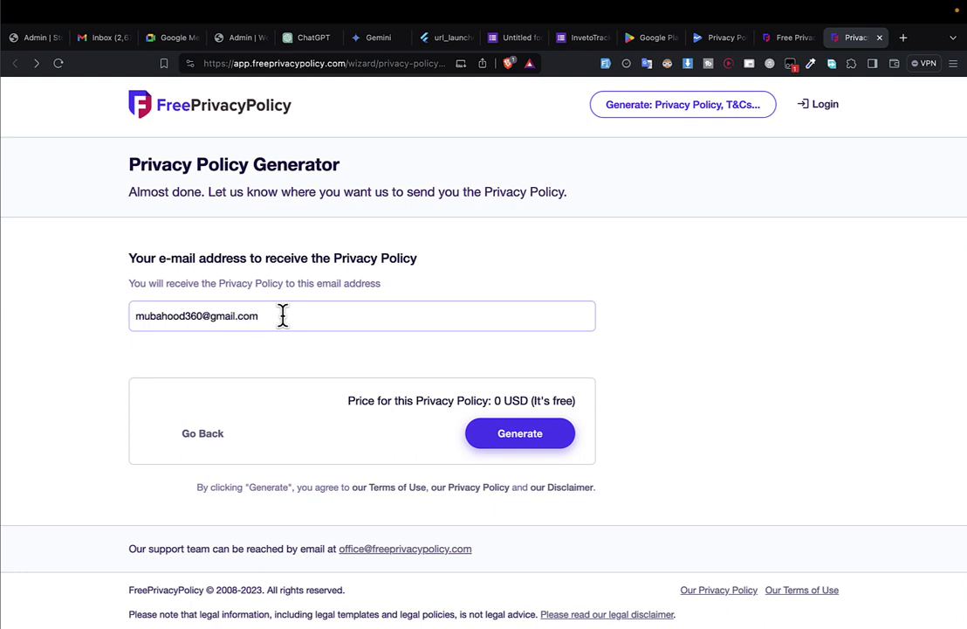
{"action": "left_click", "coordinate": [498, 441]}
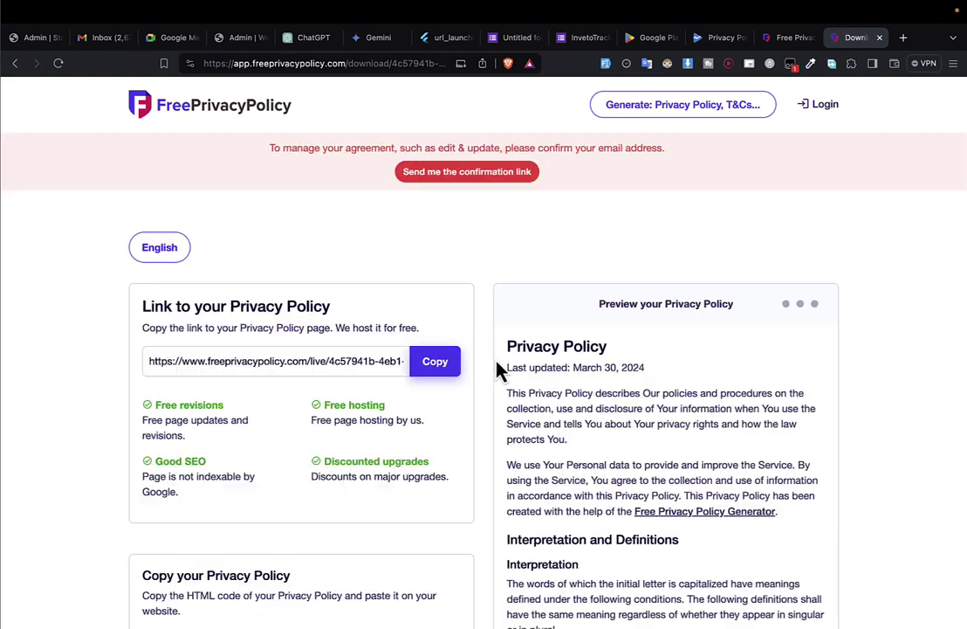
Request the confirmation e-mail and copy the hosted policy link.
{"action": "left_click", "coordinate": [461, 174]}
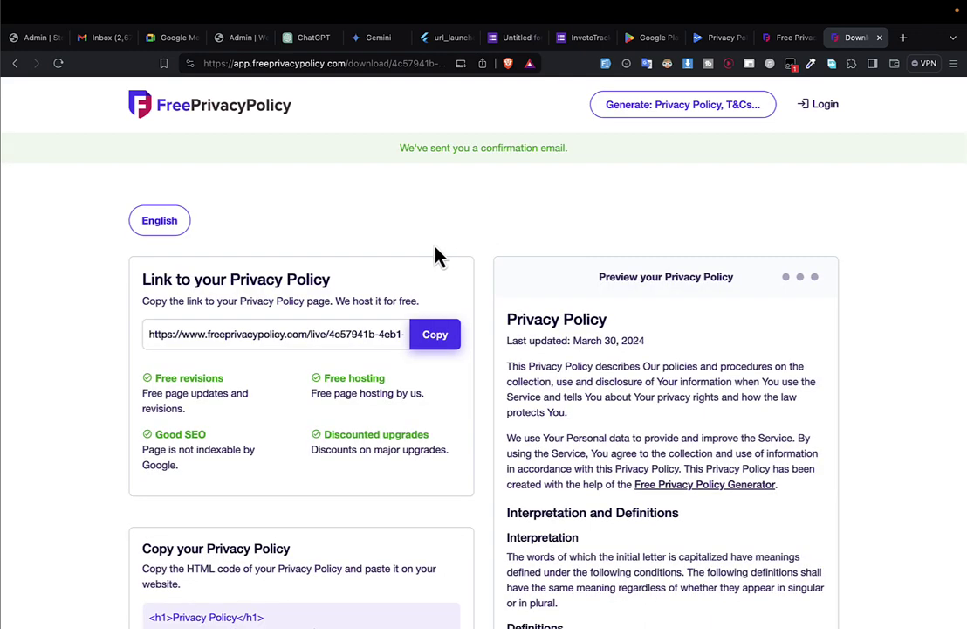
{"action": "left_click", "coordinate": [434, 340]}
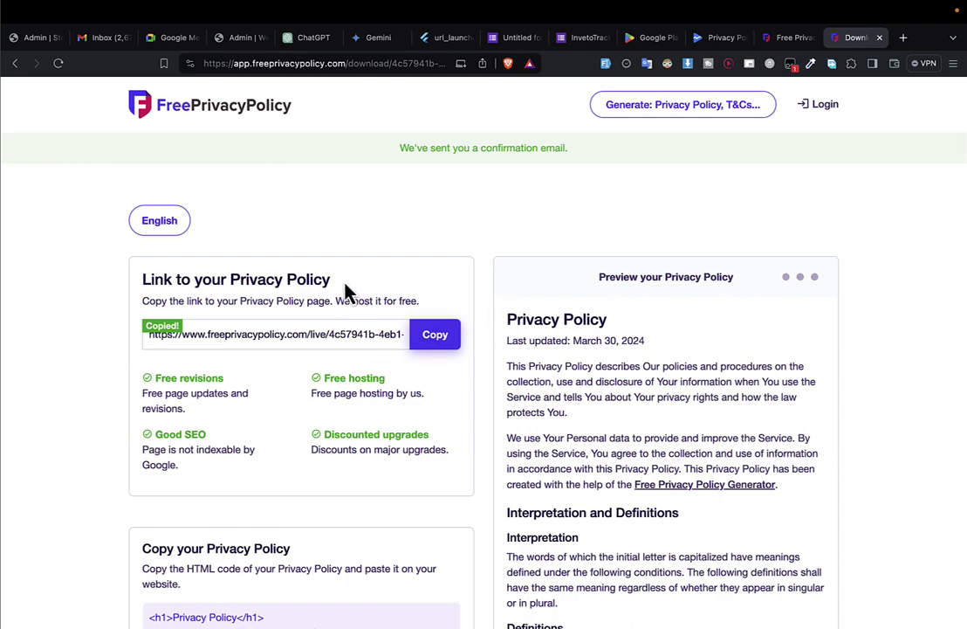
{"action": "scroll", "coordinate": [520, 449], "scroll_direction": "down", "scroll_amount": 15}
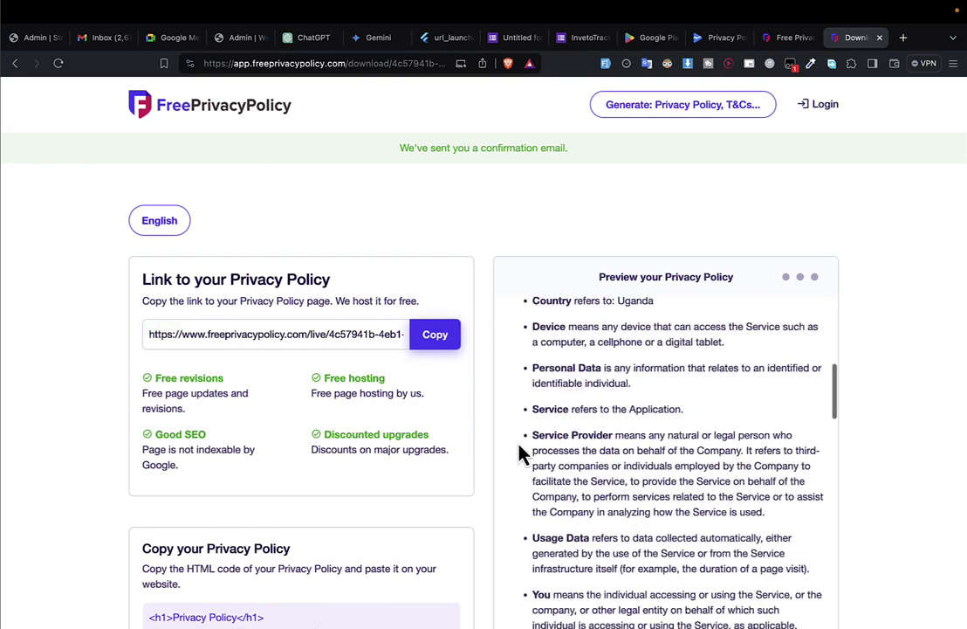
Load the copied link in a private window to check the iNVETOTRACK policy page.
{"action": "key", "text": "super+shift+n"}
{"action": "key", "text": "super+v"}
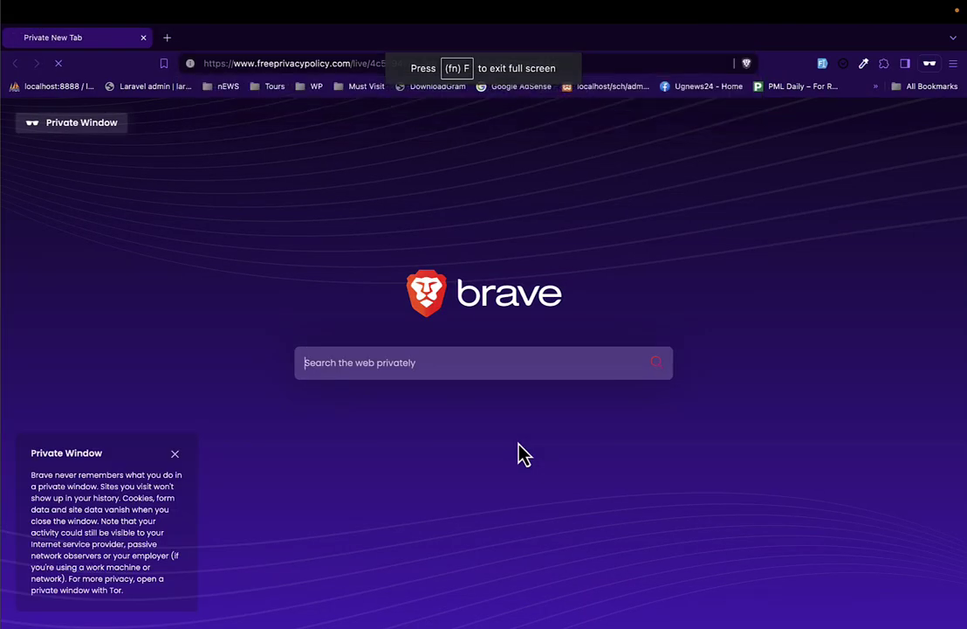
{"action": "key", "text": "Return"}
{"action": "scroll", "coordinate": [232, 375], "scroll_direction": "down", "scroll_amount": 20}
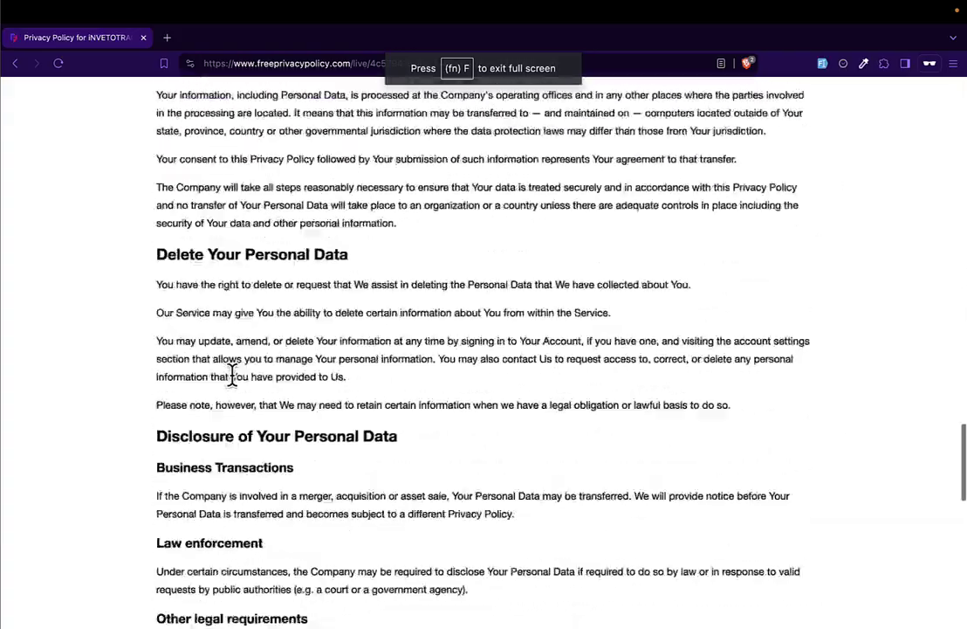
{"action": "scroll", "coordinate": [236, 385], "scroll_direction": "up", "scroll_amount": 18}
{"action": "scroll", "coordinate": [236, 384], "scroll_direction": "up", "scroll_amount": 5}
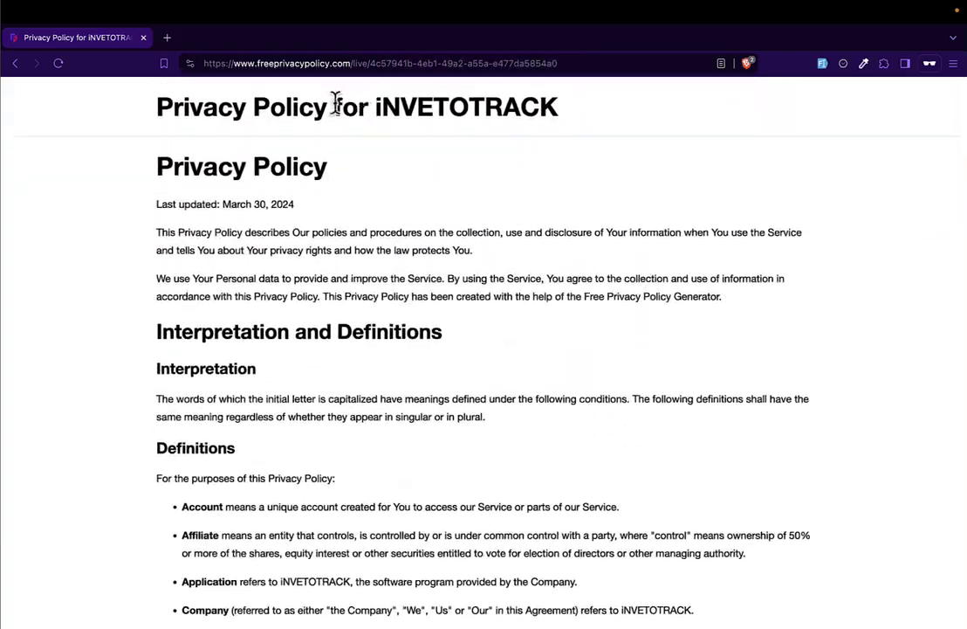
{"action": "left_click_drag", "start_coordinate": [317, 106], "coordinate": [721, 111]}
Paste the hosted FreePrivacyPolicy link as the Play Console privacy policy URL and save.
{"action": "left_click", "coordinate": [143, 38]}
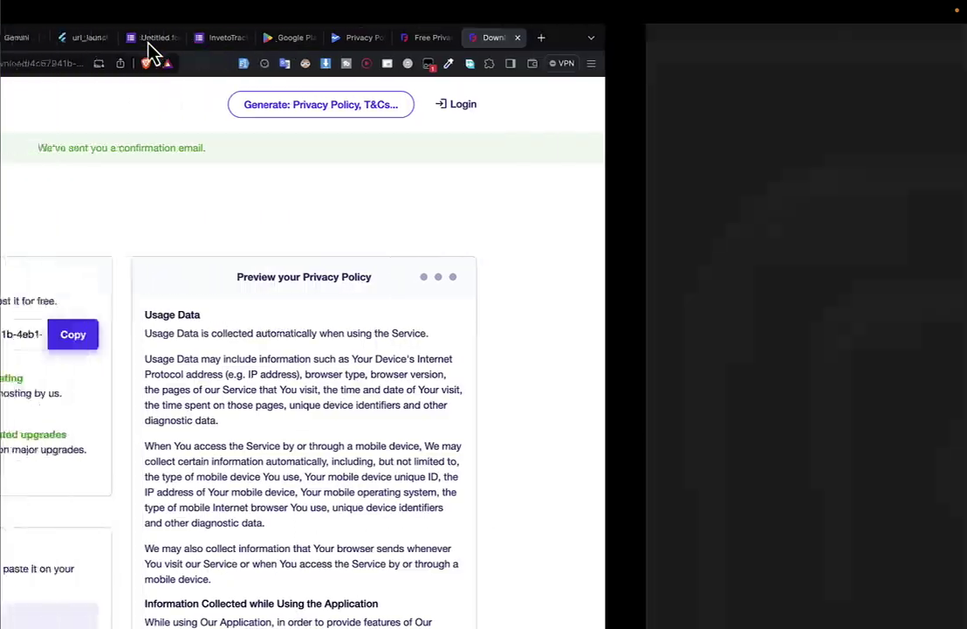
{"action": "left_click", "coordinate": [789, 39]}
{"action": "left_click", "coordinate": [719, 37]}
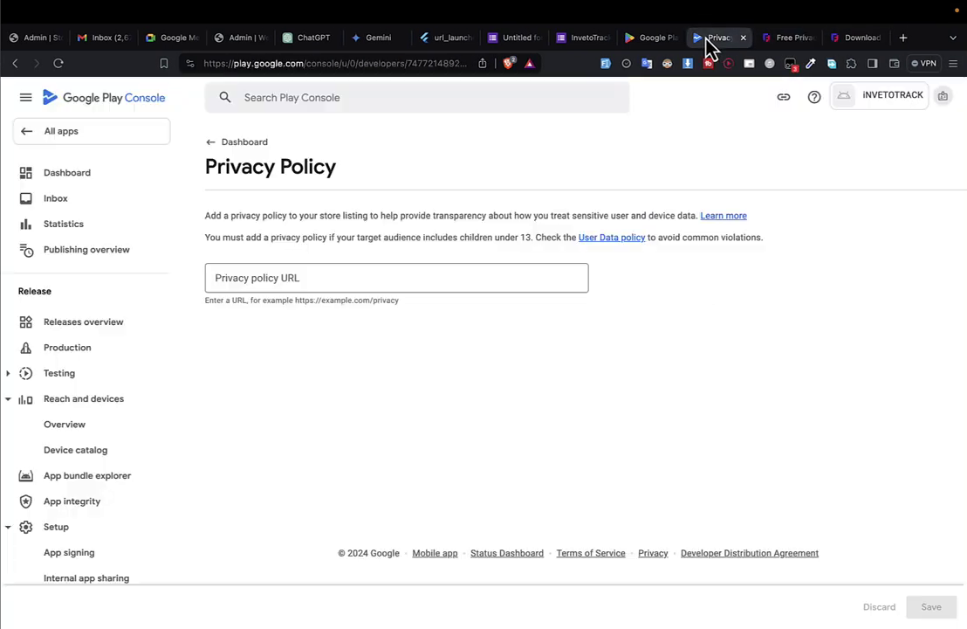
{"action": "left_click", "coordinate": [333, 288]}
{"action": "key", "text": "super+v"}
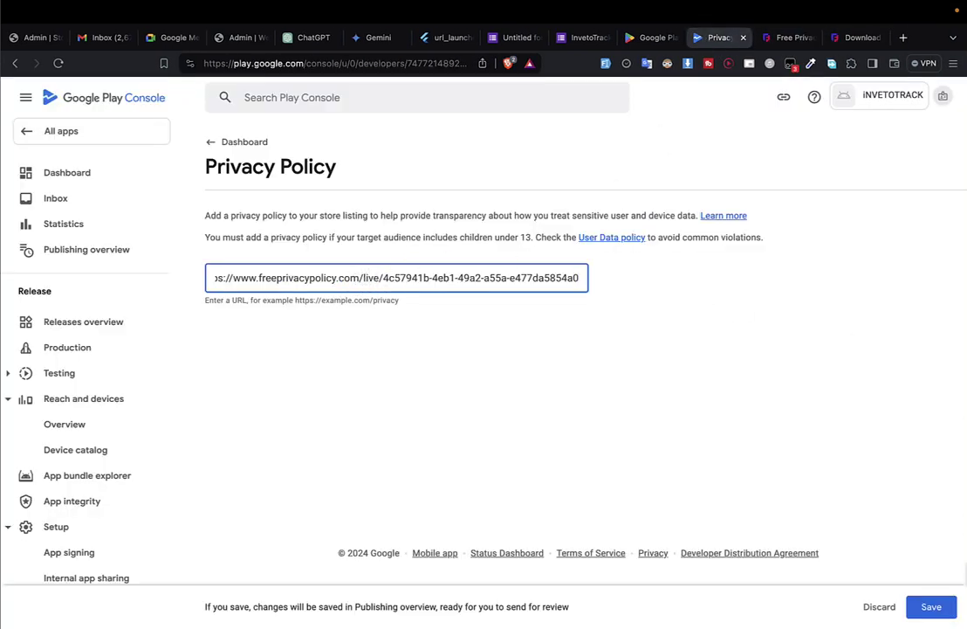
{"action": "left_click", "coordinate": [934, 611]}
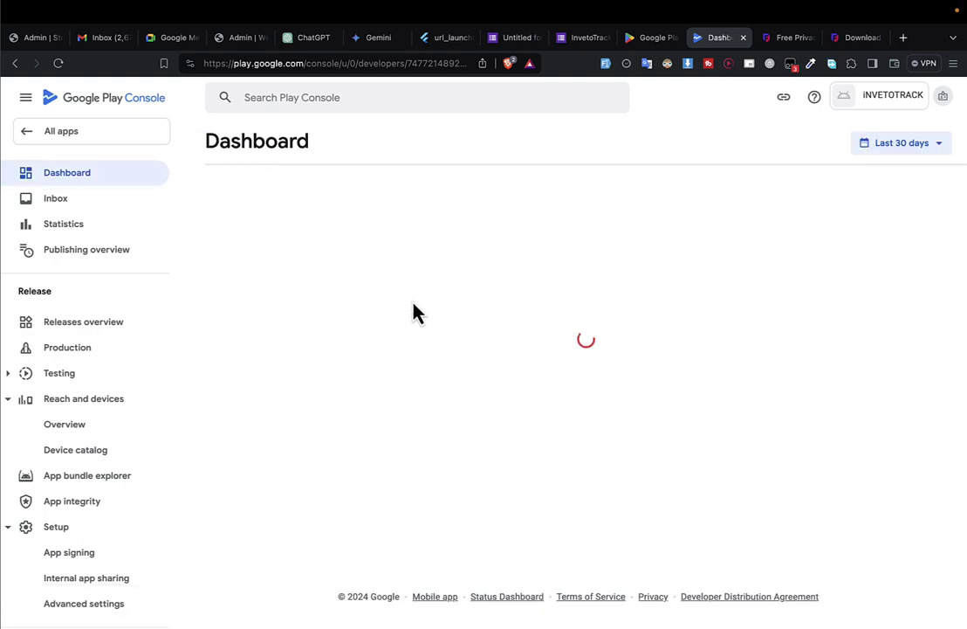
{"action": "scroll", "coordinate": [415, 314], "scroll_direction": "down", "scroll_amount": 1}
{"action": "scroll", "coordinate": [415, 319], "scroll_direction": "down", "scroll_amount": 3}
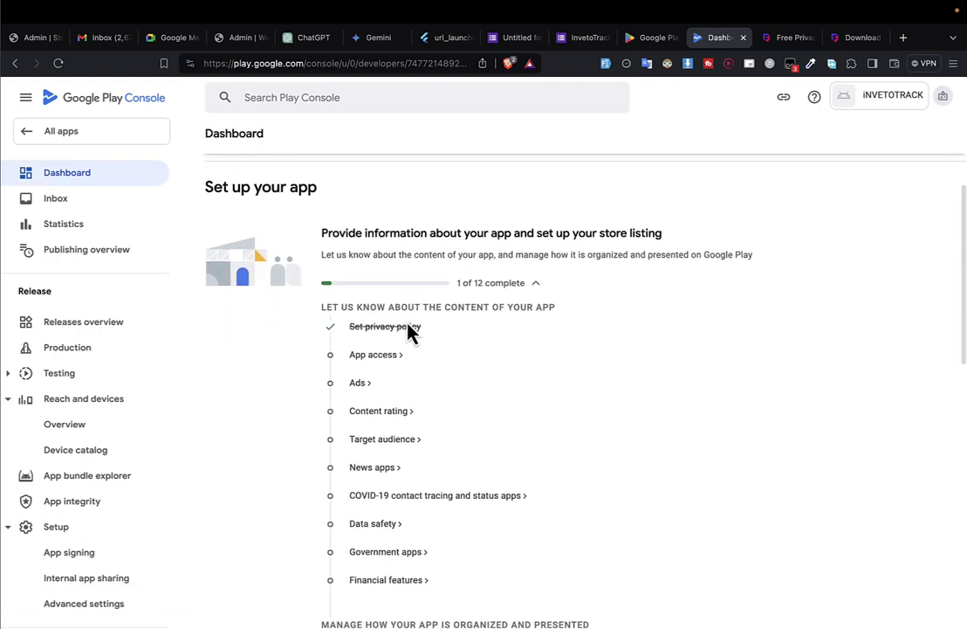
In App access, mark some functionality as restricted and begin adding reviewer instructions.
{"action": "left_click", "coordinate": [384, 357]}
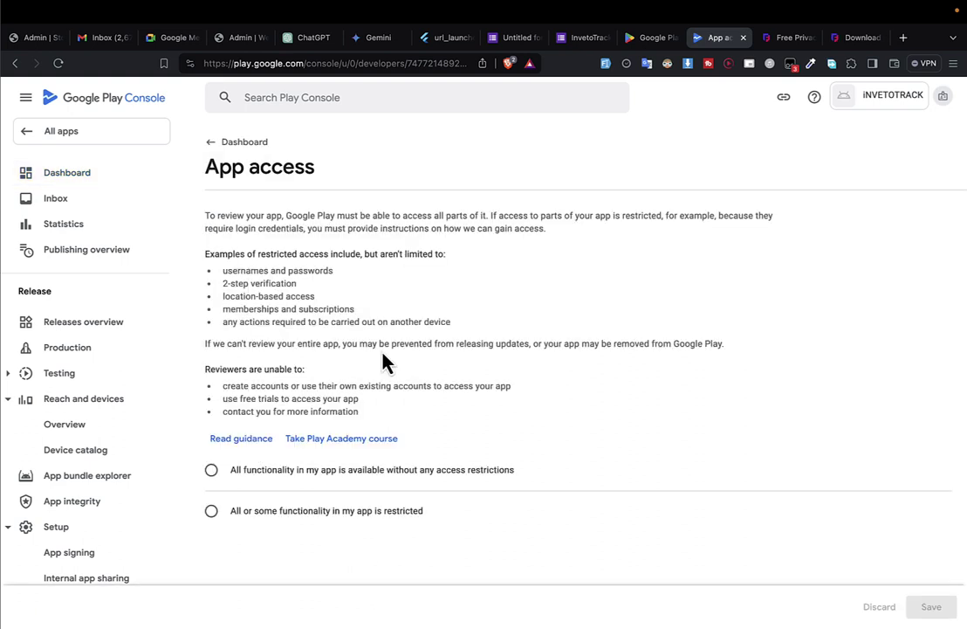
{"action": "scroll", "coordinate": [384, 356], "scroll_direction": "down", "scroll_amount": 1}
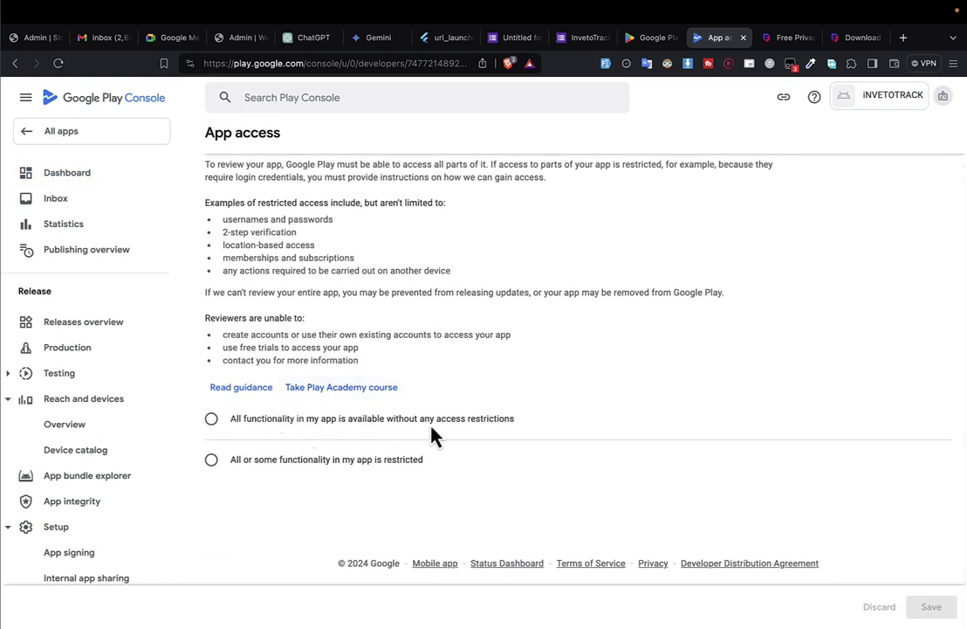
{"action": "left_click", "coordinate": [214, 461]}
{"action": "scroll", "coordinate": [311, 424], "scroll_direction": "down", "scroll_amount": 3}
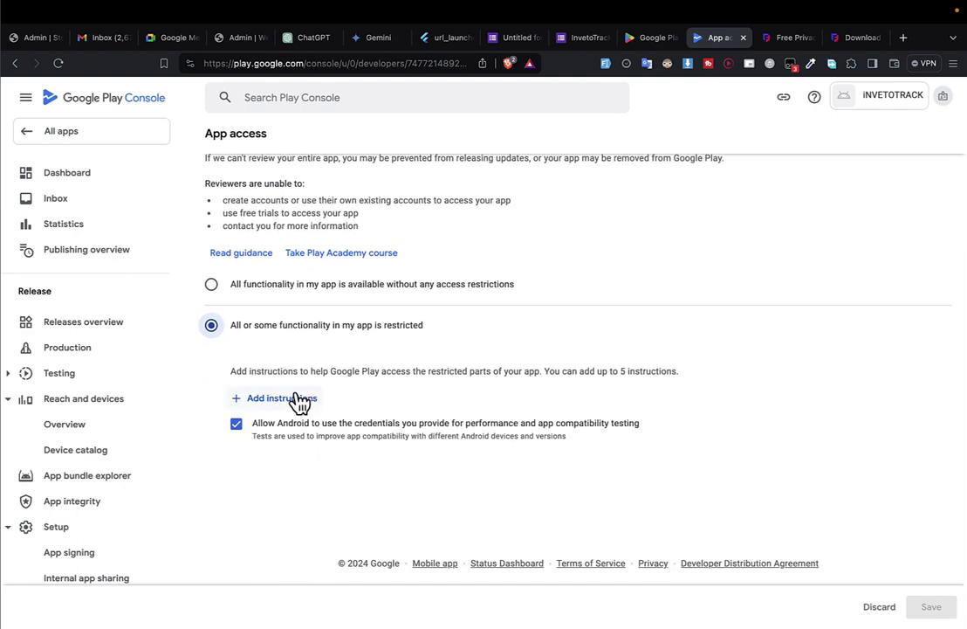
{"action": "left_click", "coordinate": [299, 400]}
{"action": "left_click", "coordinate": [337, 318]}
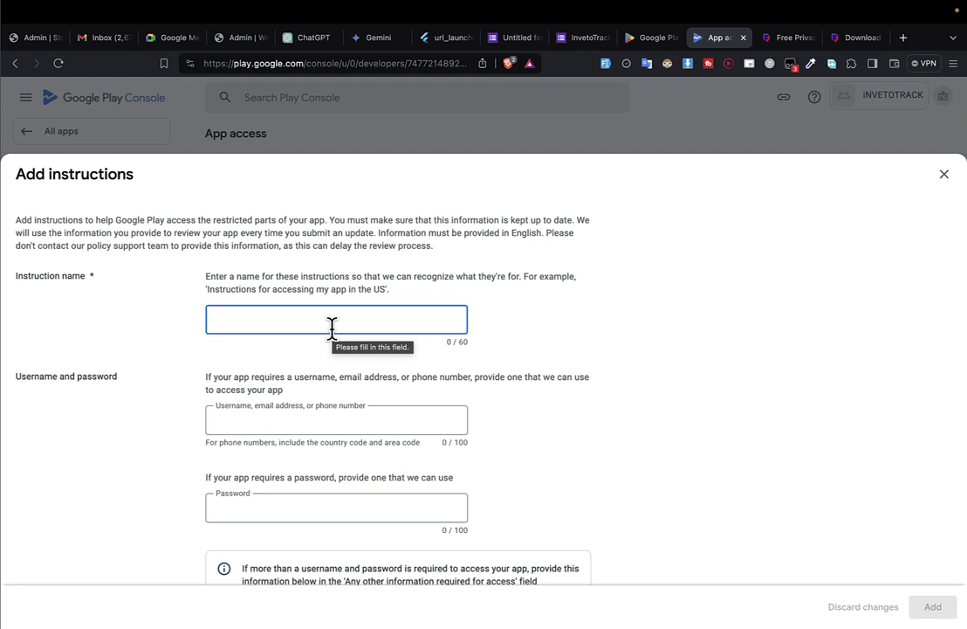
Name the admin access instructions and enter the reviewer's username and password.
{"action": "type", "text": "to "}
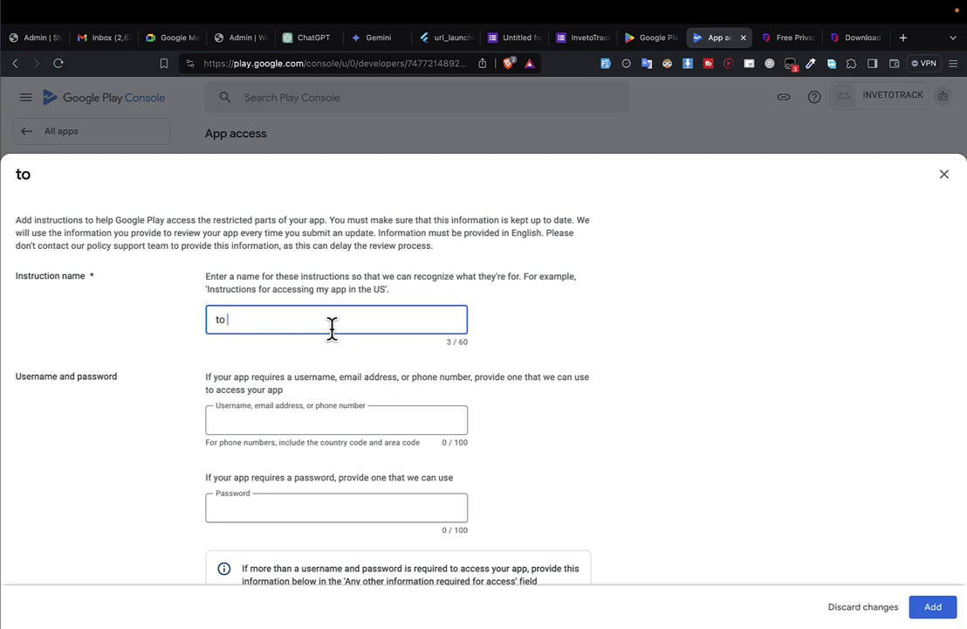
{"action": "type", "text": "access admin"}
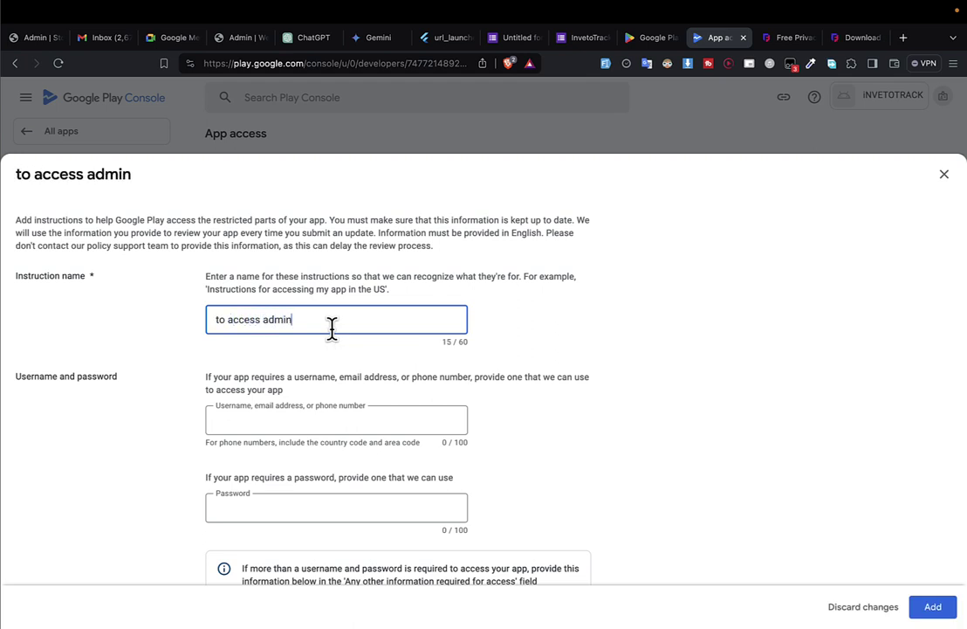
{"action": "type", "text": ", use the follopwi"}
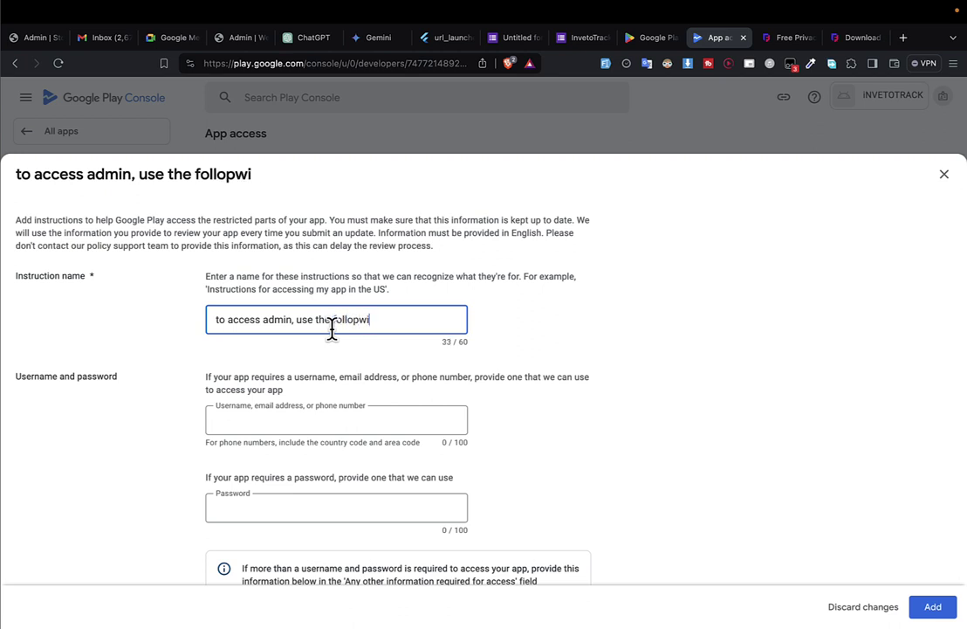
{"action": "key", "text": "alt+BackSpace"}
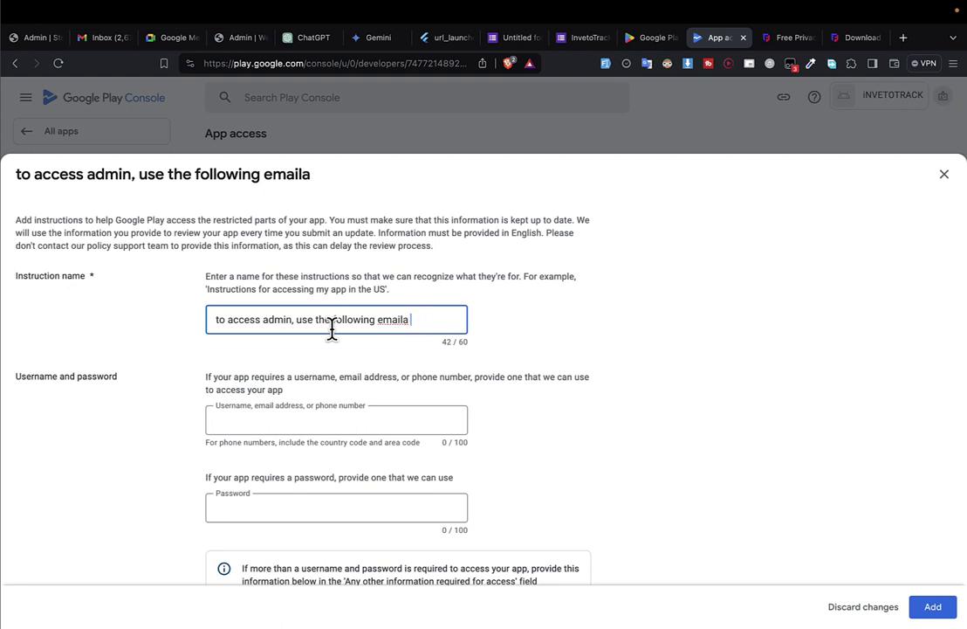
{"action": "type", "text": "and password"}
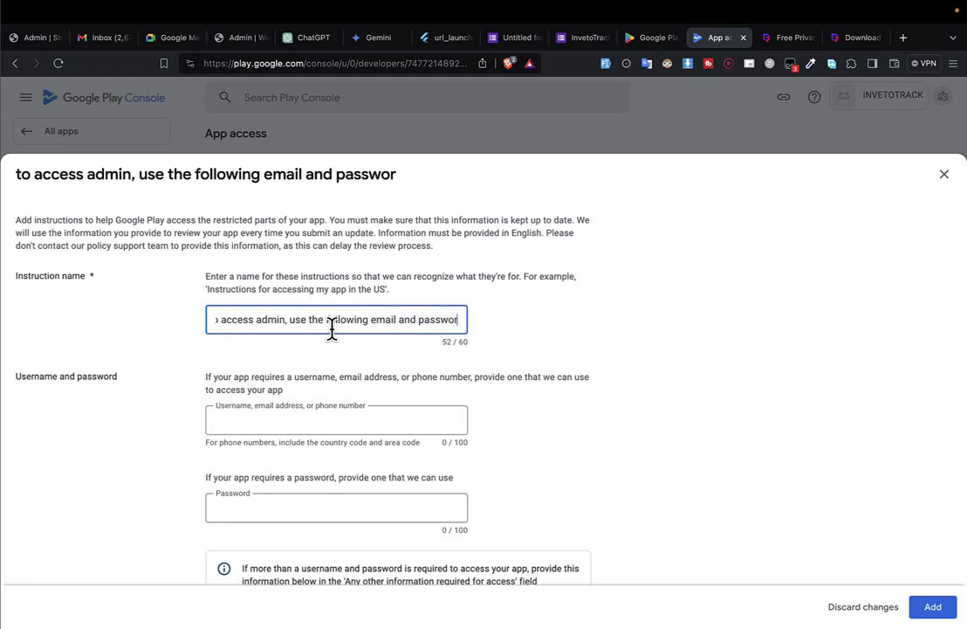
{"action": "left_click", "coordinate": [284, 420]}
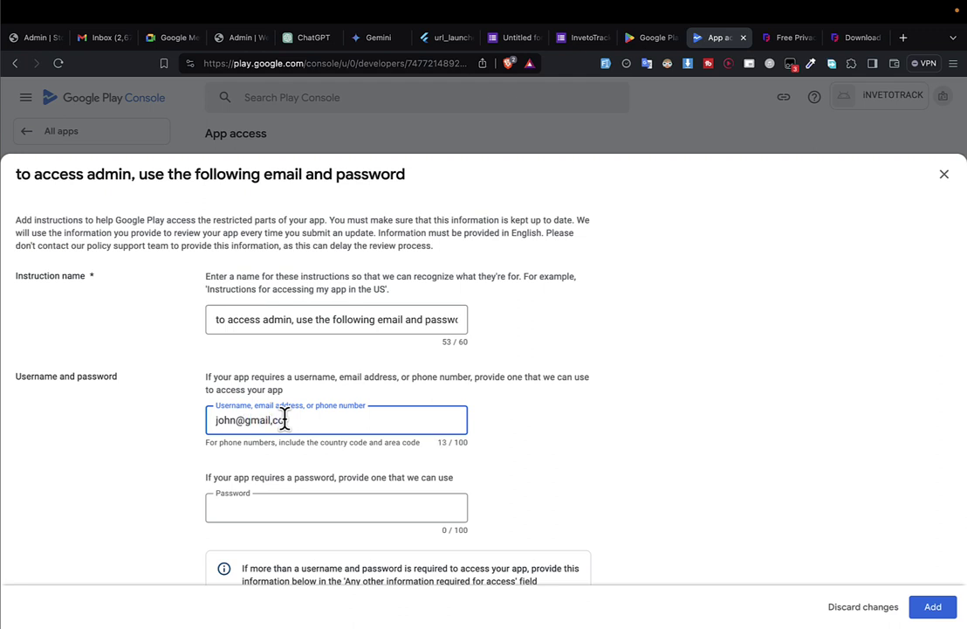
{"action": "triple_click", "coordinate": [285, 420]}
{"action": "left_click", "coordinate": [223, 517]}
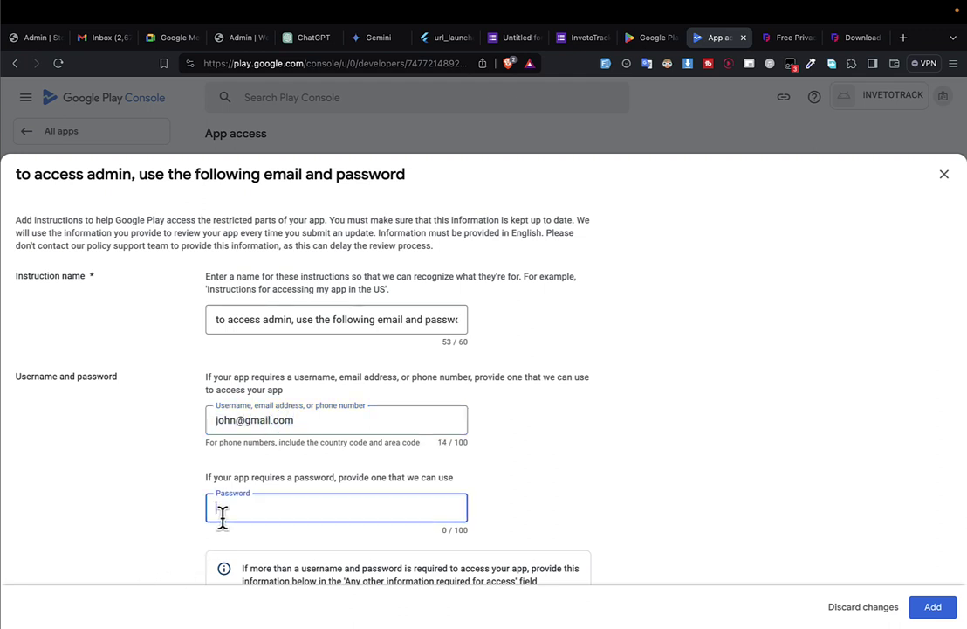
{"action": "type", "text": "1321"}
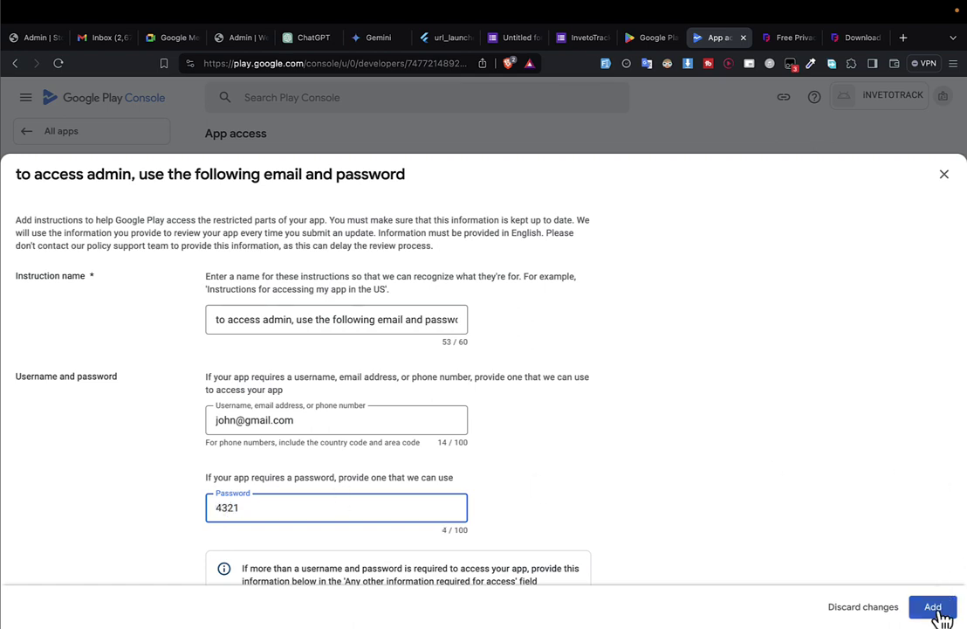
{"action": "left_click", "coordinate": [933, 607]}
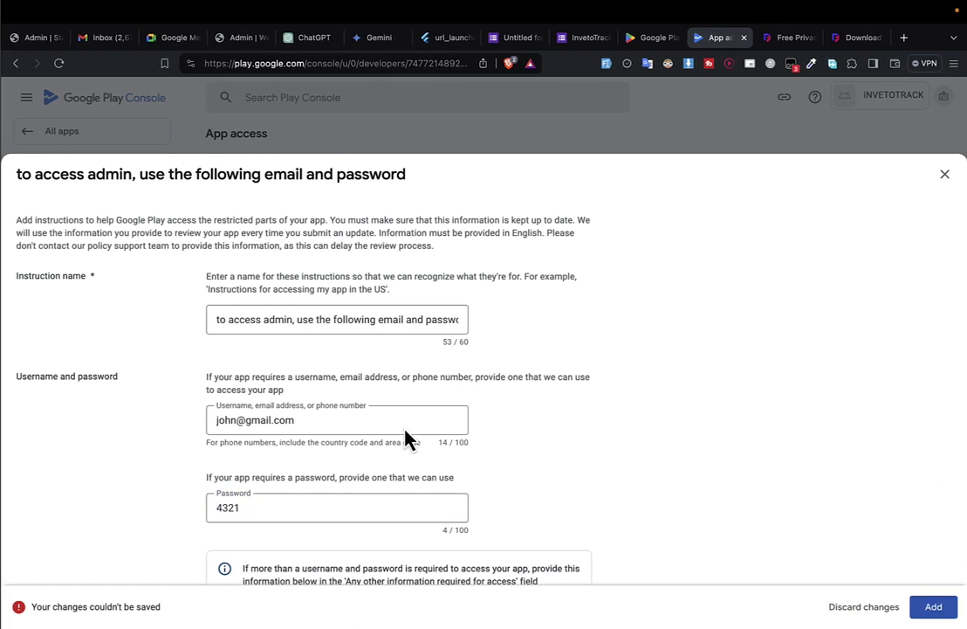
Confirm no other information is required to access the app, then show the desktop spaces overview.
{"action": "scroll", "coordinate": [410, 439], "scroll_direction": "down", "scroll_amount": 5}
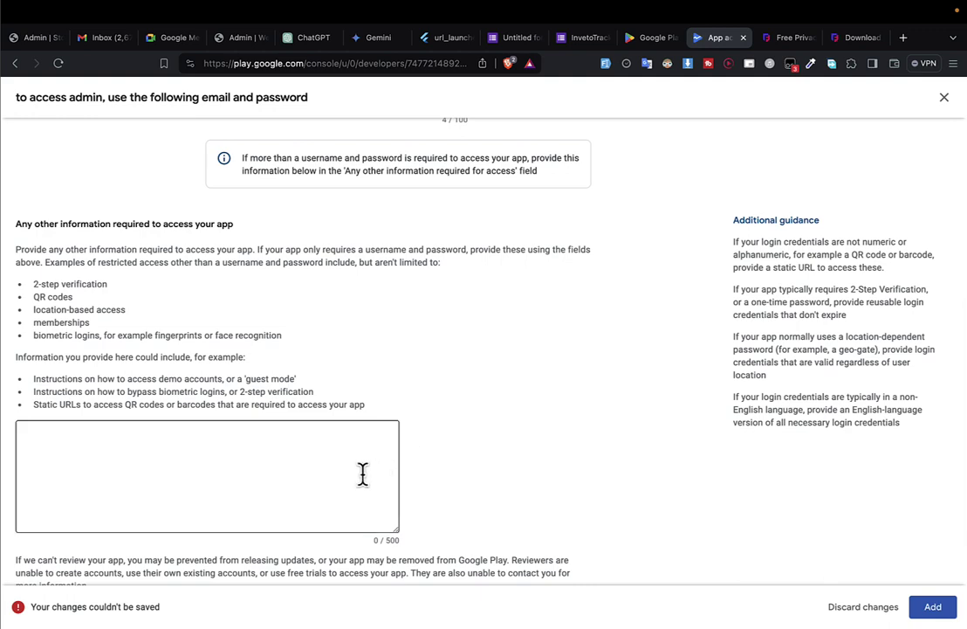
{"action": "scroll", "coordinate": [362, 474], "scroll_direction": "up", "scroll_amount": 5}
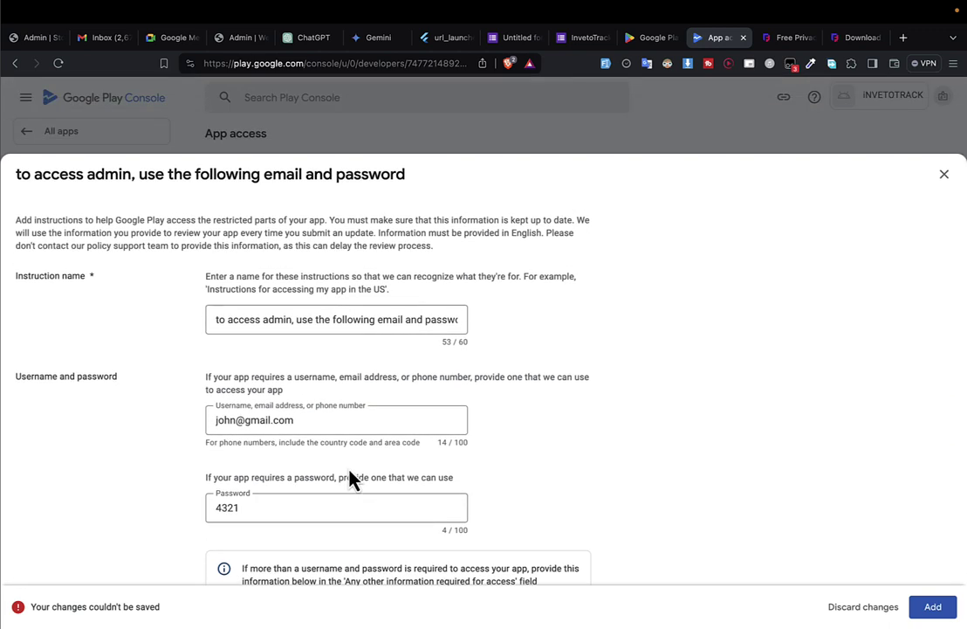
{"action": "scroll", "coordinate": [352, 479], "scroll_direction": "down", "scroll_amount": 5}
{"action": "left_click", "coordinate": [280, 409]}
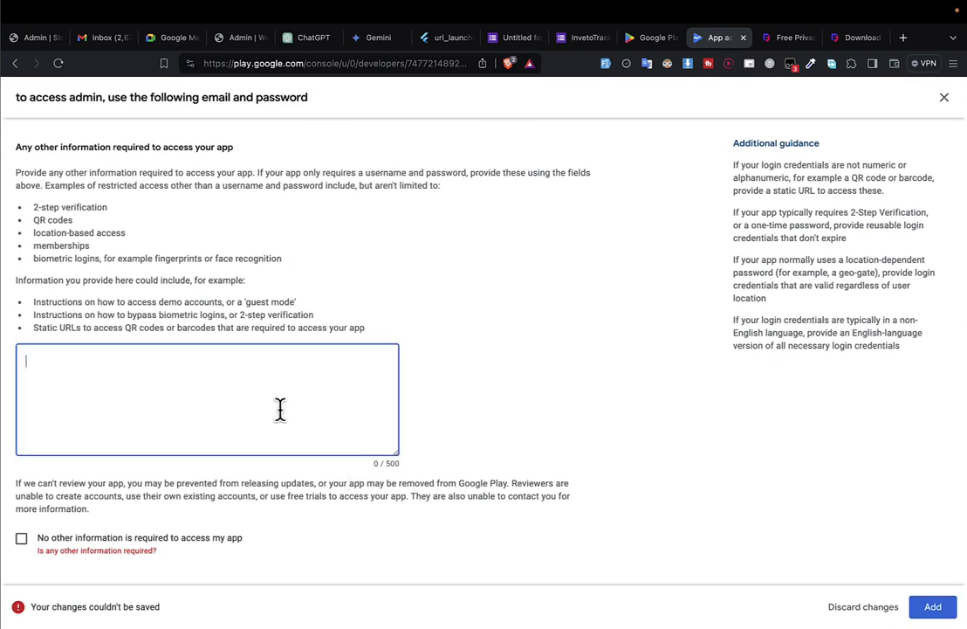
{"action": "scroll", "coordinate": [285, 412], "scroll_direction": "up", "scroll_amount": 3}
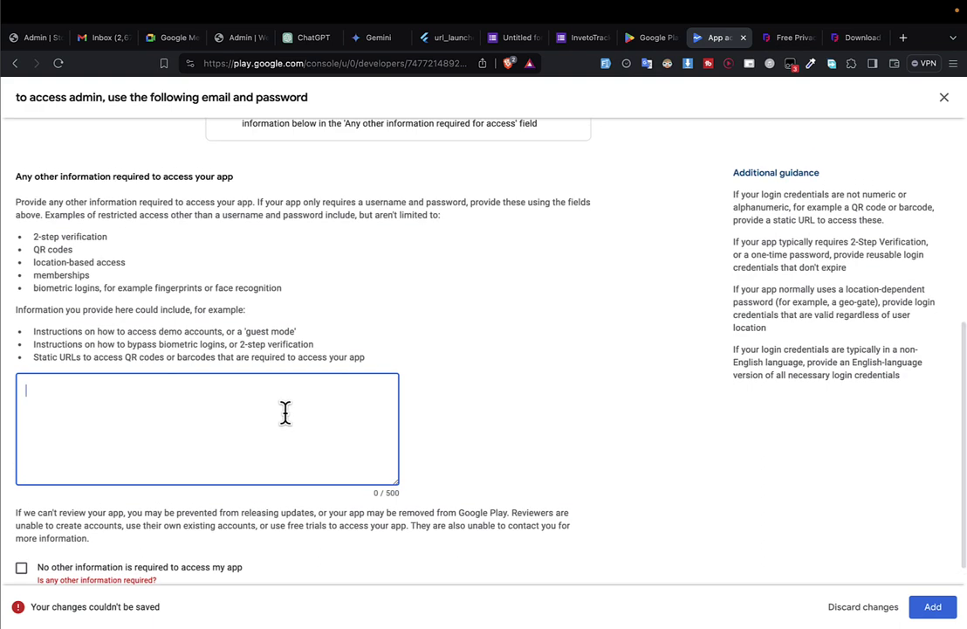
{"action": "scroll", "coordinate": [287, 425], "scroll_direction": "up", "scroll_amount": 3}
{"action": "scroll", "coordinate": [276, 338], "scroll_direction": "down", "scroll_amount": 6}
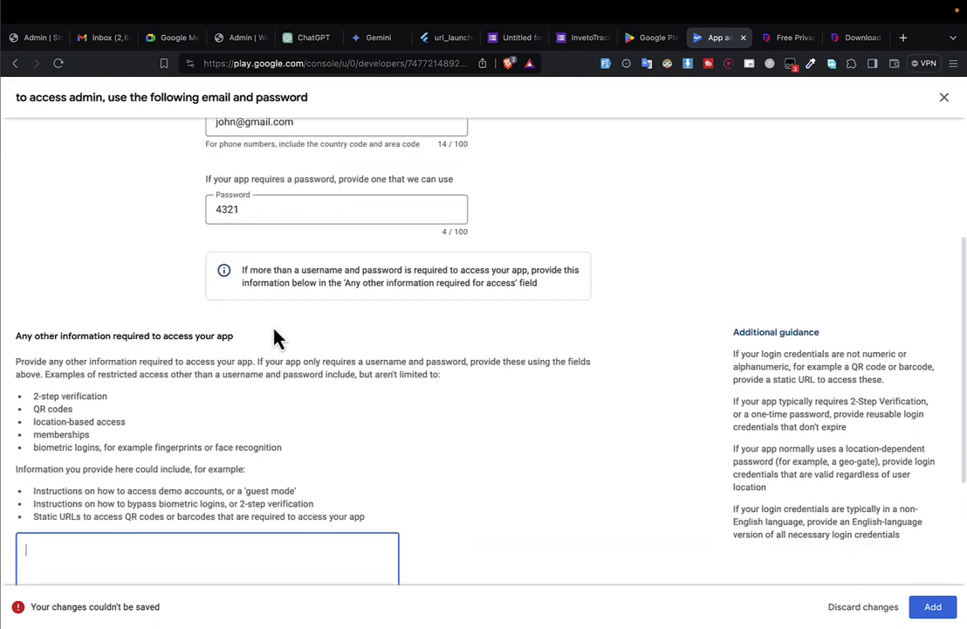
{"action": "left_click", "coordinate": [55, 539]}
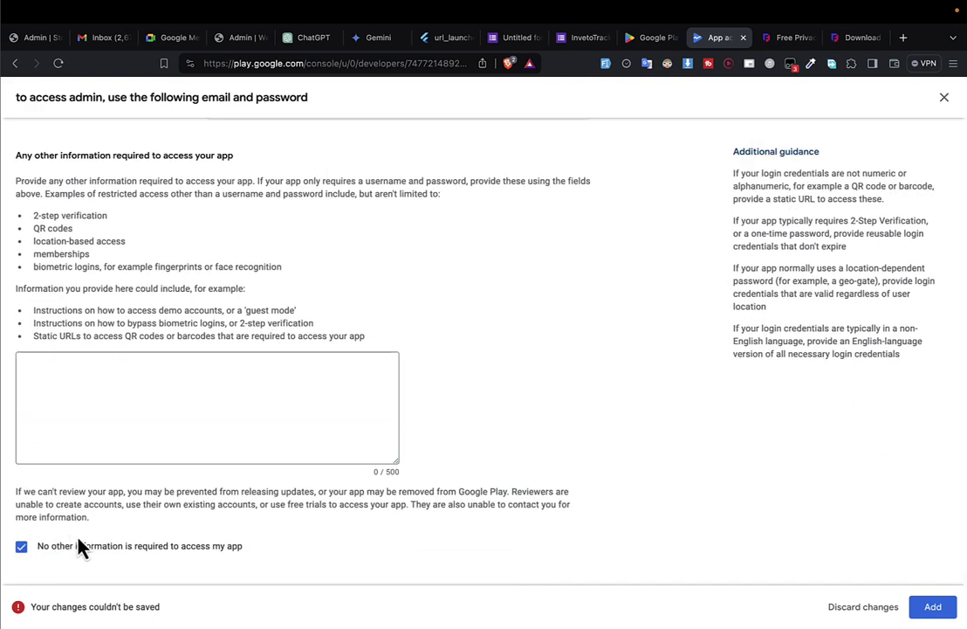
{"action": "key", "text": "super+Tab"}
{"action": "key", "text": "ctrl+Left"}
{"action": "key", "text": "ctrl+Left"}
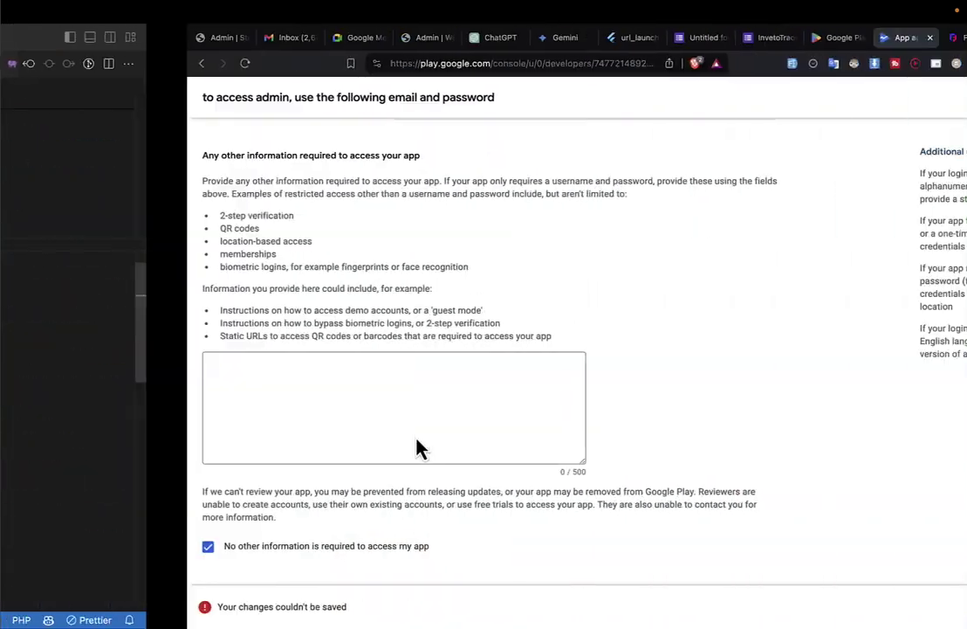
{"action": "key", "text": "ctrl+Up"}
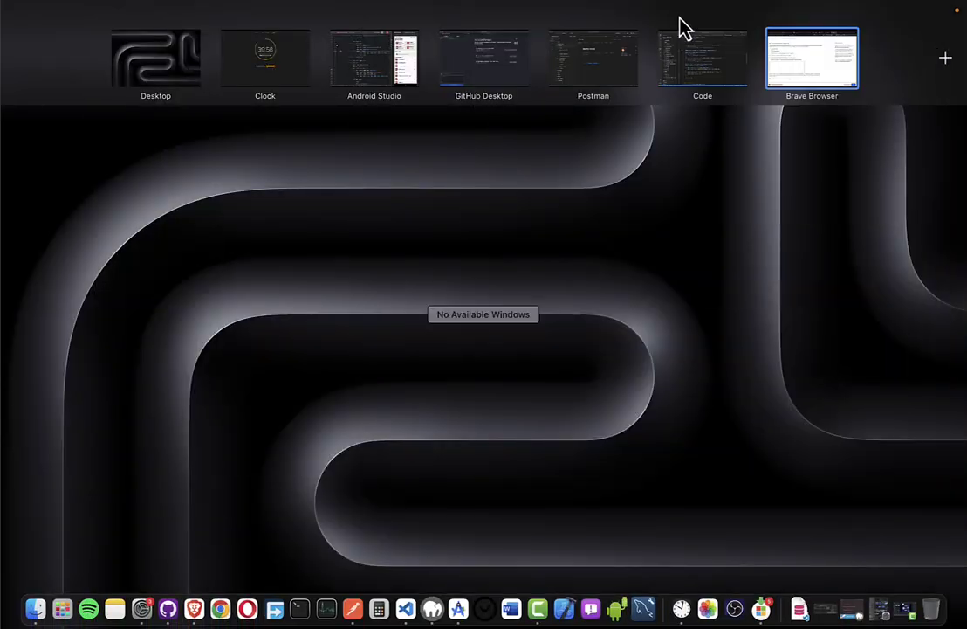
Switch to Android Studio and log out of the running iNVETO TRACK app.
{"action": "left_click_drag", "start_coordinate": [404, 76], "coordinate": [881, 89]}
{"action": "left_click", "coordinate": [840, 77]}
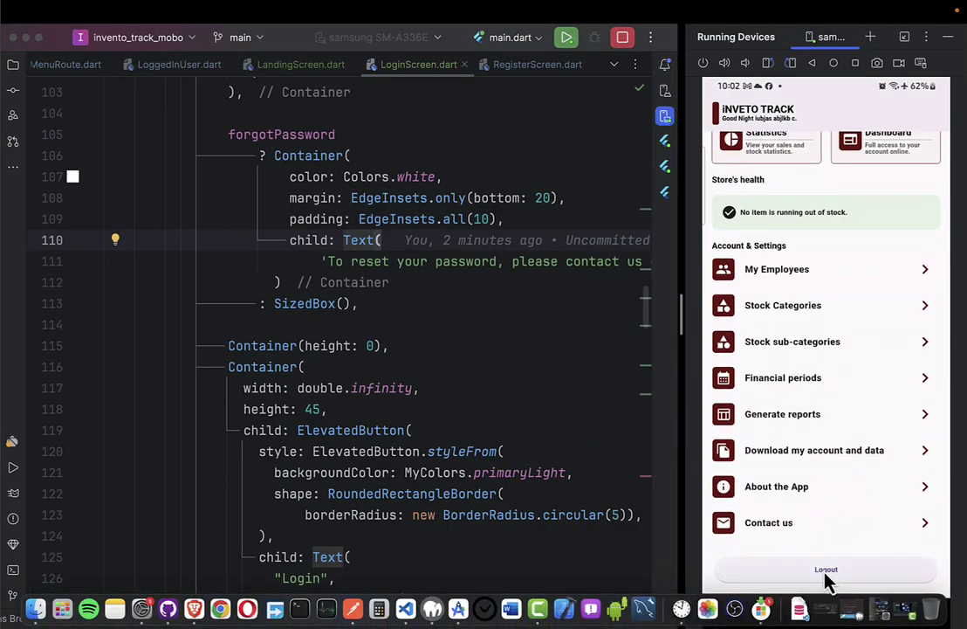
{"action": "left_click", "coordinate": [826, 572]}
{"action": "left_click", "coordinate": [856, 370]}
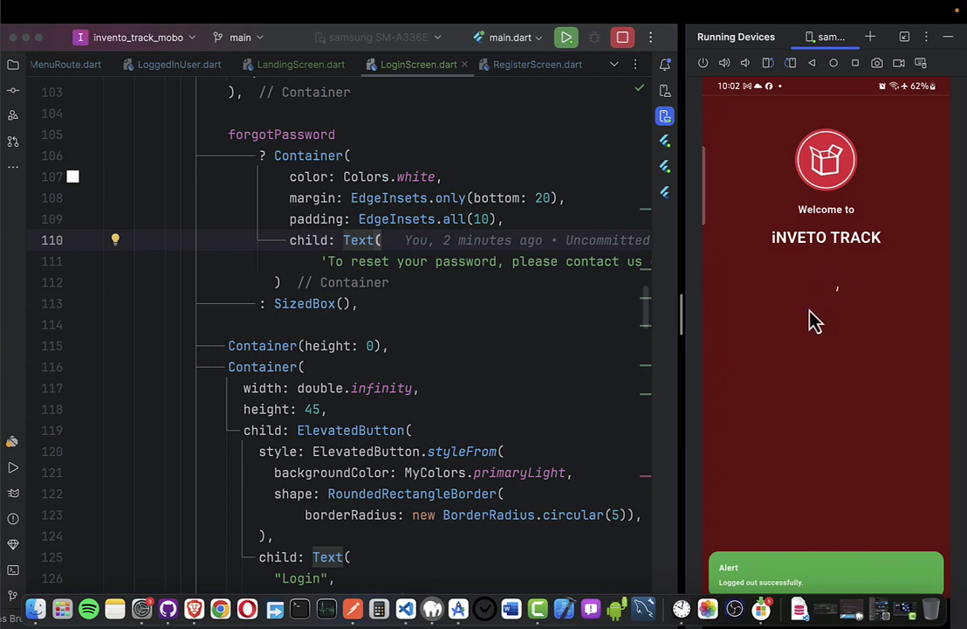
Sign back in with the demo account e-mail and password to verify the credentials.
{"action": "left_click", "coordinate": [788, 262]}
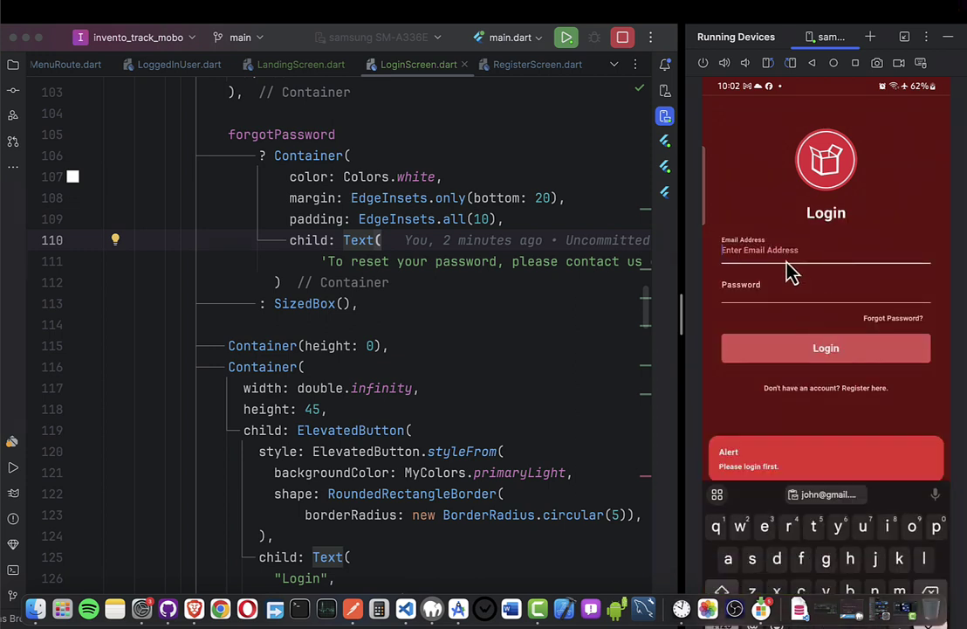
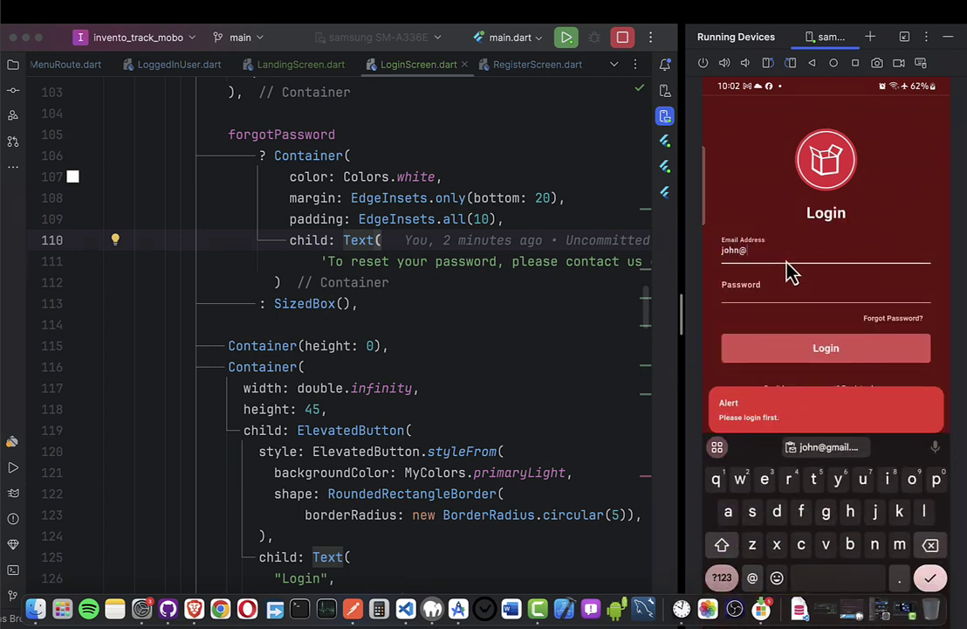
{"action": "key", "text": "Tab"}
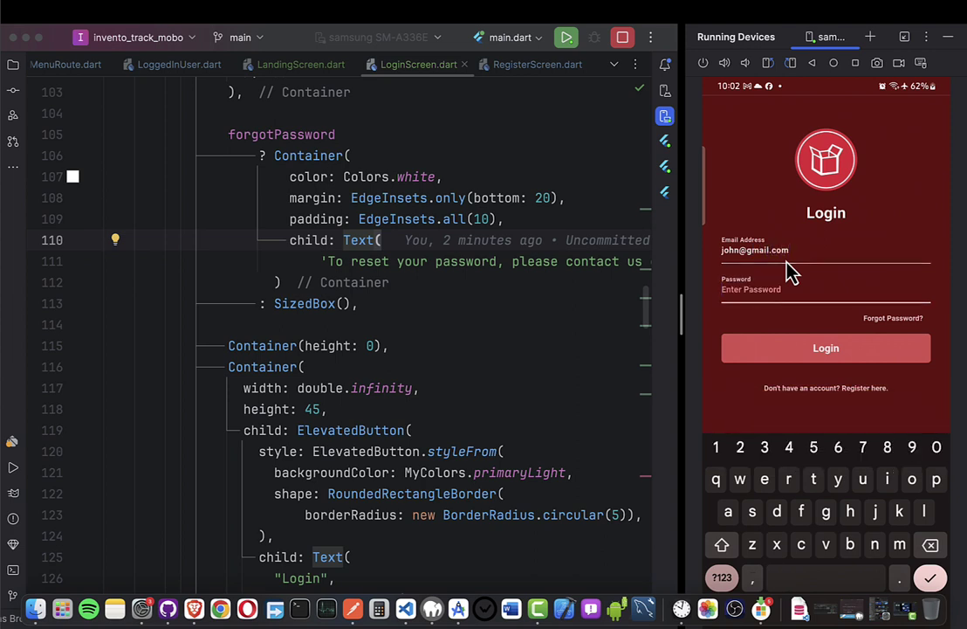
{"action": "type", "text": "4321"}
{"action": "left_click", "coordinate": [796, 347]}
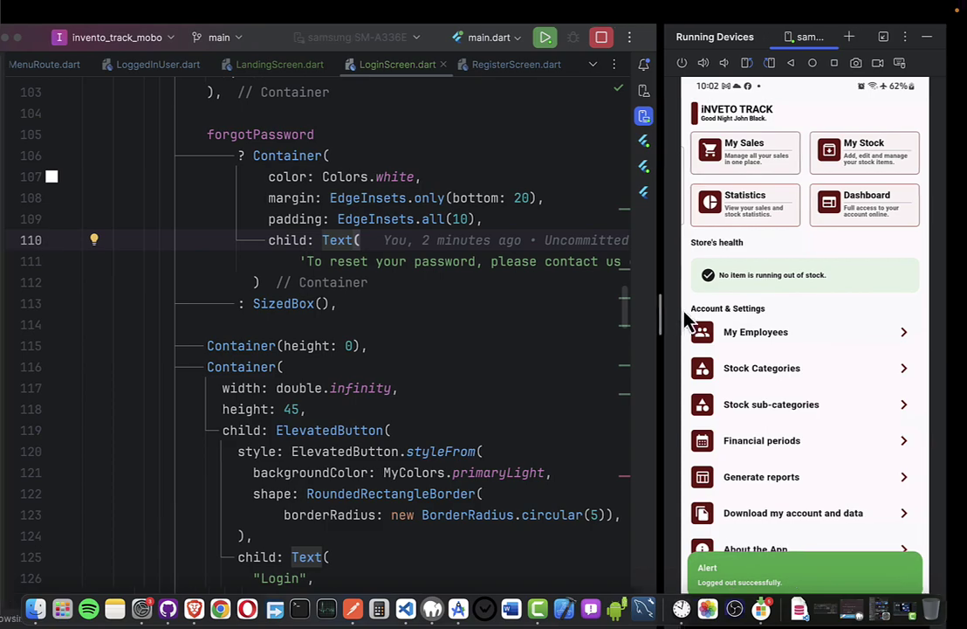
{"action": "key", "text": "ctrl+Left"}
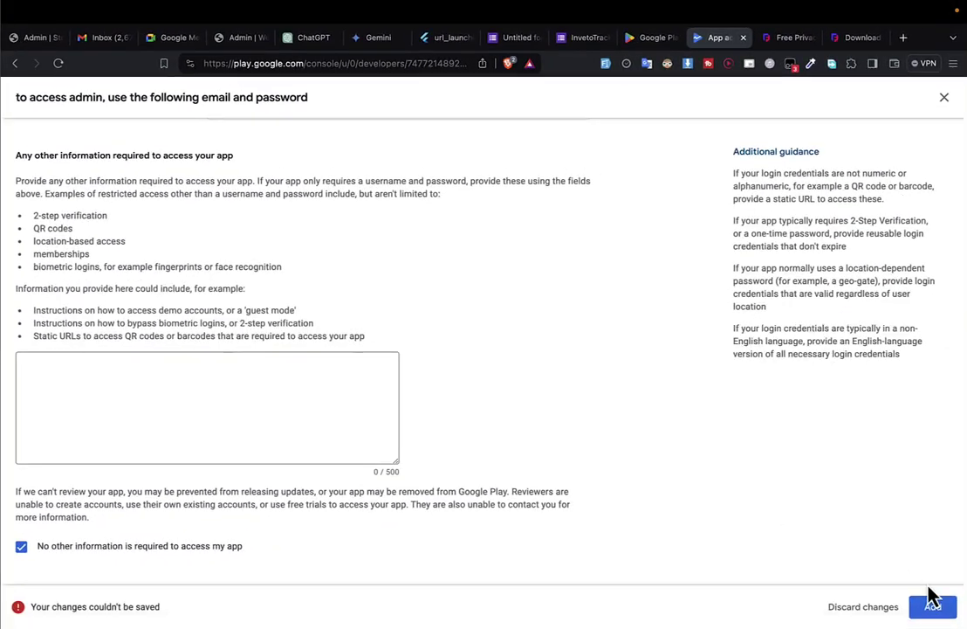
Add the admin login instructions, save the App access declaration, and go back to the Dashboard.
{"action": "left_click", "coordinate": [930, 601]}
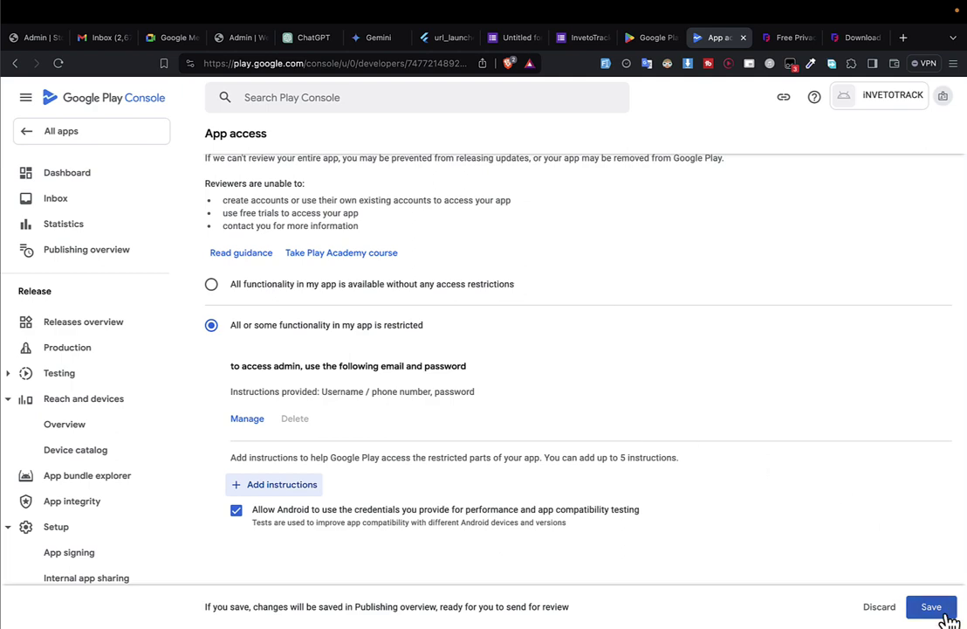
{"action": "left_click", "coordinate": [935, 607]}
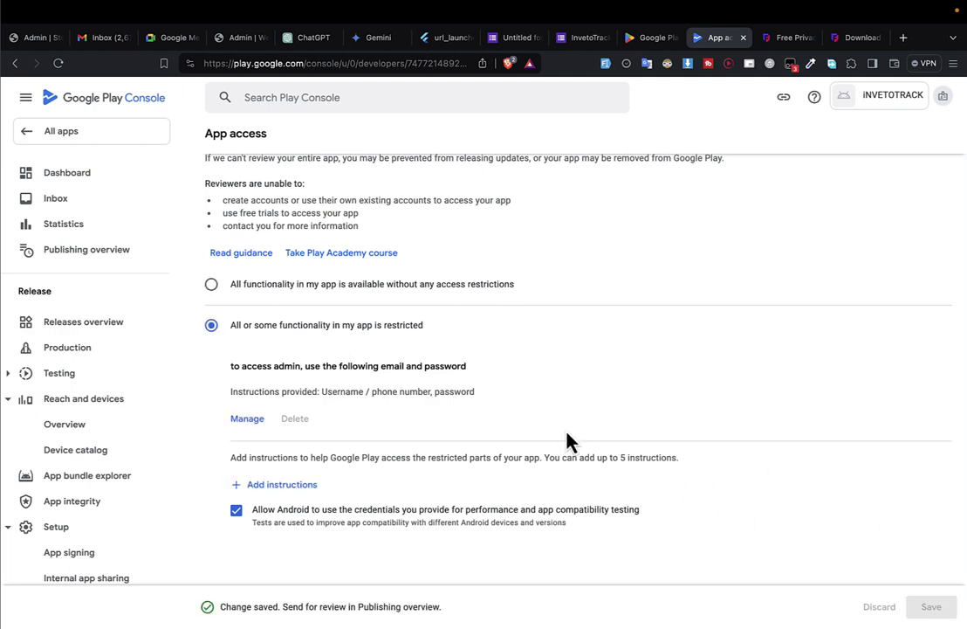
{"action": "scroll", "coordinate": [563, 349], "scroll_direction": "up", "scroll_amount": 5}
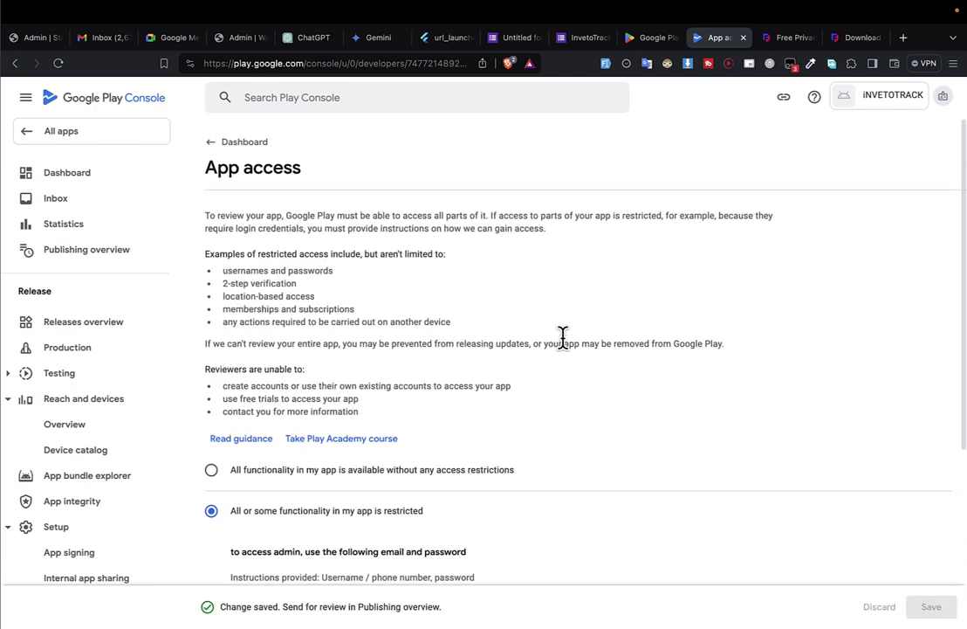
{"action": "left_click", "coordinate": [234, 147]}
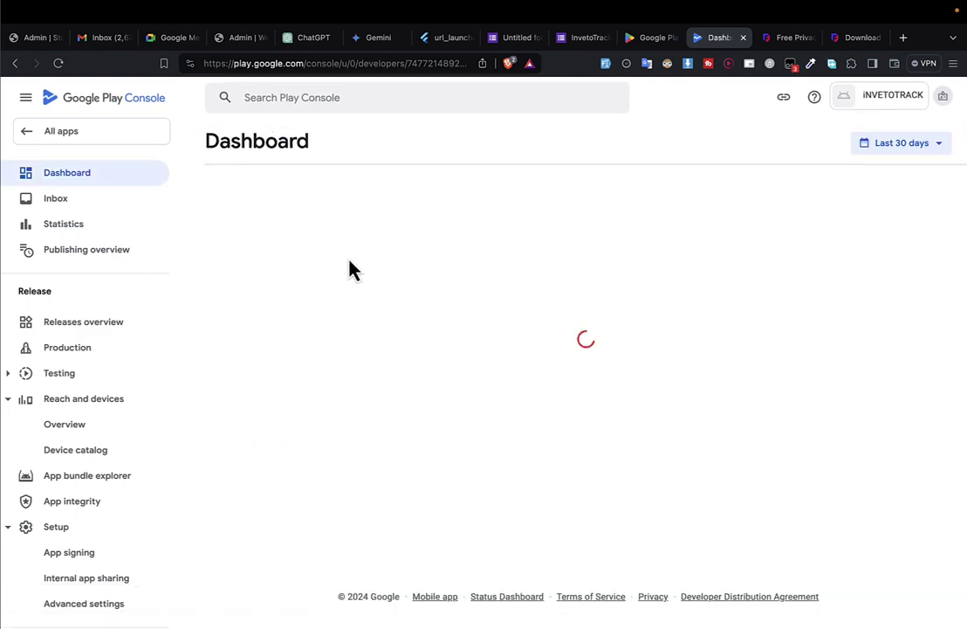
Answer 'No, my app does not contain ads' on the Ads page, save, and return to the checklist.
{"action": "scroll", "coordinate": [390, 495], "scroll_direction": "down", "scroll_amount": 3}
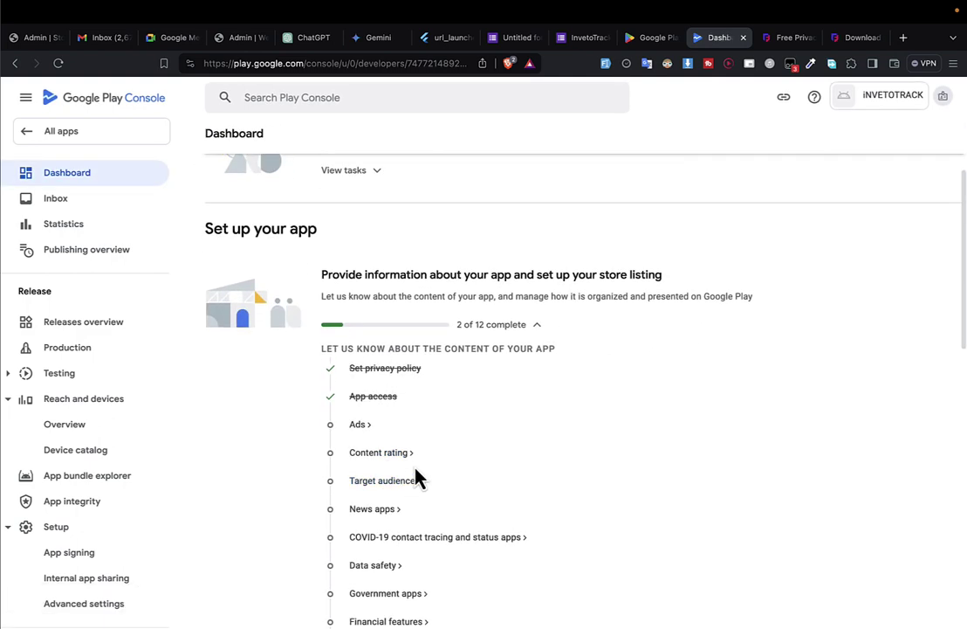
{"action": "scroll", "coordinate": [361, 435], "scroll_direction": "down", "scroll_amount": 1}
{"action": "left_click", "coordinate": [360, 406]}
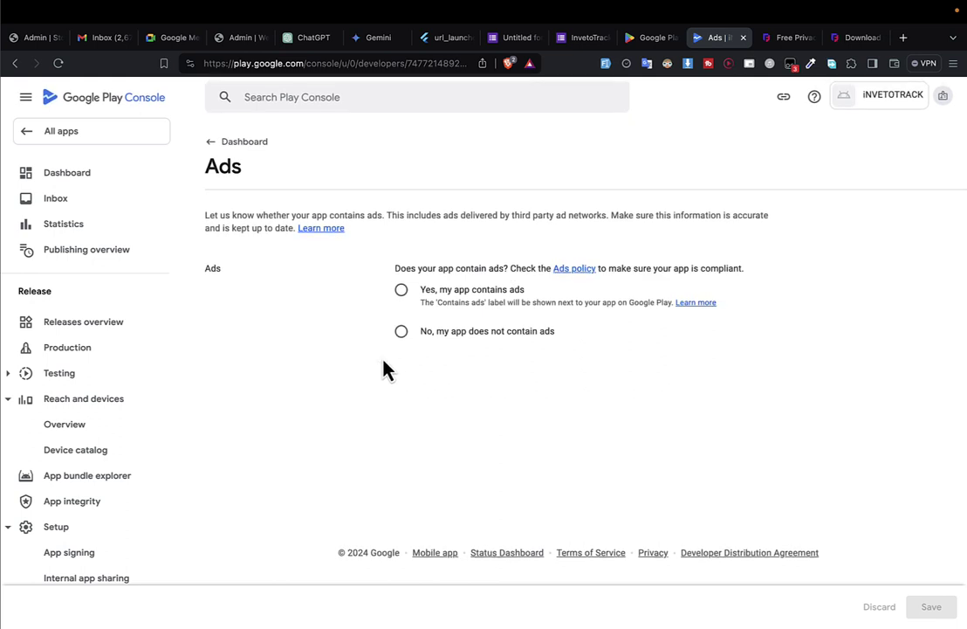
{"action": "left_click", "coordinate": [403, 332]}
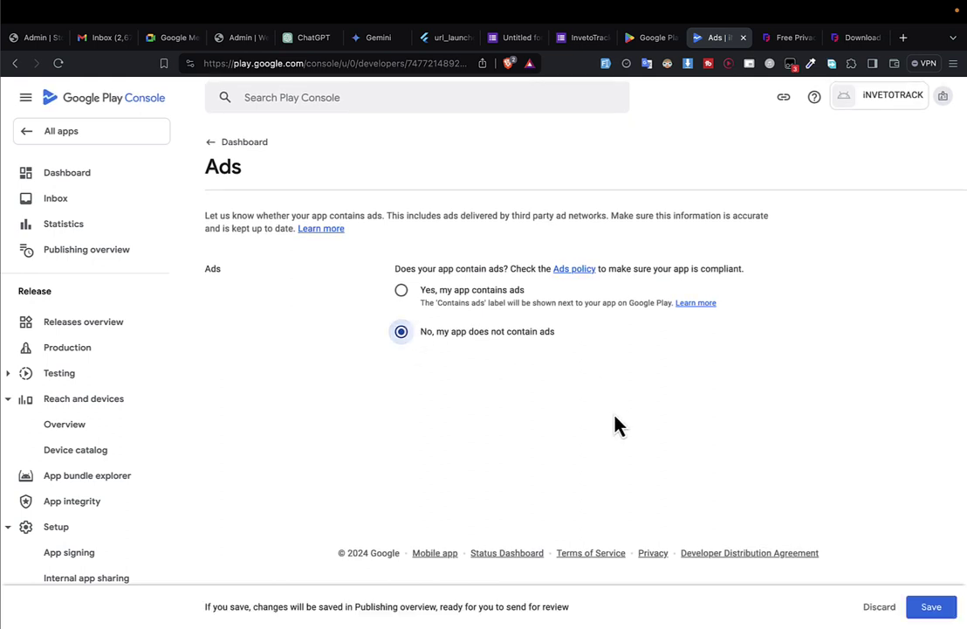
{"action": "left_click", "coordinate": [932, 608]}
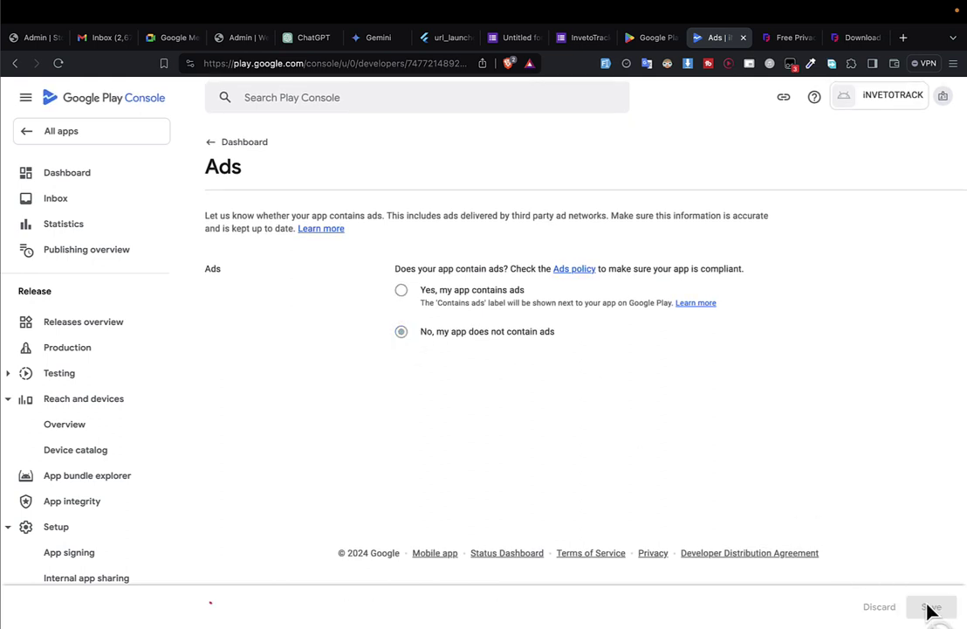
{"action": "left_click", "coordinate": [229, 142]}
{"action": "scroll", "coordinate": [557, 378], "scroll_direction": "down", "scroll_amount": 1}
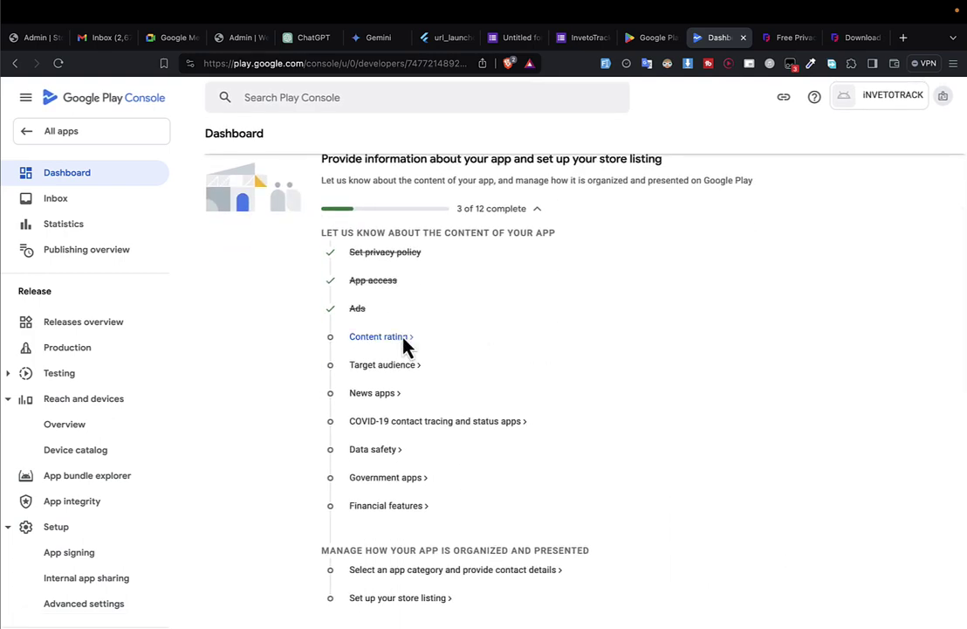
Enter the contact e-mail on Content rating, pick All Other App Types, and proceed to the questions.
{"action": "left_click", "coordinate": [405, 346]}
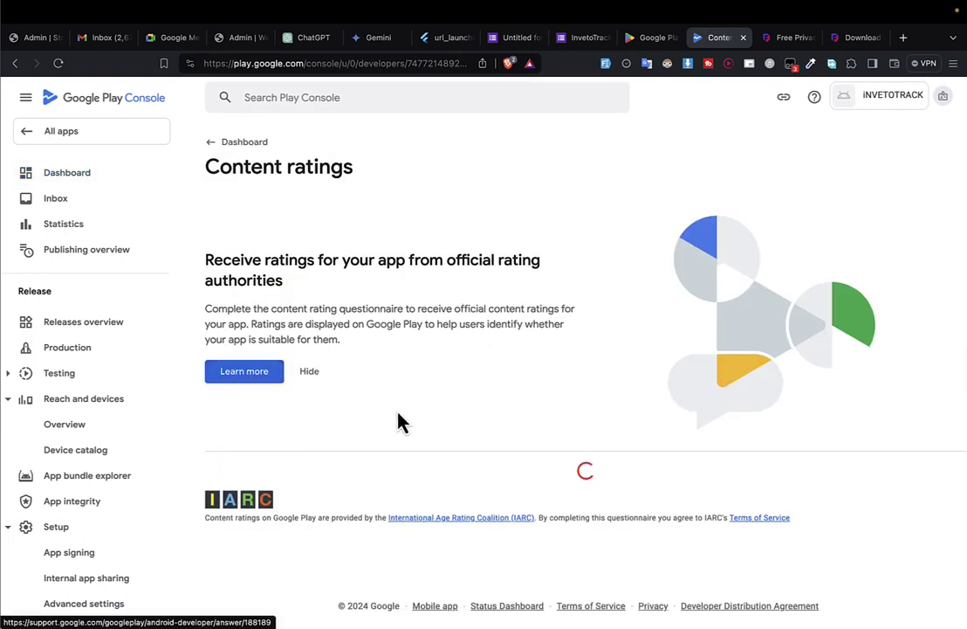
{"action": "scroll", "coordinate": [436, 366], "scroll_direction": "down", "scroll_amount": 1}
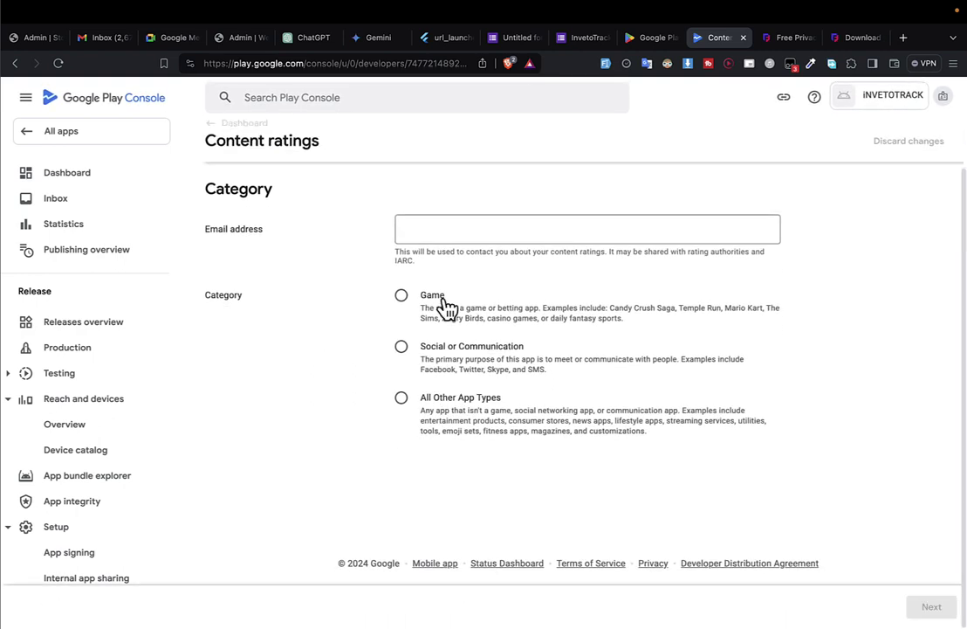
{"action": "left_click", "coordinate": [460, 237]}
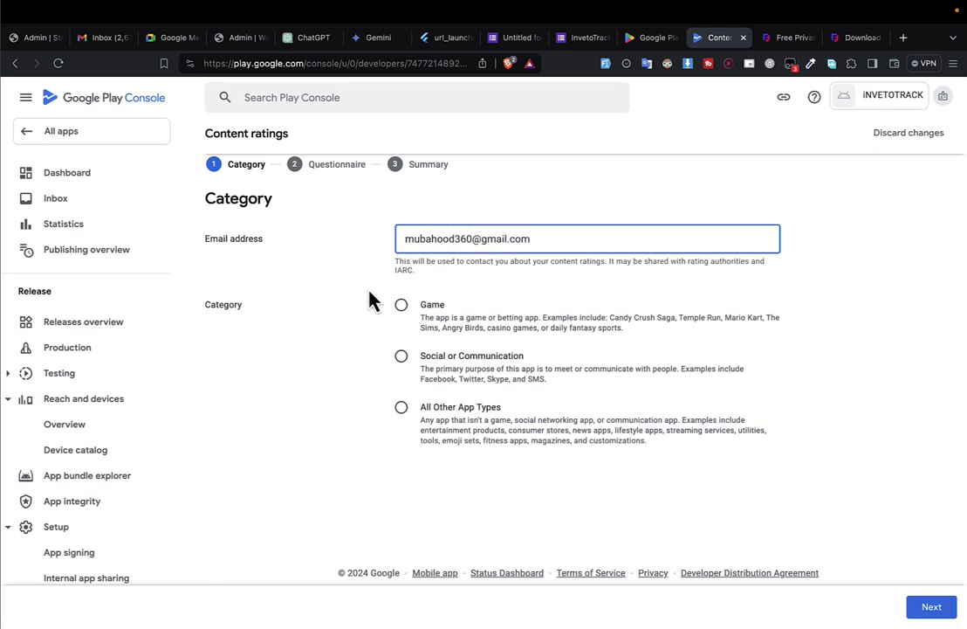
{"action": "left_click", "coordinate": [404, 411]}
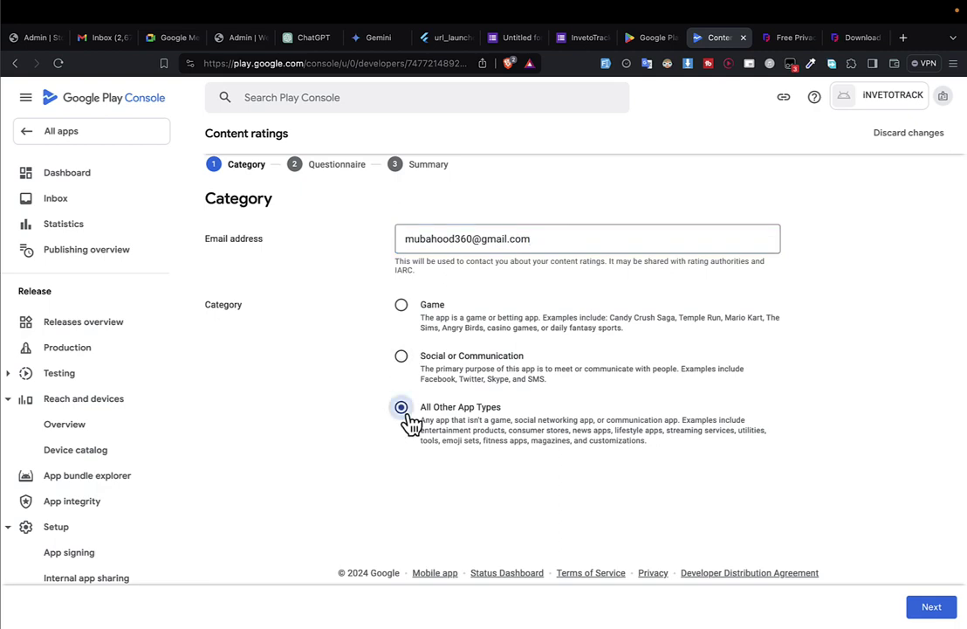
{"action": "left_click", "coordinate": [947, 610]}
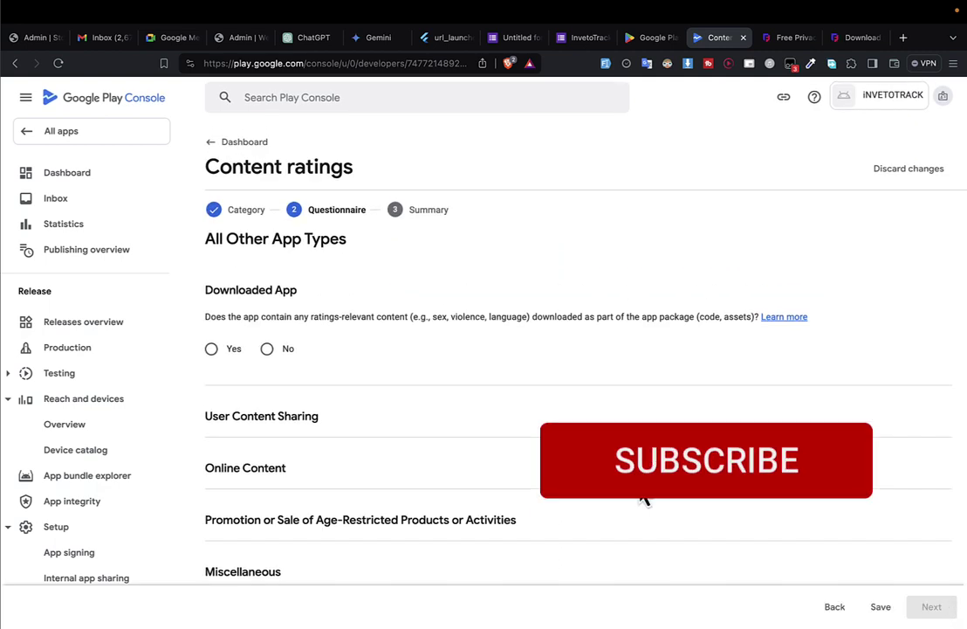
Answer No to the Downloaded App, User Content Sharing, Online Content and Age-Restricted questions.
{"action": "left_click", "coordinate": [229, 351]}
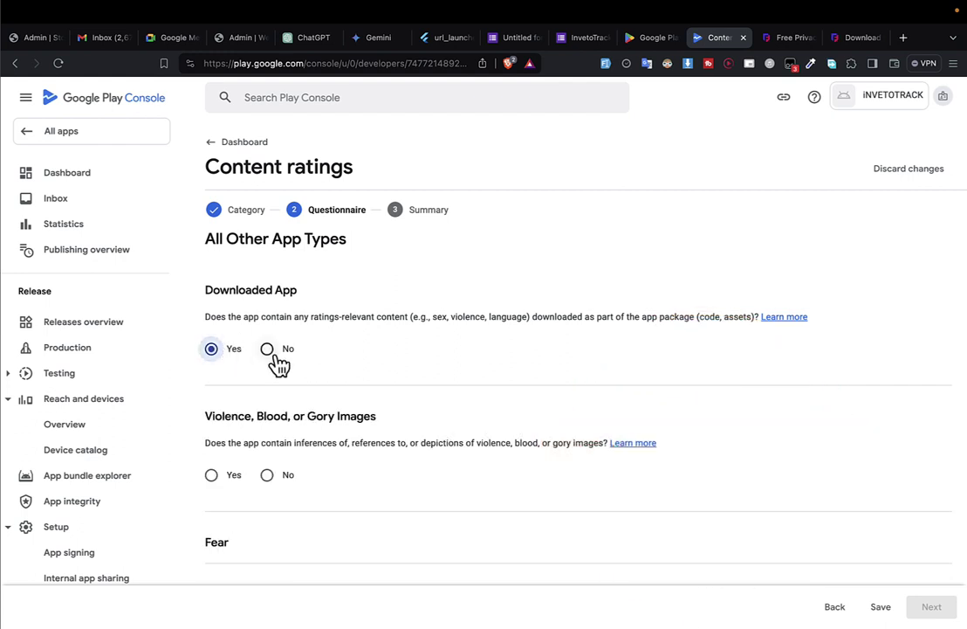
{"action": "left_click", "coordinate": [271, 354]}
{"action": "scroll", "coordinate": [273, 388], "scroll_direction": "down", "scroll_amount": 4}
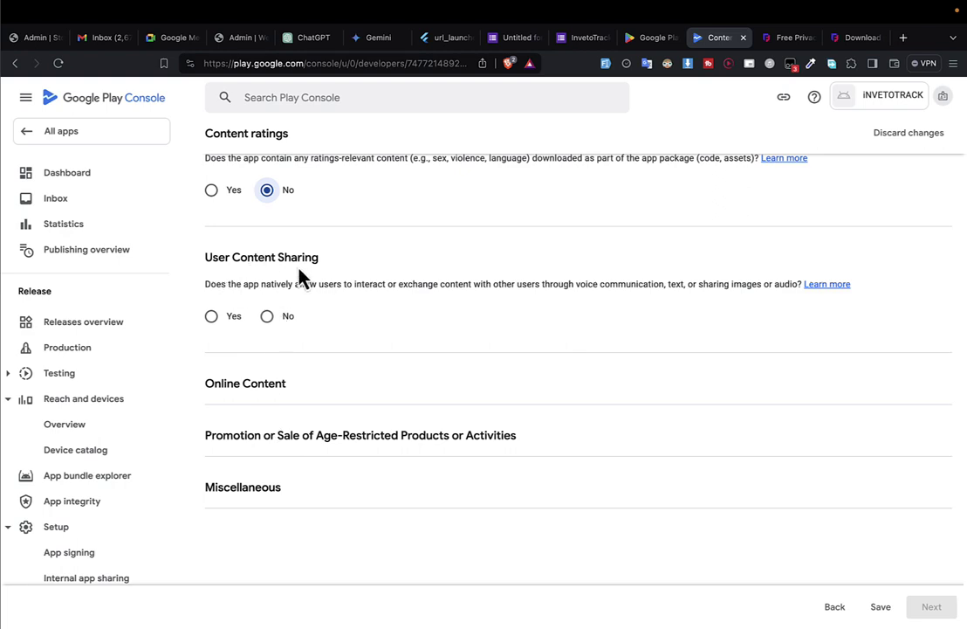
{"action": "left_click", "coordinate": [272, 322]}
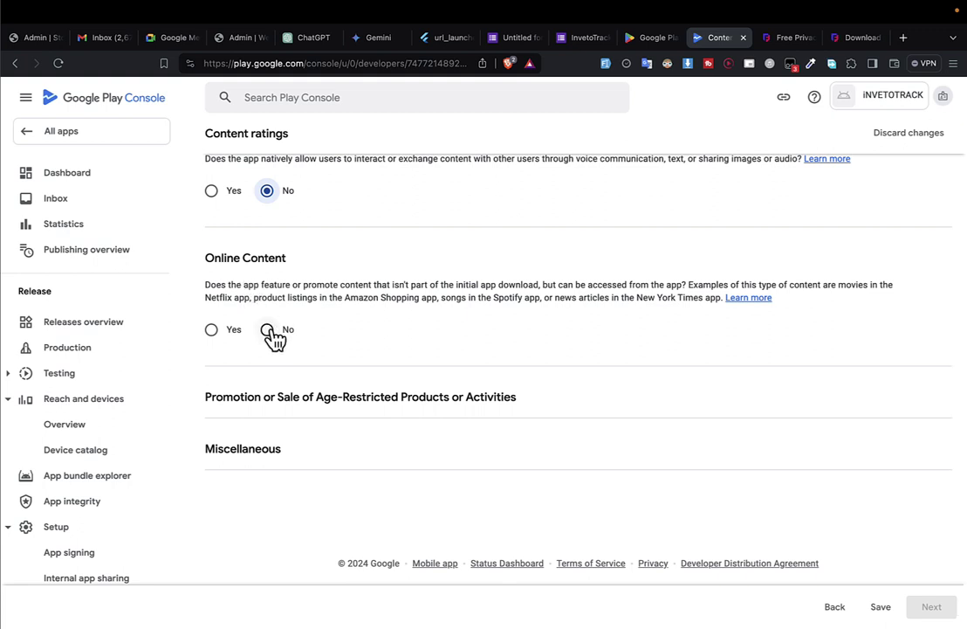
{"action": "left_click", "coordinate": [269, 330]}
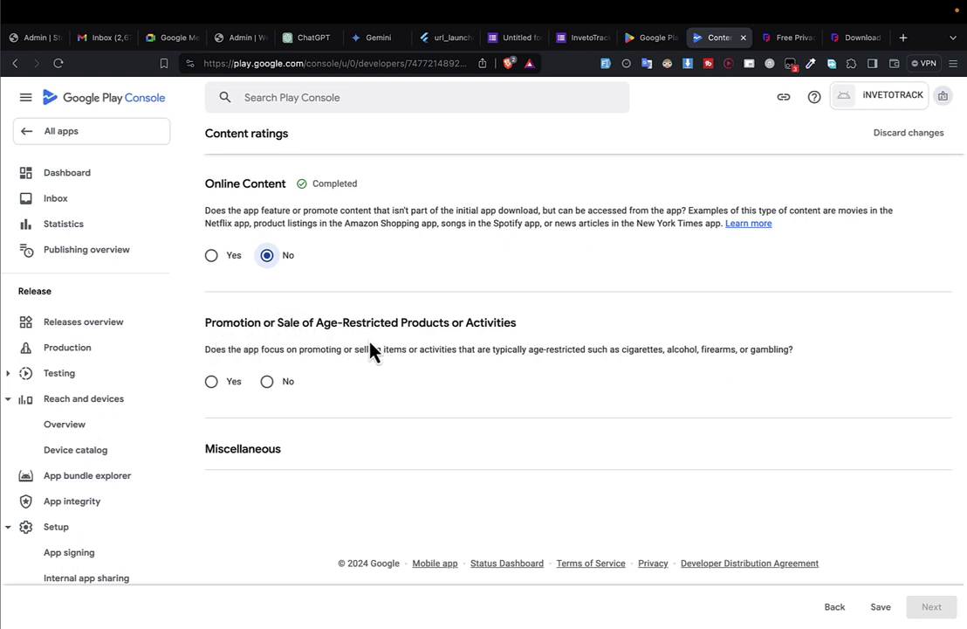
{"action": "left_click", "coordinate": [220, 395]}
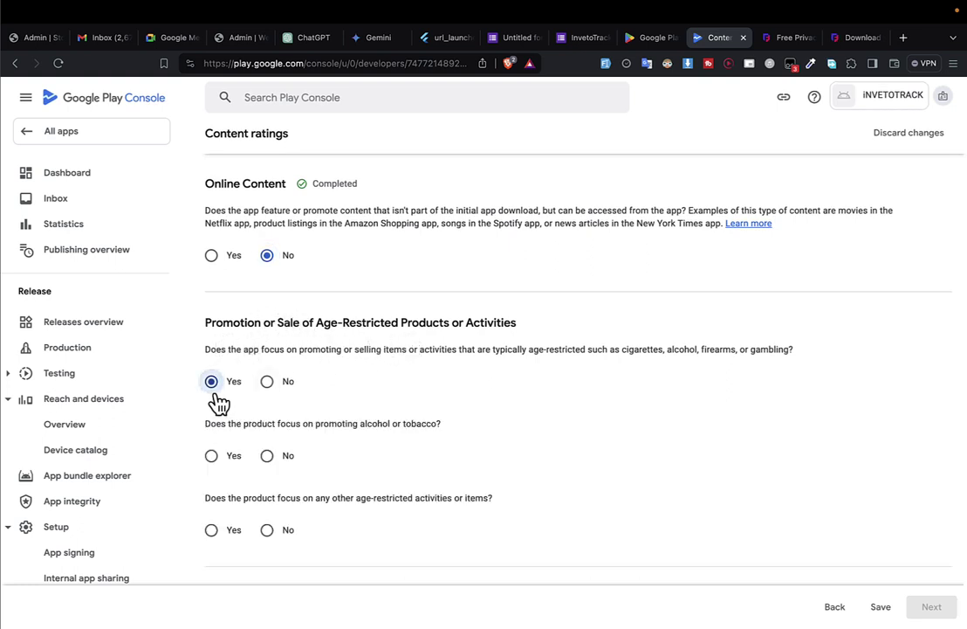
{"action": "left_click", "coordinate": [288, 382]}
Answer No to all four Miscellaneous questions and save the questionnaire.
{"action": "scroll", "coordinate": [456, 351], "scroll_direction": "down", "scroll_amount": 3}
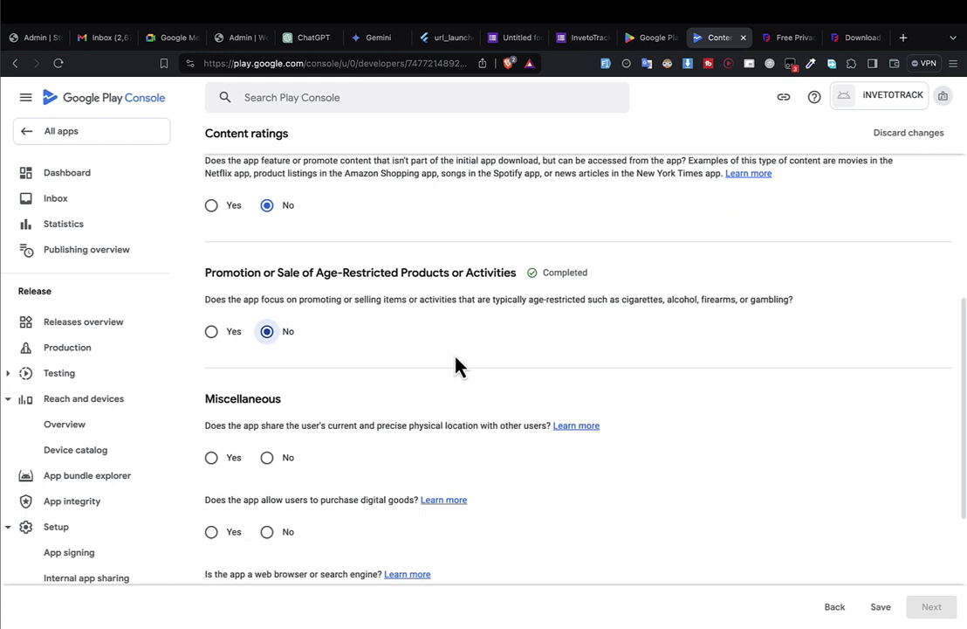
{"action": "left_click", "coordinate": [268, 309]}
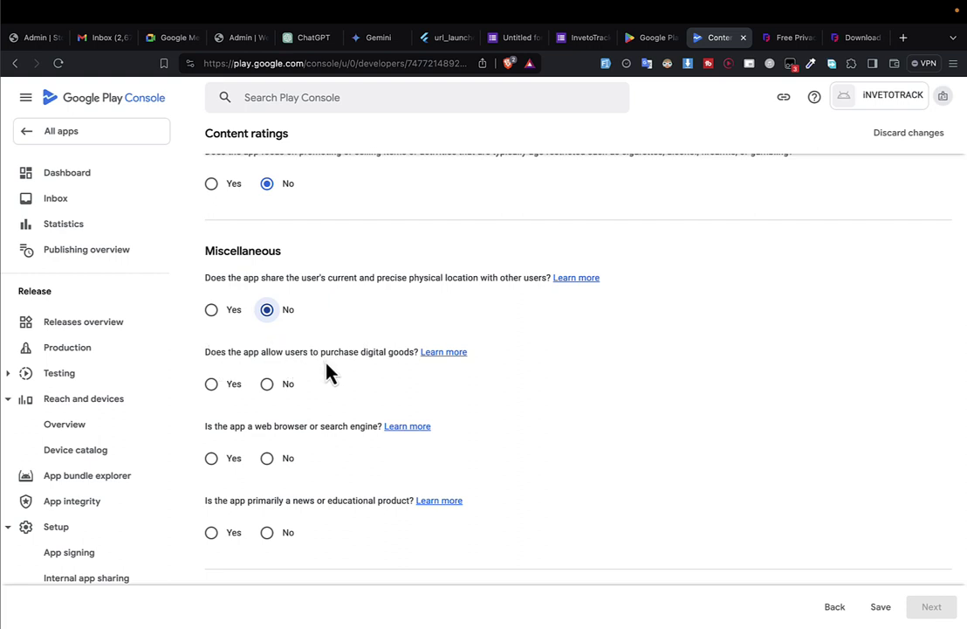
{"action": "left_click", "coordinate": [285, 388]}
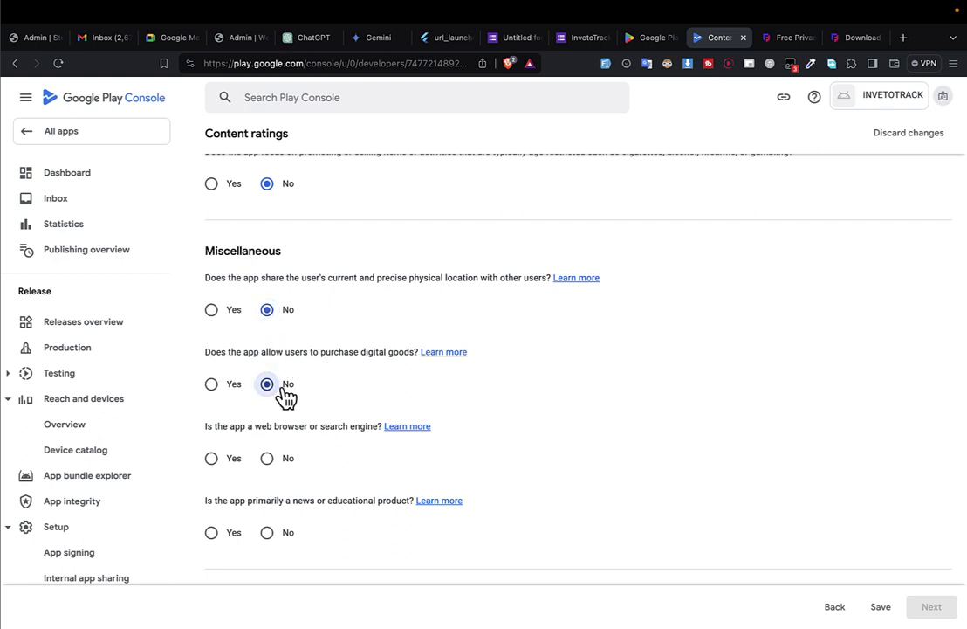
{"action": "scroll", "coordinate": [283, 394], "scroll_direction": "down", "scroll_amount": 2}
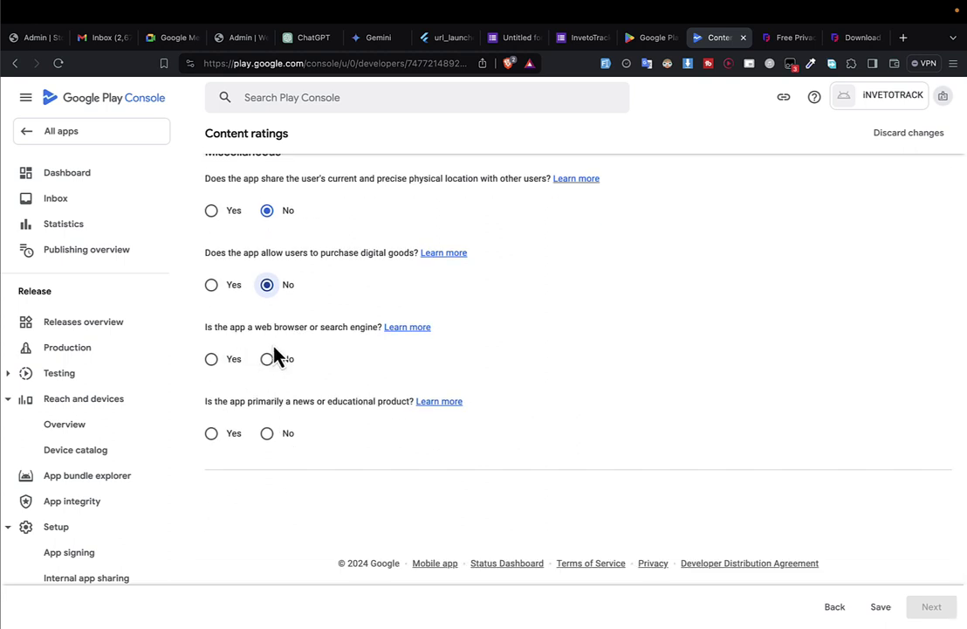
{"action": "left_click", "coordinate": [272, 359]}
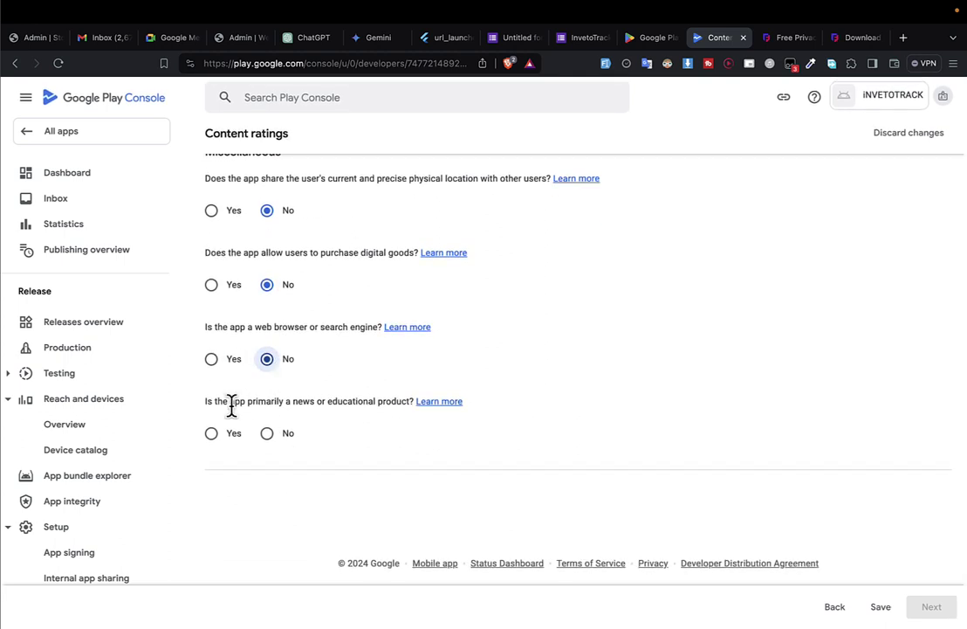
{"action": "left_click", "coordinate": [284, 434]}
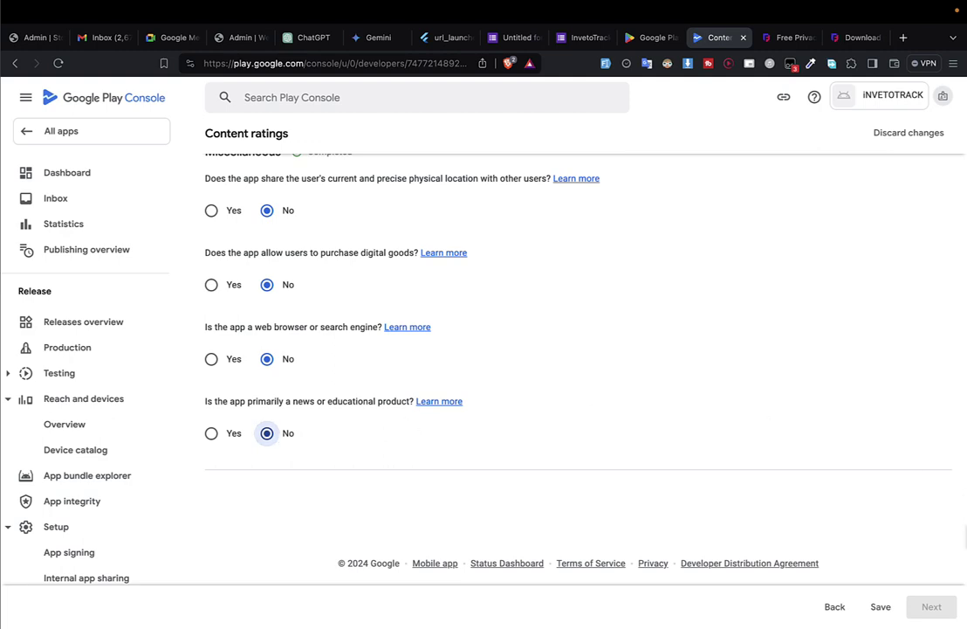
{"action": "left_click", "coordinate": [876, 611]}
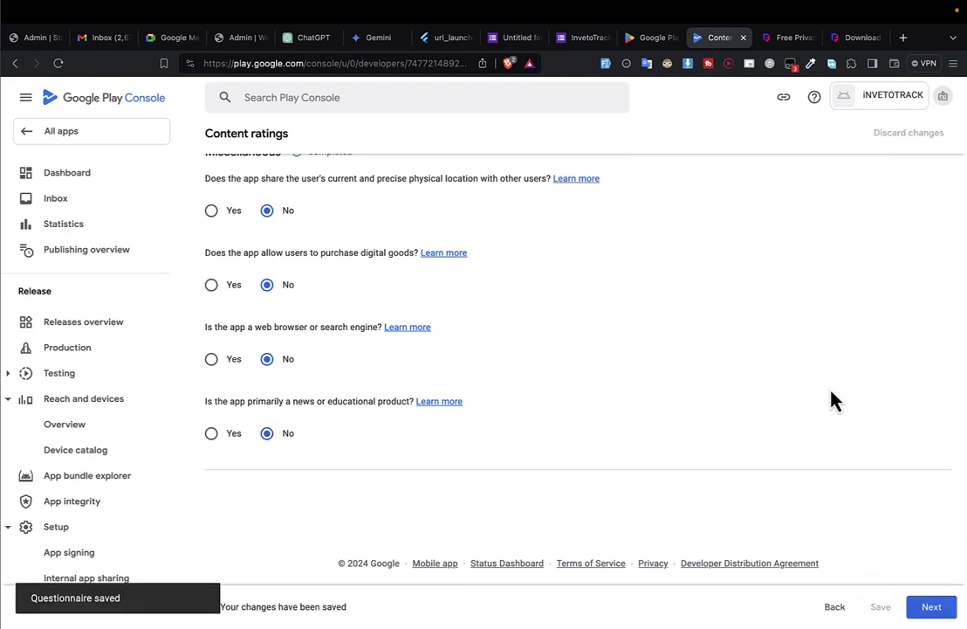
Review the summary and submit, yielding Everyone, PEGI 3, USK All ages and Rated for 3+.
{"action": "left_click", "coordinate": [935, 614]}
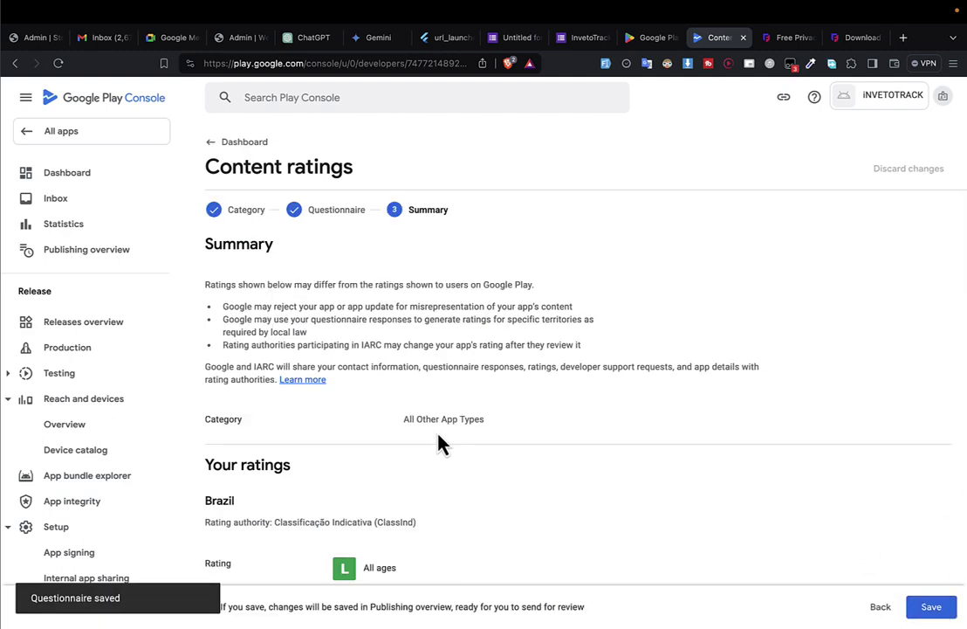
{"action": "scroll", "coordinate": [387, 442], "scroll_direction": "down", "scroll_amount": 5}
{"action": "scroll", "coordinate": [387, 439], "scroll_direction": "down", "scroll_amount": 3}
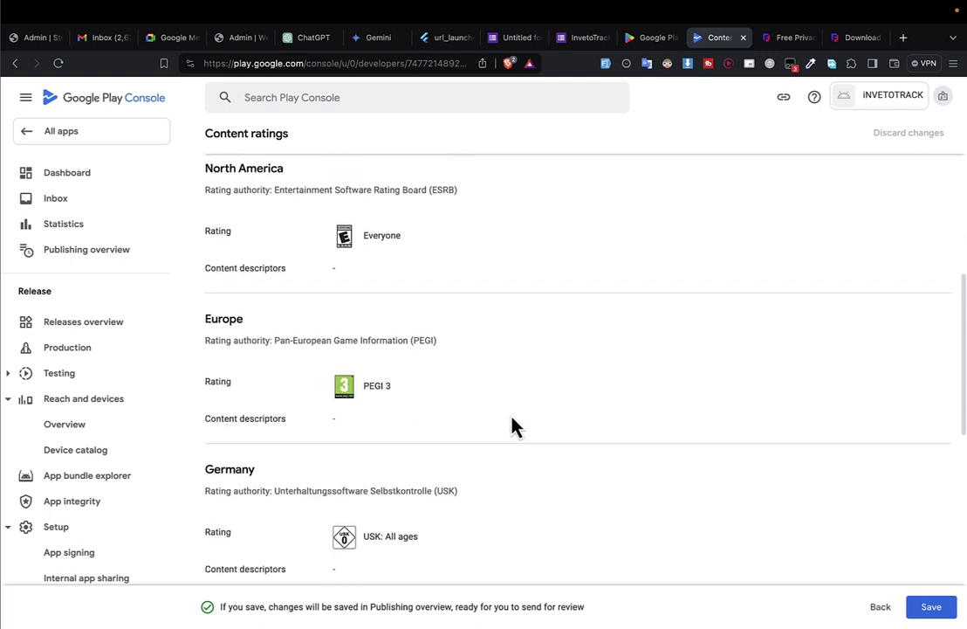
{"action": "scroll", "coordinate": [515, 426], "scroll_direction": "down", "scroll_amount": 8}
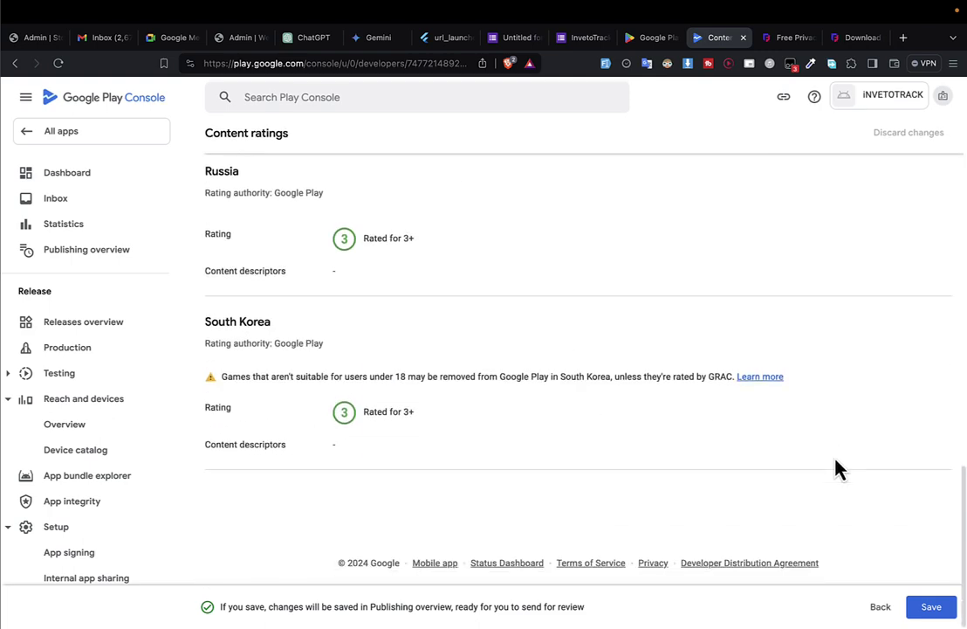
{"action": "left_click", "coordinate": [934, 610]}
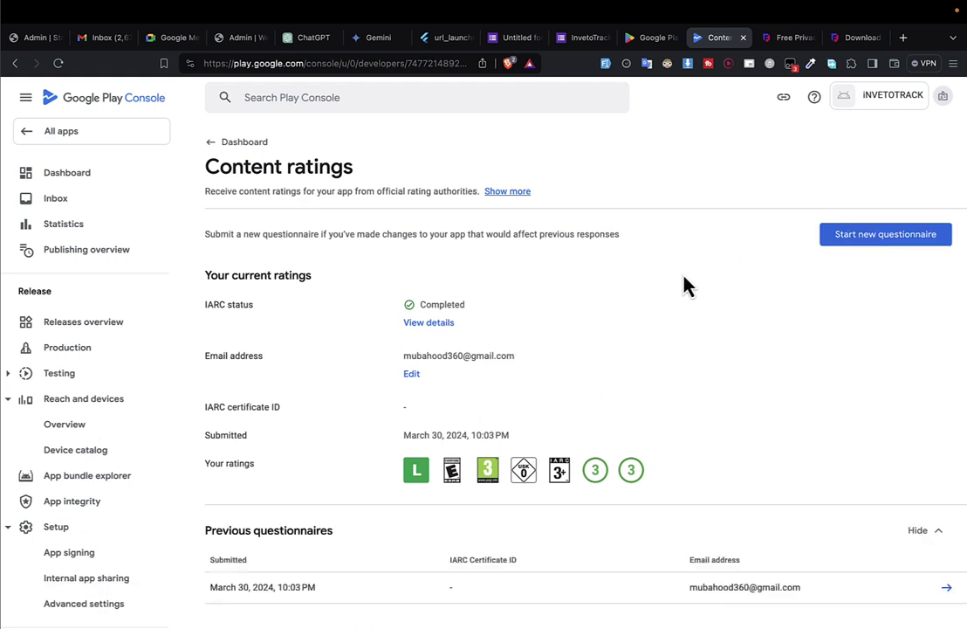
{"action": "scroll", "coordinate": [685, 283], "scroll_direction": "down", "scroll_amount": 2}
{"action": "scroll", "coordinate": [684, 283], "scroll_direction": "up", "scroll_amount": 2}
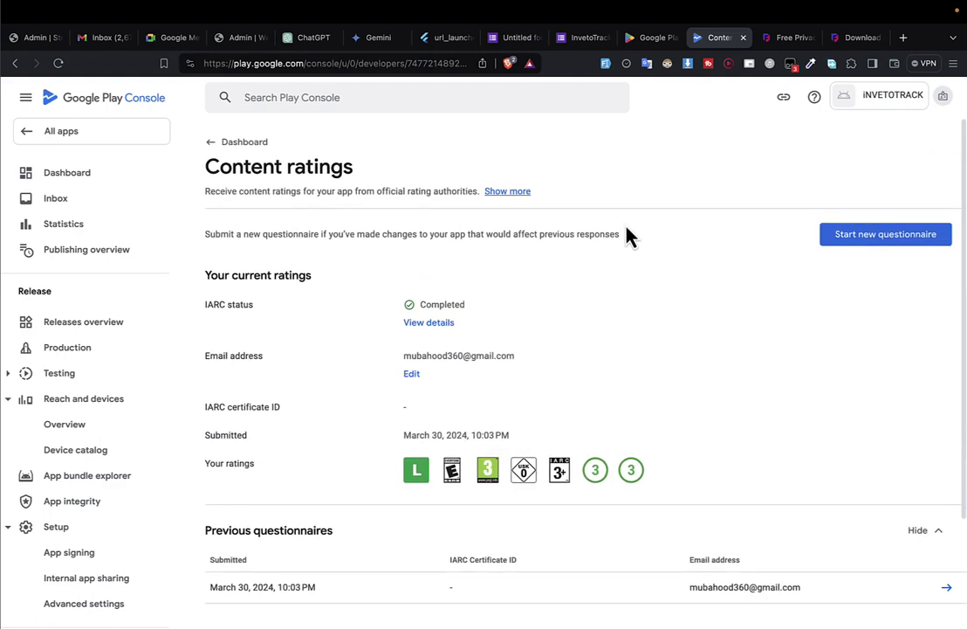
Set Target audience to 18 and over, not appealing to children, save it, and return to the Dashboard.
{"action": "left_click", "coordinate": [229, 143]}
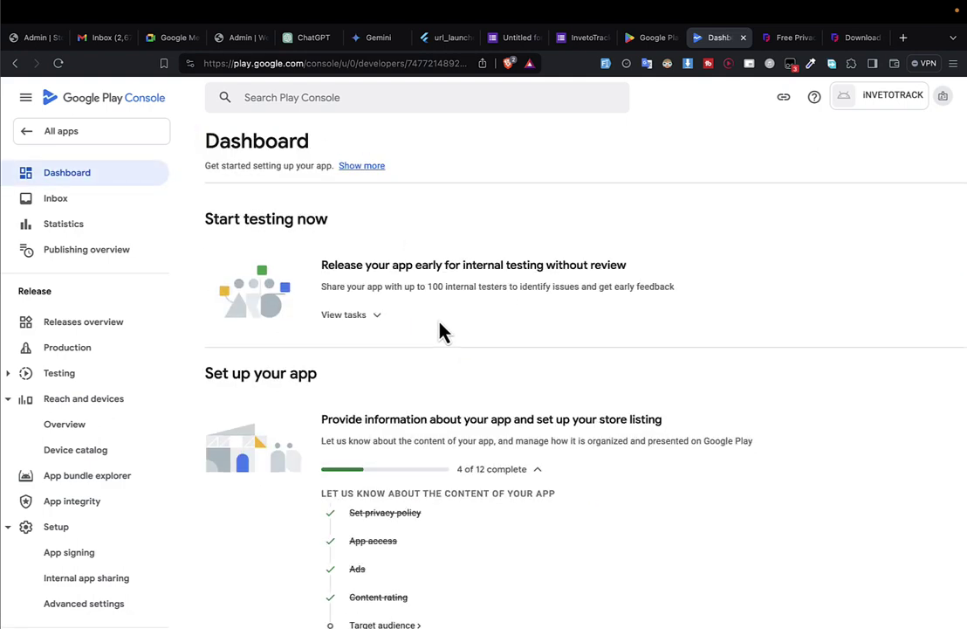
{"action": "scroll", "coordinate": [444, 332], "scroll_direction": "down", "scroll_amount": 3}
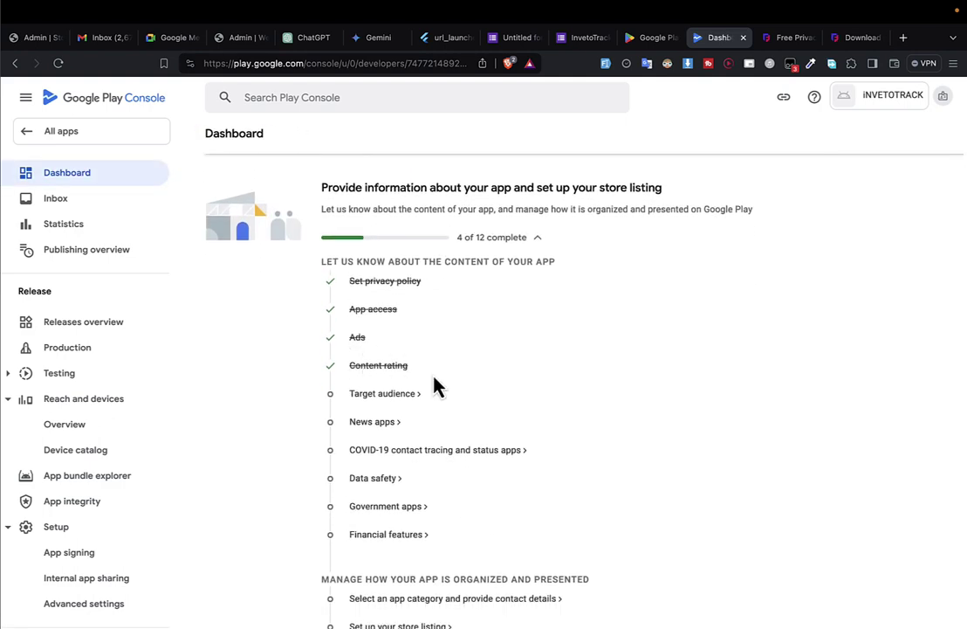
{"action": "left_click", "coordinate": [384, 400]}
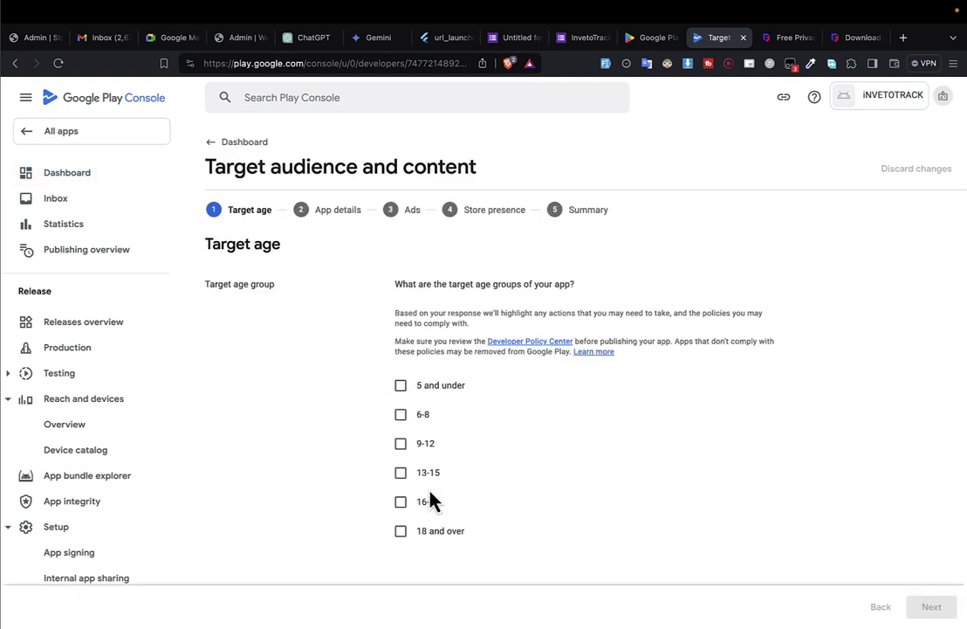
{"action": "left_click", "coordinate": [419, 535]}
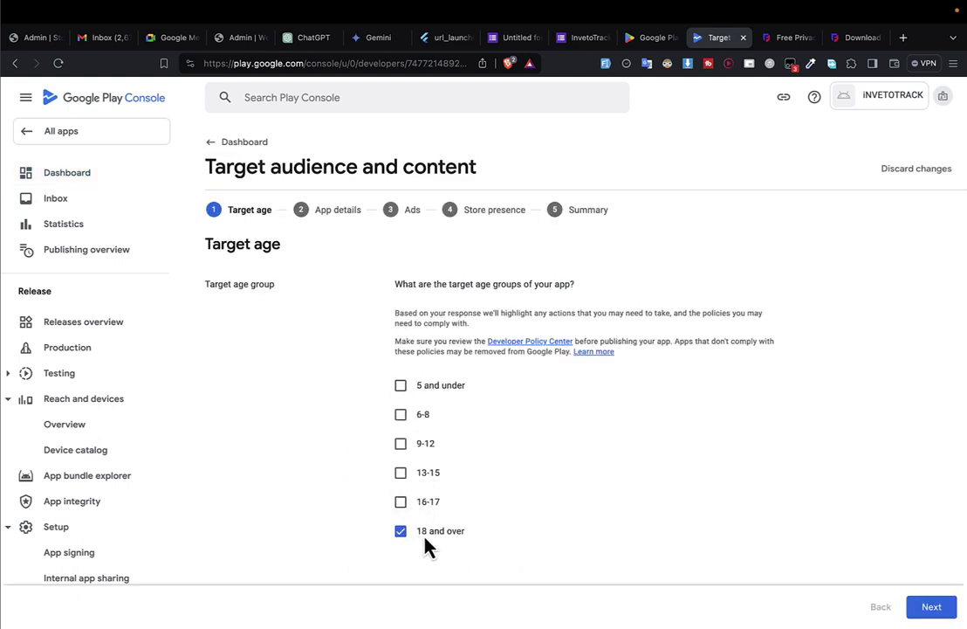
{"action": "left_click", "coordinate": [950, 615]}
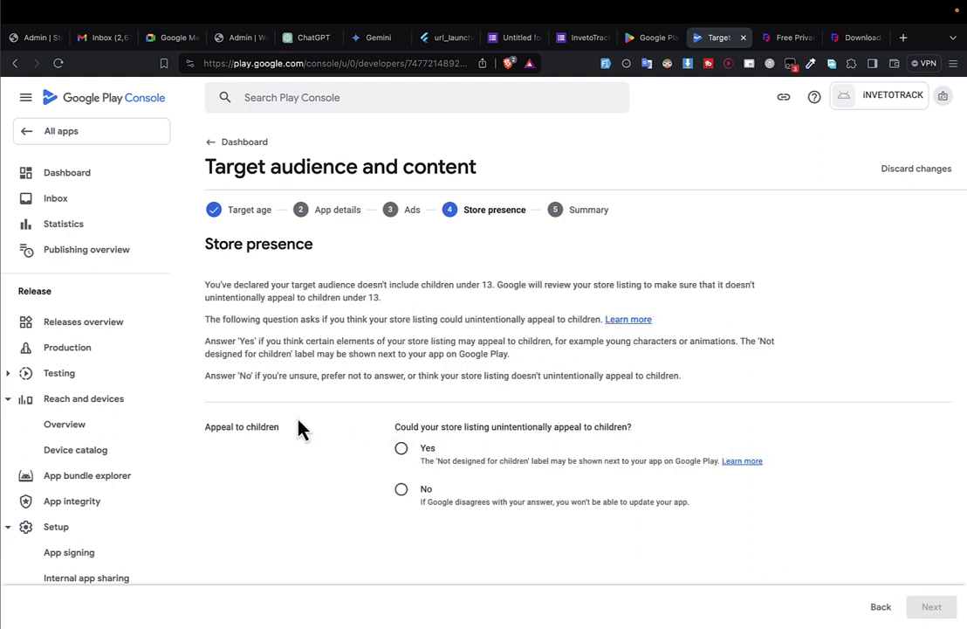
{"action": "left_click", "coordinate": [400, 491]}
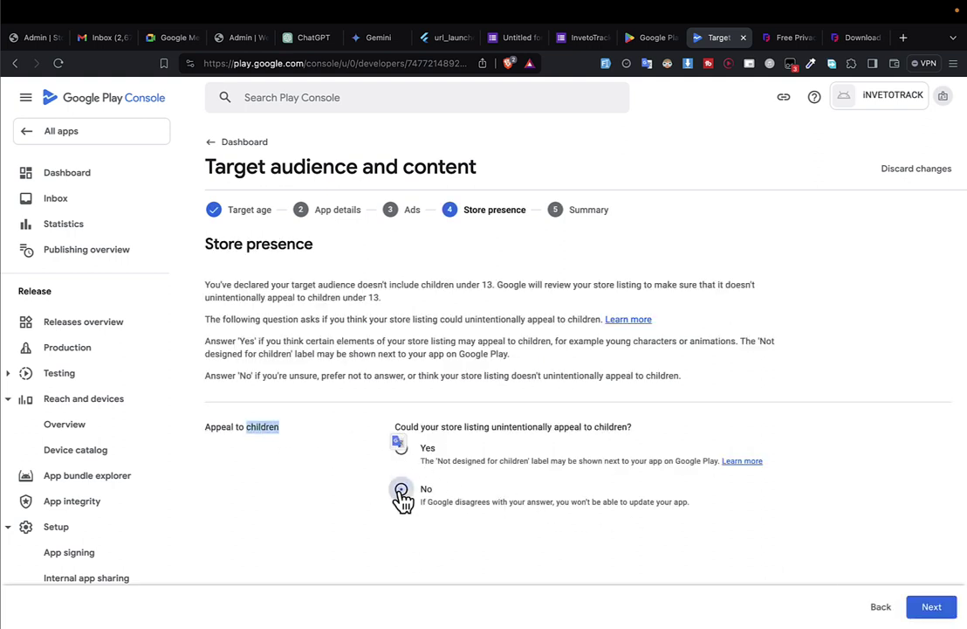
{"action": "left_click", "coordinate": [936, 611]}
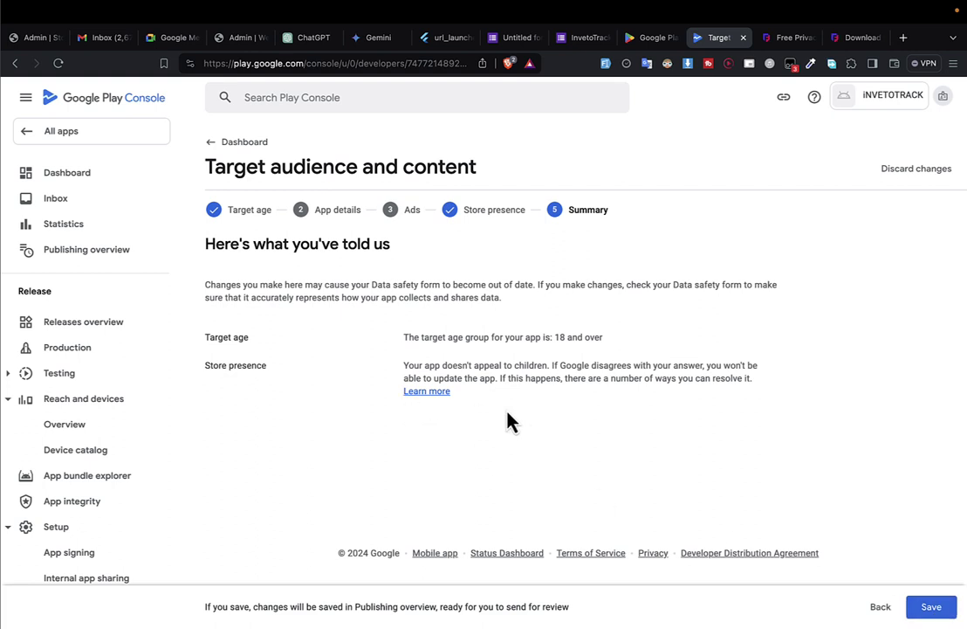
{"action": "left_click", "coordinate": [932, 609]}
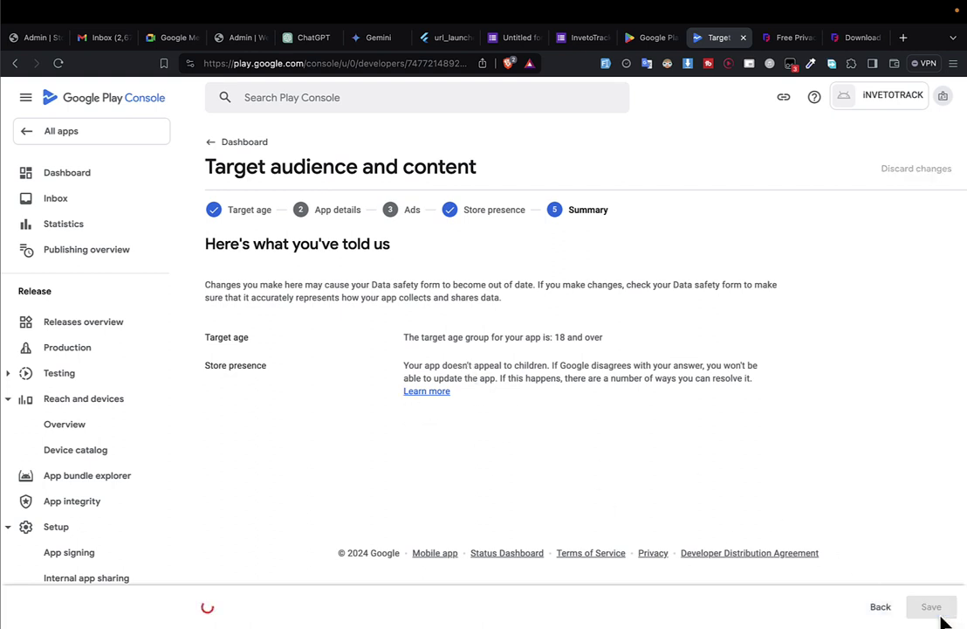
{"action": "left_click", "coordinate": [246, 151]}
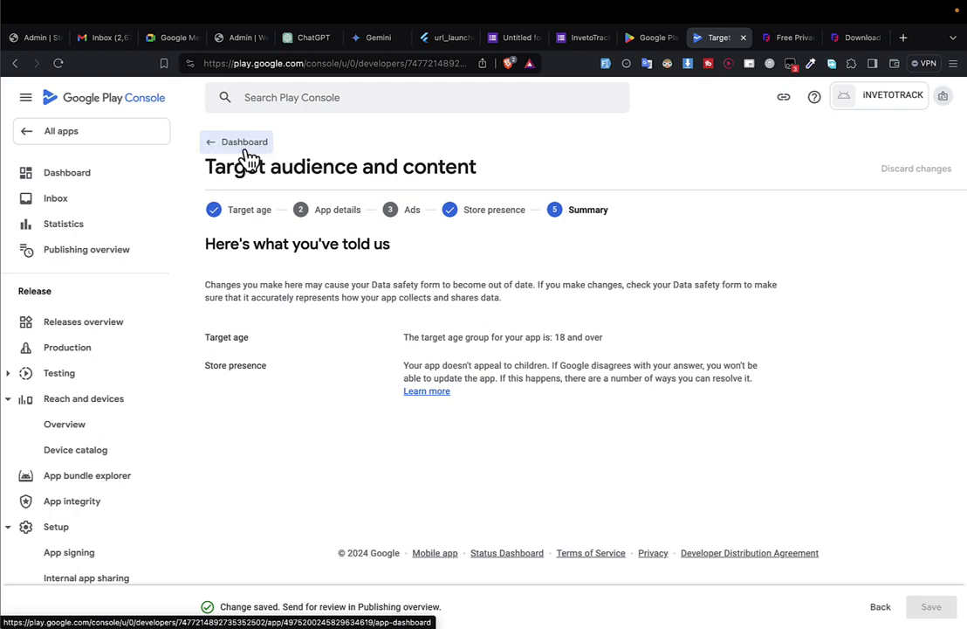
{"action": "scroll", "coordinate": [469, 358], "scroll_direction": "down", "scroll_amount": 3}
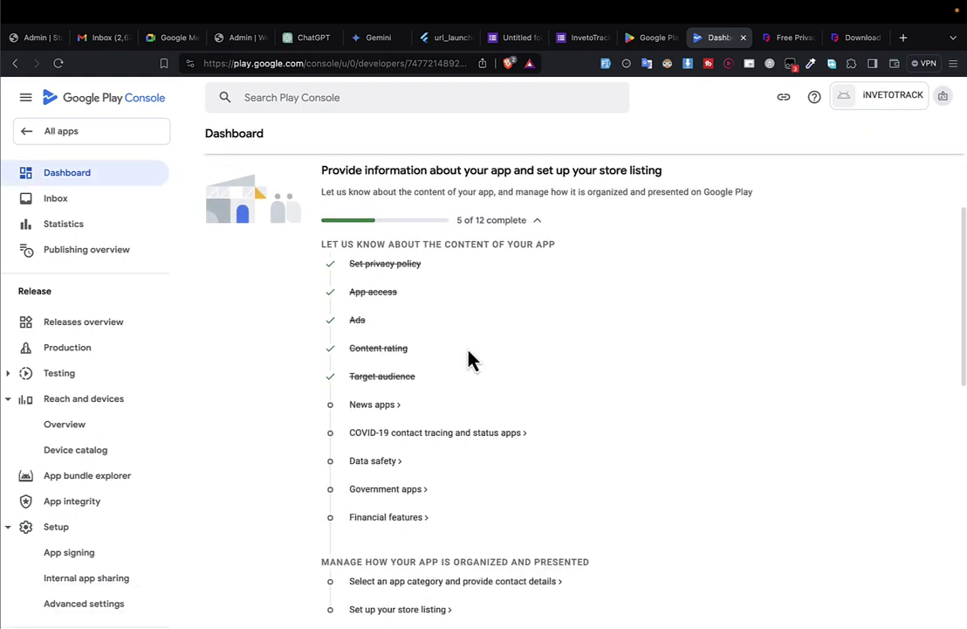
Declare on News apps that the app is not a news app, save, and return to the Dashboard.
{"action": "left_click", "coordinate": [370, 362]}
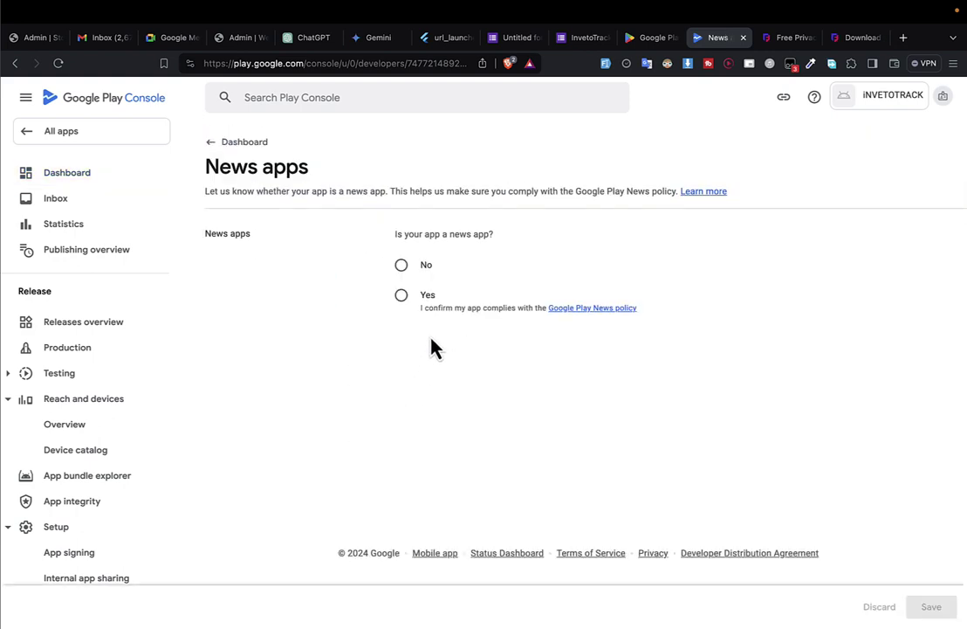
{"action": "left_click", "coordinate": [401, 264]}
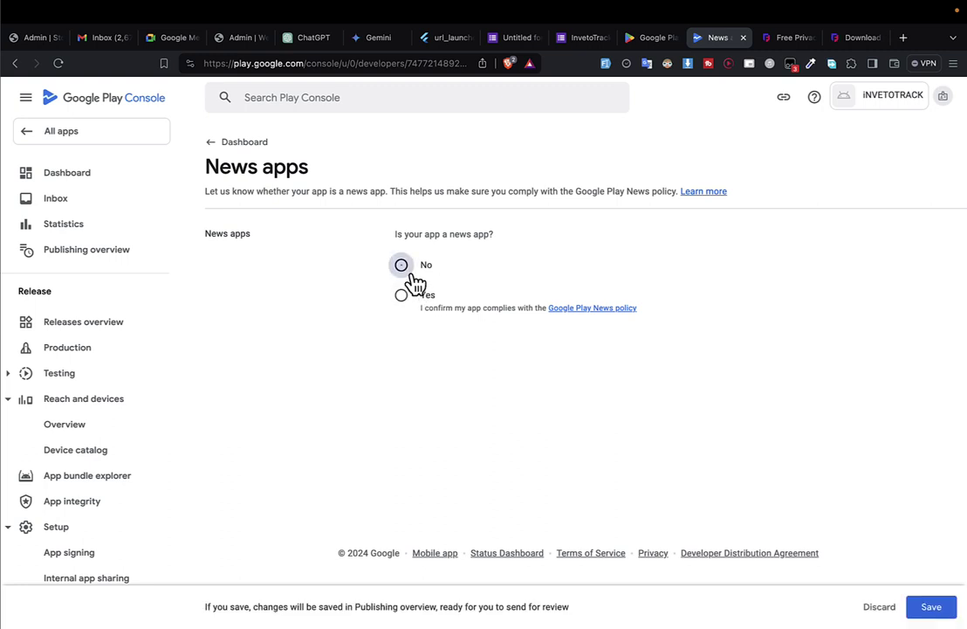
{"action": "left_click", "coordinate": [949, 611]}
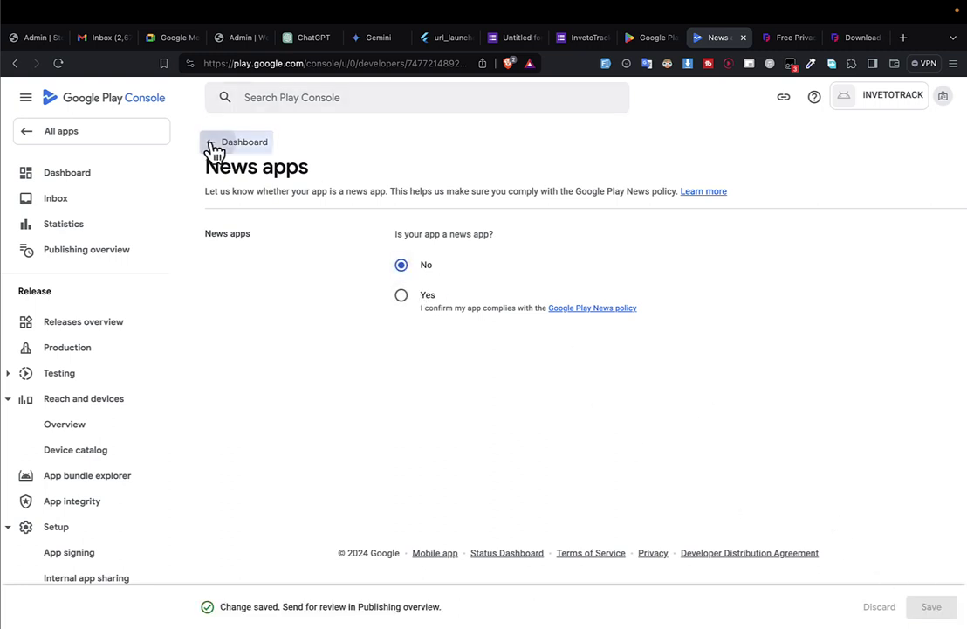
{"action": "left_click", "coordinate": [236, 142]}
Declare the app is not a publicly available COVID-19 tracing or status app and save.
{"action": "scroll", "coordinate": [437, 380], "scroll_direction": "down", "scroll_amount": 5}
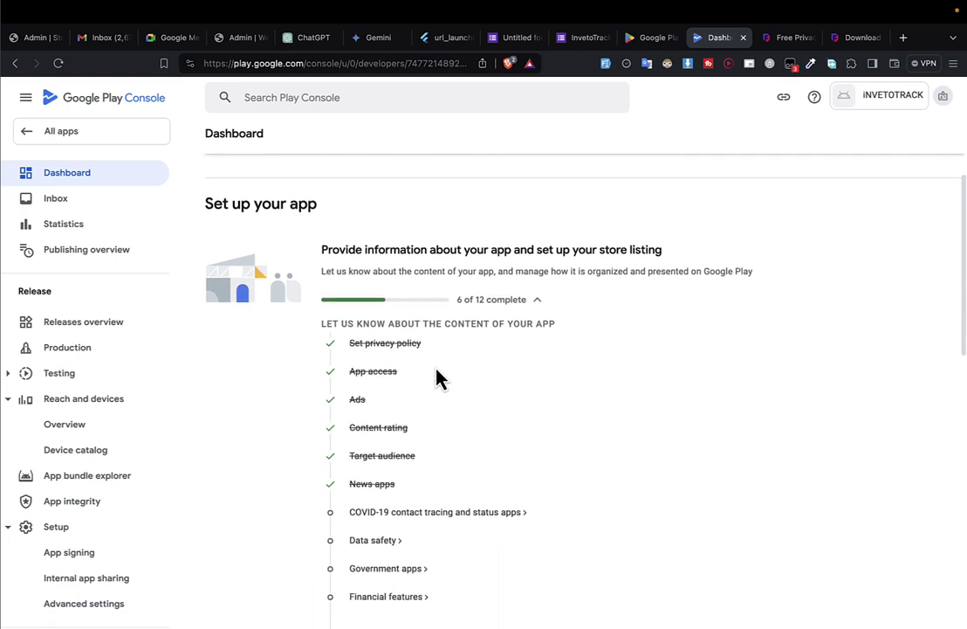
{"action": "left_click", "coordinate": [405, 280]}
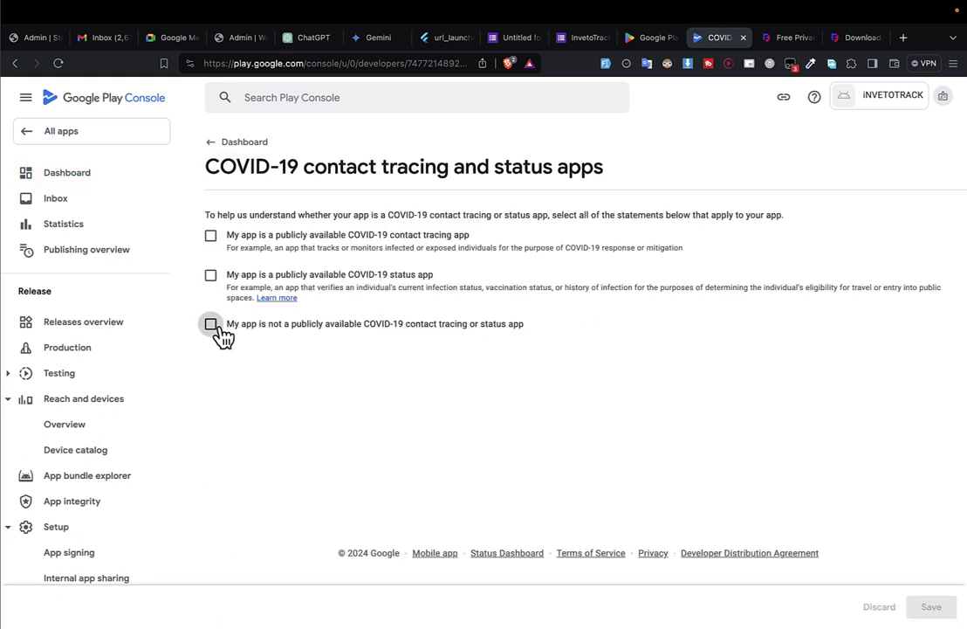
{"action": "left_click", "coordinate": [212, 324]}
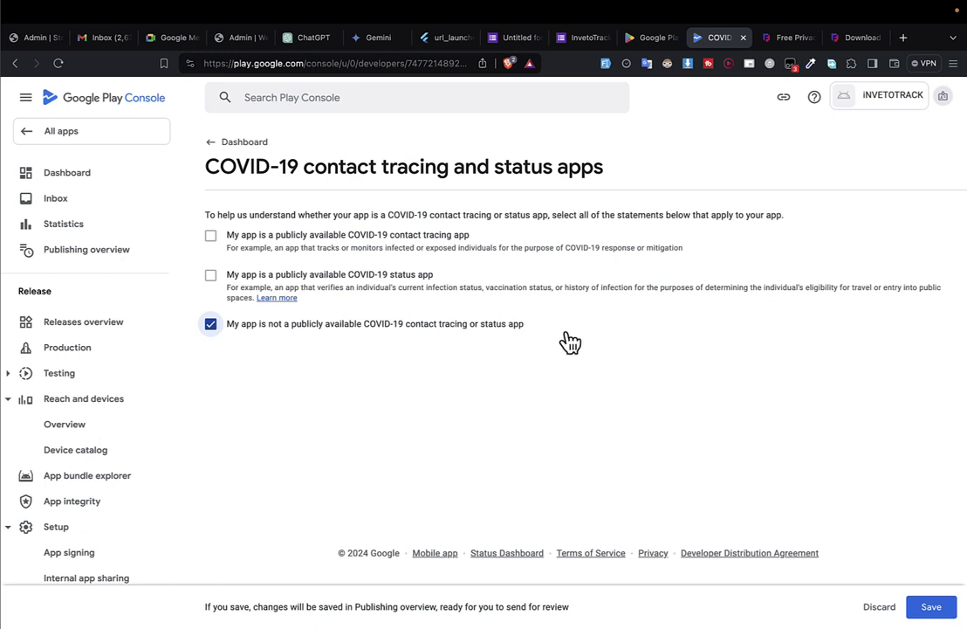
{"action": "left_click", "coordinate": [938, 607]}
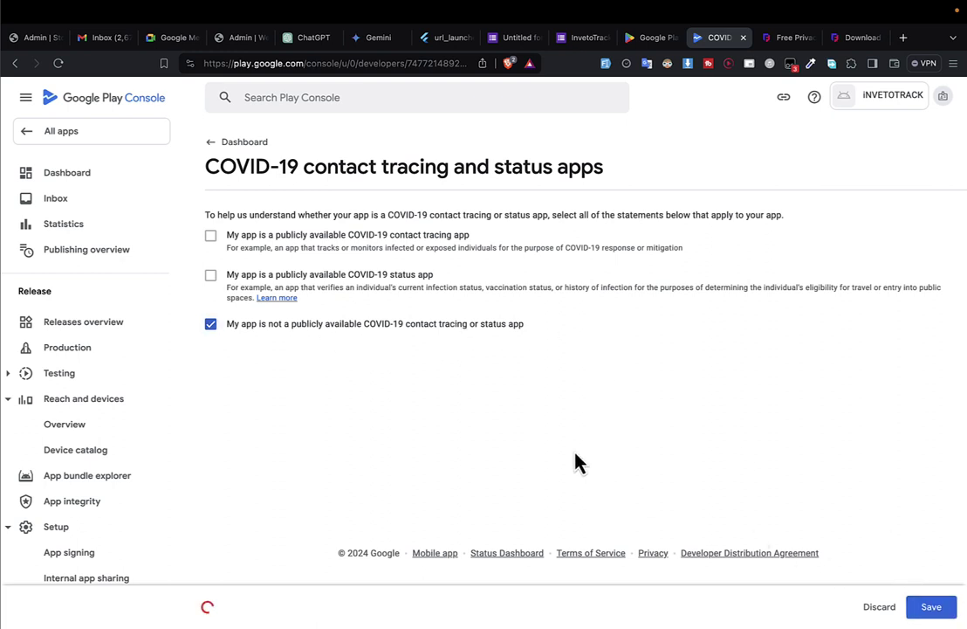
{"action": "left_click", "coordinate": [256, 153]}
{"action": "scroll", "coordinate": [350, 261], "scroll_direction": "down", "scroll_amount": 2}
{"action": "scroll", "coordinate": [352, 262], "scroll_direction": "down", "scroll_amount": 3}
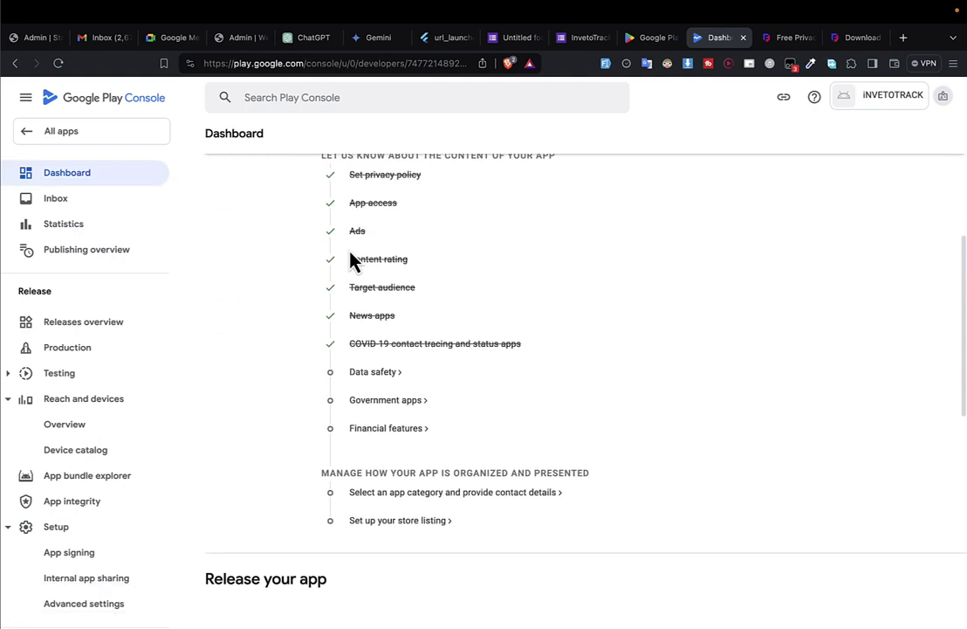
Open Data safety, get past the introduction, and move to the data collection and security step.
{"action": "left_click", "coordinate": [378, 376]}
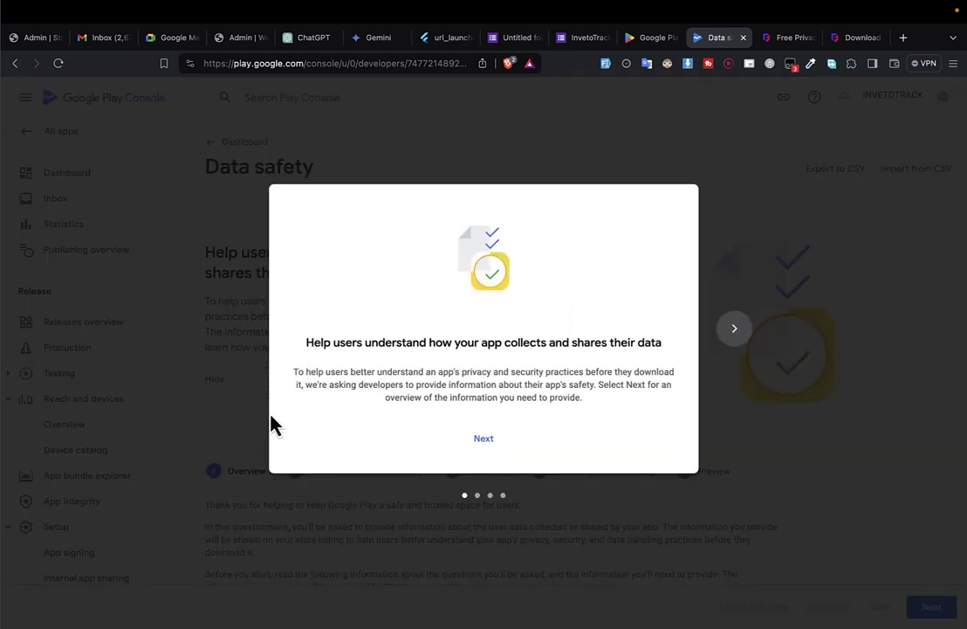
{"action": "left_click", "coordinate": [493, 439]}
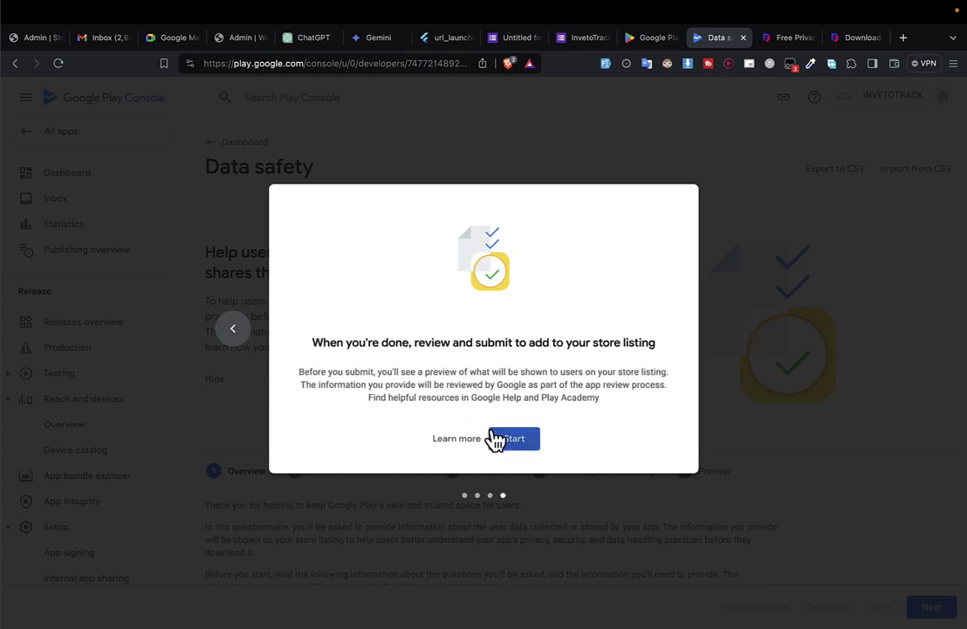
{"action": "left_click", "coordinate": [496, 439]}
{"action": "scroll", "coordinate": [434, 467], "scroll_direction": "down", "scroll_amount": 5}
{"action": "scroll", "coordinate": [434, 467], "scroll_direction": "down", "scroll_amount": 5}
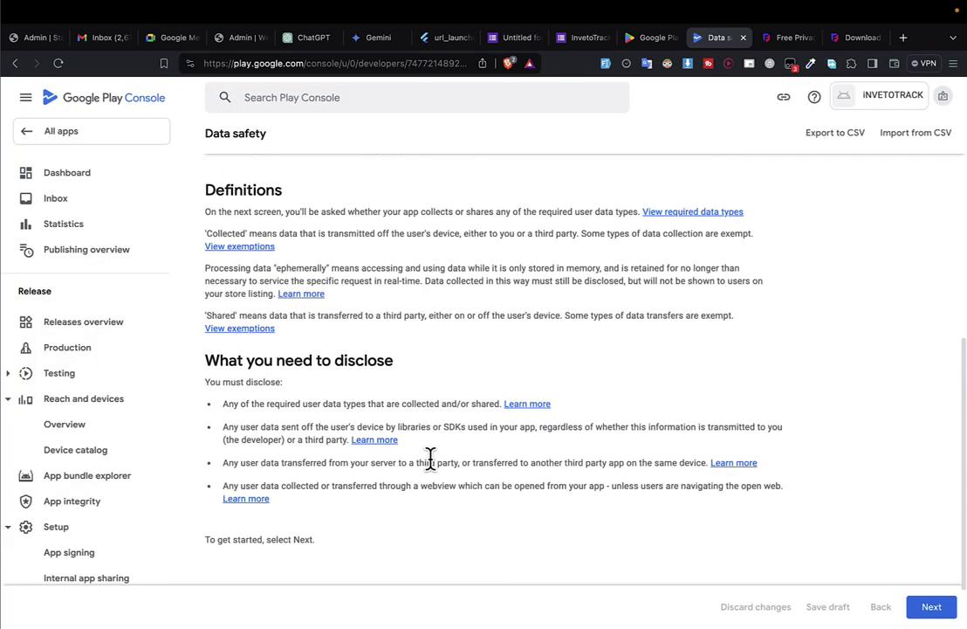
{"action": "left_click", "coordinate": [931, 609]}
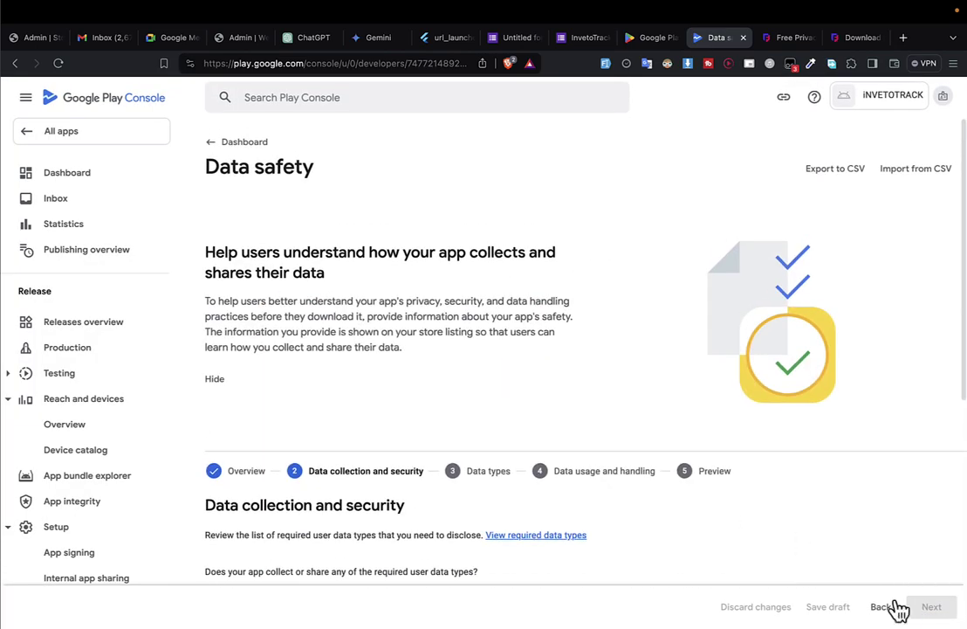
{"action": "scroll", "coordinate": [387, 388], "scroll_direction": "down", "scroll_amount": 5}
{"action": "scroll", "coordinate": [245, 332], "scroll_direction": "up", "scroll_amount": 1}
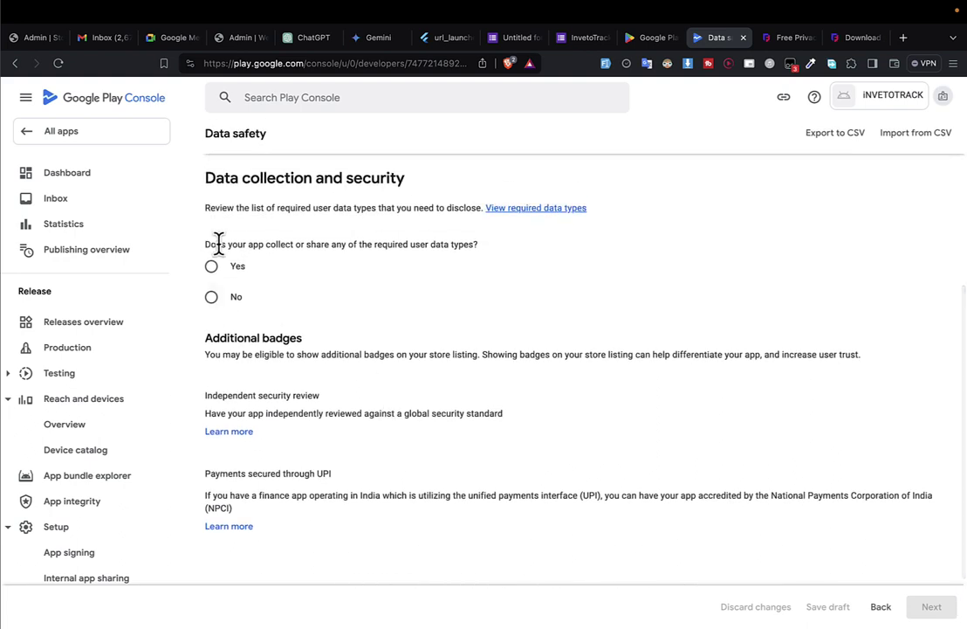
Declare the app collects user data, doesn't encrypt it in transit, and uses username-and-password accounts.
{"action": "left_click", "coordinate": [236, 269]}
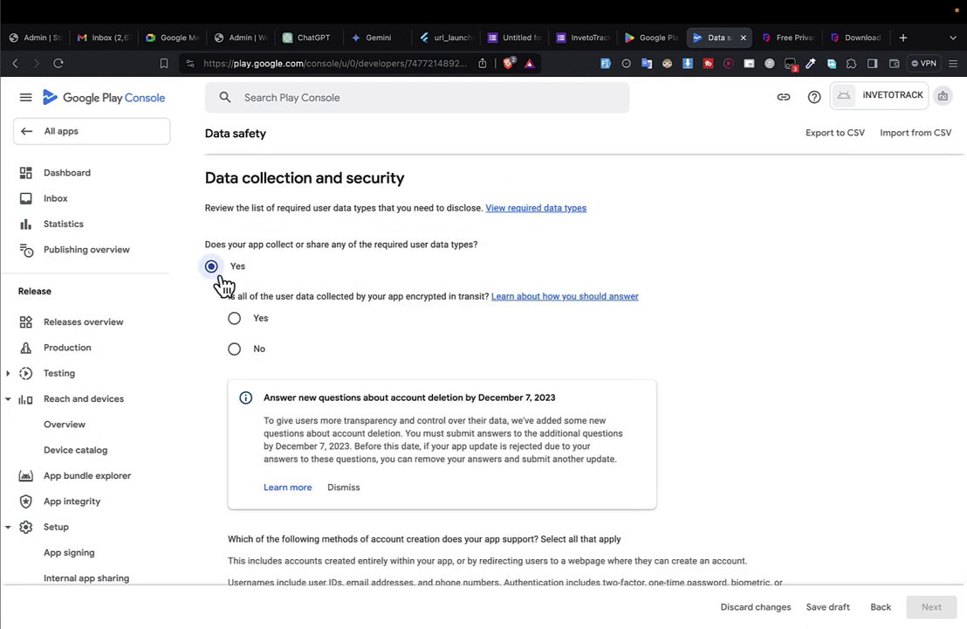
{"action": "scroll", "coordinate": [291, 351], "scroll_direction": "down", "scroll_amount": 1}
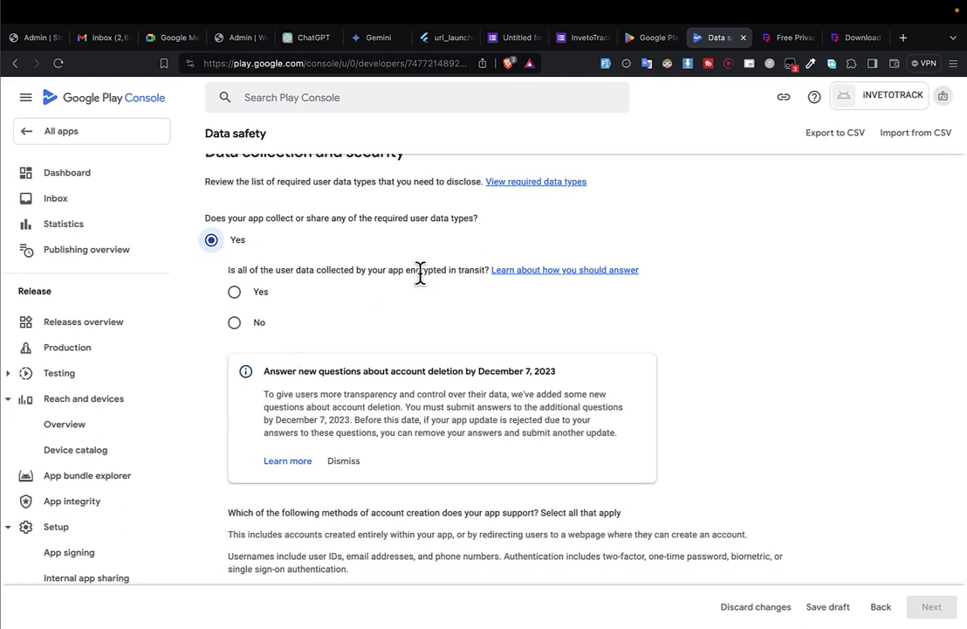
{"action": "left_click", "coordinate": [236, 323]}
{"action": "scroll", "coordinate": [280, 391], "scroll_direction": "down", "scroll_amount": 3}
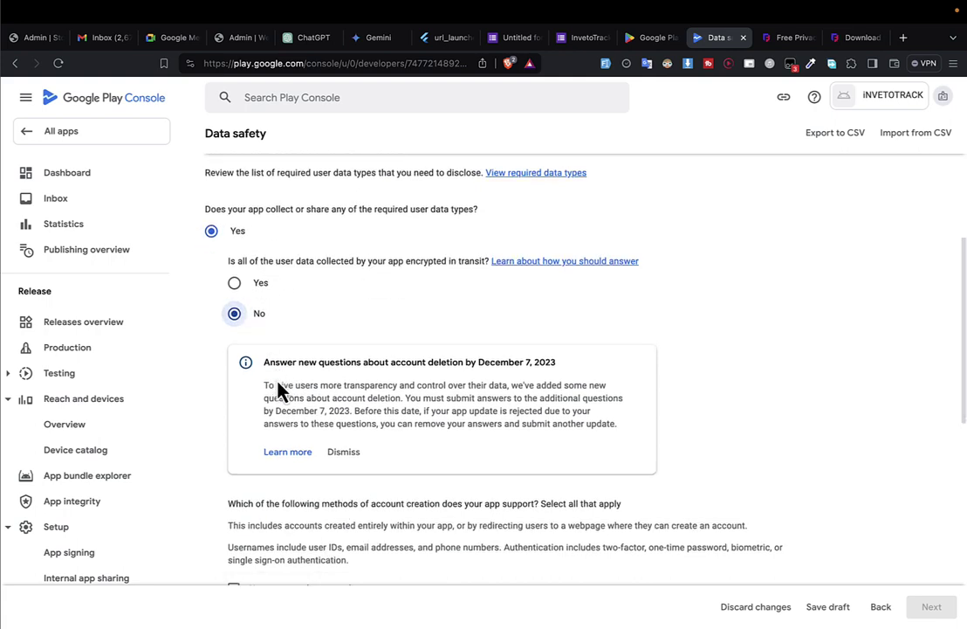
{"action": "left_click", "coordinate": [347, 321]}
{"action": "scroll", "coordinate": [349, 440], "scroll_direction": "down", "scroll_amount": 3}
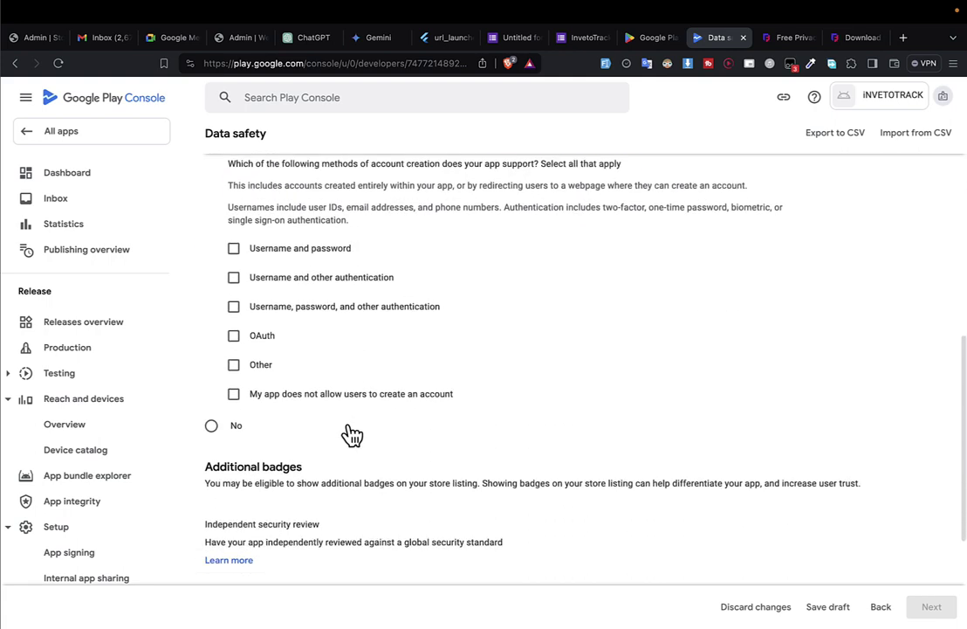
{"action": "left_click", "coordinate": [234, 199]}
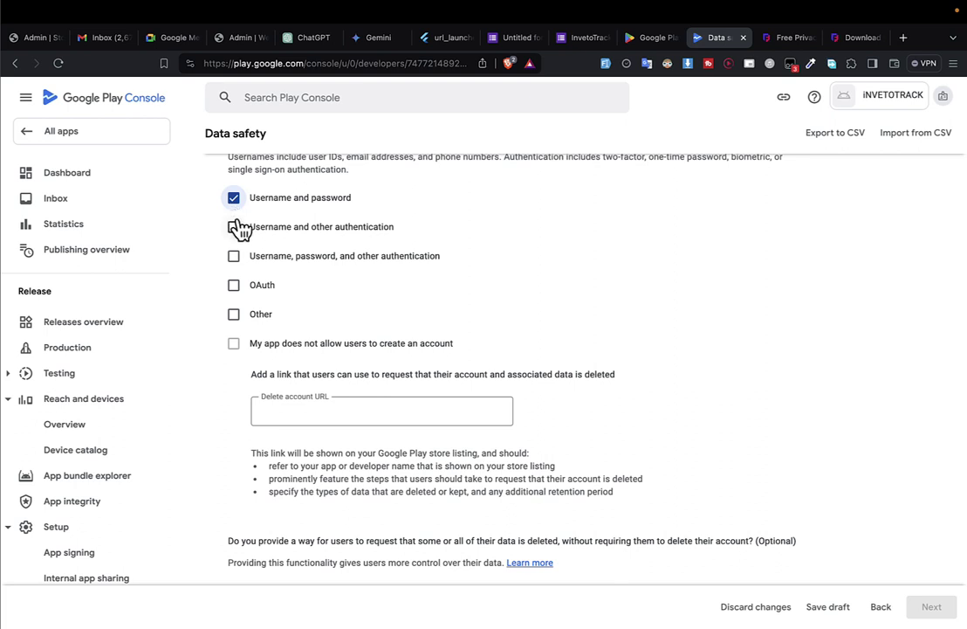
Copy the Google Forms share link for use as the Delete account URL.
{"action": "left_click", "coordinate": [297, 410]}
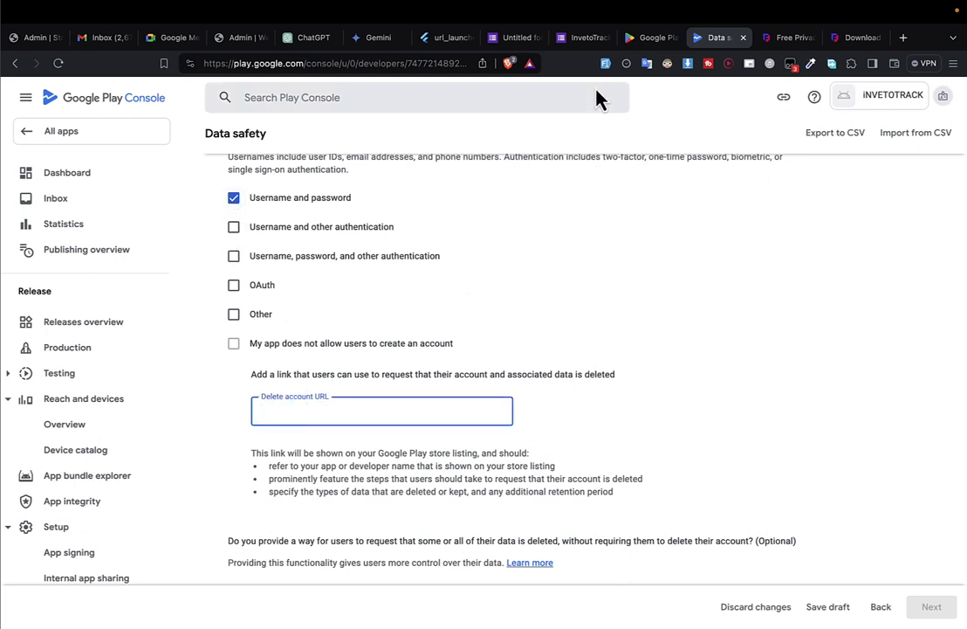
{"action": "left_click", "coordinate": [583, 37]}
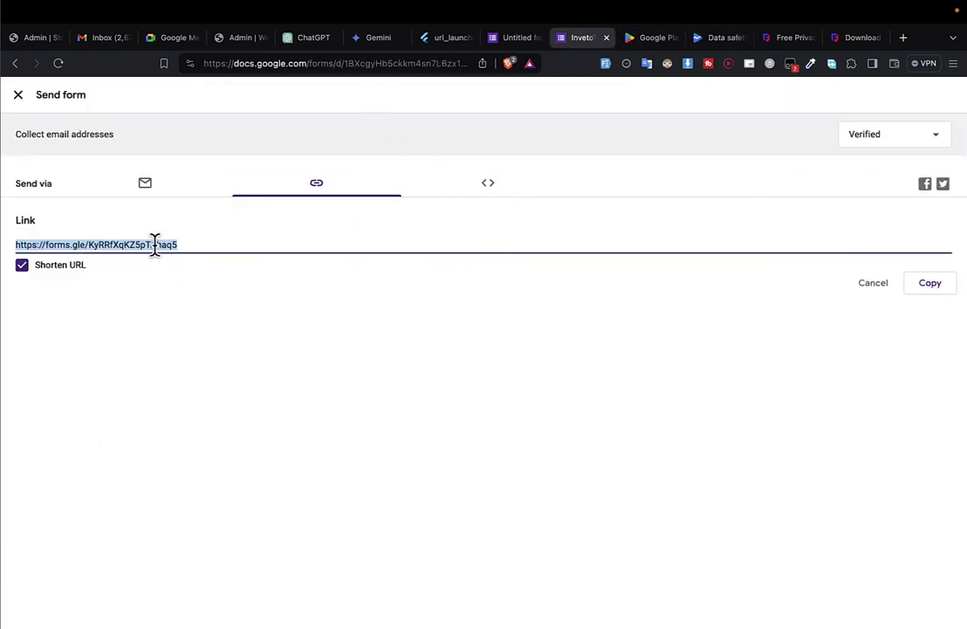
{"action": "key", "text": "super+c"}
{"action": "left_click", "coordinate": [713, 41]}
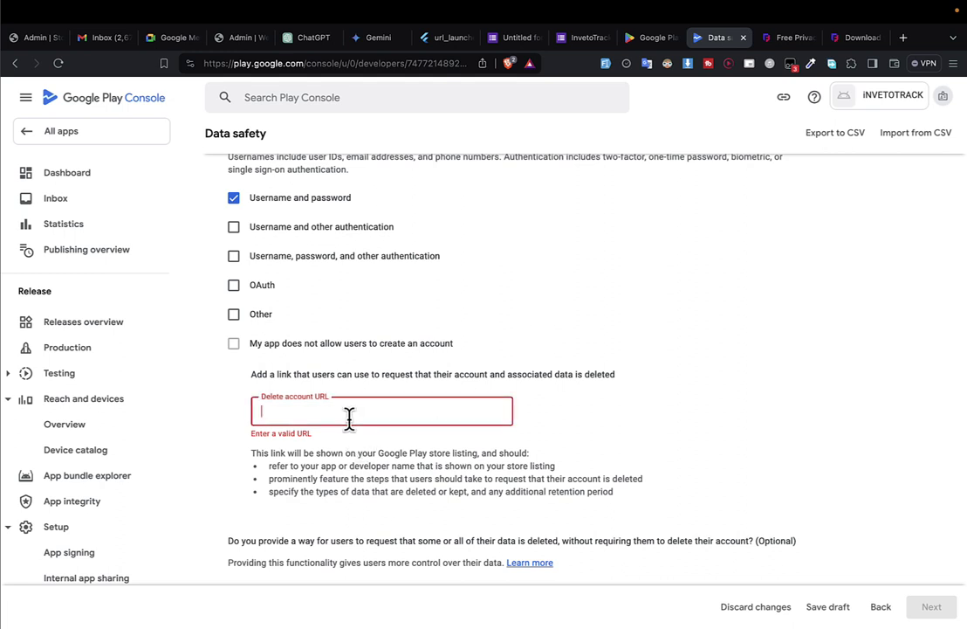
Paste the Google Forms link into Delete account URL and Delete data URL, allowing partial data deletion.
{"action": "key", "text": "super+v"}
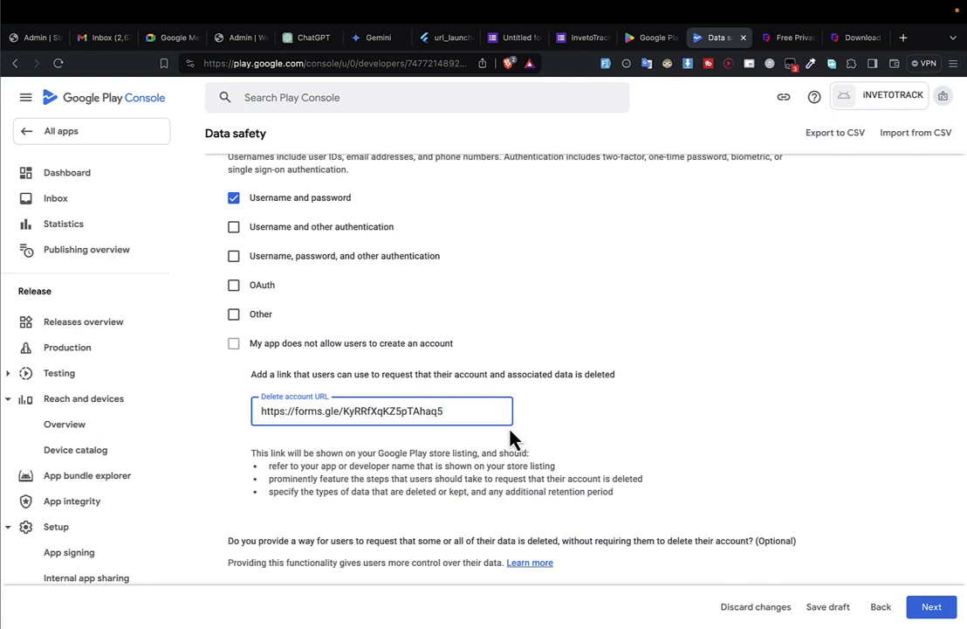
{"action": "scroll", "coordinate": [514, 438], "scroll_direction": "down", "scroll_amount": 2}
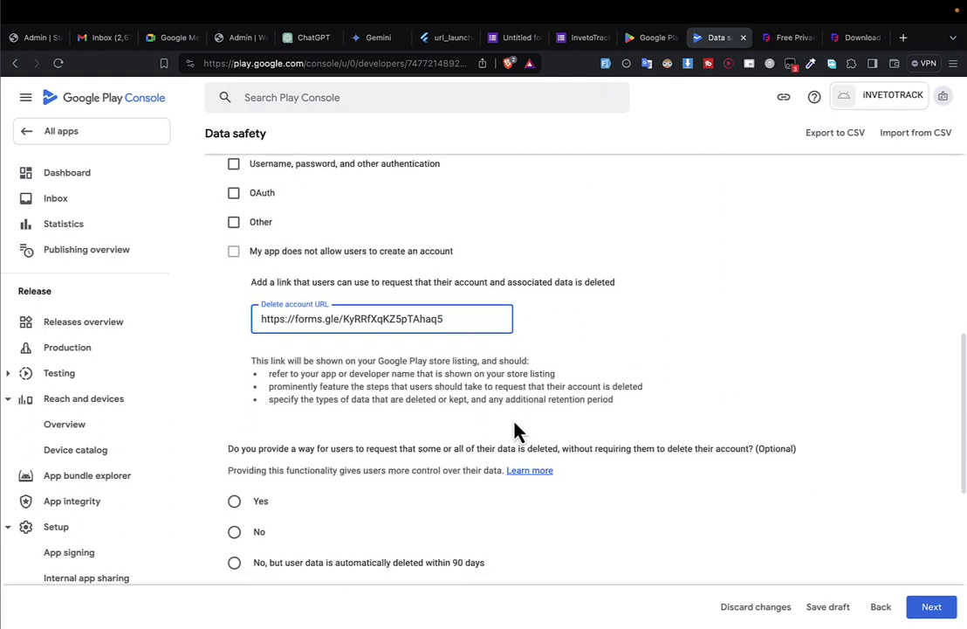
{"action": "scroll", "coordinate": [309, 486], "scroll_direction": "down", "scroll_amount": 3}
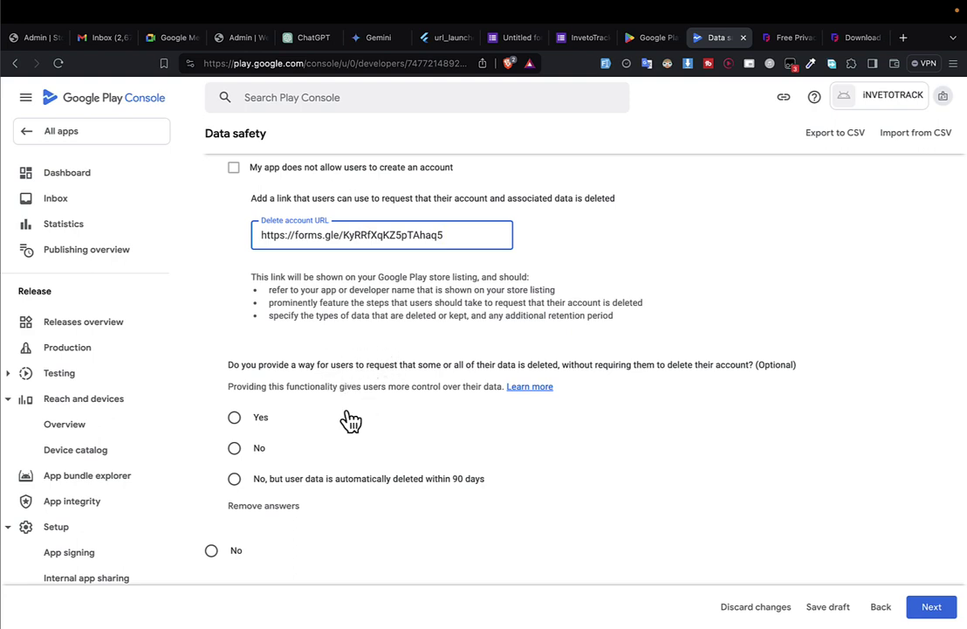
{"action": "left_click", "coordinate": [248, 420]}
{"action": "scroll", "coordinate": [324, 476], "scroll_direction": "down", "scroll_amount": 1}
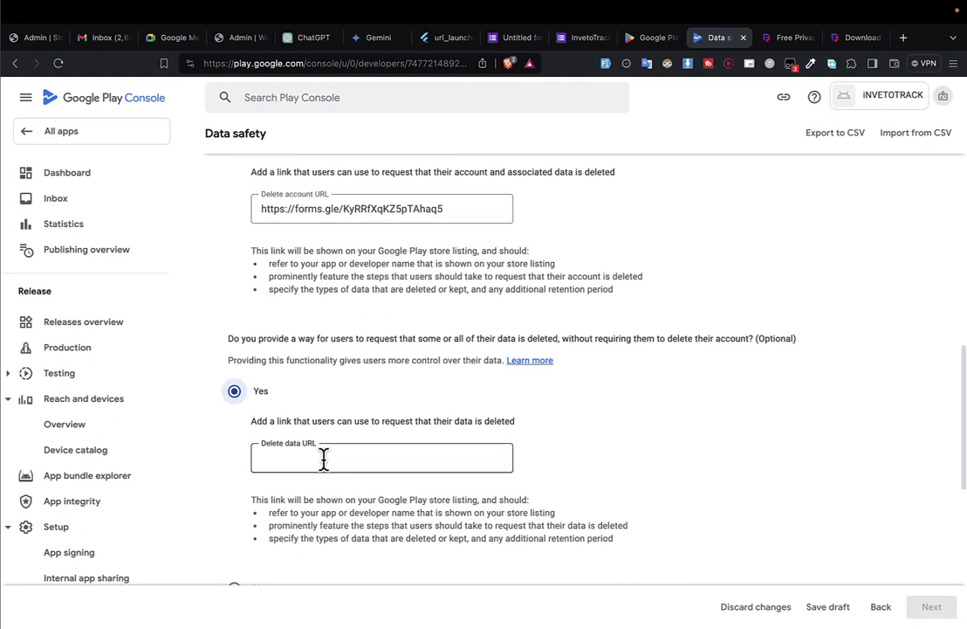
{"action": "left_click", "coordinate": [323, 457]}
{"action": "key", "text": "super+v"}
{"action": "scroll", "coordinate": [324, 460], "scroll_direction": "down", "scroll_amount": 3}
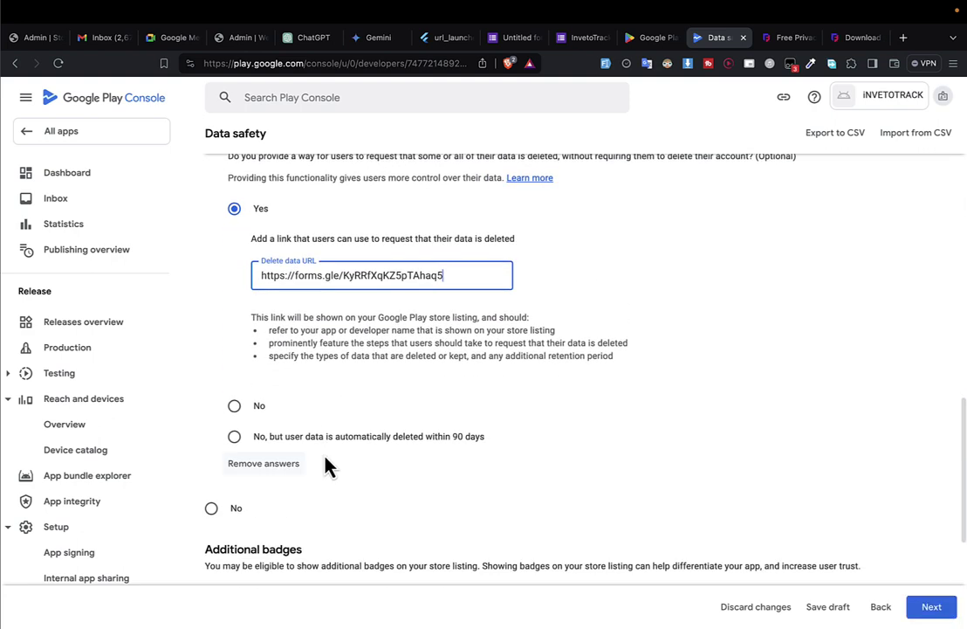
{"action": "scroll", "coordinate": [328, 466], "scroll_direction": "down", "scroll_amount": 1}
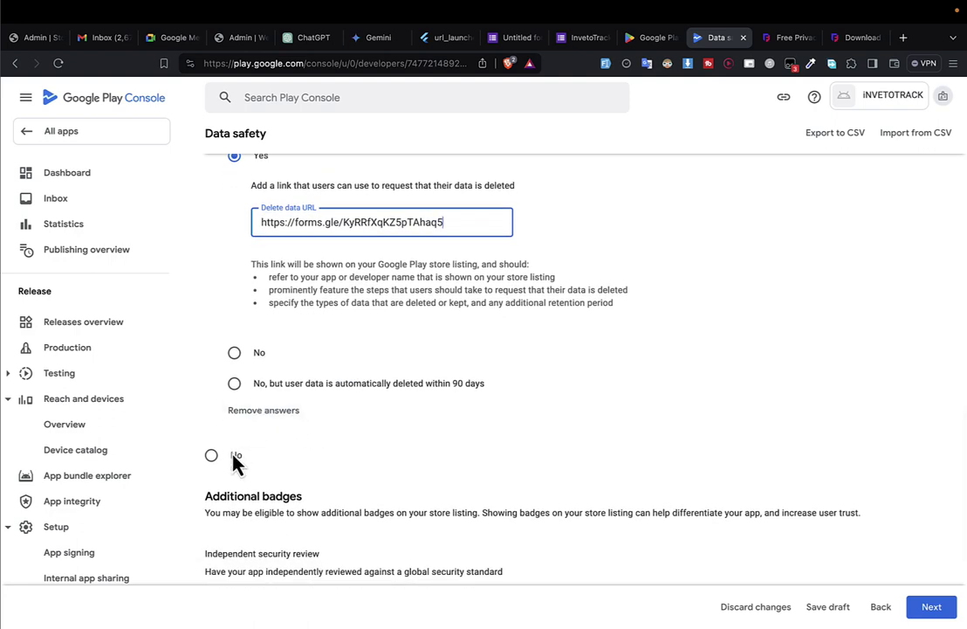
{"action": "scroll", "coordinate": [232, 454], "scroll_direction": "down", "scroll_amount": 3}
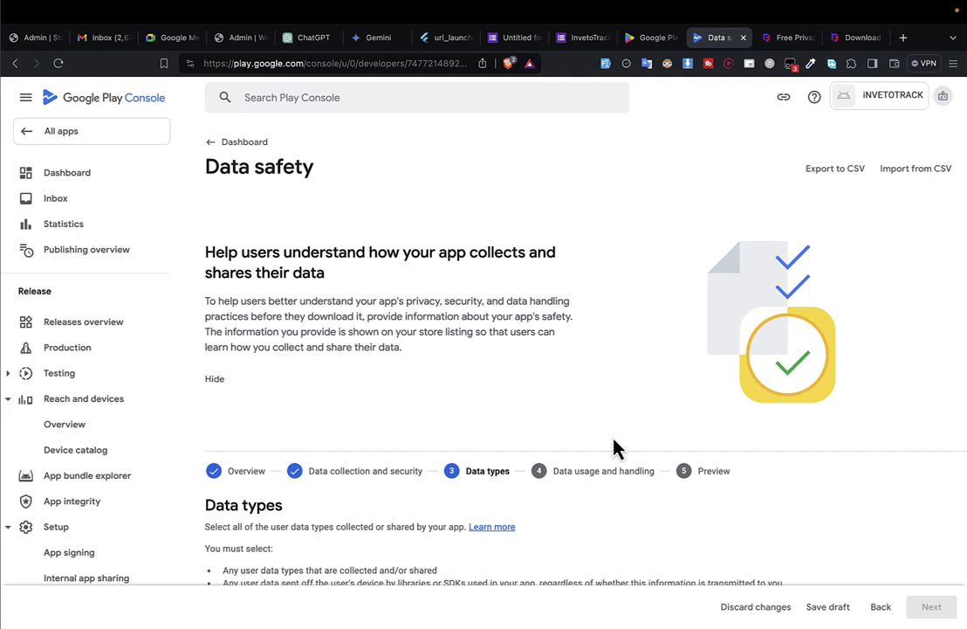
Tick Name, Email address, Phone number and Sexual orientation under Personal info.
{"action": "scroll", "coordinate": [614, 448], "scroll_direction": "down", "scroll_amount": 1}
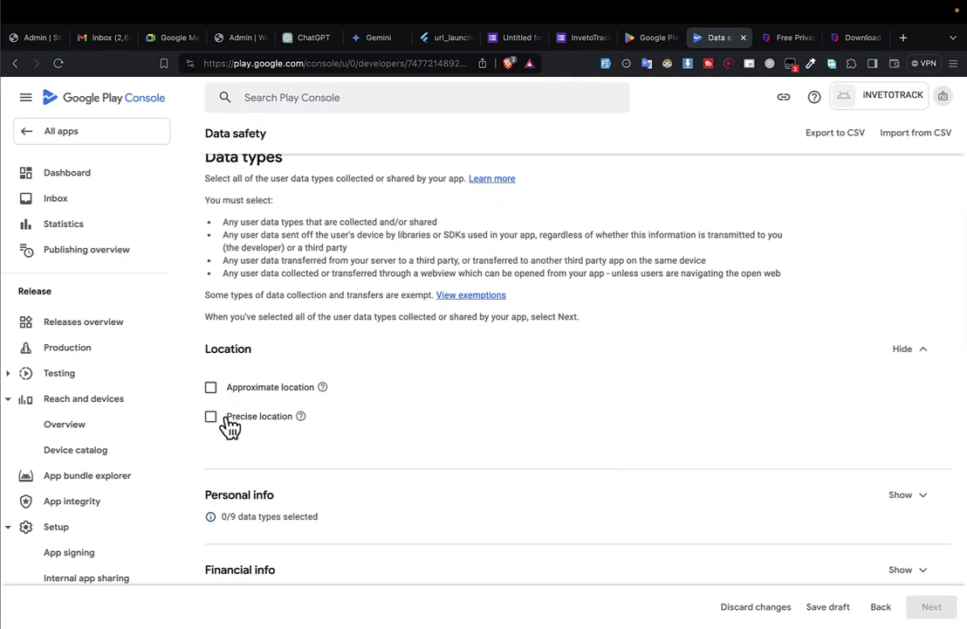
{"action": "scroll", "coordinate": [251, 442], "scroll_direction": "down", "scroll_amount": 3}
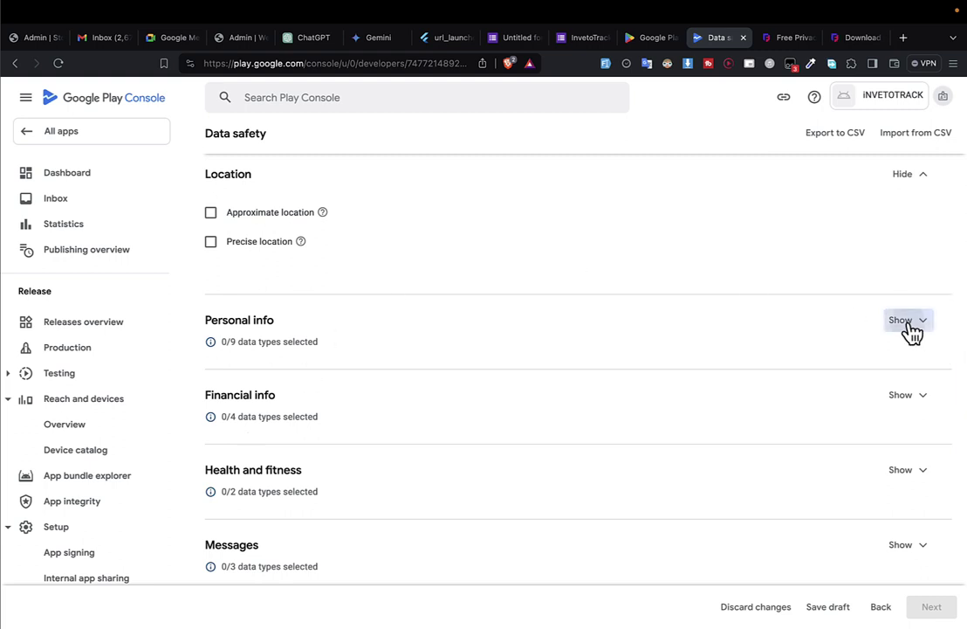
{"action": "left_click", "coordinate": [905, 321]}
{"action": "left_click", "coordinate": [211, 288]}
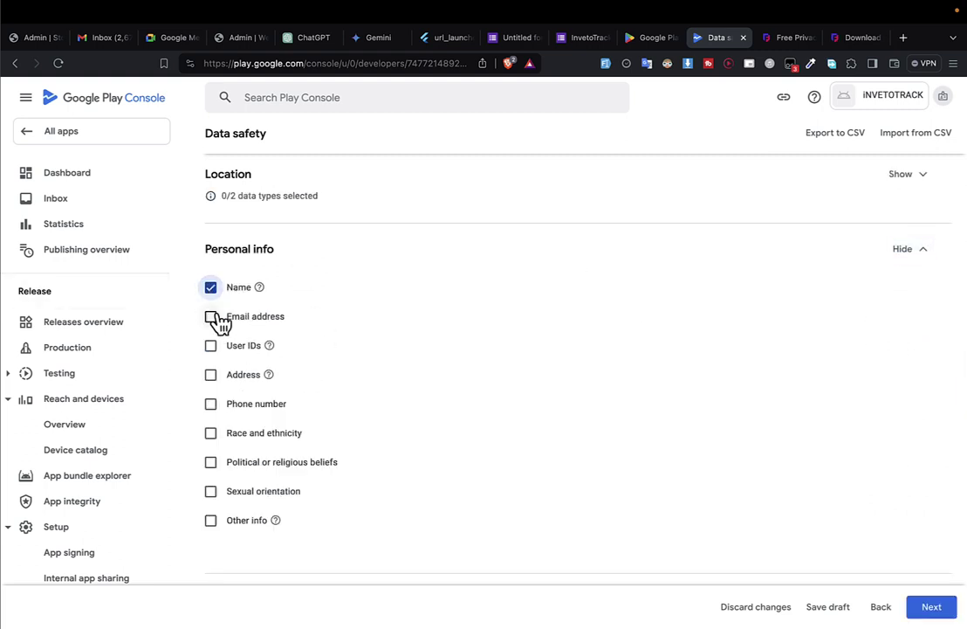
{"action": "left_click", "coordinate": [210, 316]}
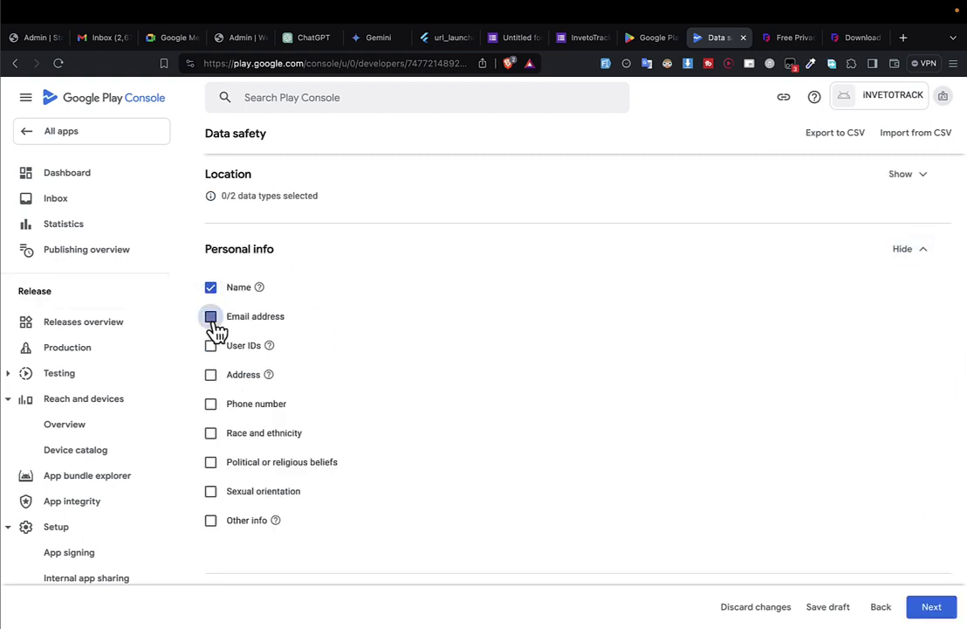
{"action": "left_click", "coordinate": [212, 405]}
{"action": "scroll", "coordinate": [266, 476], "scroll_direction": "down", "scroll_amount": 3}
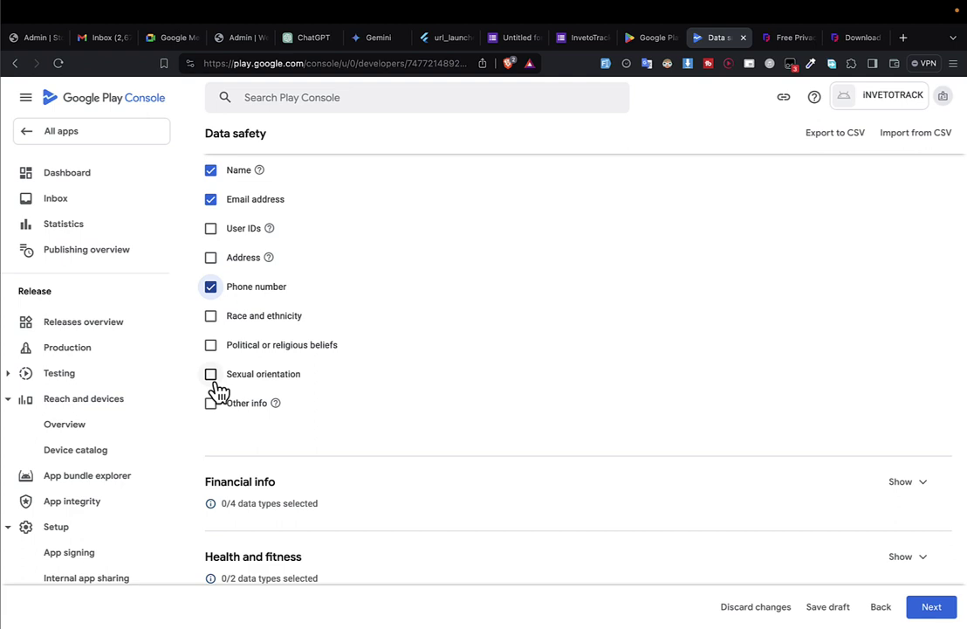
{"action": "left_click", "coordinate": [212, 376]}
Check the Financial, Health and fitness and Messages types, and tick Photos under Photos and videos.
{"action": "scroll", "coordinate": [346, 412], "scroll_direction": "down", "scroll_amount": 5}
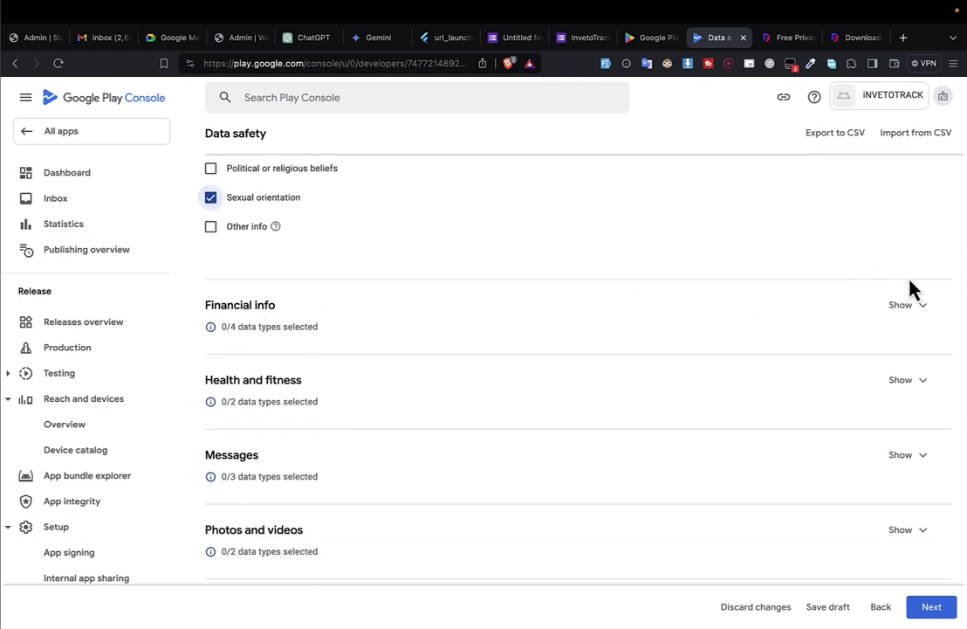
{"action": "left_click", "coordinate": [904, 305]}
{"action": "scroll", "coordinate": [905, 329], "scroll_direction": "down", "scroll_amount": 8}
{"action": "scroll", "coordinate": [353, 297], "scroll_direction": "up", "scroll_amount": 4}
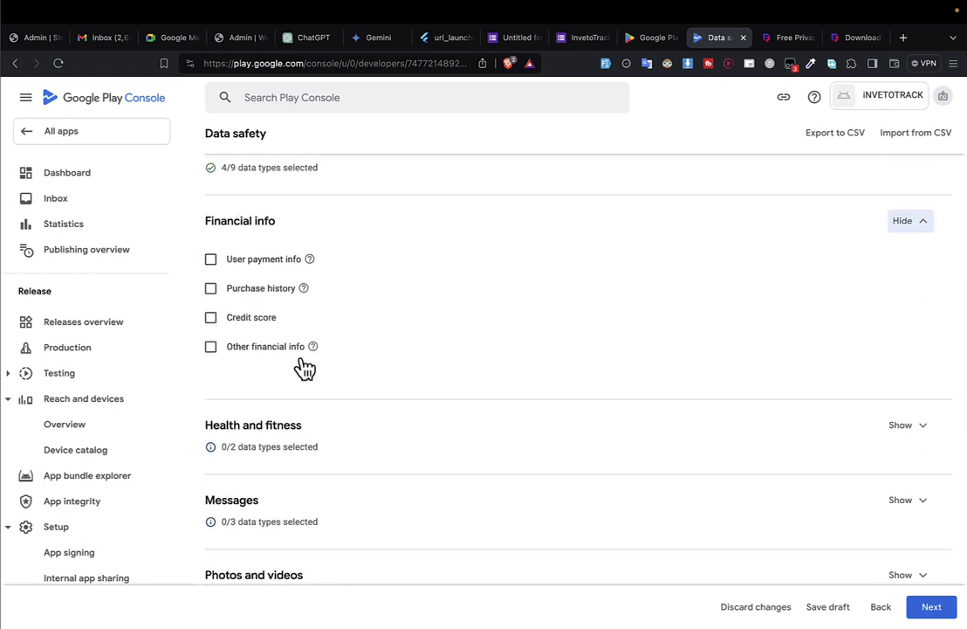
{"action": "scroll", "coordinate": [305, 371], "scroll_direction": "down", "scroll_amount": 3}
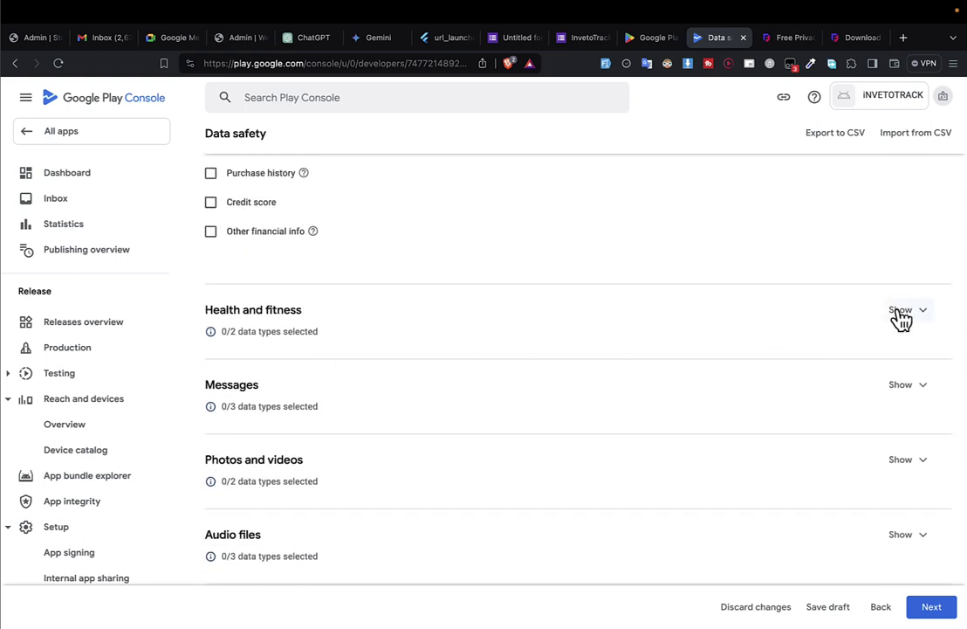
{"action": "left_click", "coordinate": [902, 312]}
{"action": "scroll", "coordinate": [399, 361], "scroll_direction": "up", "scroll_amount": 1}
{"action": "scroll", "coordinate": [402, 360], "scroll_direction": "down", "scroll_amount": 1}
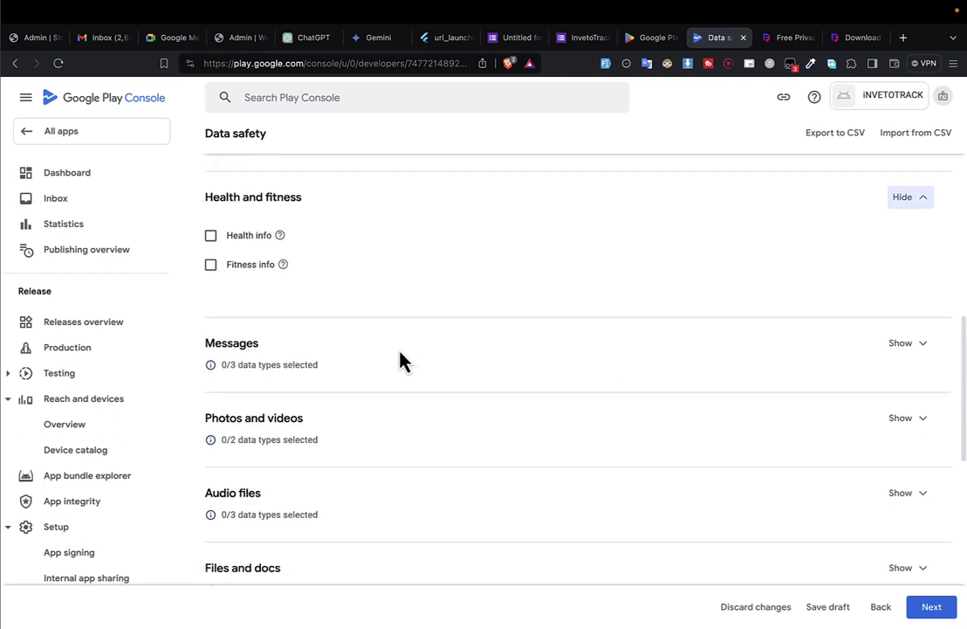
{"action": "scroll", "coordinate": [400, 361], "scroll_direction": "down", "scroll_amount": 1}
{"action": "left_click", "coordinate": [899, 291]}
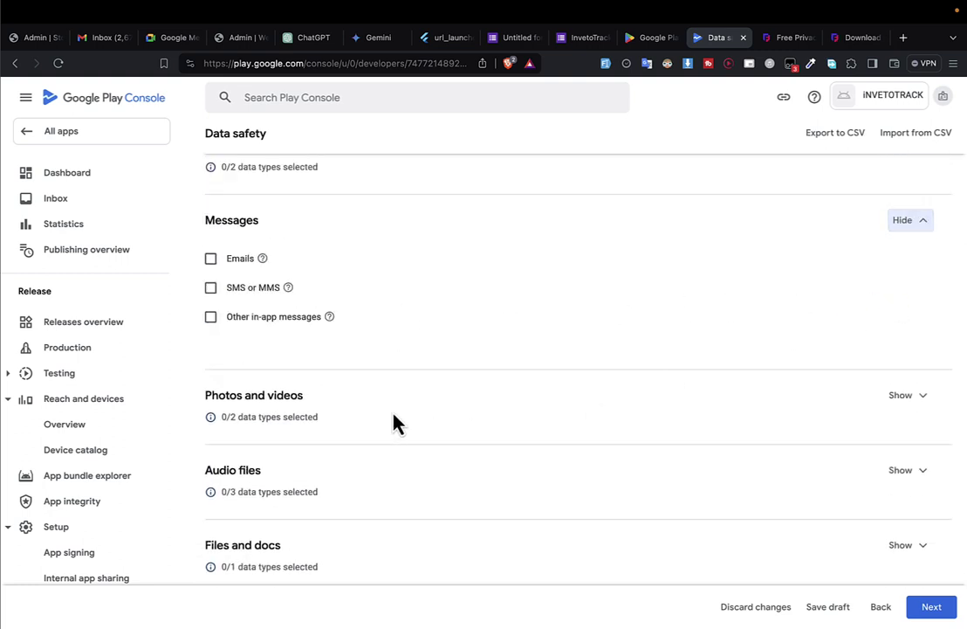
{"action": "scroll", "coordinate": [394, 421], "scroll_direction": "down", "scroll_amount": 1}
{"action": "scroll", "coordinate": [344, 372], "scroll_direction": "up", "scroll_amount": 1}
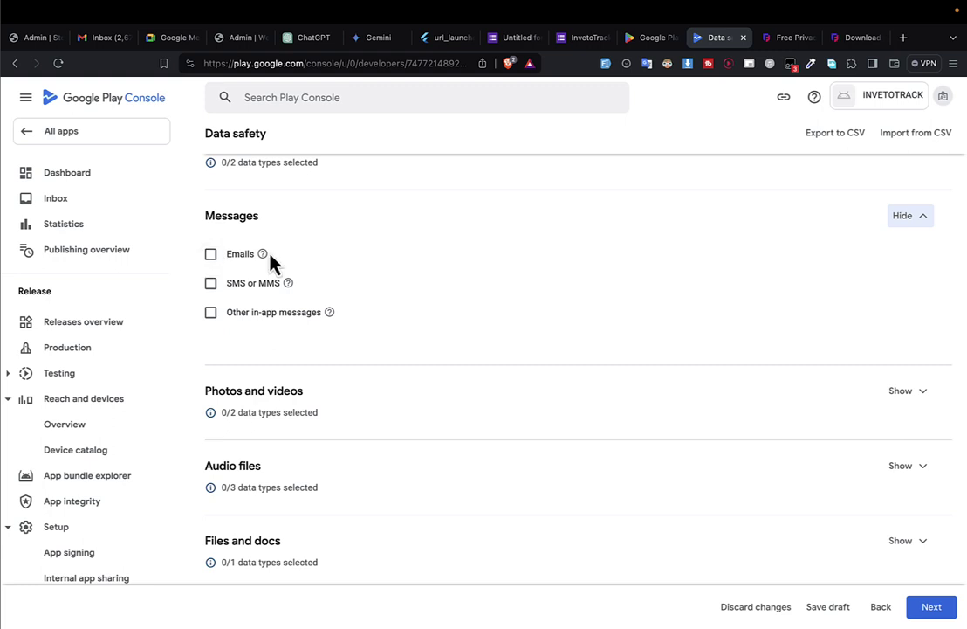
{"action": "mouse_move", "coordinate": [265, 254]}
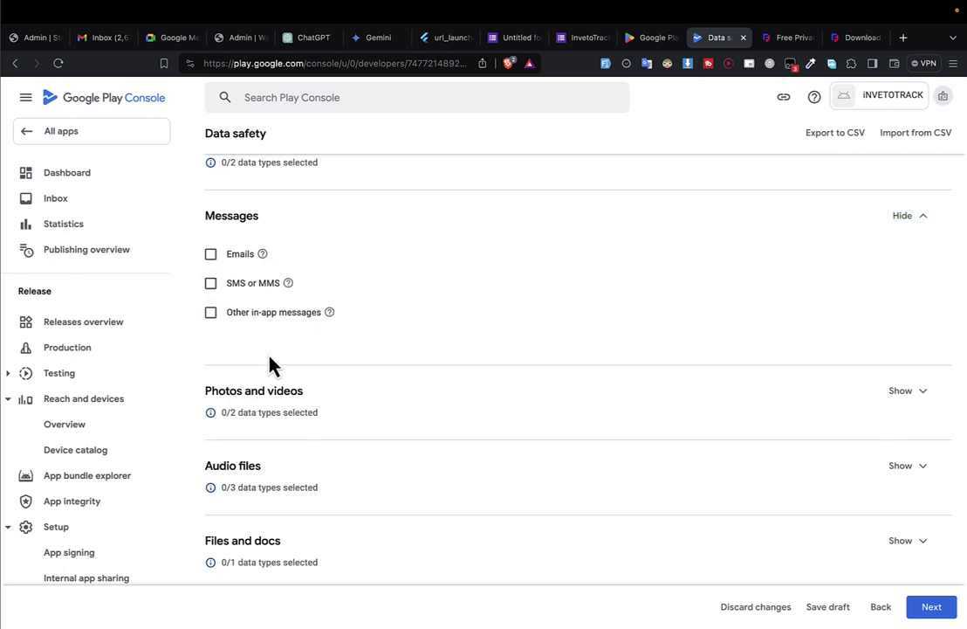
{"action": "scroll", "coordinate": [270, 362], "scroll_direction": "down", "scroll_amount": 4}
{"action": "scroll", "coordinate": [436, 349], "scroll_direction": "down", "scroll_amount": 1}
{"action": "scroll", "coordinate": [786, 329], "scroll_direction": "up", "scroll_amount": 2}
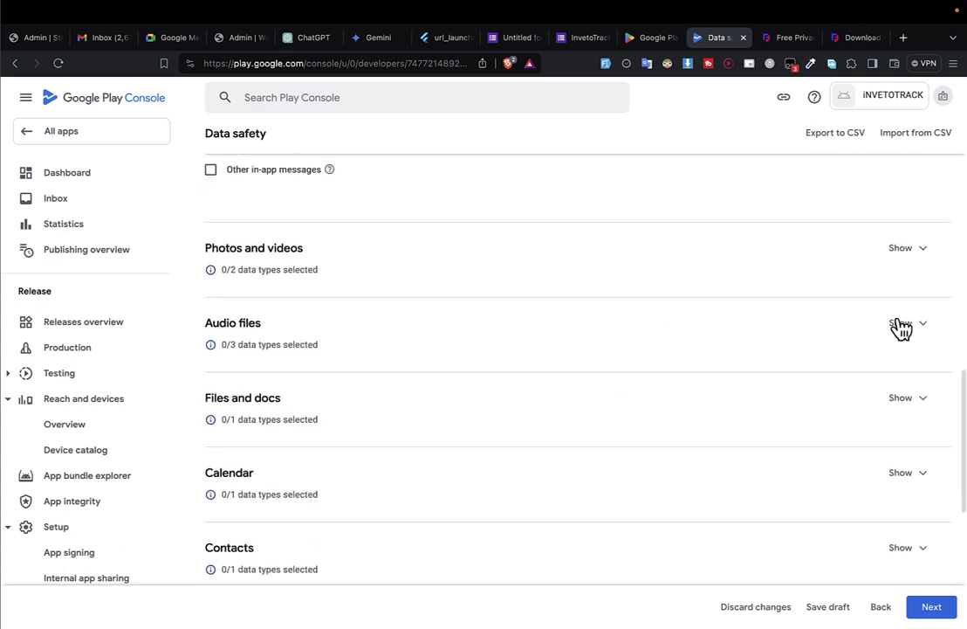
{"action": "left_click", "coordinate": [908, 251]}
{"action": "scroll", "coordinate": [302, 274], "scroll_direction": "up", "scroll_amount": 1}
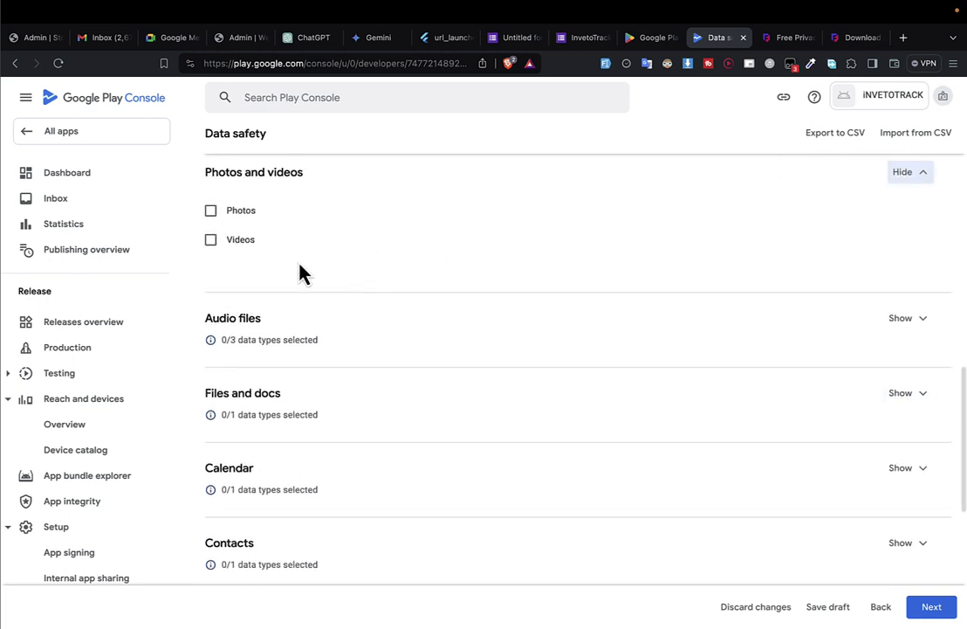
{"action": "left_click", "coordinate": [234, 212]}
Review Files and docs, App activity, Web browsing, App info and Device IDs, then continue to data usage.
{"action": "scroll", "coordinate": [334, 299], "scroll_direction": "down", "scroll_amount": 1}
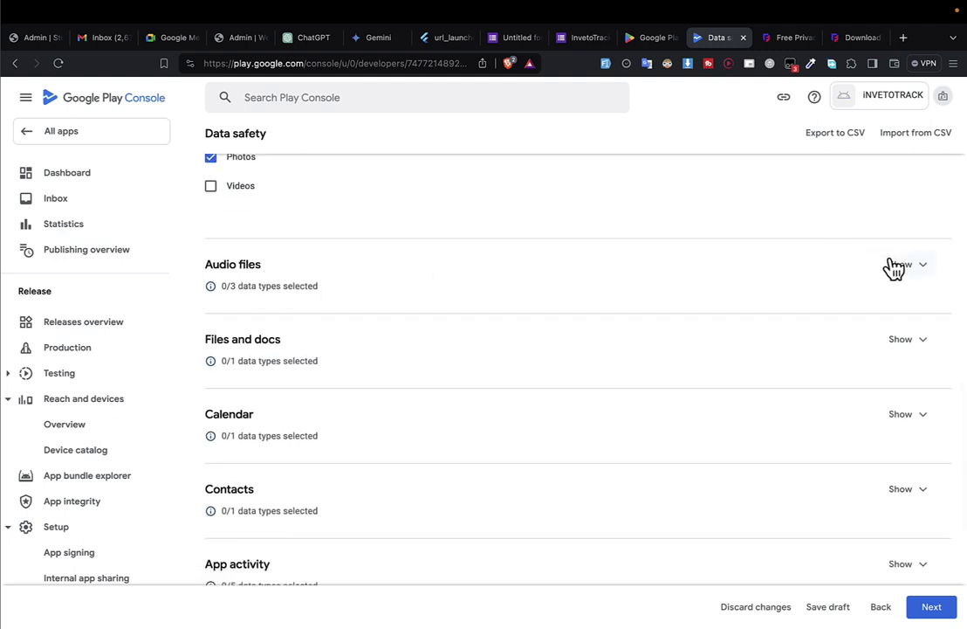
{"action": "scroll", "coordinate": [594, 330], "scroll_direction": "down", "scroll_amount": 2}
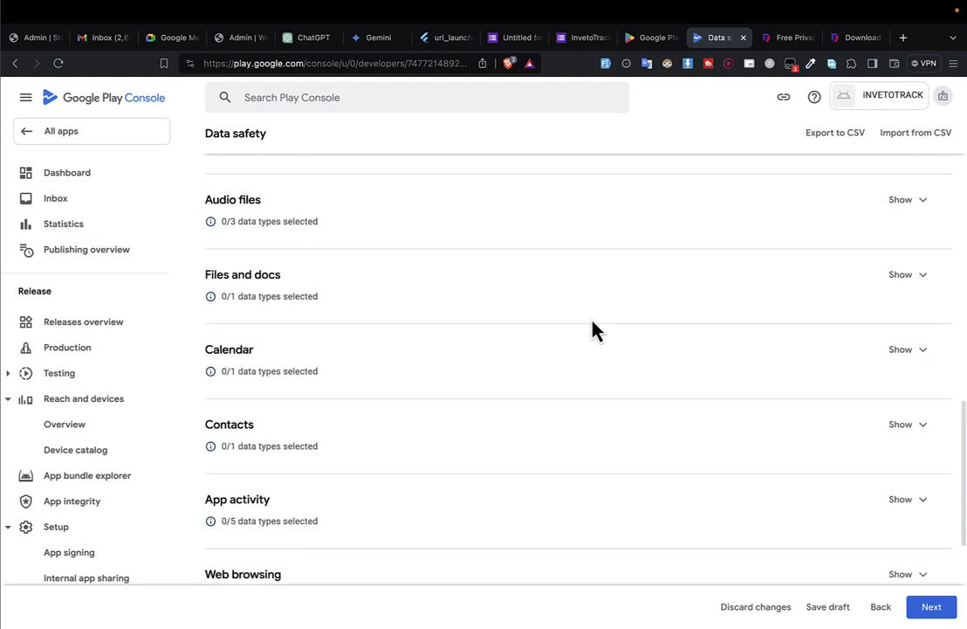
{"action": "left_click", "coordinate": [904, 269]}
{"action": "scroll", "coordinate": [336, 310], "scroll_direction": "down", "scroll_amount": 2}
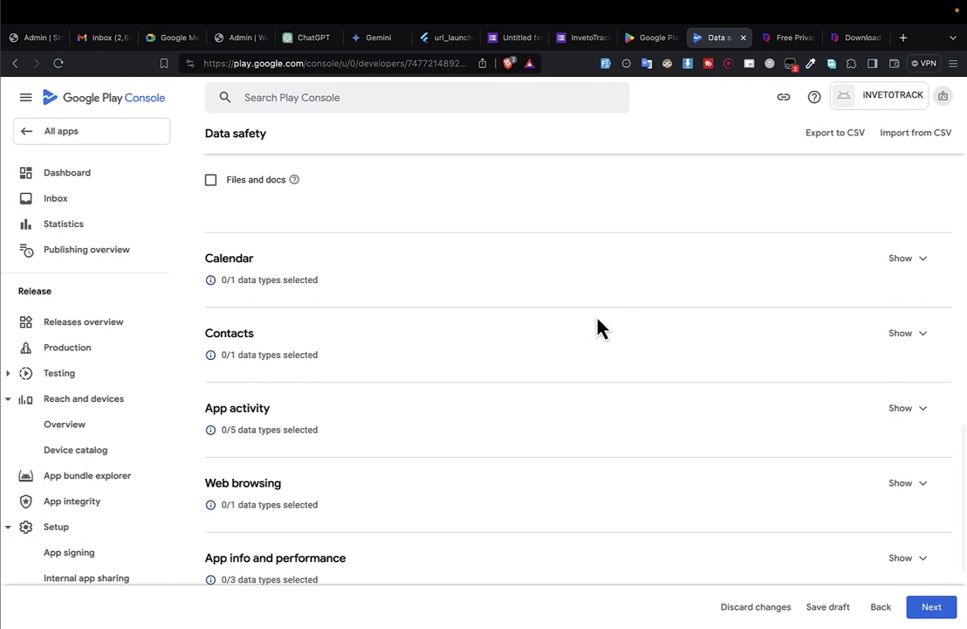
{"action": "scroll", "coordinate": [598, 327], "scroll_direction": "down", "scroll_amount": 1}
{"action": "scroll", "coordinate": [599, 328], "scroll_direction": "down", "scroll_amount": 2}
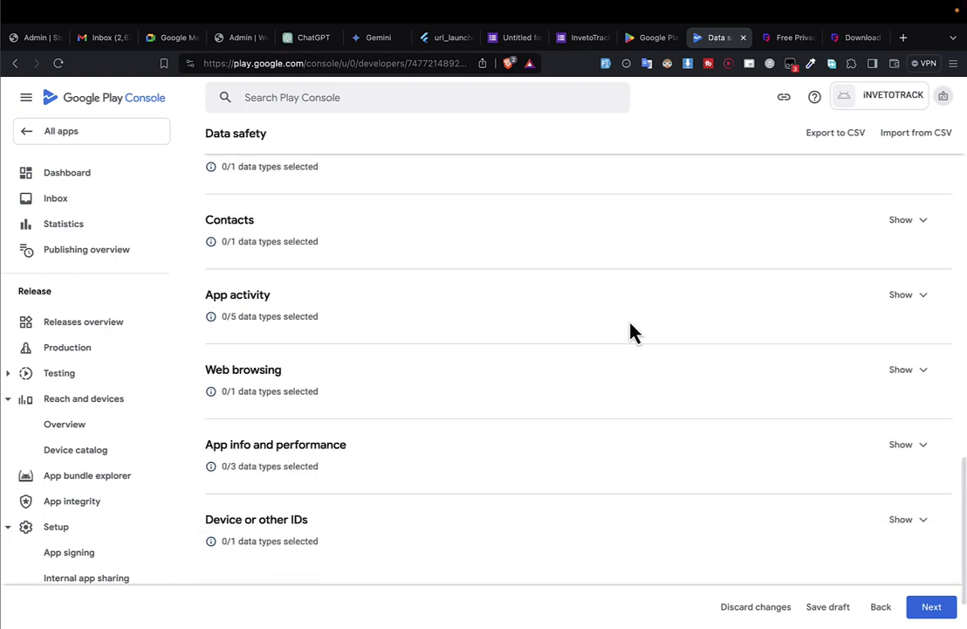
{"action": "left_click", "coordinate": [902, 293]}
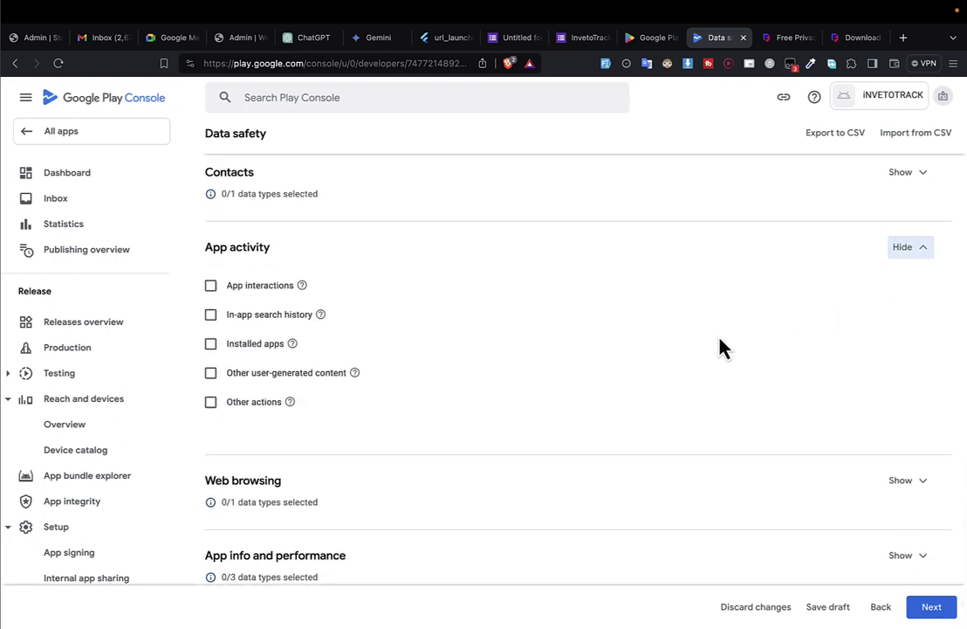
{"action": "scroll", "coordinate": [520, 373], "scroll_direction": "down", "scroll_amount": 4}
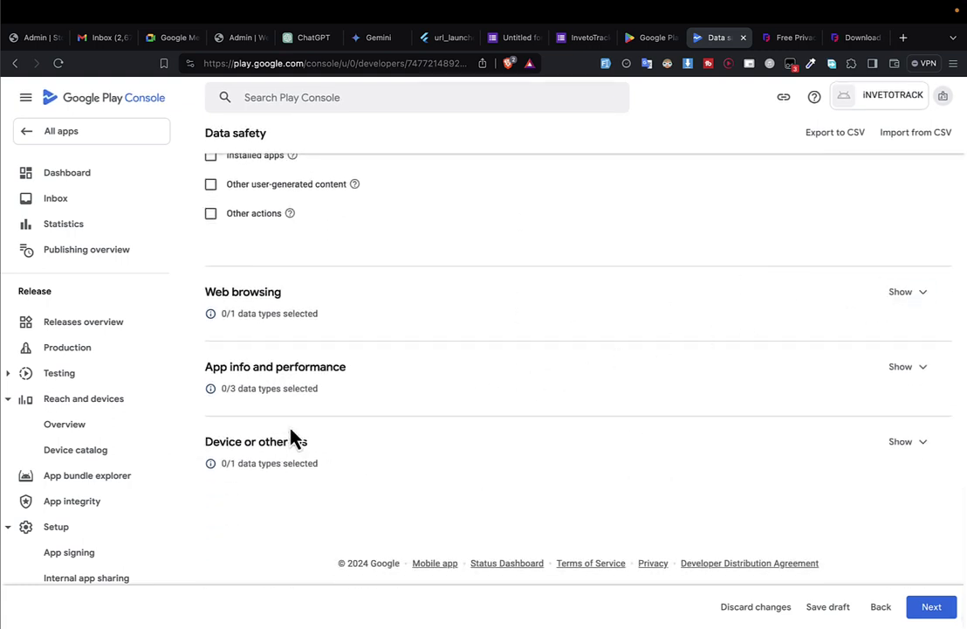
{"action": "left_click", "coordinate": [905, 294]}
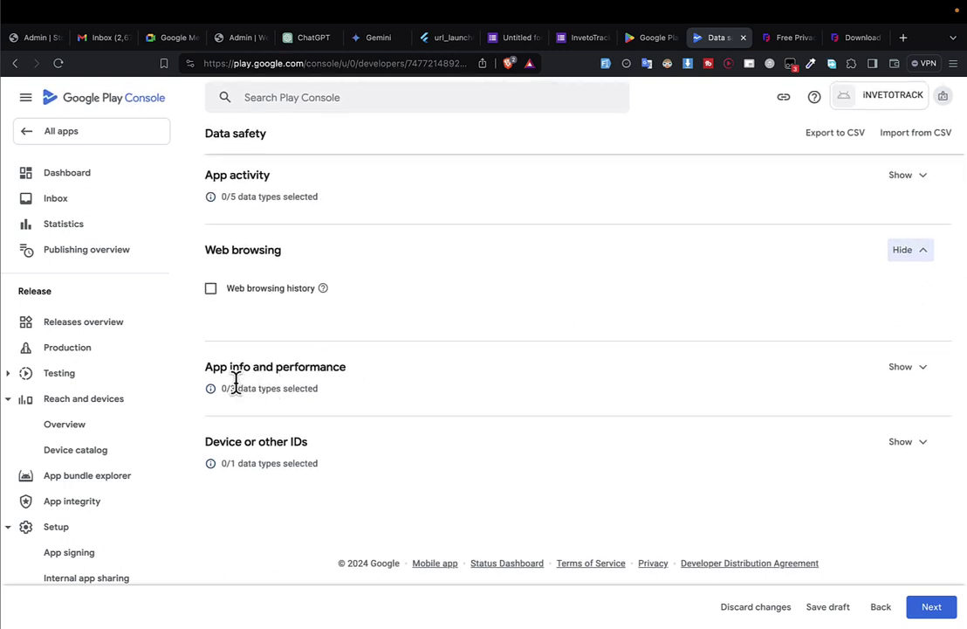
{"action": "left_click", "coordinate": [915, 369]}
{"action": "scroll", "coordinate": [323, 410], "scroll_direction": "down", "scroll_amount": 2}
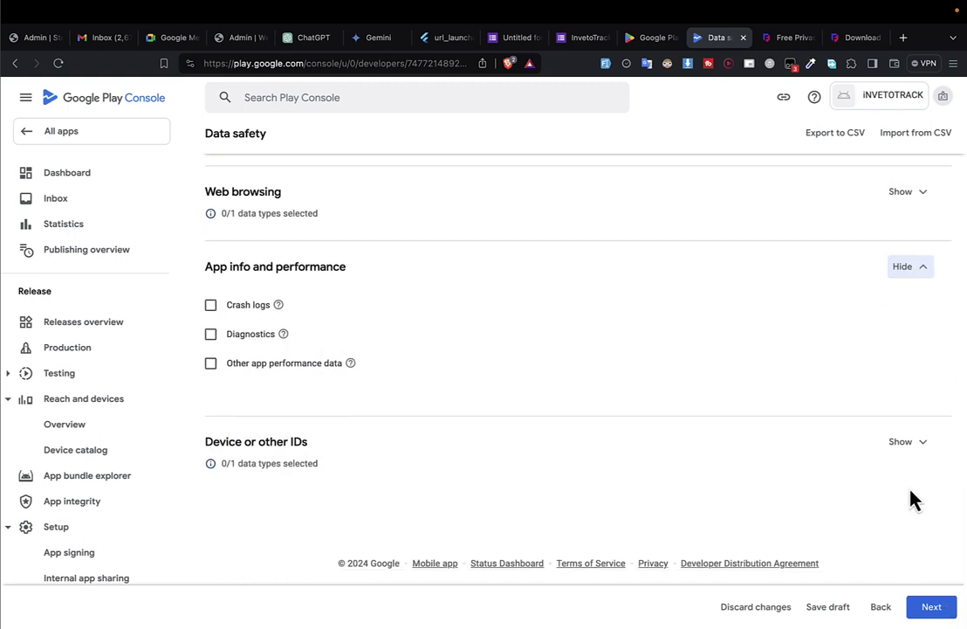
{"action": "left_click", "coordinate": [908, 443]}
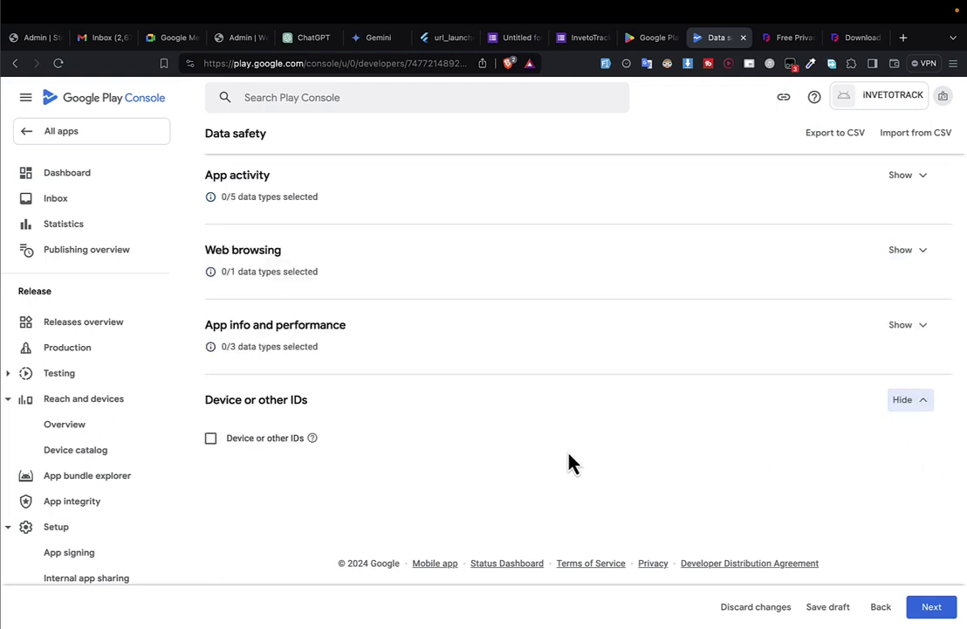
{"action": "left_click", "coordinate": [933, 607]}
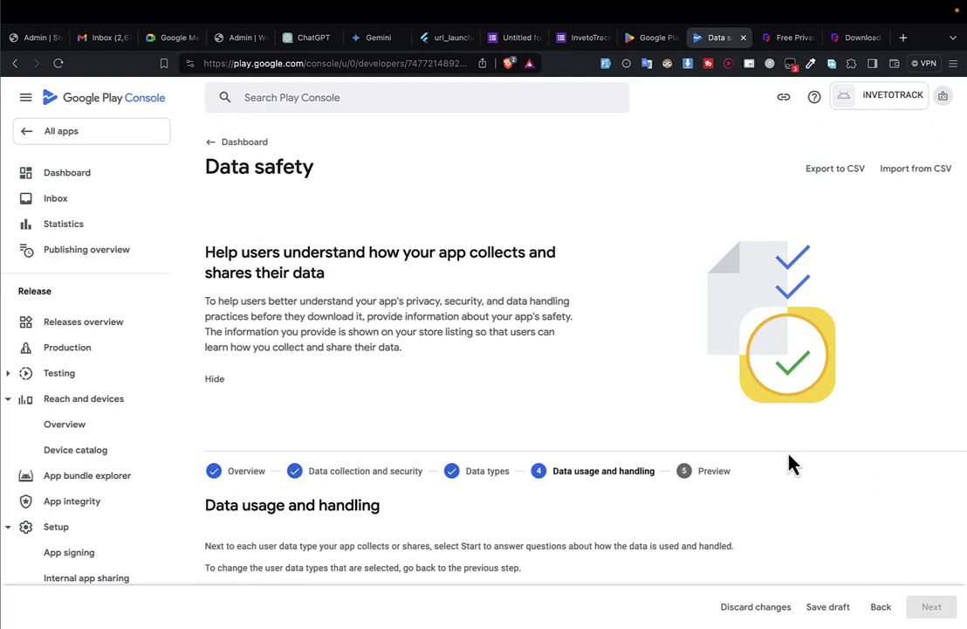
Mark Name data as collected, not ephemeral, required, for App functionality, and save.
{"action": "scroll", "coordinate": [790, 464], "scroll_direction": "down", "scroll_amount": 5}
{"action": "left_click", "coordinate": [924, 304]}
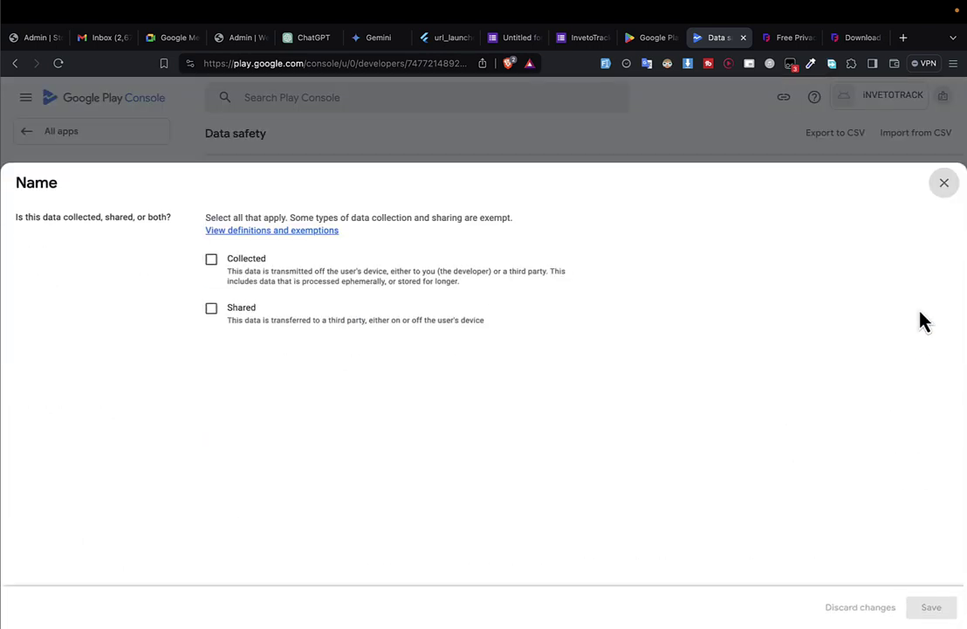
{"action": "left_click", "coordinate": [212, 253]}
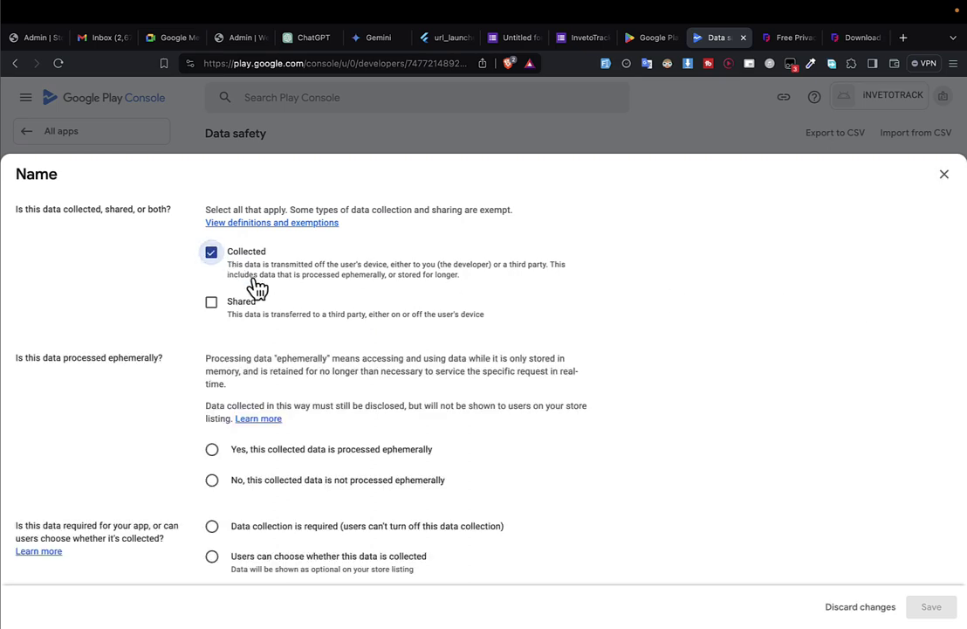
{"action": "scroll", "coordinate": [260, 419], "scroll_direction": "down", "scroll_amount": 3}
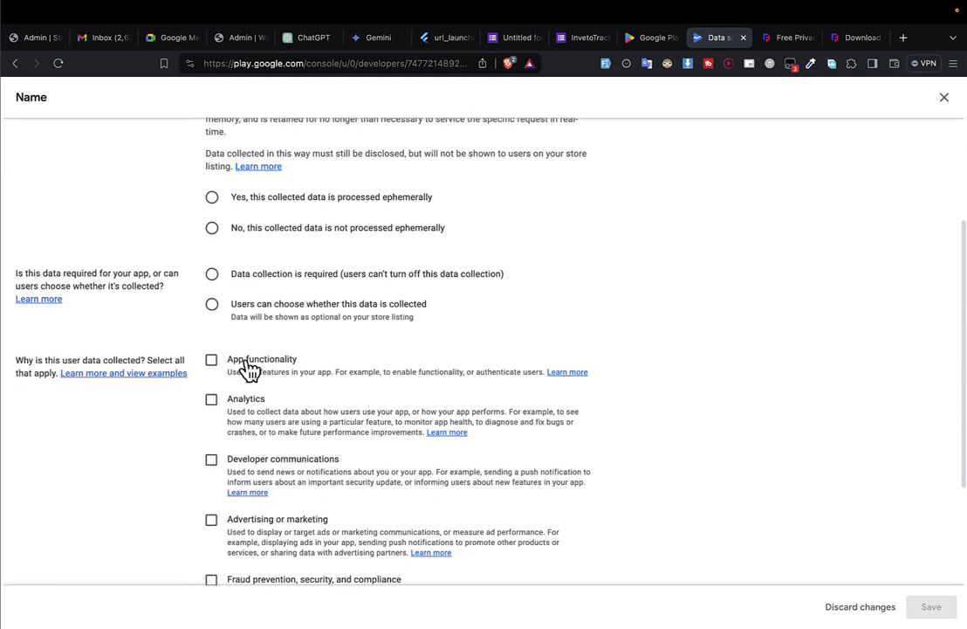
{"action": "left_click", "coordinate": [212, 229]}
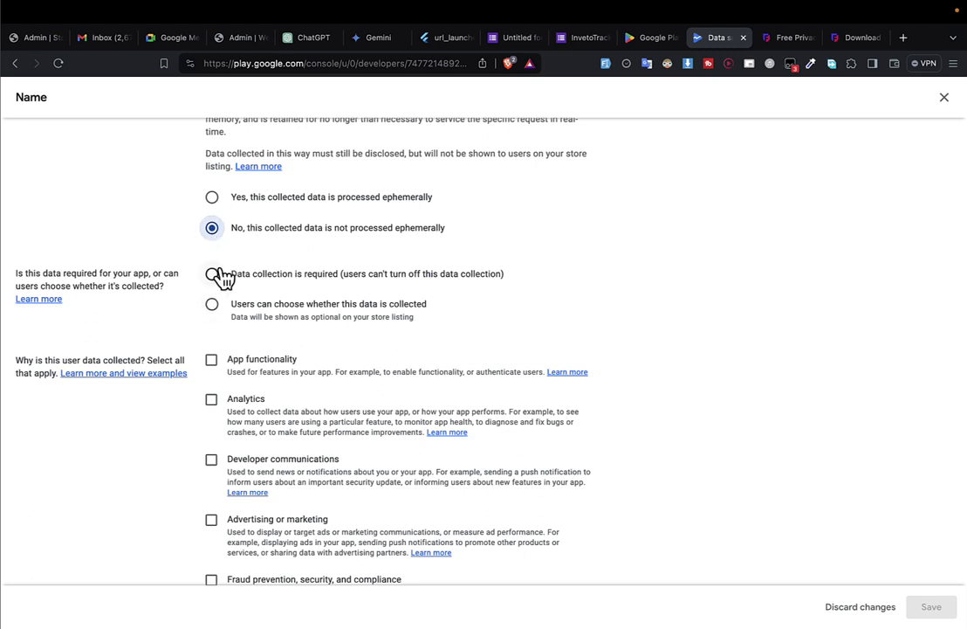
{"action": "left_click", "coordinate": [213, 361]}
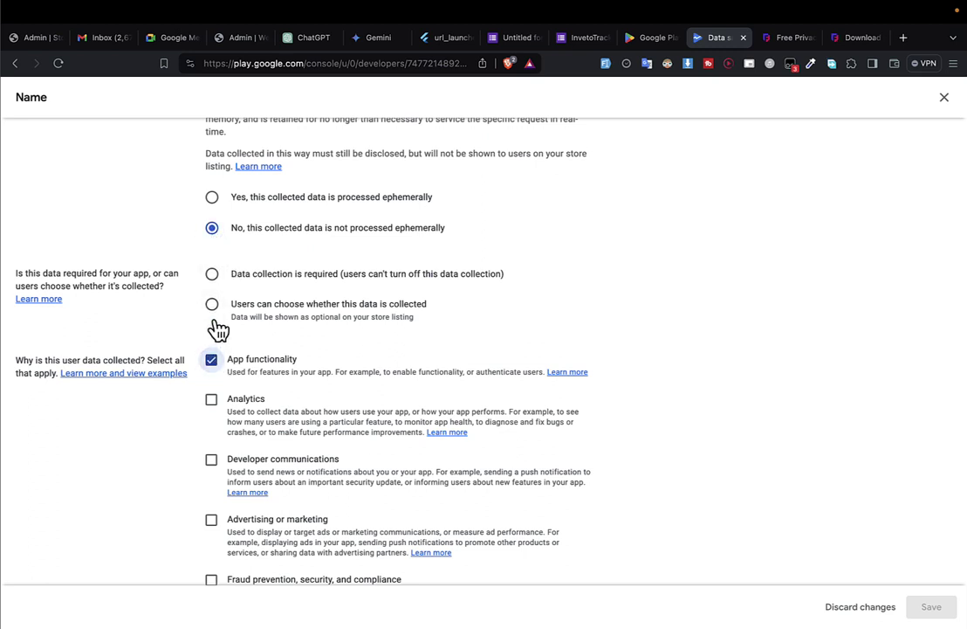
{"action": "left_click", "coordinate": [212, 303]}
{"action": "scroll", "coordinate": [217, 316], "scroll_direction": "down", "scroll_amount": 2}
{"action": "scroll", "coordinate": [224, 251], "scroll_direction": "up", "scroll_amount": 2}
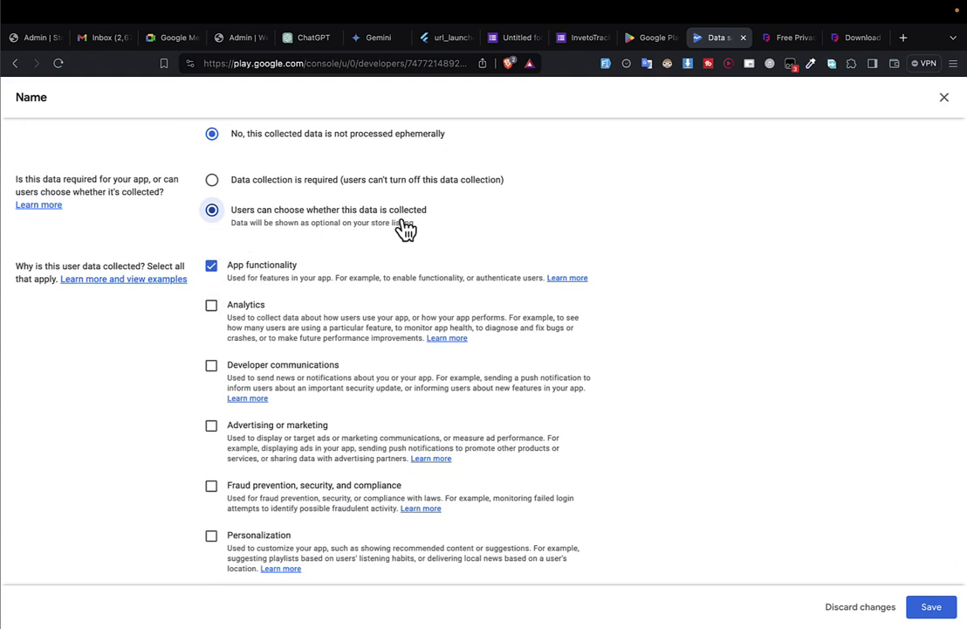
{"action": "left_click", "coordinate": [245, 186]}
{"action": "scroll", "coordinate": [260, 271], "scroll_direction": "down", "scroll_amount": 2}
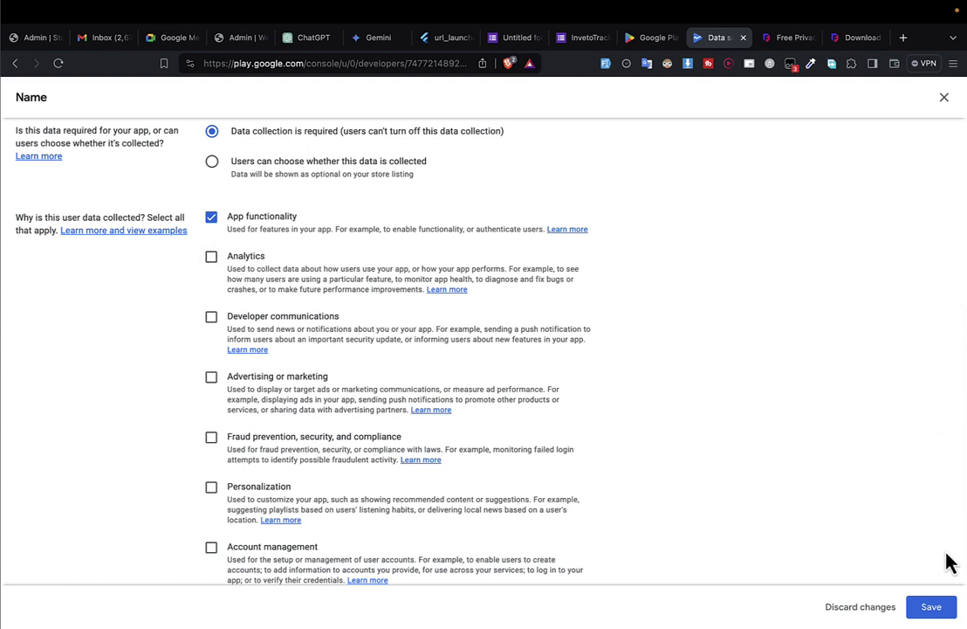
{"action": "left_click", "coordinate": [932, 609]}
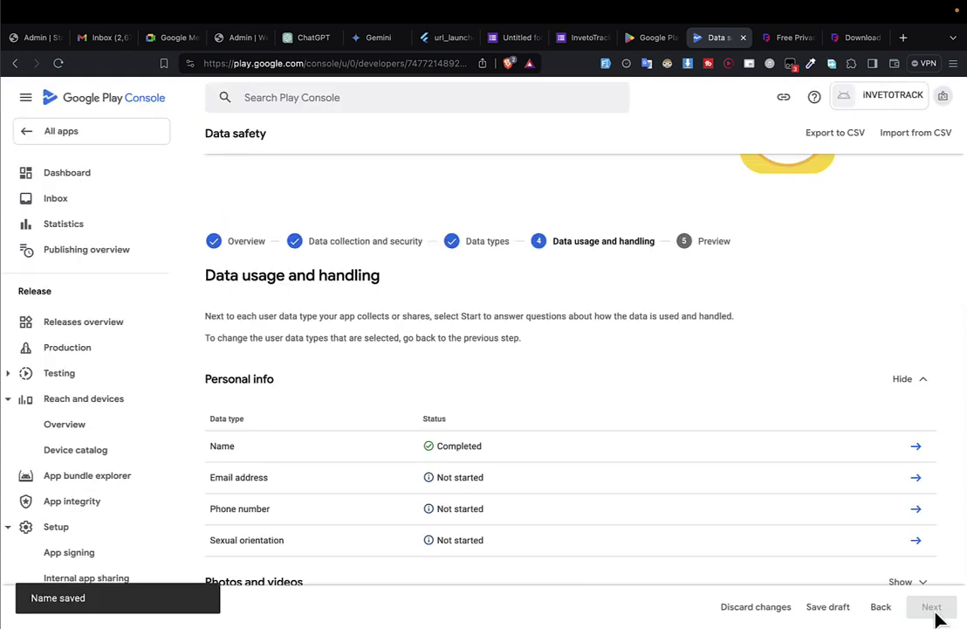
Mark Email address as collected, processed ephemerally, required, for App functionality, and save.
{"action": "left_click", "coordinate": [917, 480]}
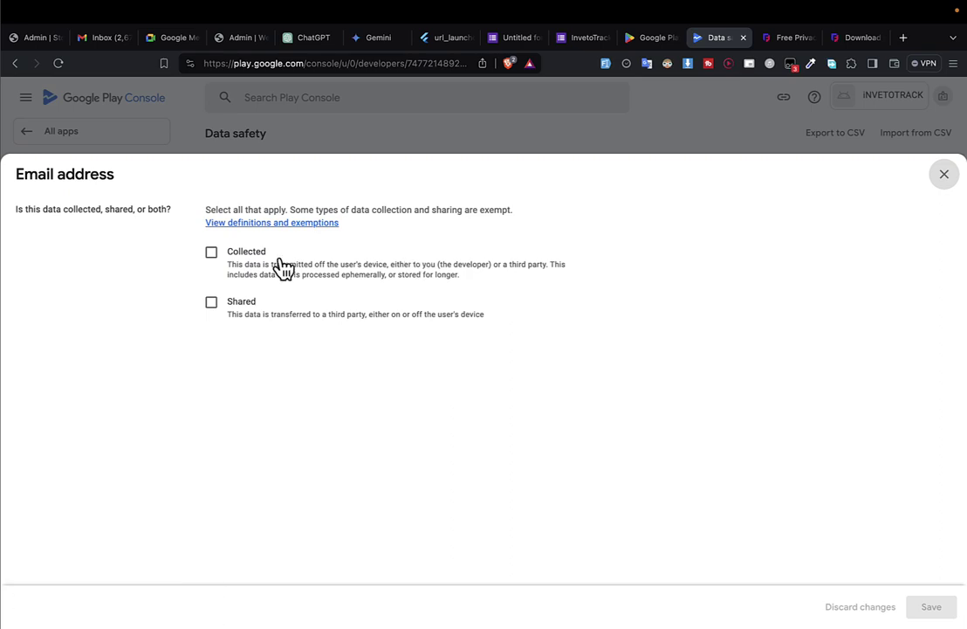
{"action": "left_click", "coordinate": [213, 253]}
{"action": "scroll", "coordinate": [283, 304], "scroll_direction": "down", "scroll_amount": 4}
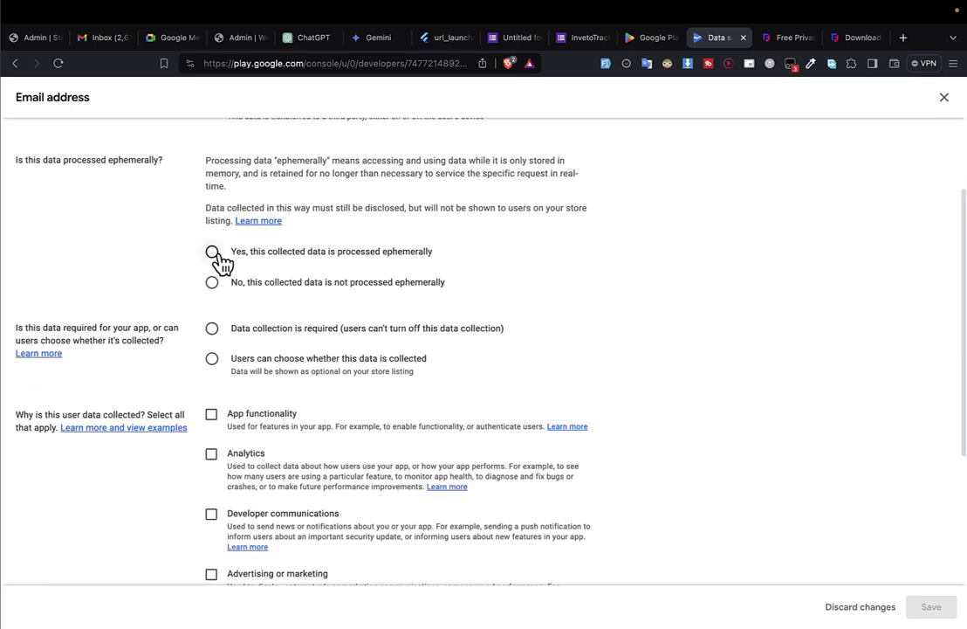
{"action": "left_click", "coordinate": [214, 281]}
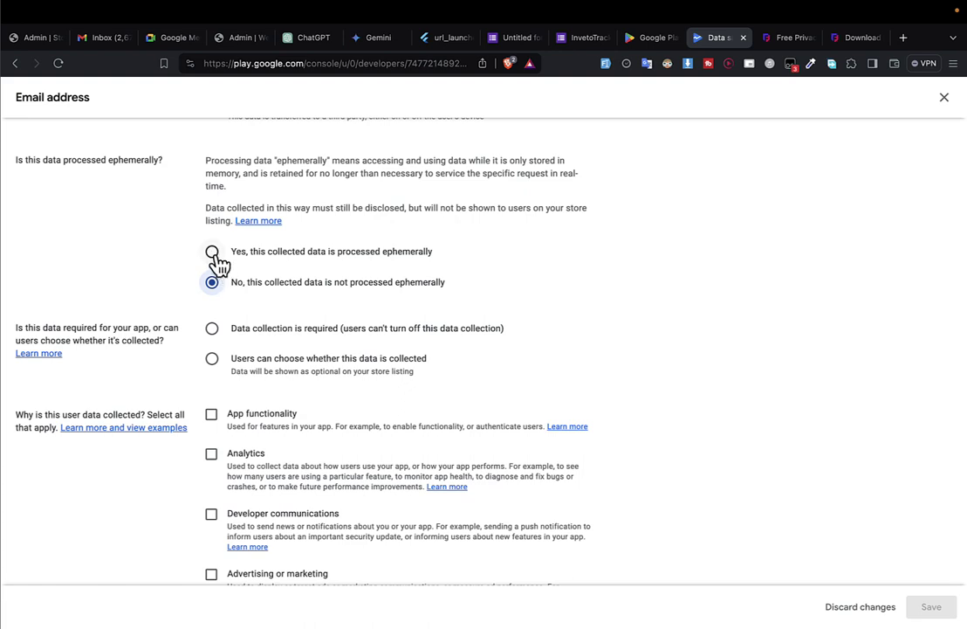
{"action": "left_click", "coordinate": [213, 254]}
{"action": "left_click", "coordinate": [215, 330]}
{"action": "scroll", "coordinate": [222, 340], "scroll_direction": "down", "scroll_amount": 3}
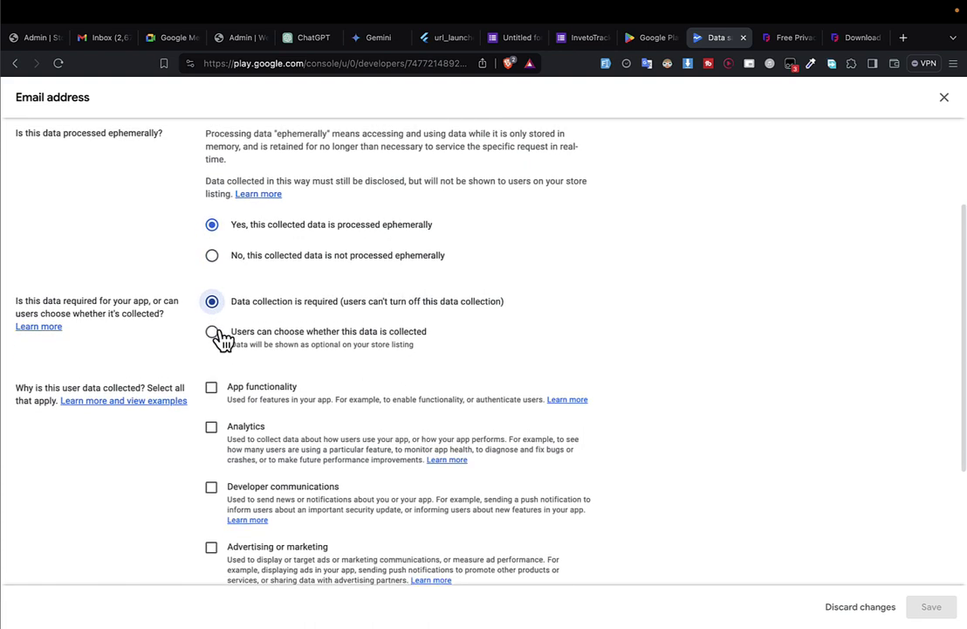
{"action": "left_click", "coordinate": [212, 305]}
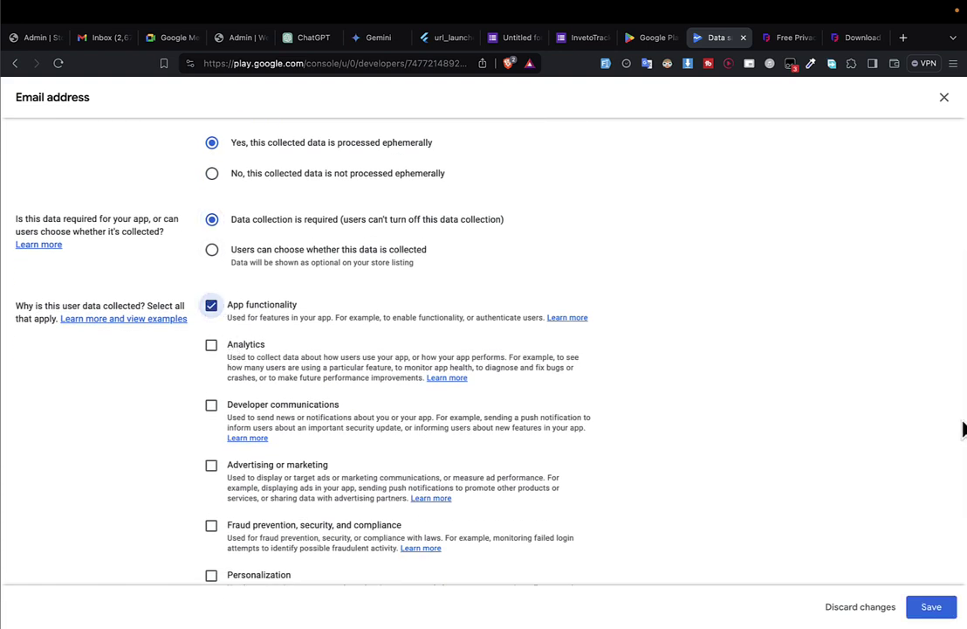
{"action": "left_click", "coordinate": [948, 606]}
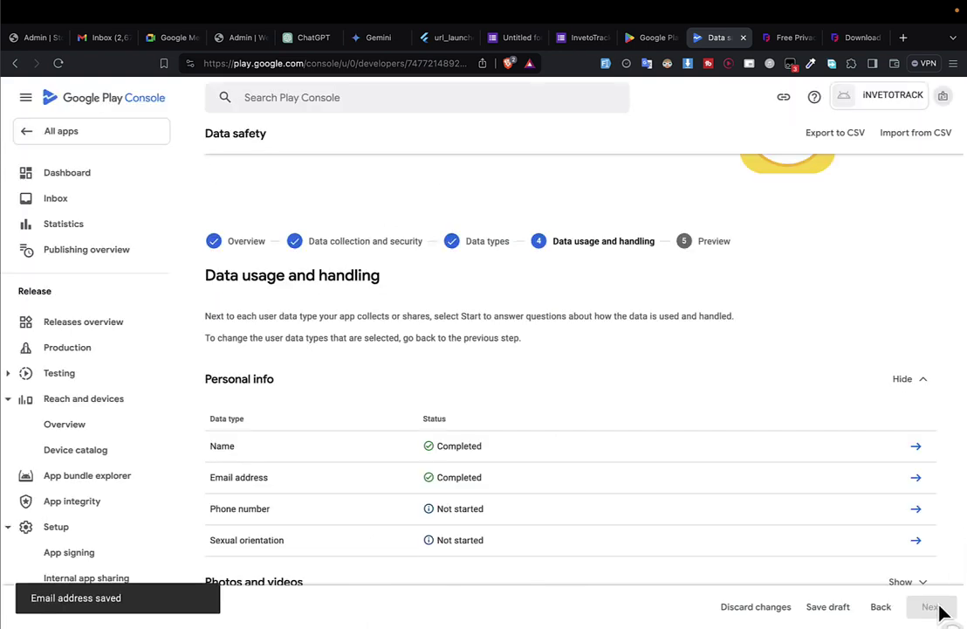
Mark Phone number as collected, processed ephemerally, for App functionality, and save.
{"action": "left_click", "coordinate": [921, 513]}
{"action": "left_click", "coordinate": [213, 254]}
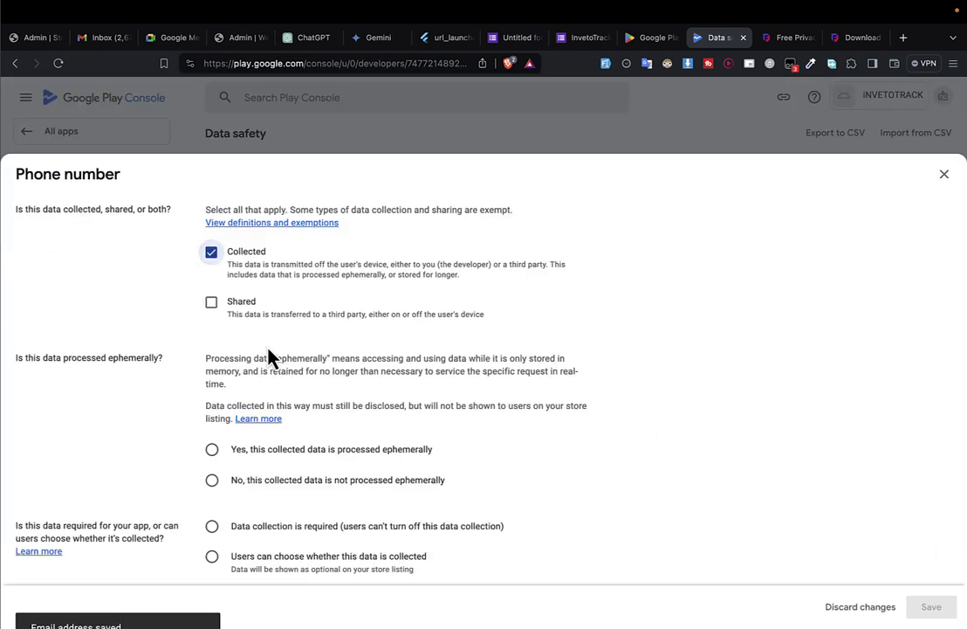
{"action": "scroll", "coordinate": [268, 353], "scroll_direction": "down", "scroll_amount": 3}
{"action": "left_click", "coordinate": [213, 199]}
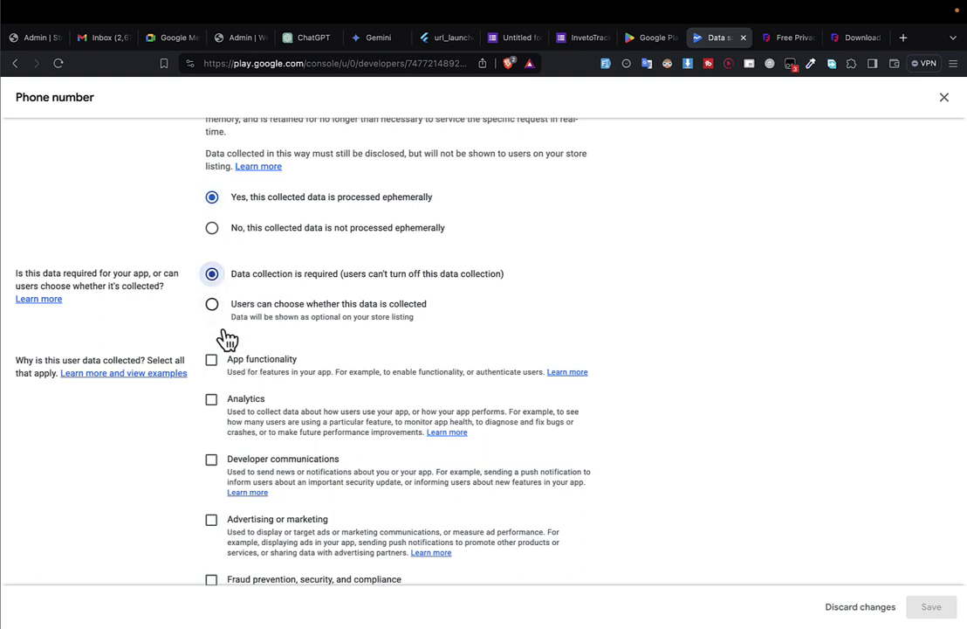
{"action": "left_click", "coordinate": [212, 361]}
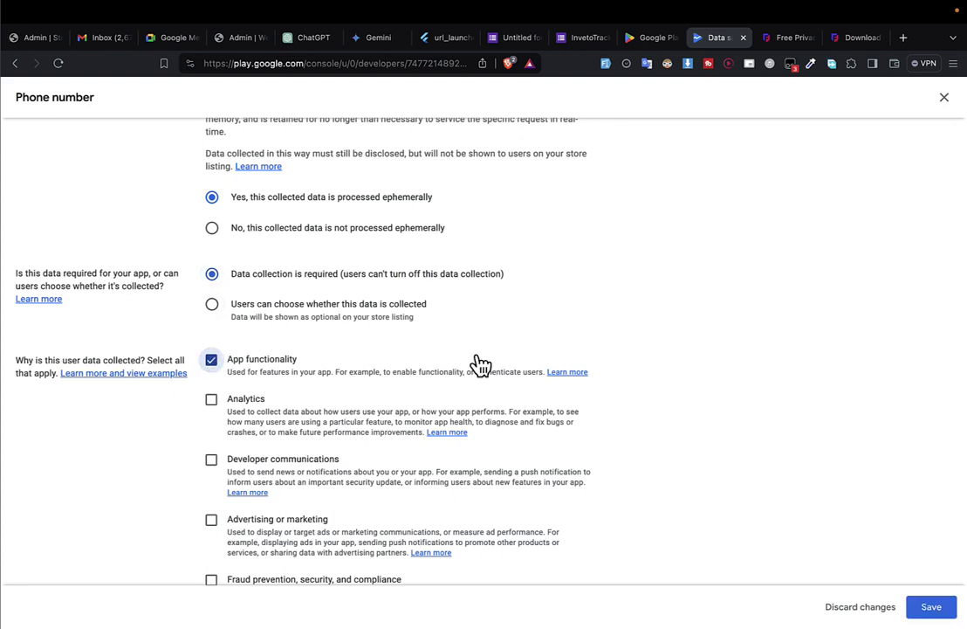
{"action": "left_click", "coordinate": [931, 608]}
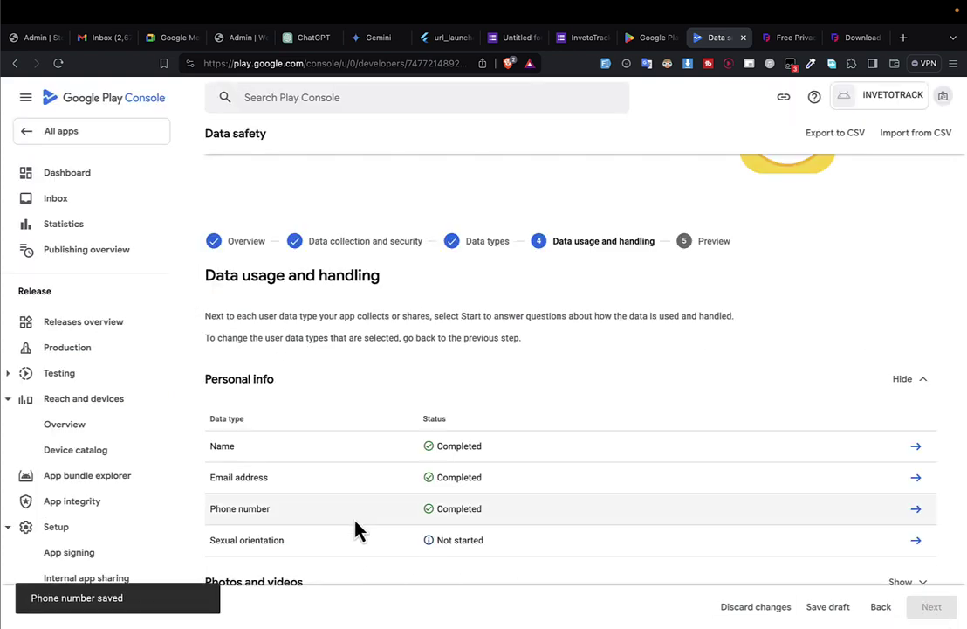
Mark Sexual orientation as collected, ephemeral, required, for App functionality, and save.
{"action": "scroll", "coordinate": [419, 480], "scroll_direction": "down", "scroll_amount": 3}
{"action": "left_click", "coordinate": [916, 401]}
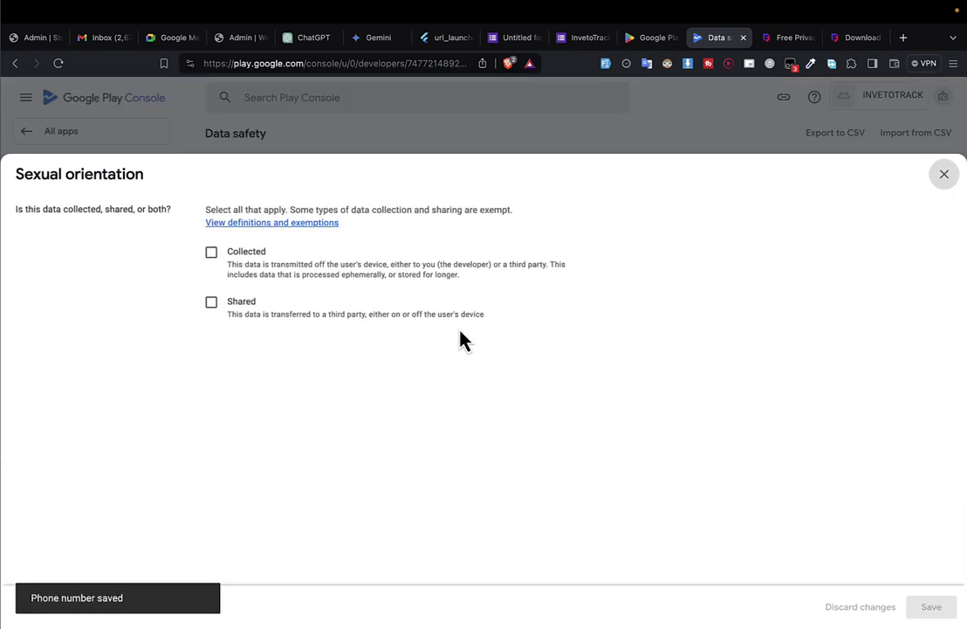
{"action": "left_click", "coordinate": [214, 256]}
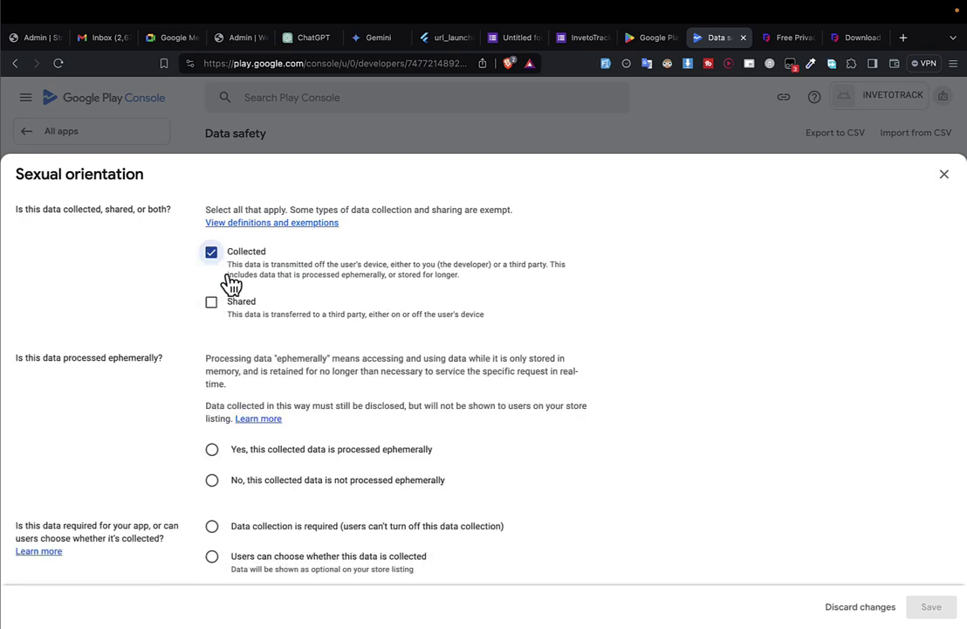
{"action": "scroll", "coordinate": [223, 318], "scroll_direction": "down", "scroll_amount": 3}
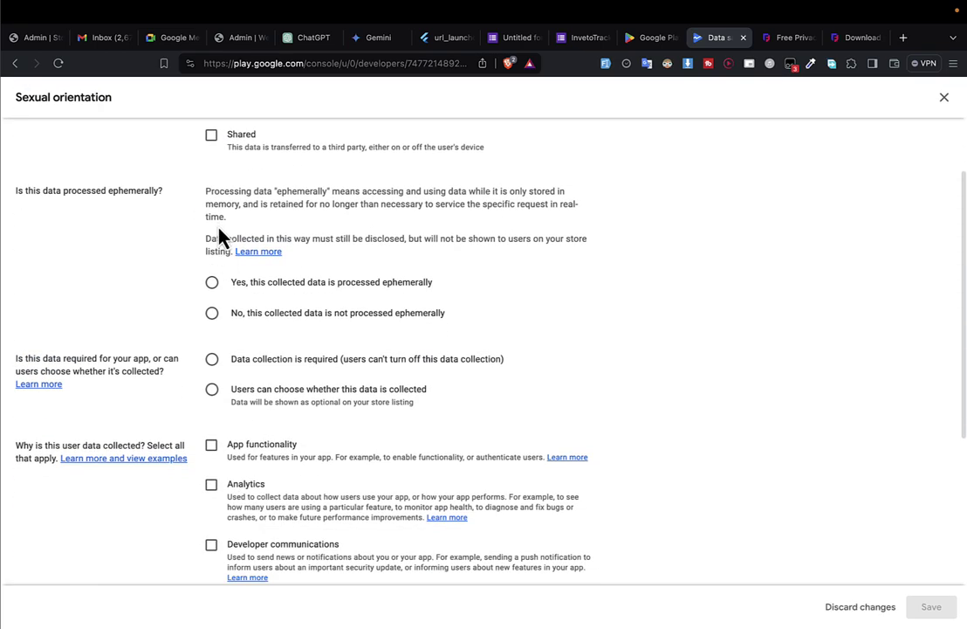
{"action": "left_click", "coordinate": [212, 282]}
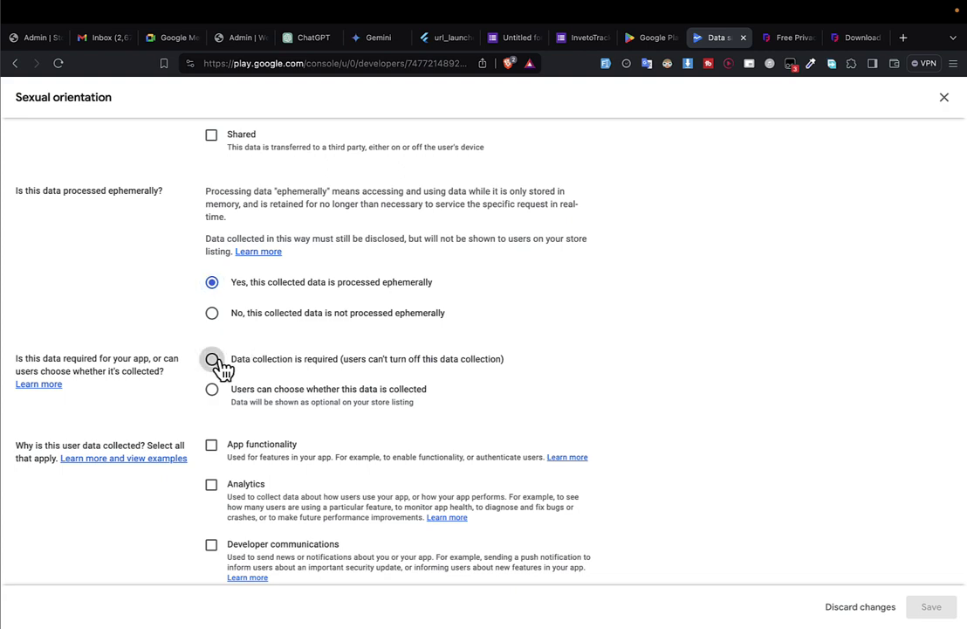
{"action": "left_click", "coordinate": [211, 358]}
{"action": "scroll", "coordinate": [222, 369], "scroll_direction": "down", "scroll_amount": 2}
{"action": "left_click", "coordinate": [224, 354]}
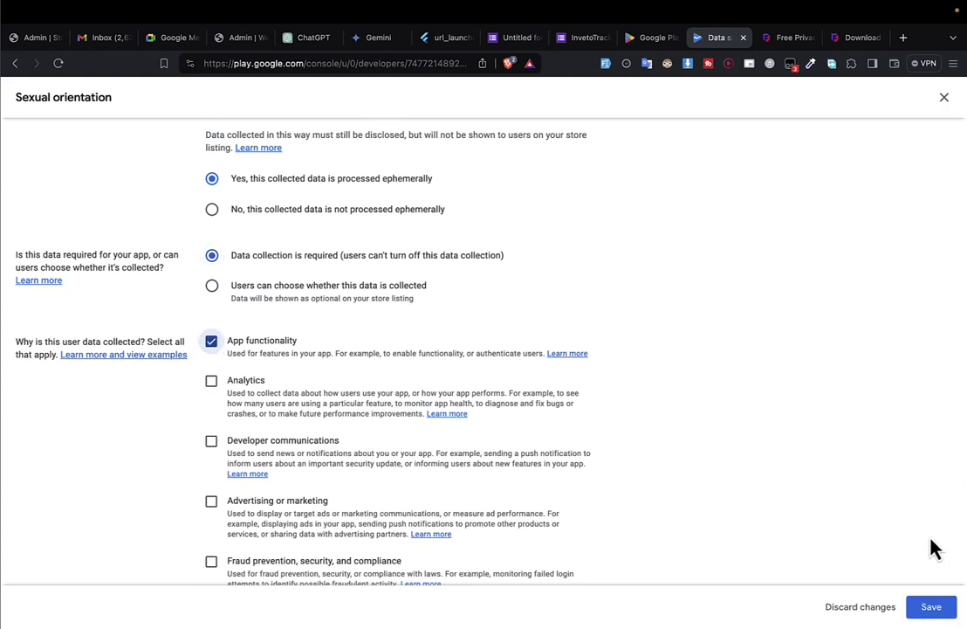
{"action": "left_click", "coordinate": [930, 606]}
{"action": "scroll", "coordinate": [590, 506], "scroll_direction": "down", "scroll_amount": 3}
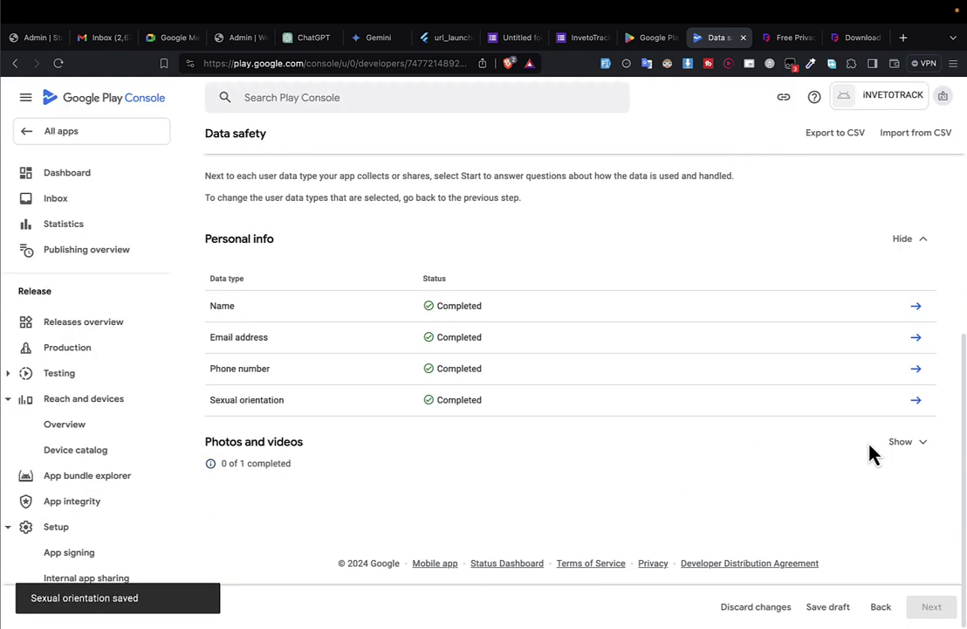
{"action": "left_click", "coordinate": [907, 457]}
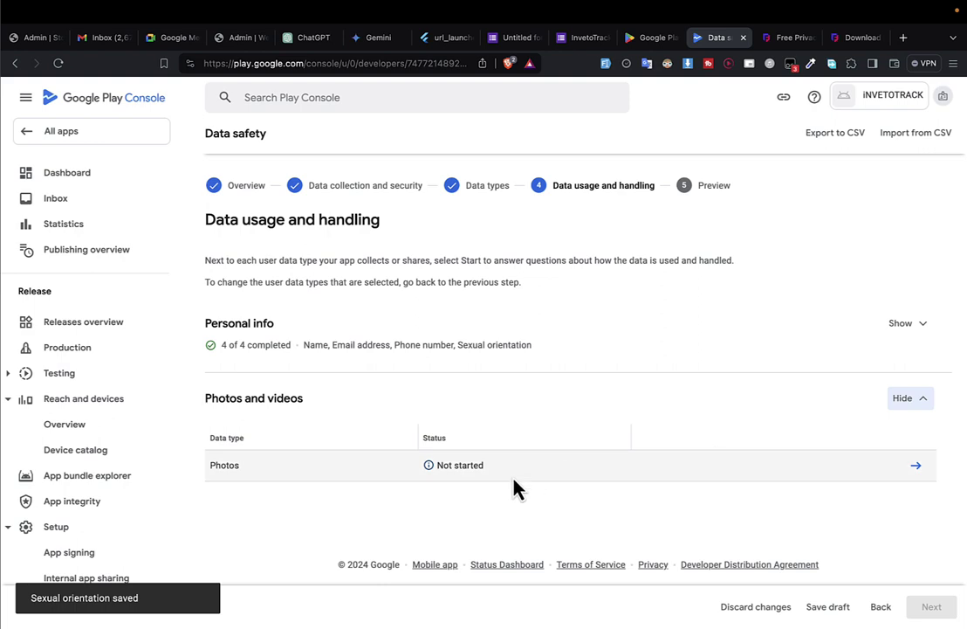
Mark Photos as collected, processed ephemerally, for App functionality, and save the answers.
{"action": "left_click", "coordinate": [919, 467]}
{"action": "left_click", "coordinate": [216, 259]}
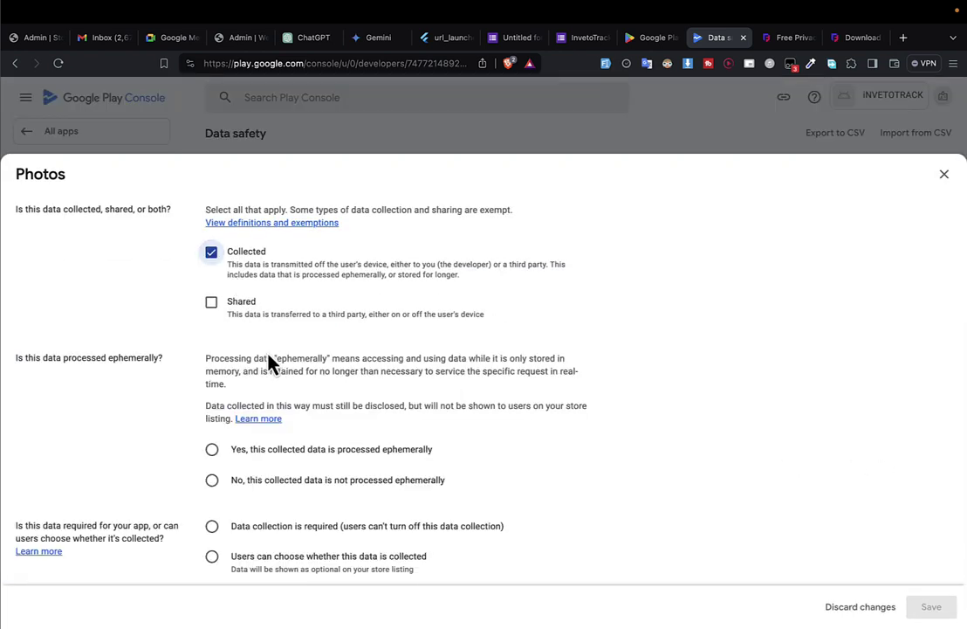
{"action": "left_click", "coordinate": [214, 452]}
{"action": "scroll", "coordinate": [216, 459], "scroll_direction": "down", "scroll_amount": 3}
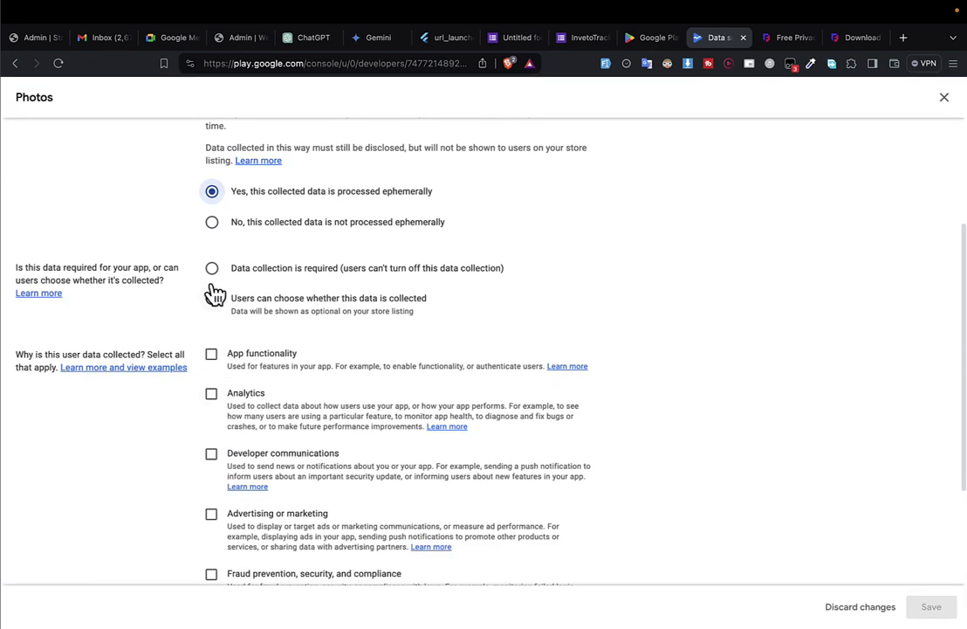
{"action": "left_click", "coordinate": [214, 225]}
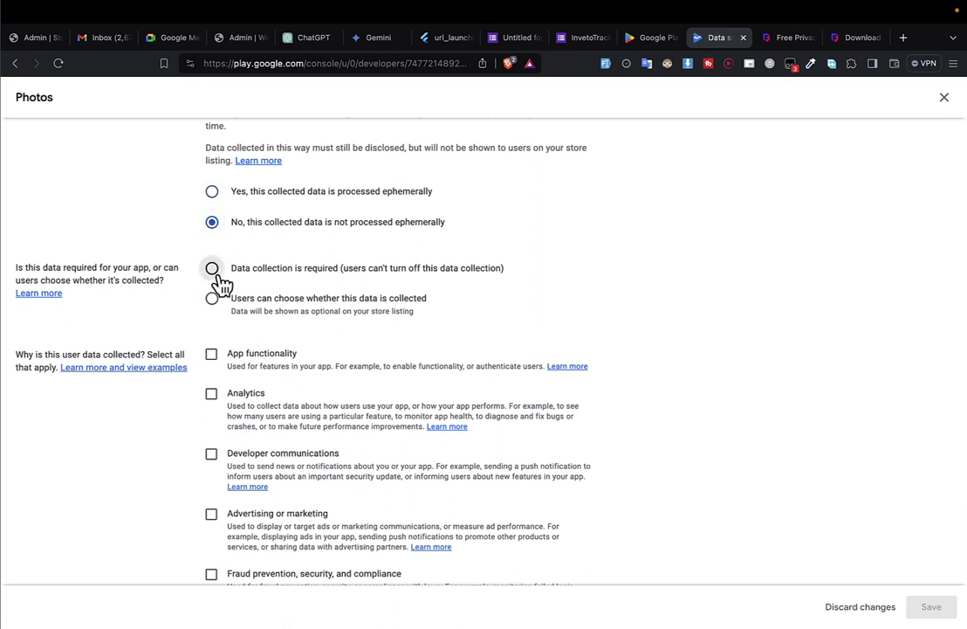
{"action": "left_click", "coordinate": [215, 270]}
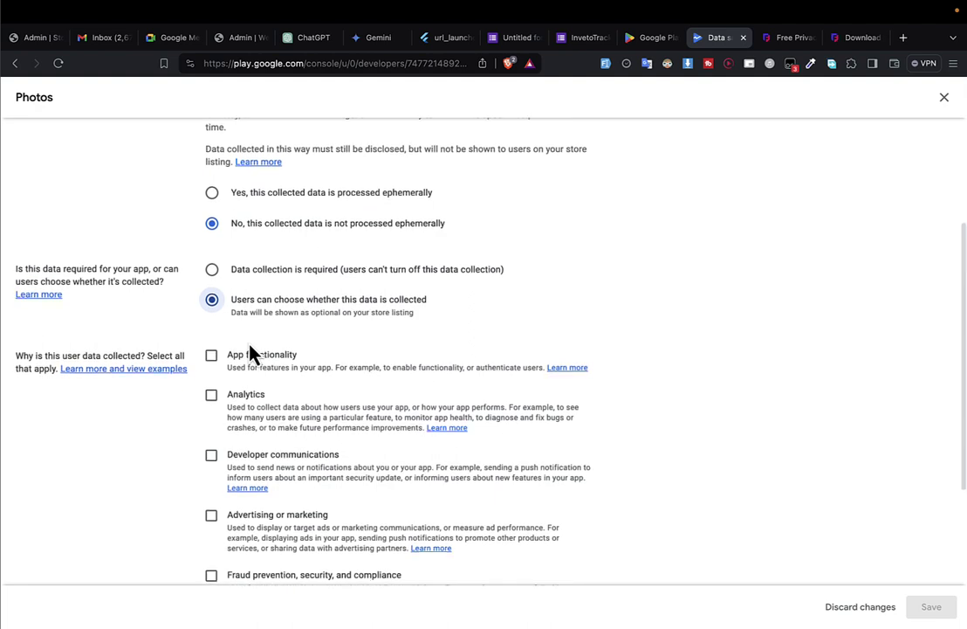
{"action": "scroll", "coordinate": [190, 190], "scroll_direction": "down", "scroll_amount": 1}
{"action": "left_click", "coordinate": [211, 177]}
{"action": "left_click", "coordinate": [212, 340]}
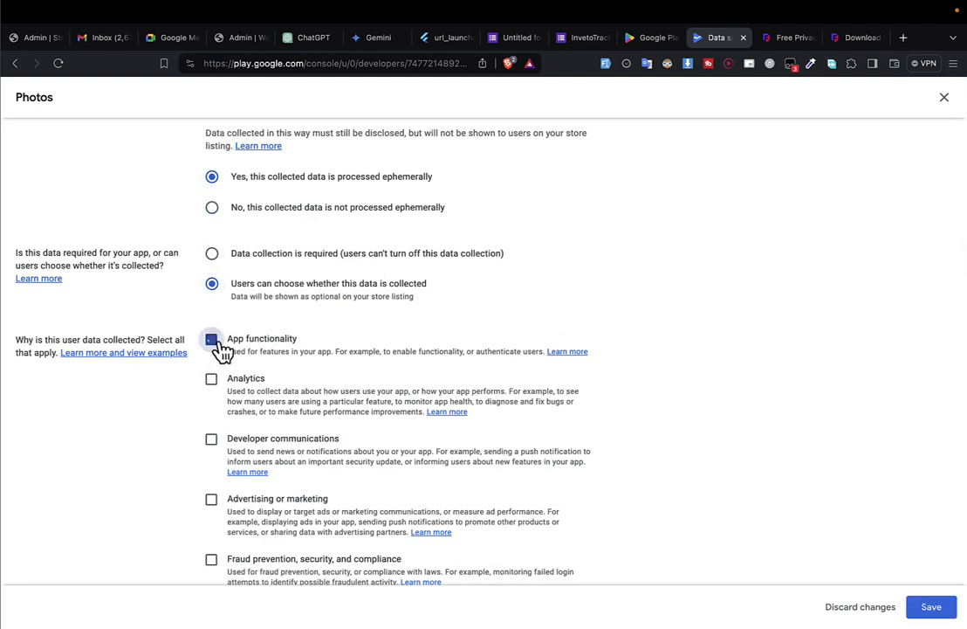
{"action": "left_click", "coordinate": [930, 606]}
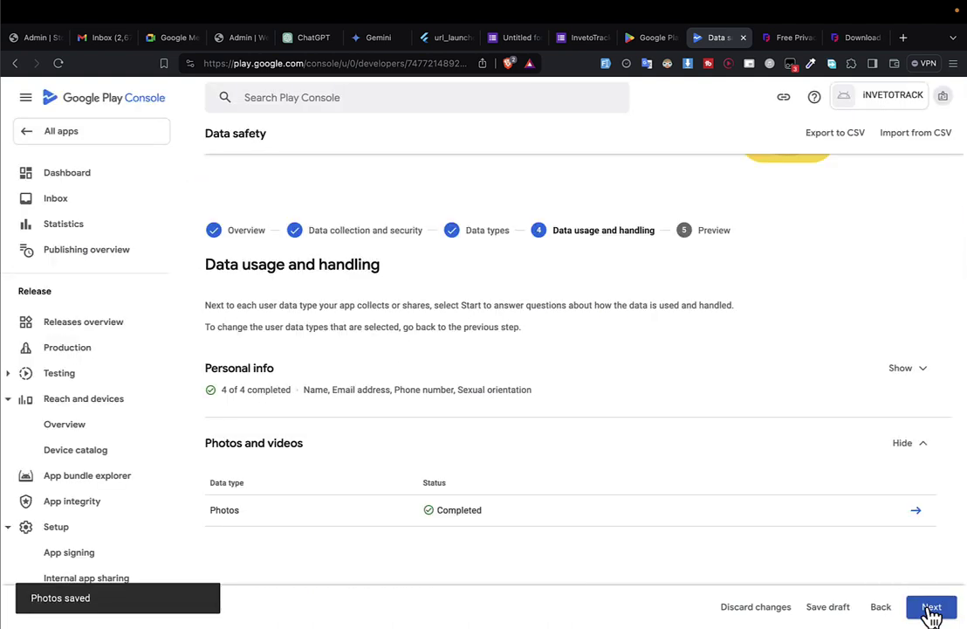
Save the Data safety form and advance to its Preview step.
{"action": "left_click", "coordinate": [931, 607]}
{"action": "scroll", "coordinate": [752, 465], "scroll_direction": "down", "scroll_amount": 15}
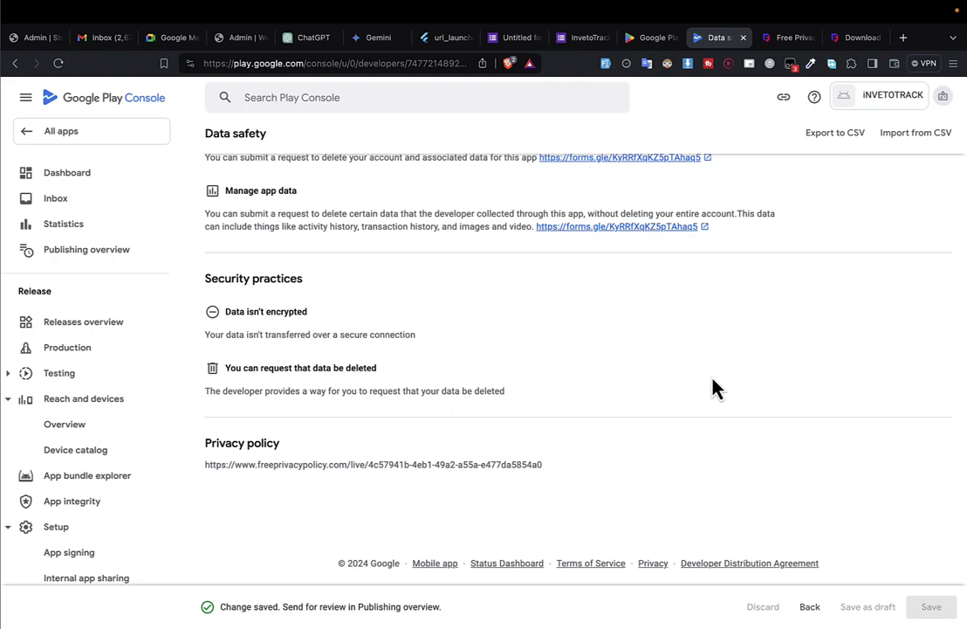
{"action": "scroll", "coordinate": [711, 387], "scroll_direction": "up", "scroll_amount": 15}
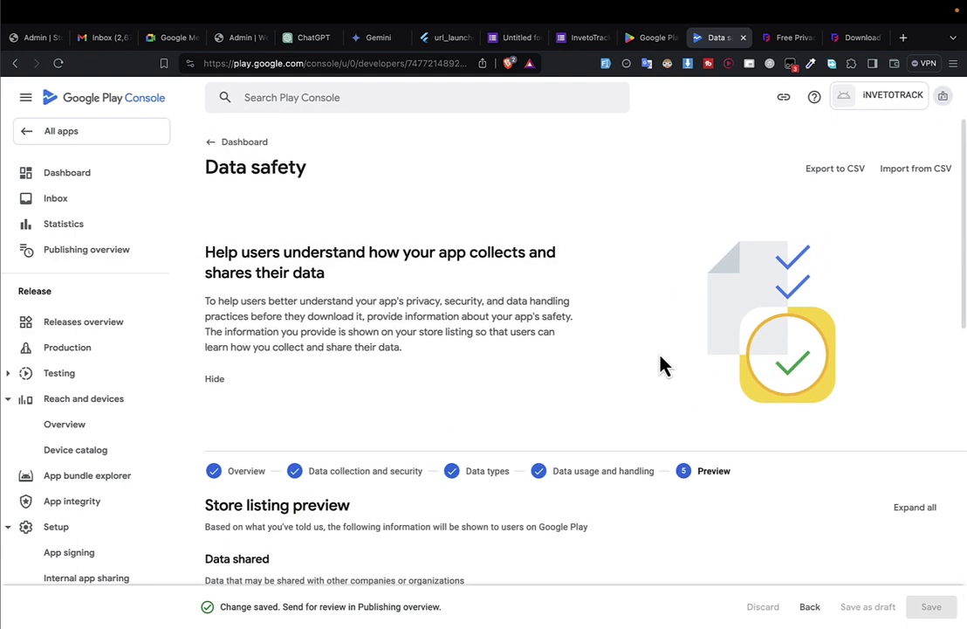
Declare on the Dashboard that the app is not a government app and save.
{"action": "left_click", "coordinate": [209, 144]}
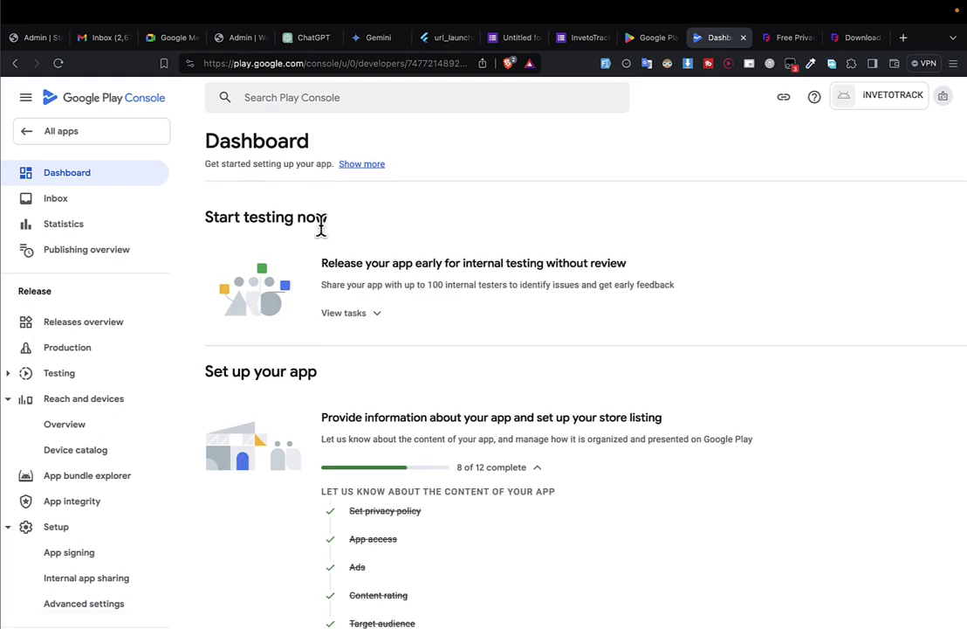
{"action": "scroll", "coordinate": [323, 236], "scroll_direction": "down", "scroll_amount": 4}
{"action": "scroll", "coordinate": [327, 247], "scroll_direction": "down", "scroll_amount": 1}
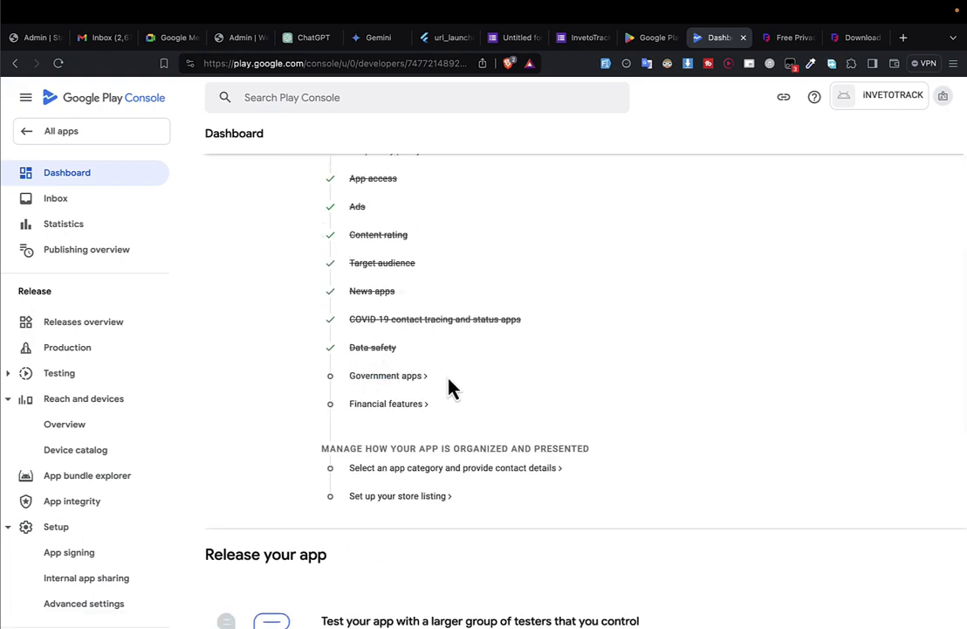
{"action": "left_click", "coordinate": [398, 382]}
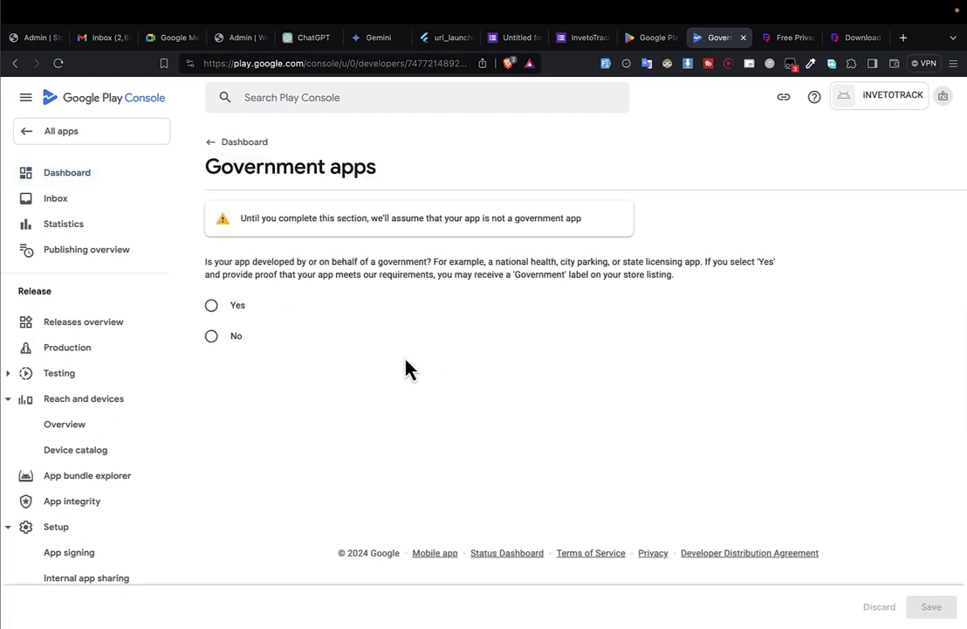
{"action": "left_click", "coordinate": [230, 343]}
{"action": "left_click", "coordinate": [932, 608]}
Declare the app has no financial features, save, and return to the Dashboard.
{"action": "left_click", "coordinate": [245, 143]}
{"action": "scroll", "coordinate": [381, 350], "scroll_direction": "down", "scroll_amount": 5}
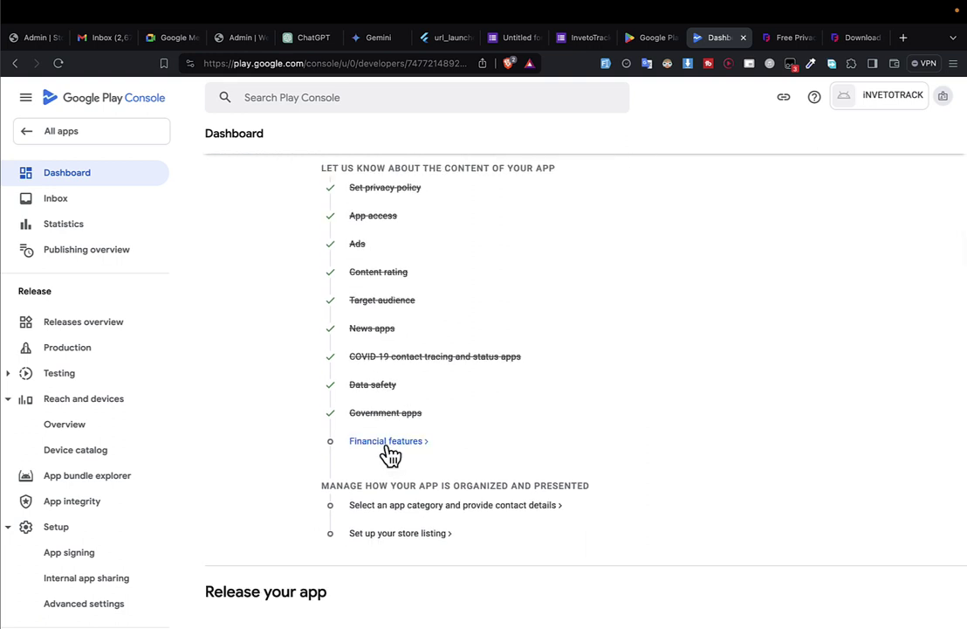
{"action": "left_click", "coordinate": [386, 442]}
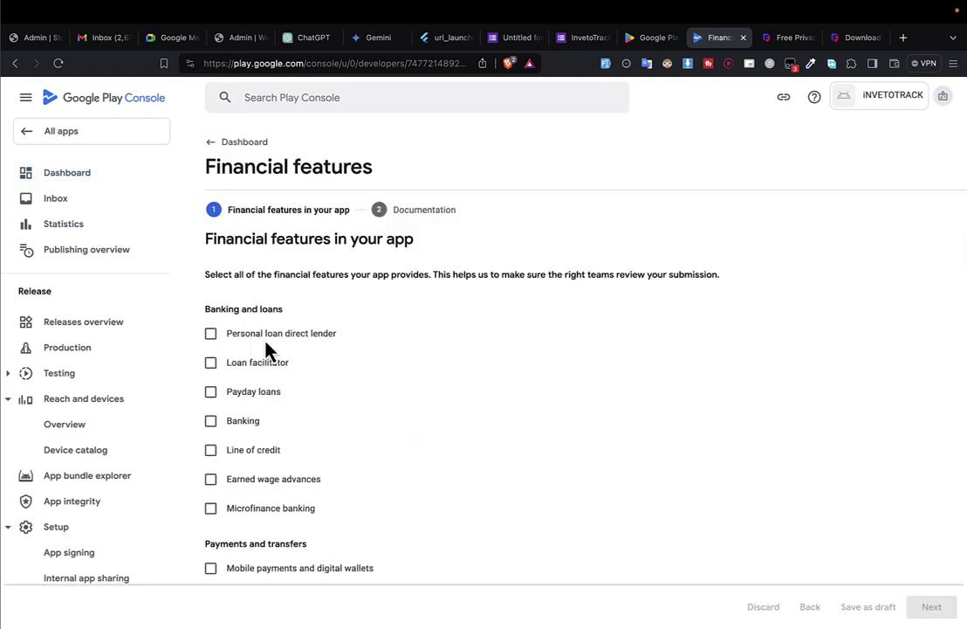
{"action": "scroll", "coordinate": [254, 449], "scroll_direction": "down", "scroll_amount": 3}
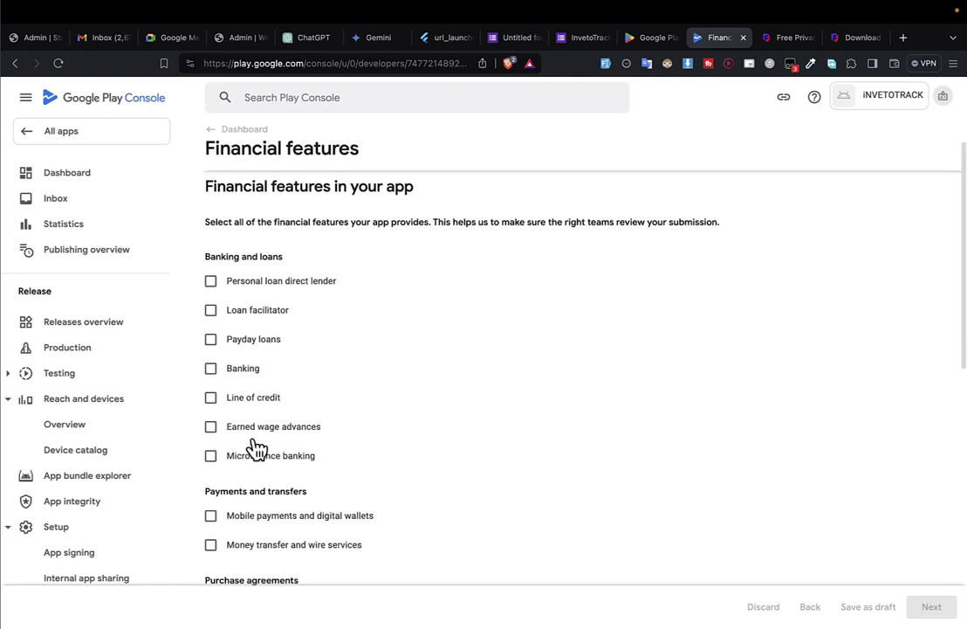
{"action": "scroll", "coordinate": [264, 437], "scroll_direction": "down", "scroll_amount": 8}
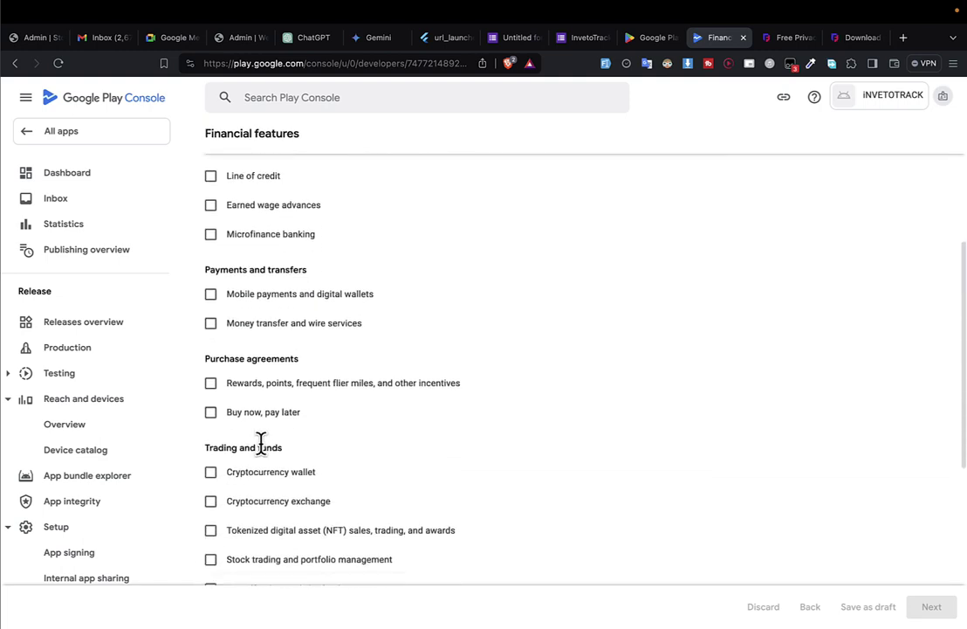
{"action": "scroll", "coordinate": [264, 455], "scroll_direction": "down", "scroll_amount": 2}
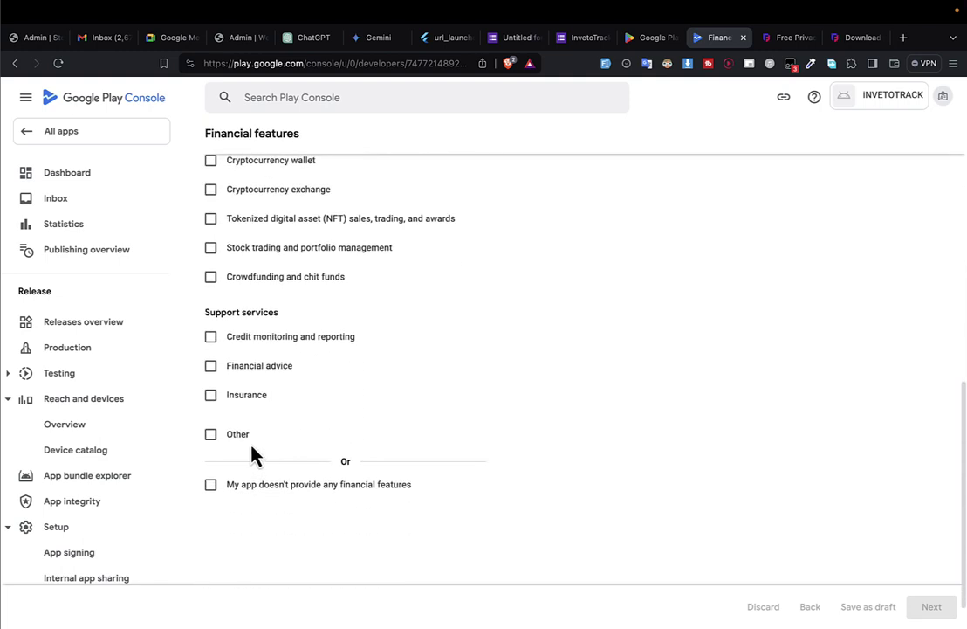
{"action": "left_click", "coordinate": [213, 487]}
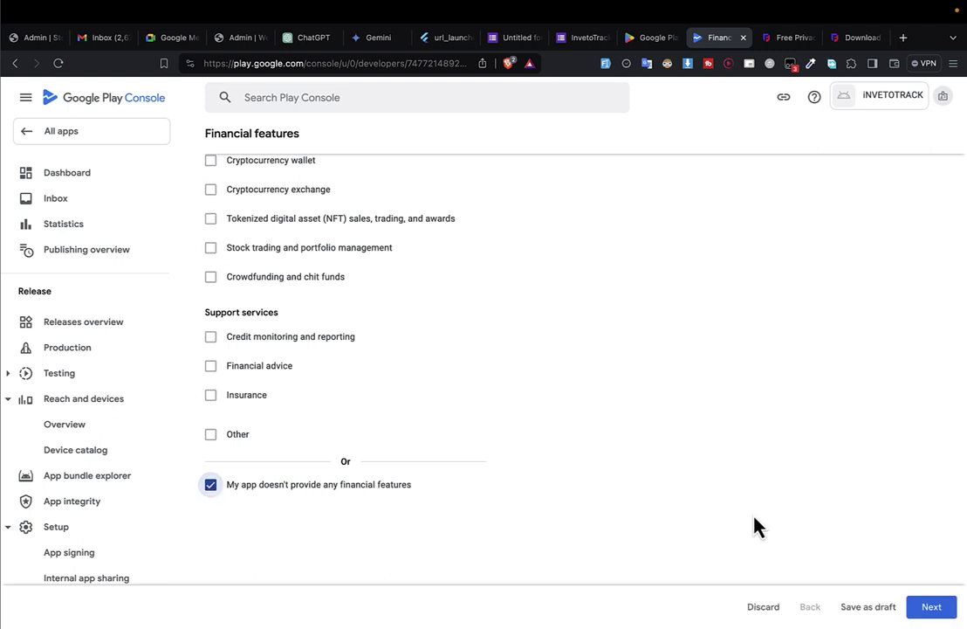
{"action": "left_click", "coordinate": [924, 609]}
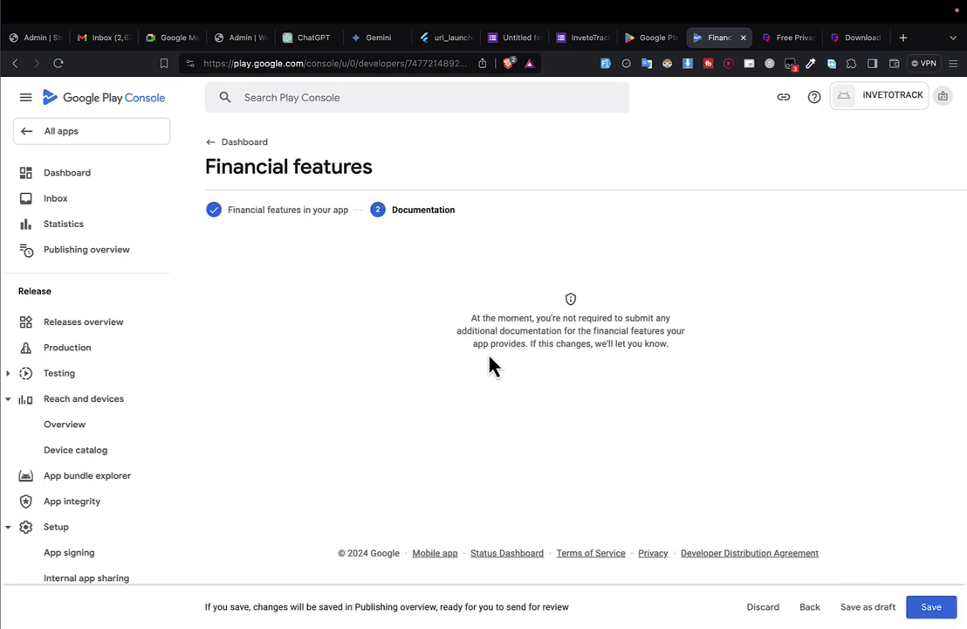
{"action": "left_click", "coordinate": [954, 611]}
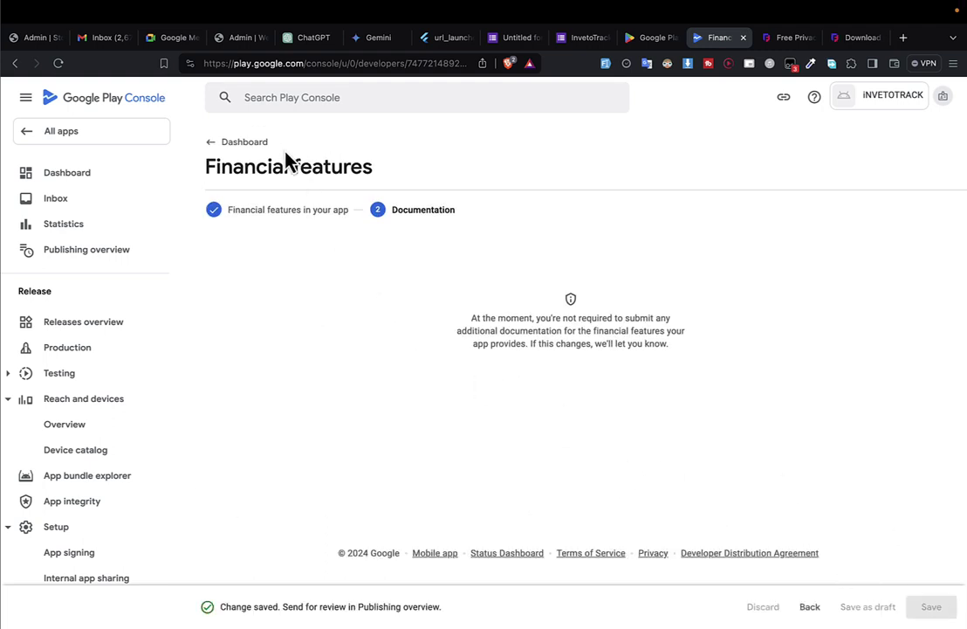
{"action": "left_click", "coordinate": [245, 143]}
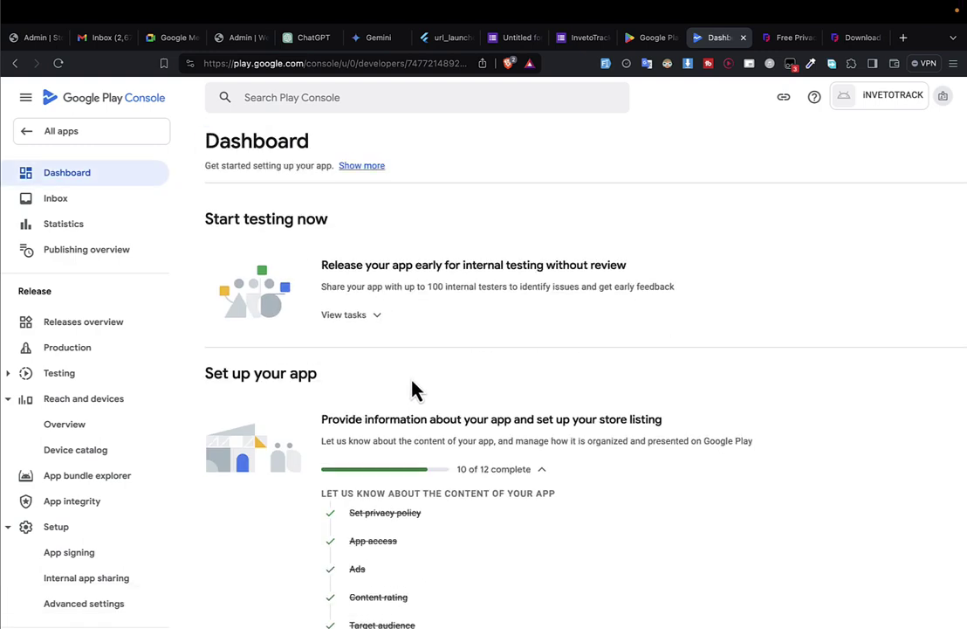
Open the app category settings and tag list, trying a 'shop' filter then clearing it.
{"action": "scroll", "coordinate": [410, 375], "scroll_direction": "down", "scroll_amount": 7}
{"action": "scroll", "coordinate": [415, 389], "scroll_direction": "up", "scroll_amount": 3}
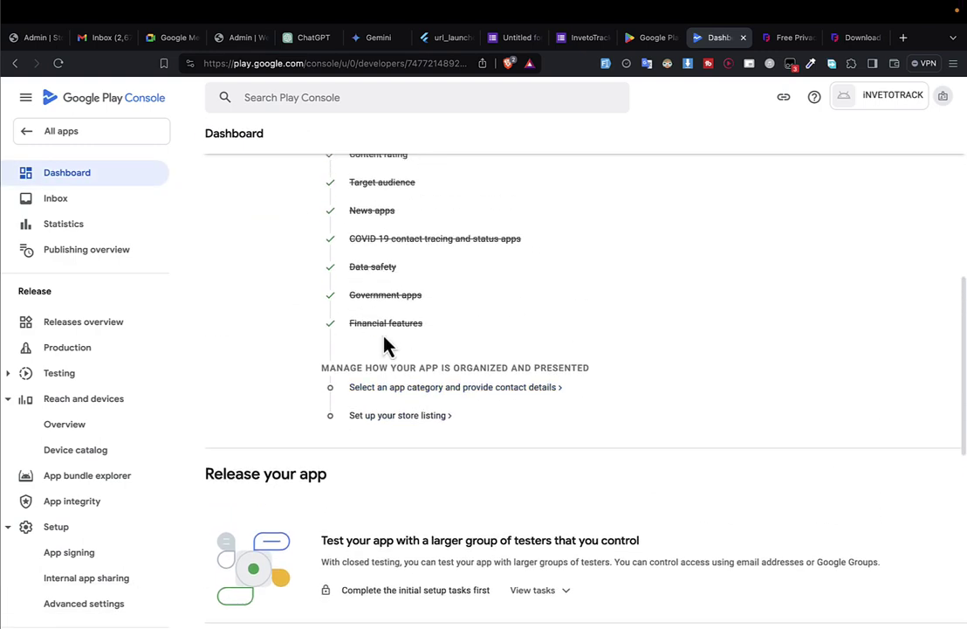
{"action": "left_click", "coordinate": [407, 390]}
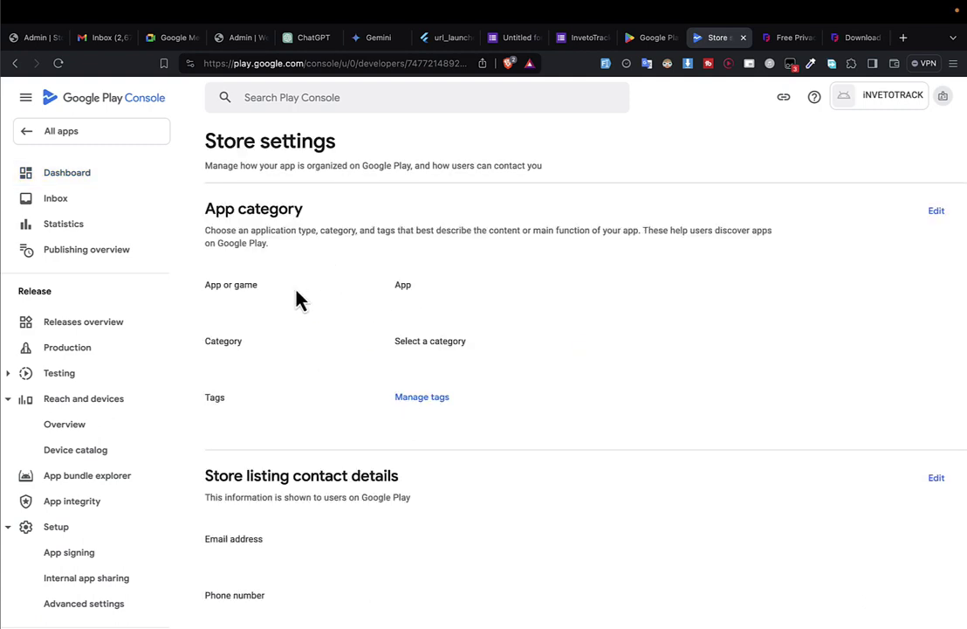
{"action": "double_click", "coordinate": [404, 284]}
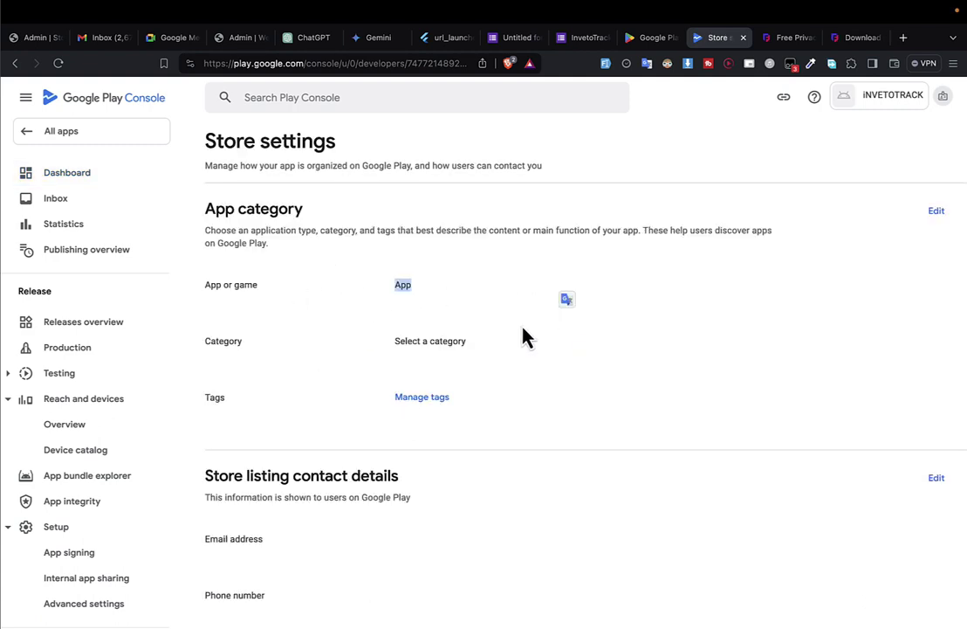
{"action": "left_click", "coordinate": [418, 399]}
{"action": "left_click", "coordinate": [267, 253]}
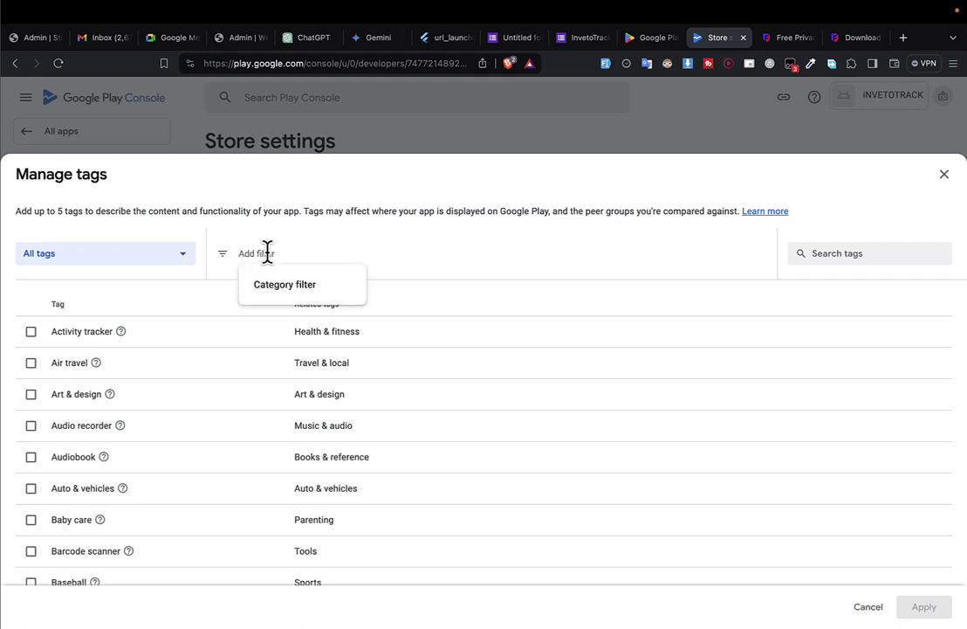
{"action": "type", "text": "shop"}
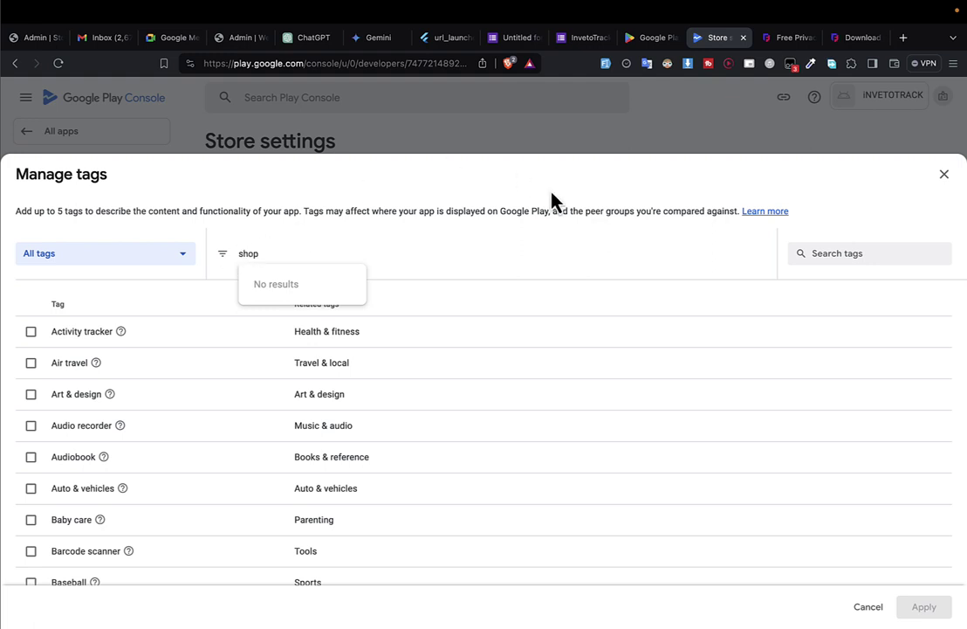
{"action": "double_click", "coordinate": [244, 253]}
{"action": "key", "text": "BackSpace"}
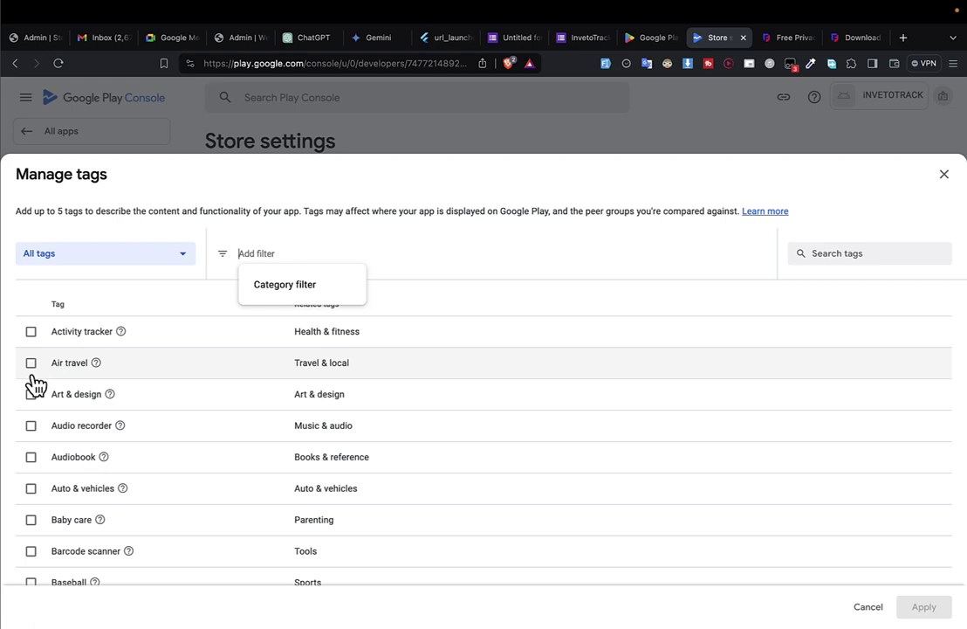
Tick the Business and Calculator tags in the tag list.
{"action": "scroll", "coordinate": [32, 386], "scroll_direction": "down", "scroll_amount": 2}
{"action": "scroll", "coordinate": [32, 387], "scroll_direction": "down", "scroll_amount": 3}
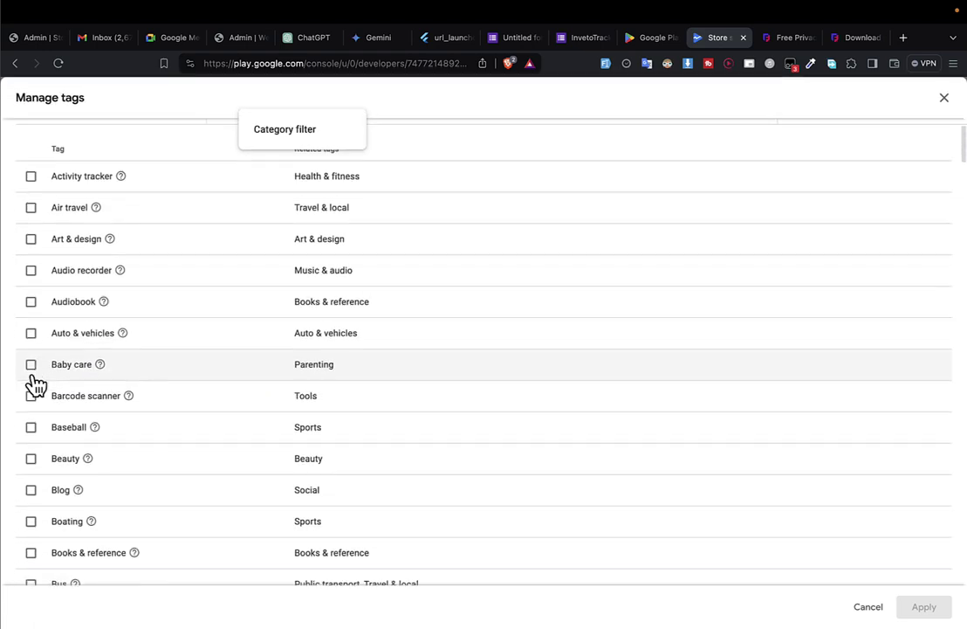
{"action": "scroll", "coordinate": [49, 435], "scroll_direction": "down", "scroll_amount": 5}
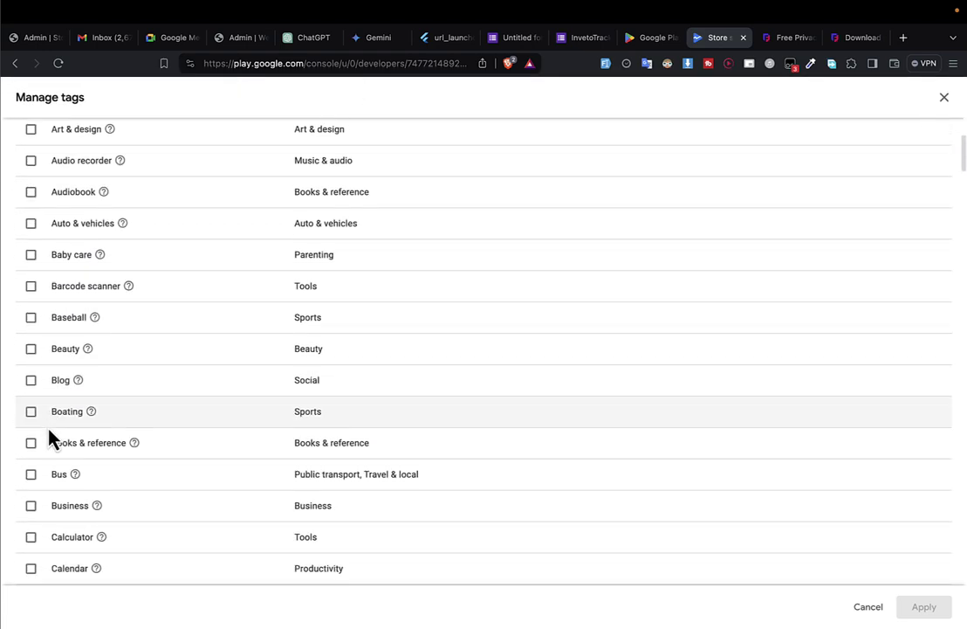
{"action": "scroll", "coordinate": [48, 434], "scroll_direction": "down", "scroll_amount": 1}
{"action": "left_click", "coordinate": [30, 413]}
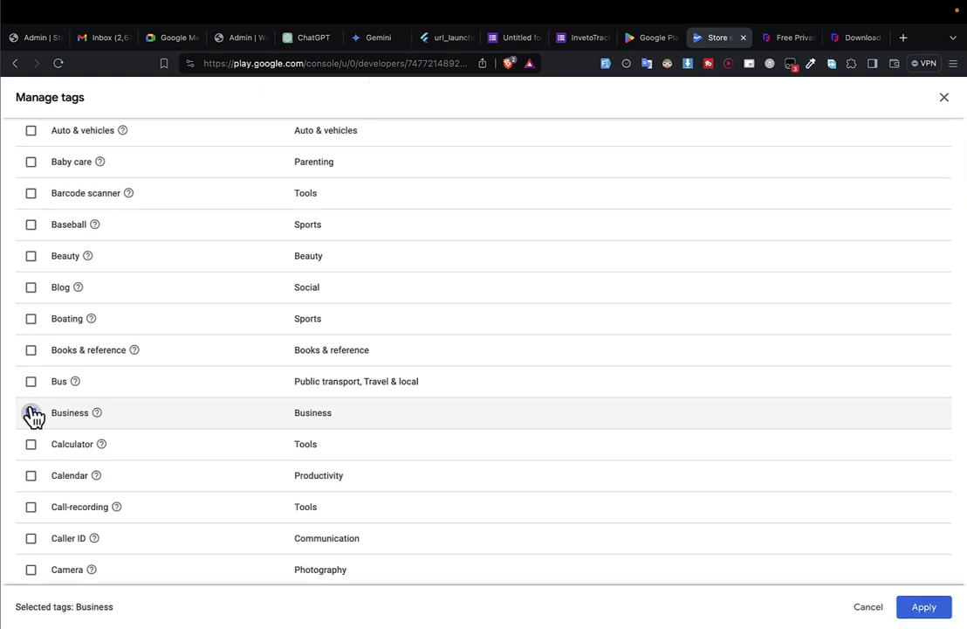
{"action": "scroll", "coordinate": [127, 488], "scroll_direction": "down", "scroll_amount": 1}
{"action": "scroll", "coordinate": [127, 488], "scroll_direction": "up", "scroll_amount": 10}
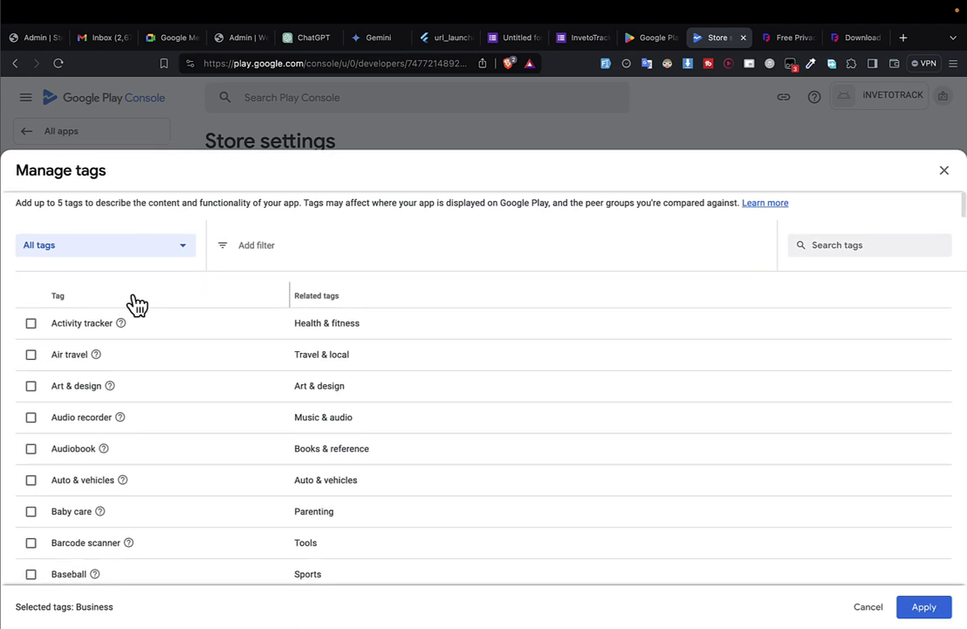
{"action": "scroll", "coordinate": [138, 303], "scroll_direction": "down", "scroll_amount": 5}
{"action": "scroll", "coordinate": [132, 303], "scroll_direction": "up", "scroll_amount": 4}
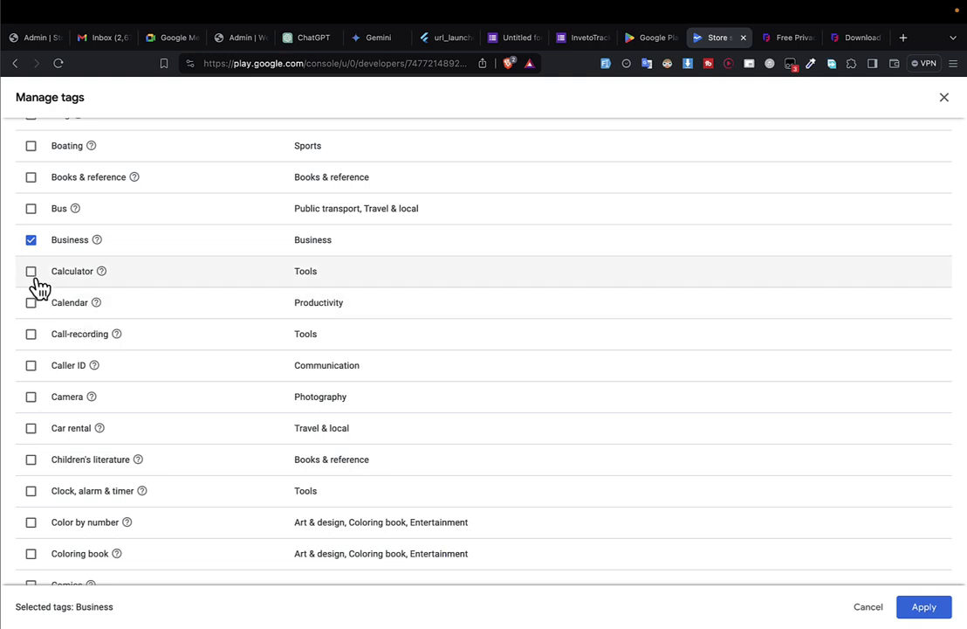
{"action": "left_click", "coordinate": [32, 273]}
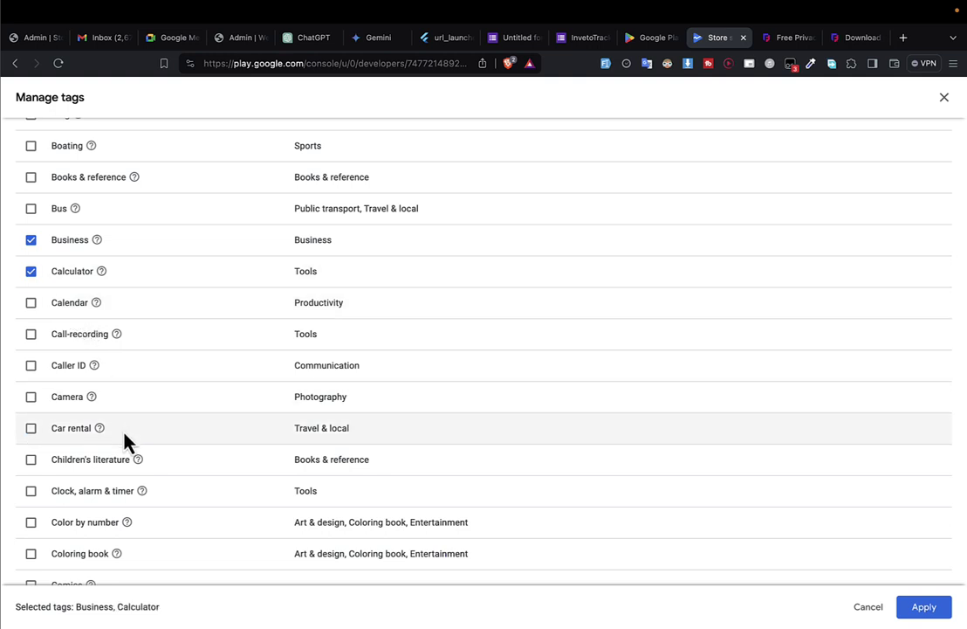
{"action": "scroll", "coordinate": [123, 438], "scroll_direction": "down", "scroll_amount": 3}
{"action": "scroll", "coordinate": [125, 444], "scroll_direction": "down", "scroll_amount": 5}
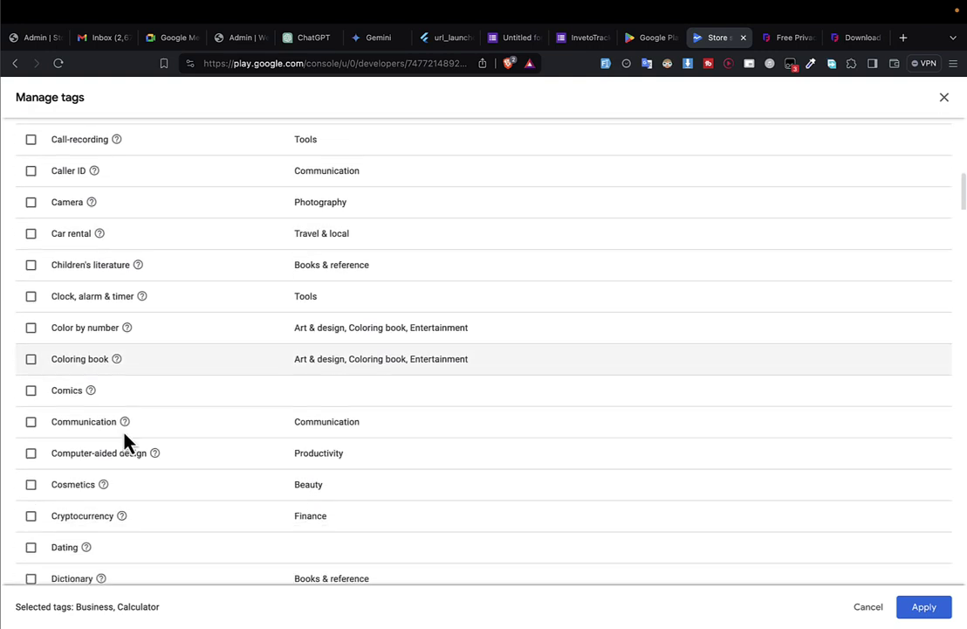
{"action": "scroll", "coordinate": [125, 441], "scroll_direction": "down", "scroll_amount": 3}
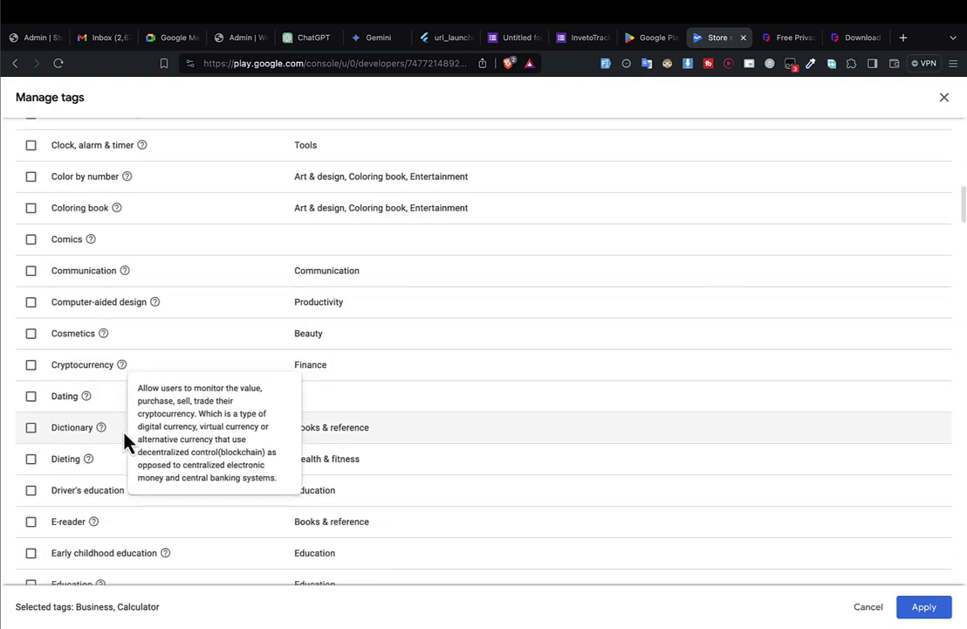
{"action": "scroll", "coordinate": [99, 467], "scroll_direction": "down", "scroll_amount": 3}
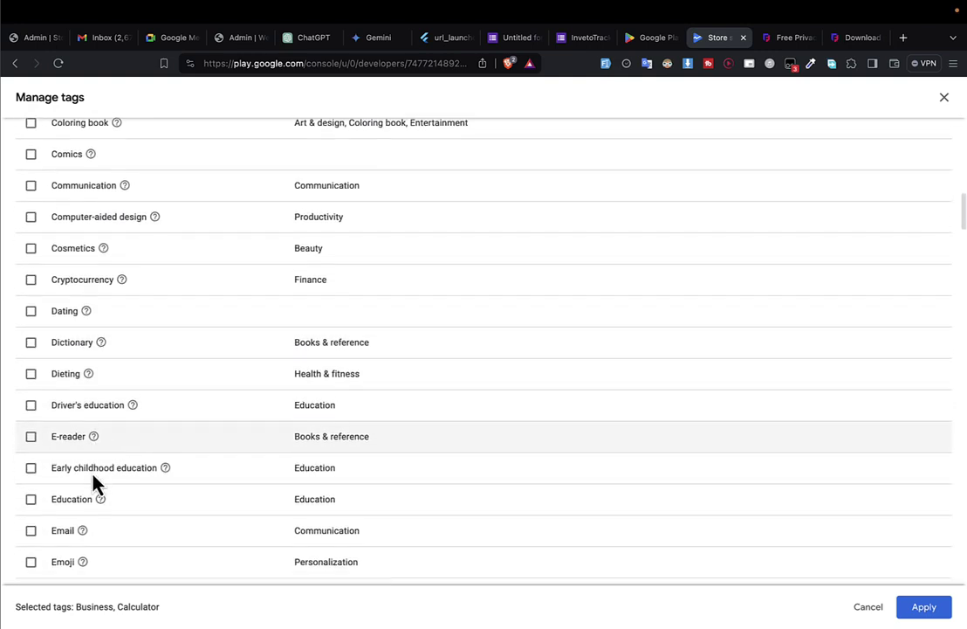
{"action": "scroll", "coordinate": [57, 492], "scroll_direction": "down", "scroll_amount": 6}
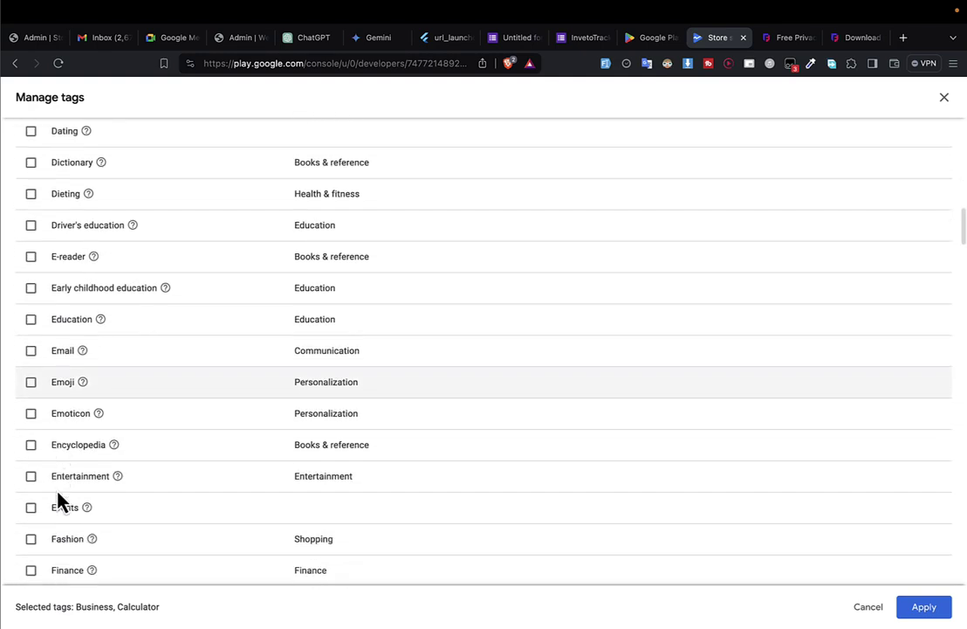
{"action": "scroll", "coordinate": [58, 500], "scroll_direction": "down", "scroll_amount": 4}
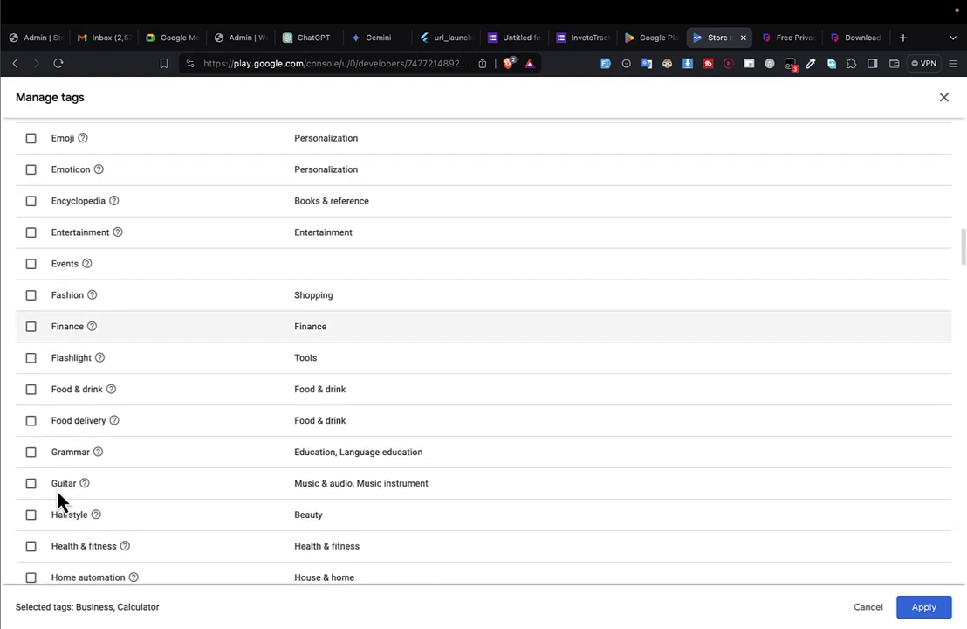
Apply the Business and Calculator tags, then enter the contact e-mail in store contact details.
{"action": "left_click", "coordinate": [945, 608]}
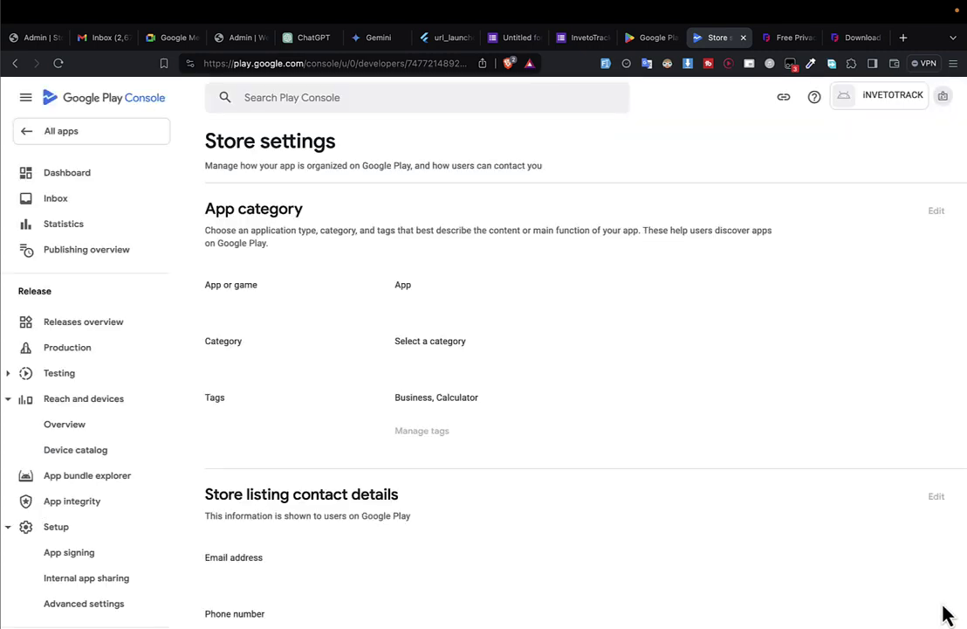
{"action": "scroll", "coordinate": [653, 447], "scroll_direction": "down", "scroll_amount": 1}
{"action": "scroll", "coordinate": [653, 447], "scroll_direction": "down", "scroll_amount": 3}
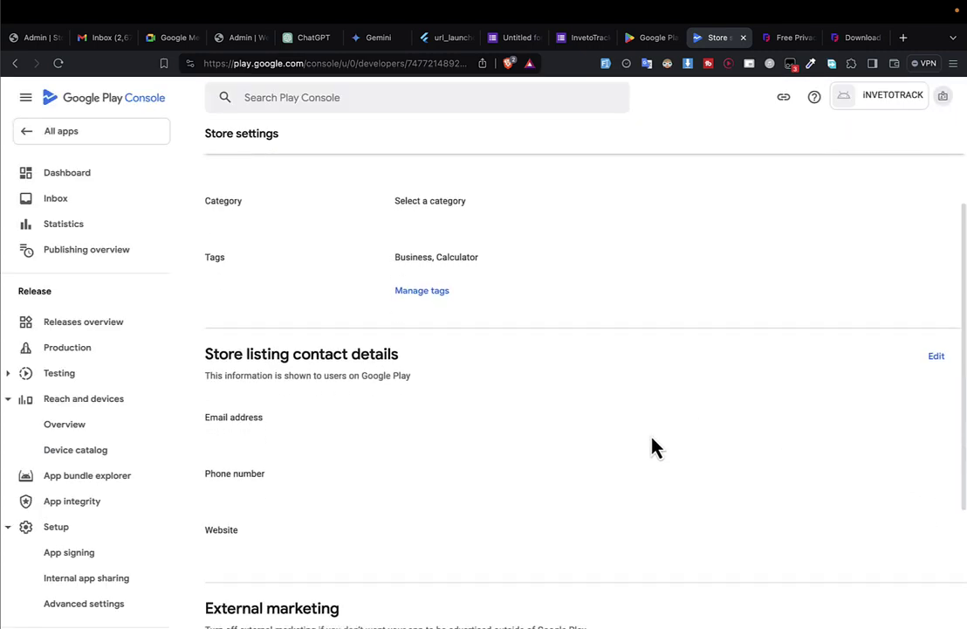
{"action": "left_click", "coordinate": [937, 356]}
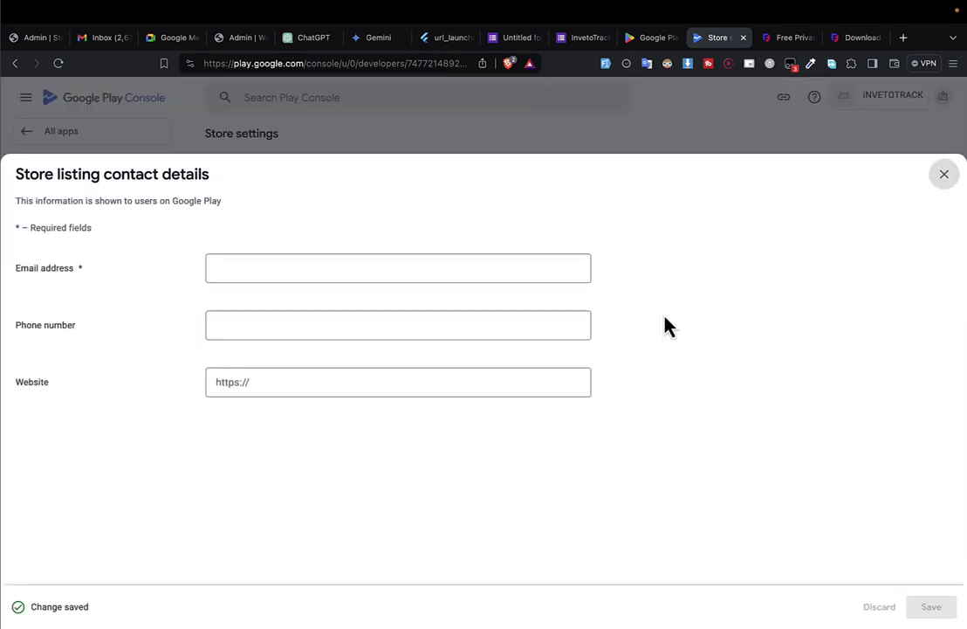
{"action": "left_click", "coordinate": [257, 272]}
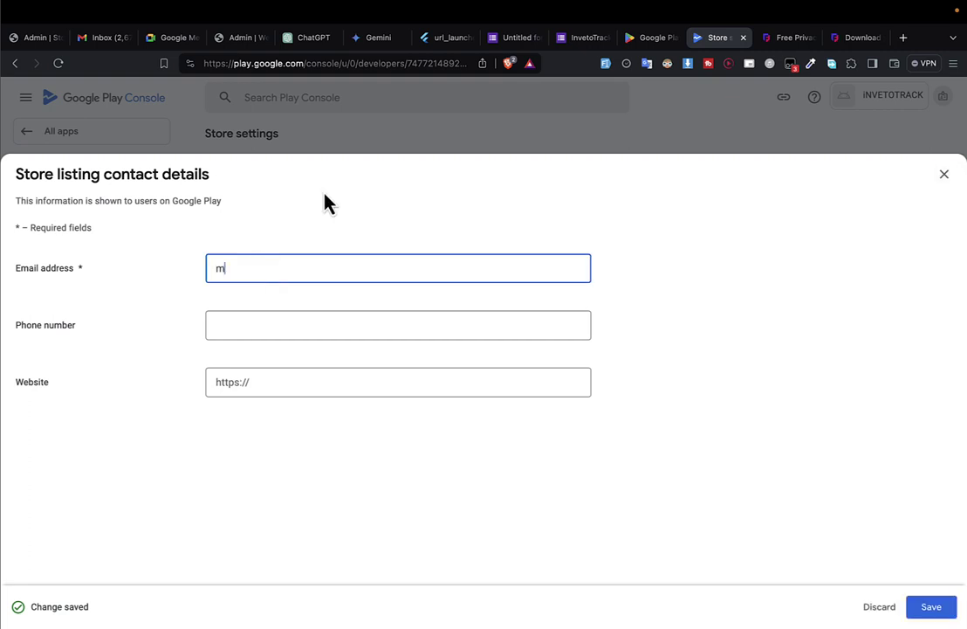
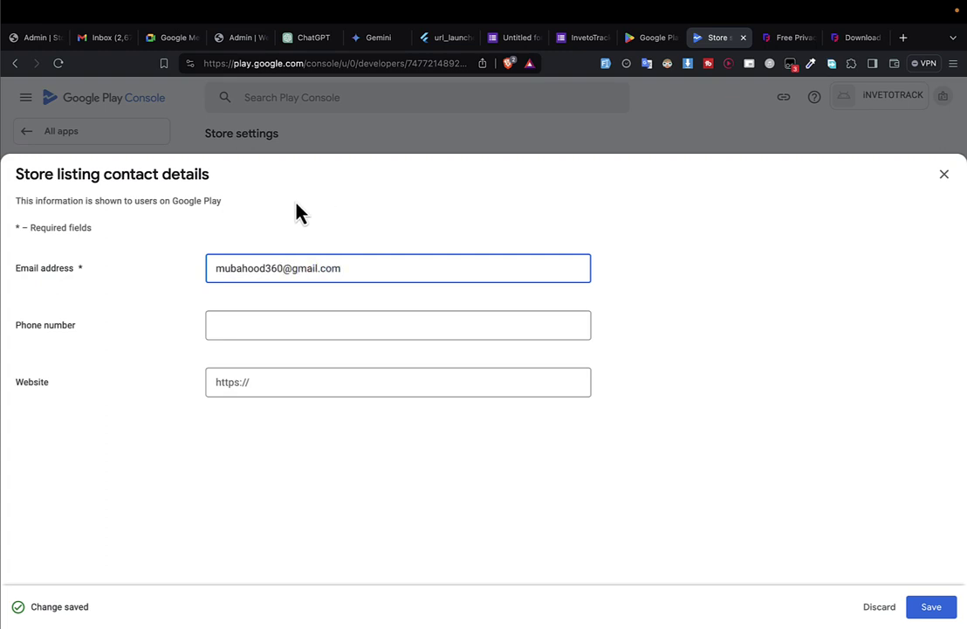
{"action": "left_click", "coordinate": [259, 305]}
Save the contact details, remove the extra 7 from the phone number, and save again.
{"action": "left_click", "coordinate": [253, 325]}
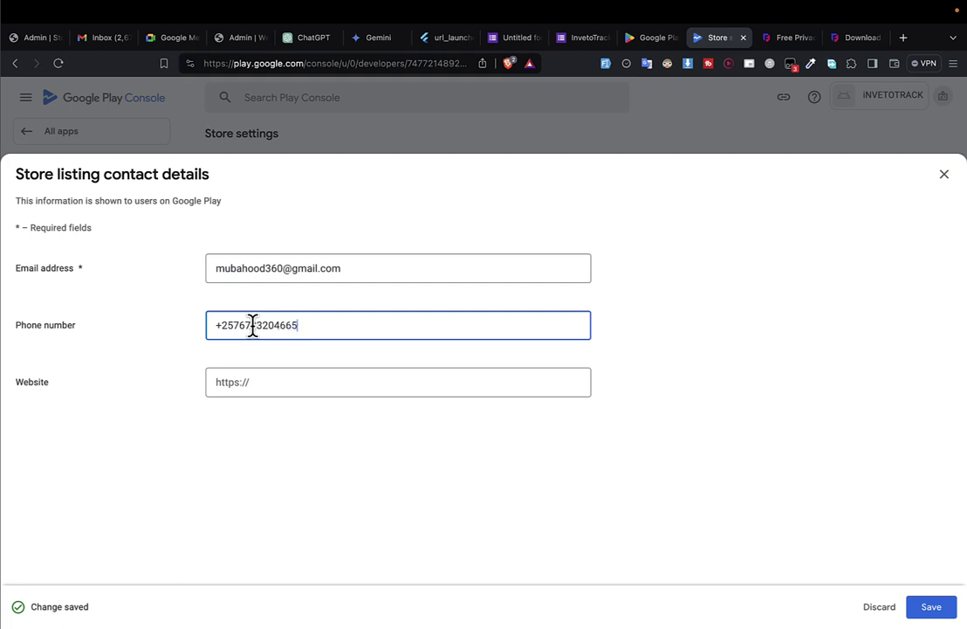
{"action": "key", "text": "Tab"}
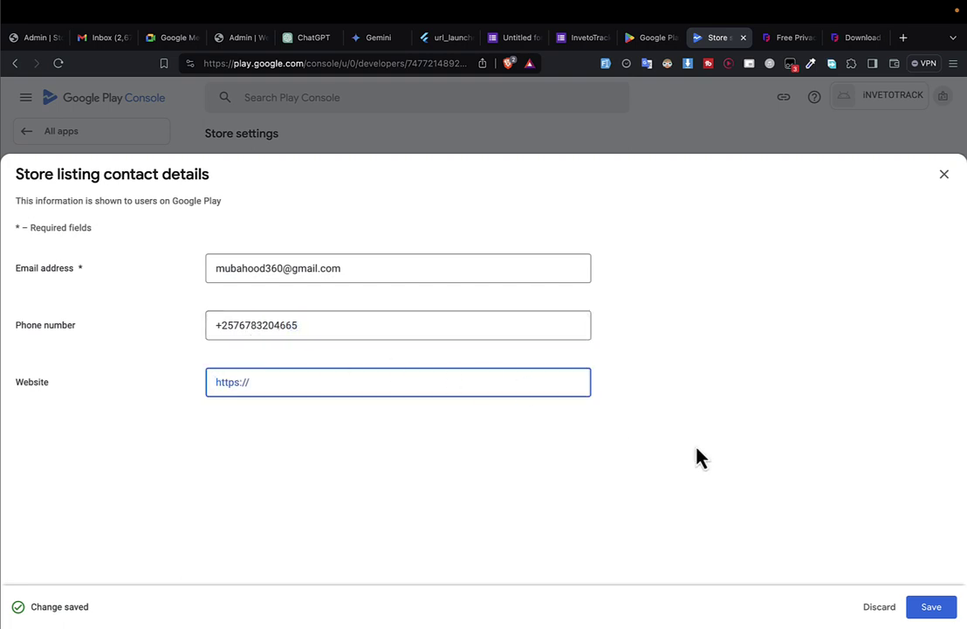
{"action": "left_click", "coordinate": [930, 609]}
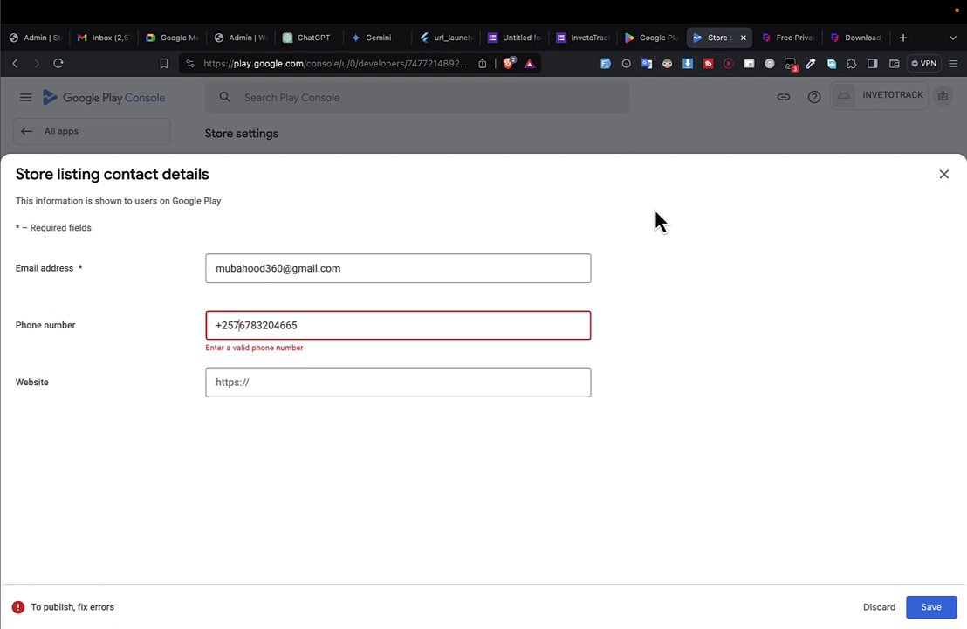
{"action": "key", "text": "Delete"}
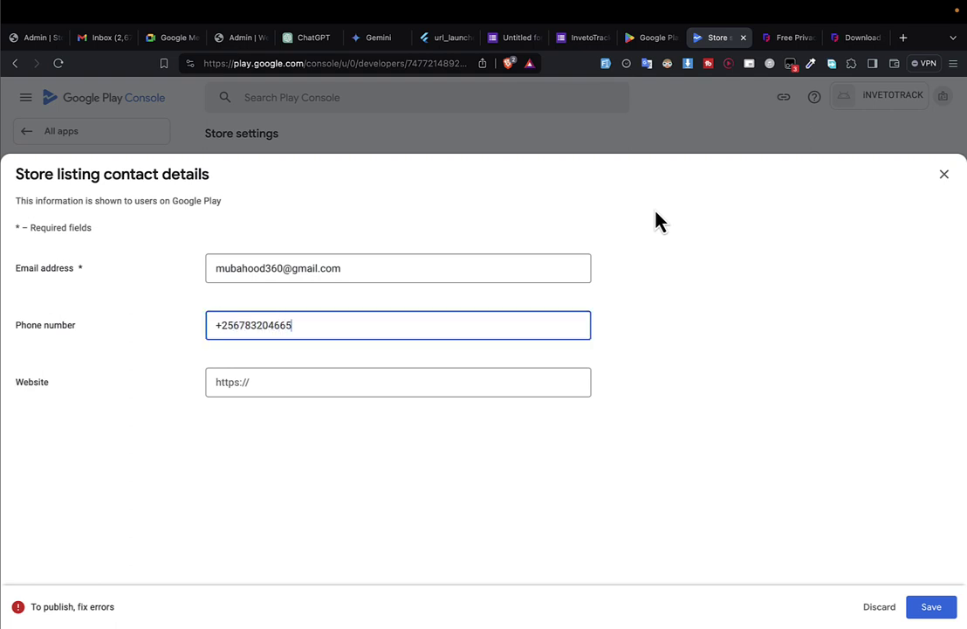
{"action": "left_click", "coordinate": [934, 609]}
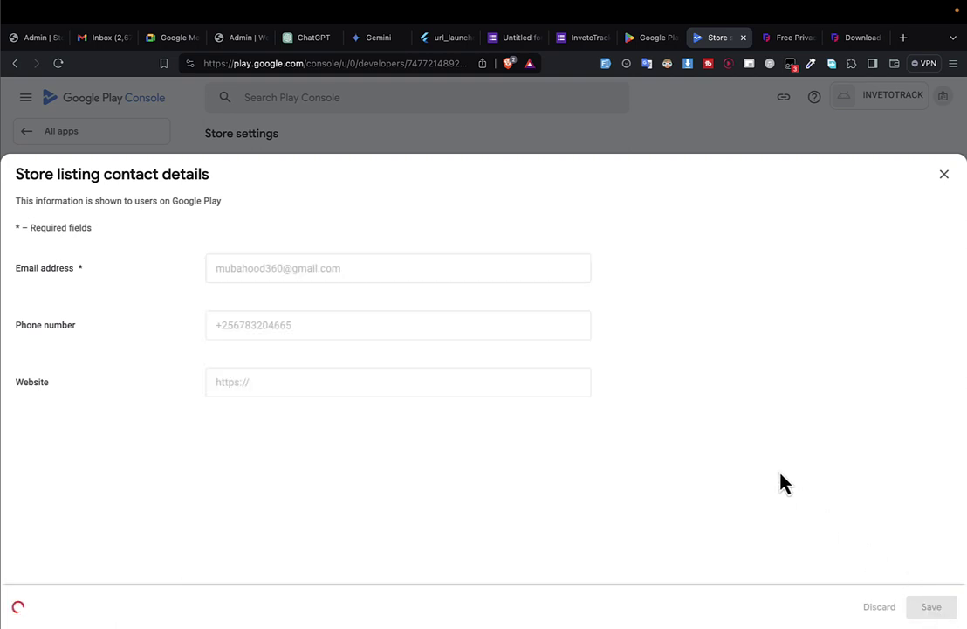
Close the contact details dialog and get back to the reloaded app Dashboard.
{"action": "left_click", "coordinate": [945, 178]}
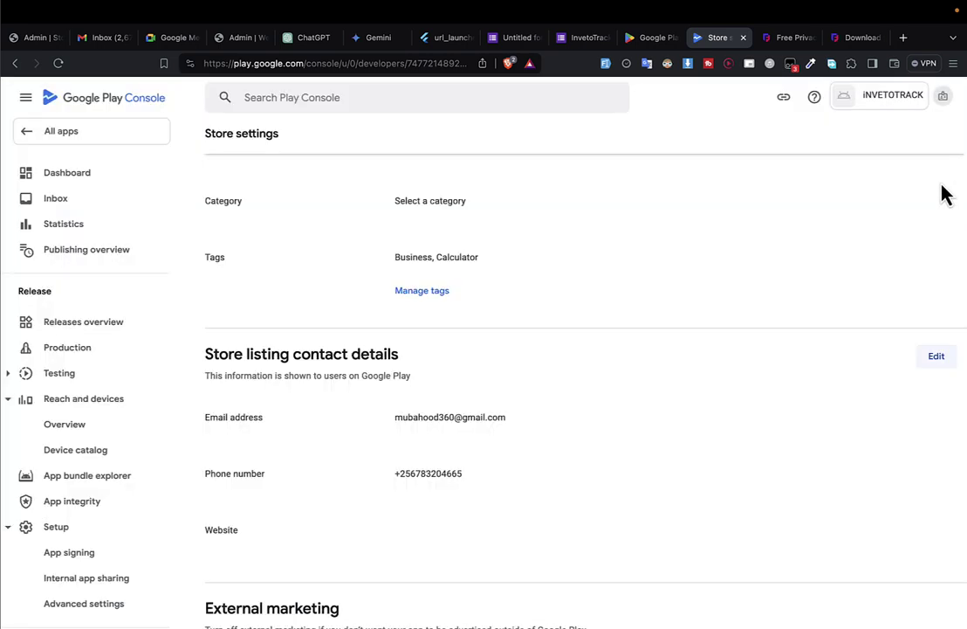
{"action": "scroll", "coordinate": [561, 383], "scroll_direction": "down", "scroll_amount": 2}
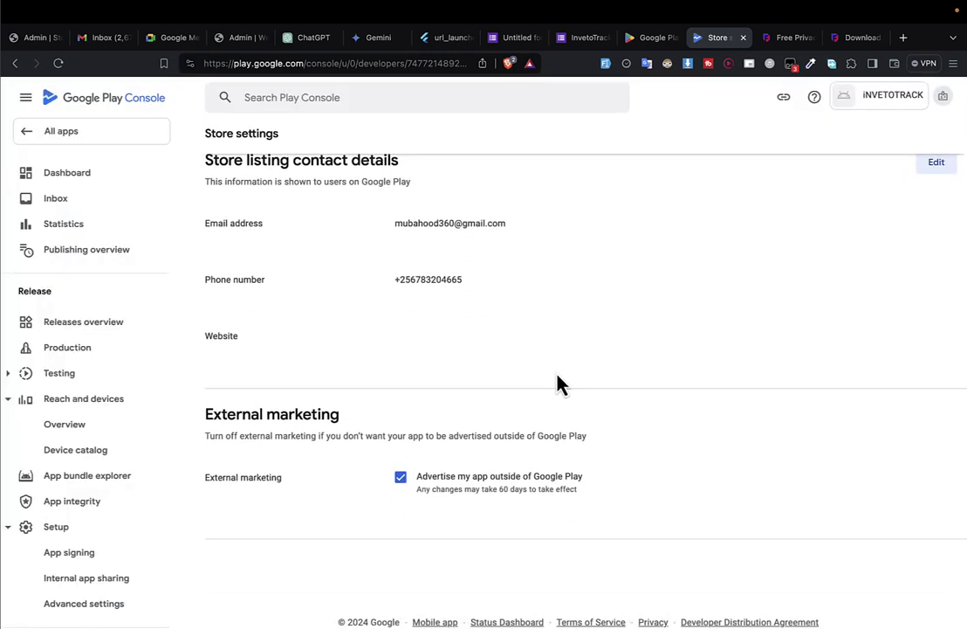
{"action": "scroll", "coordinate": [398, 484], "scroll_direction": "up", "scroll_amount": 5}
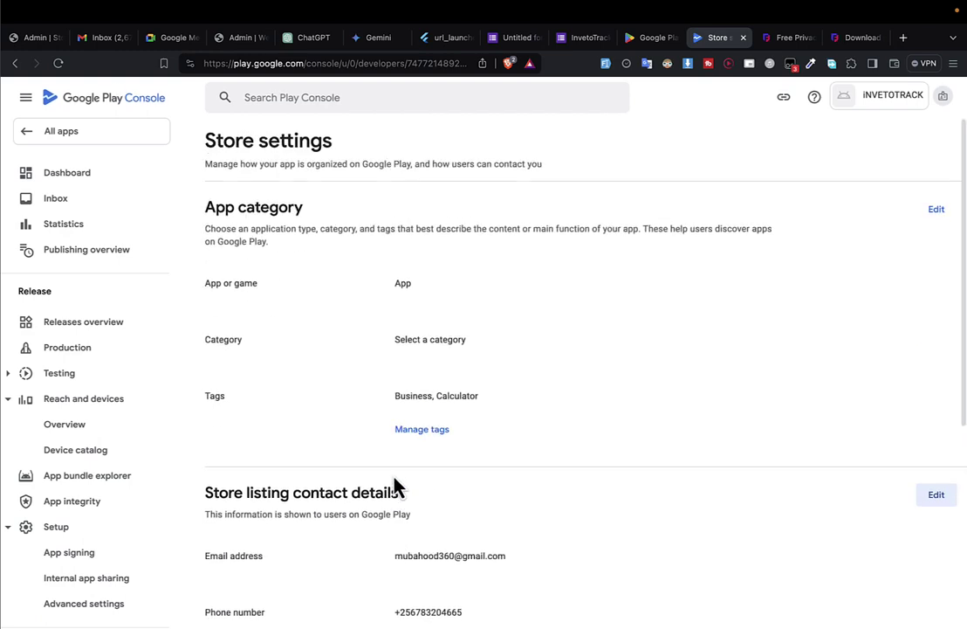
{"action": "left_click", "coordinate": [154, 157]}
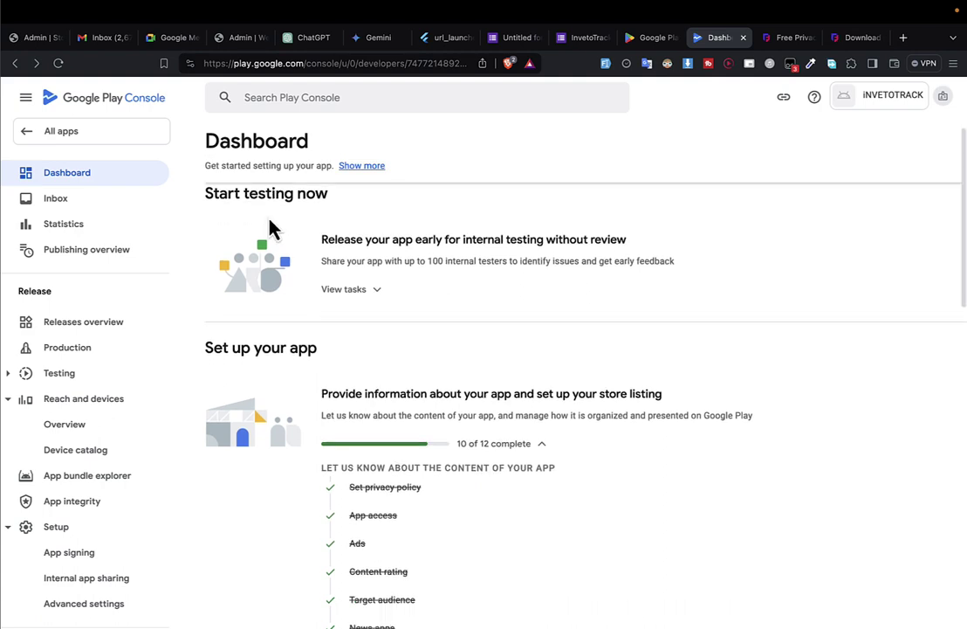
{"action": "scroll", "coordinate": [273, 229], "scroll_direction": "down", "scroll_amount": 4}
{"action": "scroll", "coordinate": [401, 397], "scroll_direction": "down", "scroll_amount": 2}
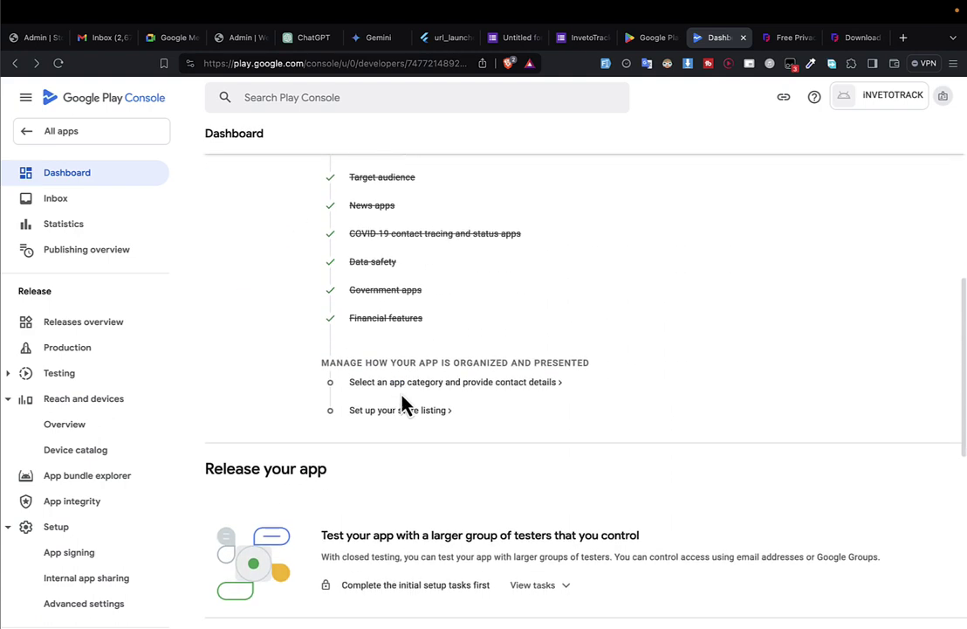
{"action": "left_click", "coordinate": [59, 63]}
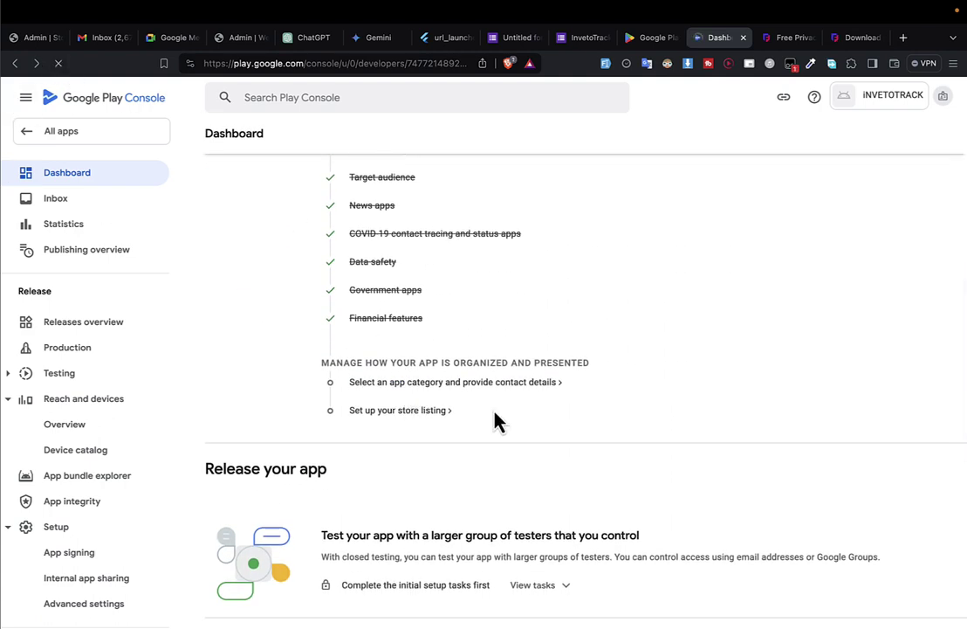
{"action": "scroll", "coordinate": [473, 441], "scroll_direction": "down", "scroll_amount": 6}
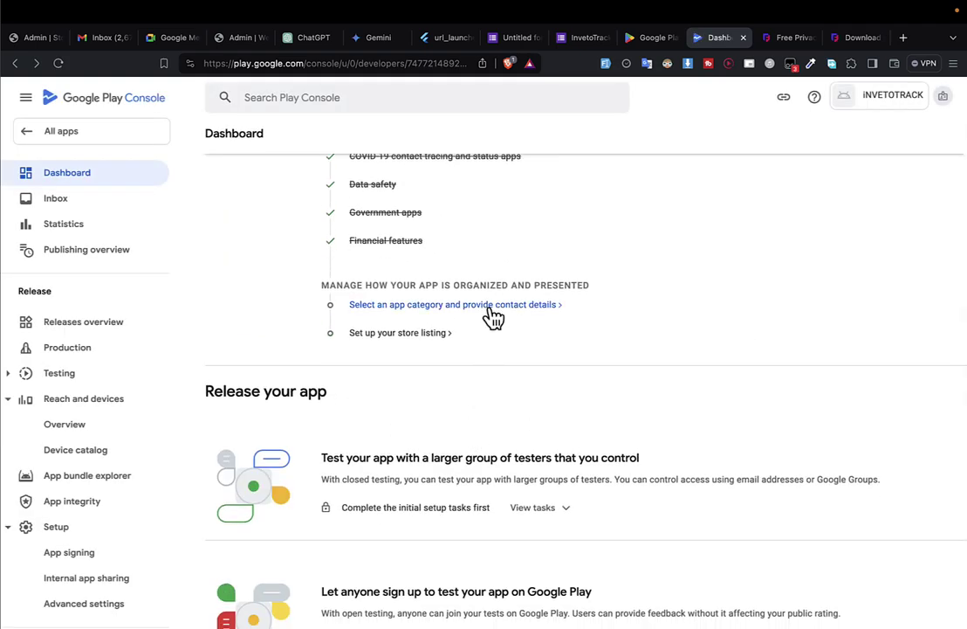
{"action": "left_click", "coordinate": [494, 310]}
{"action": "scroll", "coordinate": [762, 366], "scroll_direction": "down", "scroll_amount": 5}
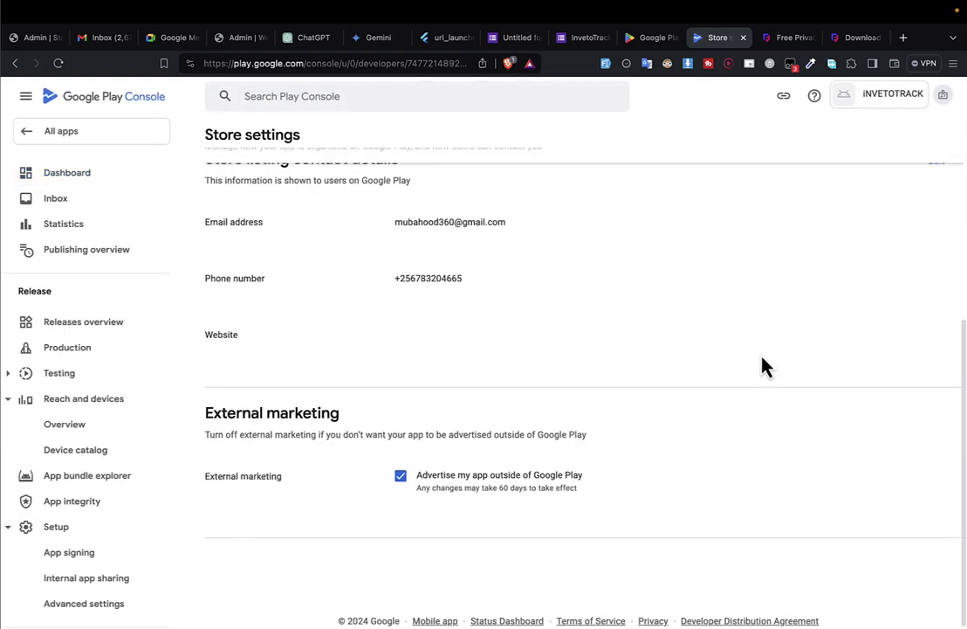
{"action": "key", "text": "super+bracketleft"}
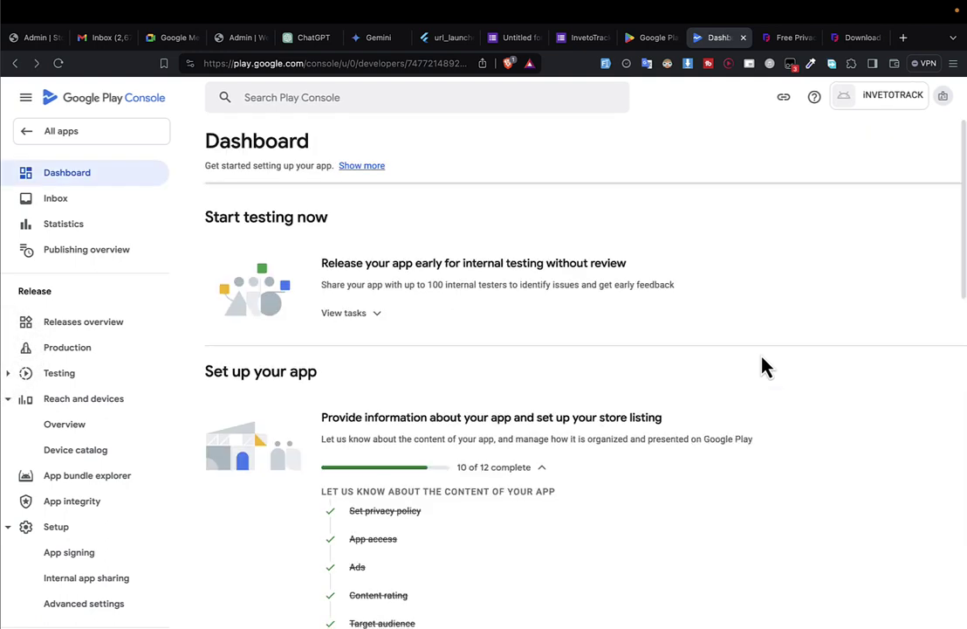
Open the Main store listing, select the app name iNVETOTRACK, and switch to Gemini.
{"action": "scroll", "coordinate": [762, 366], "scroll_direction": "down", "scroll_amount": 5}
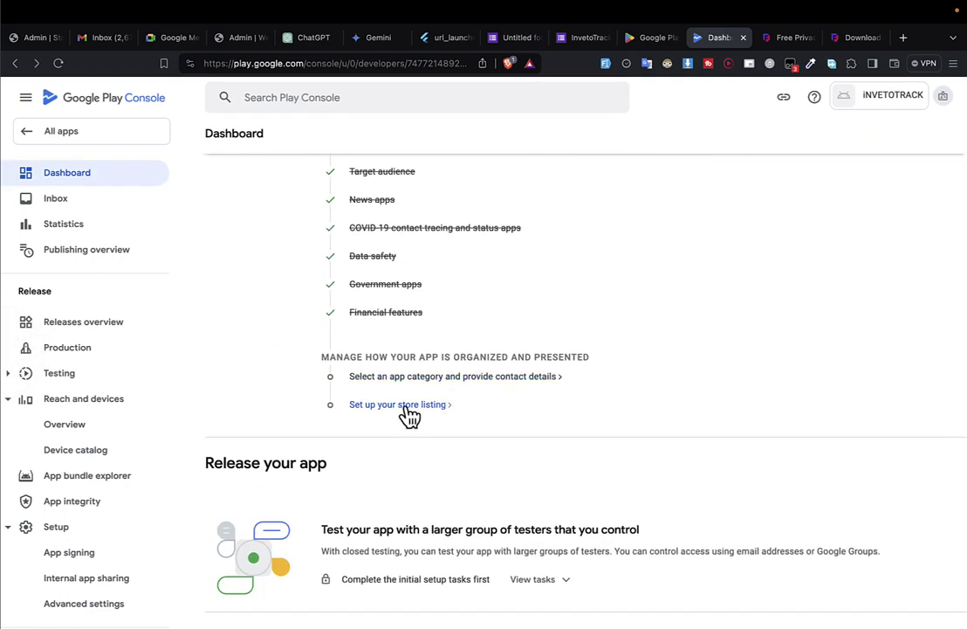
{"action": "left_click", "coordinate": [408, 418]}
{"action": "left_click", "coordinate": [416, 400]}
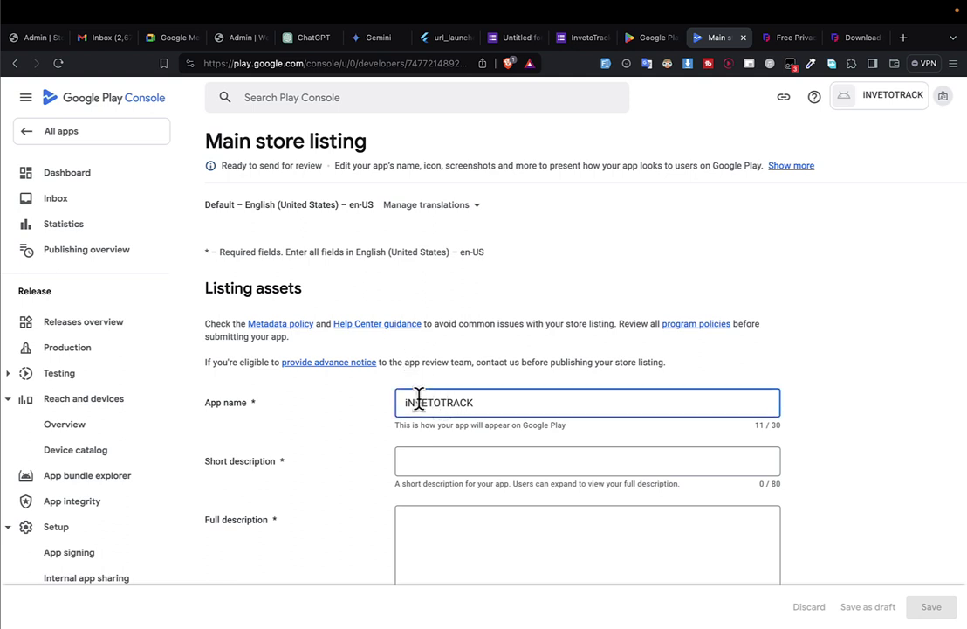
{"action": "scroll", "coordinate": [420, 402], "scroll_direction": "down", "scroll_amount": 2}
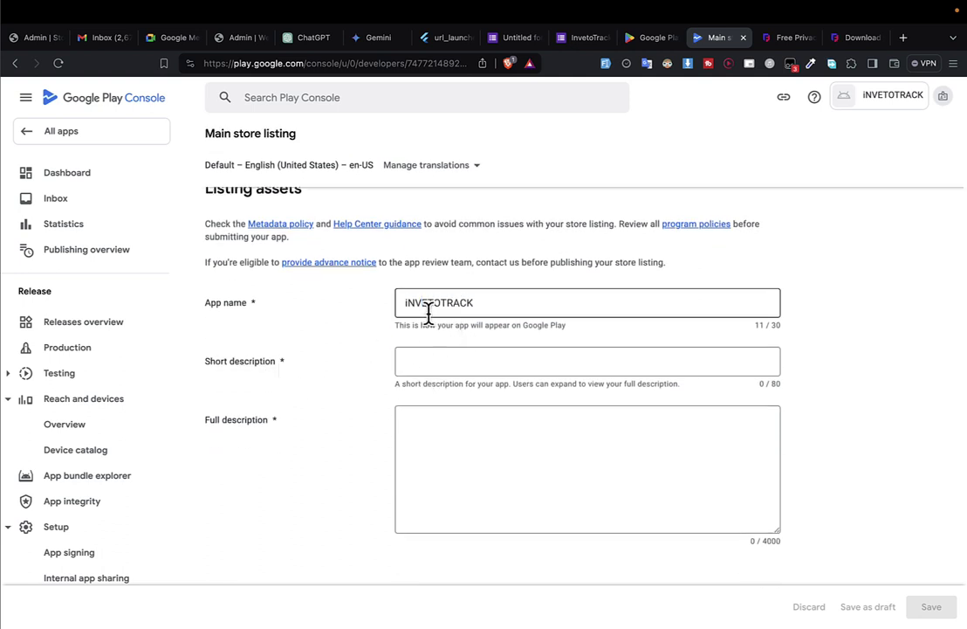
{"action": "double_click", "coordinate": [431, 302]}
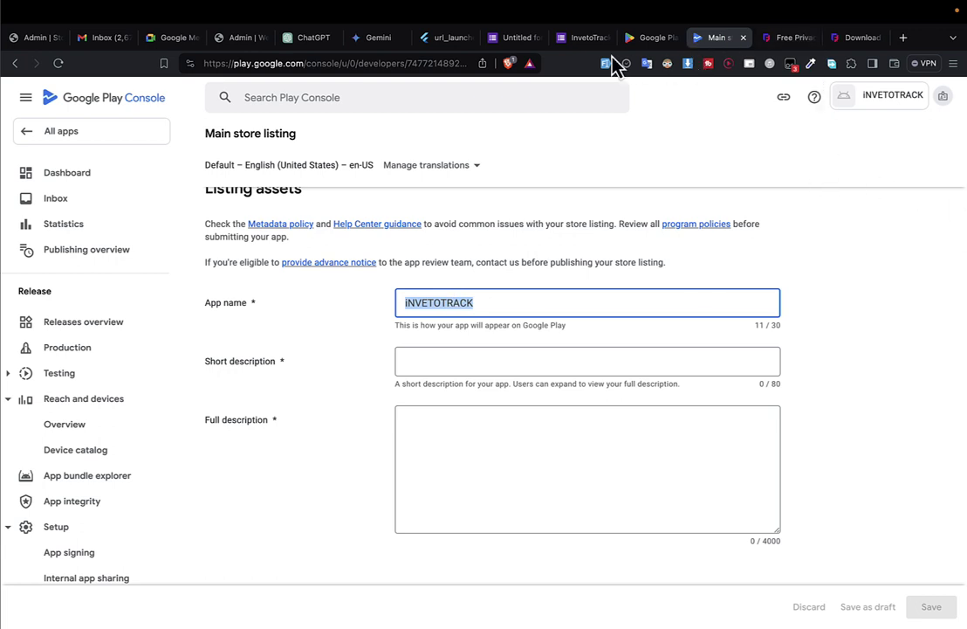
{"action": "left_click_drag", "start_coordinate": [378, 39], "coordinate": [696, 44]}
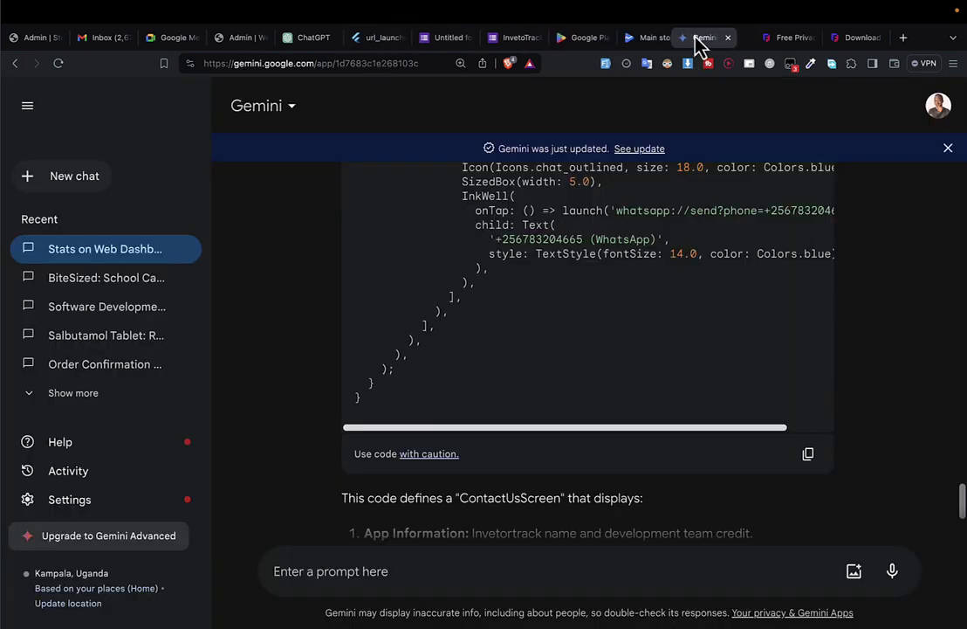
Ask Gemini for a sentence under 80 characters that describes the app.
{"action": "left_click", "coordinate": [385, 570]}
{"action": "type", "text": "create less than 80 desc"}
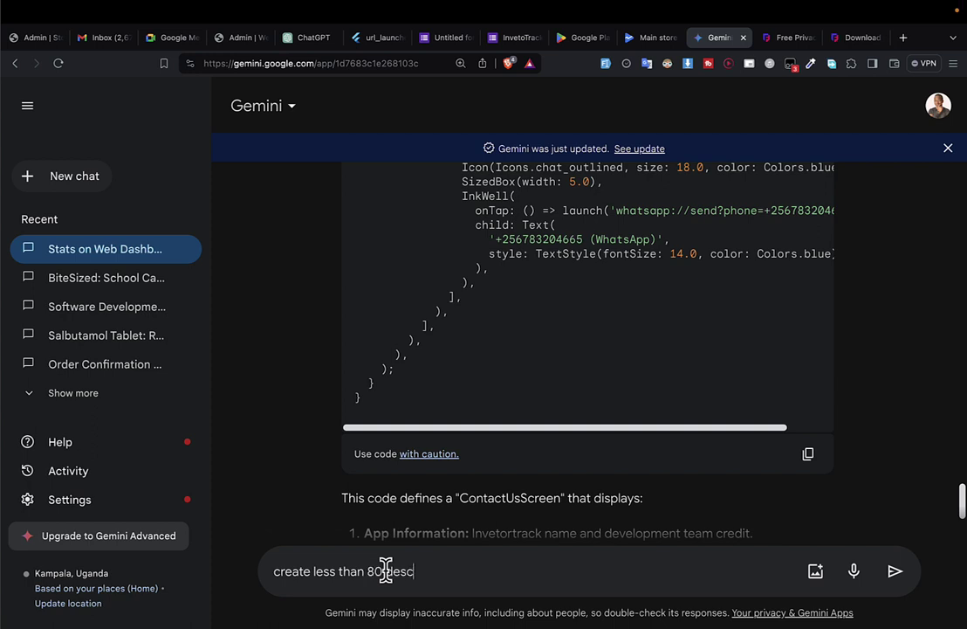
{"action": "key", "text": "BackSpace"}
{"action": "key", "text": "BackSpace"}
{"action": "key", "text": "BackSpace"}
{"action": "key", "text": "BackSpace"}
{"action": "key", "text": "BackSpace"}
{"action": "key", "text": "BackSpace"}
{"action": "type", "text": "that"}
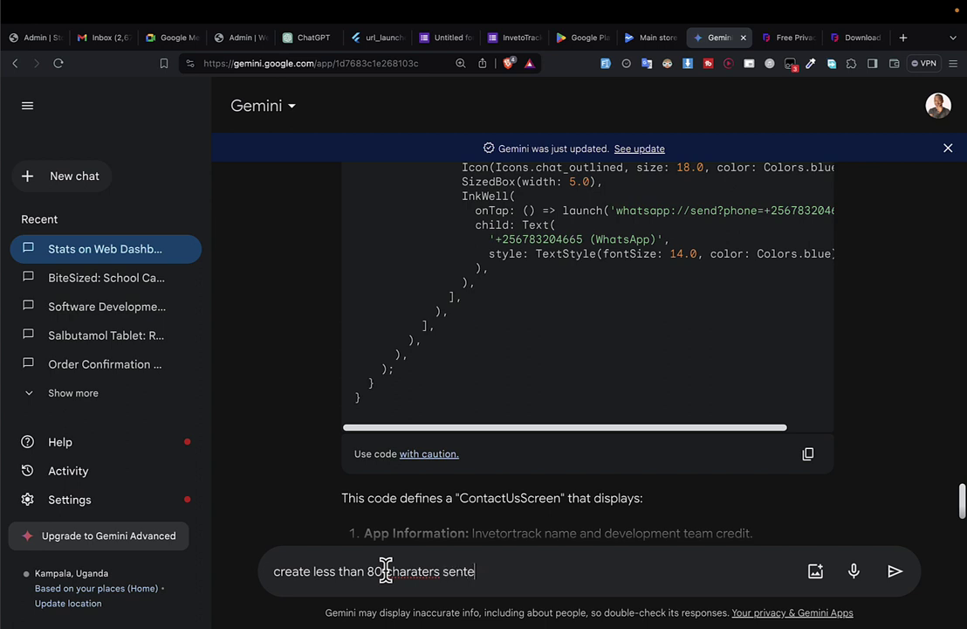
{"action": "type", "text": "nce that desc"}
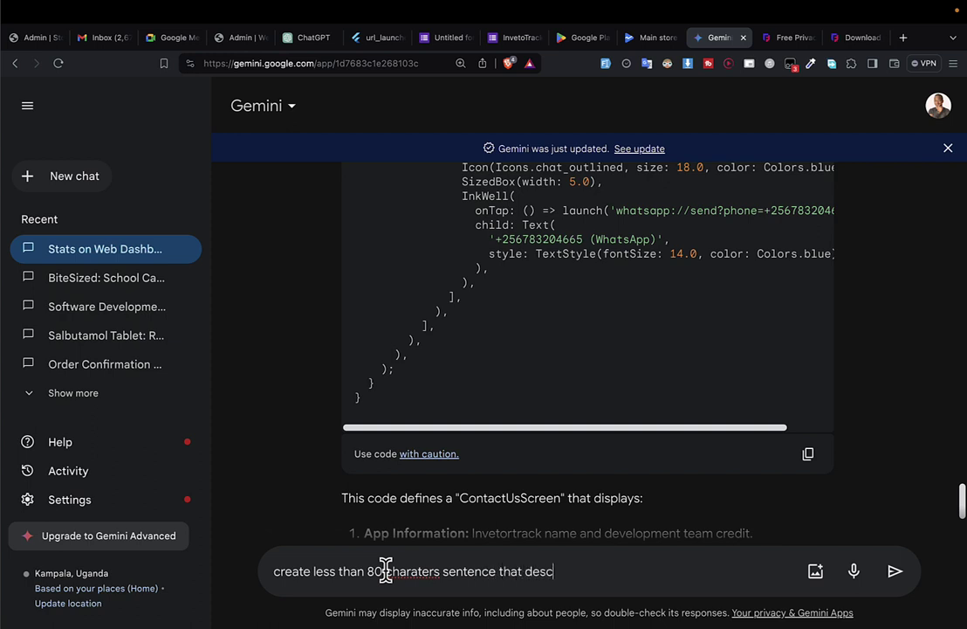
{"action": "type", "text": "ribes the app"}
{"action": "key", "text": "Return"}
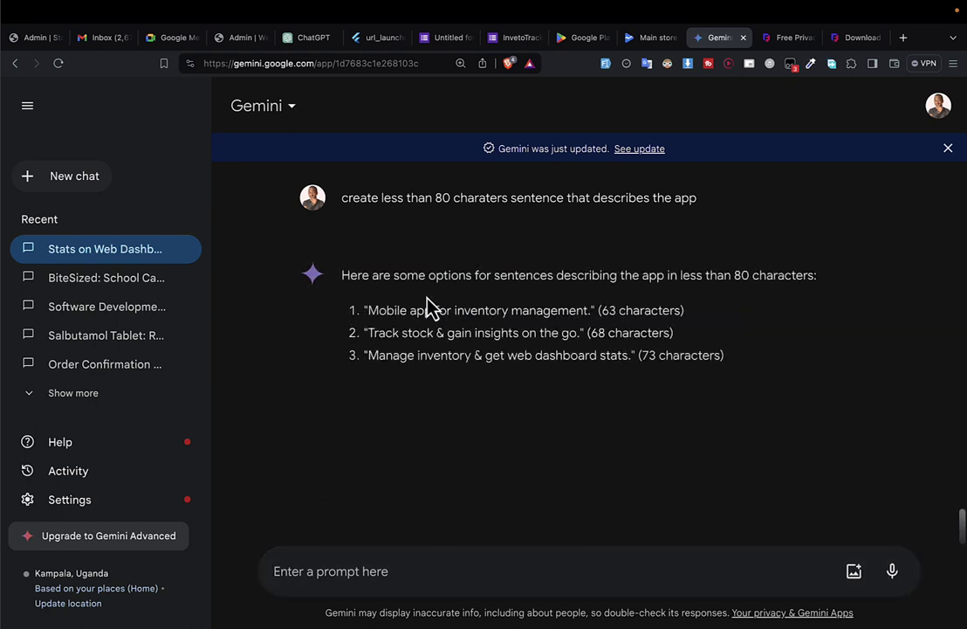
Select Gemini's first suggested description and go back to the Main store listing.
{"action": "left_click_drag", "start_coordinate": [369, 310], "coordinate": [565, 307]}
{"action": "left_click_drag", "start_coordinate": [575, 310], "coordinate": [591, 310]}
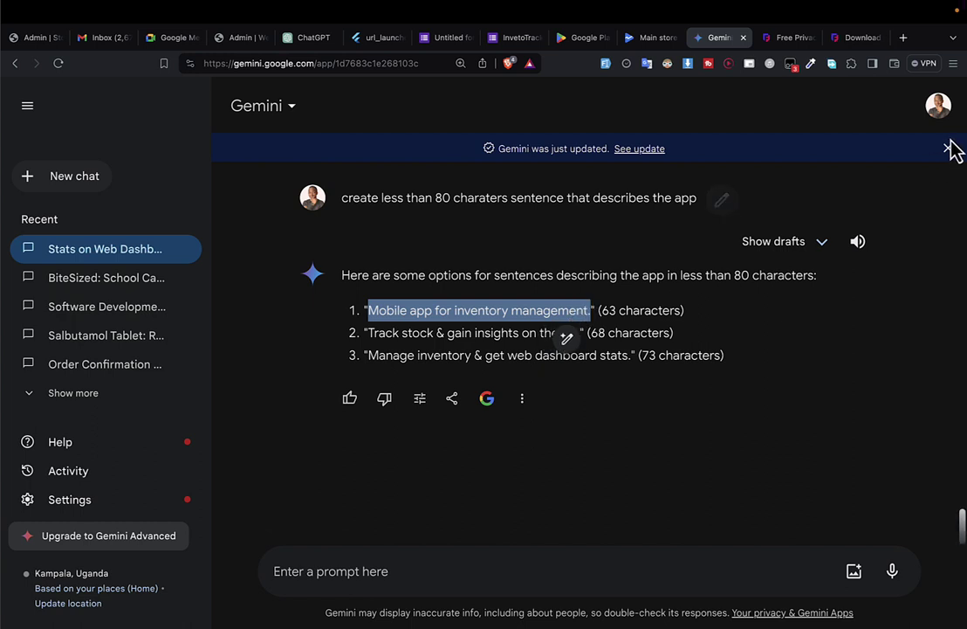
{"action": "key", "text": "ctrl+shift+Tab"}
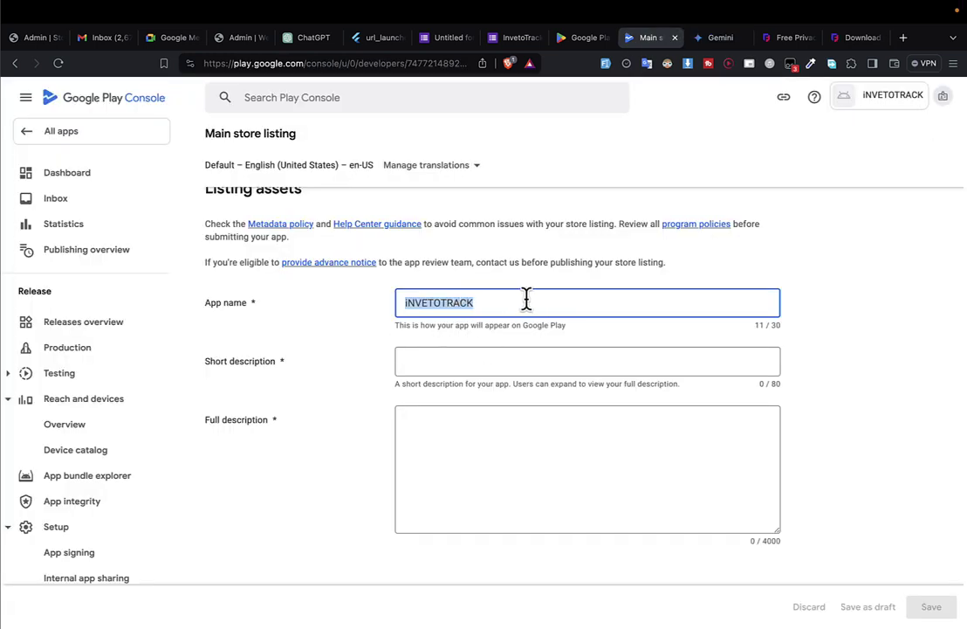
Paste 'Mobile app for inventory management' as the short description, removing the trailing period.
{"action": "left_click", "coordinate": [476, 363]}
{"action": "type", "text": "Mobile app for inventory management."}
{"action": "key", "text": "BackSpace"}
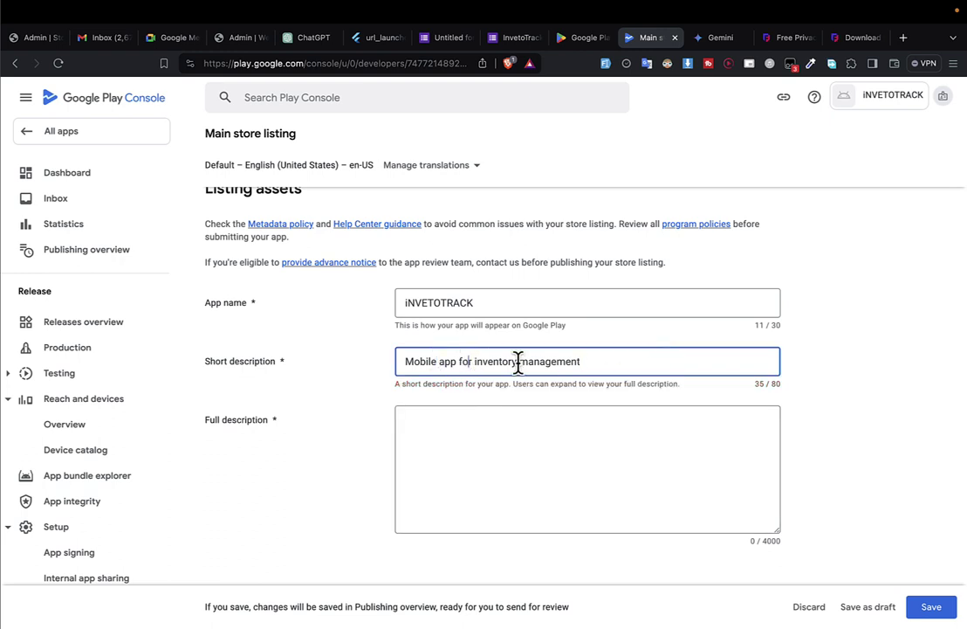
{"action": "left_click", "coordinate": [516, 466]}
{"action": "scroll", "coordinate": [516, 466], "scroll_direction": "down", "scroll_amount": 2}
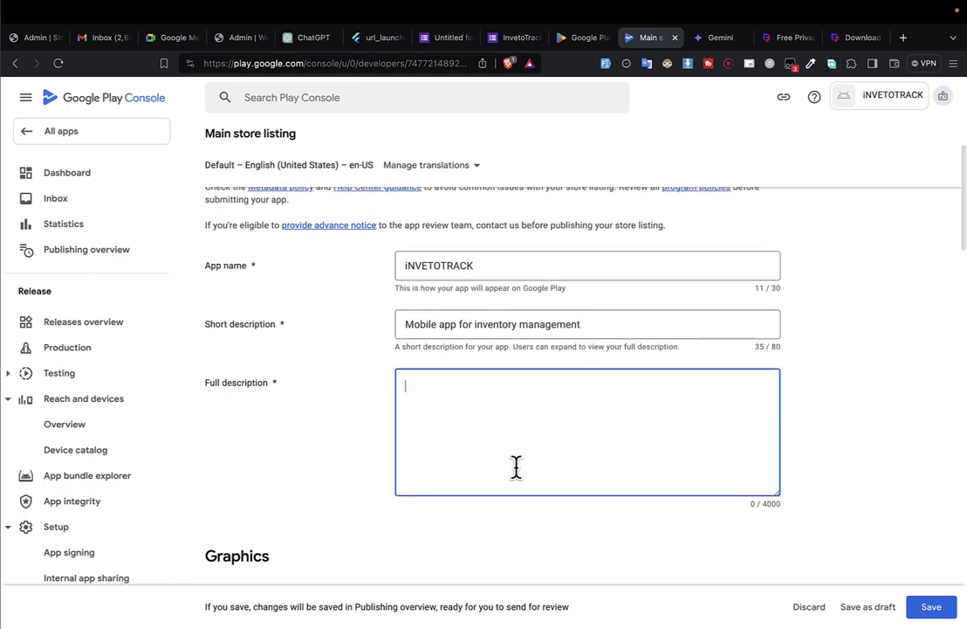
Return to the Gemini chat and begin writing a new prompt.
{"action": "key", "text": "ctrl+Tab"}
{"action": "left_click", "coordinate": [367, 592]}
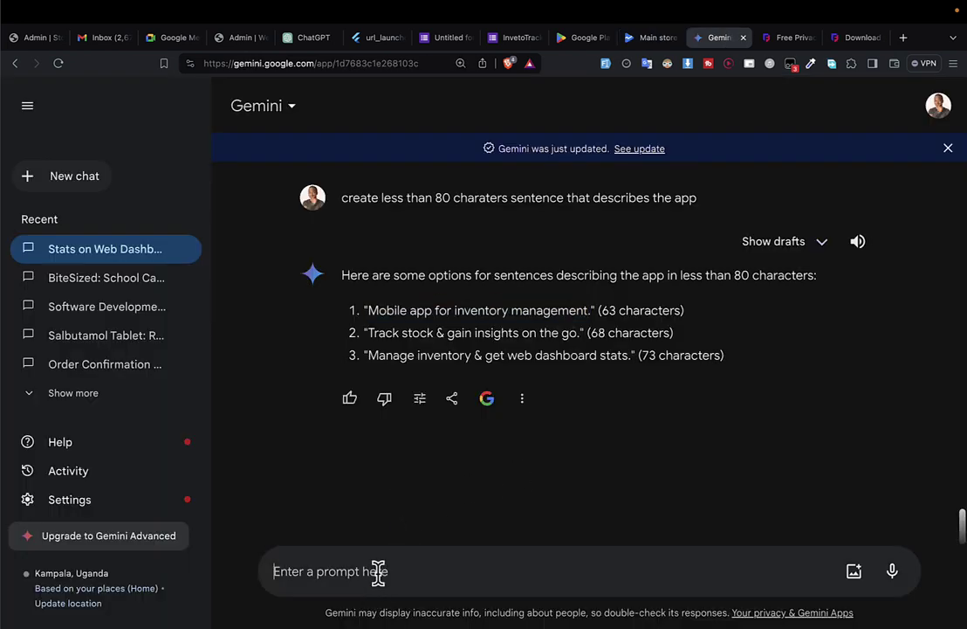
{"action": "key", "text": "ctrl+shift+Tab"}
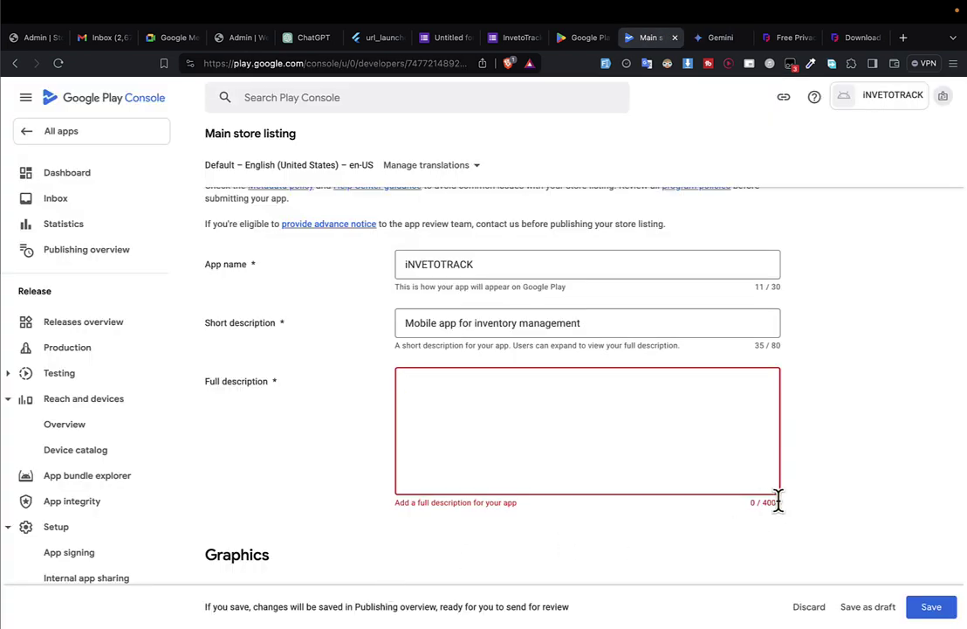
{"action": "key", "text": "ctrl+Tab"}
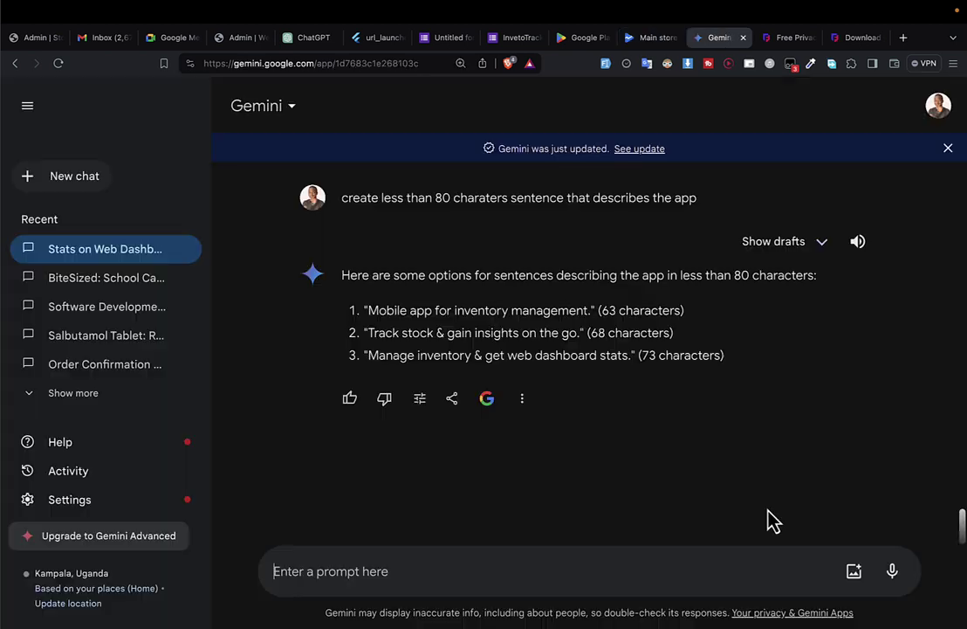
{"action": "left_click", "coordinate": [395, 566]}
{"action": "type", "text": "c"}
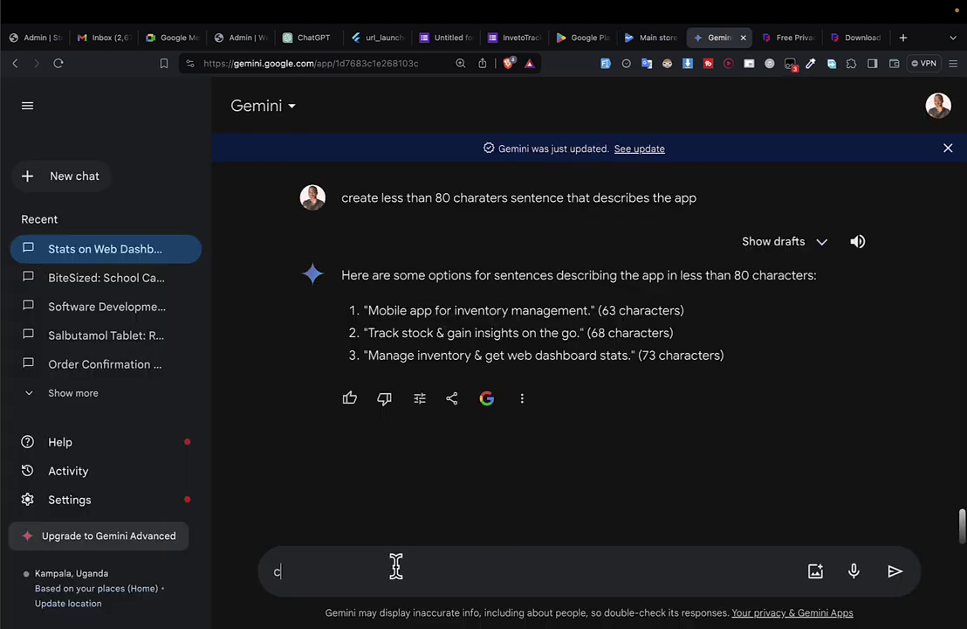
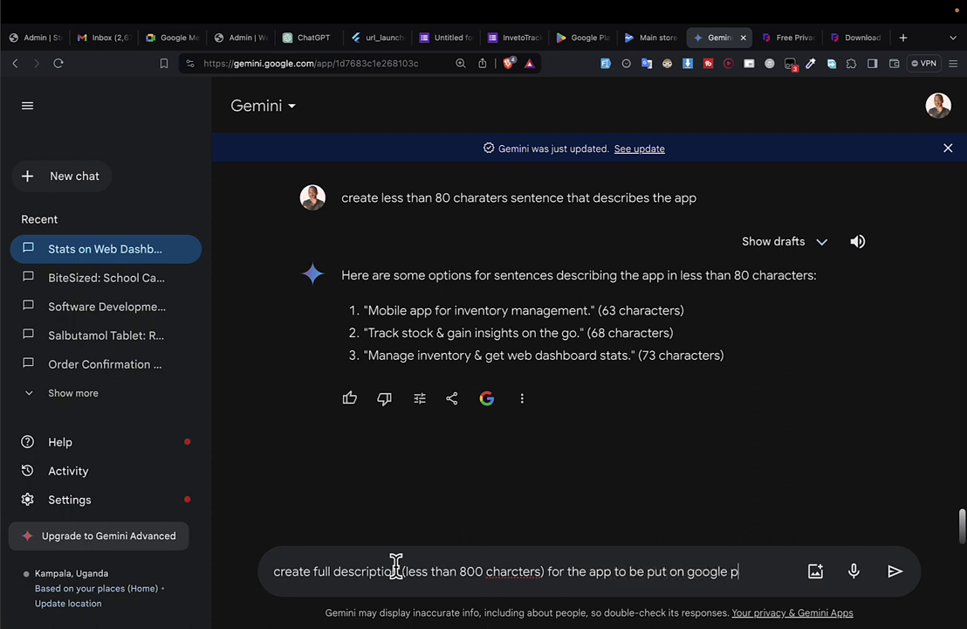
Send Gemini the prompt for a full Invetortrack Play Store description under 800 characters.
{"action": "type", "text": "e"}
{"action": "key", "text": "Return"}
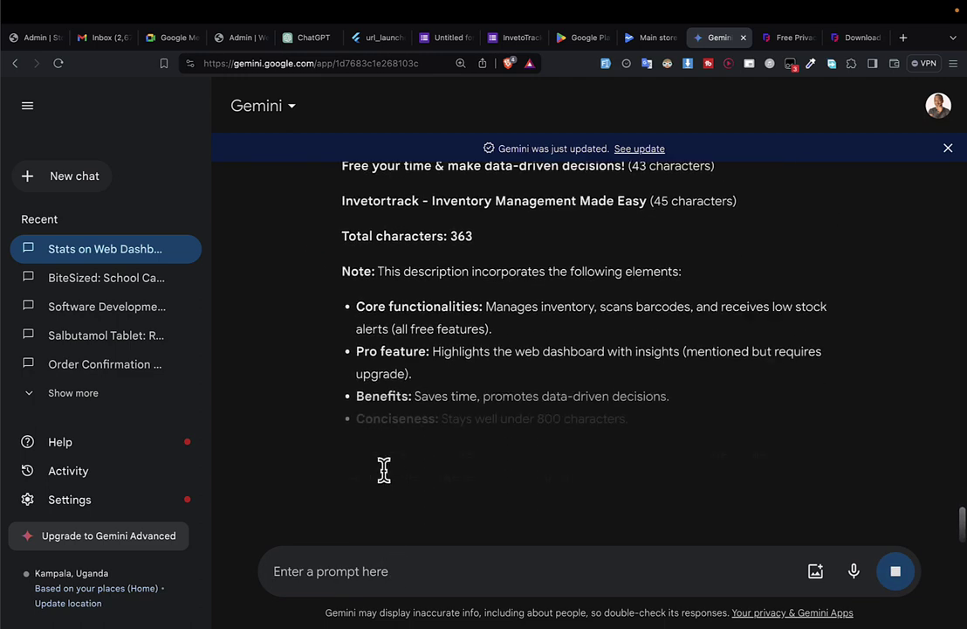
{"action": "scroll", "coordinate": [389, 483], "scroll_direction": "down", "scroll_amount": 5}
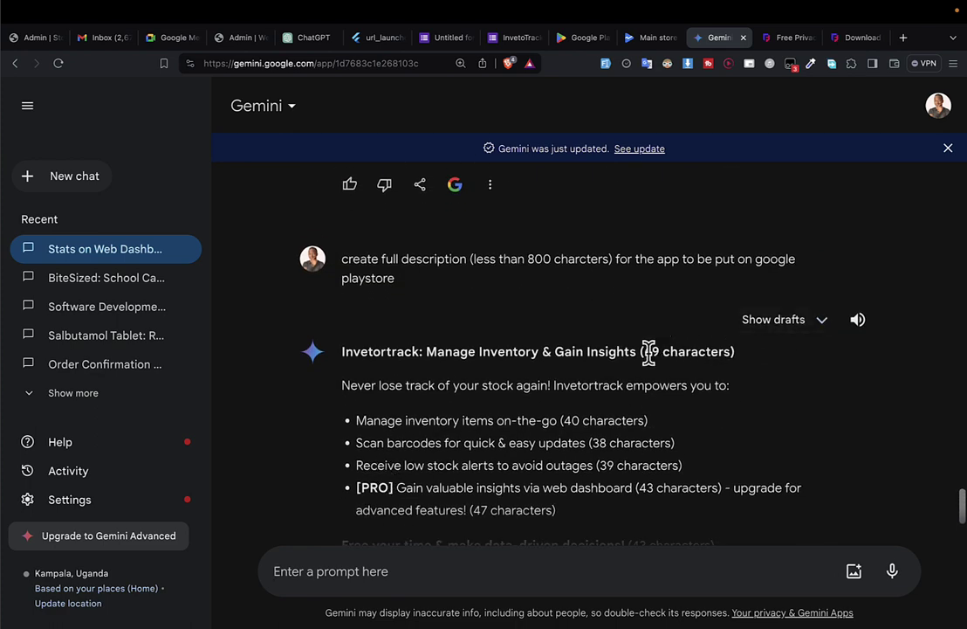
{"action": "key", "text": "ctrl+shift+Tab"}
{"action": "key", "text": "ctrl+Tab"}
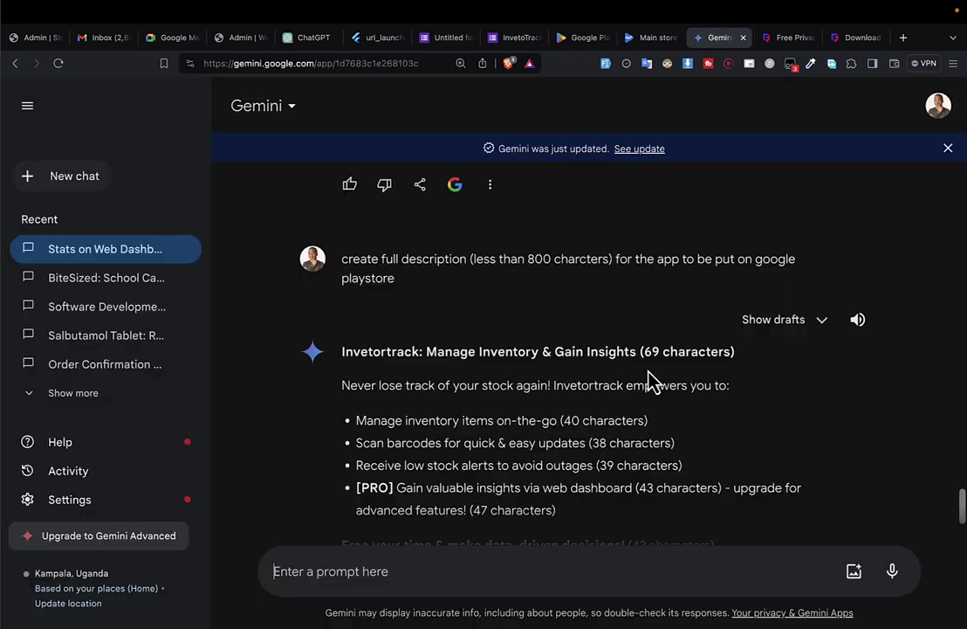
{"action": "scroll", "coordinate": [650, 381], "scroll_direction": "down", "scroll_amount": 4}
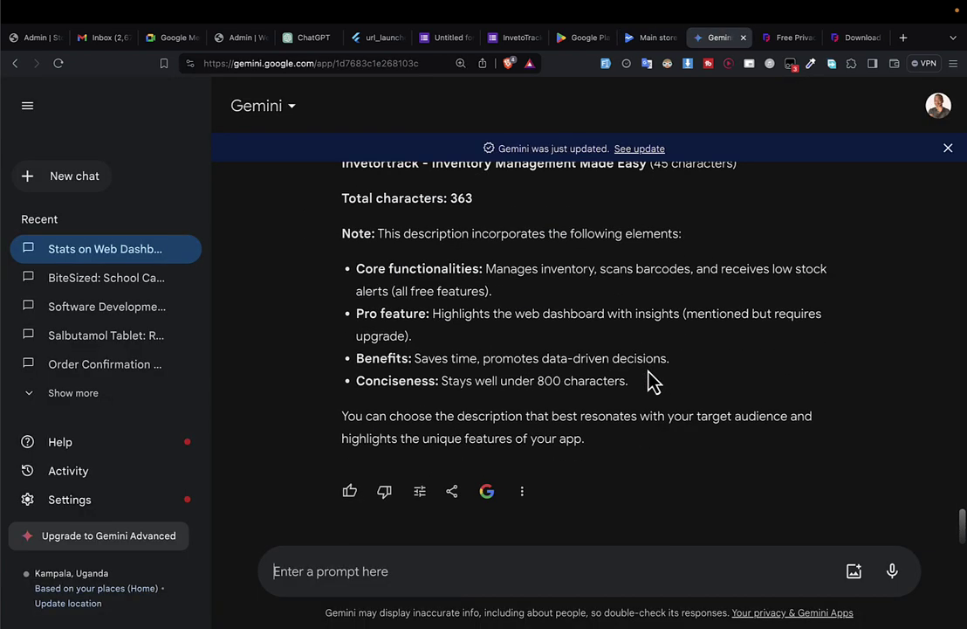
Read through Gemini's generated full description reply.
{"action": "left_click_drag", "start_coordinate": [593, 446], "coordinate": [402, 531]}
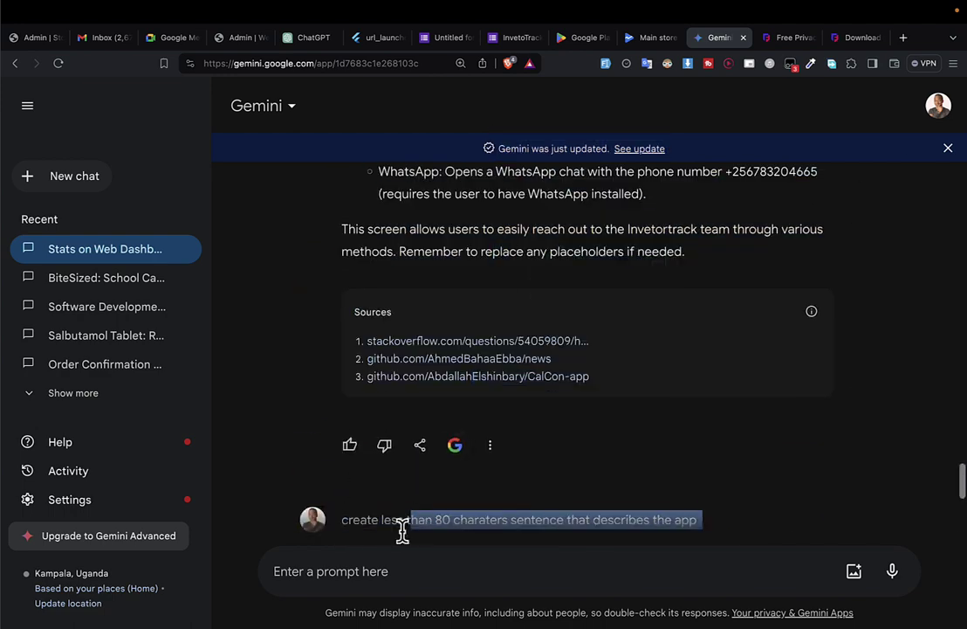
{"action": "left_click", "coordinate": [402, 531]}
{"action": "scroll", "coordinate": [391, 223], "scroll_direction": "down", "scroll_amount": 10}
{"action": "scroll", "coordinate": [397, 183], "scroll_direction": "up", "scroll_amount": 1}
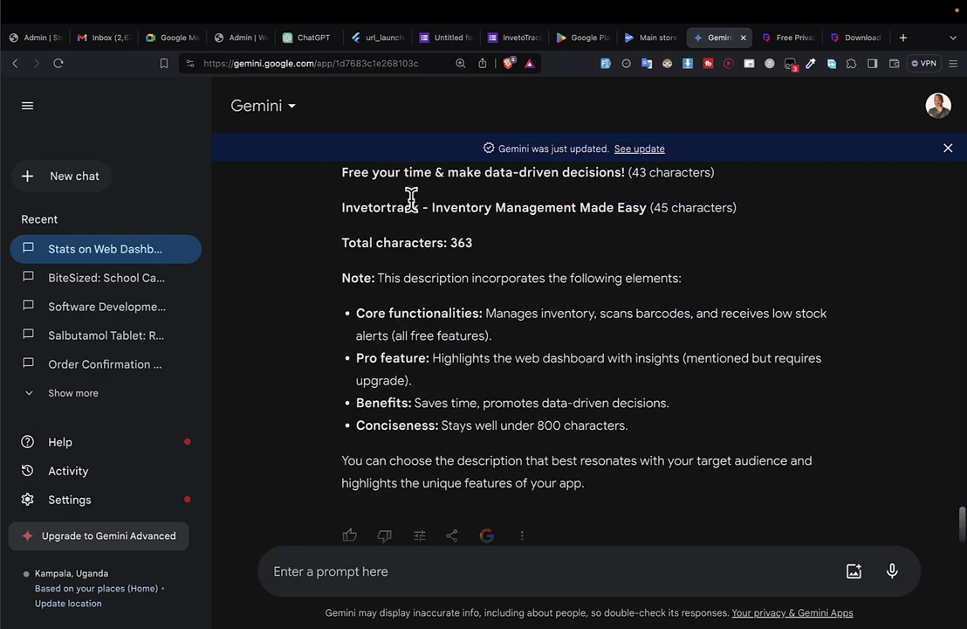
{"action": "scroll", "coordinate": [410, 202], "scroll_direction": "up", "scroll_amount": 4}
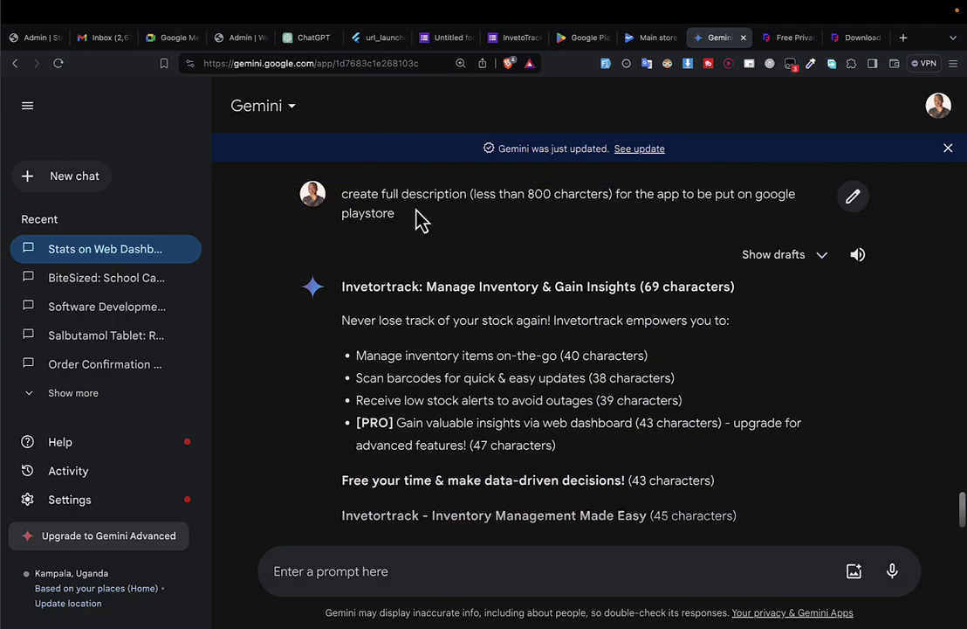
{"action": "scroll", "coordinate": [417, 219], "scroll_direction": "down", "scroll_amount": 1}
{"action": "scroll", "coordinate": [417, 218], "scroll_direction": "up", "scroll_amount": 2}
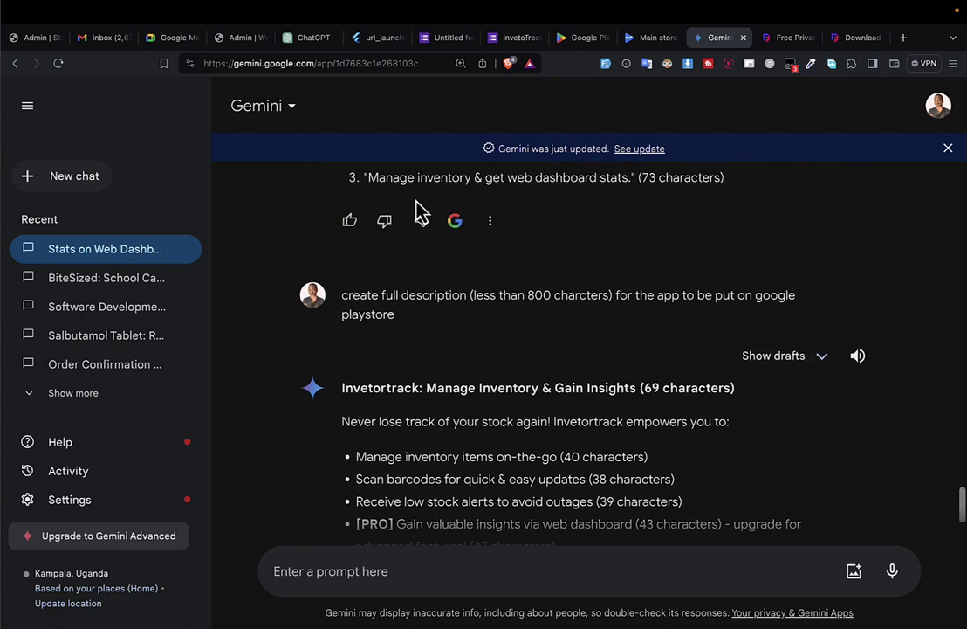
{"action": "scroll", "coordinate": [416, 203], "scroll_direction": "down", "scroll_amount": 2}
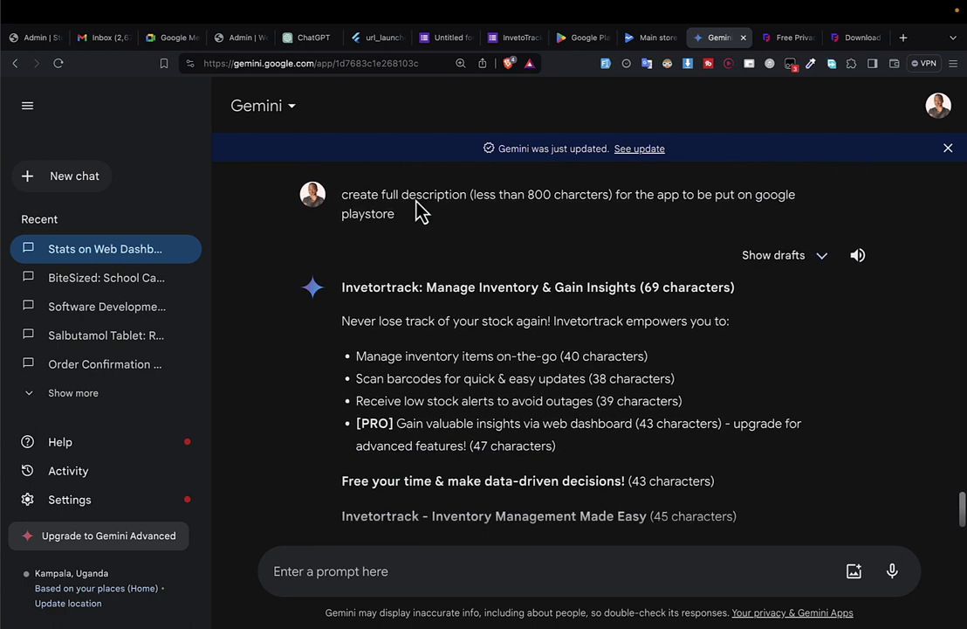
{"action": "scroll", "coordinate": [419, 210], "scroll_direction": "down", "scroll_amount": 1}
{"action": "scroll", "coordinate": [410, 367], "scroll_direction": "down", "scroll_amount": 6}
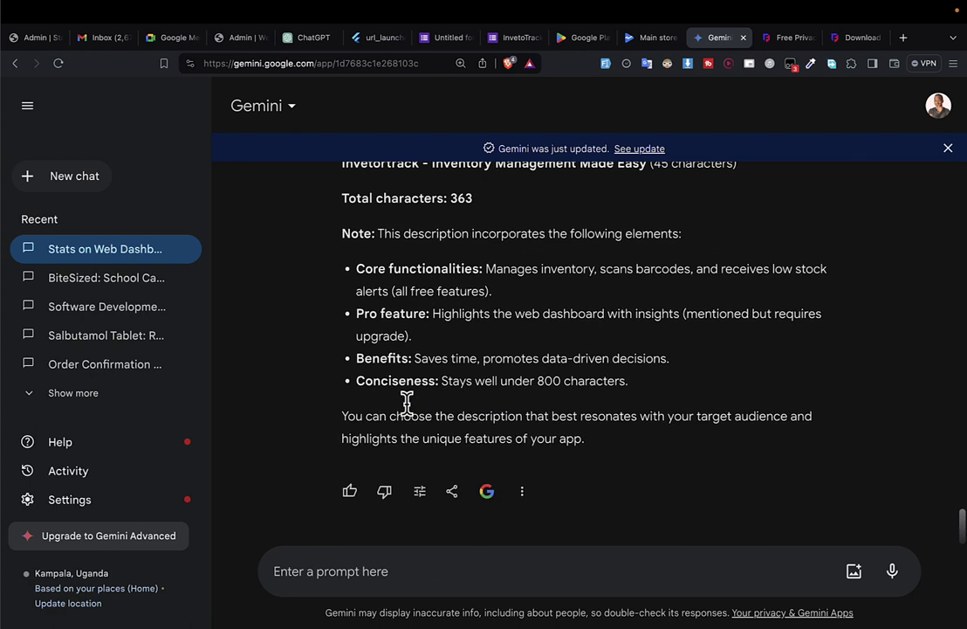
{"action": "left_click", "coordinate": [316, 569]}
{"action": "type", "text": "create"}
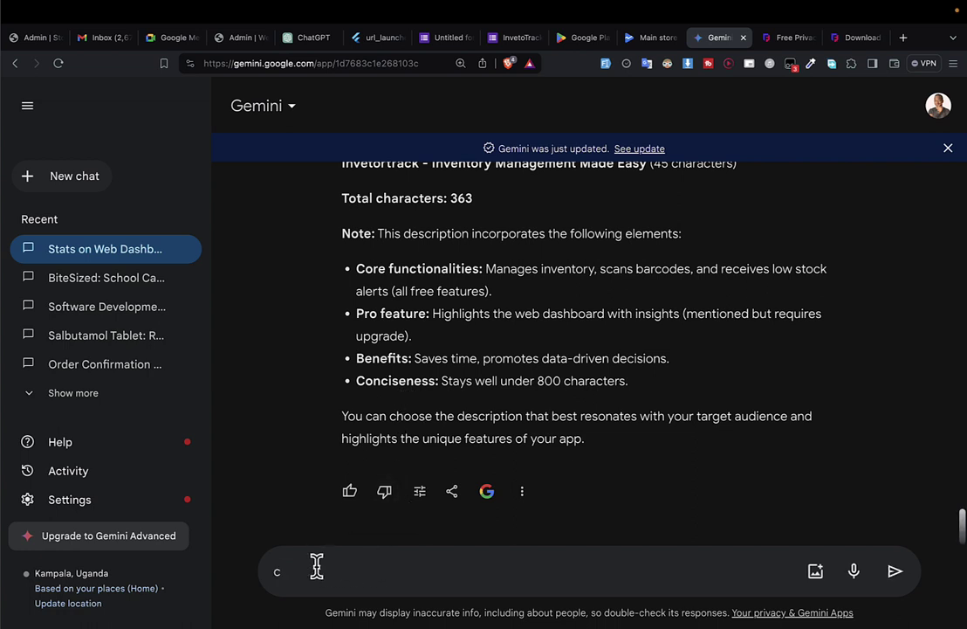
{"action": "key", "text": "BackSpace"}
{"action": "scroll", "coordinate": [494, 417], "scroll_direction": "up", "scroll_amount": 5}
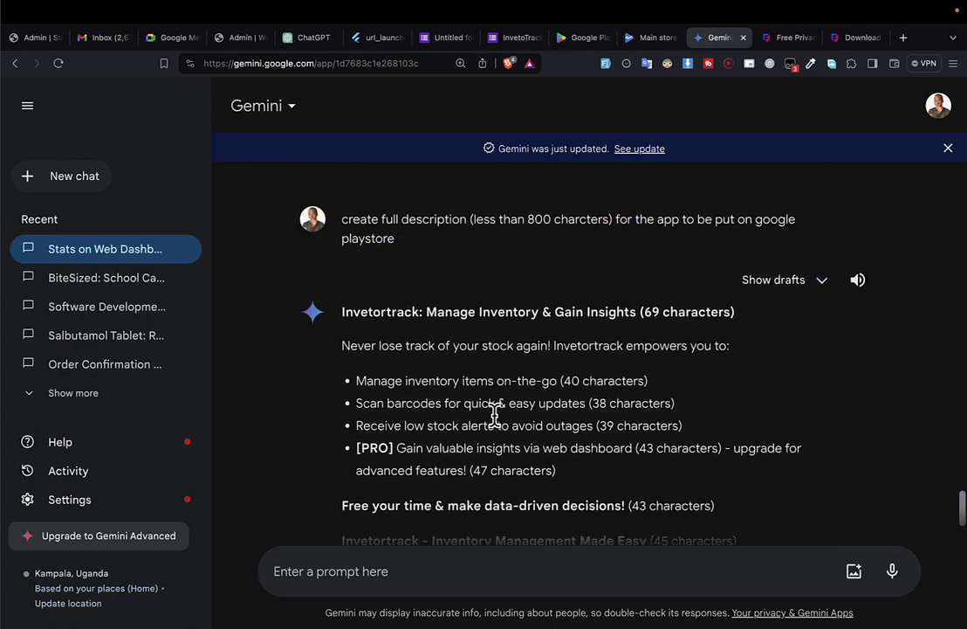
Open Gemini's Draft 2 and select its 699-character description text.
{"action": "left_click", "coordinate": [812, 384]}
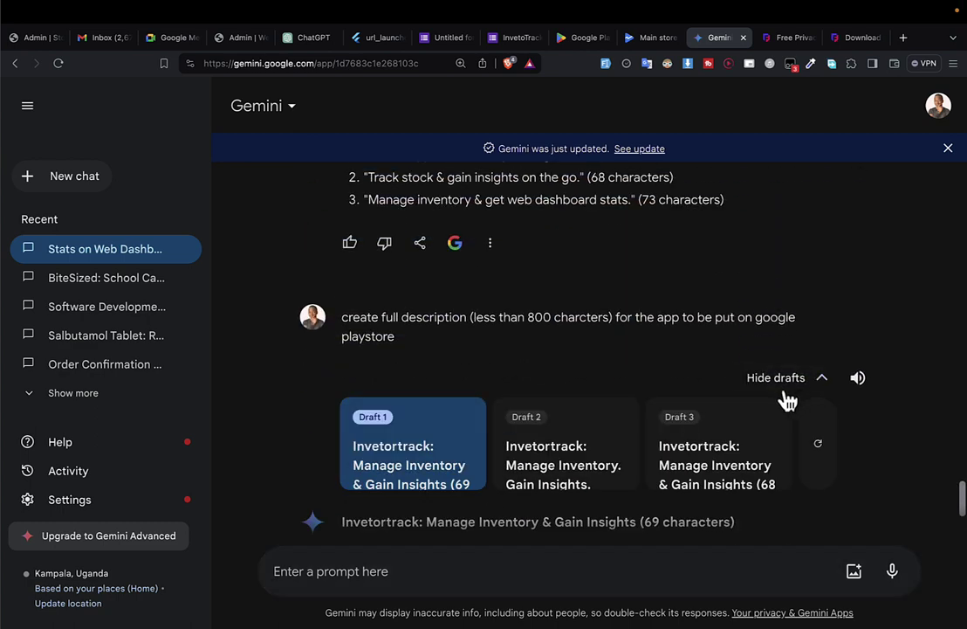
{"action": "left_click", "coordinate": [599, 454]}
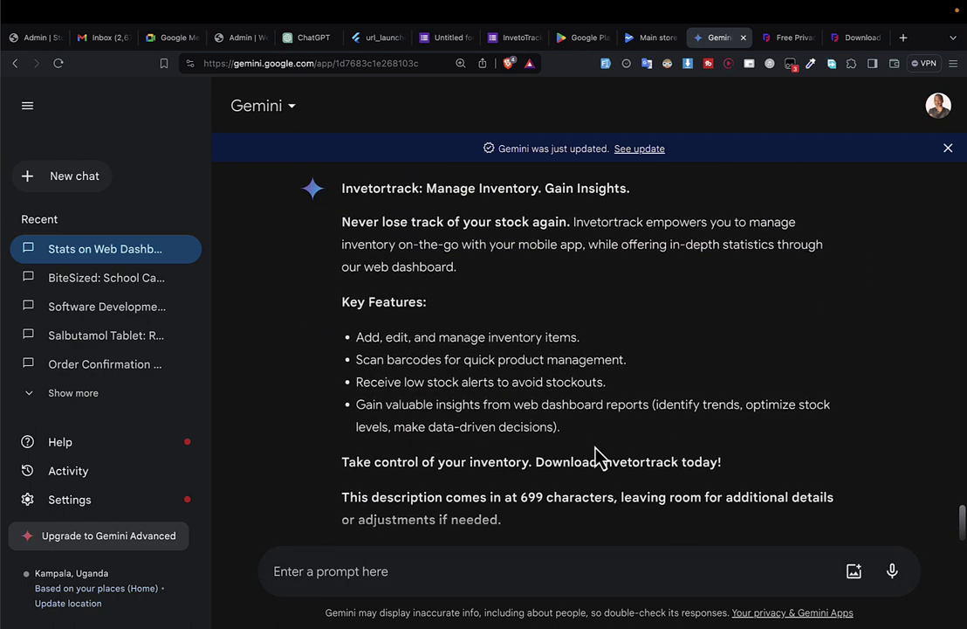
{"action": "scroll", "coordinate": [599, 454], "scroll_direction": "down", "scroll_amount": 2}
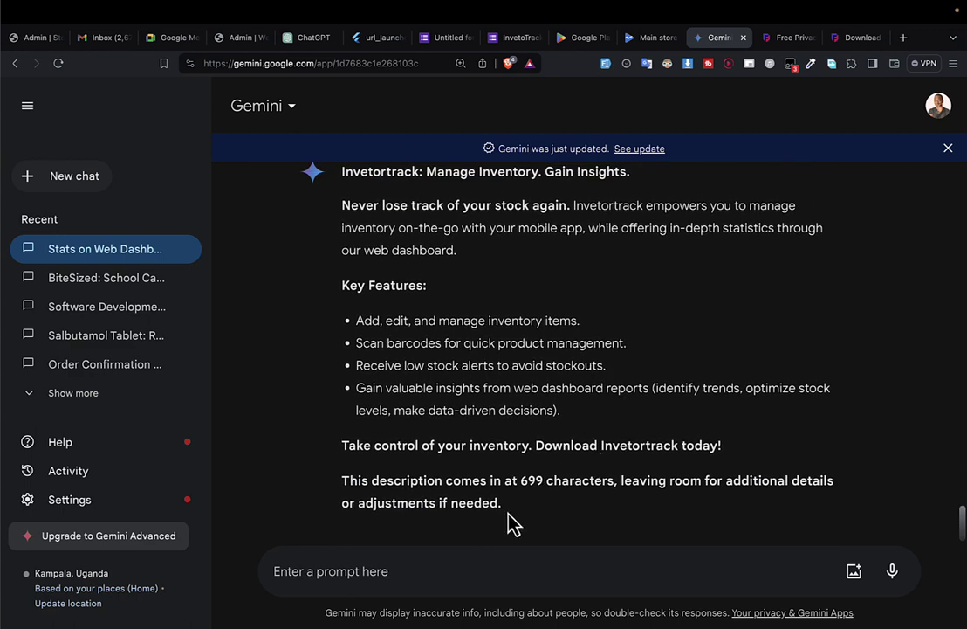
{"action": "left_click_drag", "start_coordinate": [512, 522], "coordinate": [373, 255]}
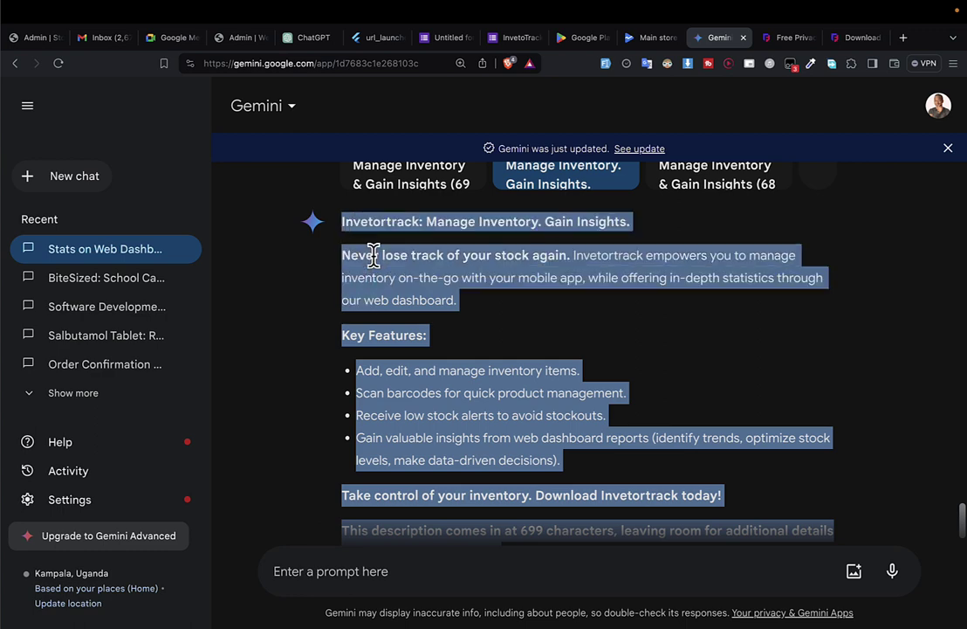
Paste the Gemini description into the main store listing's Full description and try saving.
{"action": "key", "text": "ctrl+Tab"}
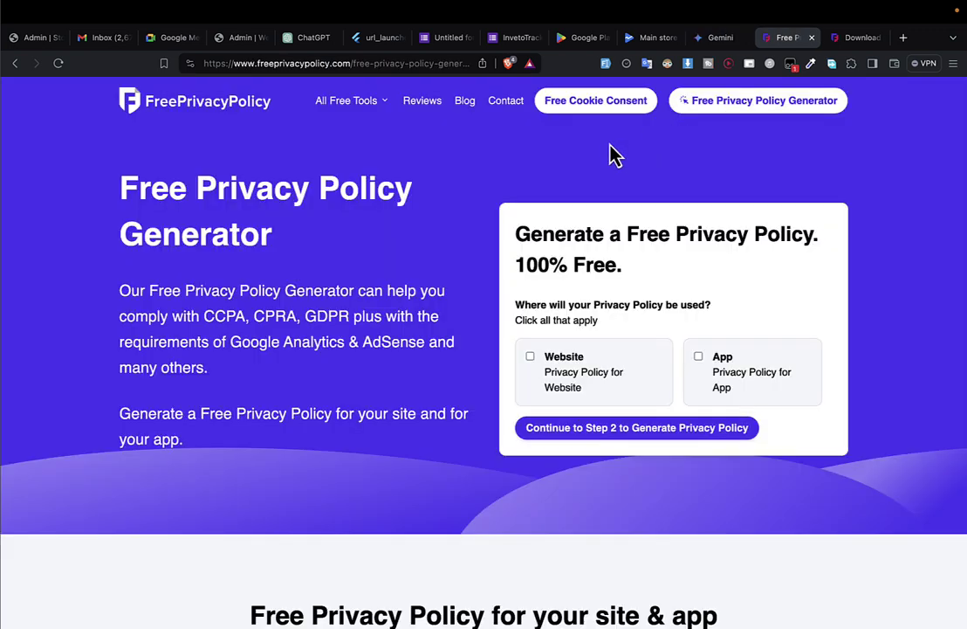
{"action": "key", "text": "ctrl+shift+Tab"}
{"action": "key", "text": "ctrl+shift+Tab"}
{"action": "key", "text": "super+v"}
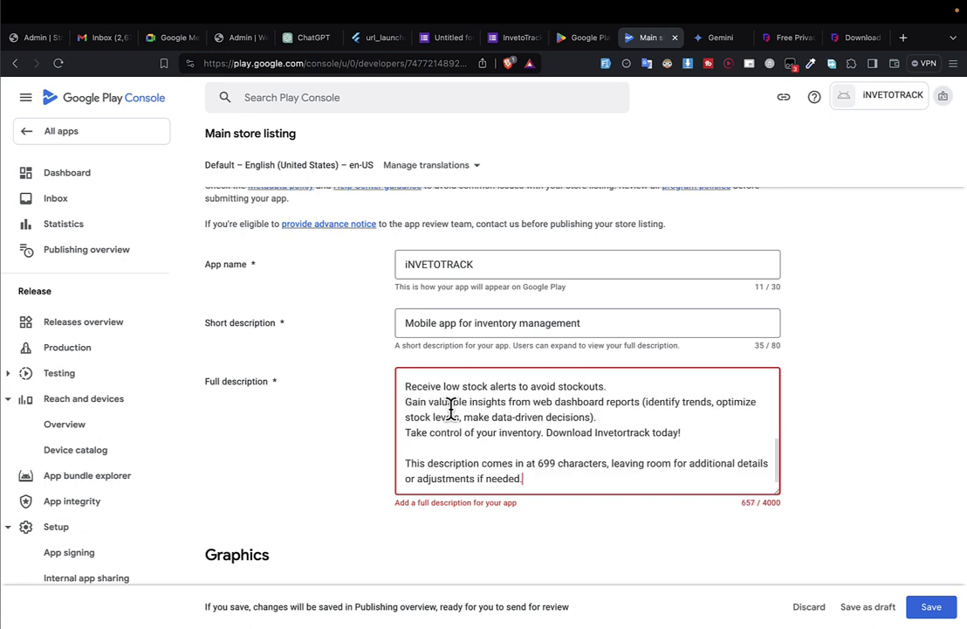
{"action": "scroll", "coordinate": [451, 408], "scroll_direction": "down", "scroll_amount": 1}
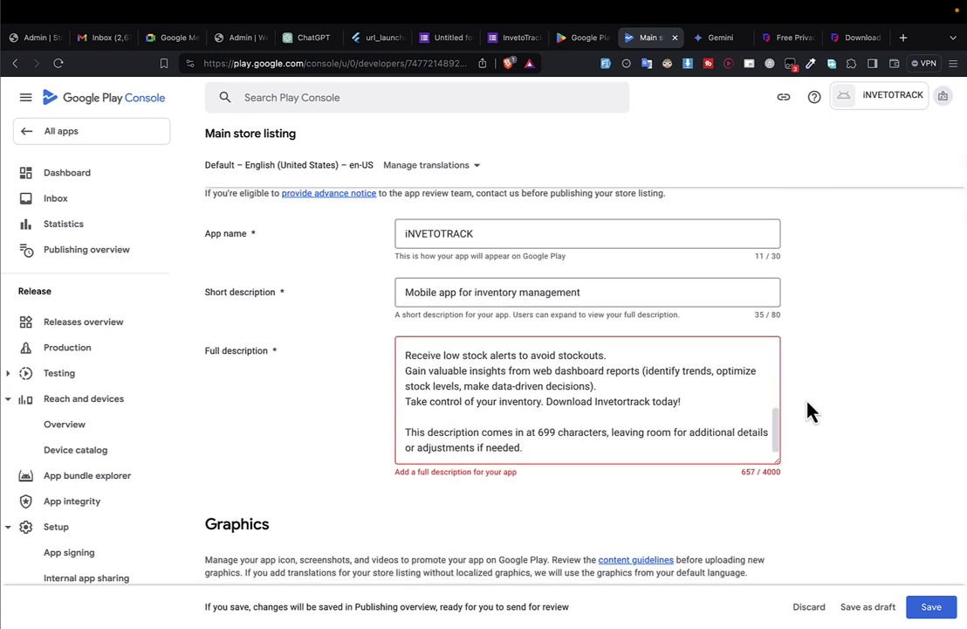
{"action": "left_click", "coordinate": [932, 606]}
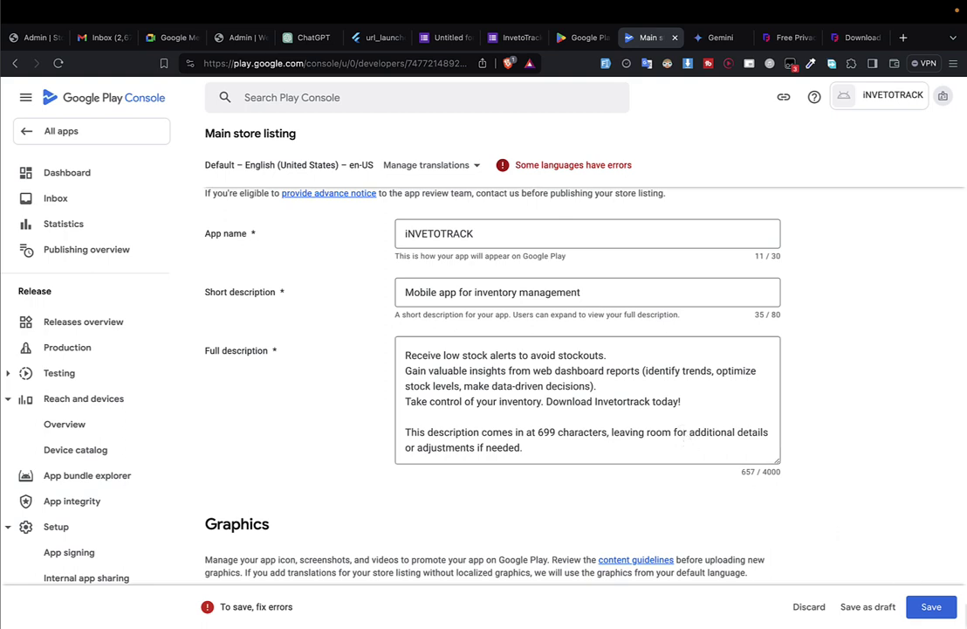
{"action": "left_click", "coordinate": [928, 608]}
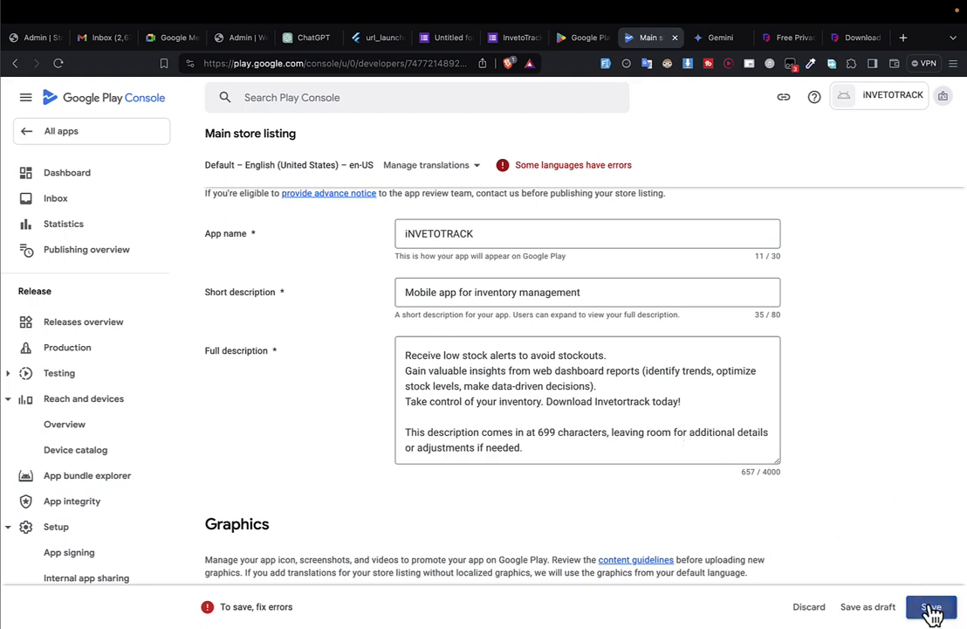
Check the App icon requirement of 512 × 512 px.
{"action": "scroll", "coordinate": [609, 358], "scroll_direction": "up", "scroll_amount": 10}
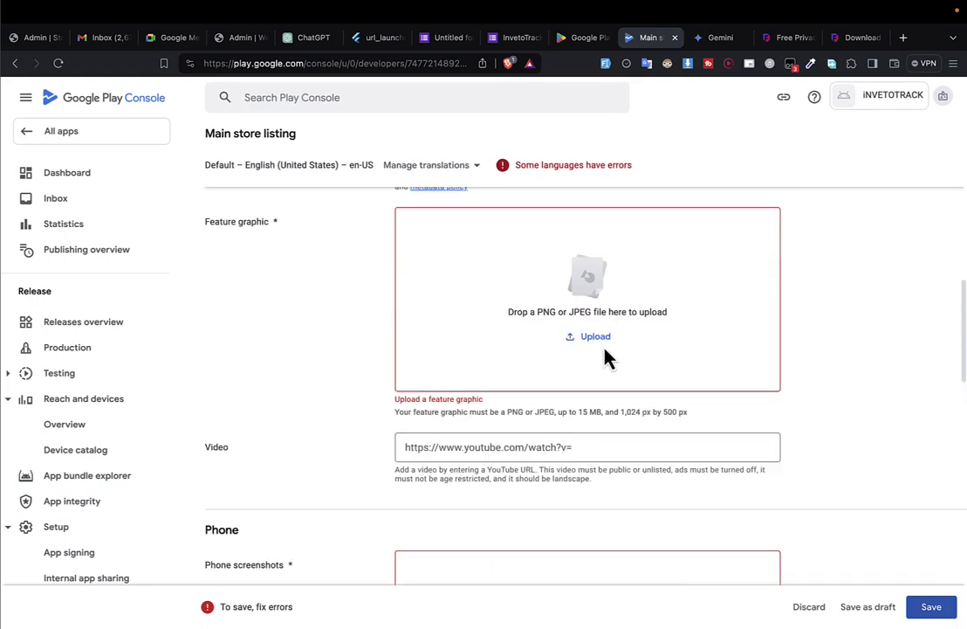
{"action": "scroll", "coordinate": [602, 345], "scroll_direction": "down", "scroll_amount": 5}
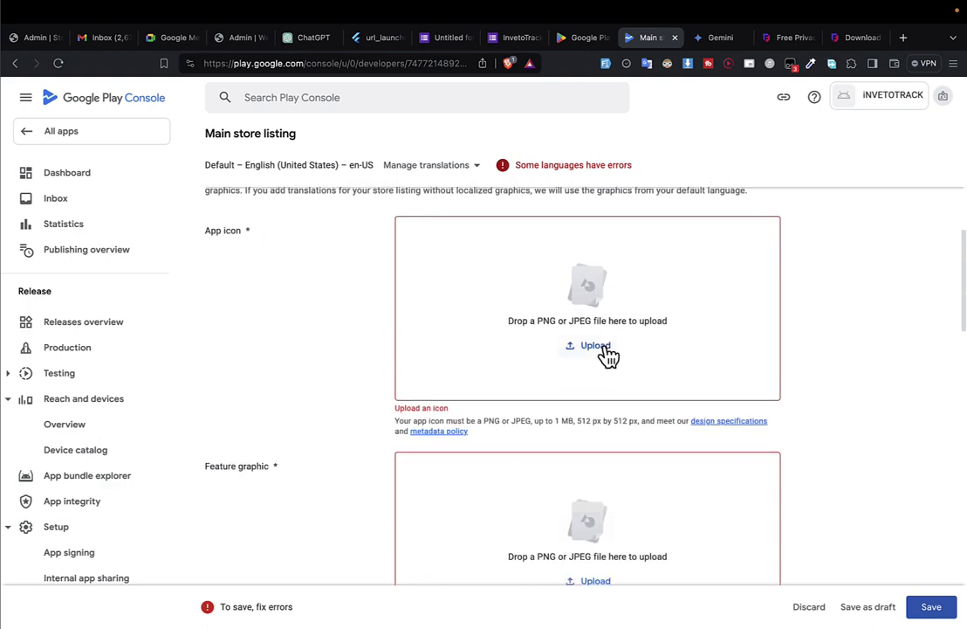
{"action": "scroll", "coordinate": [313, 320], "scroll_direction": "up", "scroll_amount": 1}
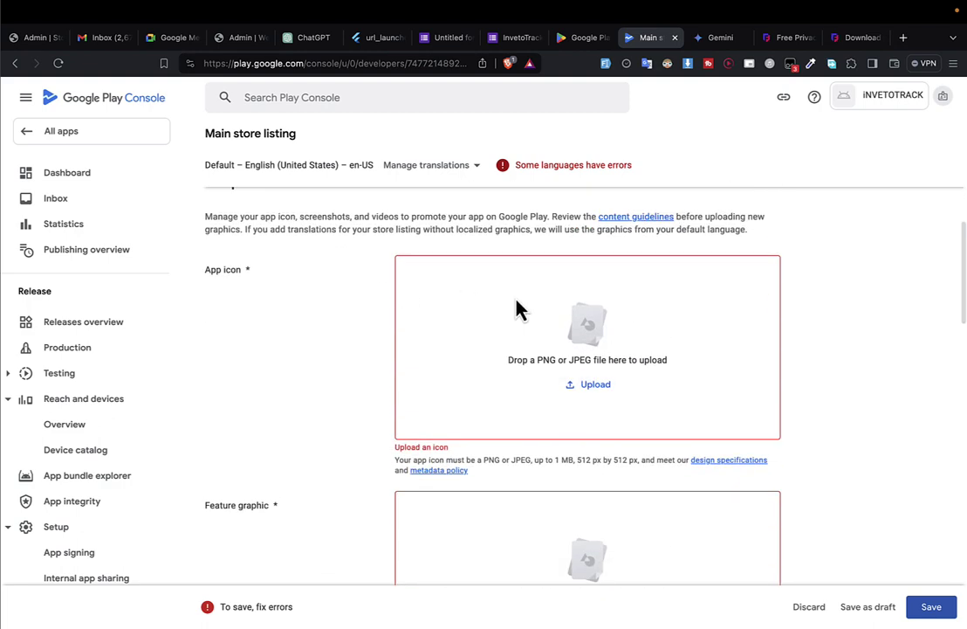
{"action": "double_click", "coordinate": [583, 460]}
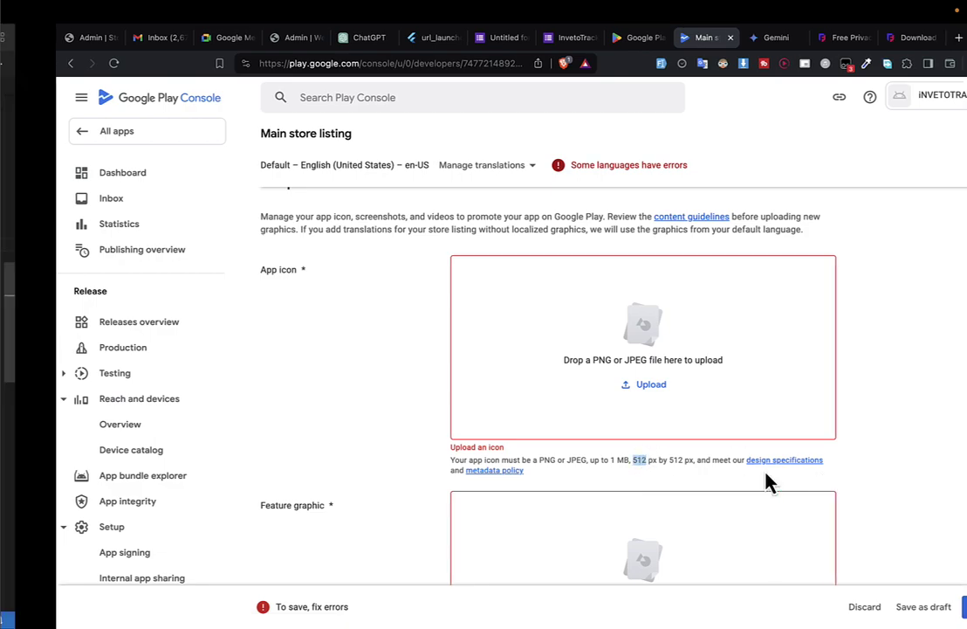
{"action": "key", "text": "ctrl+Left"}
{"action": "key", "text": "ctrl+Left"}
{"action": "key", "text": "ctrl+Right"}
{"action": "key", "text": "ctrl+Right"}
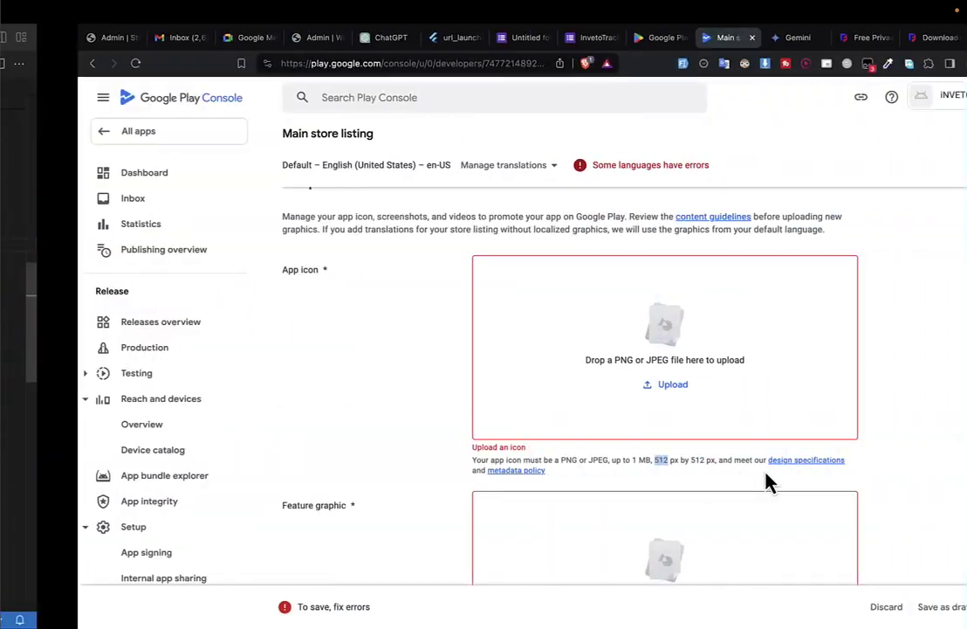
{"action": "key", "text": "ctrl+Right"}
Launch Adobe Photoshop 2024 and bring its desktop space forward.
{"action": "key", "text": "ctrl+Up"}
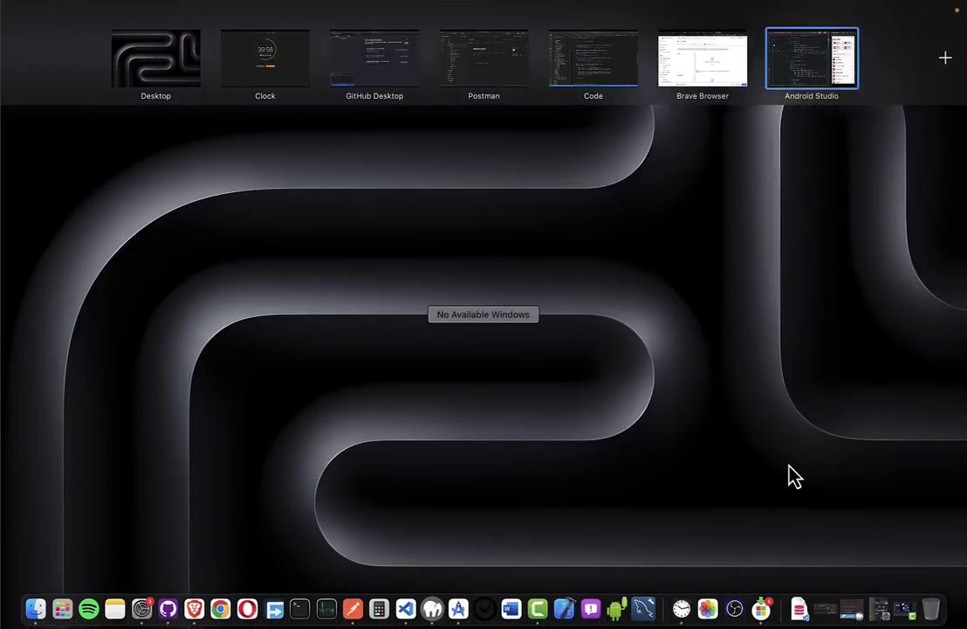
{"action": "left_click", "coordinate": [63, 614]}
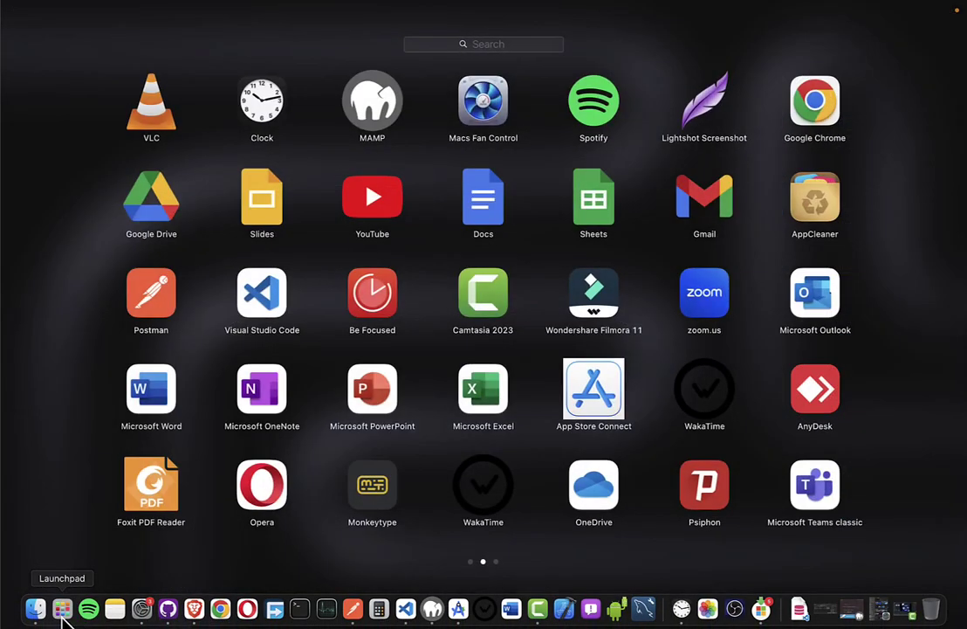
{"action": "type", "text": "ph"}
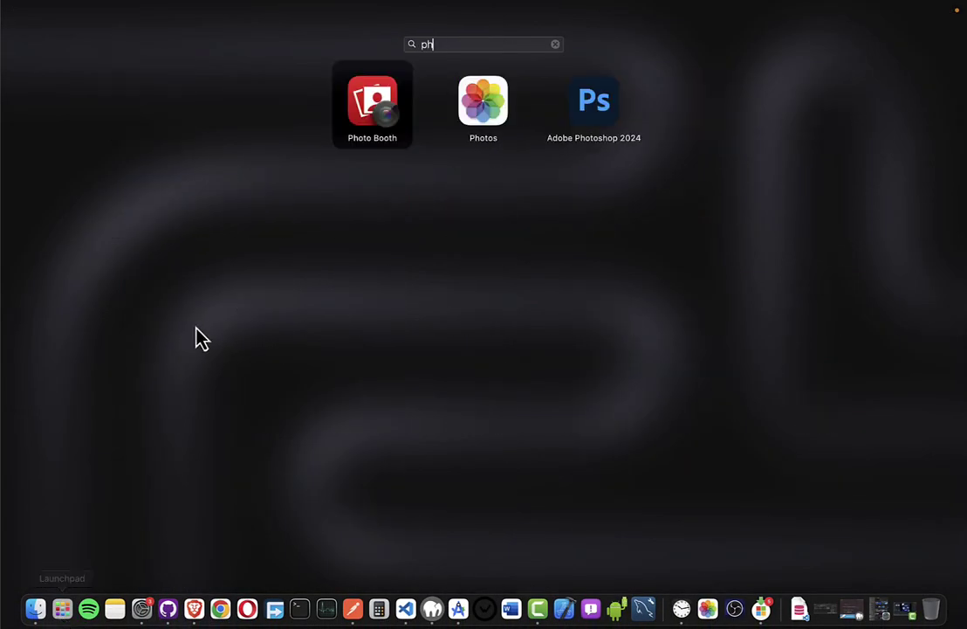
{"action": "left_click", "coordinate": [584, 123]}
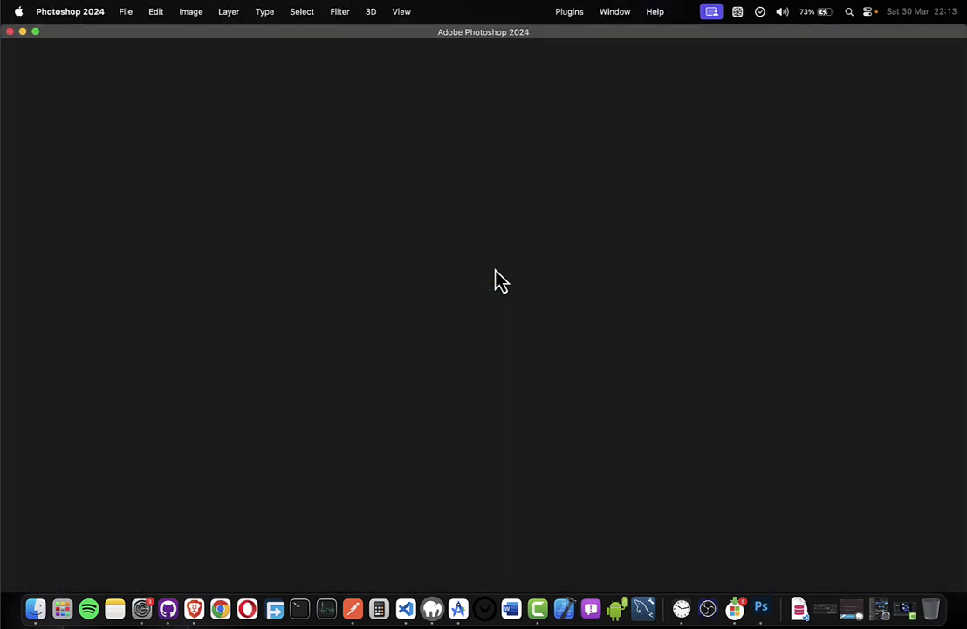
{"action": "key", "text": "ctrl+Up"}
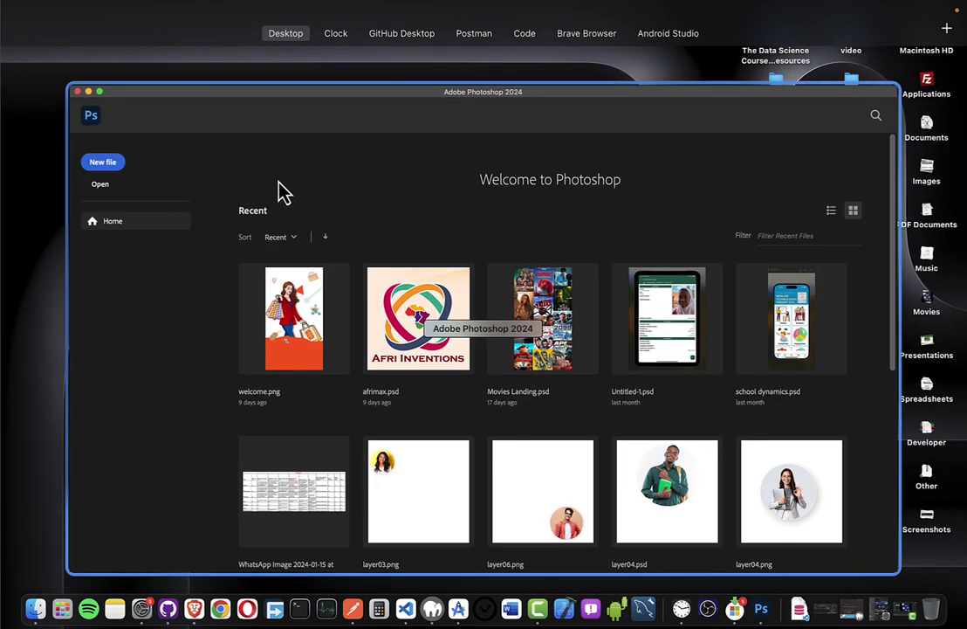
{"action": "mouse_move", "coordinate": [503, 32]}
{"action": "left_click_drag", "start_coordinate": [263, 85], "coordinate": [621, 34]}
{"action": "left_click", "coordinate": [624, 39]}
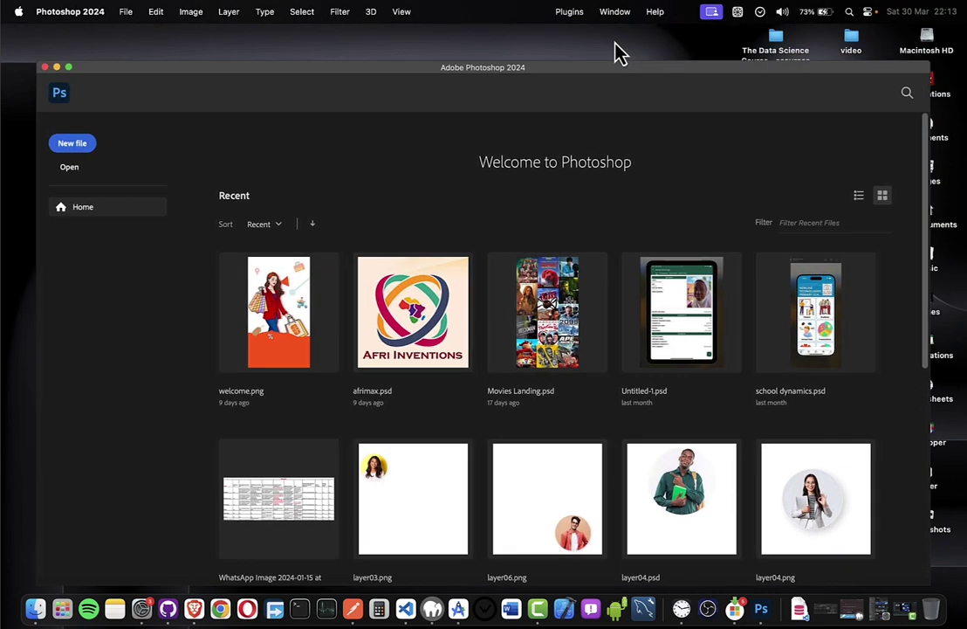
Create a new document named logo at 512 × 512 pixels.
{"action": "left_click", "coordinate": [41, 116]}
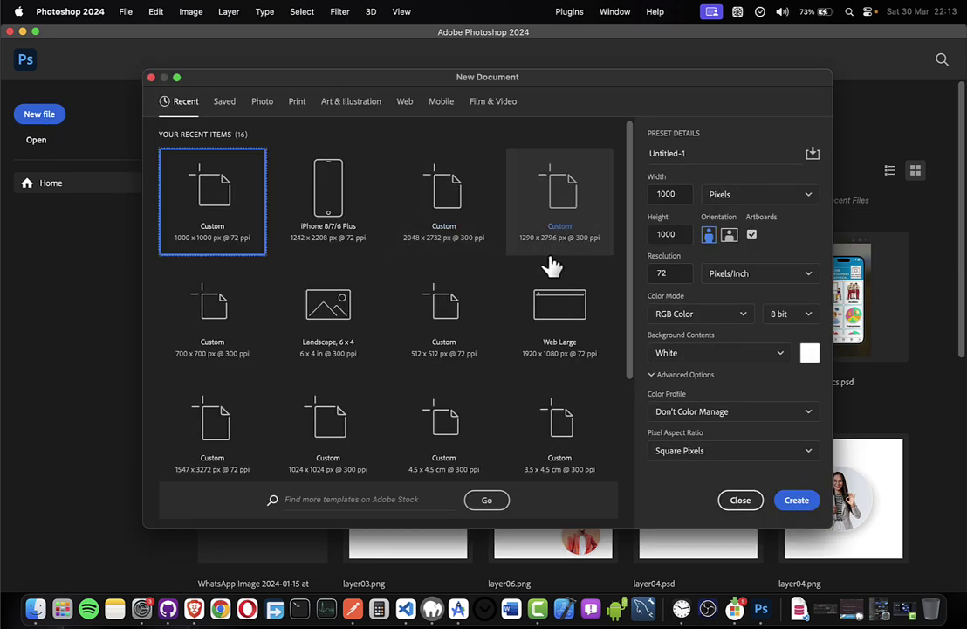
{"action": "left_click", "coordinate": [721, 196]}
{"action": "left_click", "coordinate": [720, 194]}
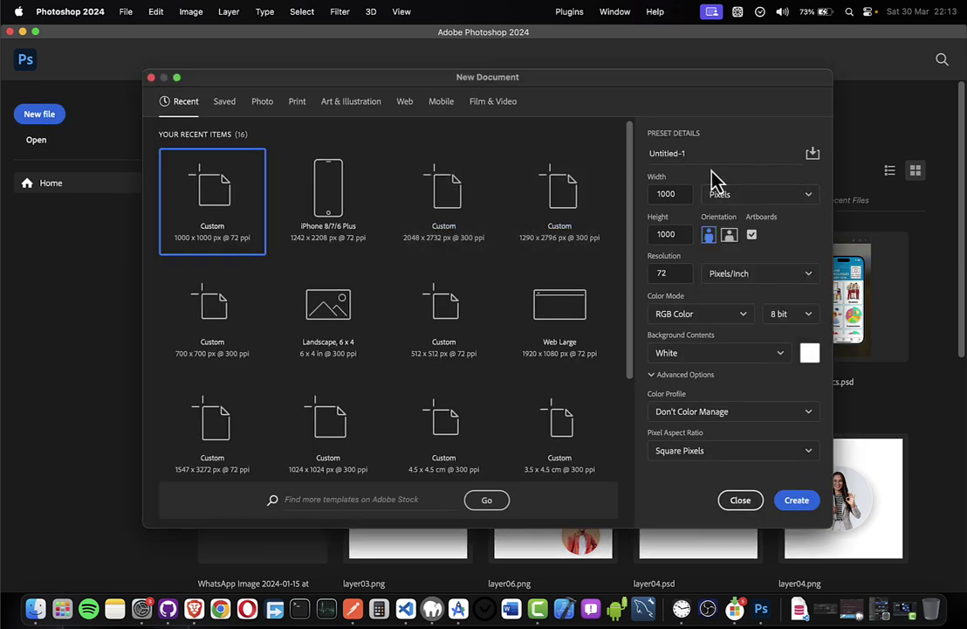
{"action": "left_click", "coordinate": [692, 154]}
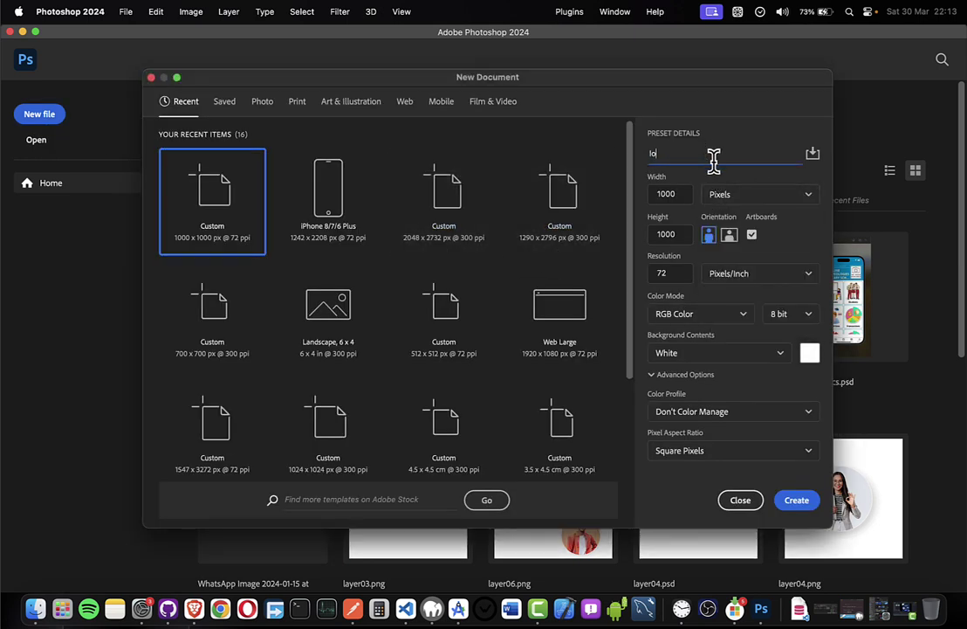
{"action": "double_click", "coordinate": [668, 193]}
{"action": "type", "text": "512"}
{"action": "key", "text": "ctrl+Right"}
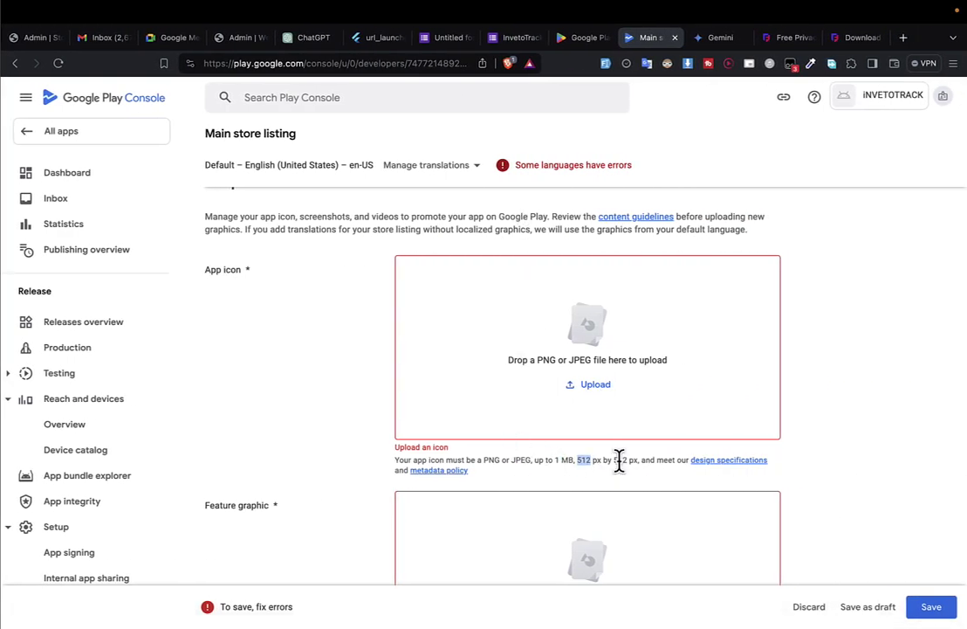
{"action": "key", "text": "ctrl+Left"}
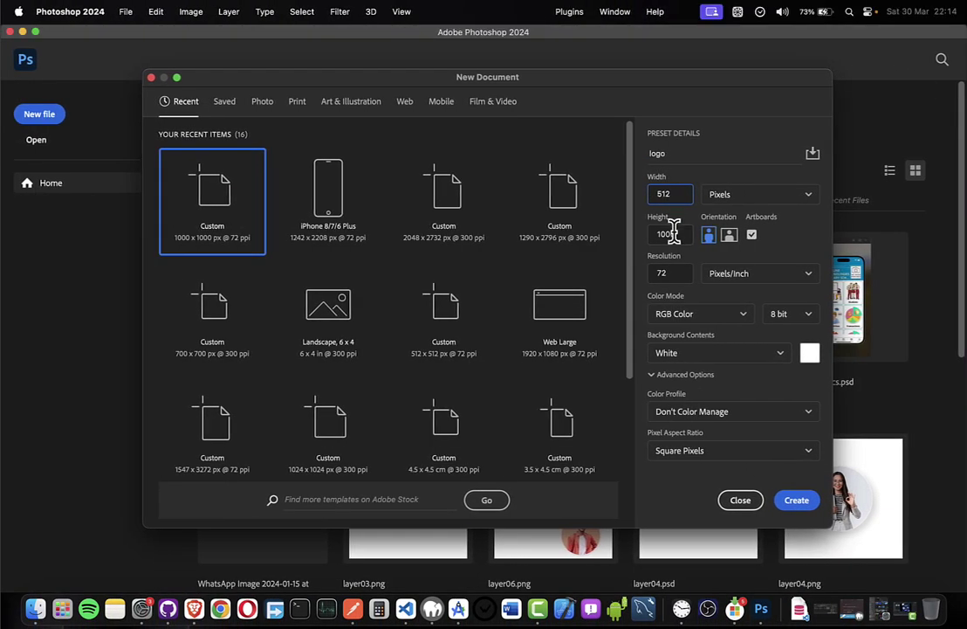
{"action": "double_click", "coordinate": [668, 233]}
{"action": "type", "text": "512"}
{"action": "left_click", "coordinate": [796, 502]}
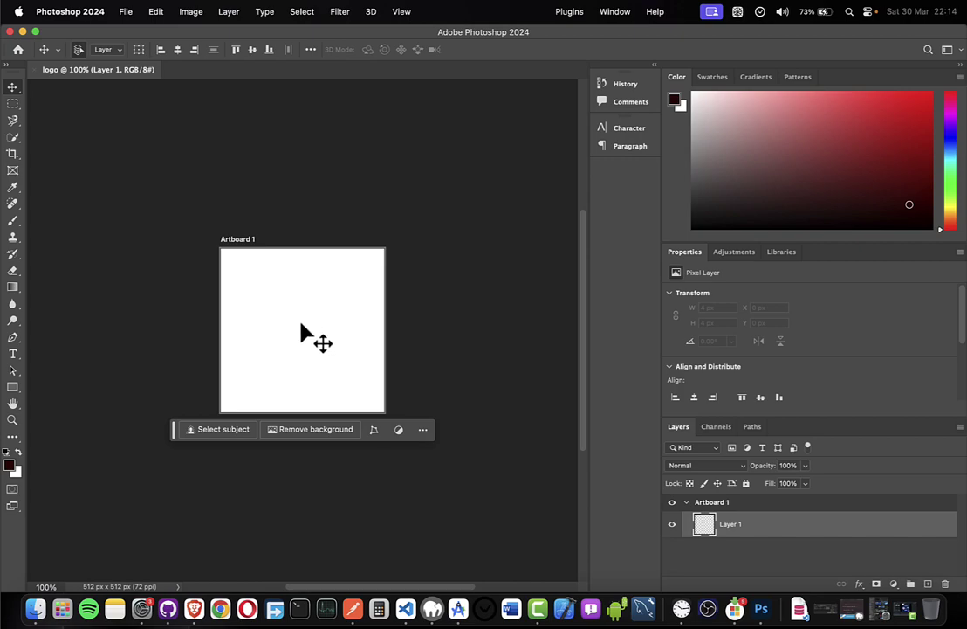
{"action": "key", "text": "ctrl+Right"}
{"action": "key", "text": "ctrl+Left"}
{"action": "key", "text": "ctrl+Left"}
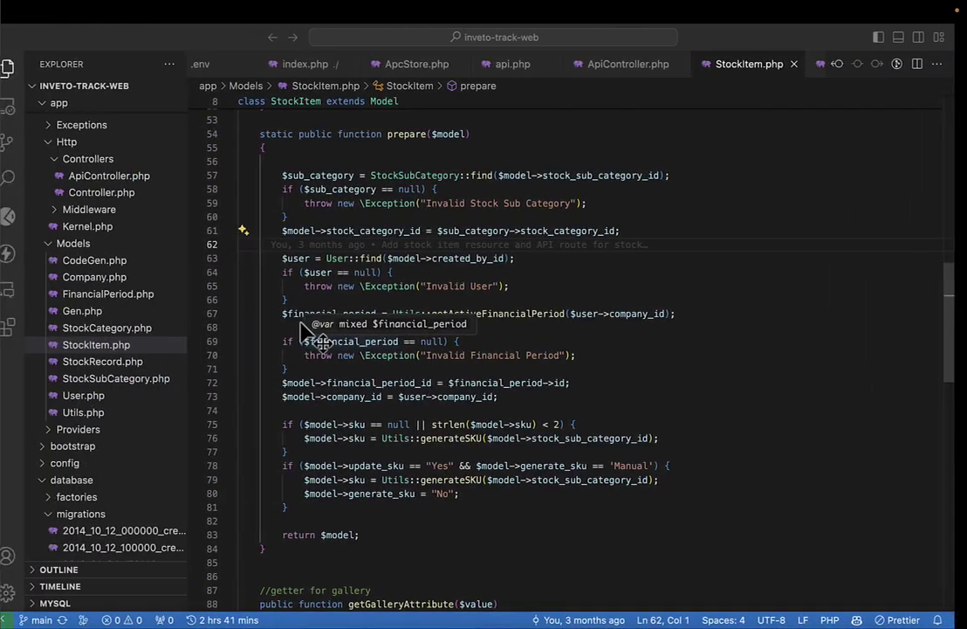
In Android Studio, reveal assets/images/logo.png in Finder and place the window beside the artboard.
{"action": "key", "text": "ctrl+Up"}
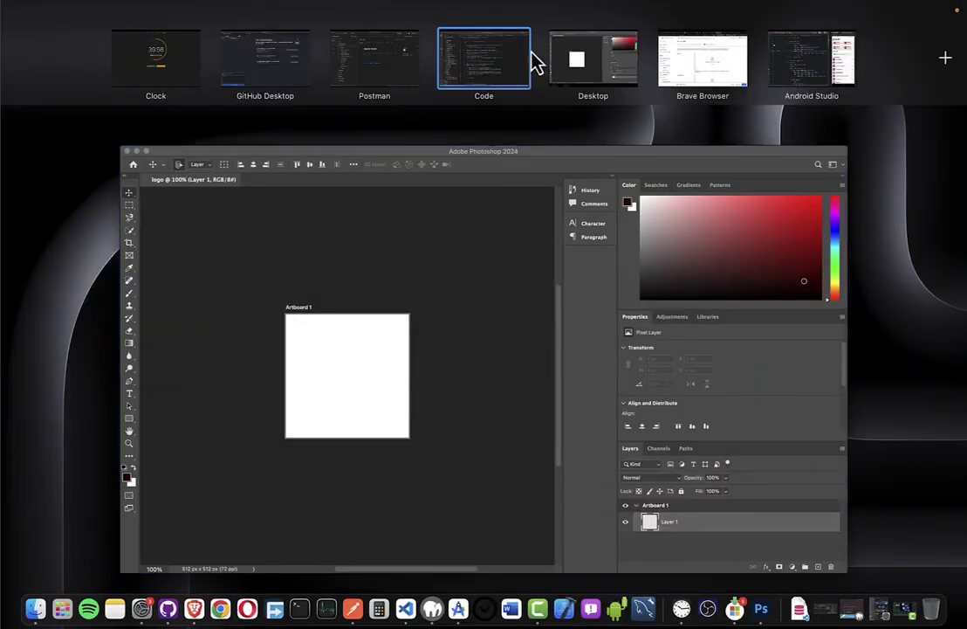
{"action": "left_click", "coordinate": [810, 75]}
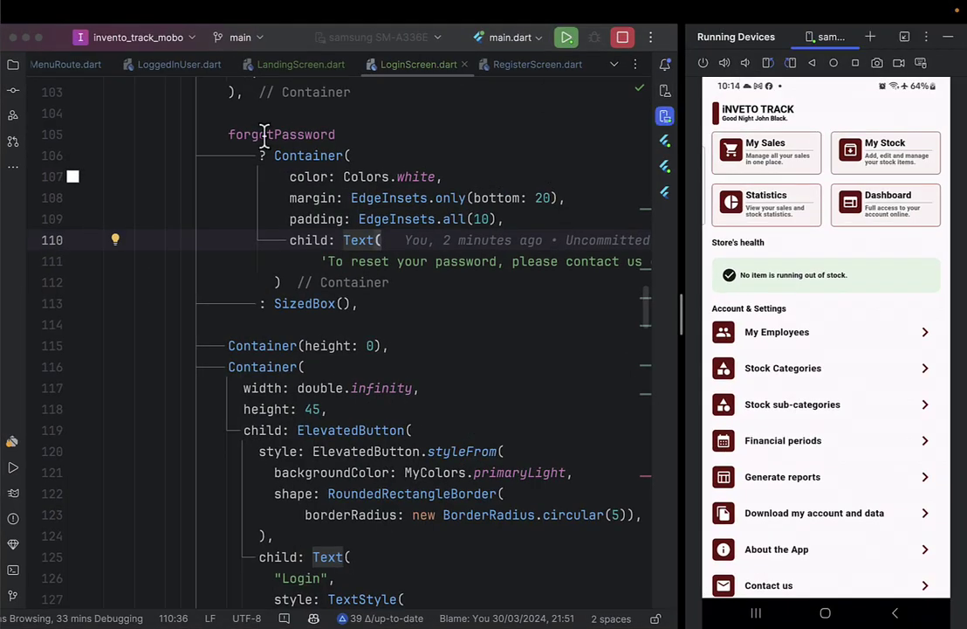
{"action": "key", "text": "super+1"}
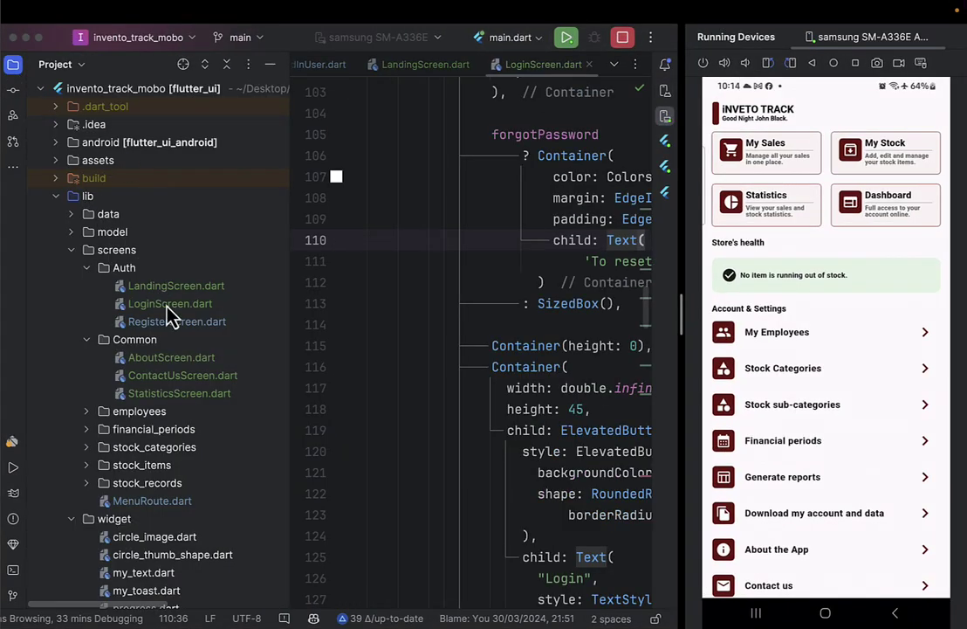
{"action": "scroll", "coordinate": [167, 301], "scroll_direction": "down", "scroll_amount": 4}
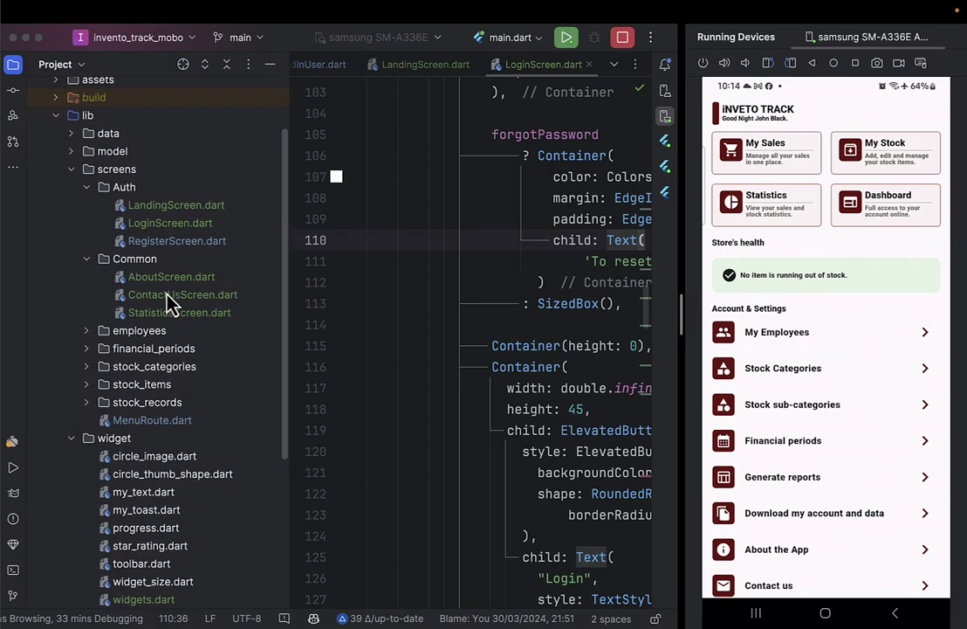
{"action": "left_click", "coordinate": [72, 170]}
{"action": "left_click", "coordinate": [72, 203]}
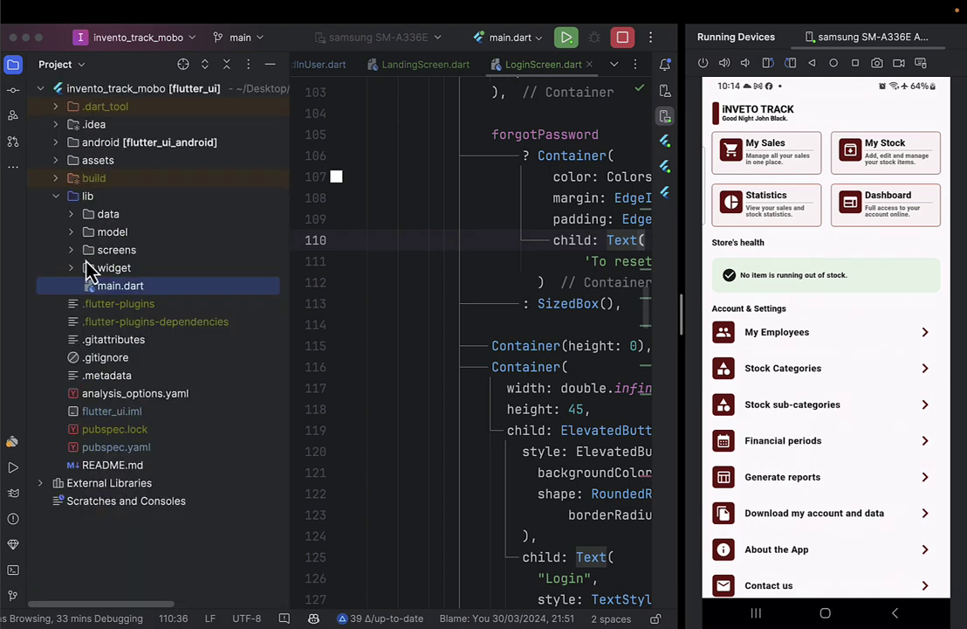
{"action": "left_click", "coordinate": [56, 160]}
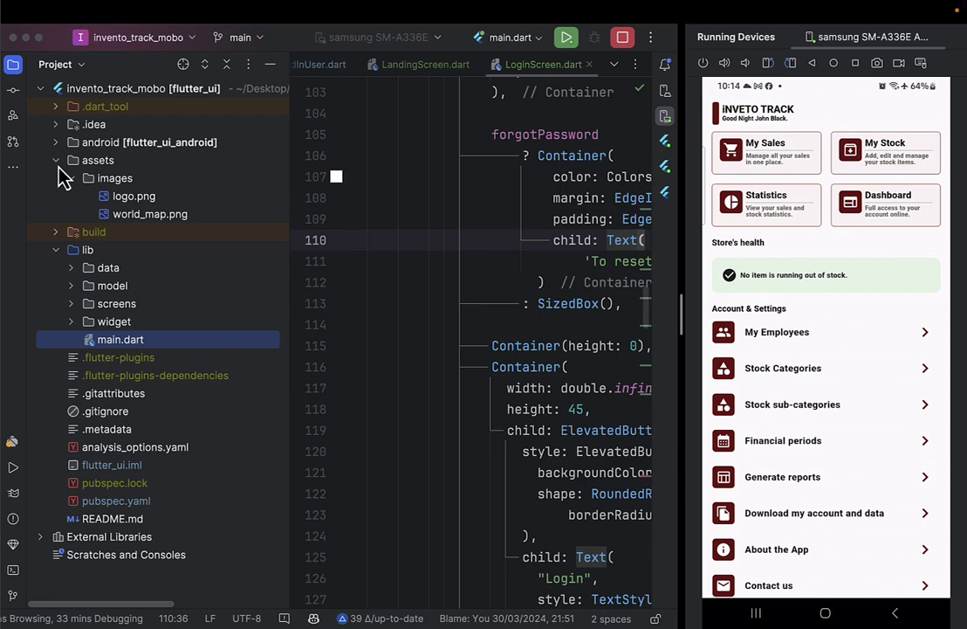
{"action": "left_click", "coordinate": [134, 201]}
{"action": "right_click", "coordinate": [134, 203]}
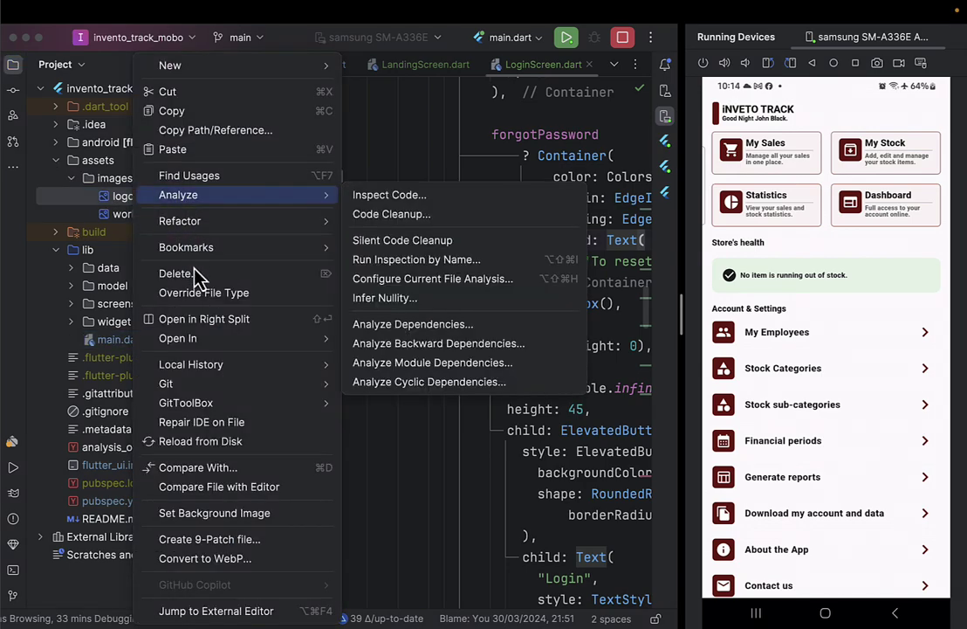
{"action": "mouse_move", "coordinate": [200, 340]}
{"action": "left_click", "coordinate": [426, 340]}
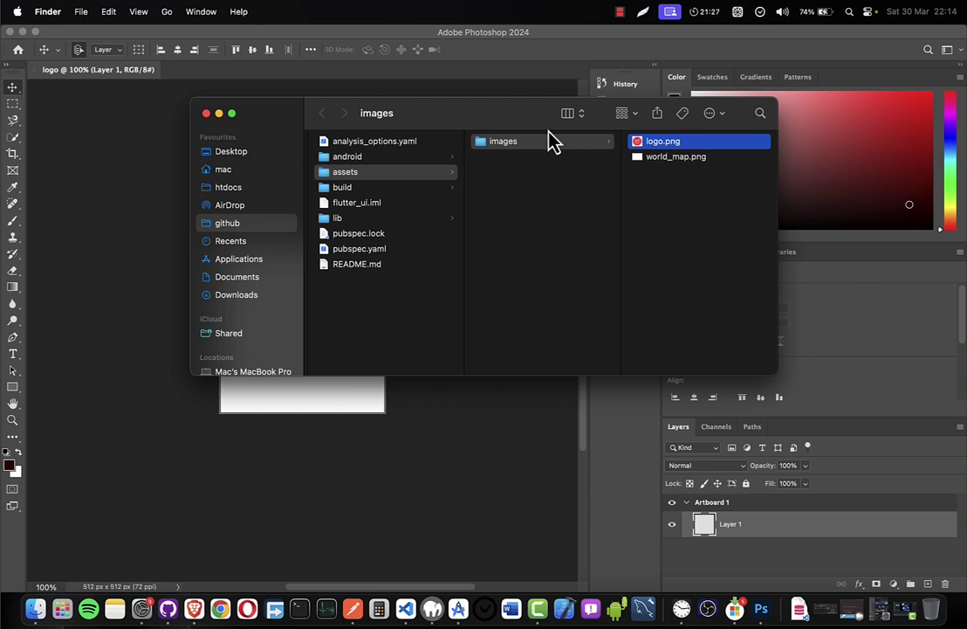
{"action": "left_click_drag", "start_coordinate": [497, 125], "coordinate": [707, 252]}
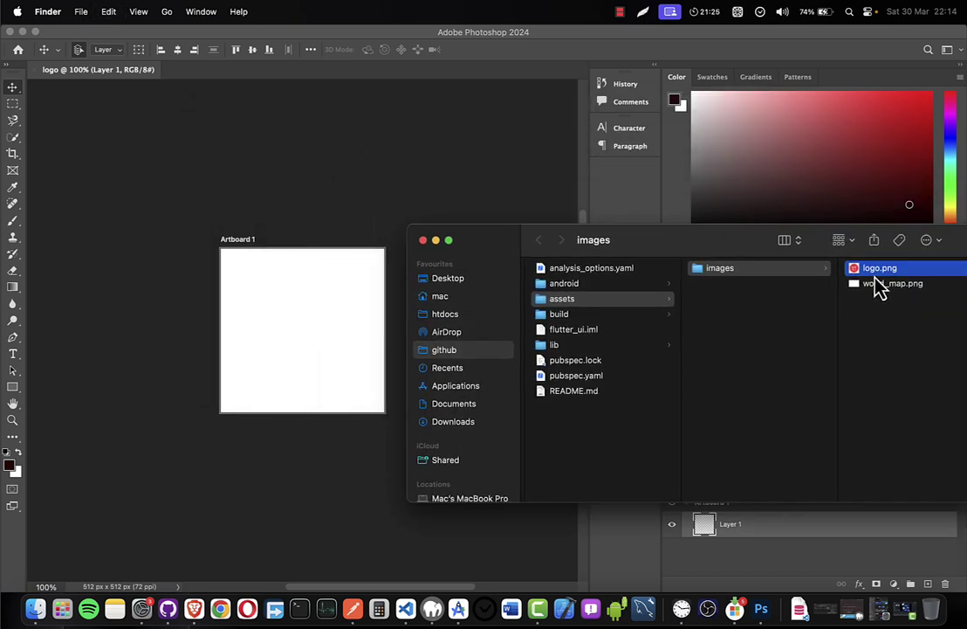
Place logo.png onto the artboard and enlarge it toward the edges.
{"action": "left_click_drag", "start_coordinate": [878, 269], "coordinate": [350, 309]}
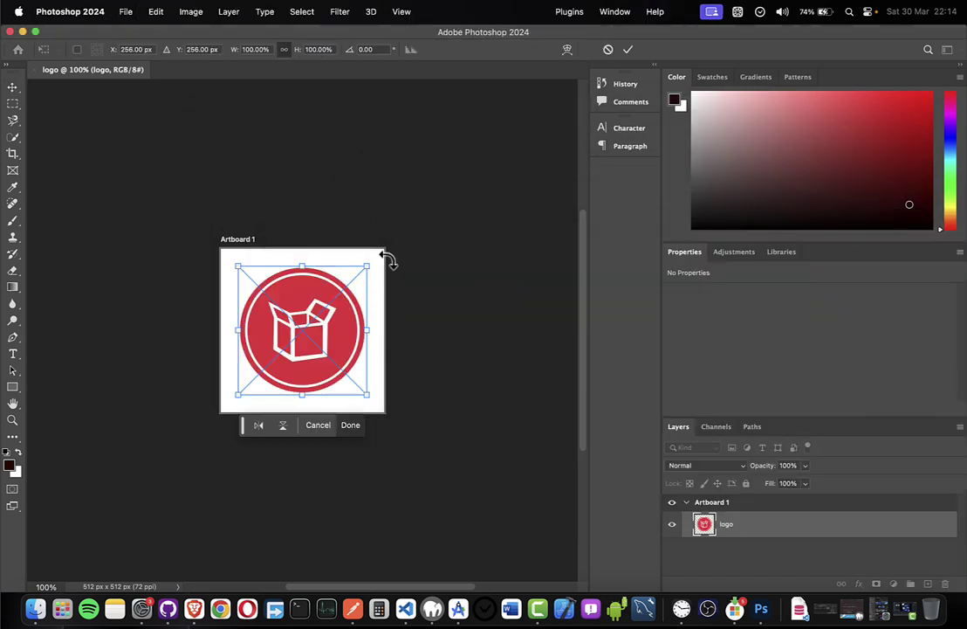
{"action": "left_click_drag", "start_coordinate": [369, 270], "coordinate": [391, 268]}
{"action": "left_click_drag", "start_coordinate": [236, 392], "coordinate": [238, 432]}
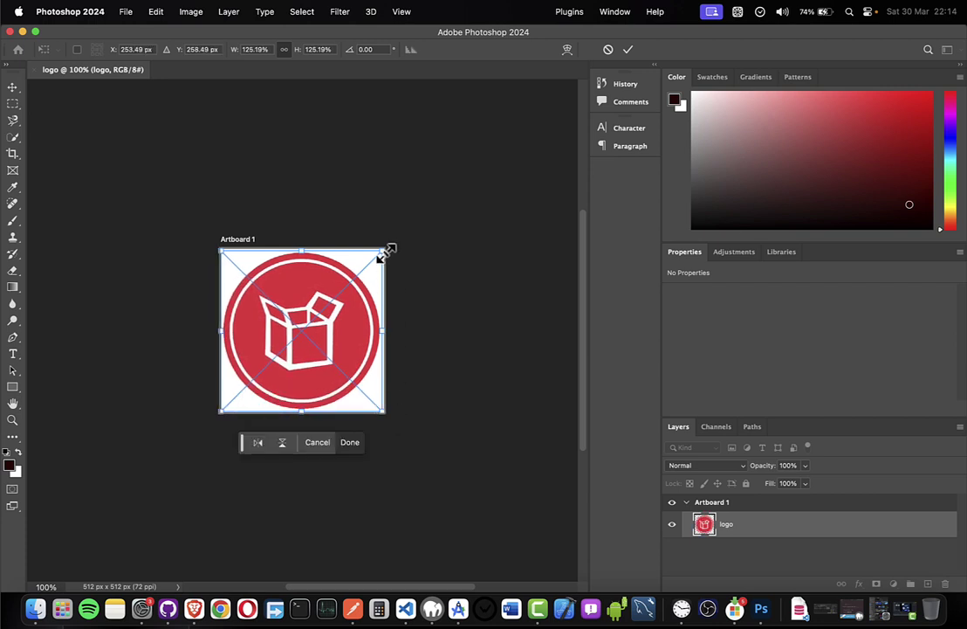
{"action": "left_click_drag", "start_coordinate": [389, 250], "coordinate": [390, 253]}
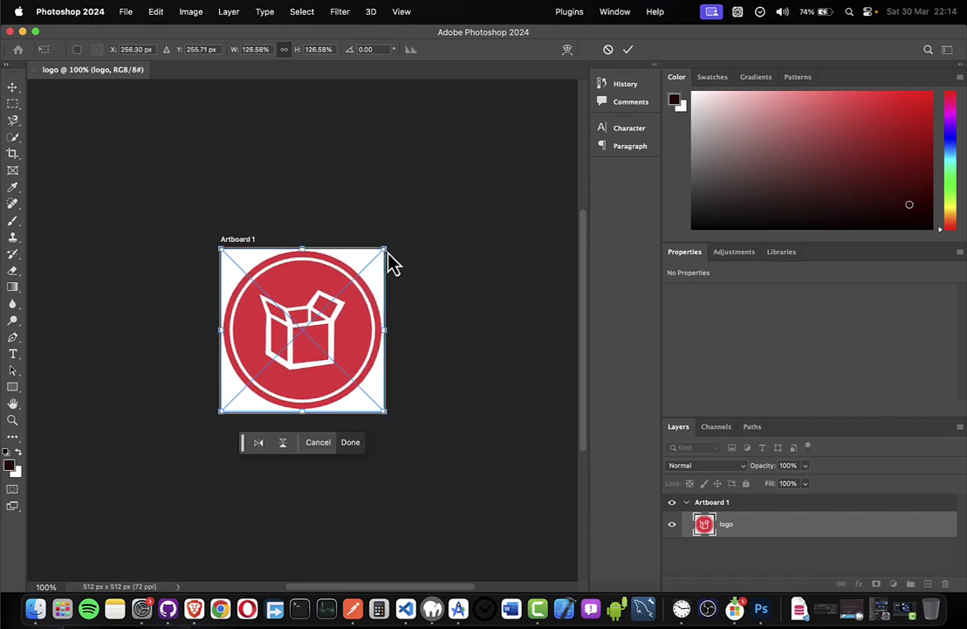
{"action": "left_click", "coordinate": [627, 50]}
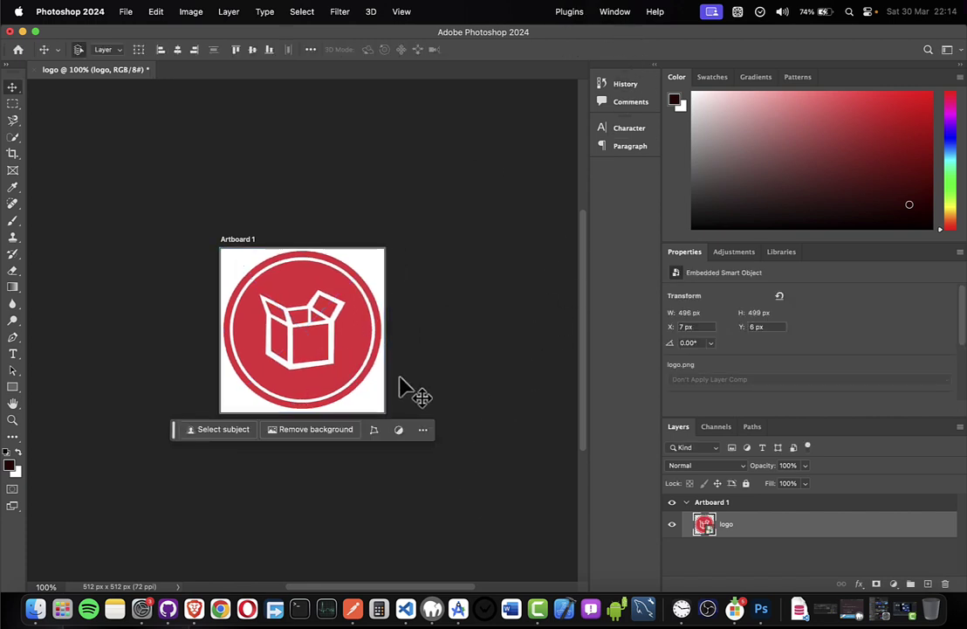
Refine the logo's scale to 127.05% so it fills the square, and commit.
{"action": "key", "text": "super+t"}
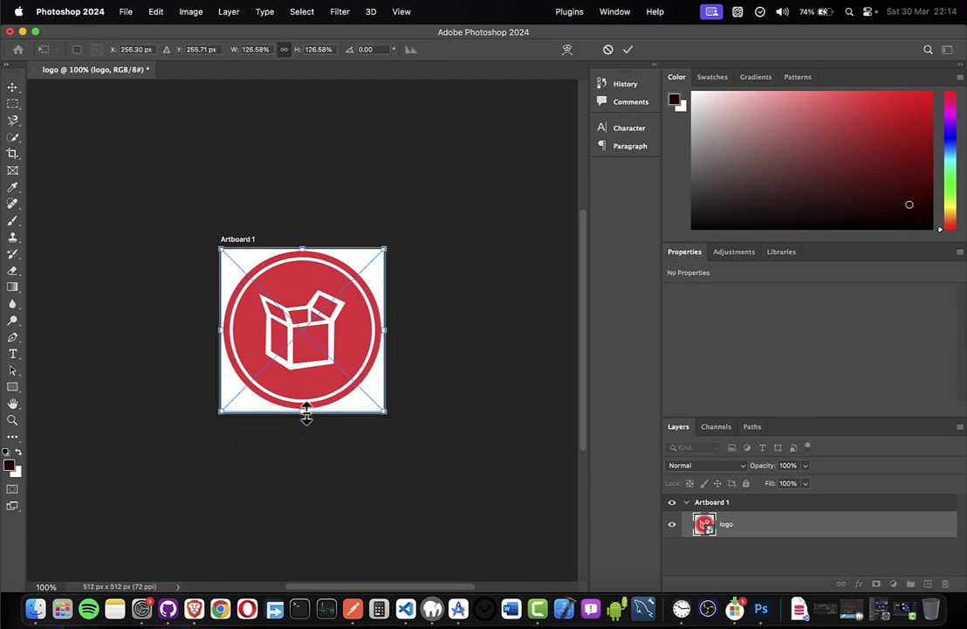
{"action": "left_click_drag", "start_coordinate": [307, 415], "coordinate": [309, 424]}
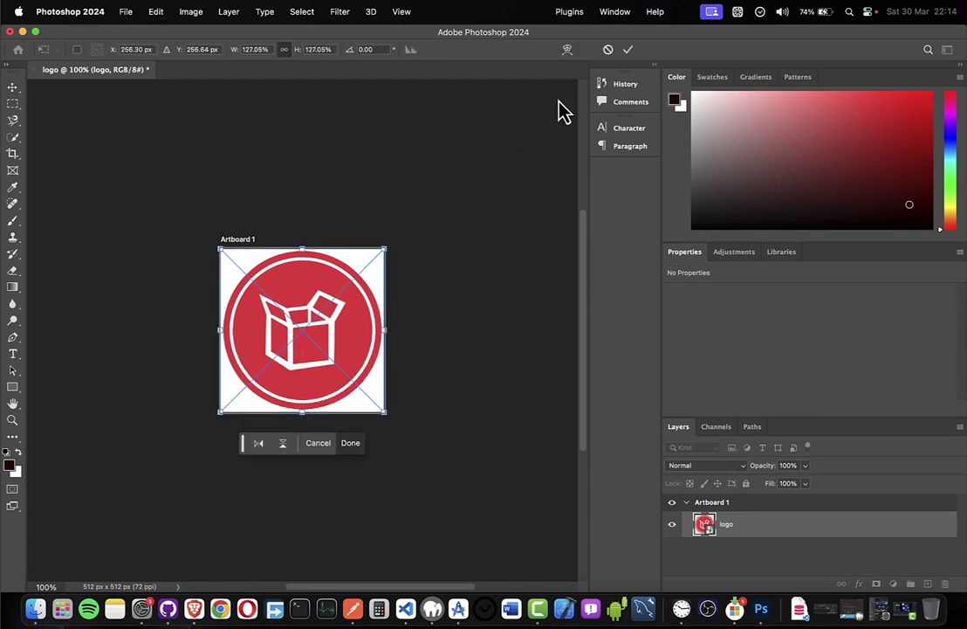
{"action": "key", "text": "Left"}
{"action": "key", "text": "Up"}
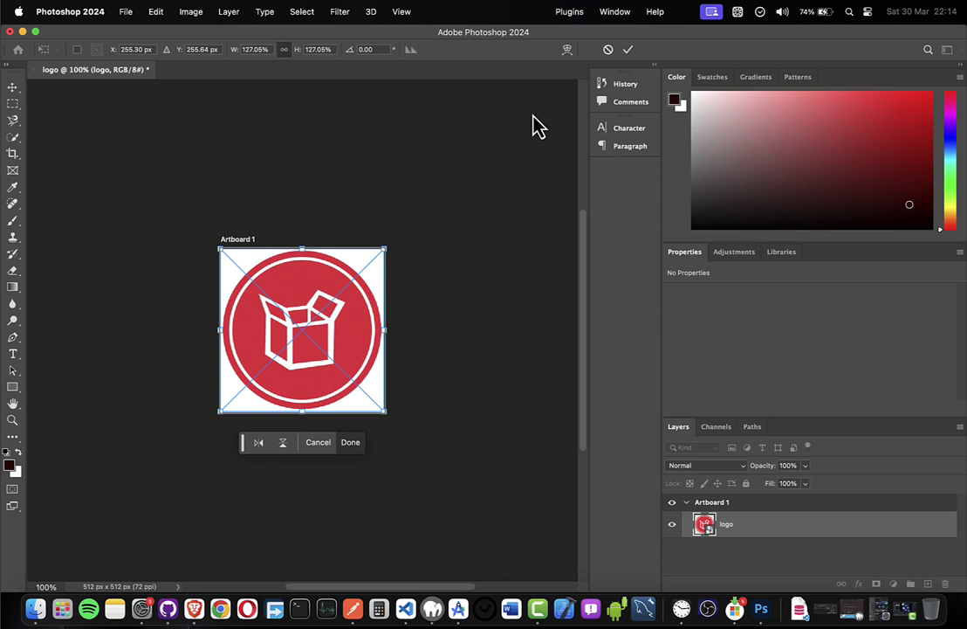
{"action": "left_click", "coordinate": [630, 50]}
{"action": "left_click", "coordinate": [467, 195]}
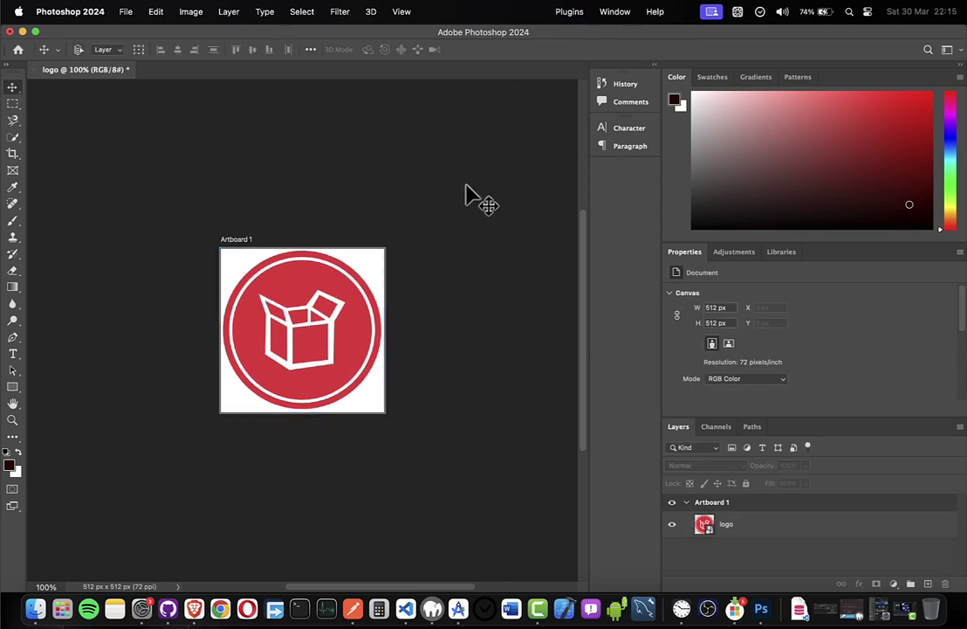
Save the logo for web as inveto-track-logo.png in a new Desktop folder inveto-track.
{"action": "key", "text": "super+alt+shift+s"}
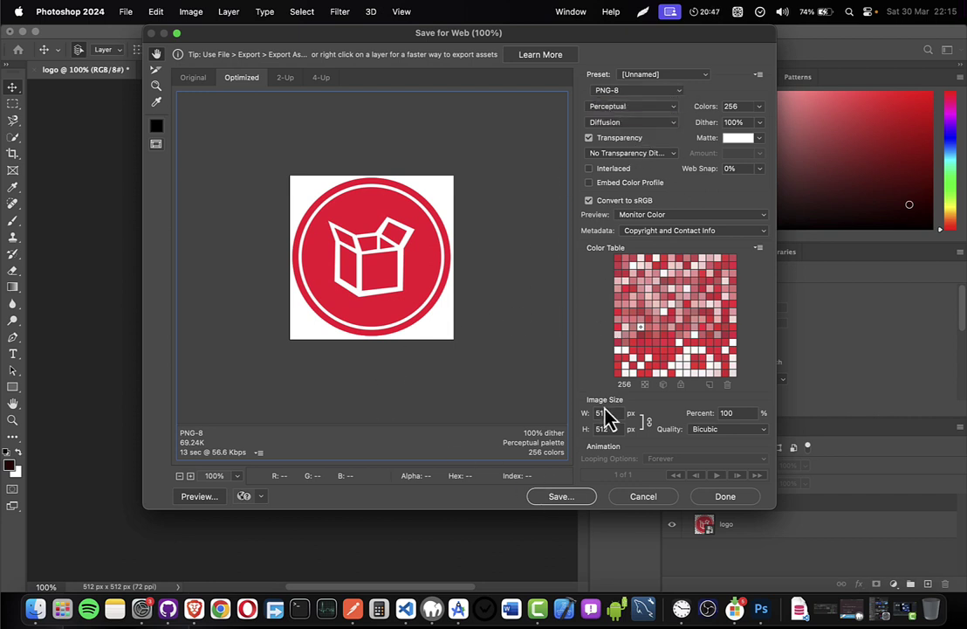
{"action": "left_click", "coordinate": [572, 496]}
{"action": "left_click", "coordinate": [214, 95]}
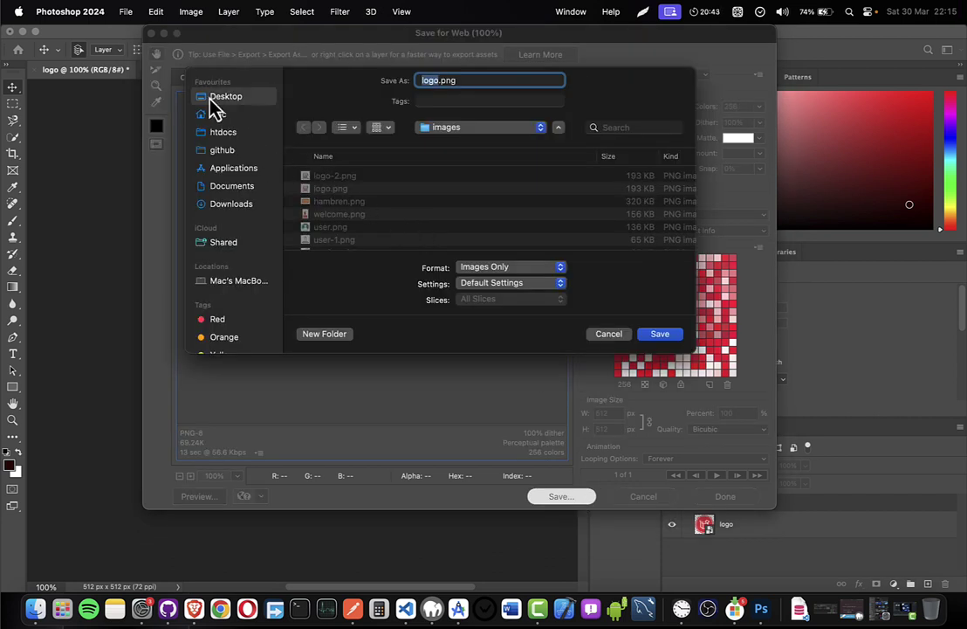
{"action": "type", "text": "inveto"}
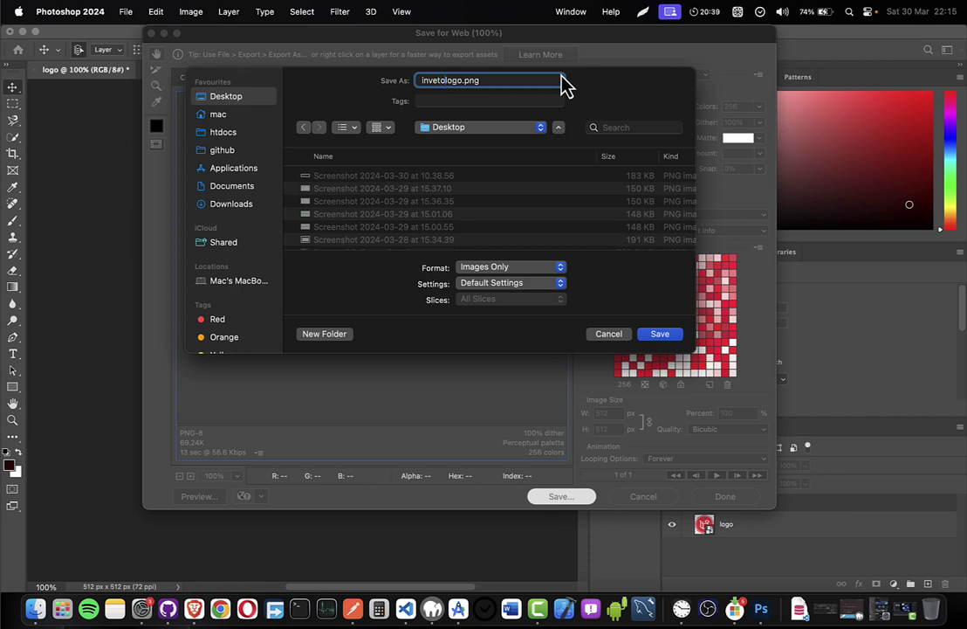
{"action": "type", "text": "-track-"}
{"action": "key", "text": "shift+alt+Left"}
{"action": "key", "text": "shift+alt+Left"}
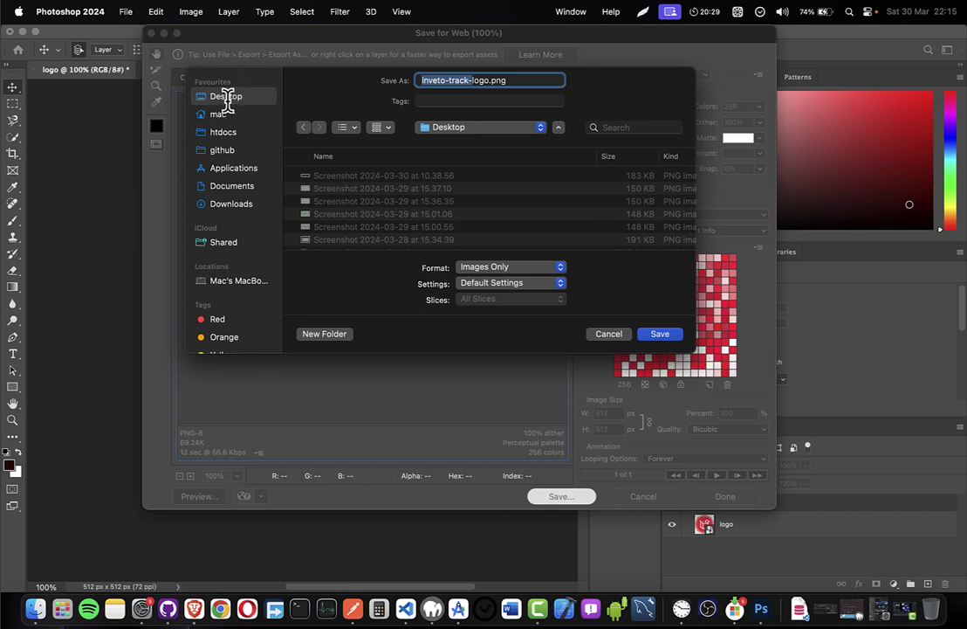
{"action": "left_click", "coordinate": [318, 332]}
{"action": "type", "text": "inveto-track-"}
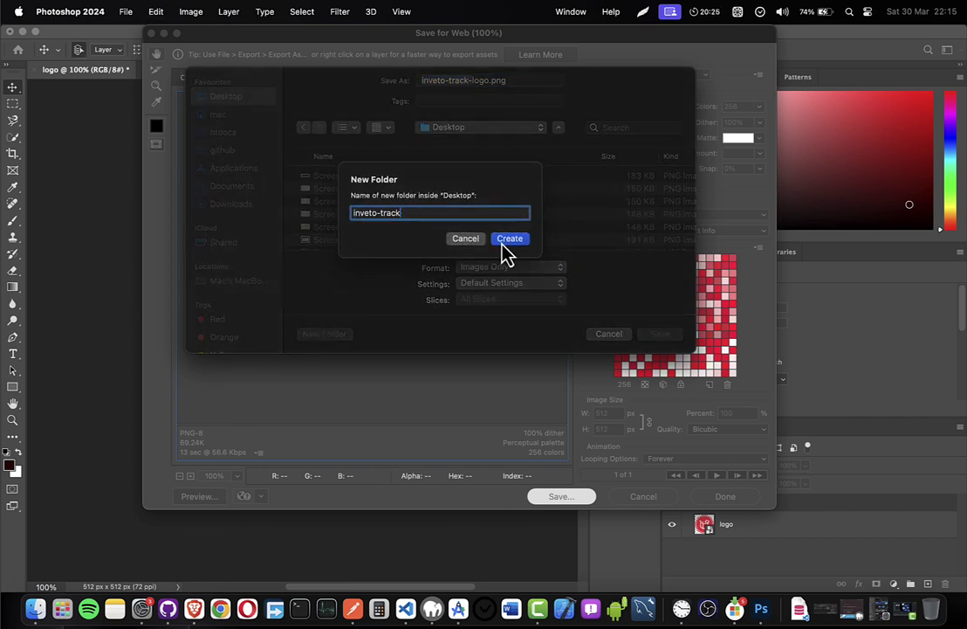
{"action": "left_click", "coordinate": [507, 251]}
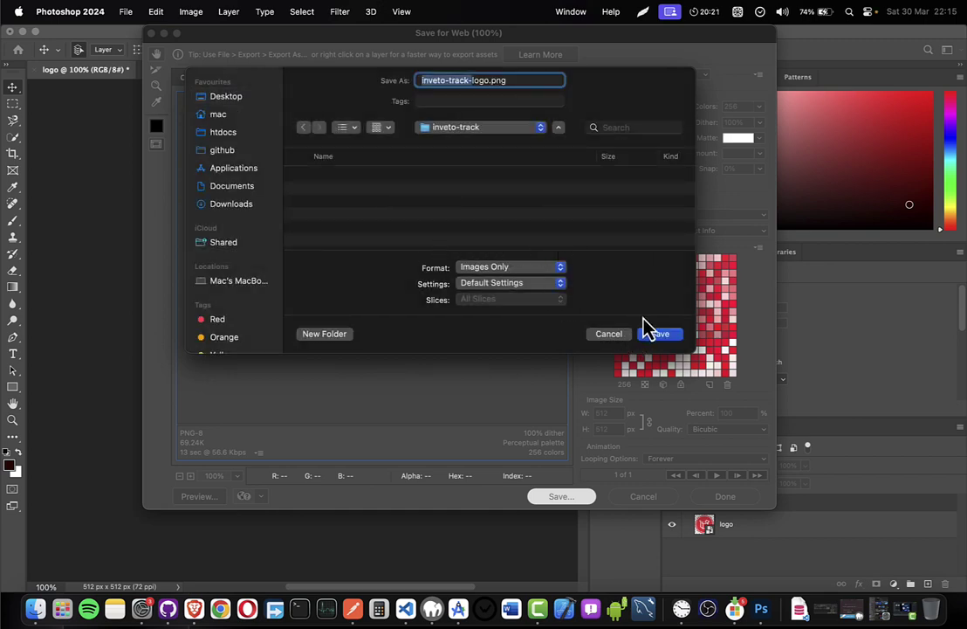
{"action": "left_click", "coordinate": [658, 343]}
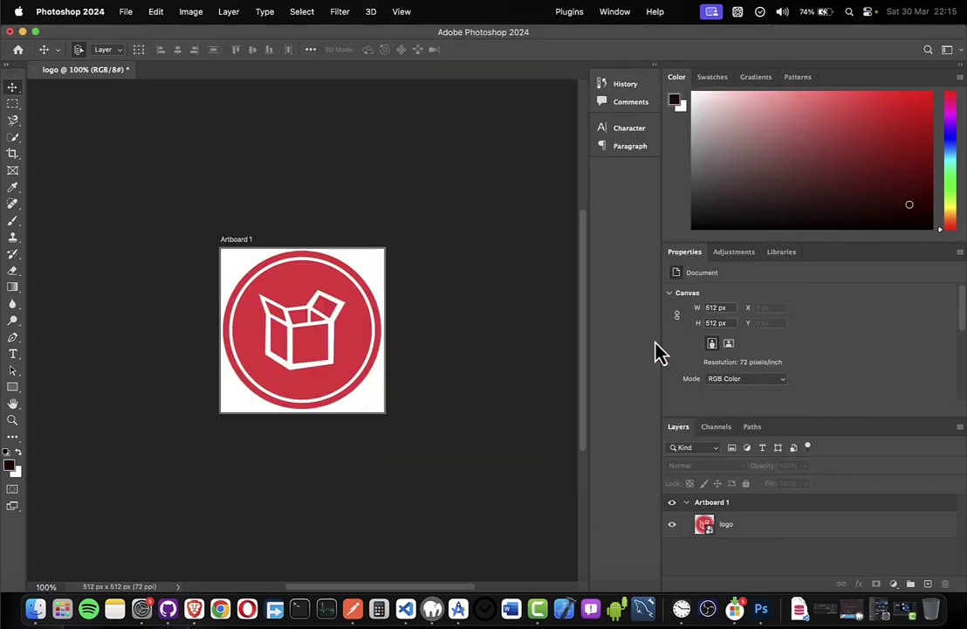
{"action": "key", "text": "ctrl+Right"}
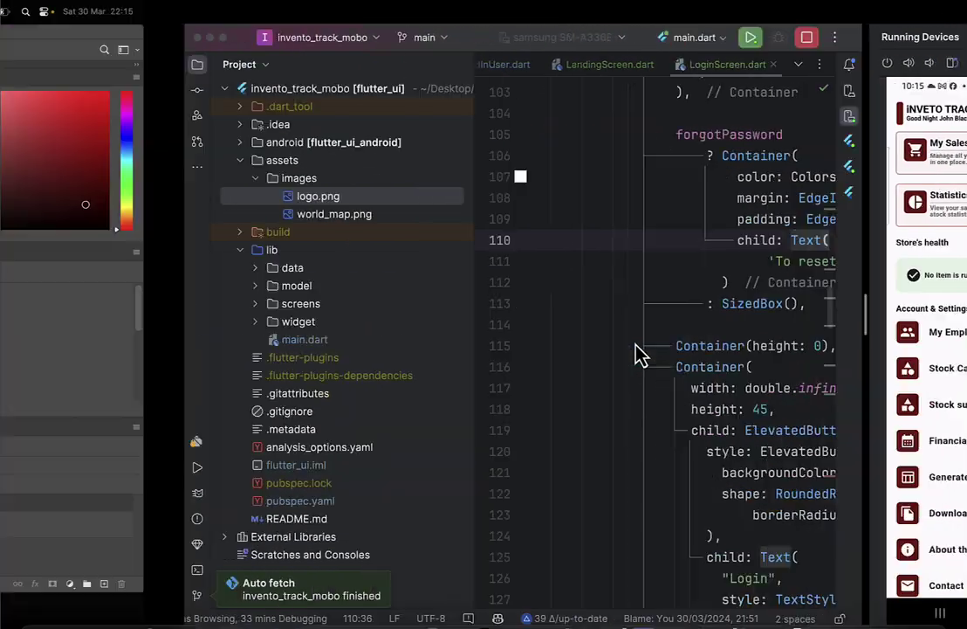
Upload inveto-track-logo.png from the inveto-track folder as the app icon.
{"action": "key", "text": "ctrl+Left"}
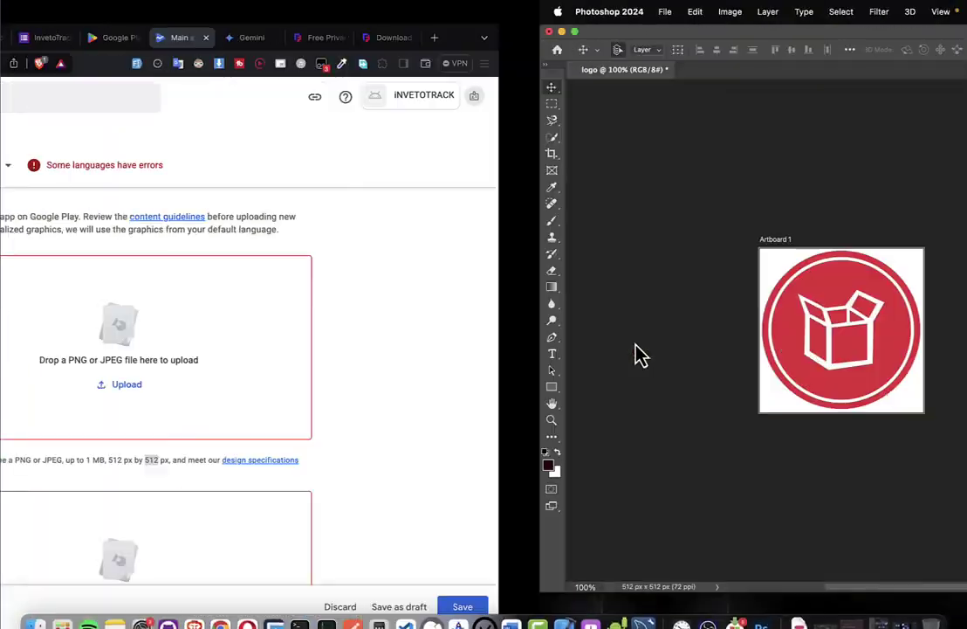
{"action": "left_click", "coordinate": [591, 389]}
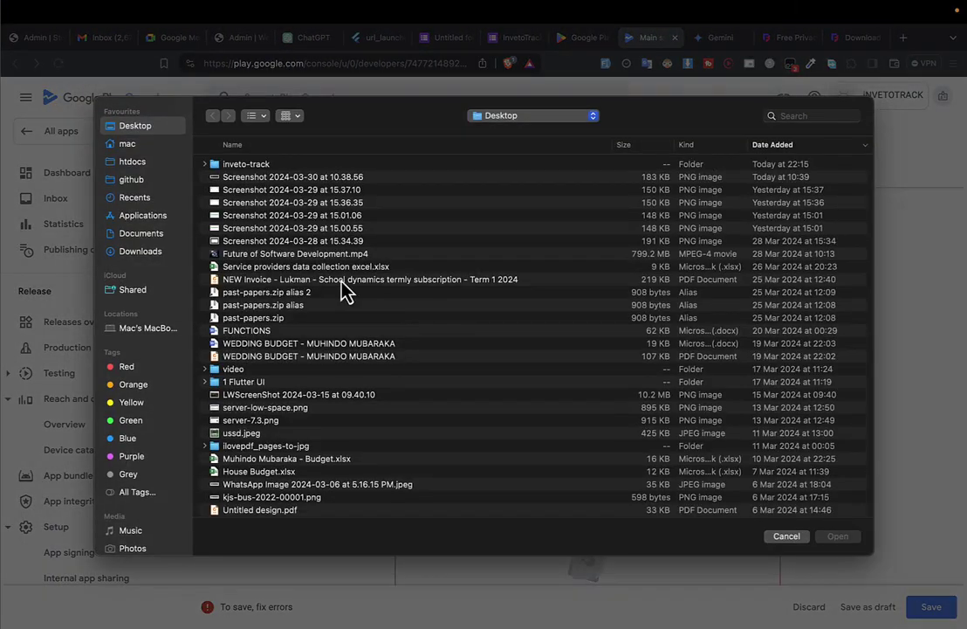
{"action": "double_click", "coordinate": [244, 164]}
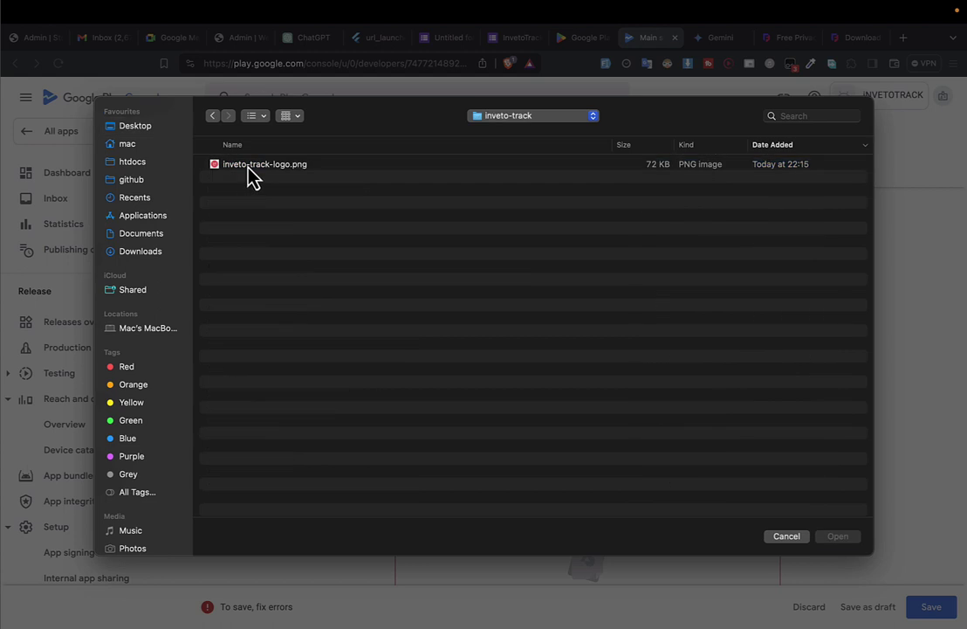
{"action": "double_click", "coordinate": [249, 165]}
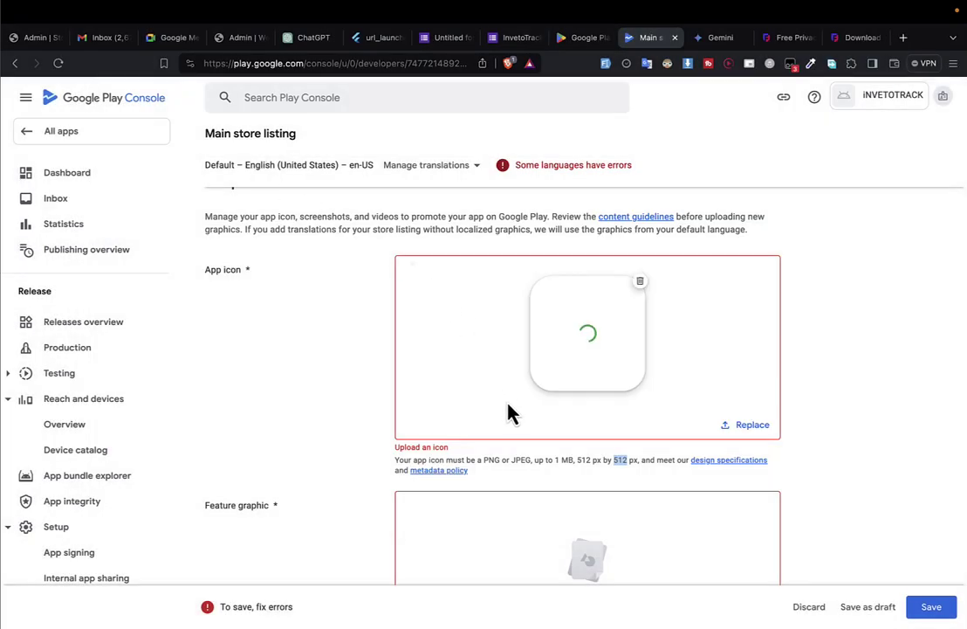
Scroll to Feature graphic and note its required 1,024 px width.
{"action": "scroll", "coordinate": [511, 412], "scroll_direction": "down", "scroll_amount": 1}
{"action": "scroll", "coordinate": [510, 412], "scroll_direction": "down", "scroll_amount": 3}
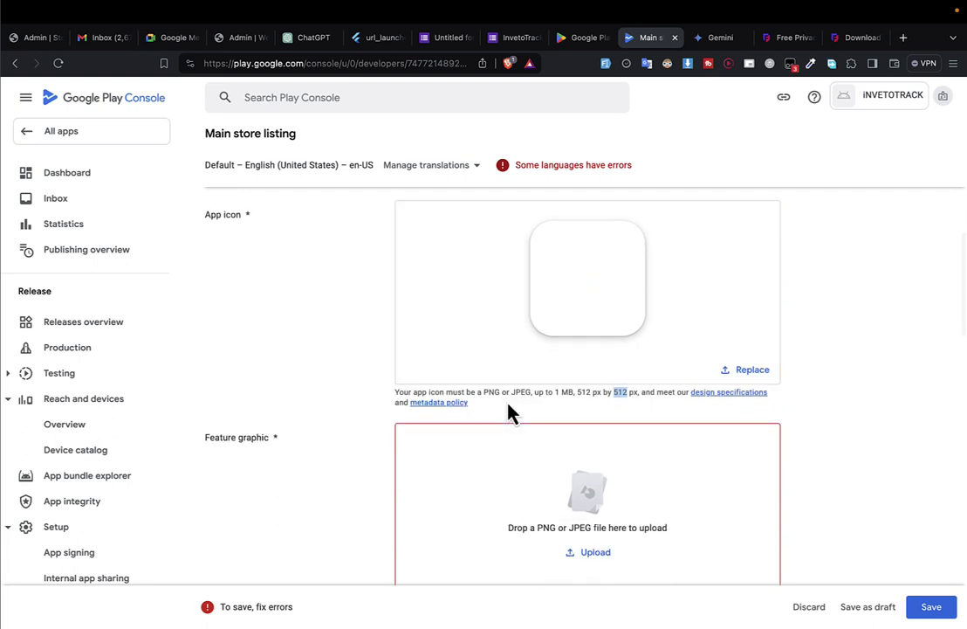
{"action": "scroll", "coordinate": [510, 412], "scroll_direction": "up", "scroll_amount": 1}
{"action": "scroll", "coordinate": [620, 396], "scroll_direction": "down", "scroll_amount": 3}
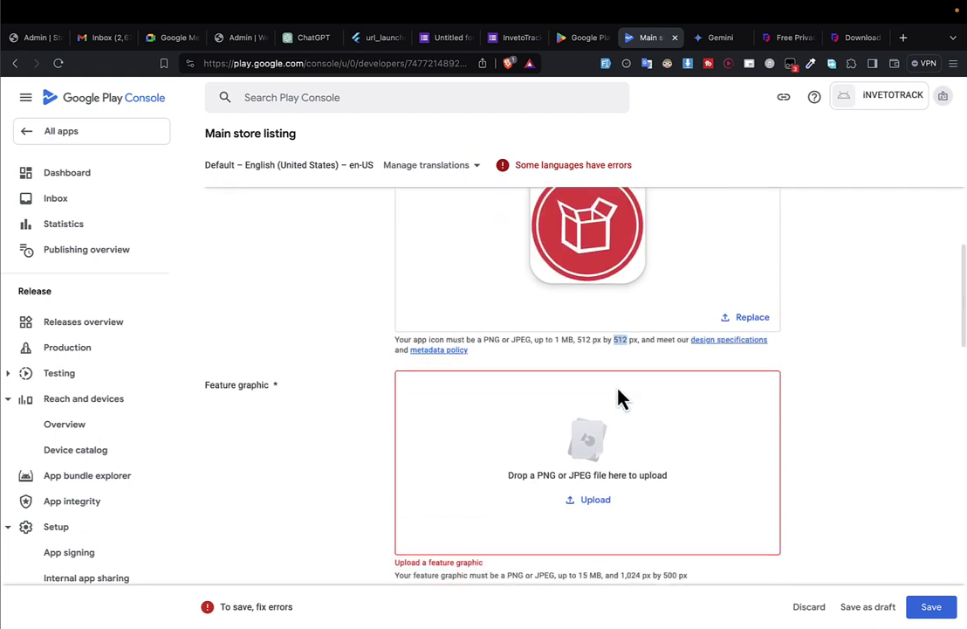
{"action": "scroll", "coordinate": [380, 449], "scroll_direction": "down", "scroll_amount": 2}
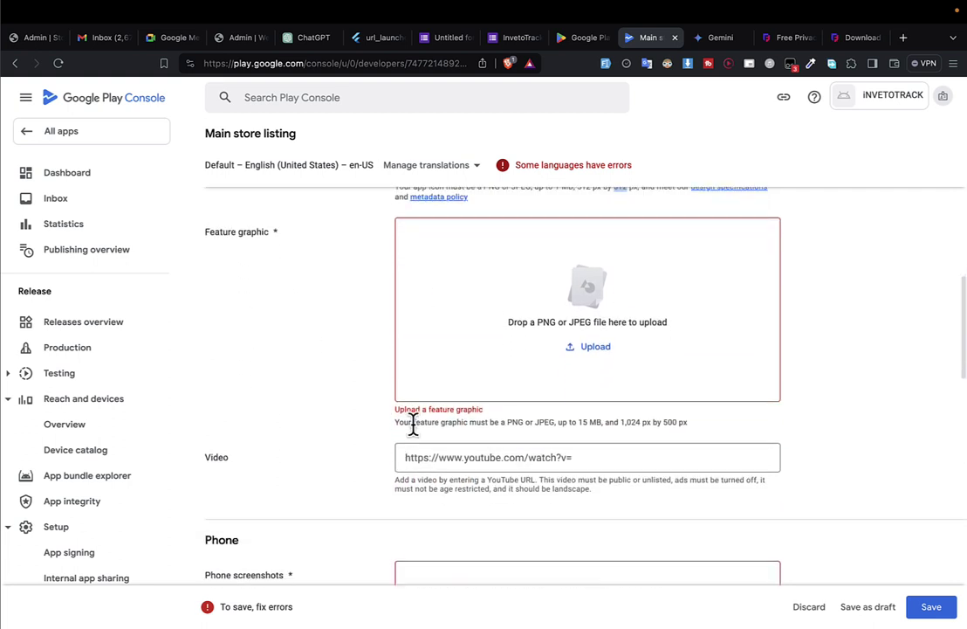
{"action": "double_click", "coordinate": [628, 421]}
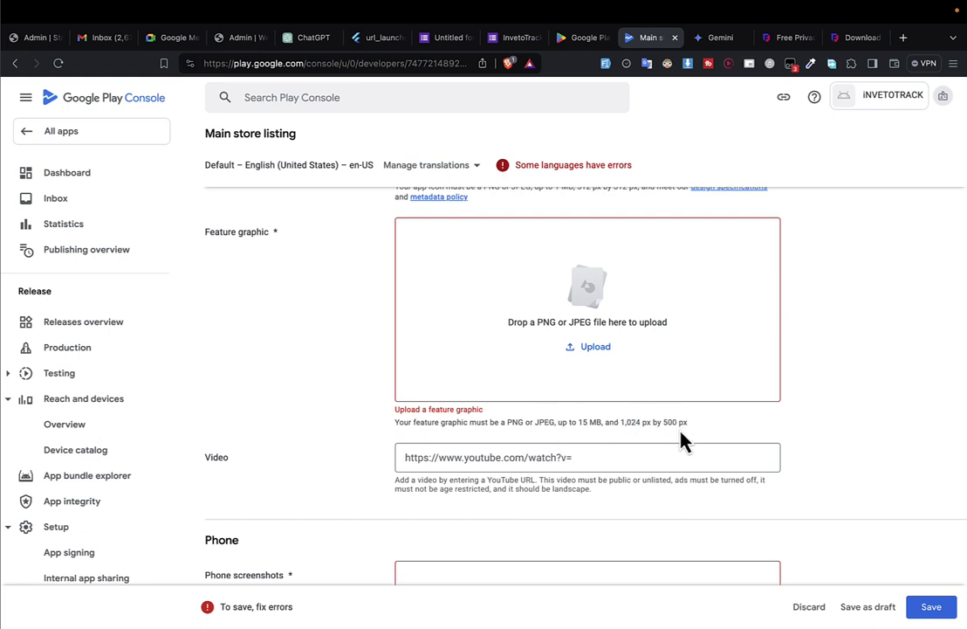
Open canva.com in a new tab and start a custom-size design.
{"action": "left_click", "coordinate": [903, 38]}
{"action": "type", "text": "ca"}
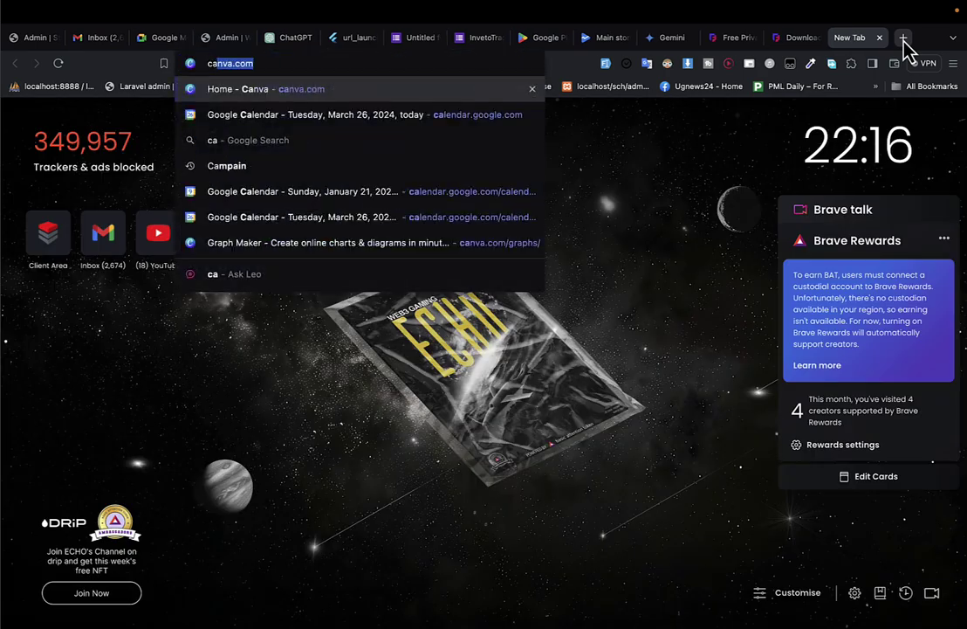
{"action": "type", "text": "nva.com"}
{"action": "key", "text": "Return"}
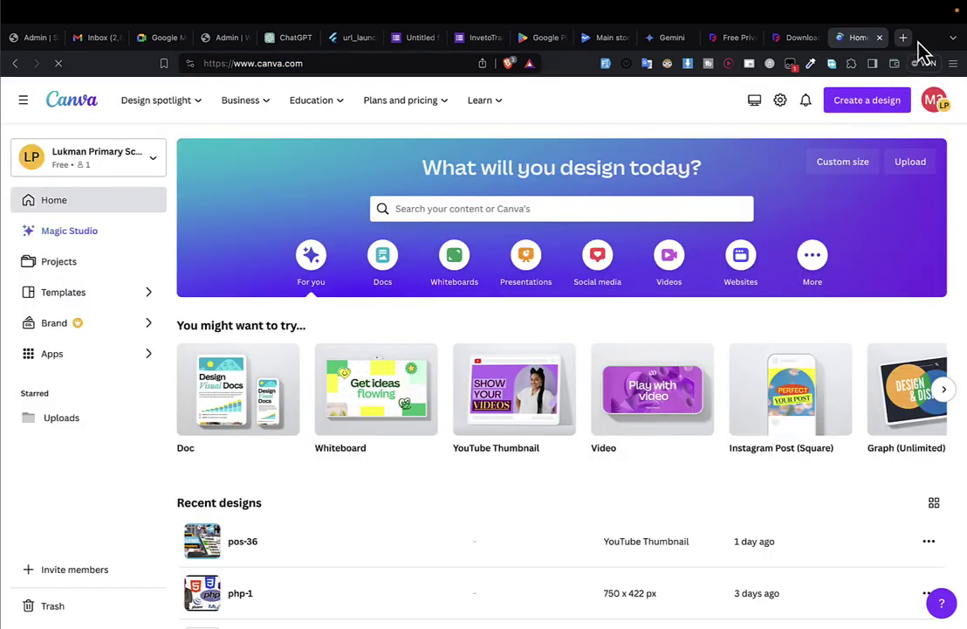
{"action": "left_click", "coordinate": [874, 110]}
{"action": "left_click_drag", "start_coordinate": [861, 38], "coordinate": [681, 53]}
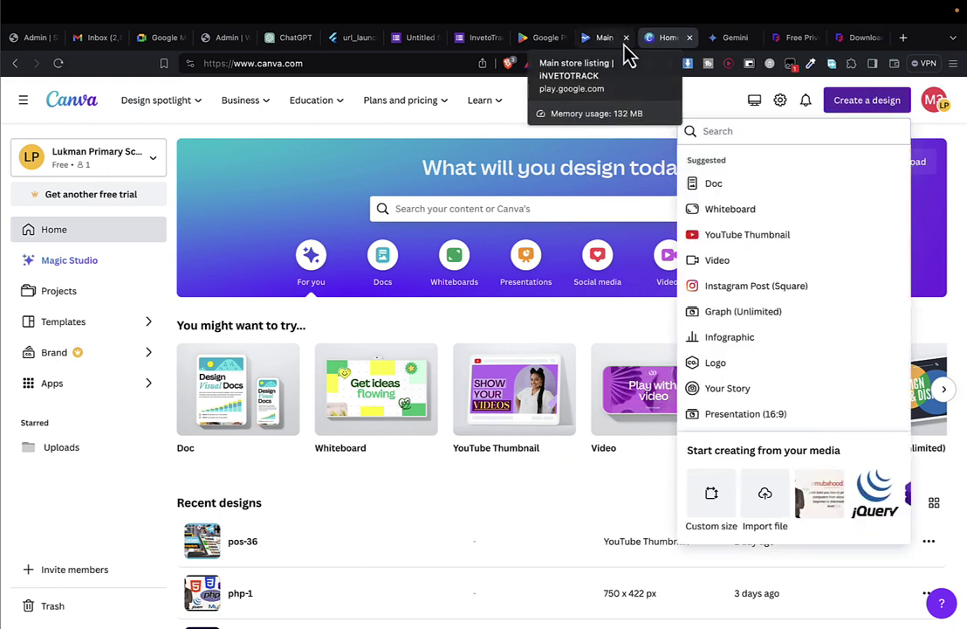
{"action": "left_click", "coordinate": [729, 496]}
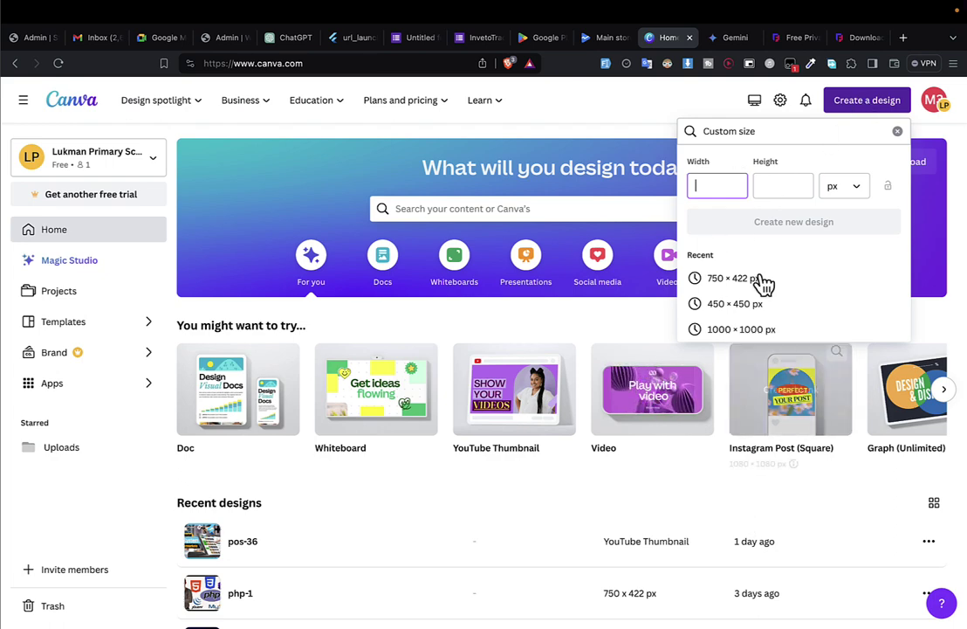
Enter 1024 × 500 px from the feature graphic requirement and create the design.
{"action": "left_click", "coordinate": [606, 38]}
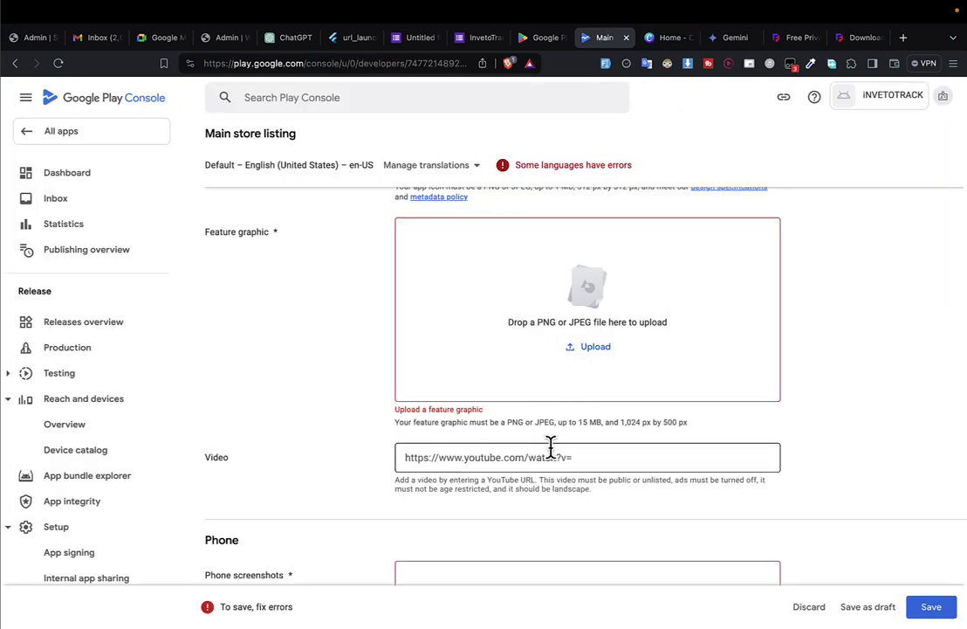
{"action": "left_click_drag", "start_coordinate": [622, 422], "coordinate": [637, 422]}
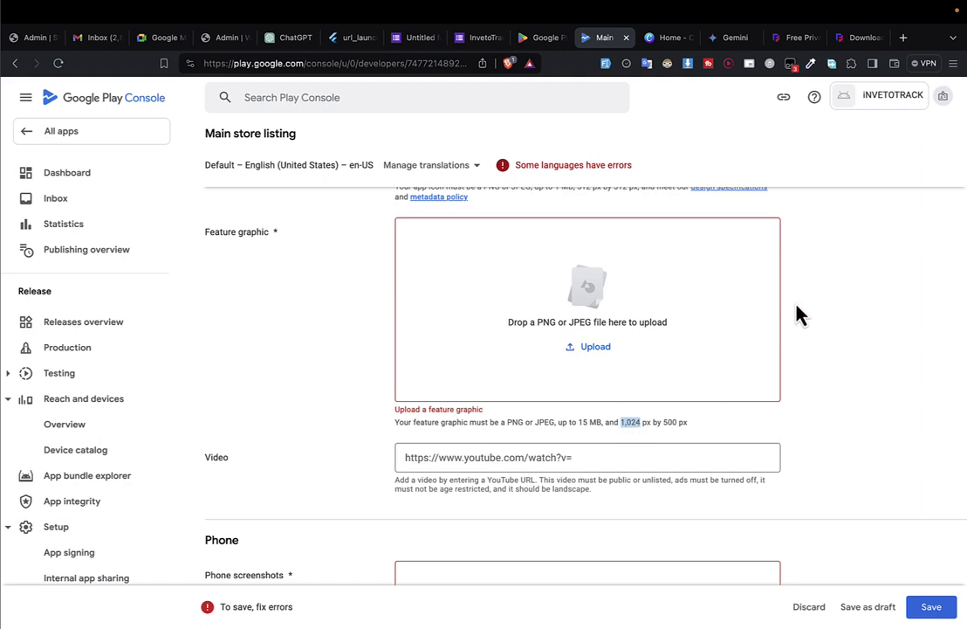
{"action": "key", "text": "ctrl+Tab"}
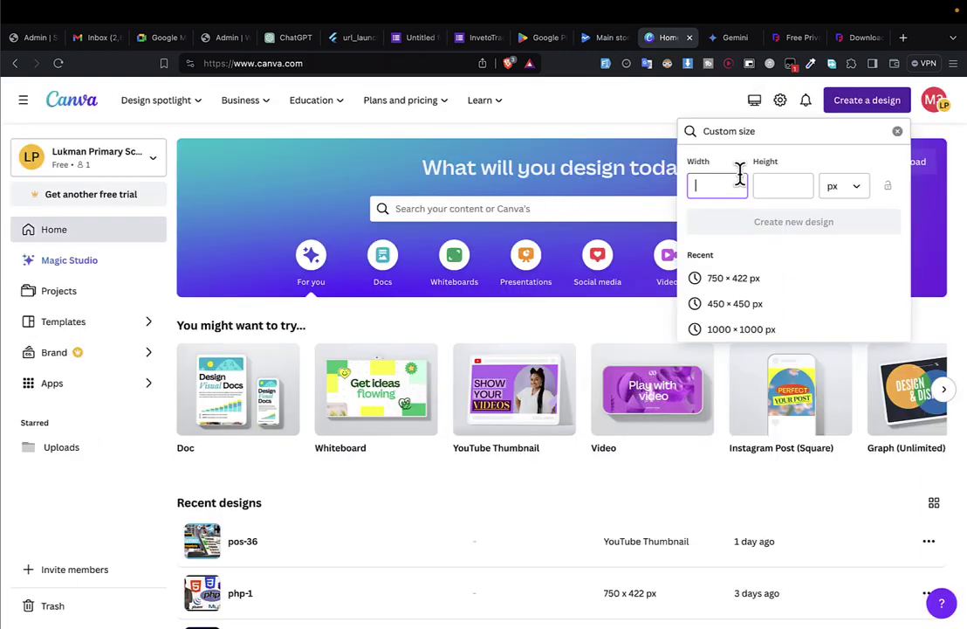
{"action": "type", "text": "10"}
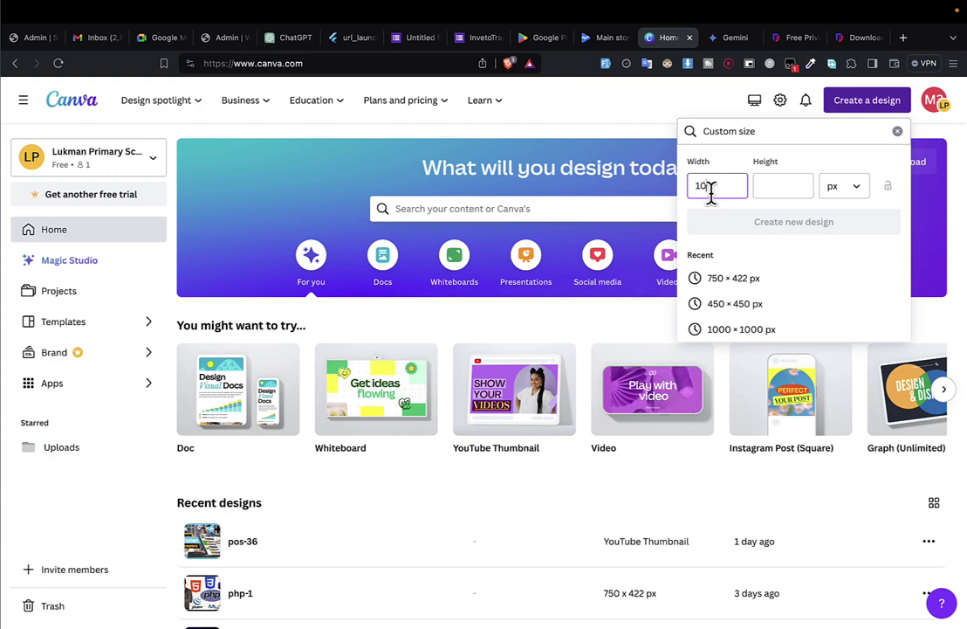
{"action": "type", "text": "24"}
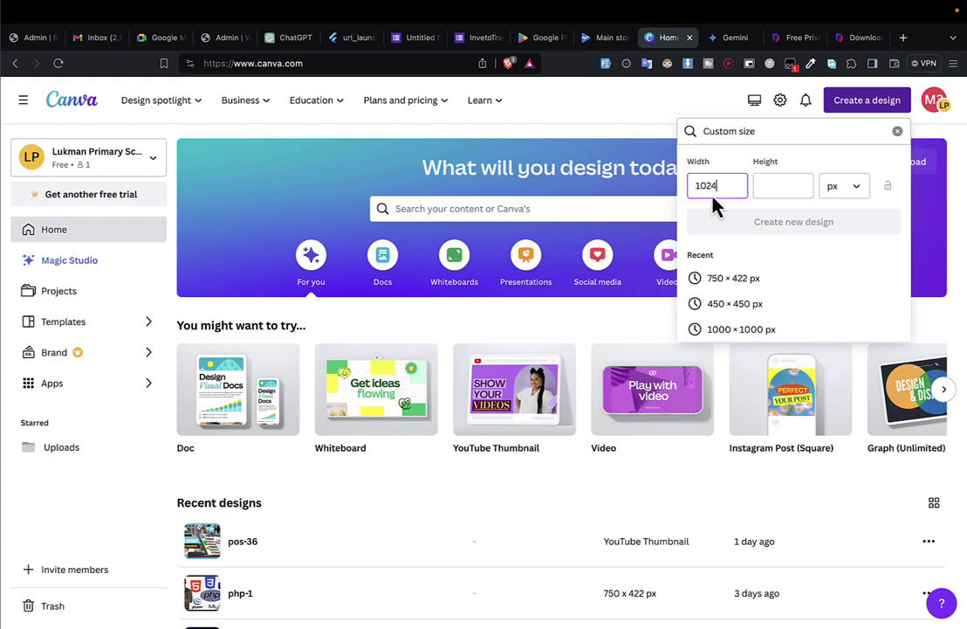
{"action": "key", "text": "ctrl+Tab"}
{"action": "key", "text": "ctrl+shift+Tab"}
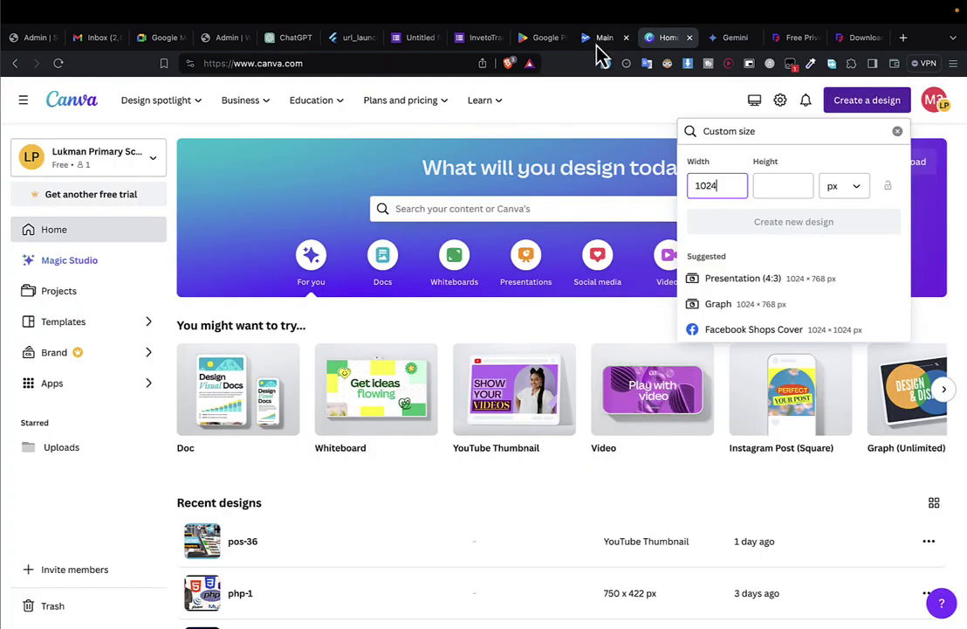
{"action": "left_click", "coordinate": [602, 40]}
{"action": "left_click", "coordinate": [661, 420]}
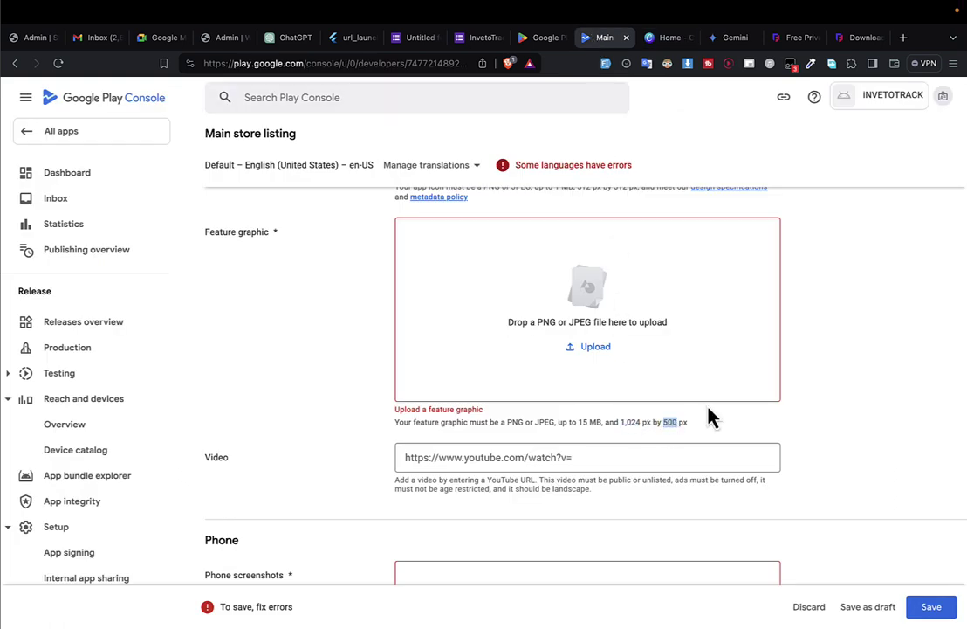
{"action": "key", "text": "ctrl+Tab"}
{"action": "left_click", "coordinate": [791, 188]}
{"action": "type", "text": "500"}
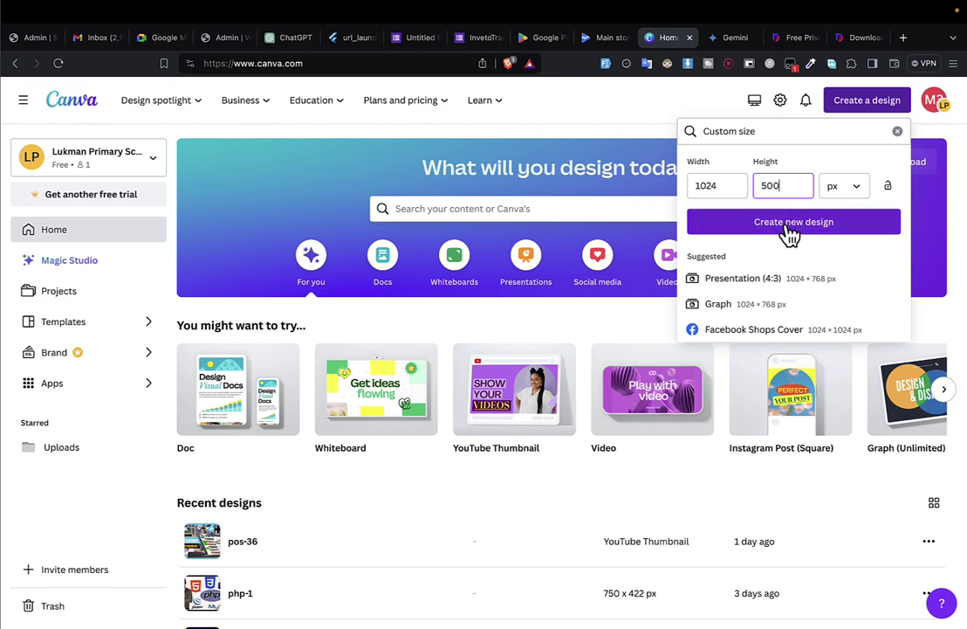
{"action": "left_click", "coordinate": [790, 228]}
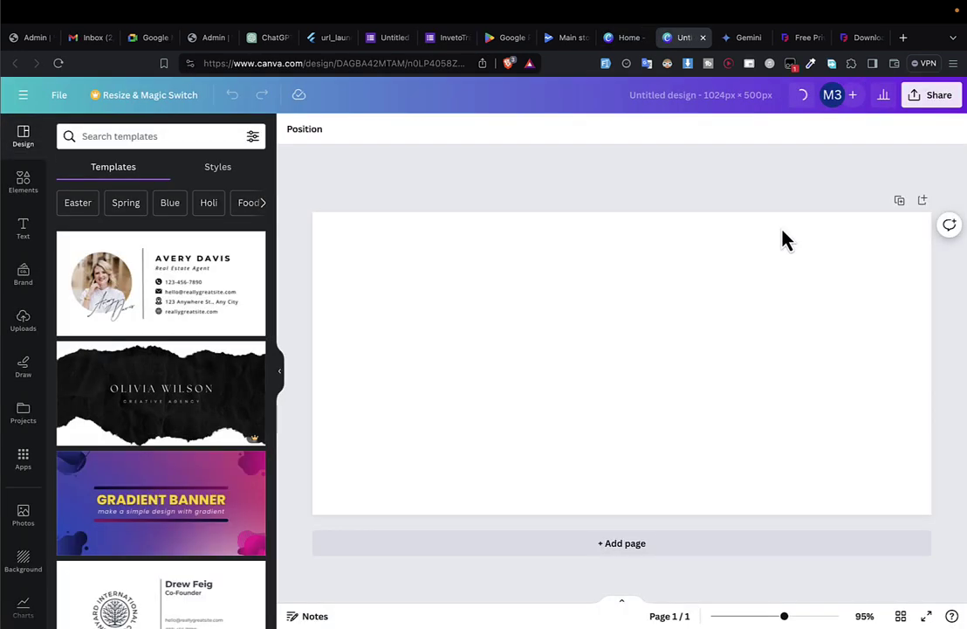
Search Canva templates for 'mobil' and preview the Invest in a new way template.
{"action": "scroll", "coordinate": [223, 510], "scroll_direction": "down", "scroll_amount": 5}
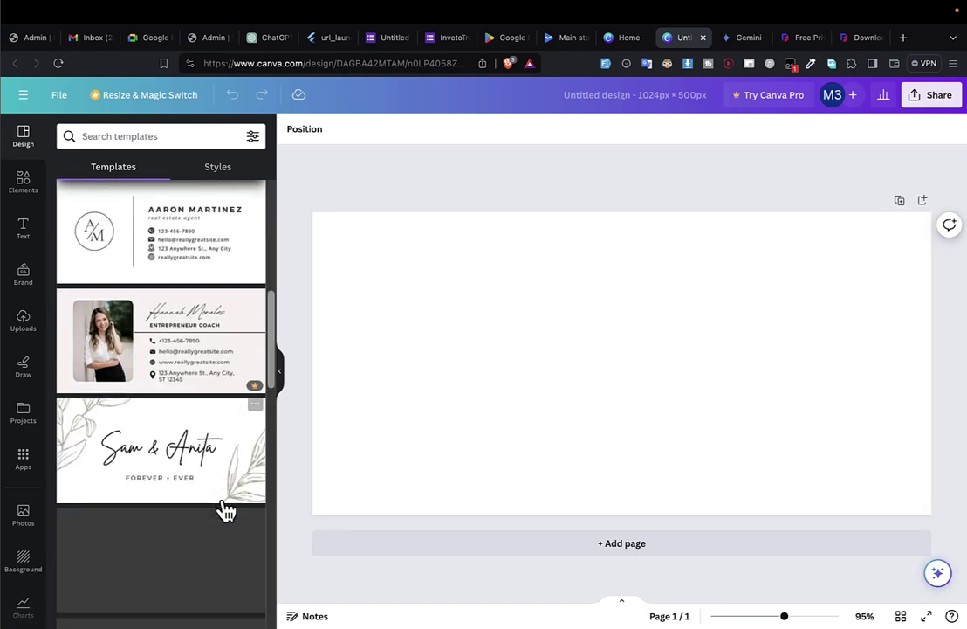
{"action": "scroll", "coordinate": [223, 488], "scroll_direction": "up", "scroll_amount": 5}
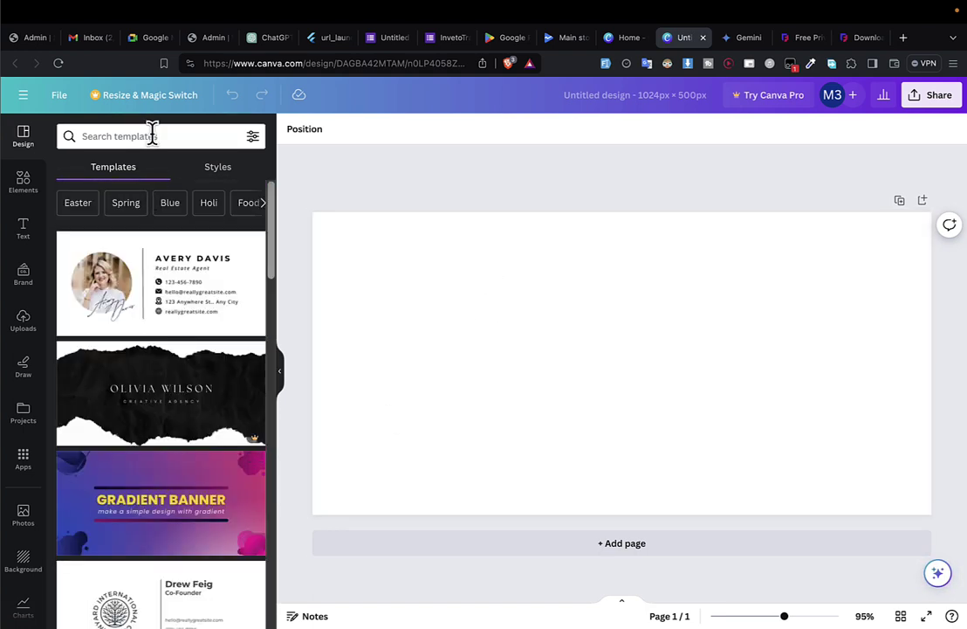
{"action": "left_click", "coordinate": [152, 135]}
{"action": "type", "text": "mobile"}
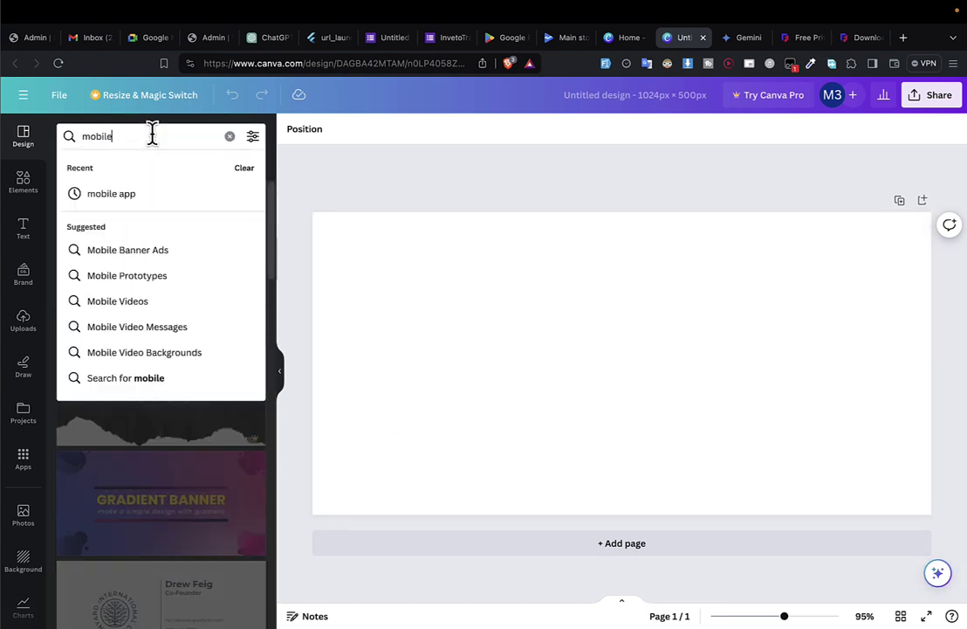
{"action": "key", "text": "Return"}
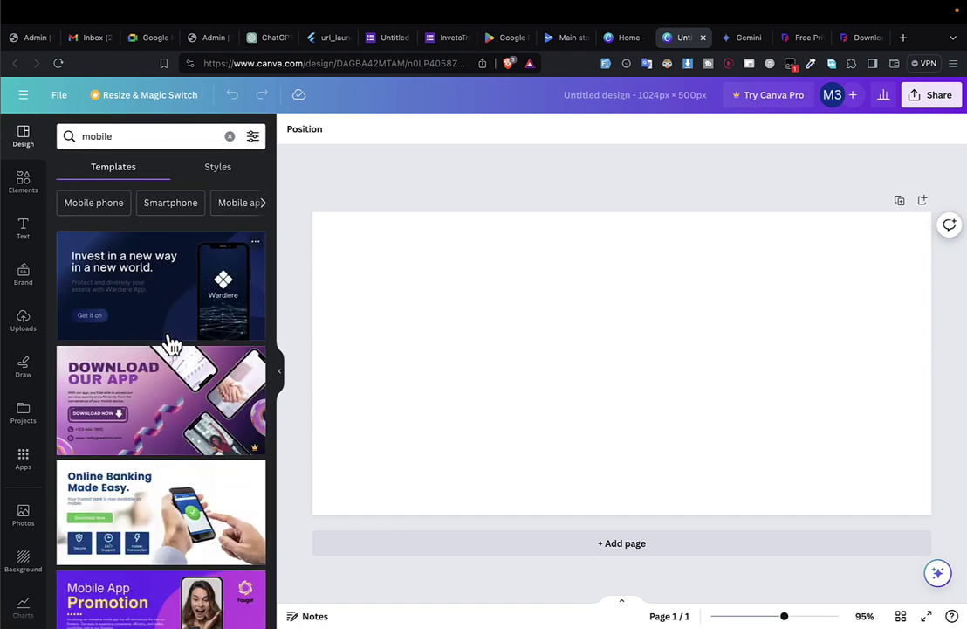
{"action": "left_click", "coordinate": [169, 323]}
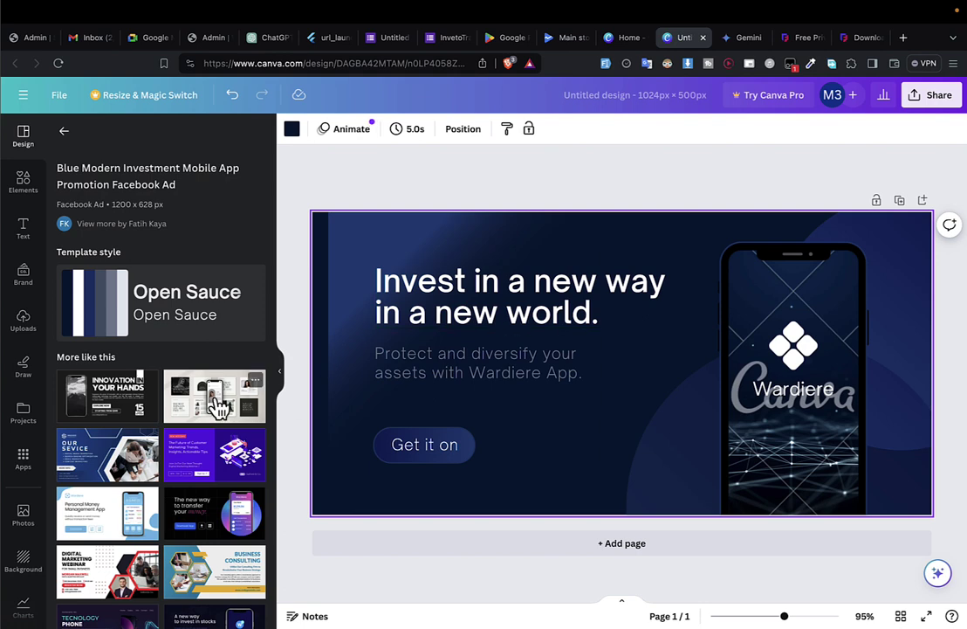
{"action": "scroll", "coordinate": [218, 404], "scroll_direction": "down", "scroll_amount": 5}
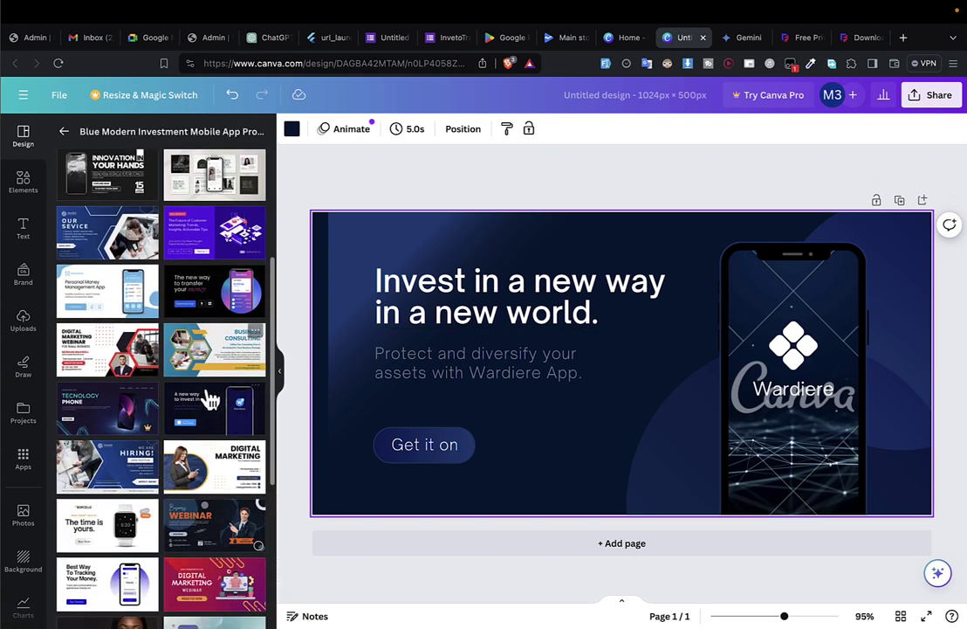
Compare the Personal Money Management App and Best Way To Tracking Your Money templates.
{"action": "left_click", "coordinate": [142, 299]}
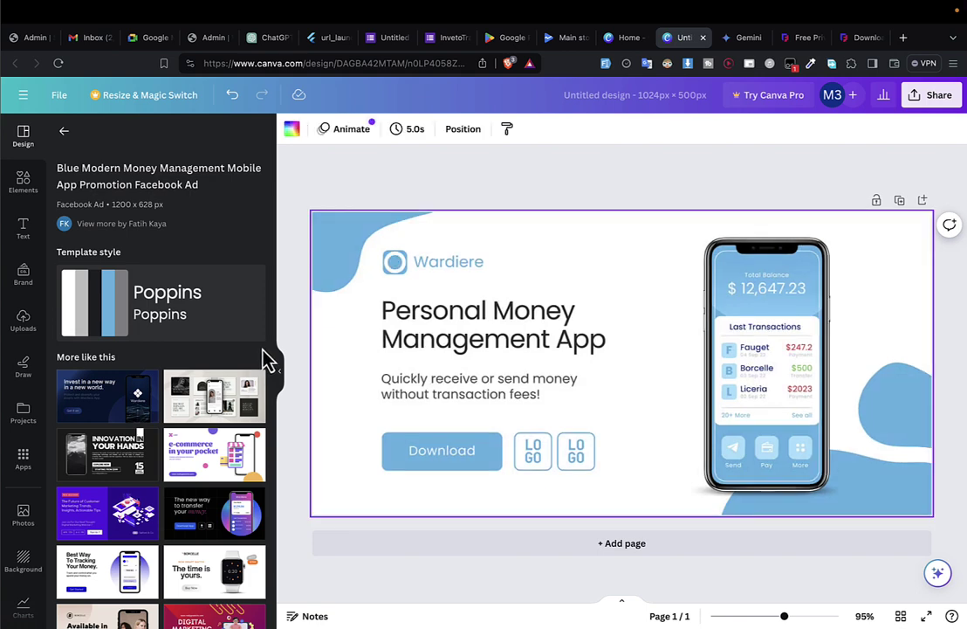
{"action": "scroll", "coordinate": [264, 362], "scroll_direction": "down", "scroll_amount": 3}
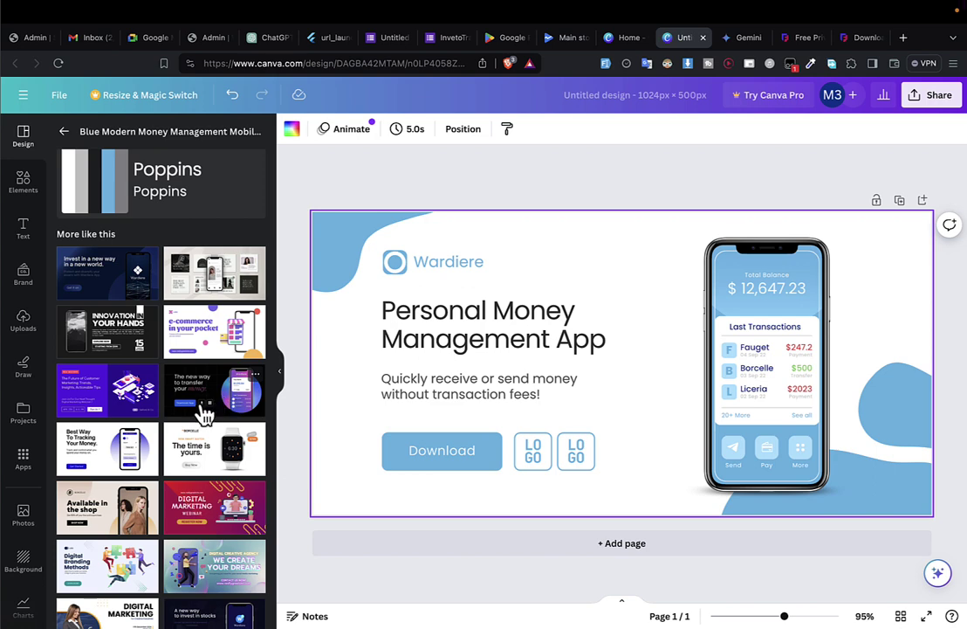
{"action": "scroll", "coordinate": [204, 412], "scroll_direction": "down", "scroll_amount": 1}
{"action": "left_click", "coordinate": [109, 419]}
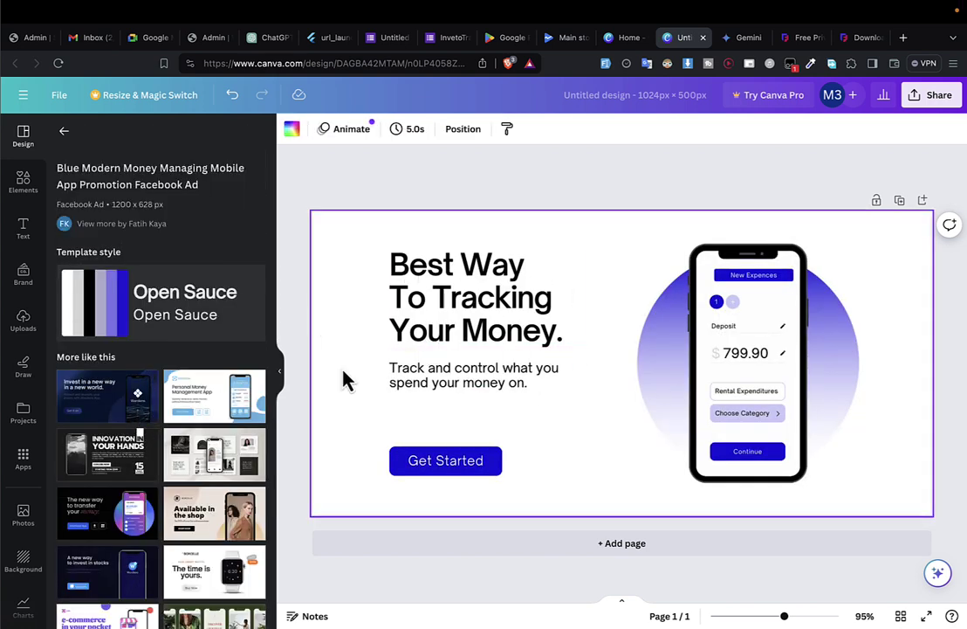
Replace the page with the Invest in a new way template and select its headline.
{"action": "left_click", "coordinate": [132, 393]}
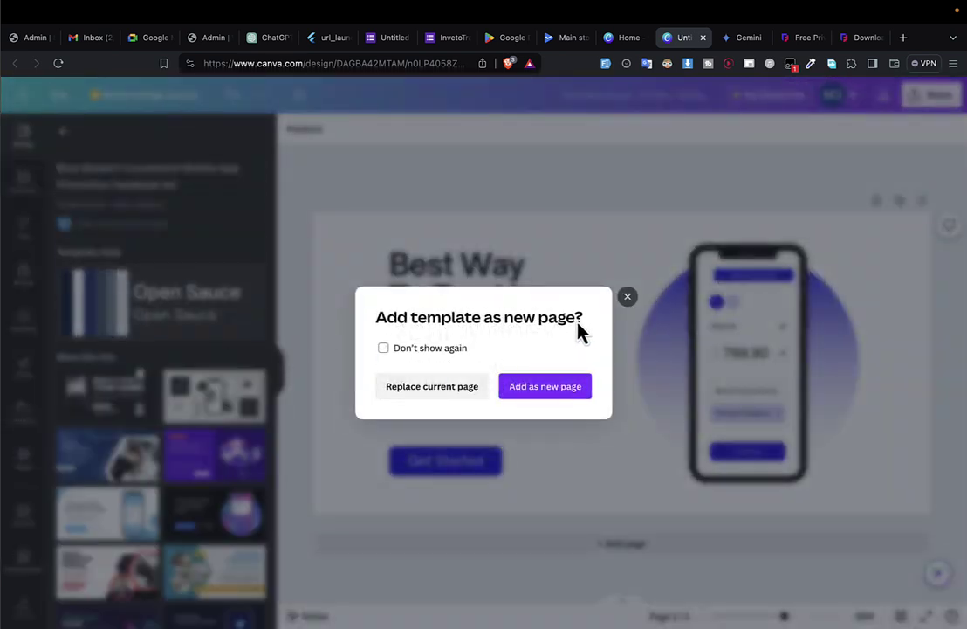
{"action": "left_click", "coordinate": [460, 389]}
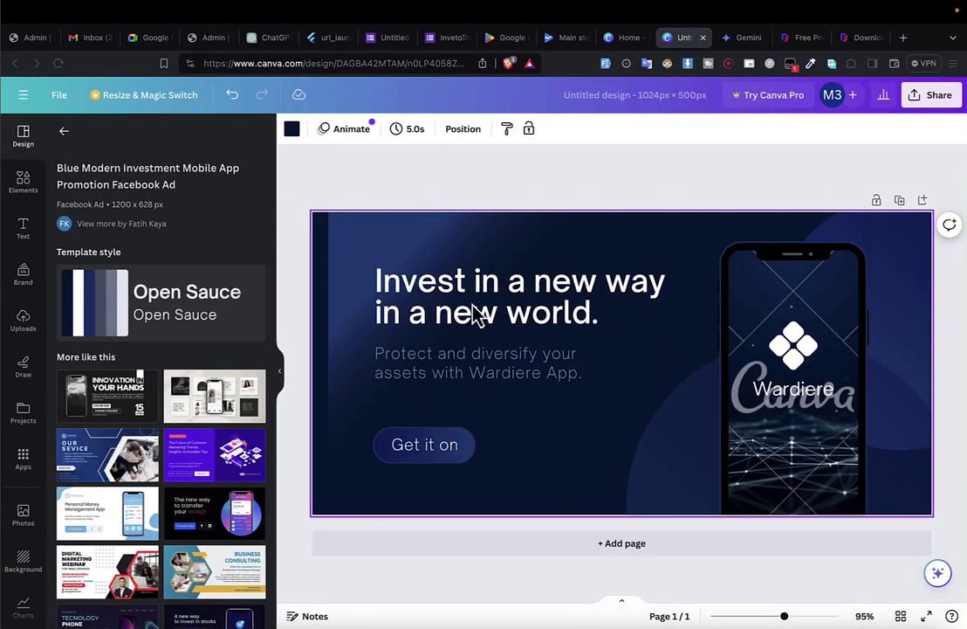
{"action": "left_click", "coordinate": [453, 309]}
{"action": "double_click", "coordinate": [447, 280]}
Select the Canva headline, then copy Gemini's tagline 'Track stock & gain insights on the go'.
{"action": "left_click", "coordinate": [584, 291]}
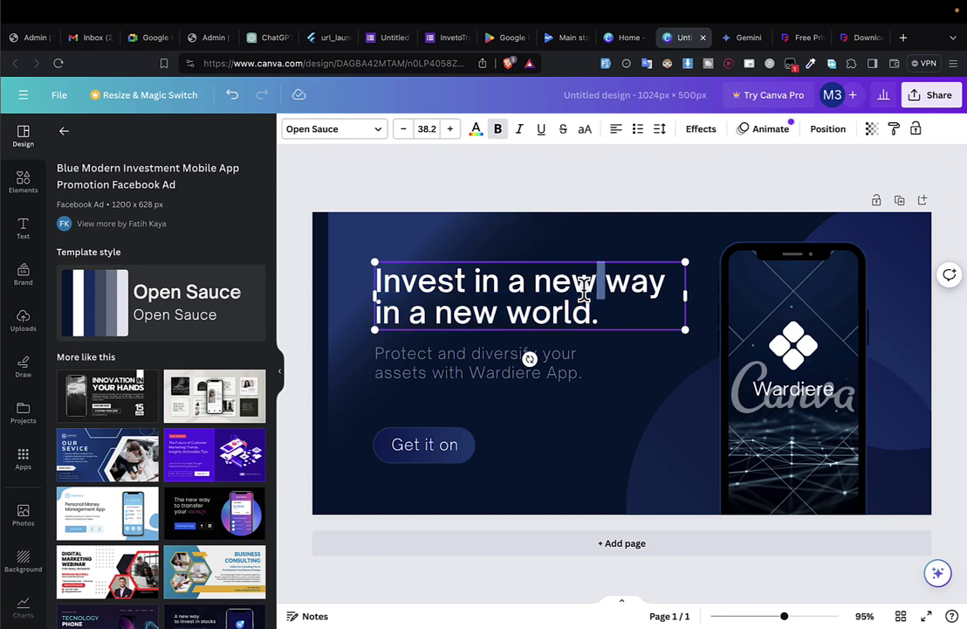
{"action": "key", "text": "ctrl+a"}
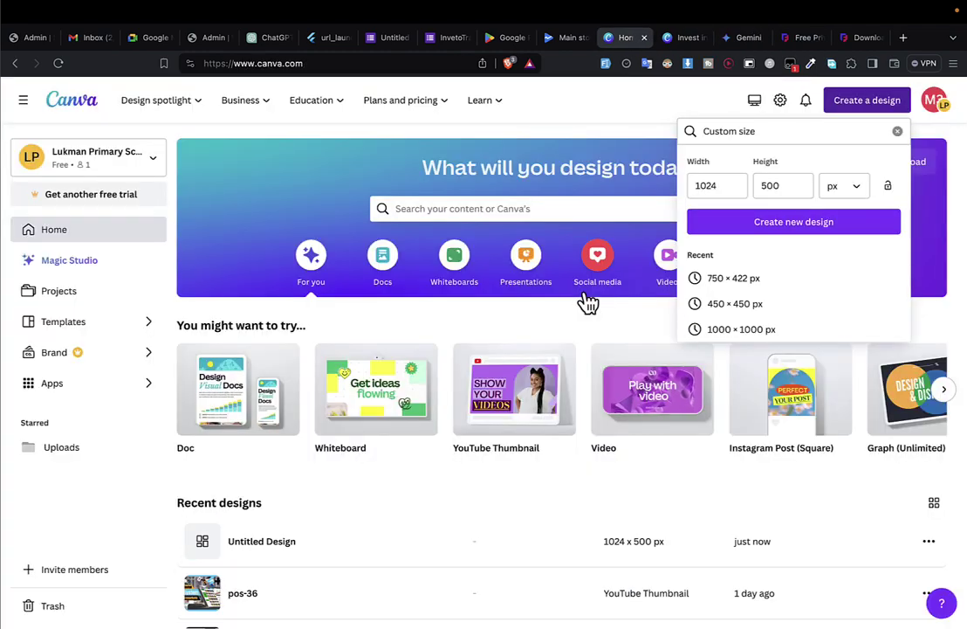
{"action": "key", "text": "ctrl+Tab"}
{"action": "key", "text": "ctrl+Tab"}
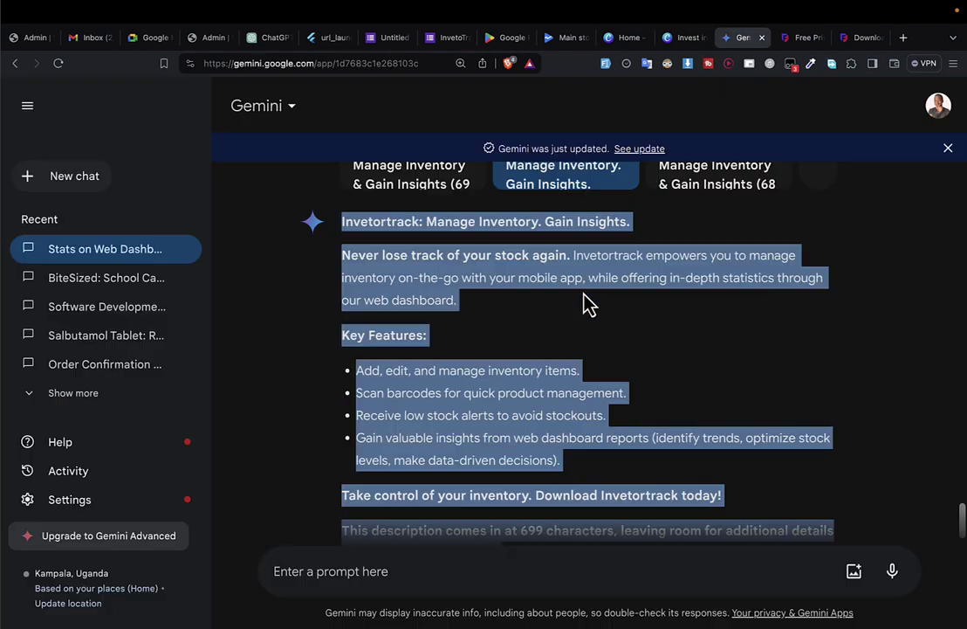
{"action": "scroll", "coordinate": [597, 443], "scroll_direction": "up", "scroll_amount": 15}
{"action": "scroll", "coordinate": [603, 453], "scroll_direction": "down", "scroll_amount": 3}
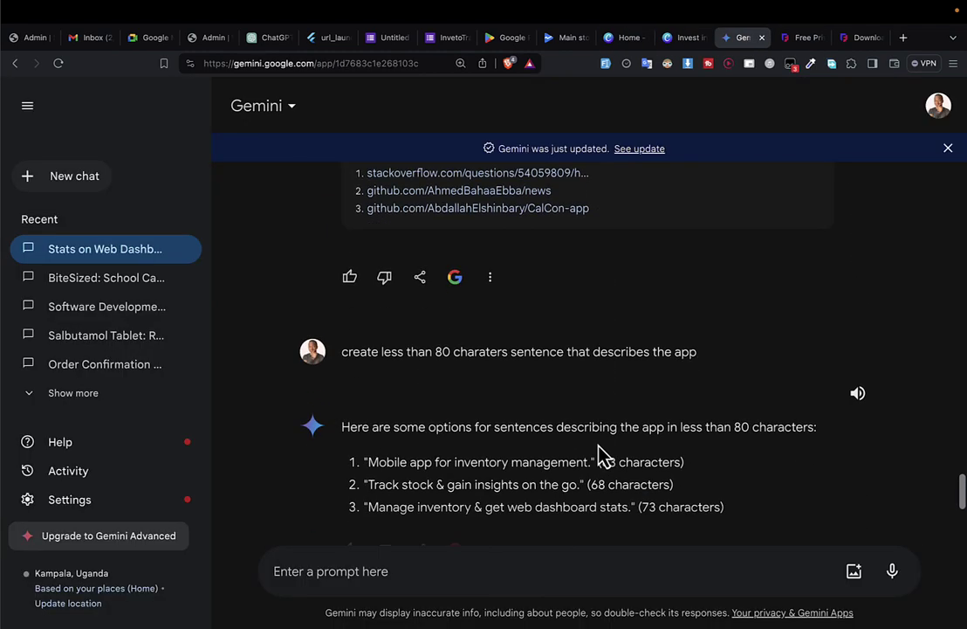
{"action": "scroll", "coordinate": [617, 450], "scroll_direction": "down", "scroll_amount": 1}
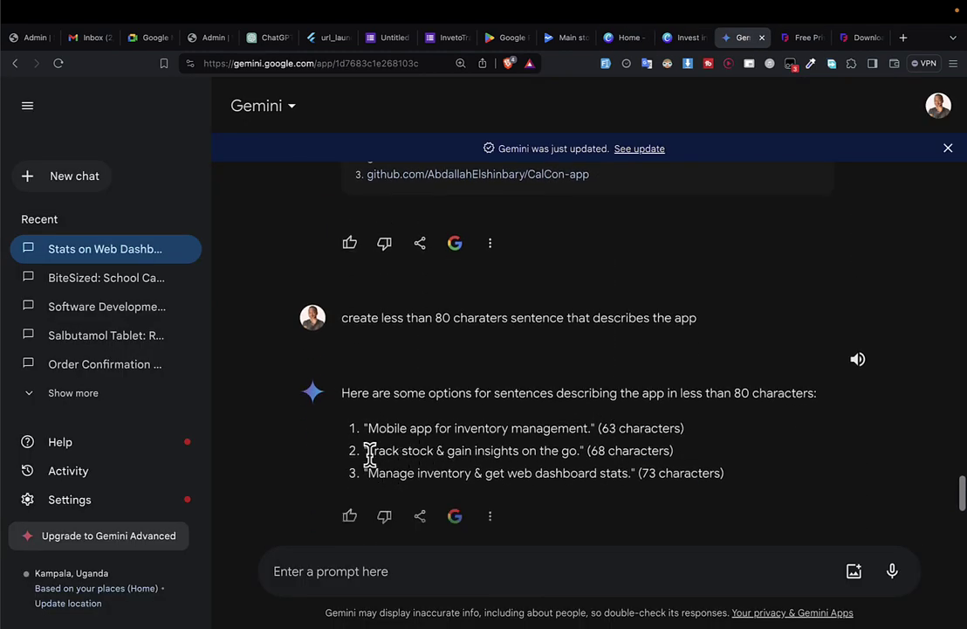
{"action": "left_click_drag", "start_coordinate": [368, 450], "coordinate": [572, 450]}
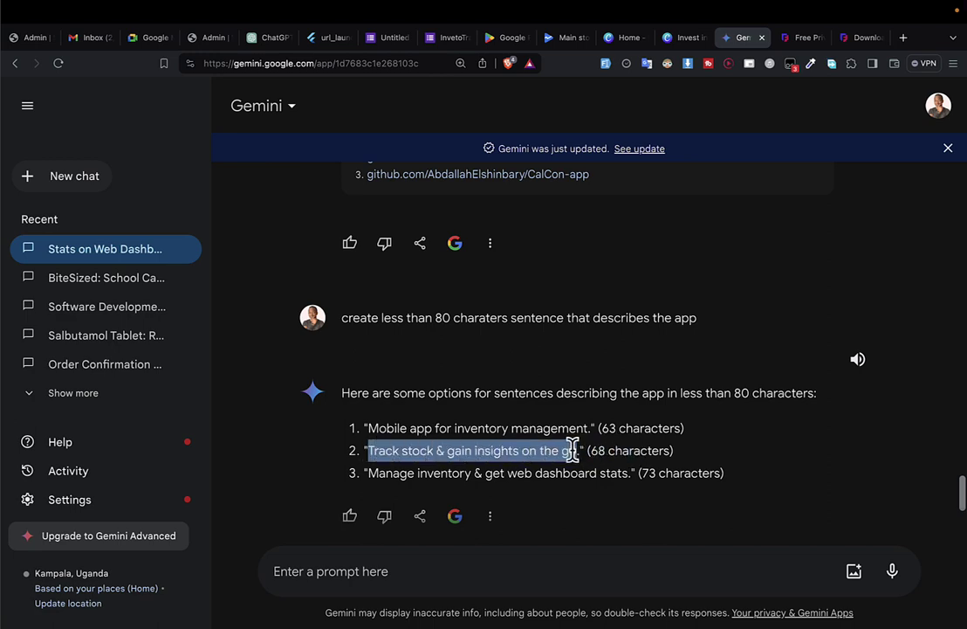
{"action": "key", "text": "ctrl+Tab"}
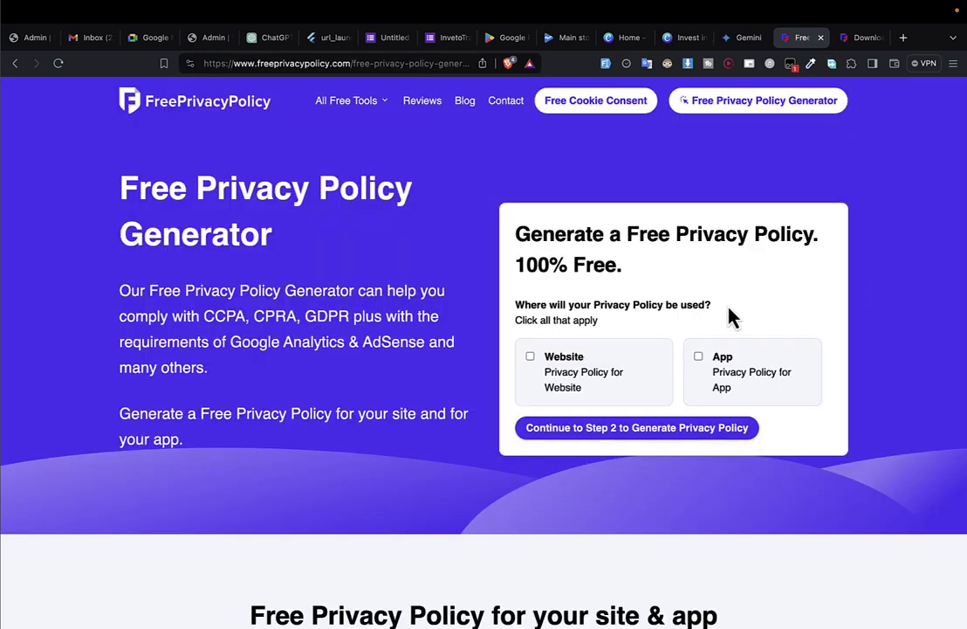
{"action": "key", "text": "ctrl+shift+Tab"}
{"action": "key", "text": "ctrl+shift+Tab"}
Retitle the banner headline 'iVENTO-TRACK' and enlarge it to font size 50.2.
{"action": "double_click", "coordinate": [592, 298]}
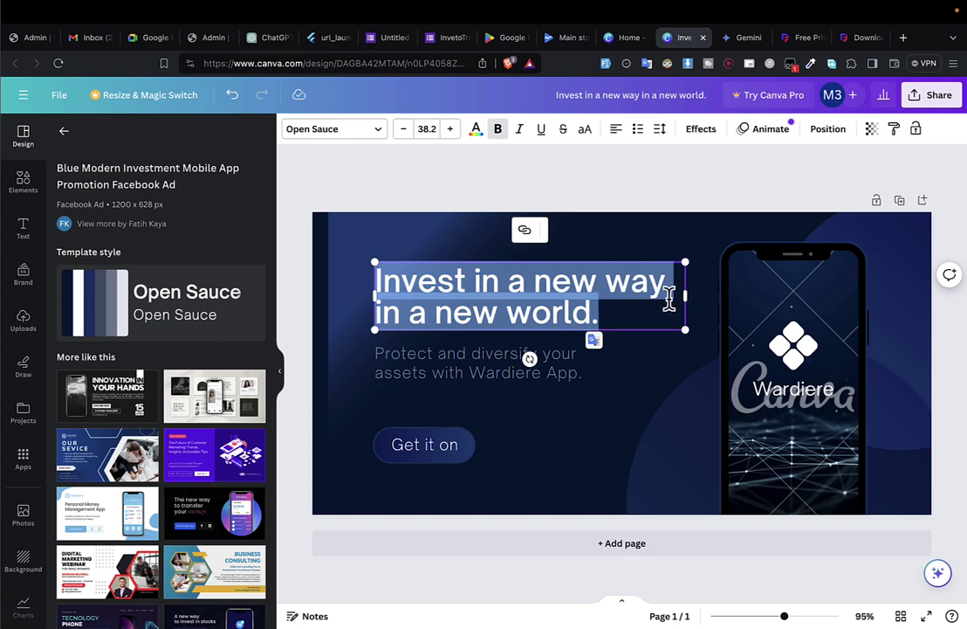
{"action": "key", "text": "BackSpace"}
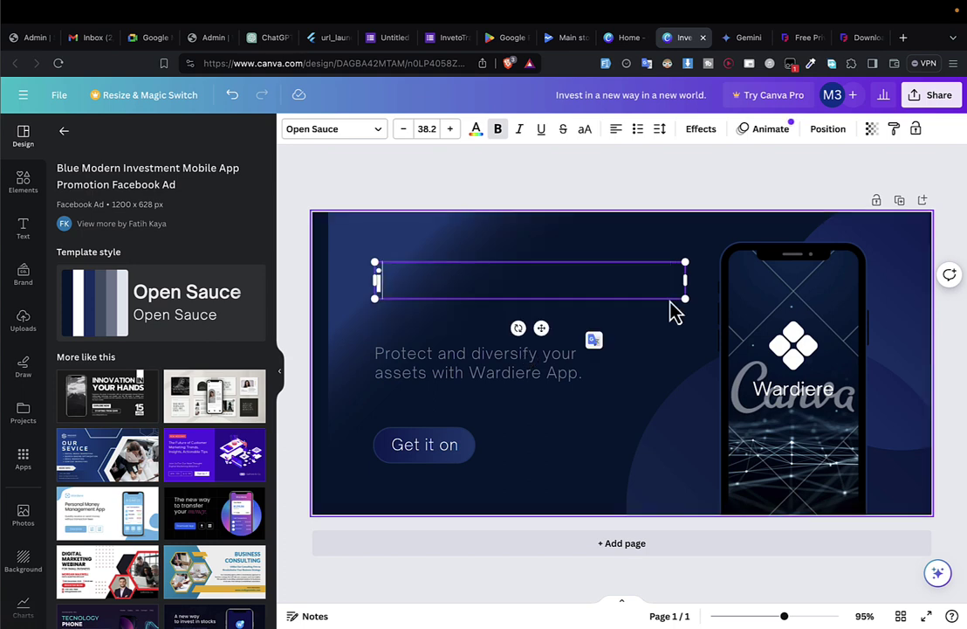
{"action": "type", "text": "VENTO"}
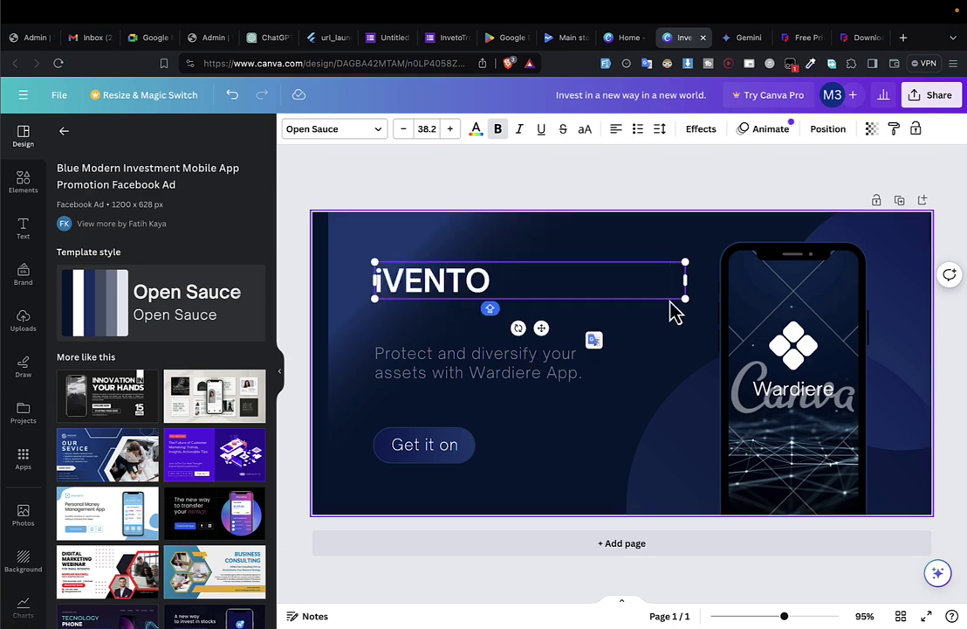
{"action": "type", "text": "TREAC"}
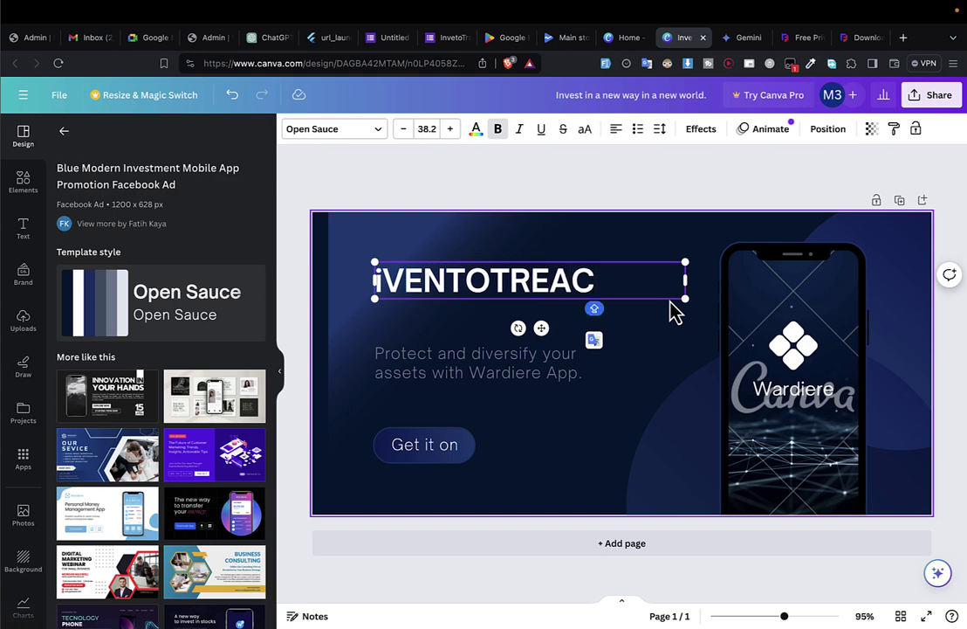
{"action": "key", "text": "BackSpace"}
{"action": "key", "text": "BackSpace"}
{"action": "key", "text": "BackSpace"}
{"action": "type", "text": "ACK"}
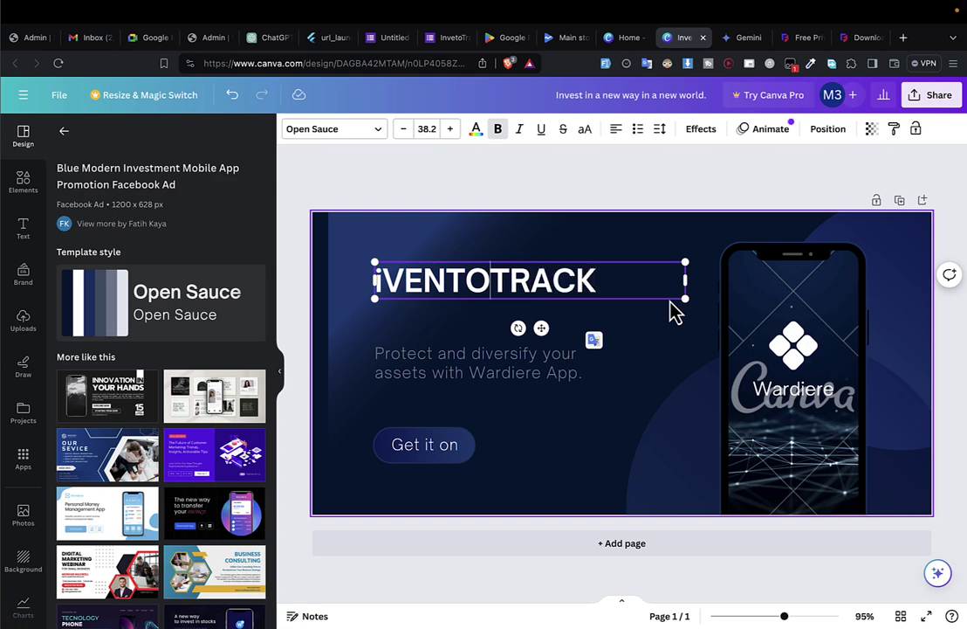
{"action": "key", "text": "Left"}
{"action": "key", "text": "Left"}
{"action": "key", "text": "Left"}
{"action": "key", "text": "Left"}
{"action": "key", "text": "Left"}
{"action": "type", "text": "-"}
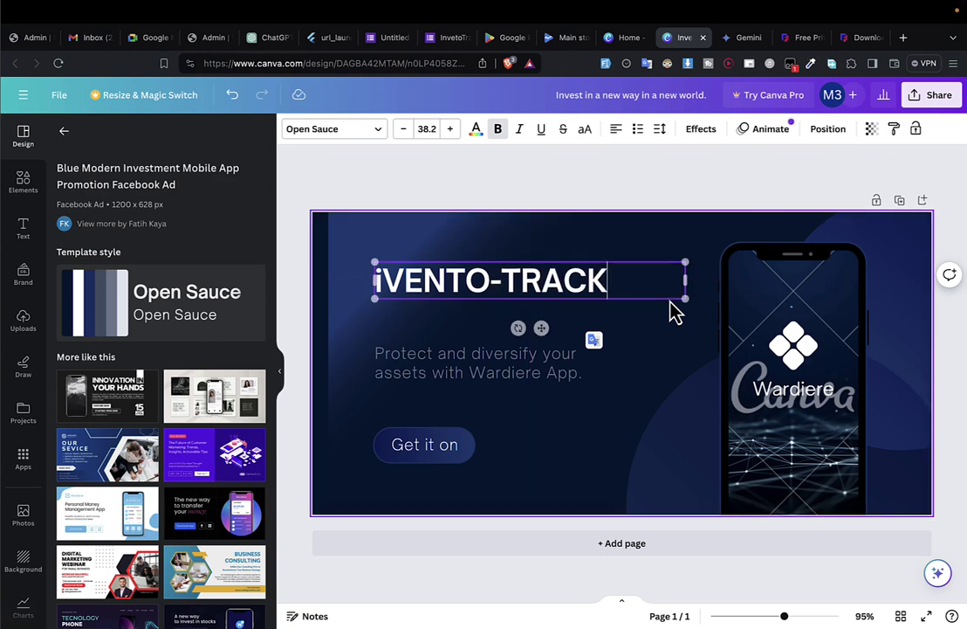
{"action": "key", "text": "End"}
{"action": "key", "text": "Return"}
{"action": "type", "text": "Track stock & gain insights on the go"}
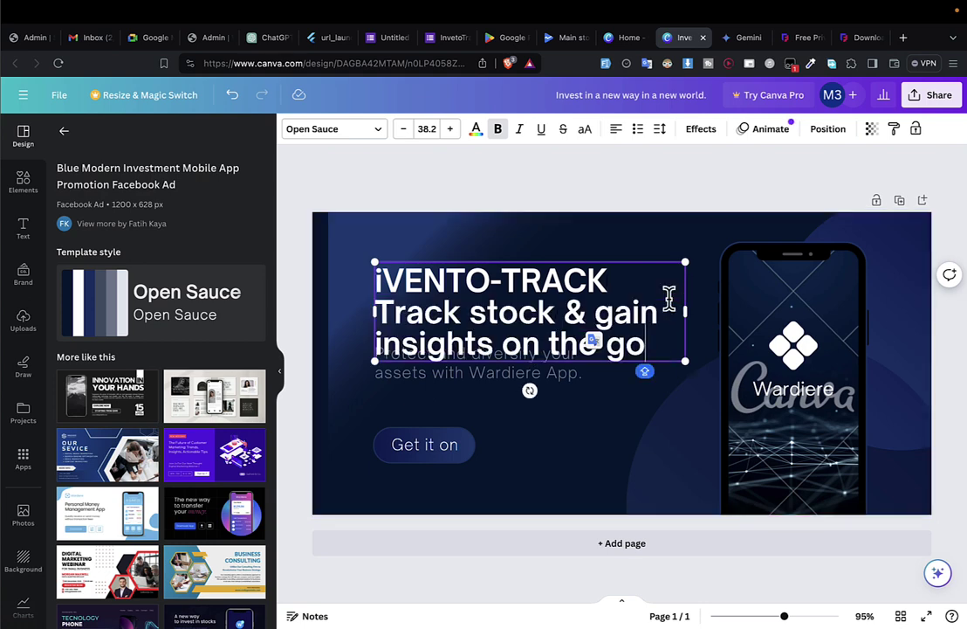
{"action": "key", "text": "ctrl+z"}
{"action": "key", "text": "ctrl+a"}
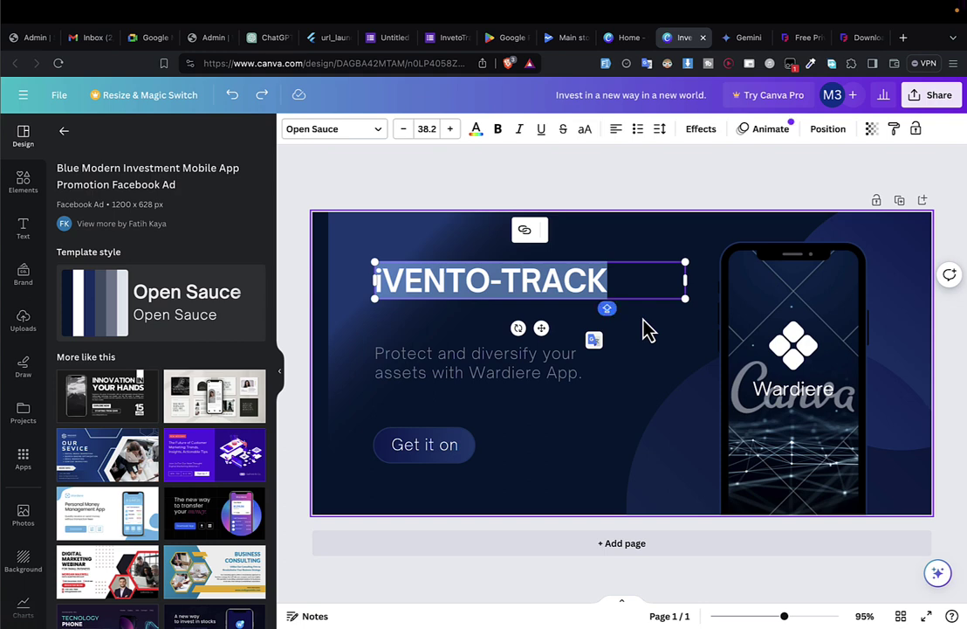
{"action": "key", "text": "ctrl+shift+period"}
{"action": "key", "text": "ctrl+shift+period"}
{"action": "key", "text": "ctrl+shift+period"}
{"action": "key", "text": "ctrl+shift+period"}
{"action": "key", "text": "ctrl+shift+period"}
{"action": "key", "text": "ctrl+shift+period"}
{"action": "key", "text": "ctrl+shift+period"}
{"action": "key", "text": "ctrl+shift+period"}
{"action": "key", "text": "ctrl+shift+period"}
{"action": "key", "text": "ctrl+shift+period"}
{"action": "key", "text": "ctrl+shift+period"}
{"action": "key", "text": "ctrl+shift+period"}
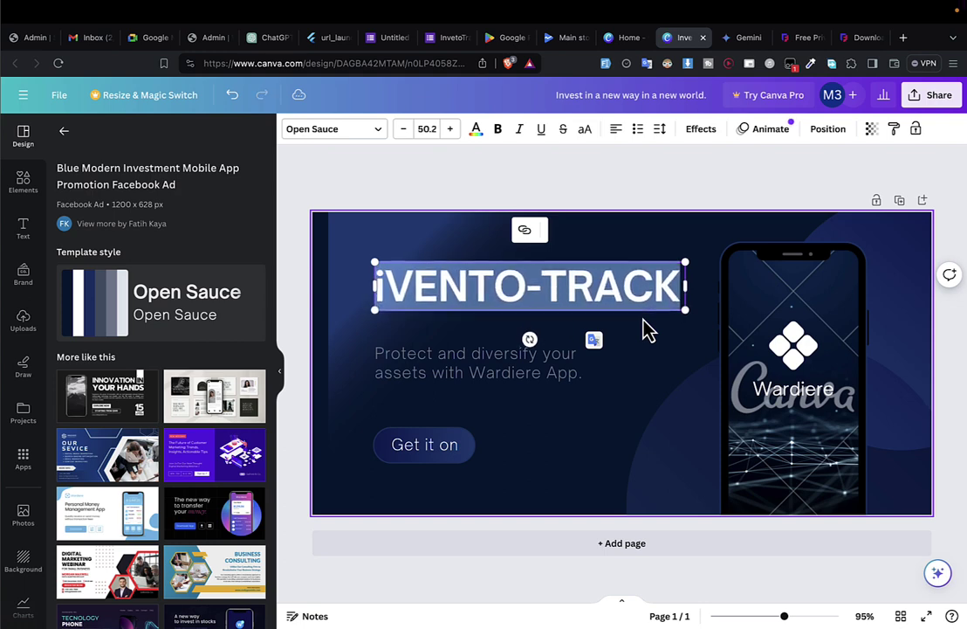
Replace the subtitle with 'Track stock & gain insights on the go', enlarged to about 37.1.
{"action": "double_click", "coordinate": [402, 376]}
{"action": "key", "text": "ctrl+a"}
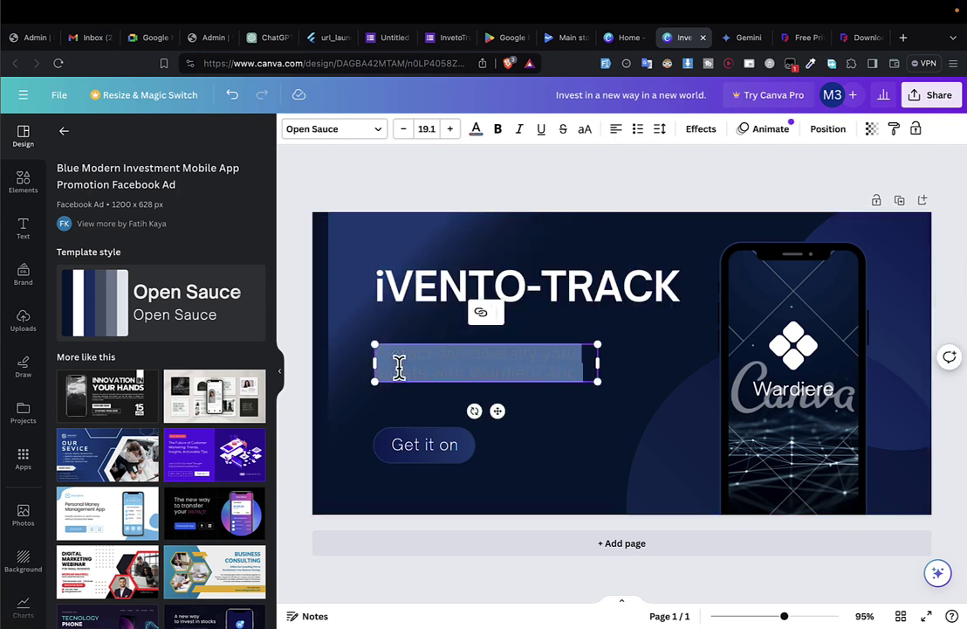
{"action": "type", "text": "Track stock & gain insights on the go"}
{"action": "key", "text": "ctrl+a"}
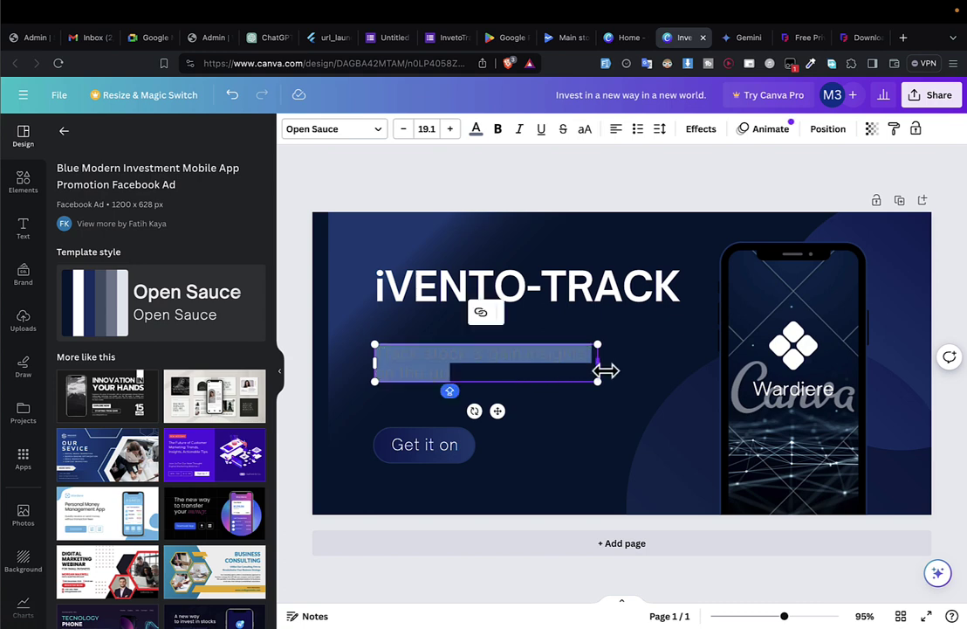
{"action": "key", "text": "ctrl+shift+period"}
{"action": "key", "text": "ctrl+shift+period"}
{"action": "key", "text": "ctrl+shift+period"}
{"action": "key", "text": "ctrl+shift+period"}
{"action": "key", "text": "ctrl+shift+period"}
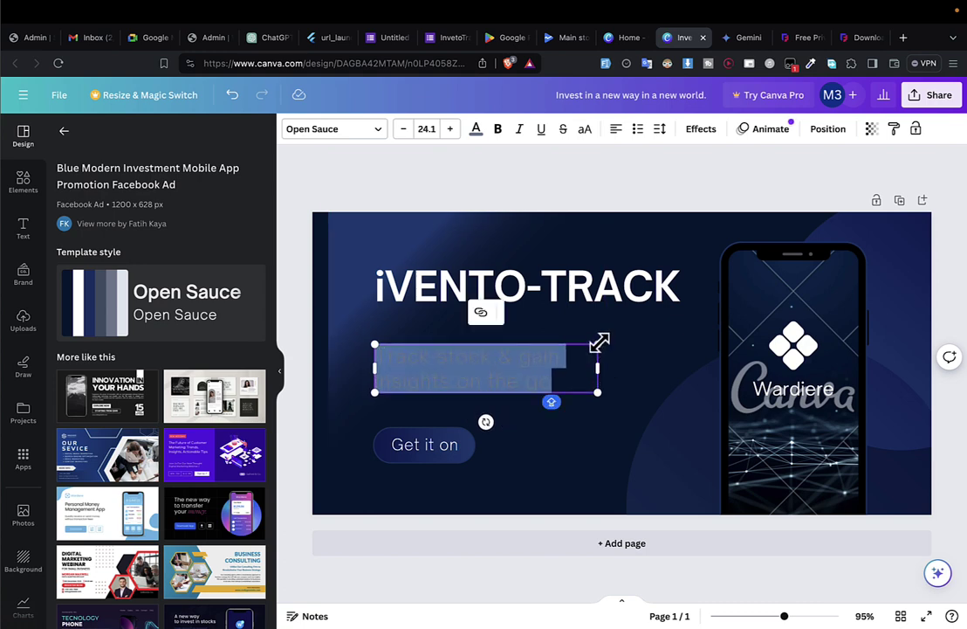
{"action": "left_click_drag", "start_coordinate": [599, 343], "coordinate": [713, 303]}
{"action": "left_click", "coordinate": [944, 416]}
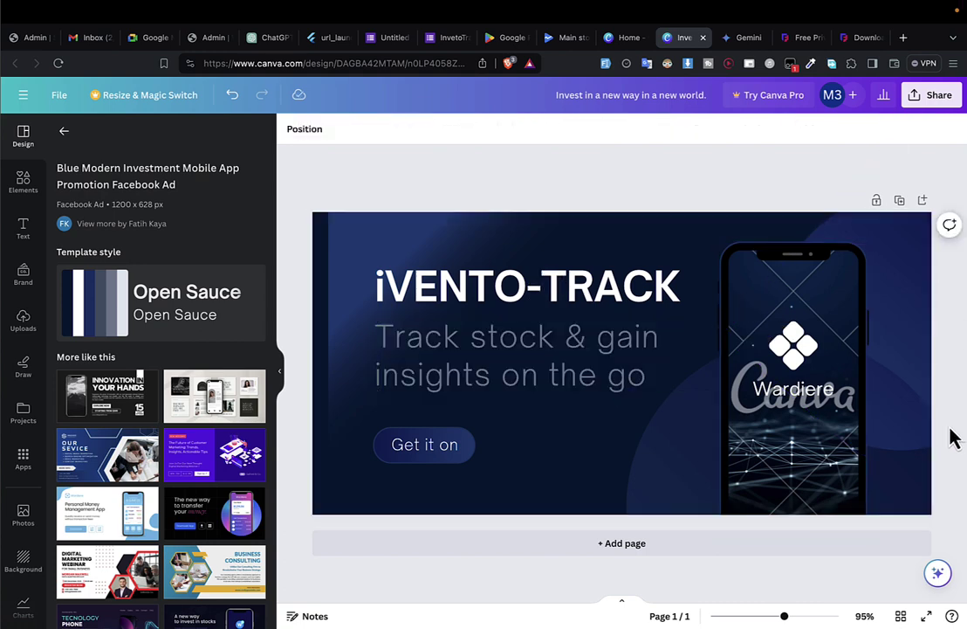
{"action": "left_click", "coordinate": [666, 389]}
{"action": "double_click", "coordinate": [675, 377]}
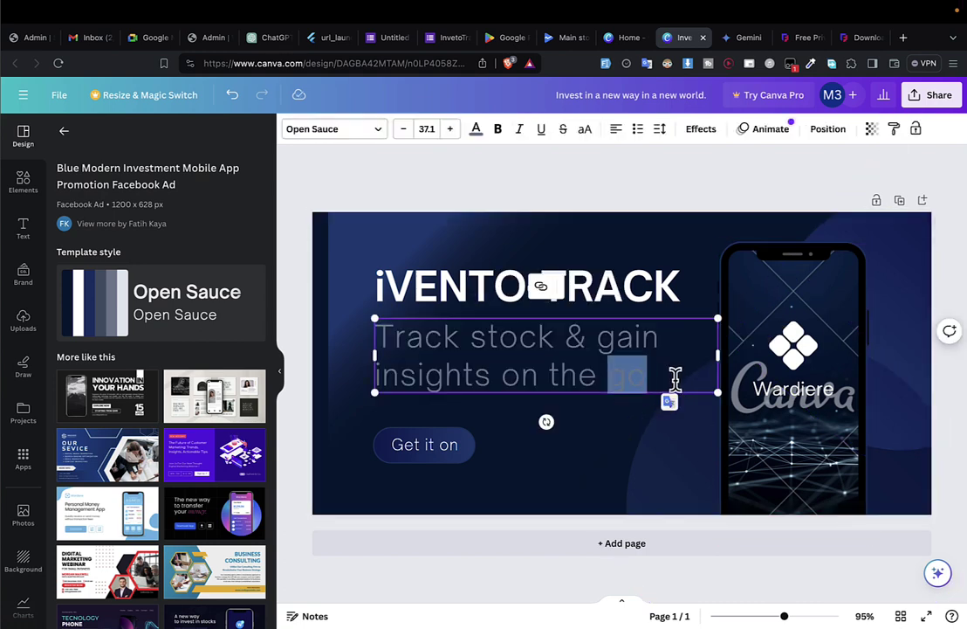
{"action": "left_click", "coordinate": [677, 378]}
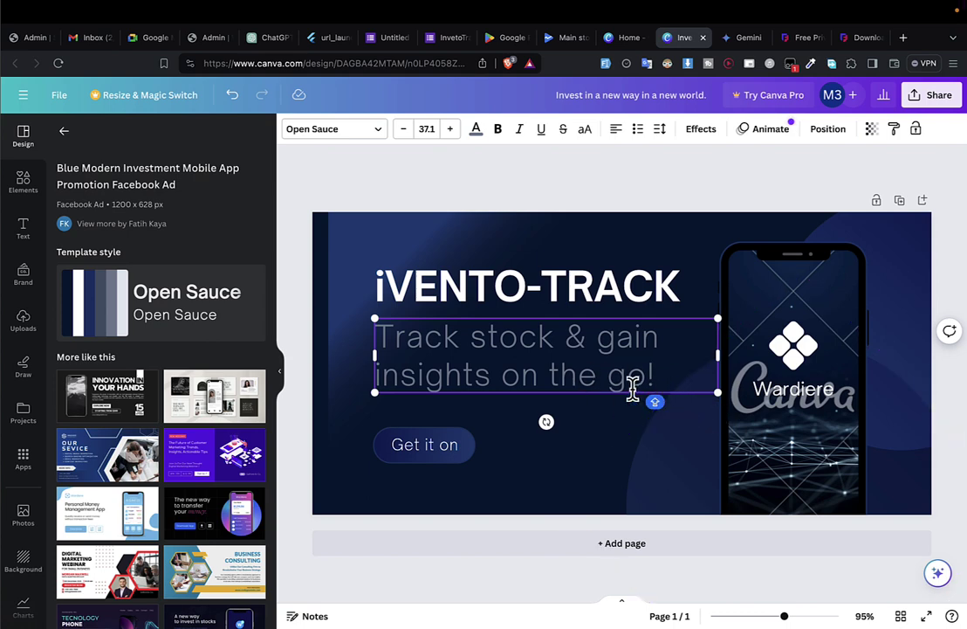
{"action": "left_click_drag", "start_coordinate": [717, 363], "coordinate": [699, 391]}
{"action": "left_click", "coordinate": [815, 370]}
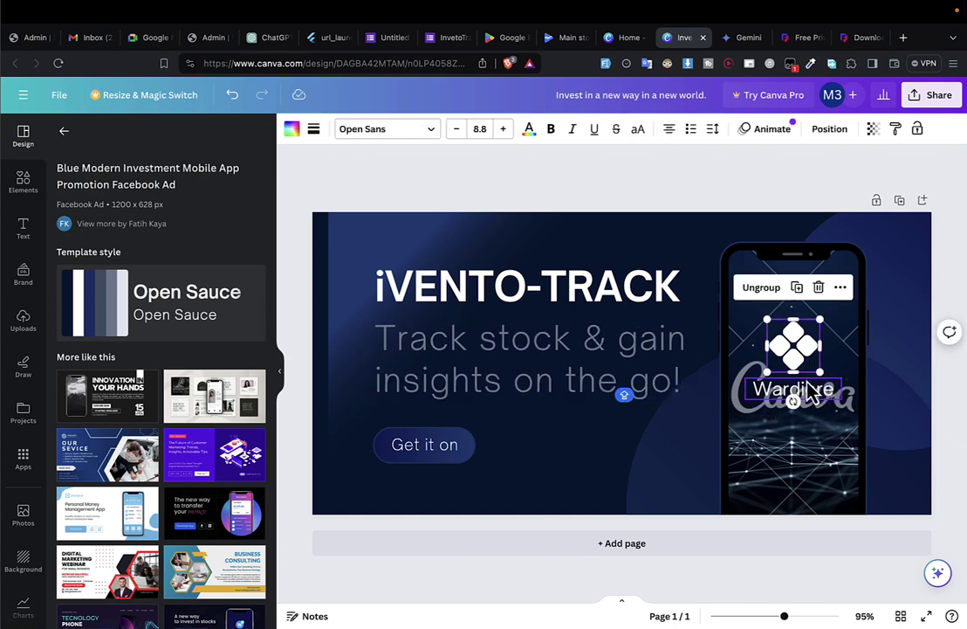
{"action": "key", "text": "Delete"}
{"action": "left_click", "coordinate": [799, 404]}
{"action": "key", "text": "Delete"}
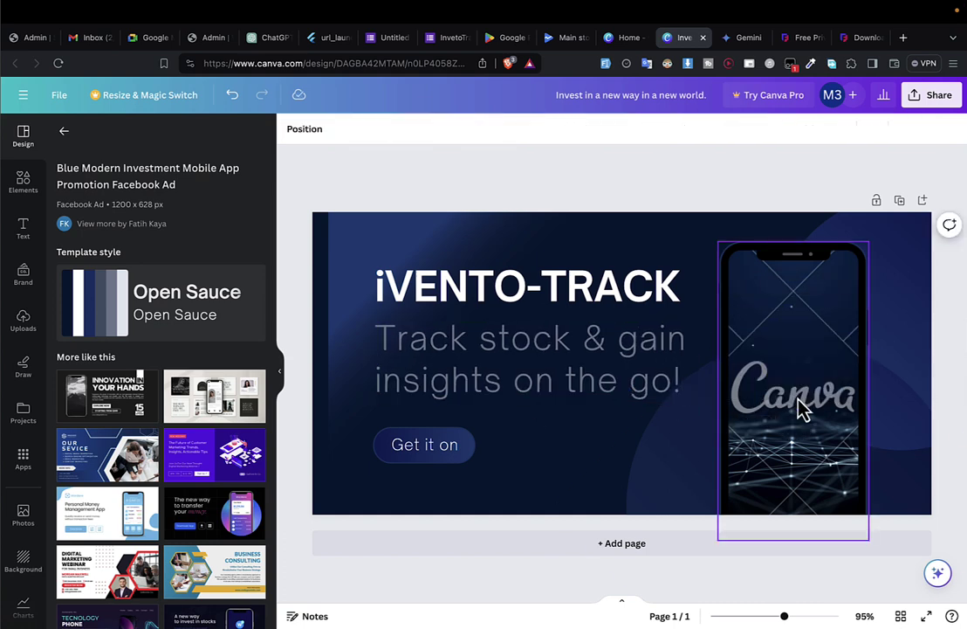
{"action": "left_click", "coordinate": [418, 448]}
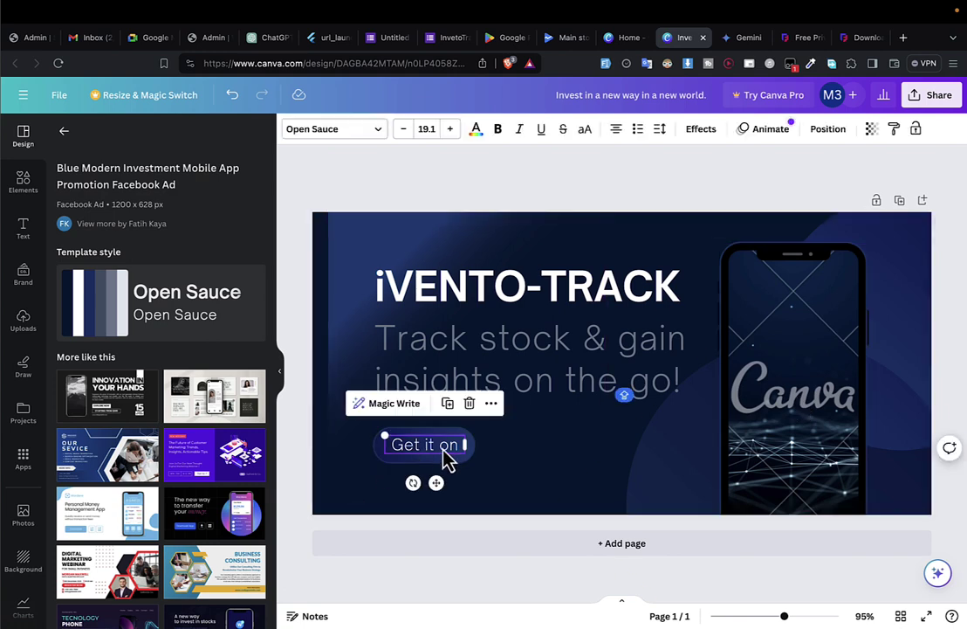
{"action": "left_click", "coordinate": [557, 458]}
{"action": "double_click", "coordinate": [452, 445]}
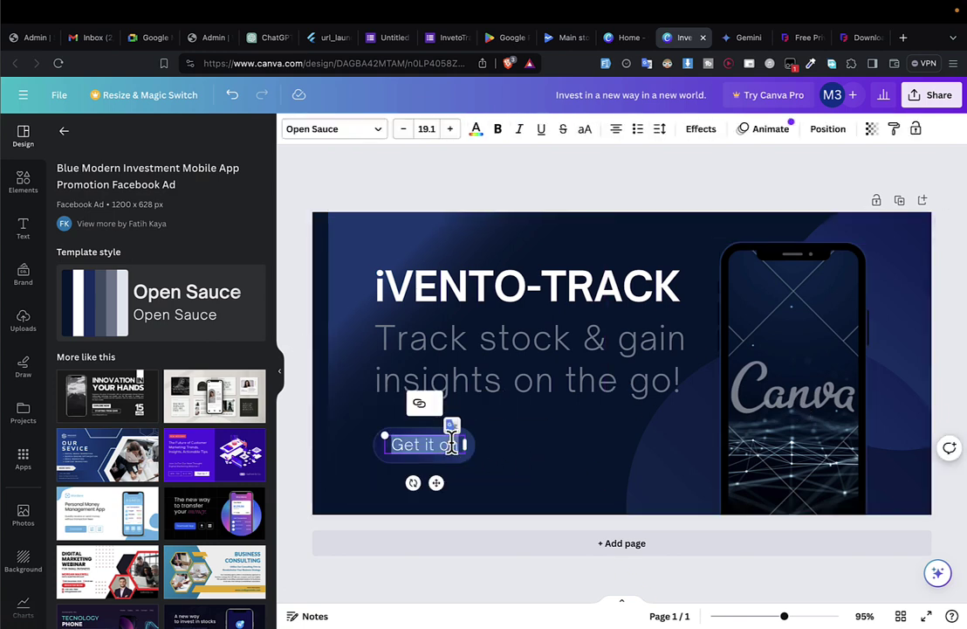
{"action": "key", "text": "Right"}
{"action": "key", "text": "BackSpace"}
{"action": "key", "text": "BackSpace"}
{"action": "type", "text": "NOW"}
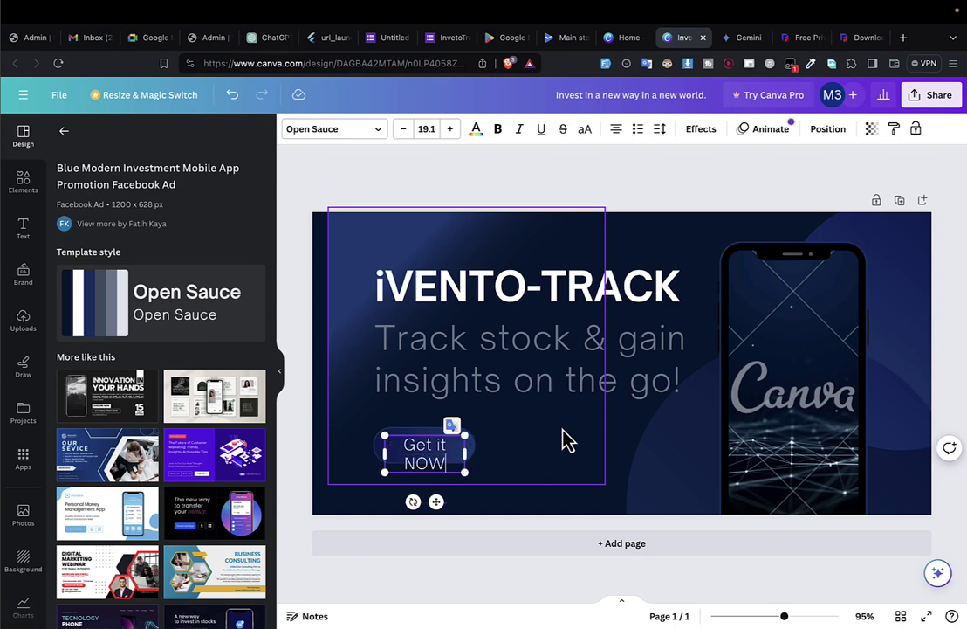
{"action": "key", "text": "ctrl+a"}
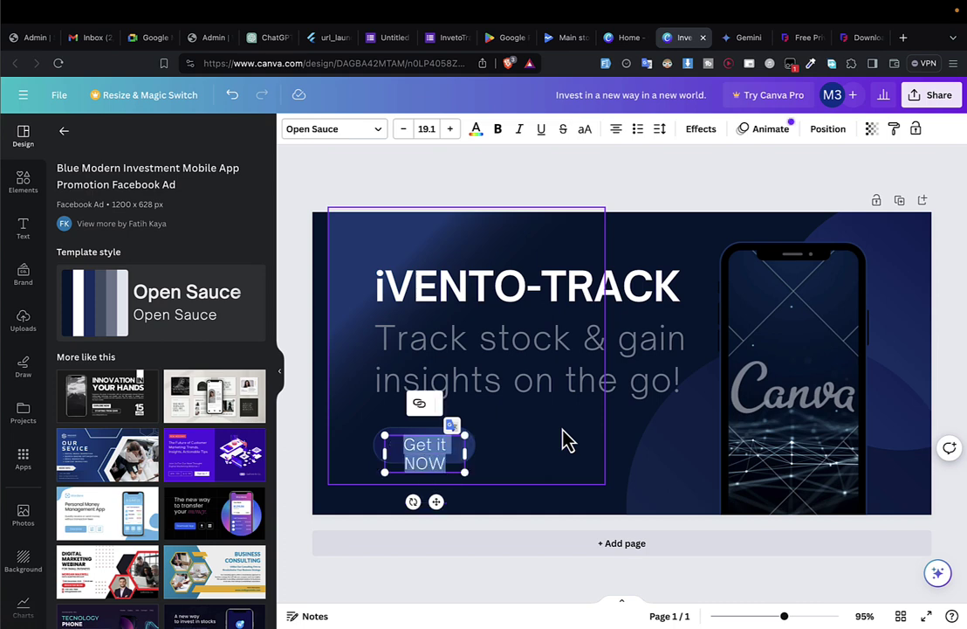
{"action": "key", "text": "ctrl+shift+comma"}
{"action": "key", "text": "ctrl+shift+comma"}
{"action": "left_click", "coordinate": [559, 441]}
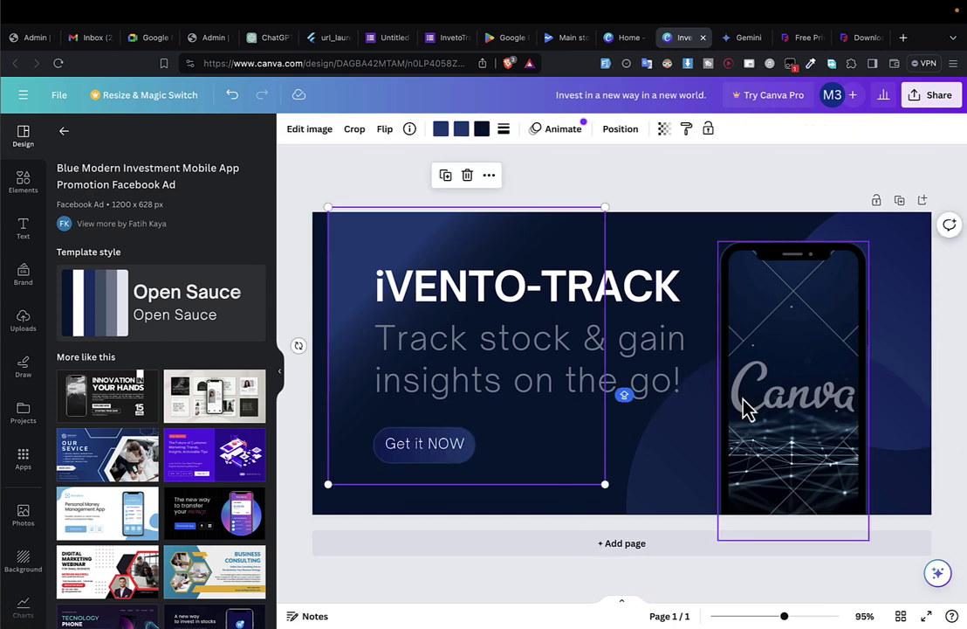
{"action": "left_click", "coordinate": [450, 446]}
{"action": "type", "text": "!"}
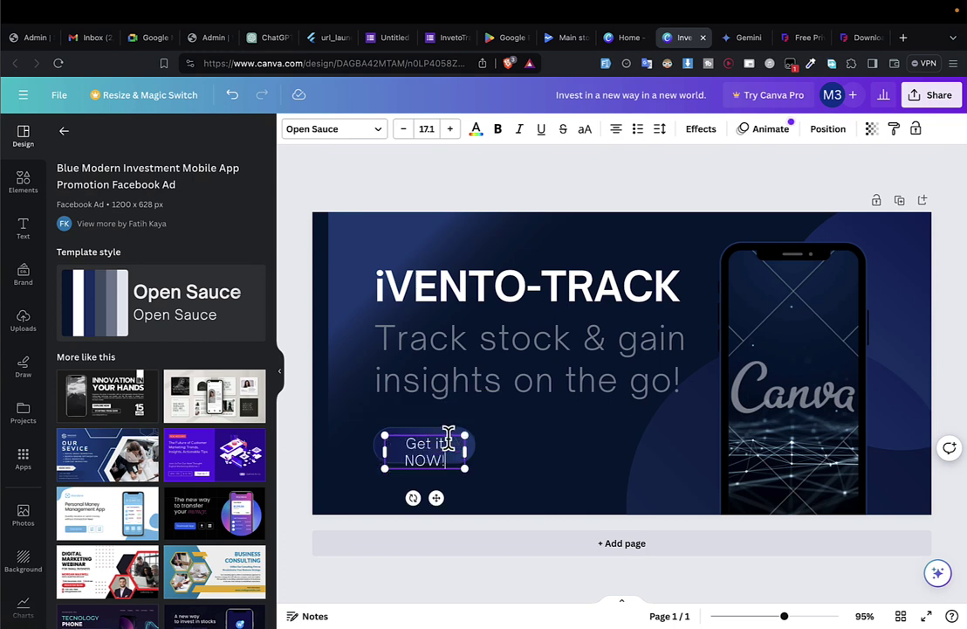
{"action": "left_click", "coordinate": [500, 446]}
{"action": "left_click", "coordinate": [461, 455]}
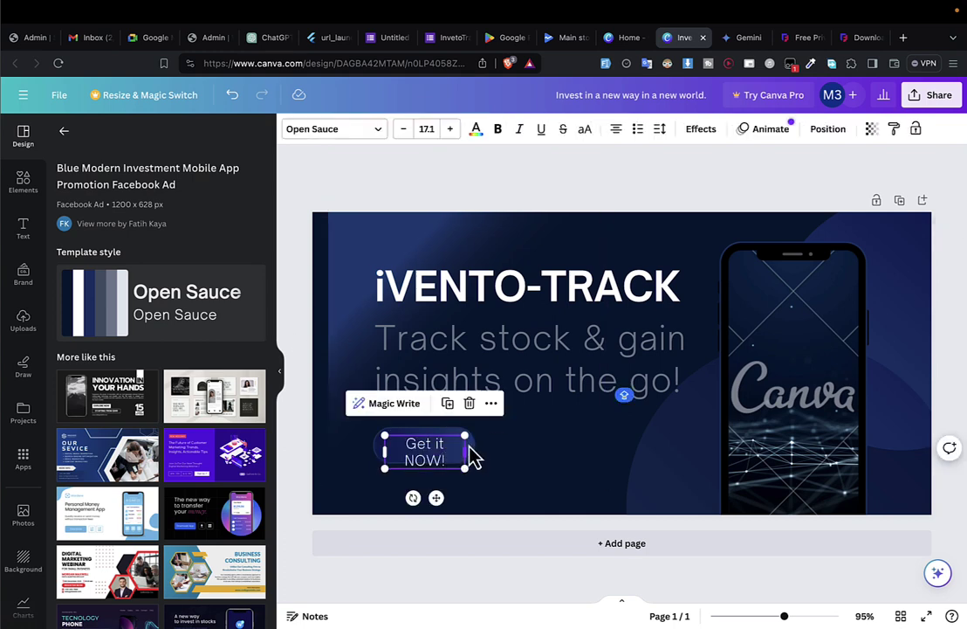
{"action": "left_click", "coordinate": [476, 464]}
{"action": "key", "text": "ctrl+z"}
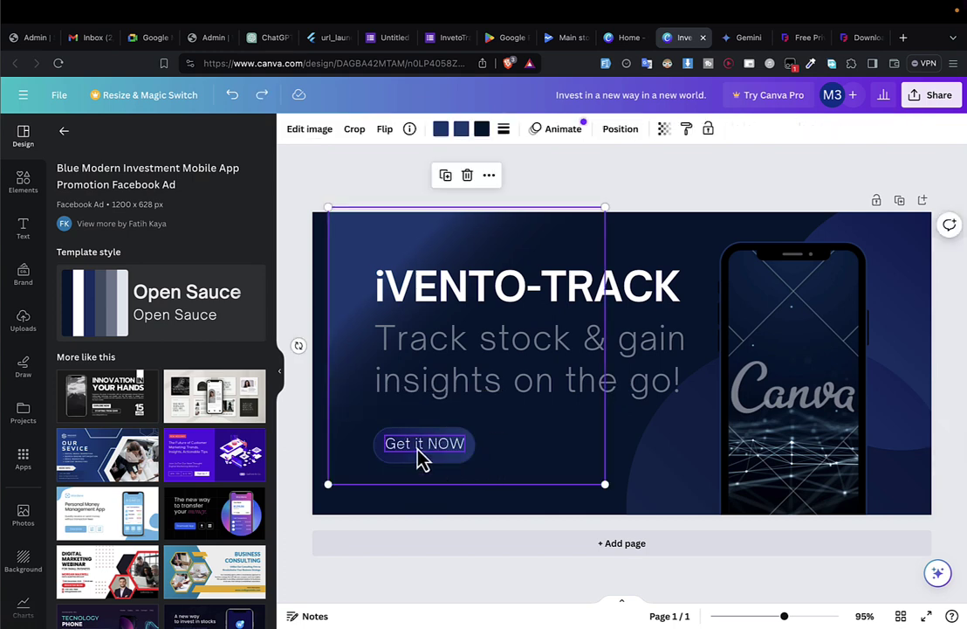
{"action": "double_click", "coordinate": [431, 441]}
{"action": "key", "text": "ctrl+shift+z"}
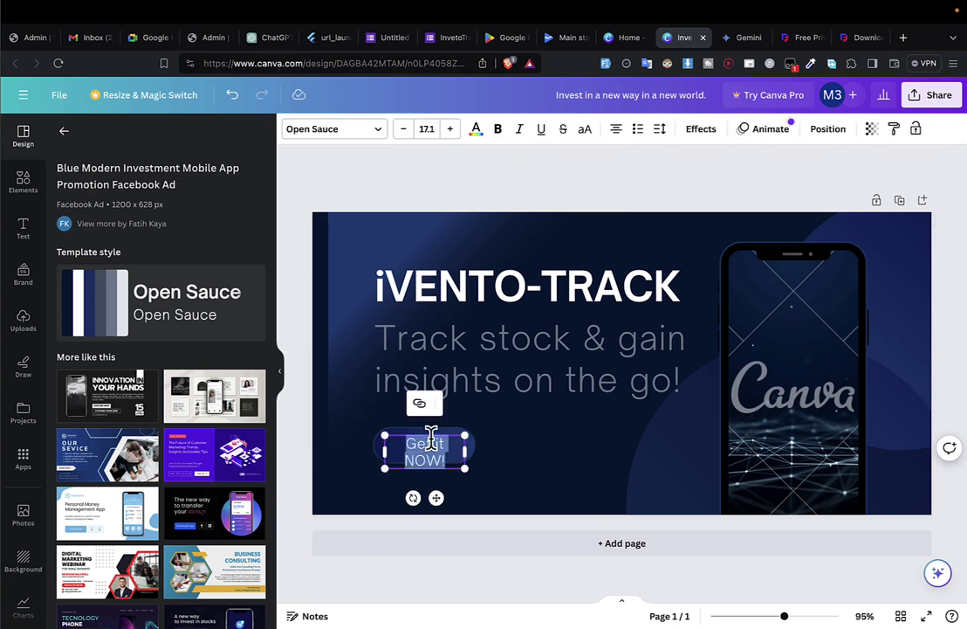
{"action": "key", "text": "ctrl+shift+z"}
{"action": "left_click", "coordinate": [506, 445]}
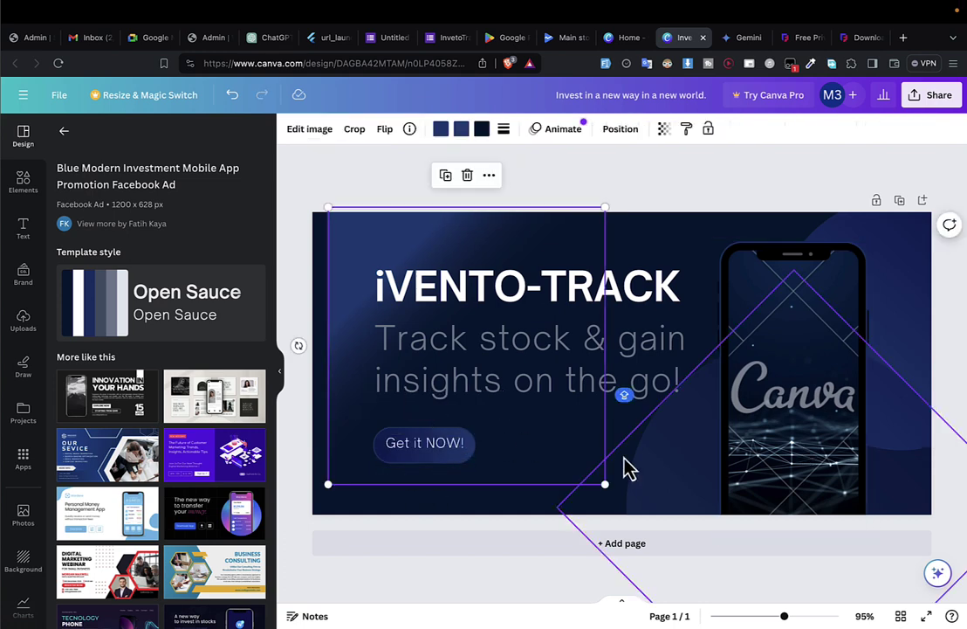
{"action": "left_click", "coordinate": [436, 455]}
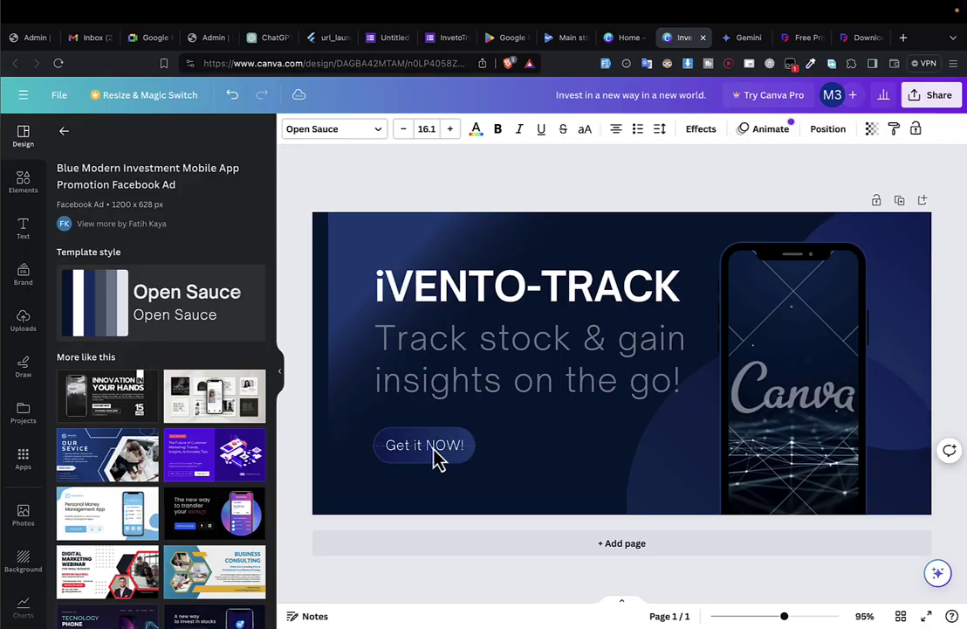
{"action": "key", "text": "ctrl+Left"}
{"action": "key", "text": "ctrl+Left"}
Capture a window screenshot of the Android Studio device showing the iVENTO TRACK dashboard, then return to Canva.
{"action": "key", "text": "ctrl+Right"}
{"action": "key", "text": "ctrl+Right"}
{"action": "key", "text": "ctrl+Right"}
{"action": "key", "text": "ctrl+Right"}
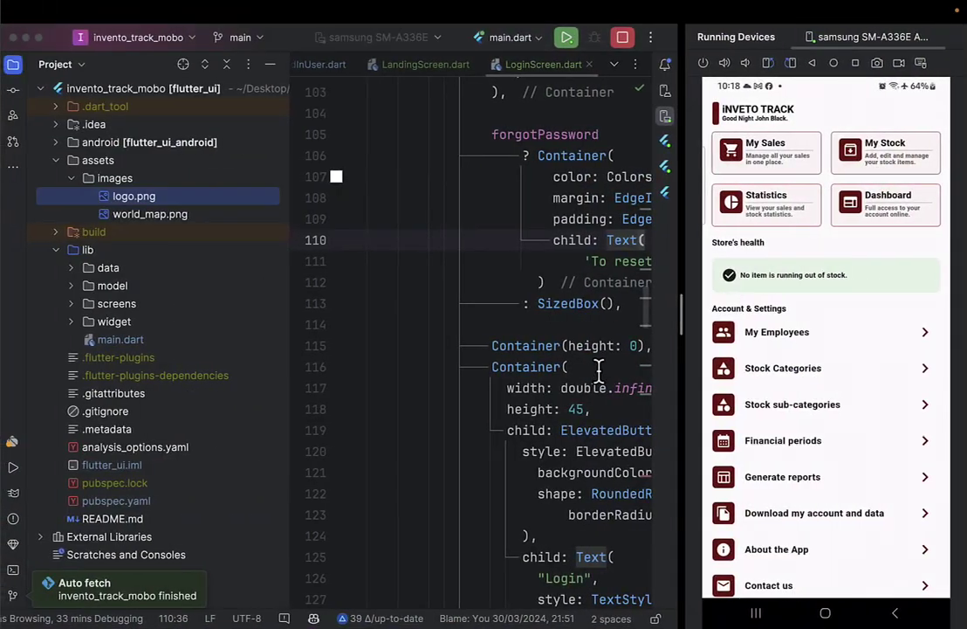
{"action": "left_click", "coordinate": [601, 367]}
{"action": "left_click_drag", "start_coordinate": [686, 336], "coordinate": [710, 336]}
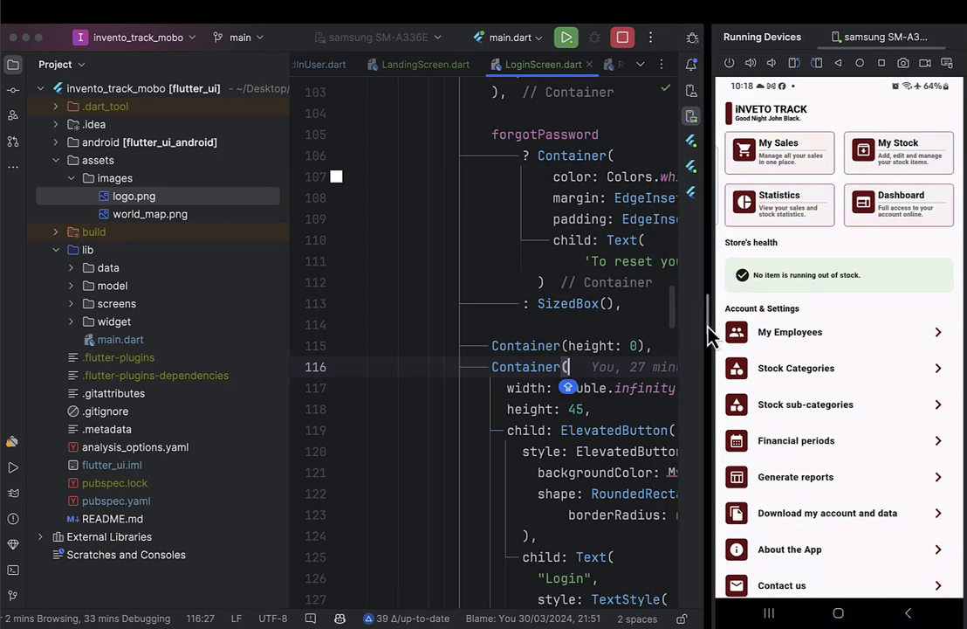
{"action": "key", "text": "super+shift+5"}
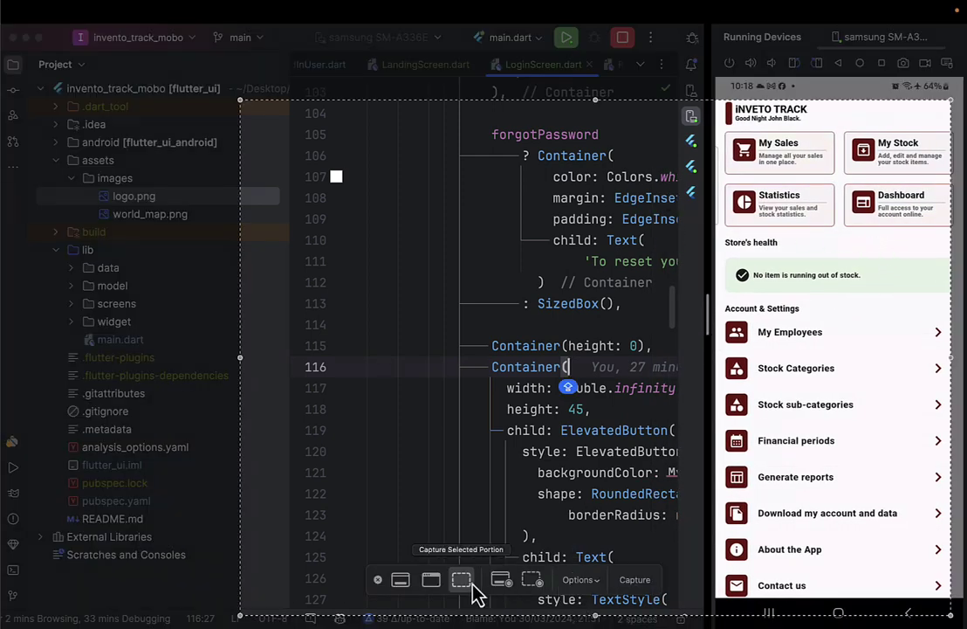
{"action": "left_click", "coordinate": [429, 583]}
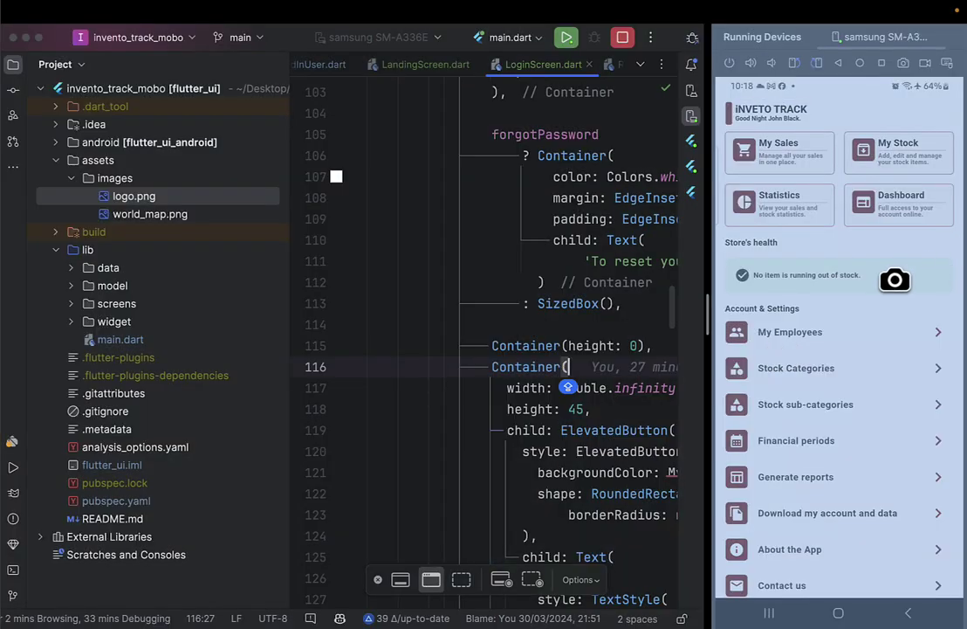
{"action": "left_click", "coordinate": [836, 280]}
{"action": "key", "text": "ctrl+Left"}
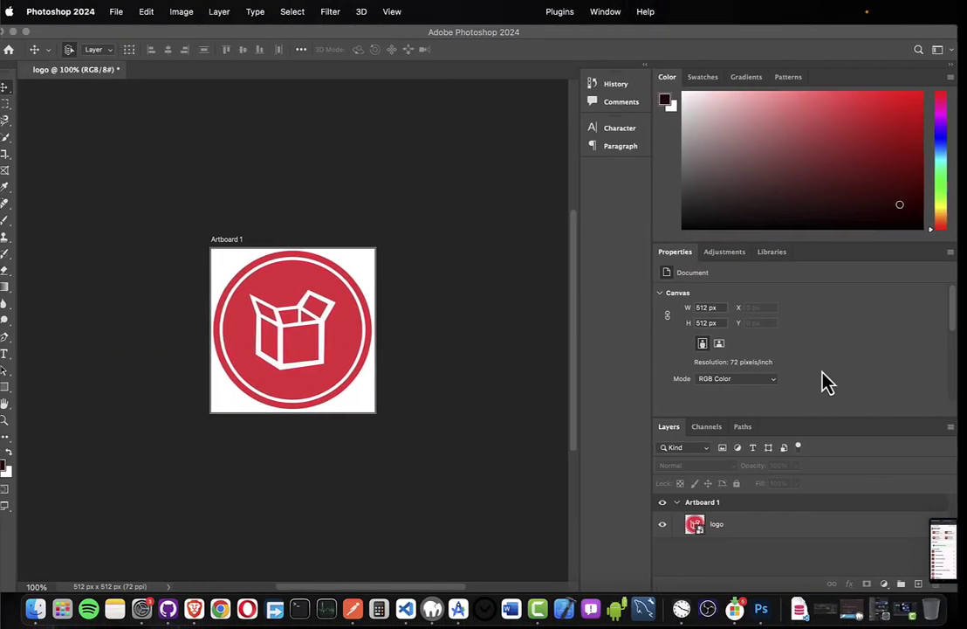
{"action": "key", "text": "ctrl+Left"}
{"action": "key", "text": "ctrl+z"}
{"action": "key", "text": "ctrl+z"}
{"action": "key", "text": "ctrl+z"}
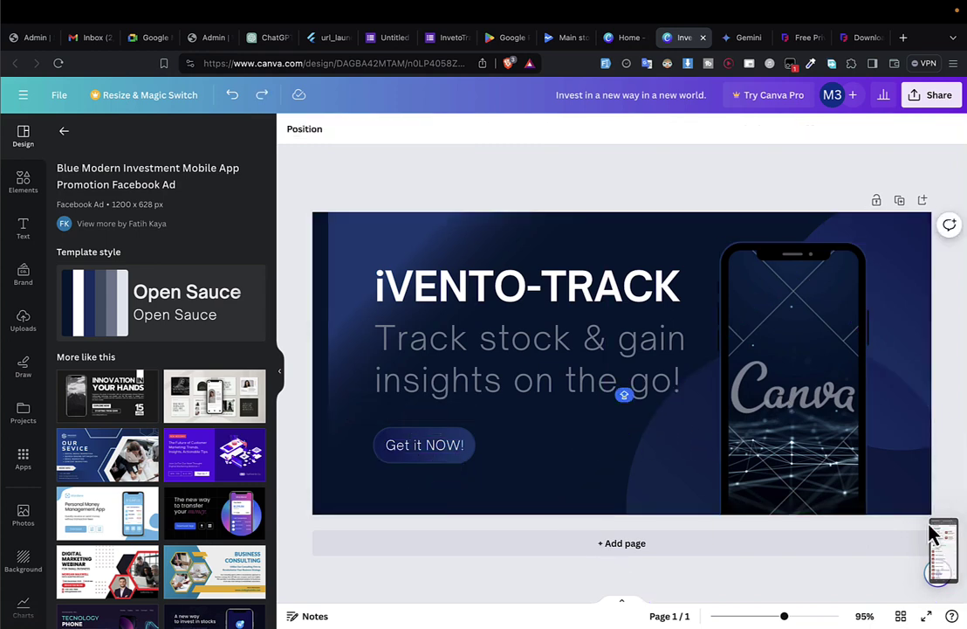
Place the device screenshot inside the phone mockup and move the diamond lines up beside it.
{"action": "left_click_drag", "start_coordinate": [935, 533], "coordinate": [805, 414]}
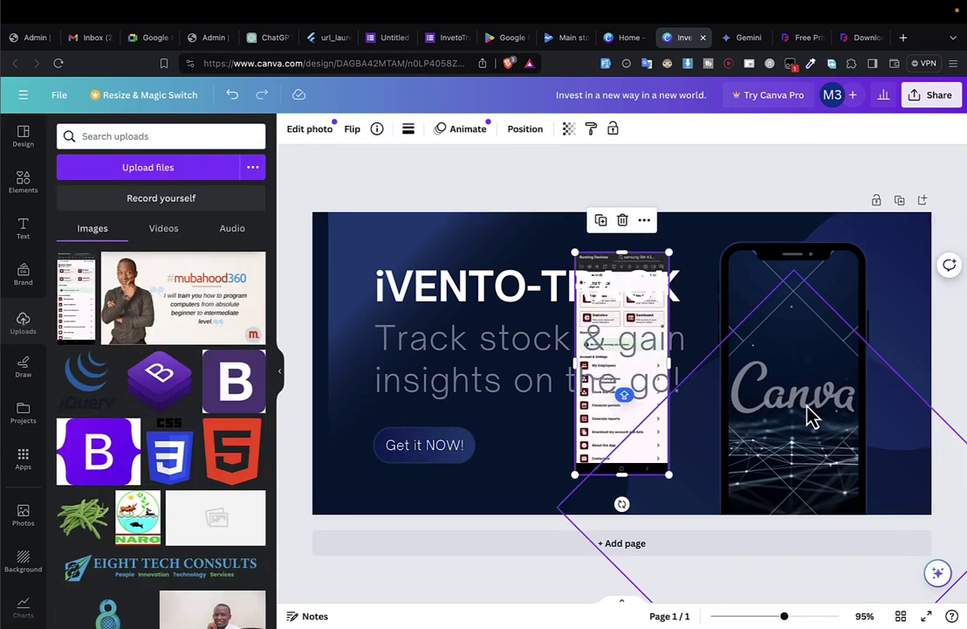
{"action": "left_click_drag", "start_coordinate": [650, 458], "coordinate": [790, 454]}
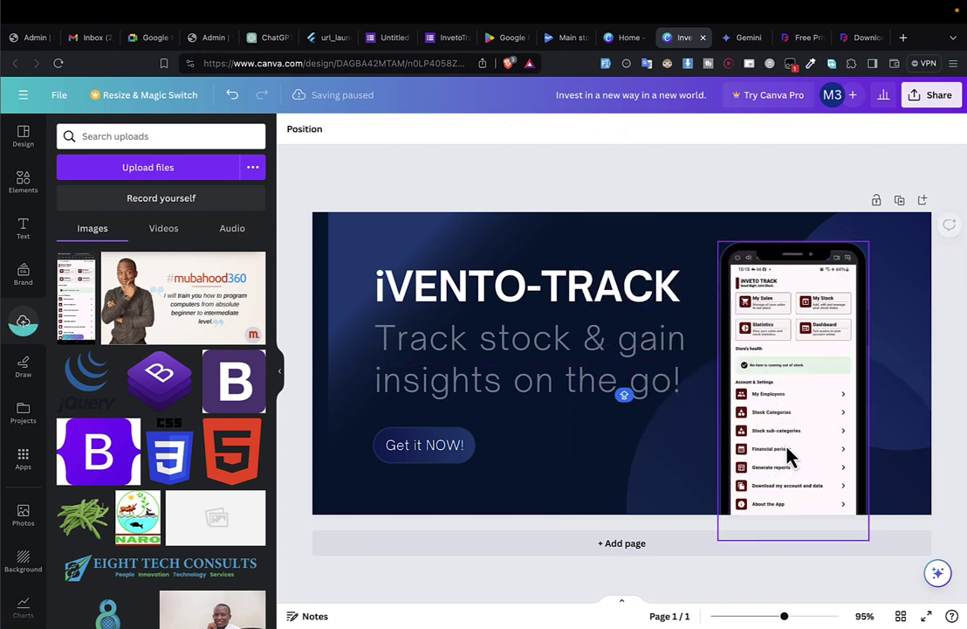
{"action": "left_click", "coordinate": [908, 368]}
{"action": "left_click_drag", "start_coordinate": [908, 369], "coordinate": [905, 326]}
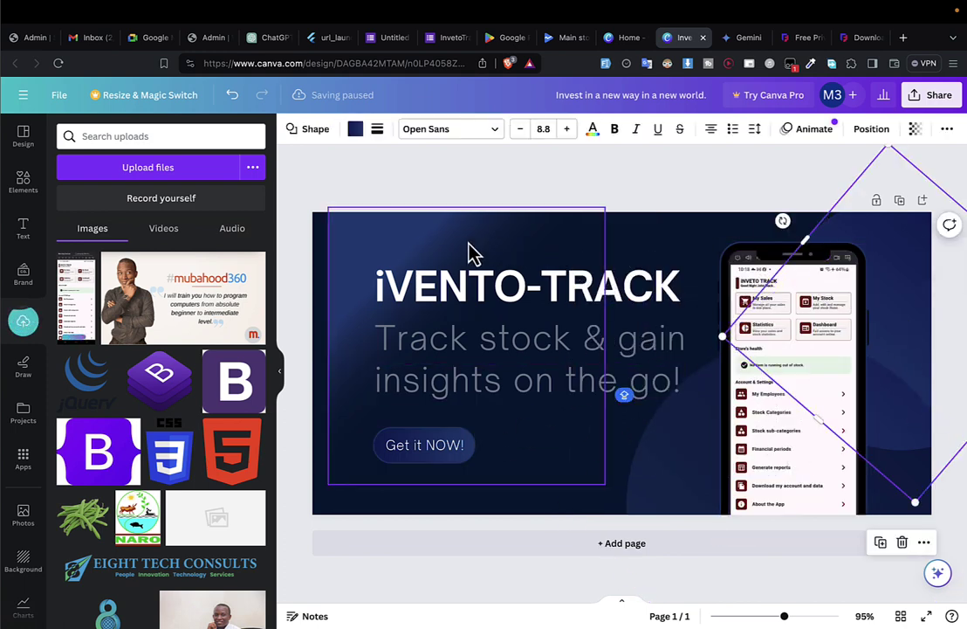
Turn the page background and blue image dark red, dismissing the brand-colour upgrade prompt.
{"action": "left_click", "coordinate": [317, 255]}
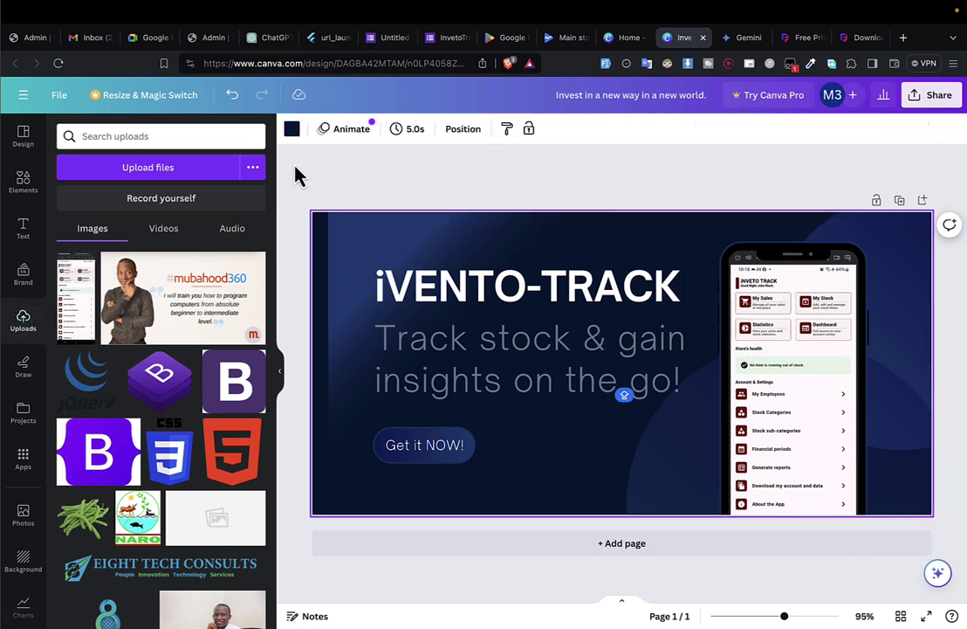
{"action": "left_click", "coordinate": [292, 128]}
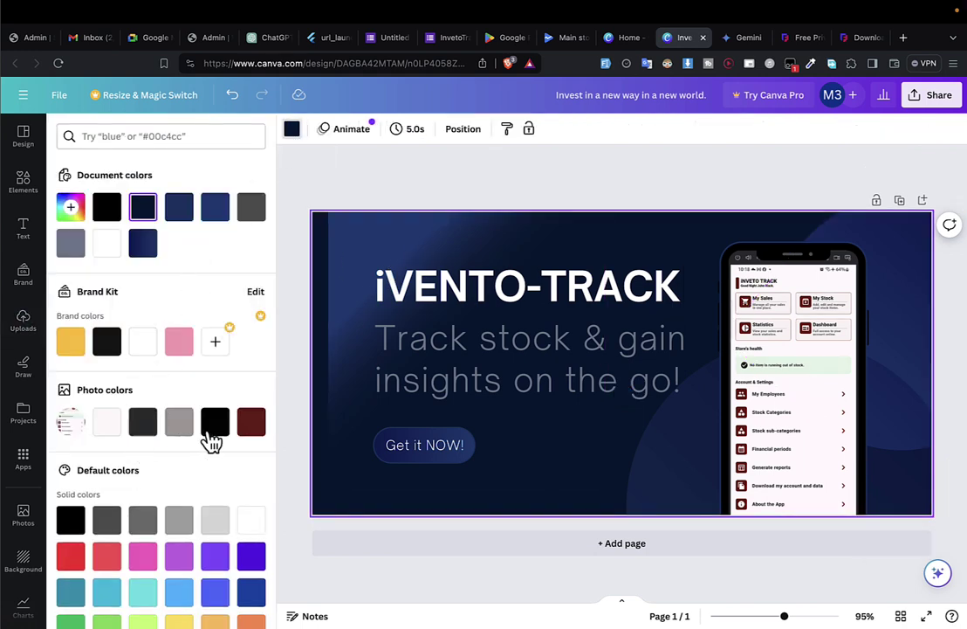
{"action": "left_click", "coordinate": [251, 422]}
{"action": "left_click", "coordinate": [380, 249]}
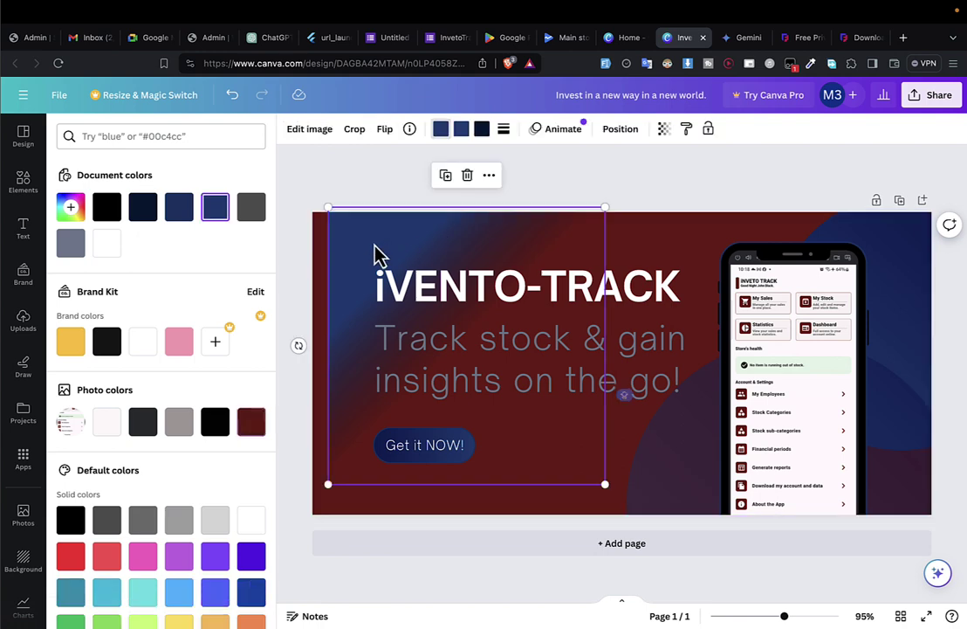
{"action": "left_click", "coordinate": [252, 422]}
{"action": "left_click", "coordinate": [920, 336]}
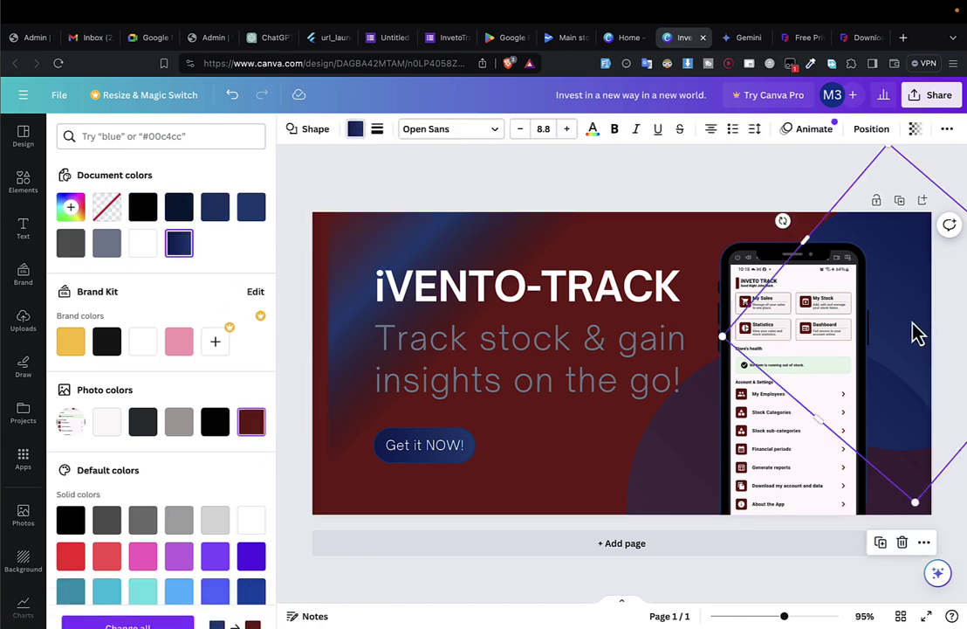
{"action": "left_click", "coordinate": [182, 345]}
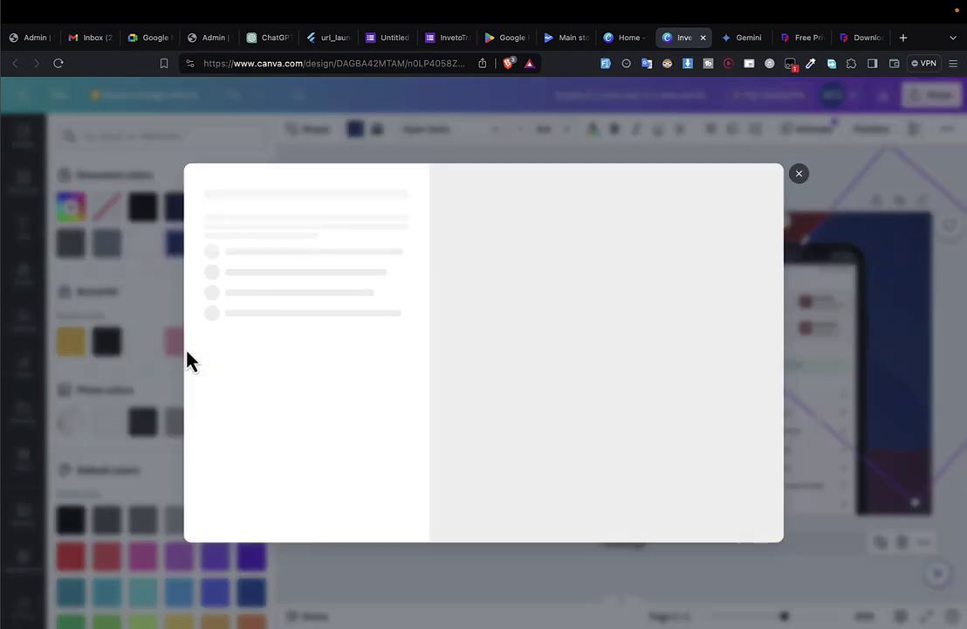
{"action": "left_click", "coordinate": [799, 171]}
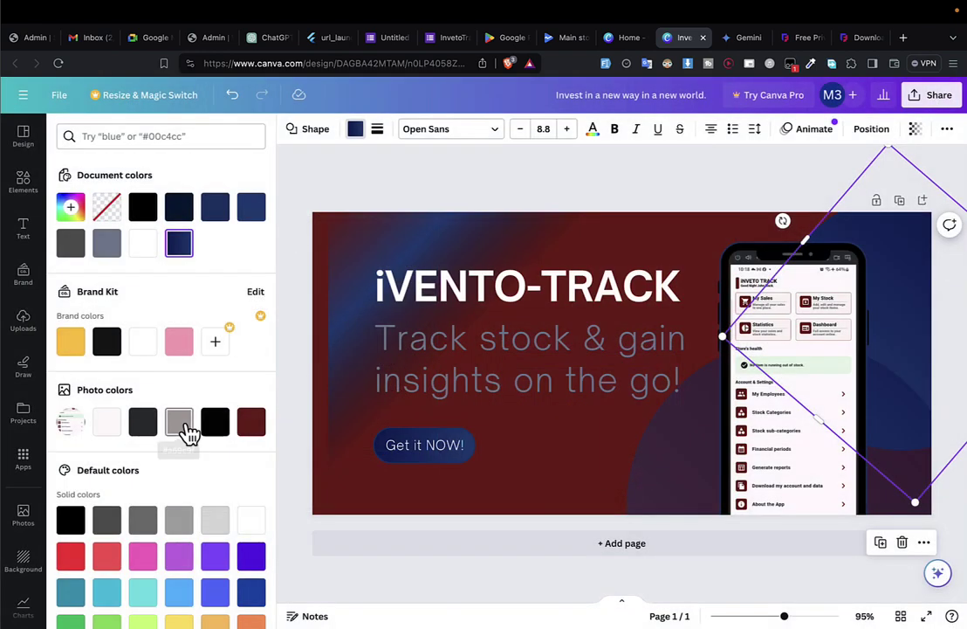
Make the shape behind the phone grey and fill the Get it NOW! button with #FF1300 red.
{"action": "left_click", "coordinate": [186, 426]}
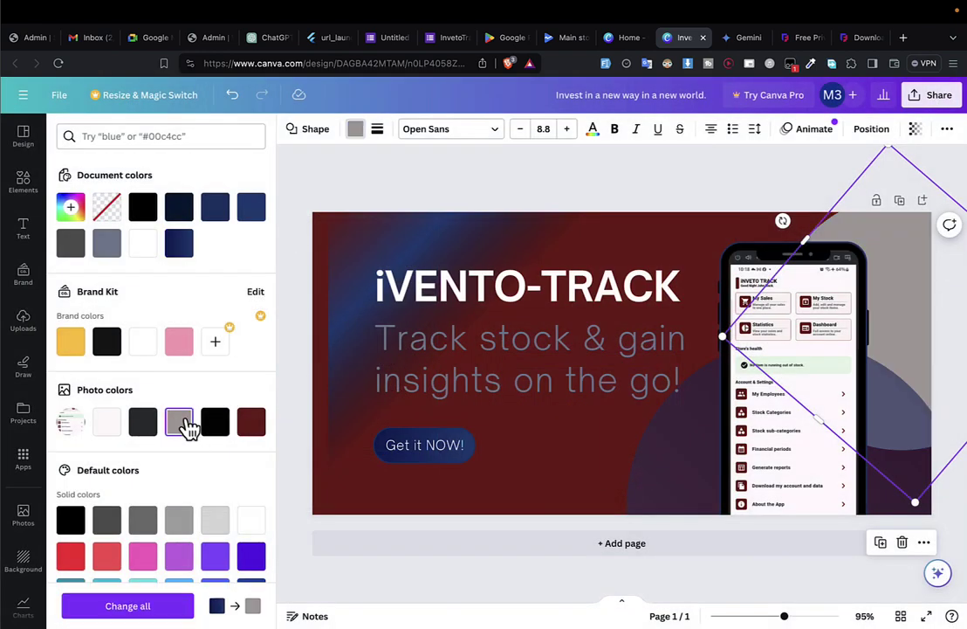
{"action": "left_click", "coordinate": [442, 461]}
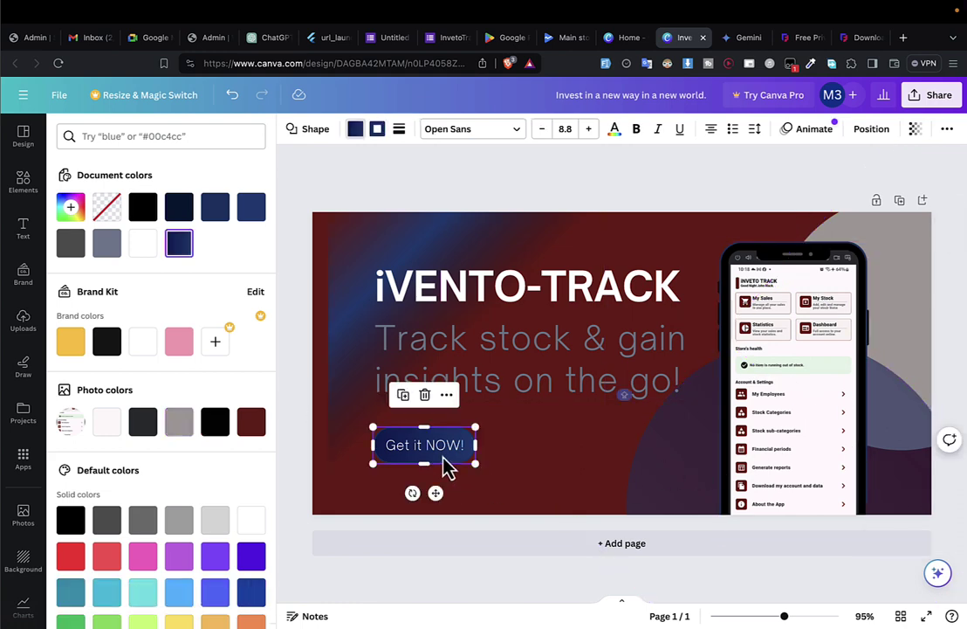
{"action": "left_click", "coordinate": [395, 461]}
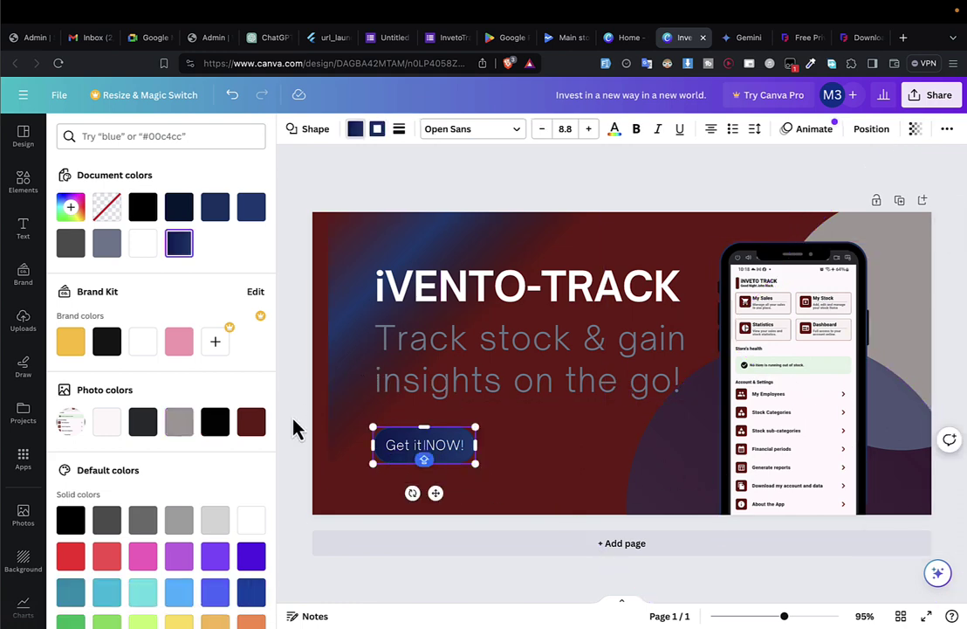
{"action": "left_click", "coordinate": [253, 422]}
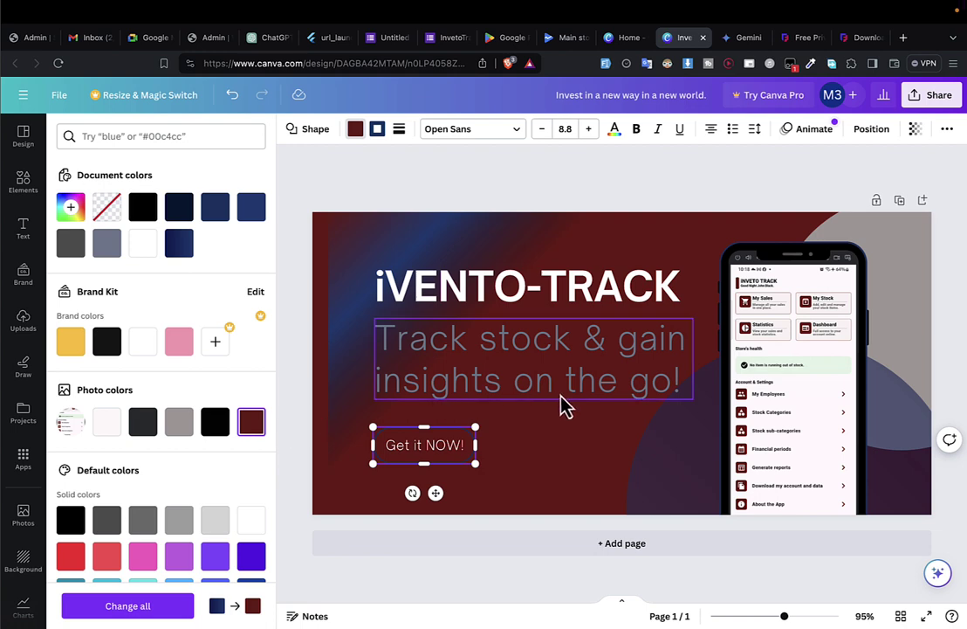
{"action": "left_click", "coordinate": [71, 207]}
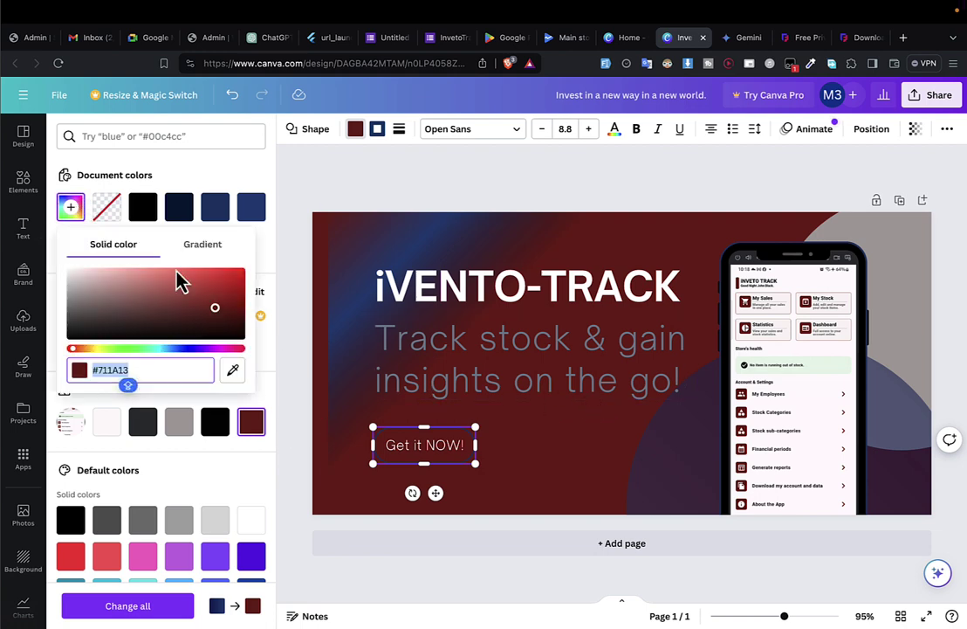
{"action": "left_click_drag", "start_coordinate": [214, 308], "coordinate": [292, 247]}
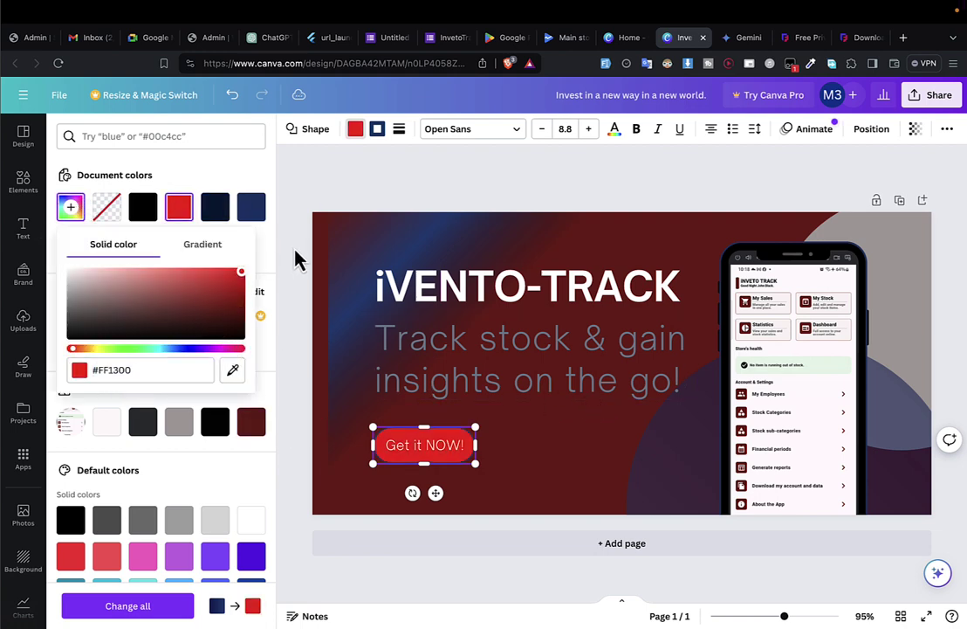
{"action": "key", "text": "Escape"}
{"action": "left_click", "coordinate": [957, 381]}
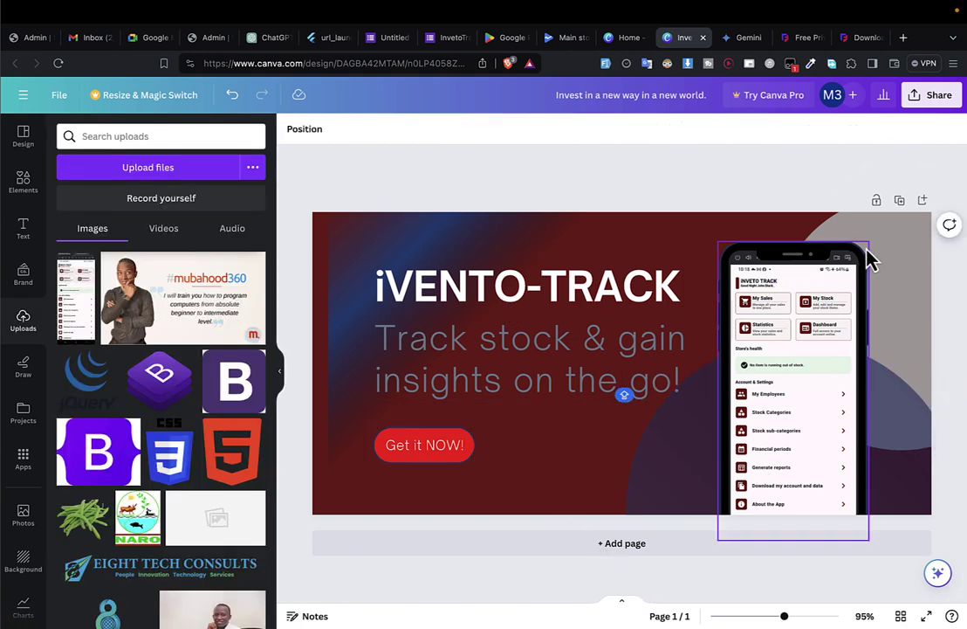
Change the tagline text colour to grey.
{"action": "left_click", "coordinate": [557, 384]}
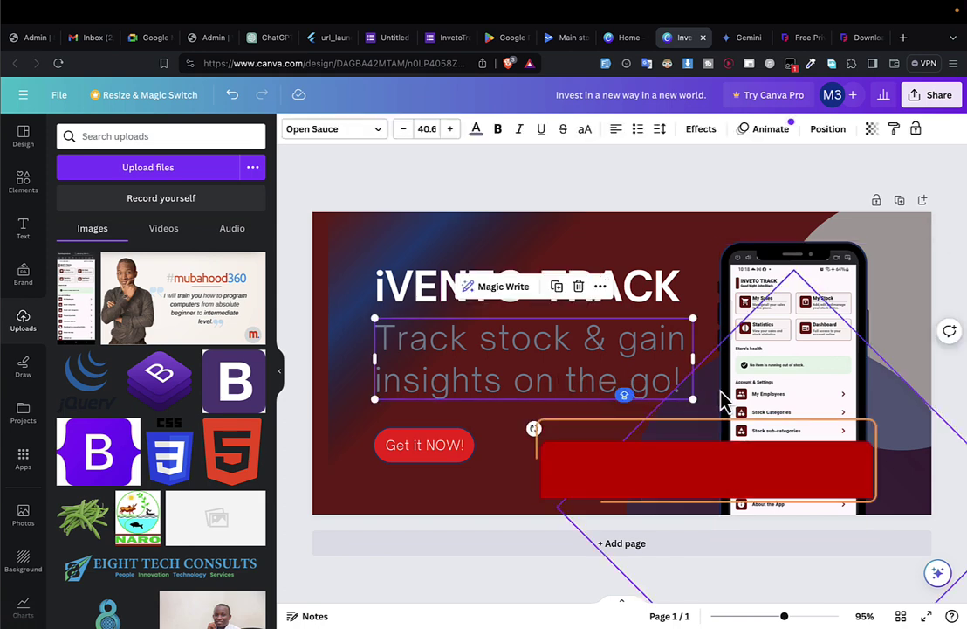
{"action": "double_click", "coordinate": [666, 386]}
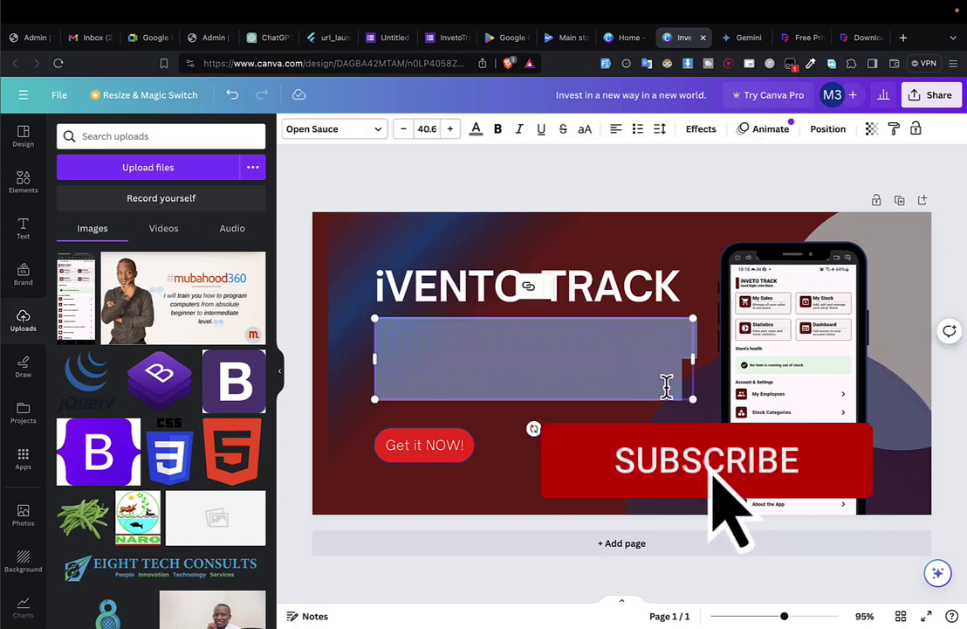
{"action": "left_click", "coordinate": [476, 131]}
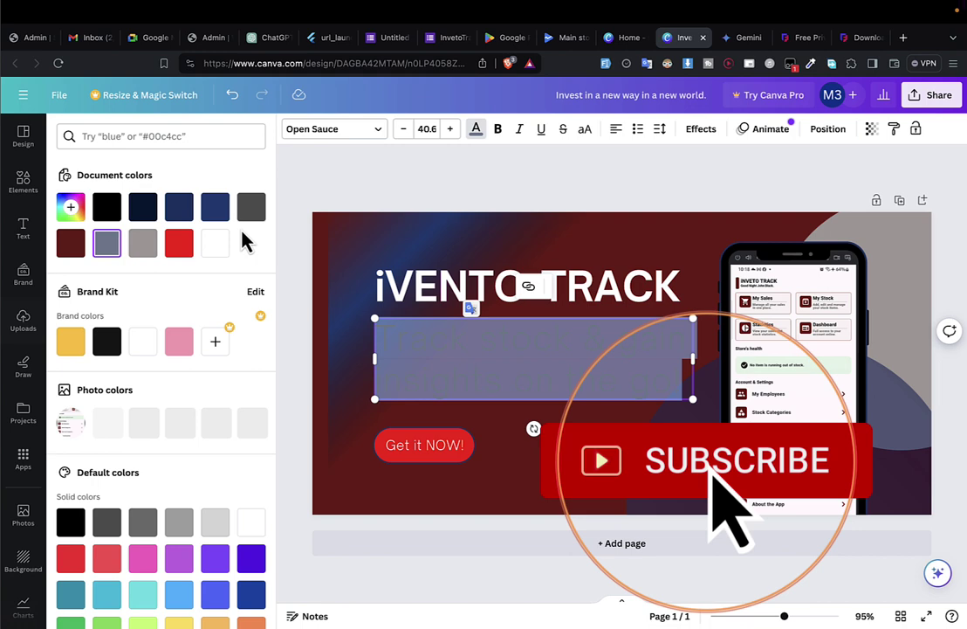
{"action": "left_click", "coordinate": [145, 249]}
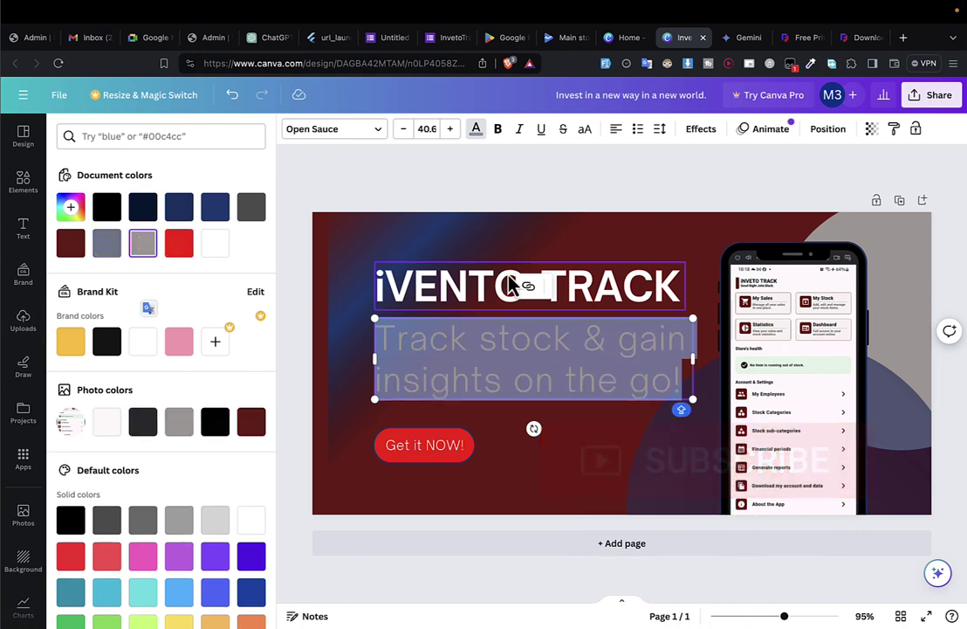
{"action": "left_click", "coordinate": [716, 343]}
Enlarge the phone mockup slightly and nudge it into place.
{"action": "left_click", "coordinate": [916, 393]}
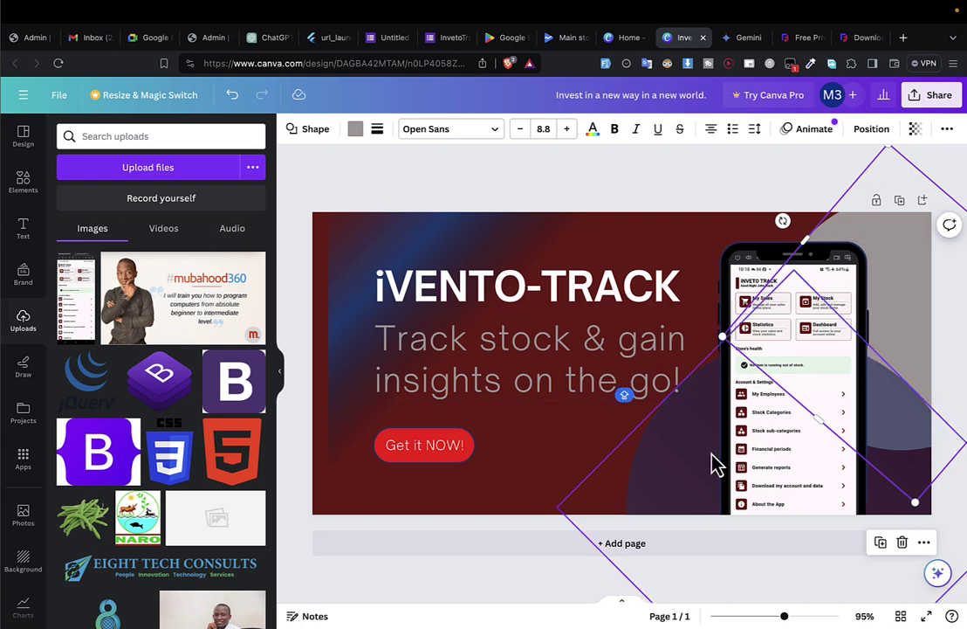
{"action": "left_click", "coordinate": [462, 585]}
{"action": "left_click", "coordinate": [861, 264]}
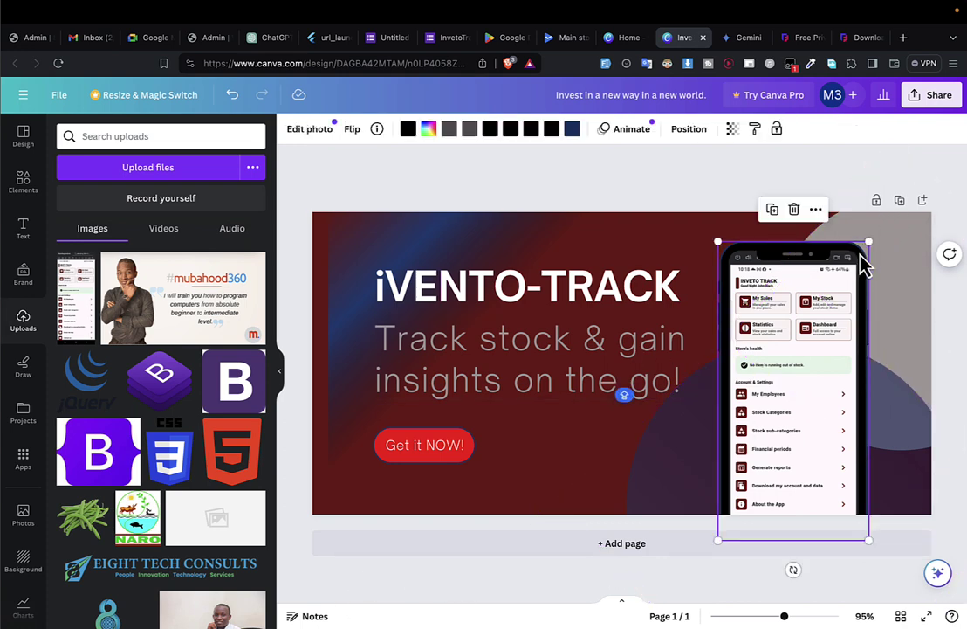
{"action": "left_click_drag", "start_coordinate": [867, 239], "coordinate": [875, 230]}
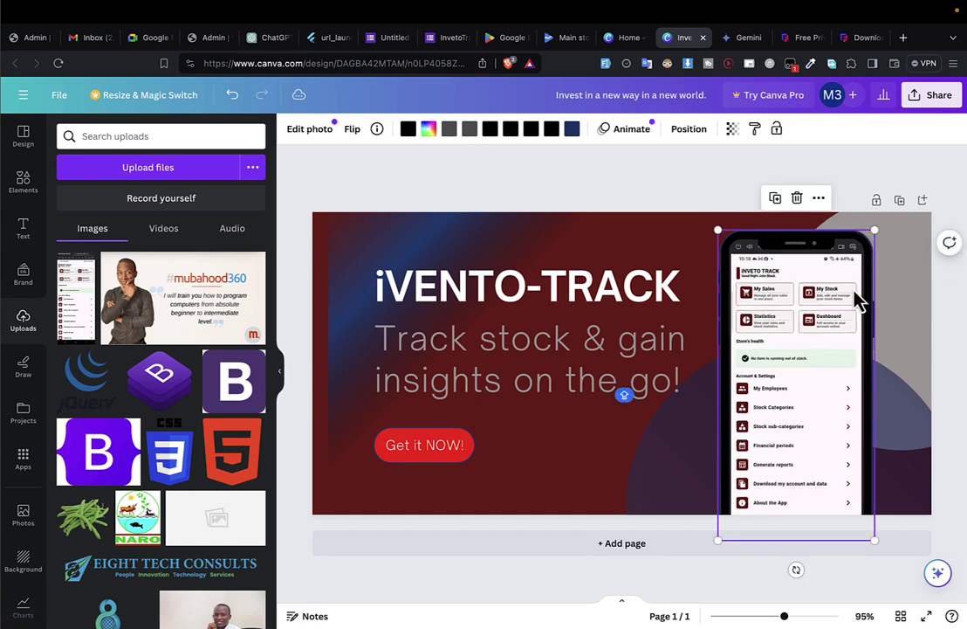
{"action": "left_click_drag", "start_coordinate": [858, 302], "coordinate": [861, 302]}
Enlarge the gradient image to 478 × 478 so it extends past the banner's top-left corner.
{"action": "left_click", "coordinate": [659, 262]}
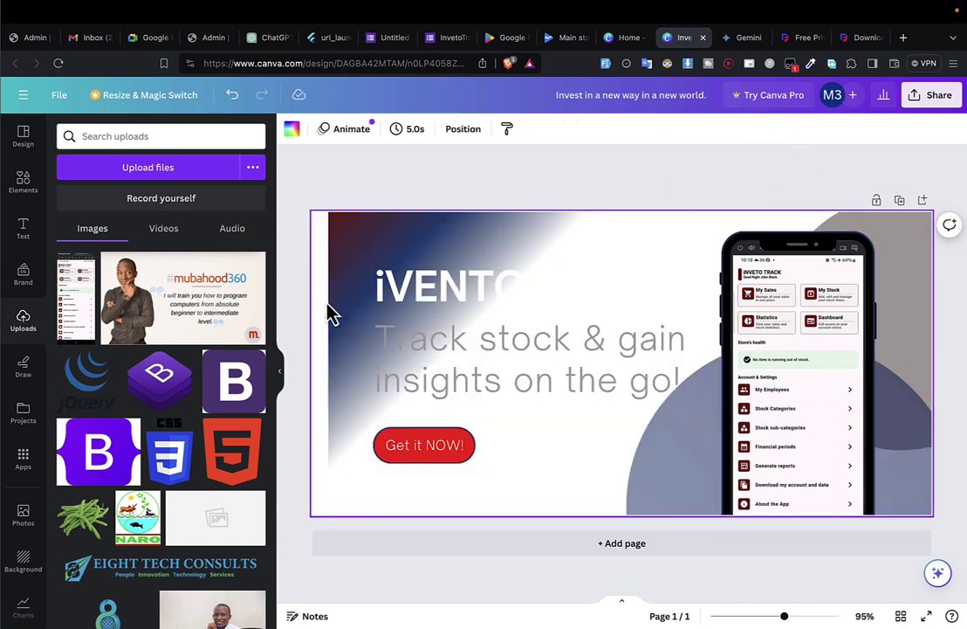
{"action": "key", "text": "ctrl+z"}
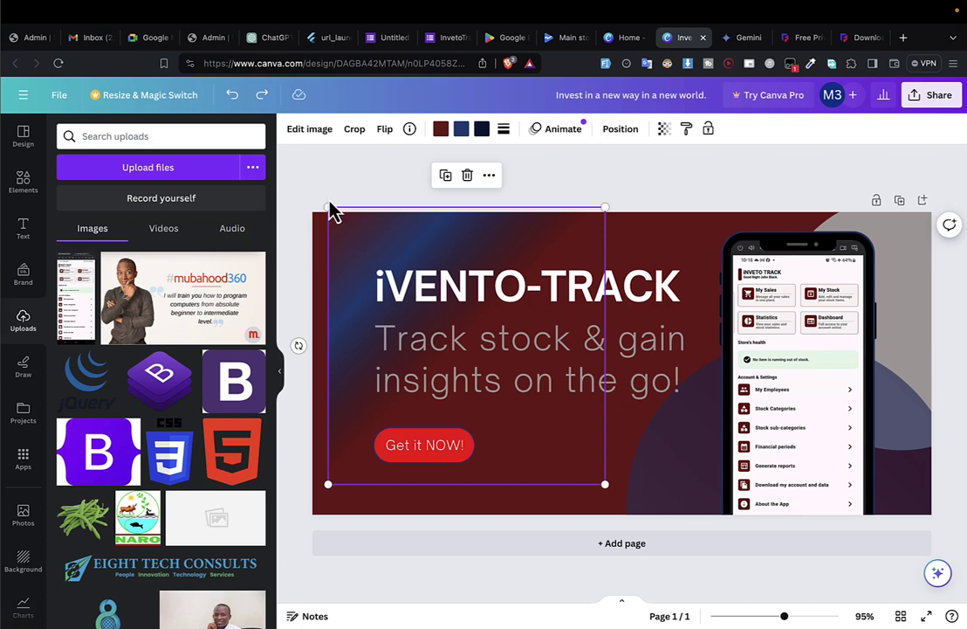
{"action": "left_click_drag", "start_coordinate": [327, 202], "coordinate": [291, 223]}
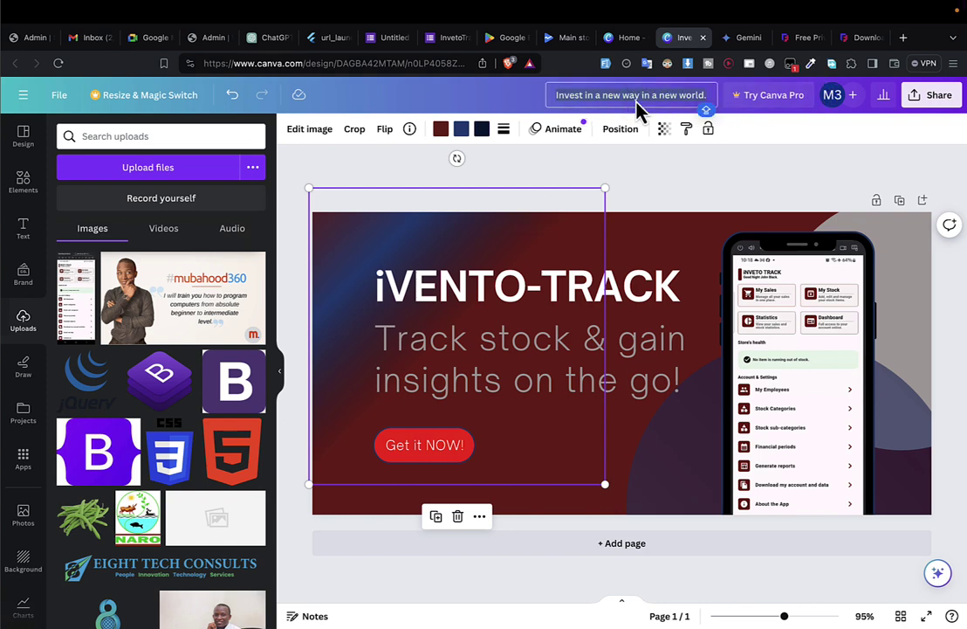
Rename the design IVNETO and download it as IVNETO.png to Downloads.
{"action": "left_click", "coordinate": [637, 101]}
{"action": "type", "text": "IVNETO"}
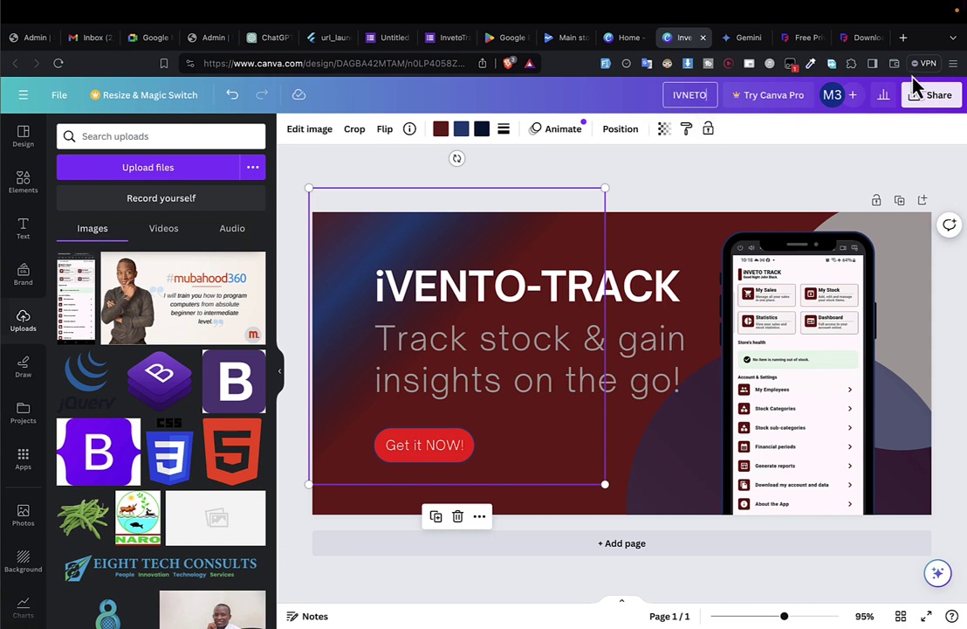
{"action": "left_click", "coordinate": [931, 96]}
{"action": "left_click", "coordinate": [791, 421]}
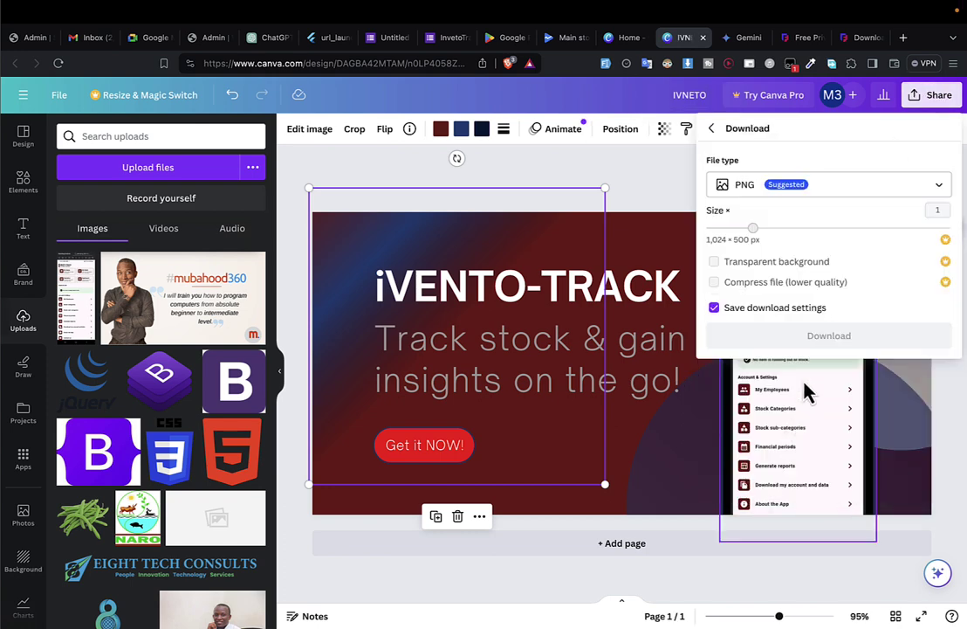
{"action": "left_click", "coordinate": [776, 337]}
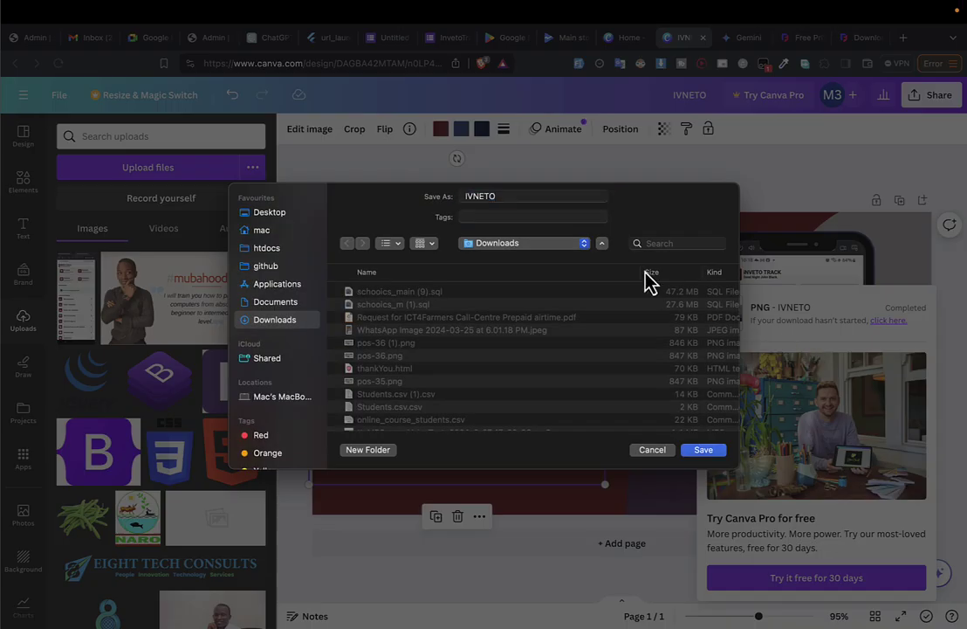
{"action": "key", "text": "Return"}
Upload IVNETO.png as the feature graphic and review the 2–8 phone screenshot requirement.
{"action": "key", "text": "ctrl+Tab"}
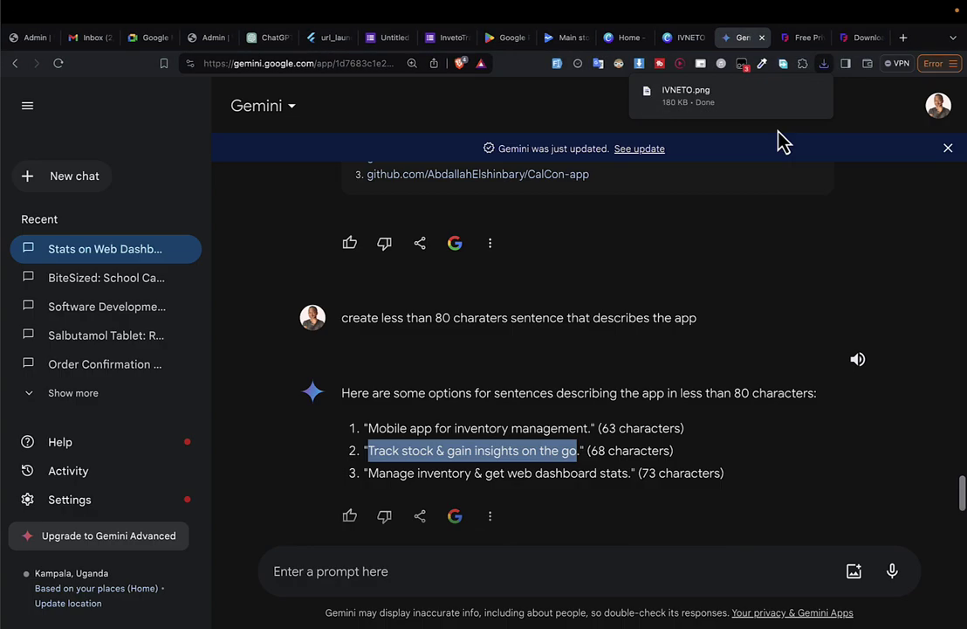
{"action": "key", "text": "ctrl+shift+Tab"}
{"action": "key", "text": "ctrl+shift+Tab"}
{"action": "key", "text": "ctrl+shift+Tab"}
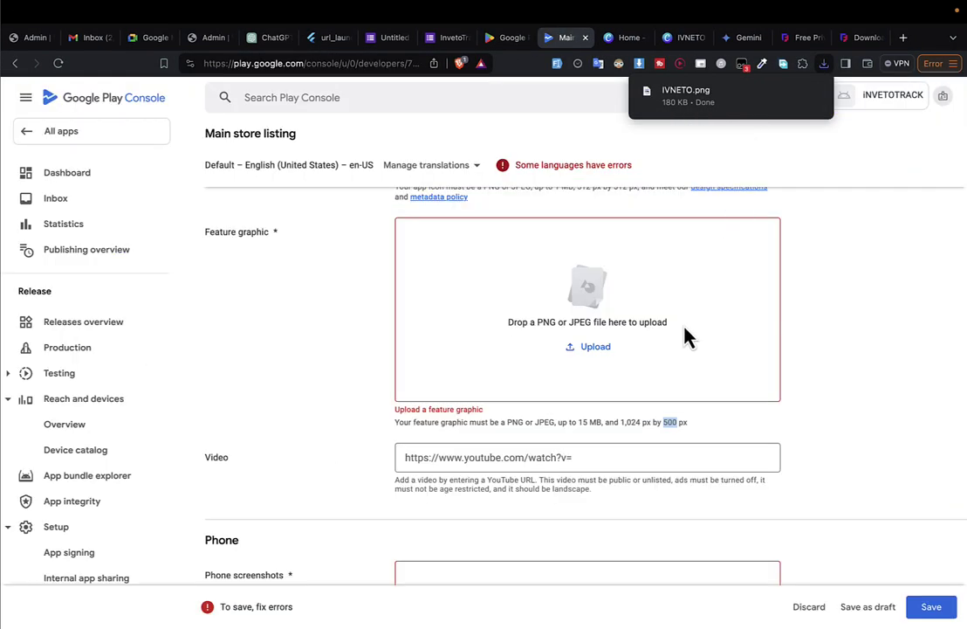
{"action": "left_click_drag", "start_coordinate": [748, 96], "coordinate": [656, 320]}
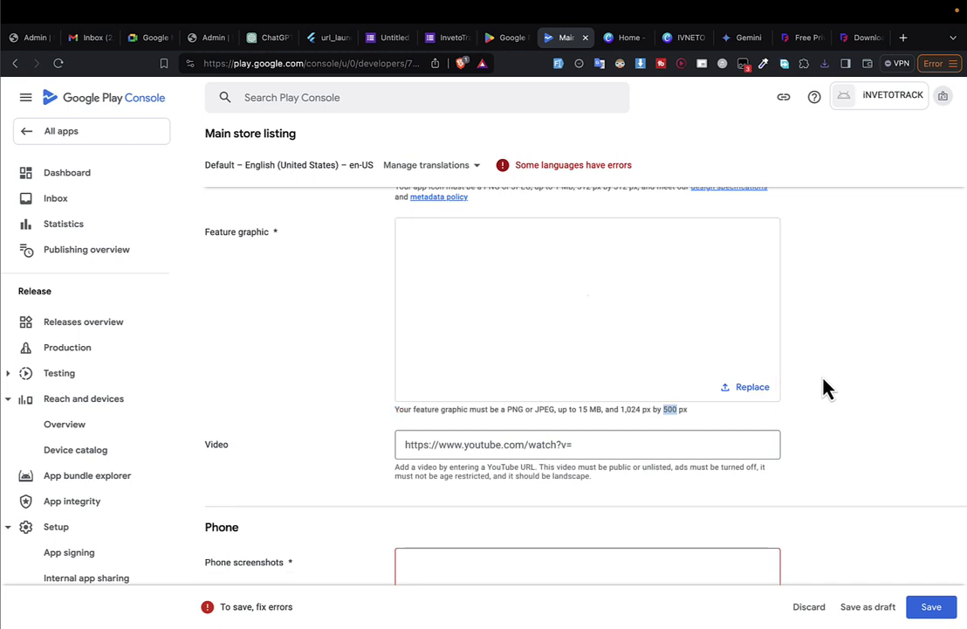
{"action": "scroll", "coordinate": [828, 389], "scroll_direction": "down", "scroll_amount": 5}
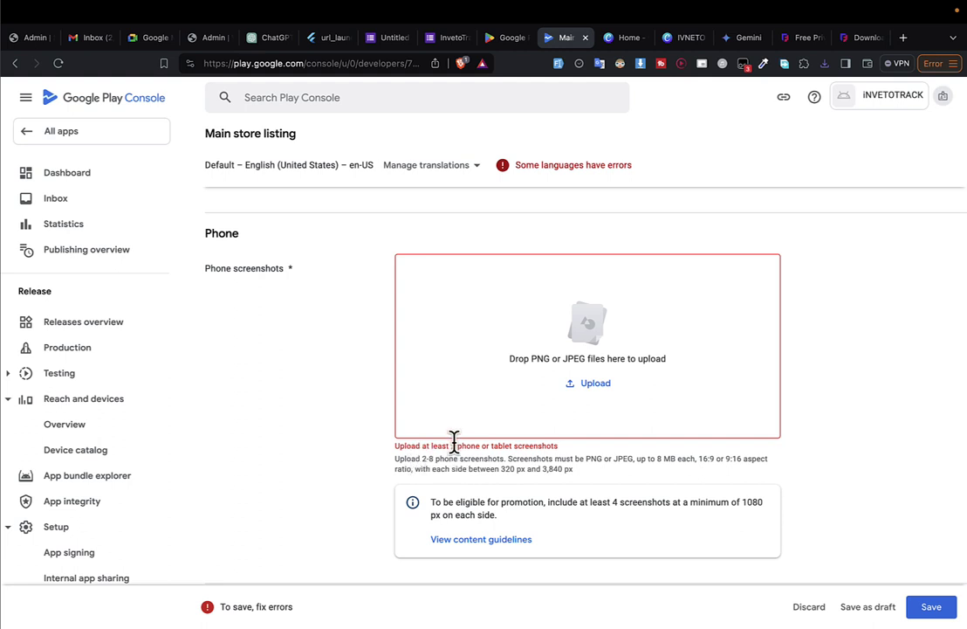
{"action": "left_click_drag", "start_coordinate": [456, 446], "coordinate": [482, 445]}
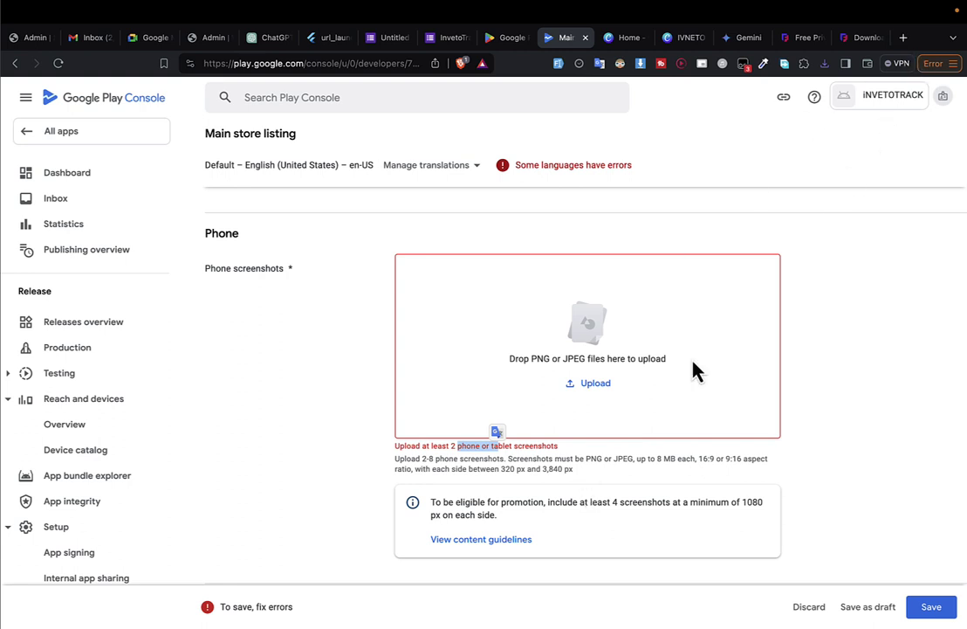
{"action": "left_click", "coordinate": [887, 318]}
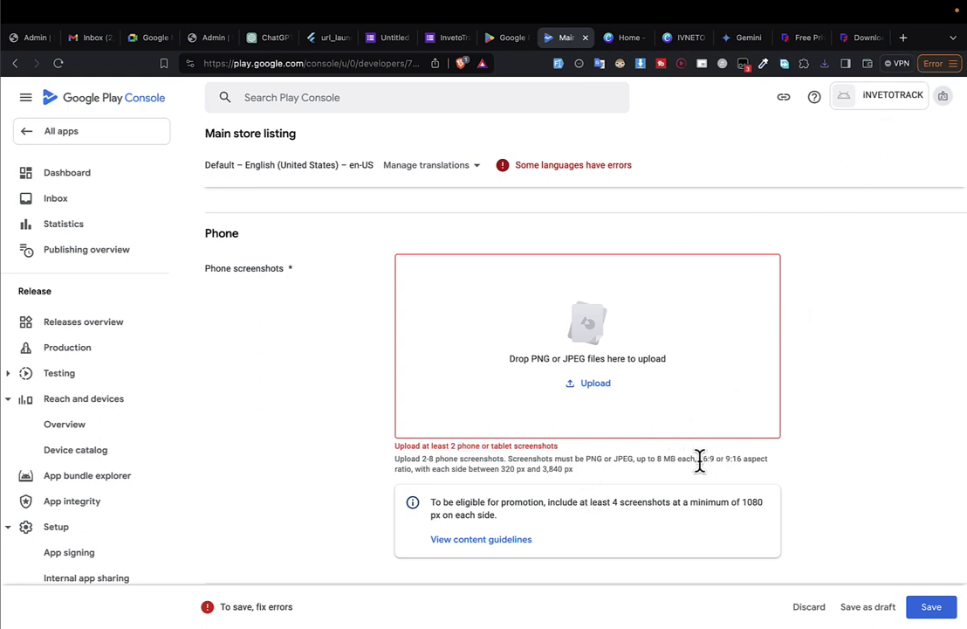
Search Google for 'screen shotts generator' and browse the results, including Screenshots Pro.
{"action": "left_click", "coordinate": [904, 39]}
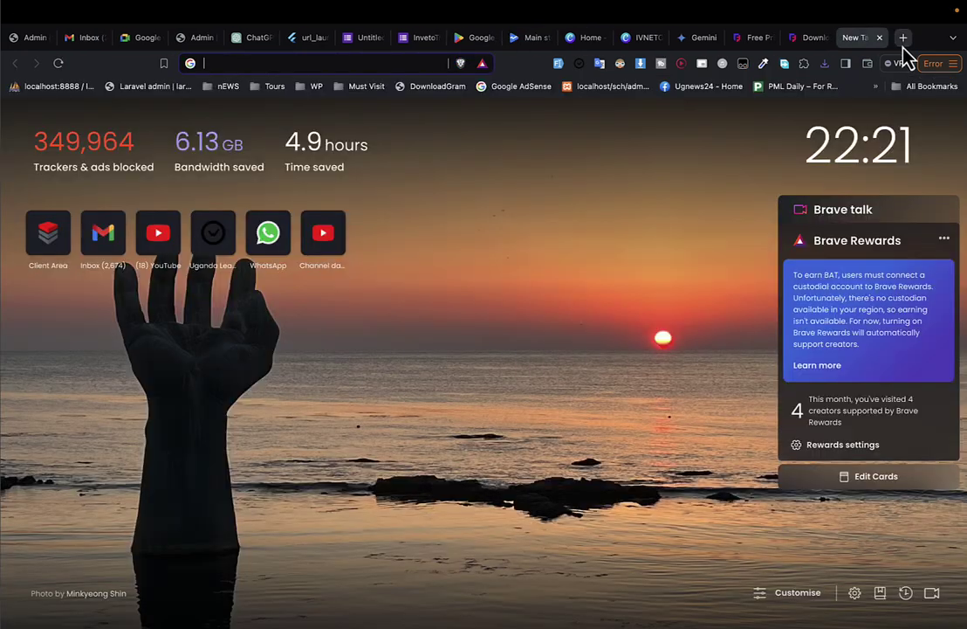
{"action": "type", "text": "screenrant.com"}
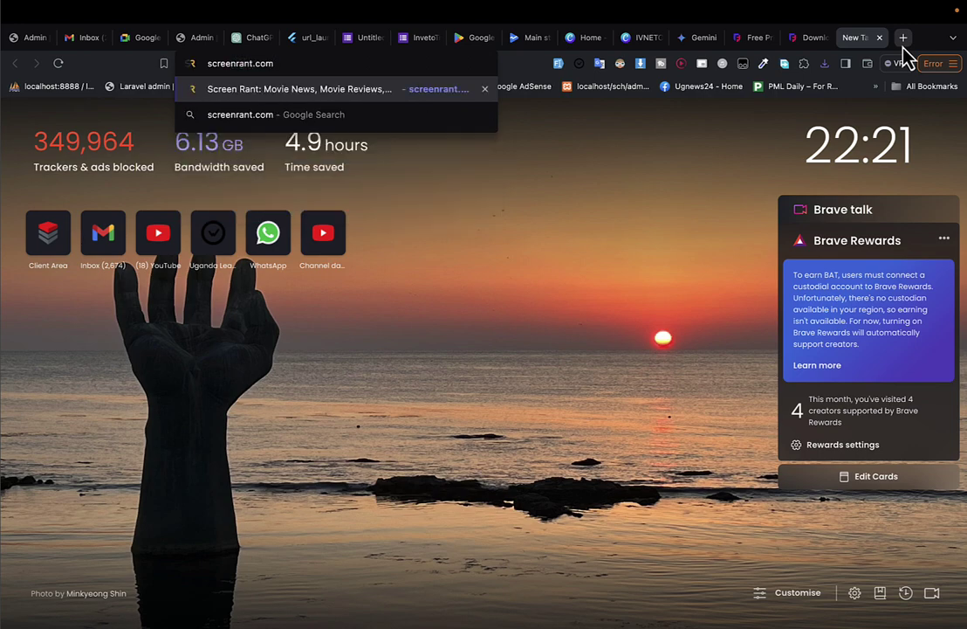
{"action": "key", "text": "Return"}
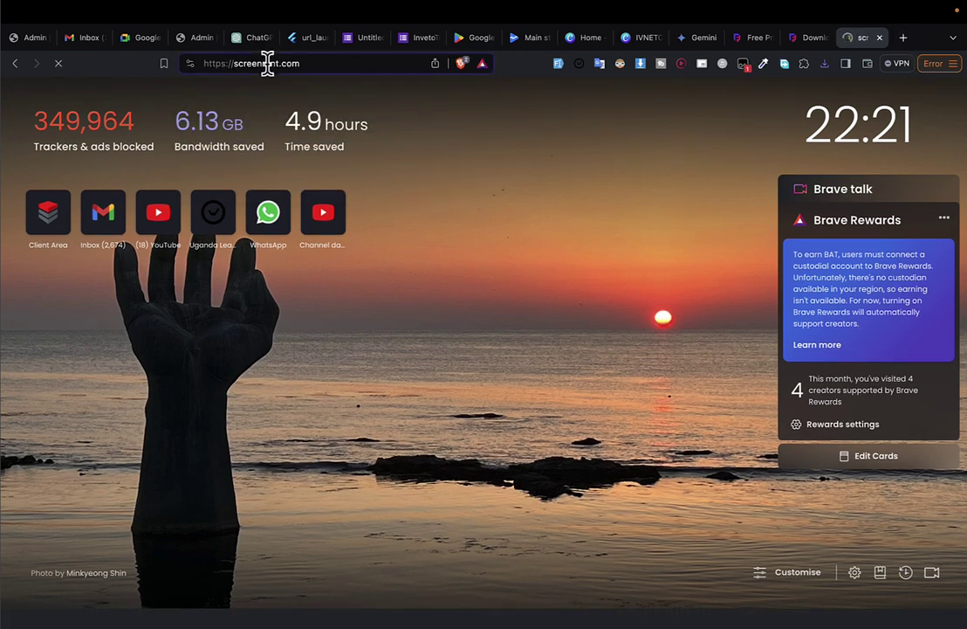
{"action": "left_click", "coordinate": [268, 63]}
{"action": "type", "text": "sc"}
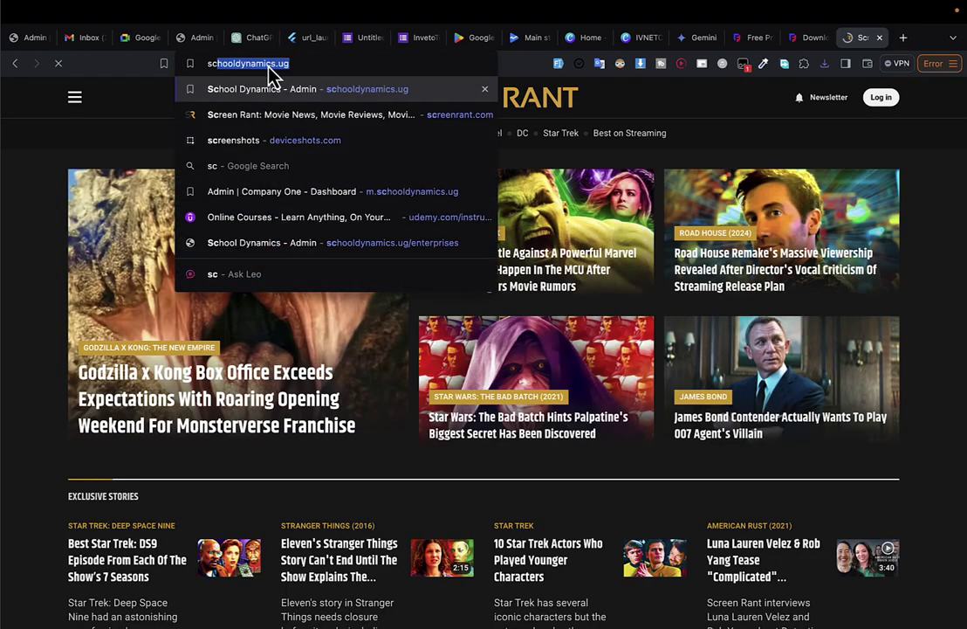
{"action": "type", "text": "reen shots"}
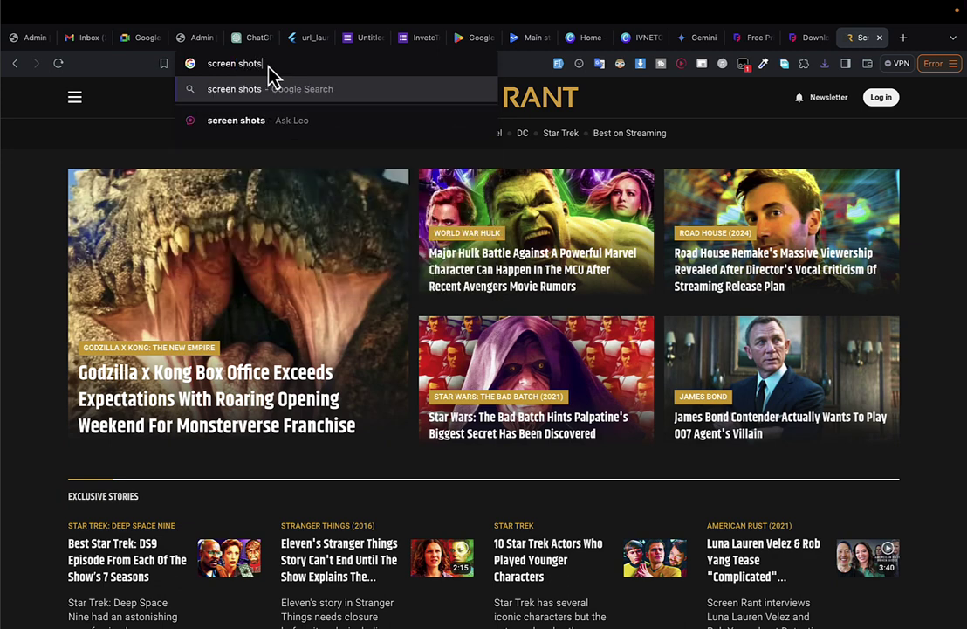
{"action": "type", "text": "ts generator"}
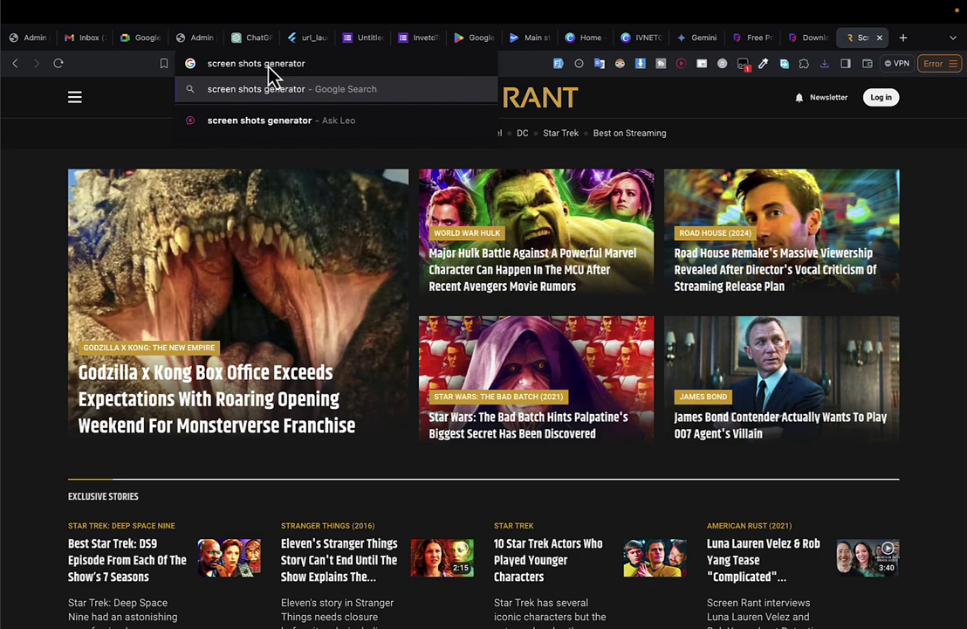
{"action": "key", "text": "Return"}
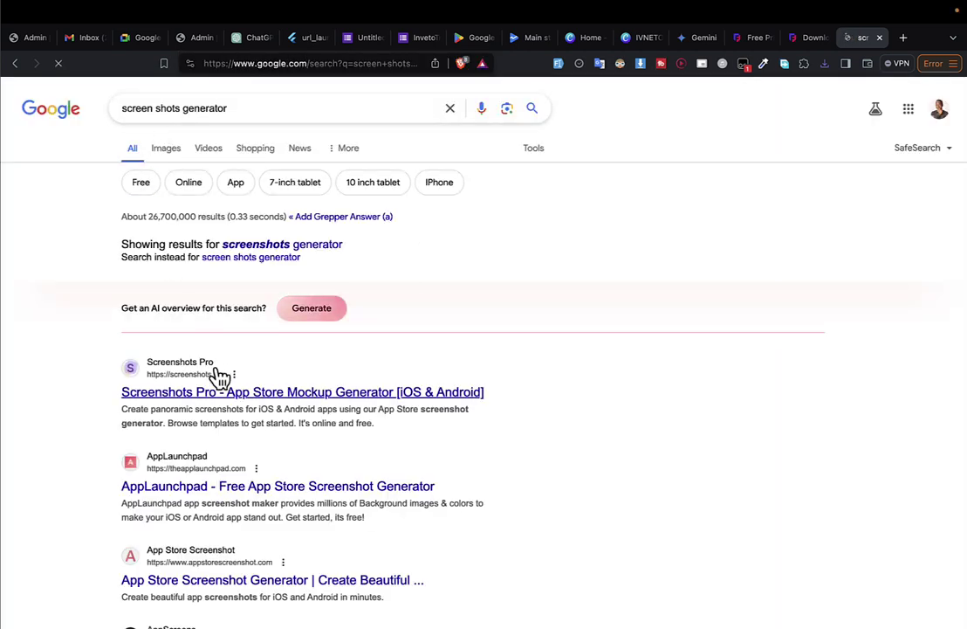
{"action": "left_click", "coordinate": [202, 394]}
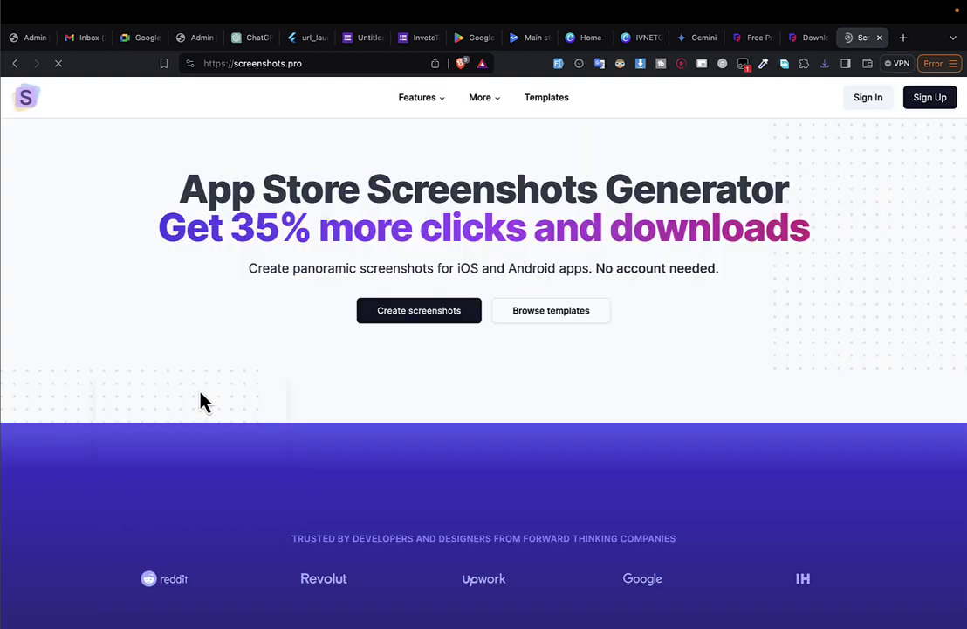
{"action": "scroll", "coordinate": [201, 401], "scroll_direction": "down", "scroll_amount": 3}
{"action": "key", "text": "super+bracketleft"}
{"action": "scroll", "coordinate": [200, 390], "scroll_direction": "down", "scroll_amount": 4}
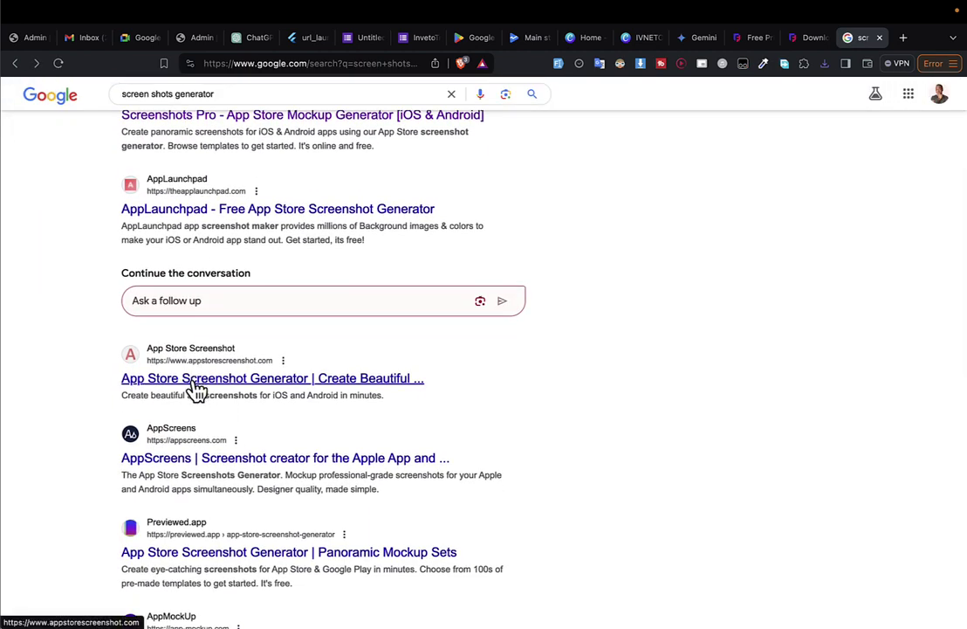
{"action": "scroll", "coordinate": [197, 390], "scroll_direction": "down", "scroll_amount": 6}
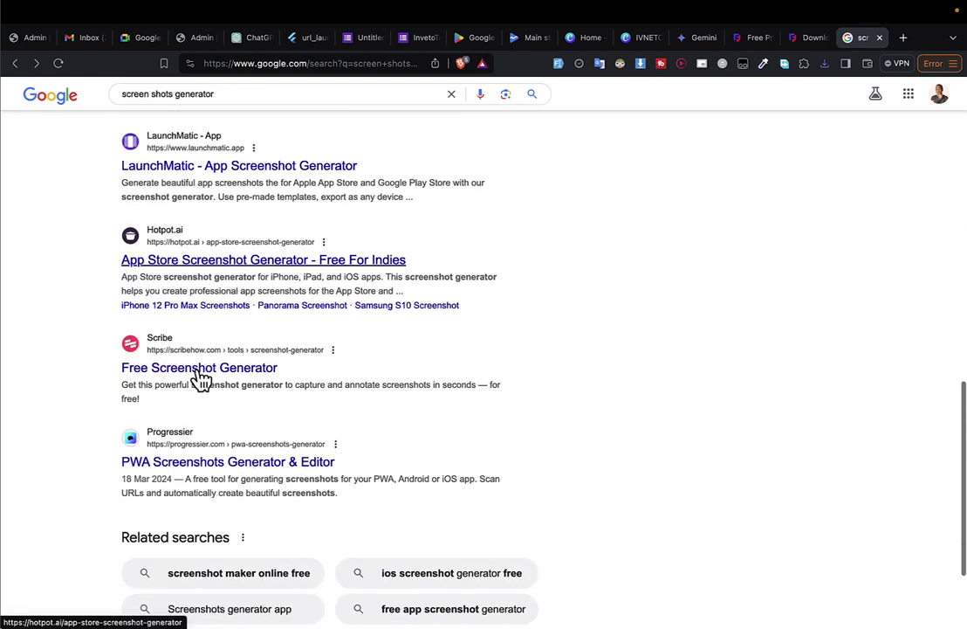
{"action": "scroll", "coordinate": [200, 378], "scroll_direction": "down", "scroll_amount": 3}
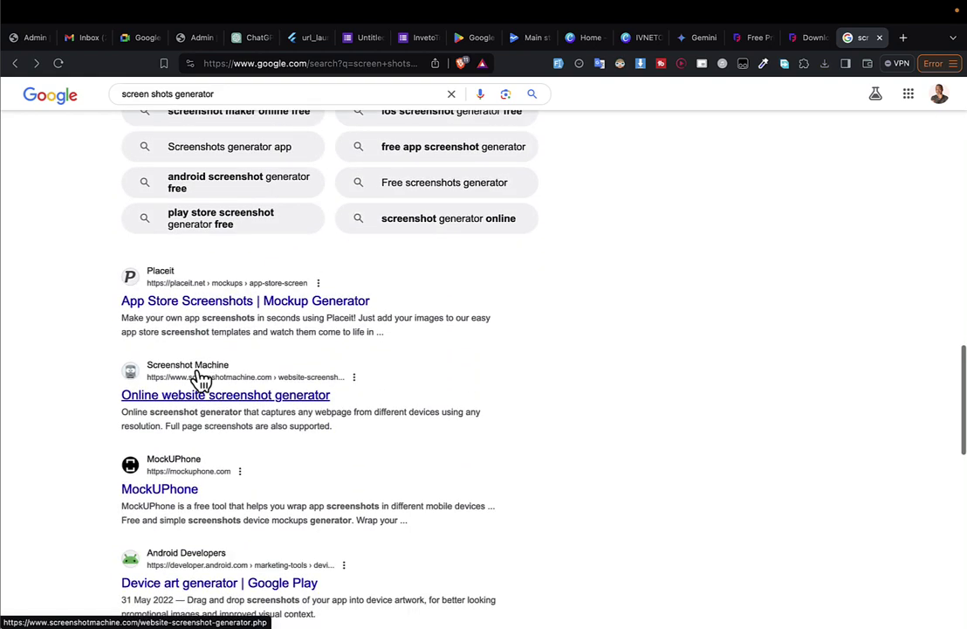
{"action": "scroll", "coordinate": [200, 382], "scroll_direction": "down", "scroll_amount": 7}
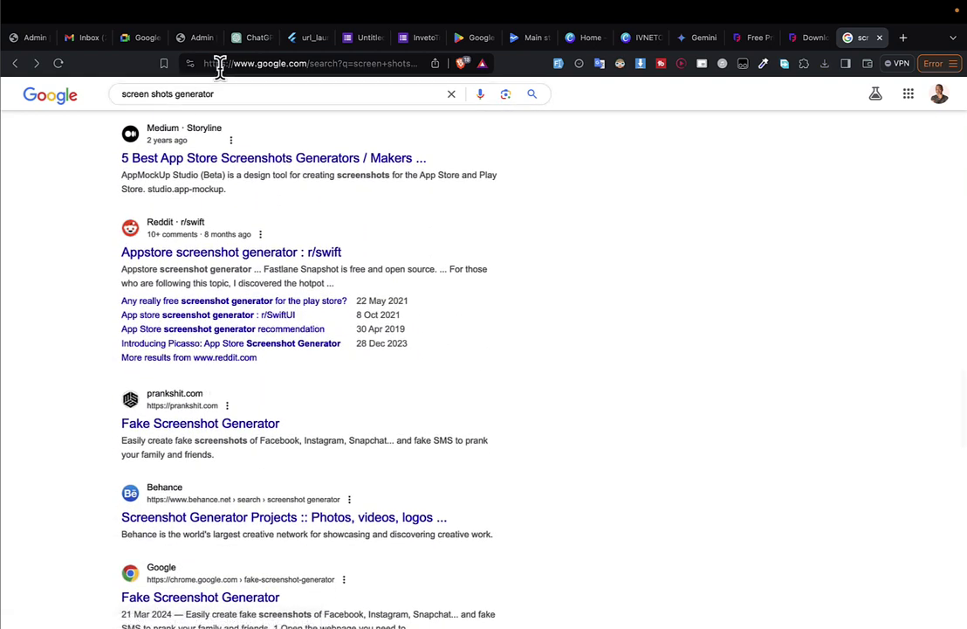
Type 'shots' in the address bar and open the deviceshots.com suggestion.
{"action": "left_click", "coordinate": [224, 65]}
{"action": "type", "text": "shor"}
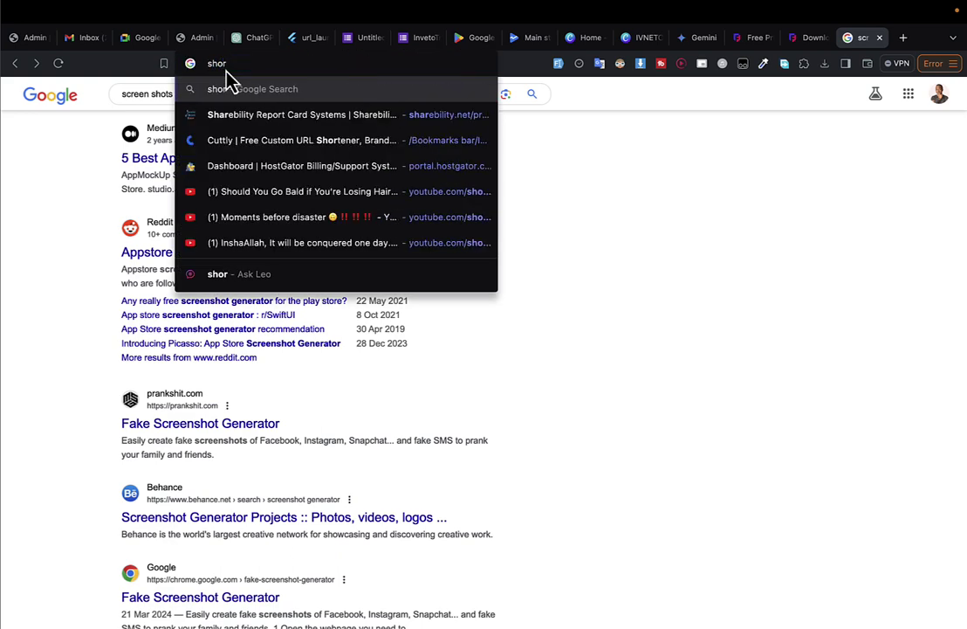
{"action": "type", "text": "t"}
{"action": "key", "text": "BackSpace"}
{"action": "key", "text": "Down"}
{"action": "key", "text": "Down"}
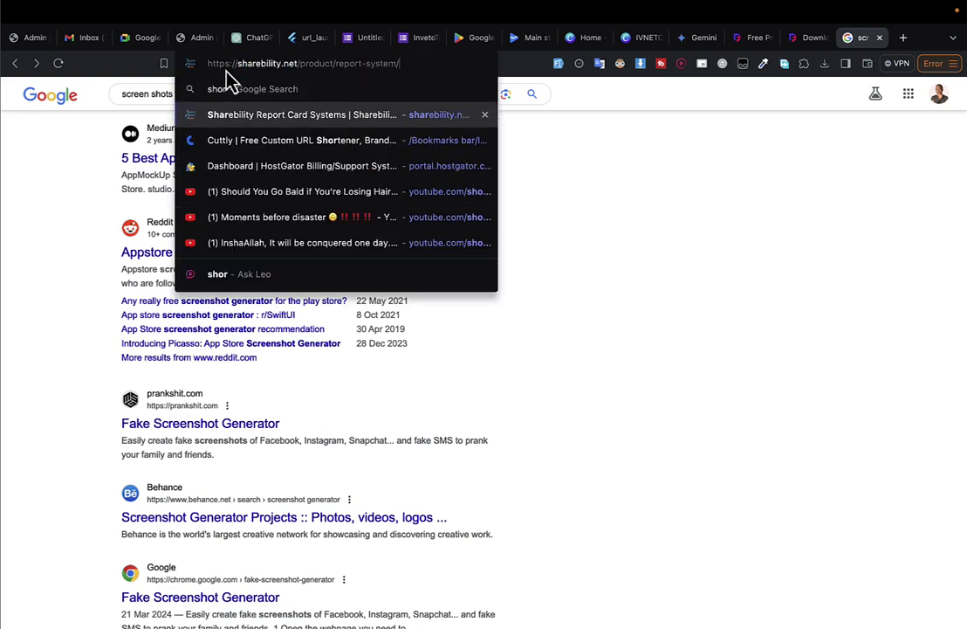
{"action": "key", "text": "Up"}
{"action": "key", "text": "Up"}
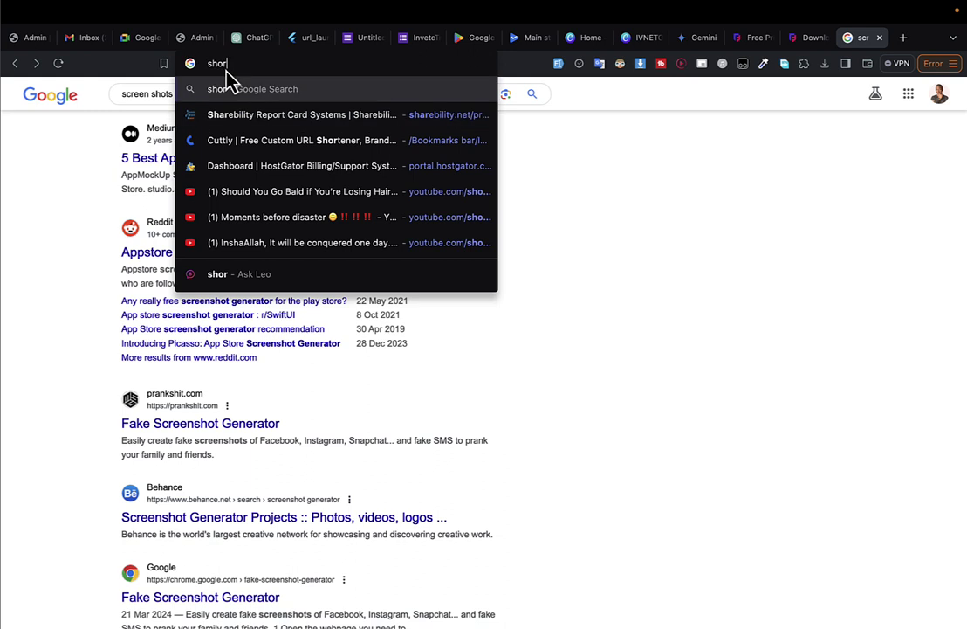
{"action": "type", "text": "ts"}
{"action": "key", "text": "Down"}
{"action": "key", "text": "Down"}
{"action": "key", "text": "Down"}
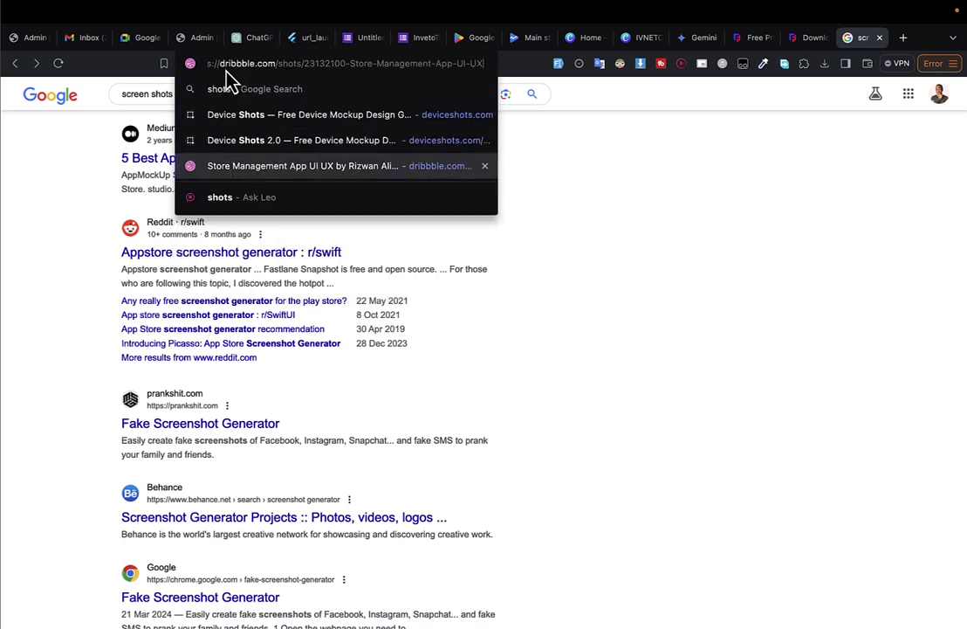
{"action": "key", "text": "Up"}
{"action": "key", "text": "Up"}
{"action": "key", "text": "Up"}
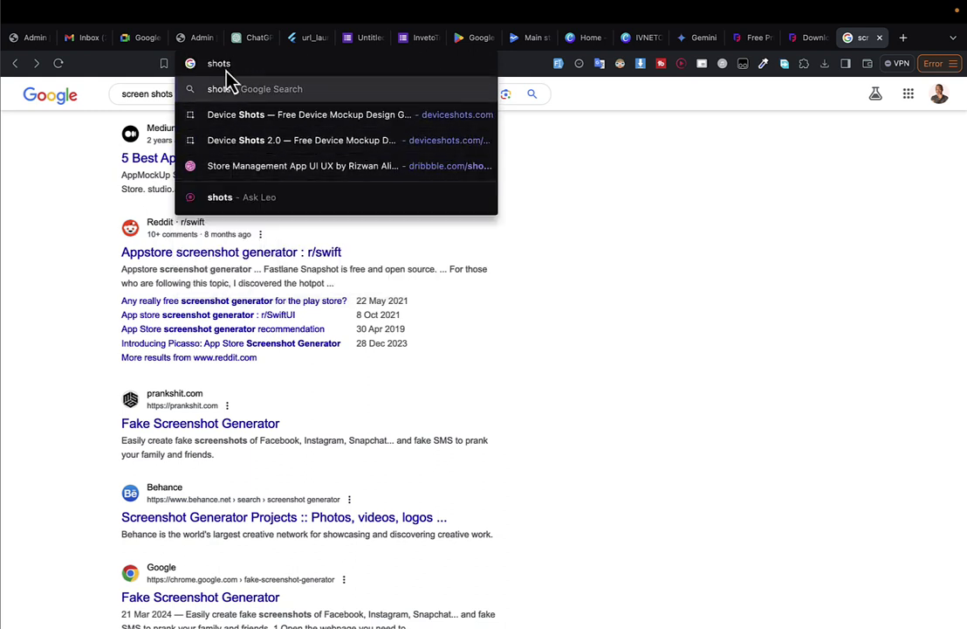
{"action": "key", "text": "Down"}
{"action": "key", "text": "Return"}
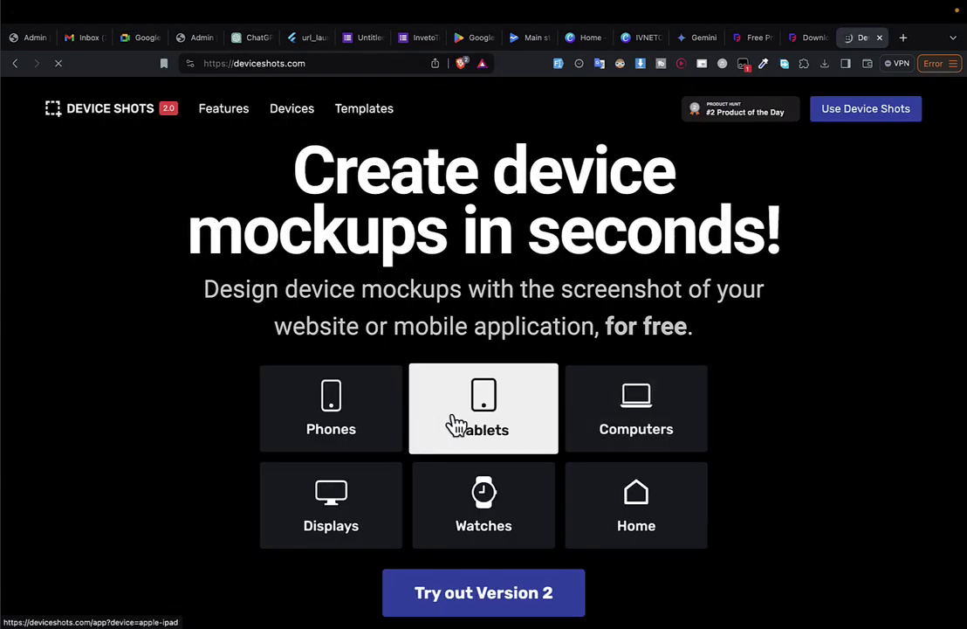
Start a Device Shots mockup, open the custom canvas size settings, and place the store listing tab beside it.
{"action": "left_click", "coordinate": [502, 422]}
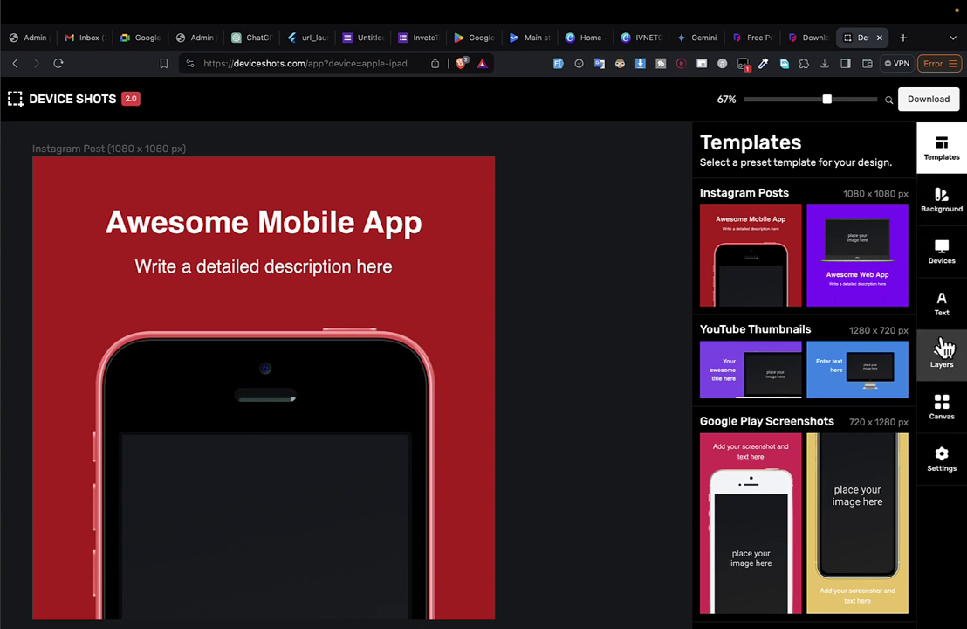
{"action": "left_click", "coordinate": [944, 459]}
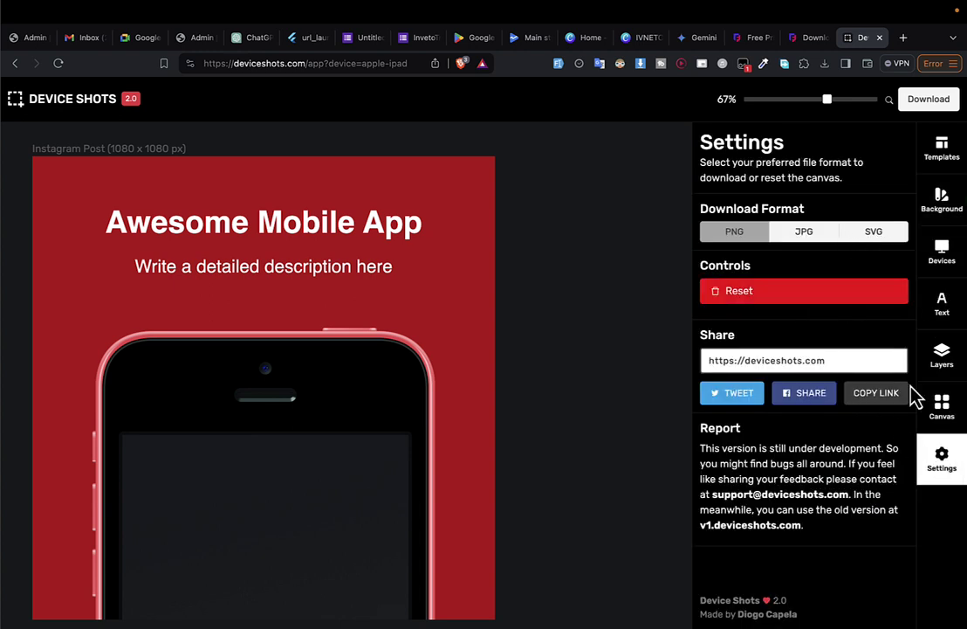
{"action": "left_click", "coordinate": [950, 153]}
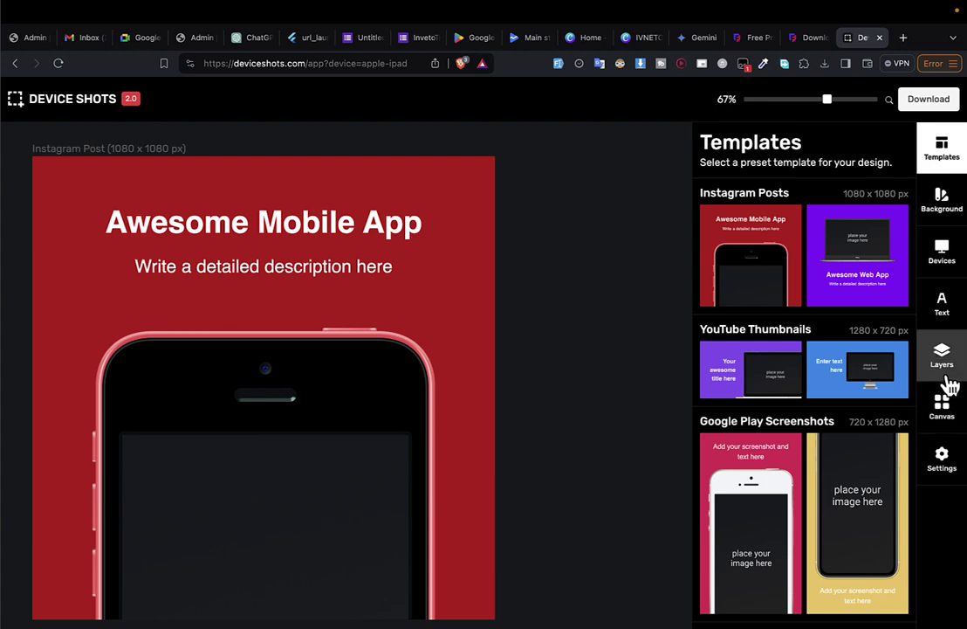
{"action": "left_click", "coordinate": [944, 424]}
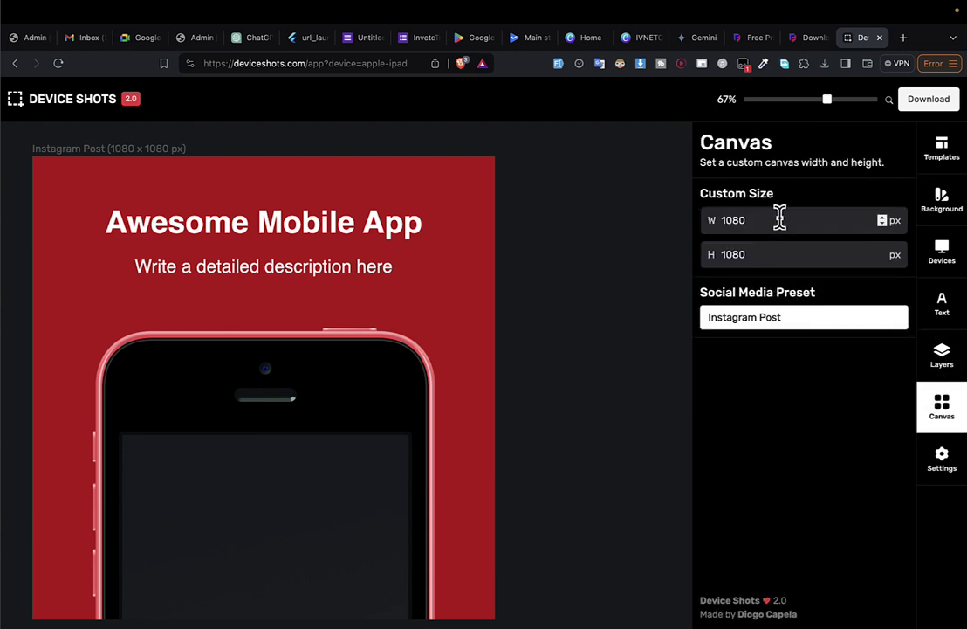
{"action": "left_click", "coordinate": [638, 39]}
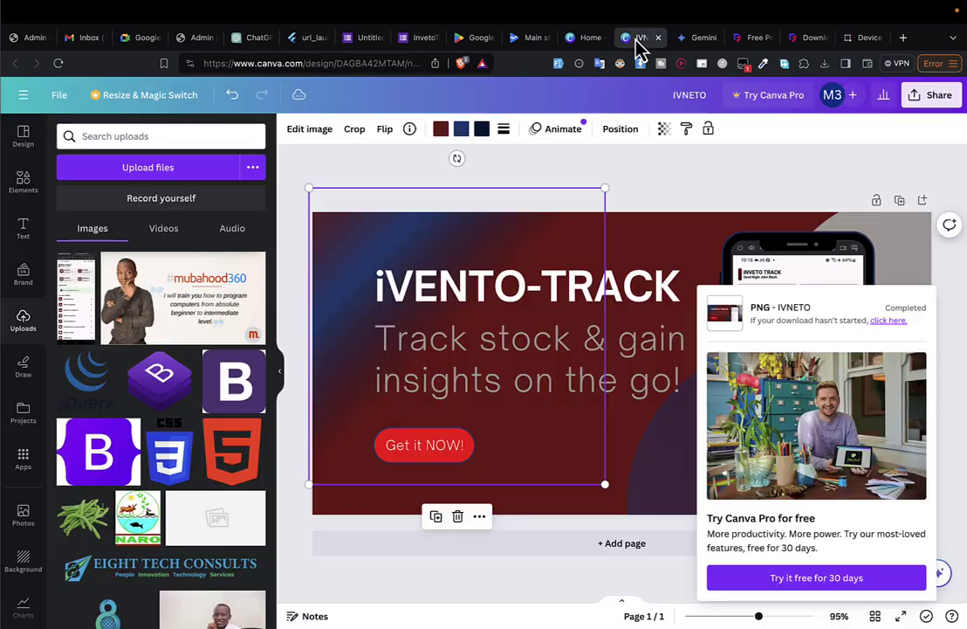
{"action": "left_click", "coordinate": [567, 39]}
{"action": "left_click", "coordinate": [525, 40]}
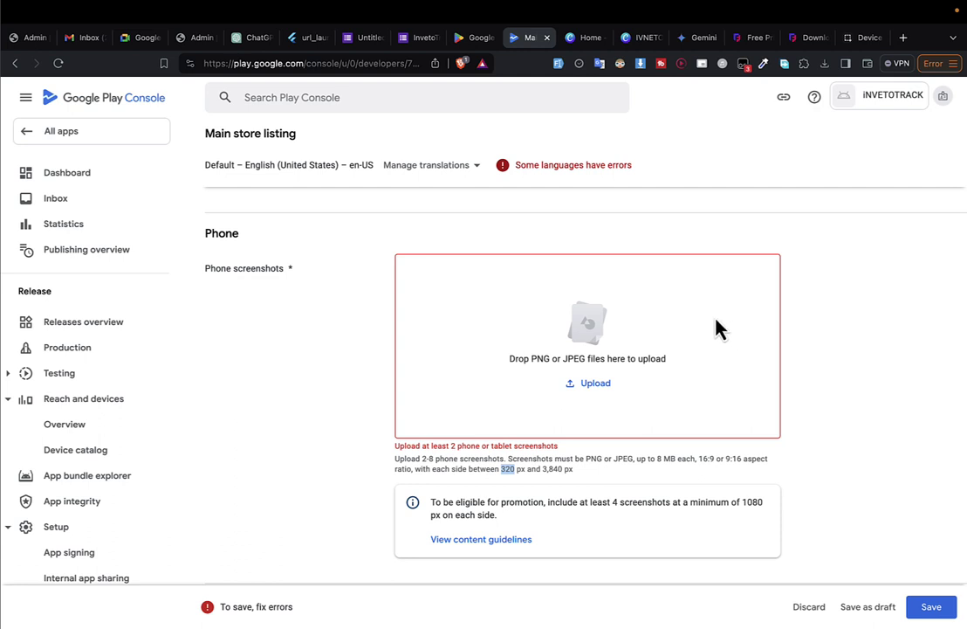
{"action": "left_click_drag", "start_coordinate": [538, 35], "coordinate": [817, 39]}
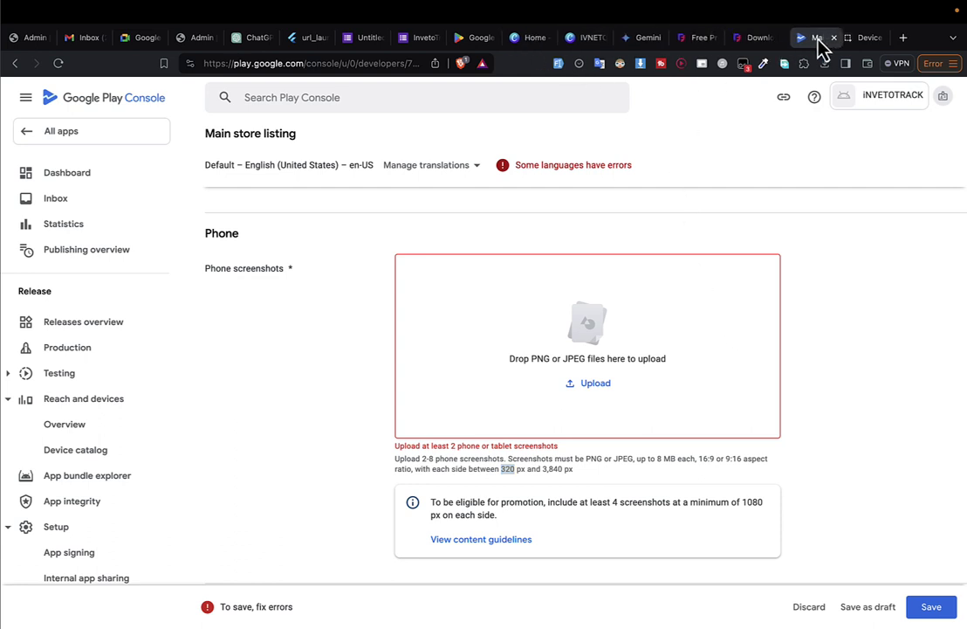
{"action": "left_click", "coordinate": [844, 39]}
Set the canvas to 3840 × 320 px, checking the 3,840 px maximum in Play Console.
{"action": "left_click", "coordinate": [736, 255]}
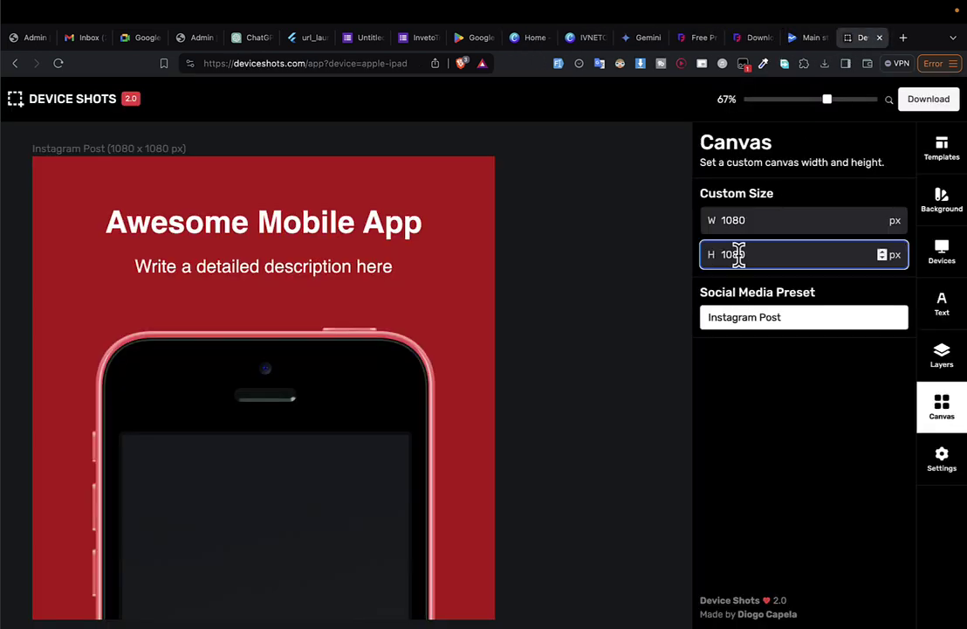
{"action": "double_click", "coordinate": [838, 253]}
{"action": "type", "text": "320"}
{"action": "key", "text": "ctrl+shift+Tab"}
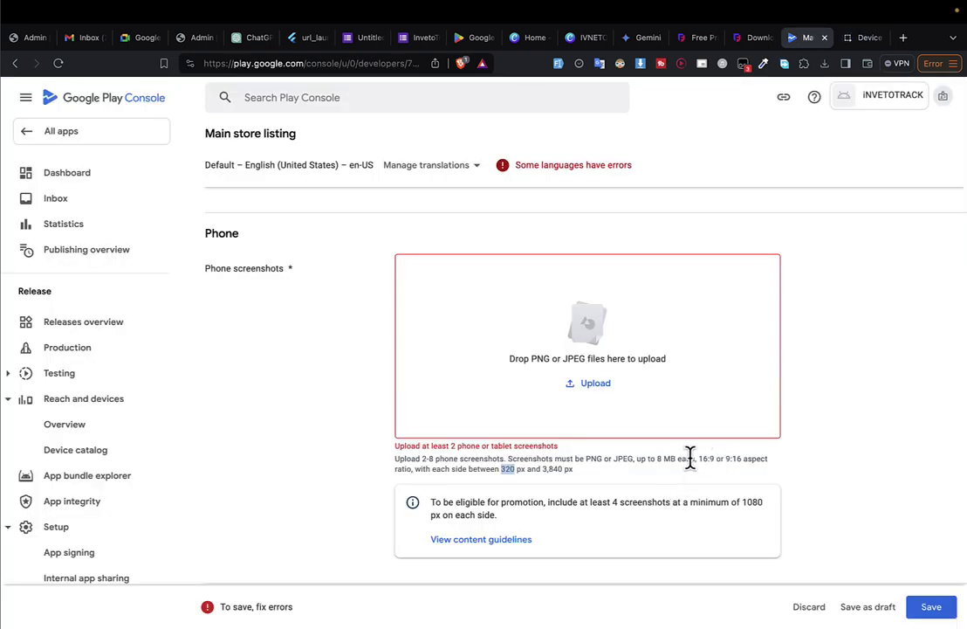
{"action": "double_click", "coordinate": [548, 469]}
{"action": "key", "text": "ctrl+Tab"}
{"action": "double_click", "coordinate": [771, 220]}
{"action": "type", "text": "3840"}
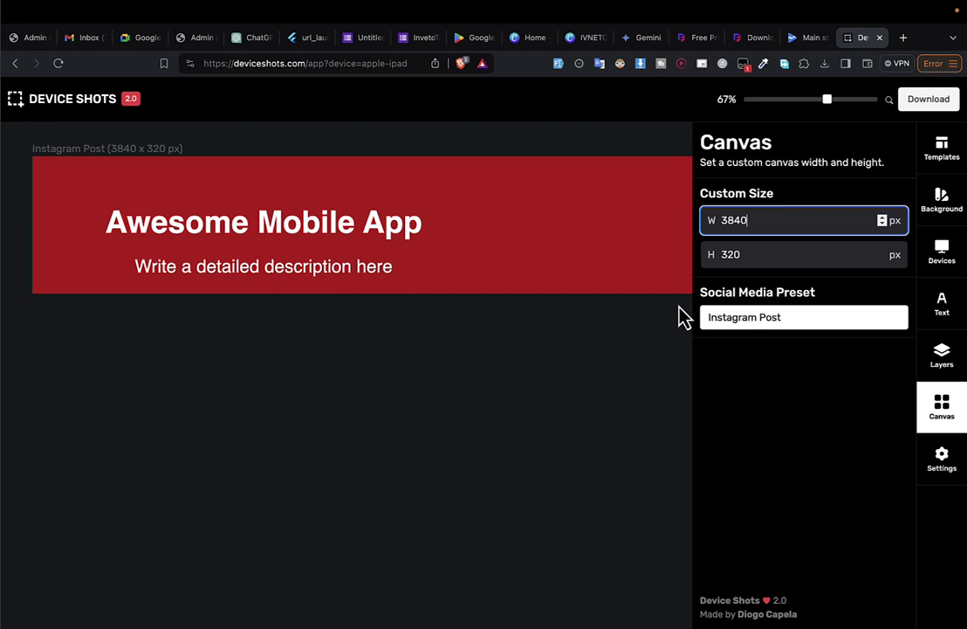
{"action": "key", "text": "ctrl+shift+Tab"}
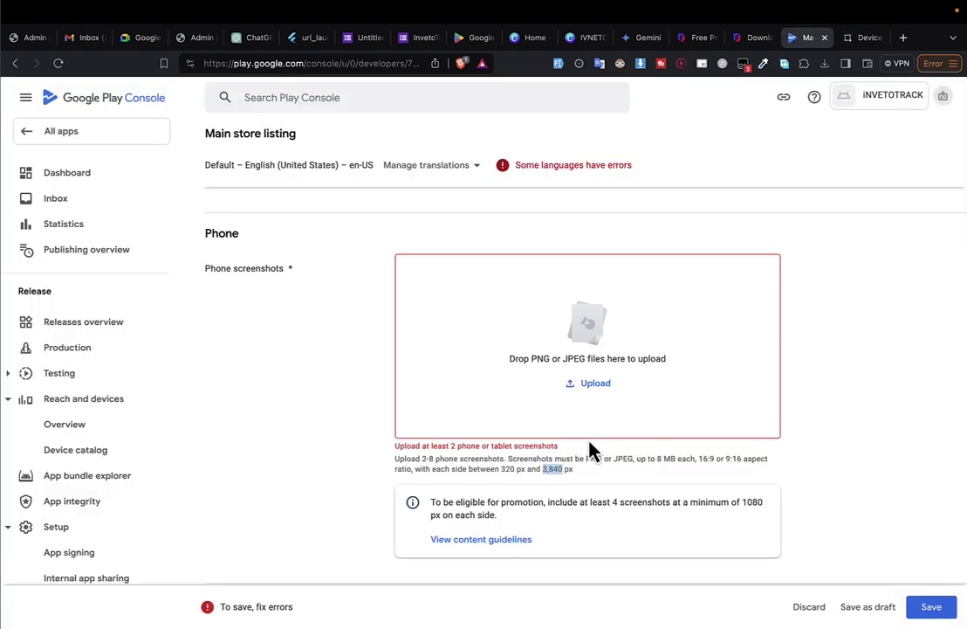
Drag the downloaded iVENTO-TRACK banner PNG from the download history into the Phone screenshots slot.
{"action": "left_click", "coordinate": [824, 63]}
{"action": "left_click_drag", "start_coordinate": [760, 117], "coordinate": [601, 325]}
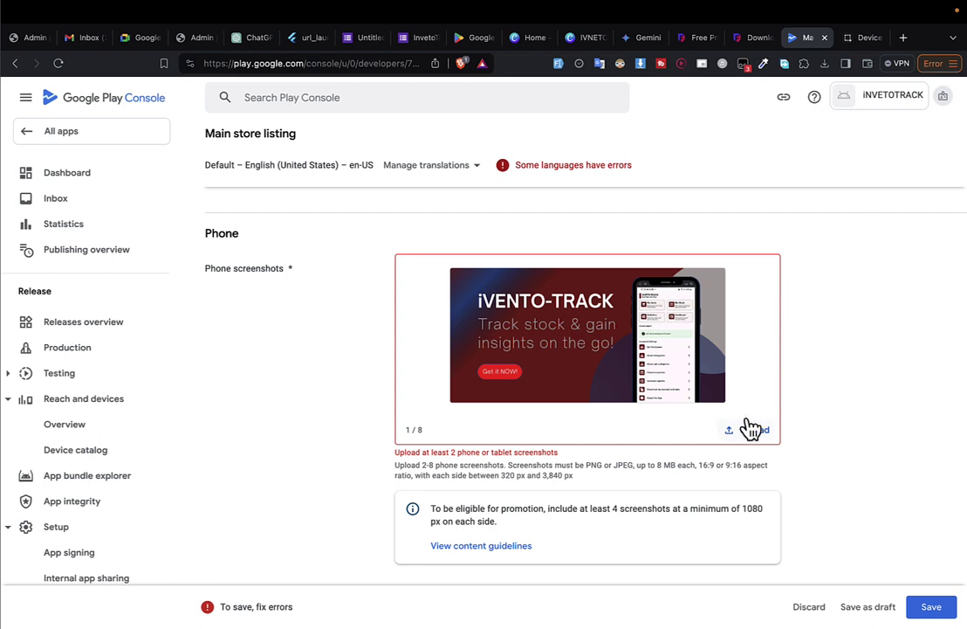
{"action": "left_click", "coordinate": [635, 38]}
Duplicate the IVNETO banner page in Canva.
{"action": "left_click", "coordinate": [582, 37]}
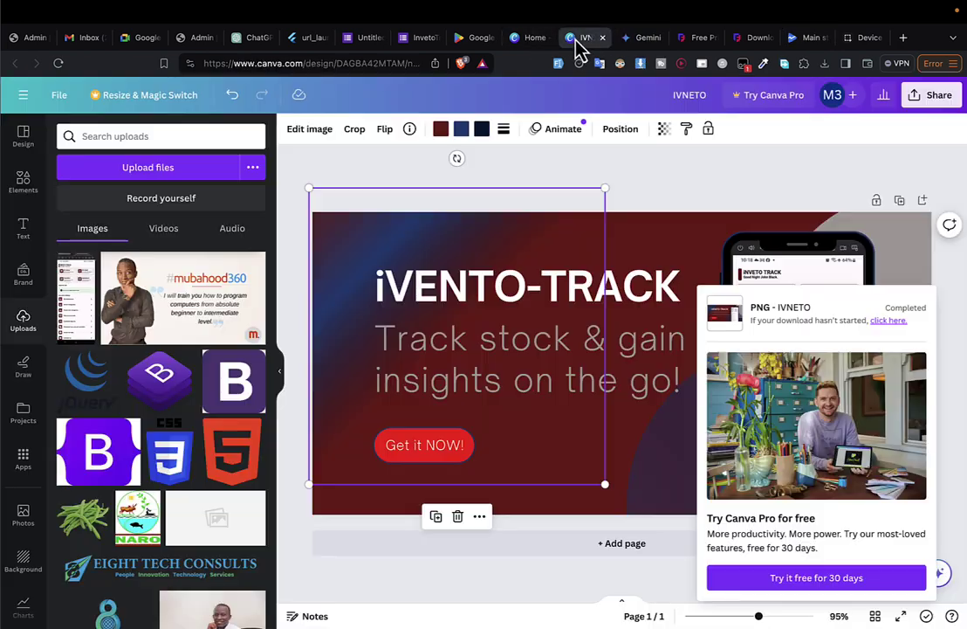
{"action": "left_click", "coordinate": [752, 216]}
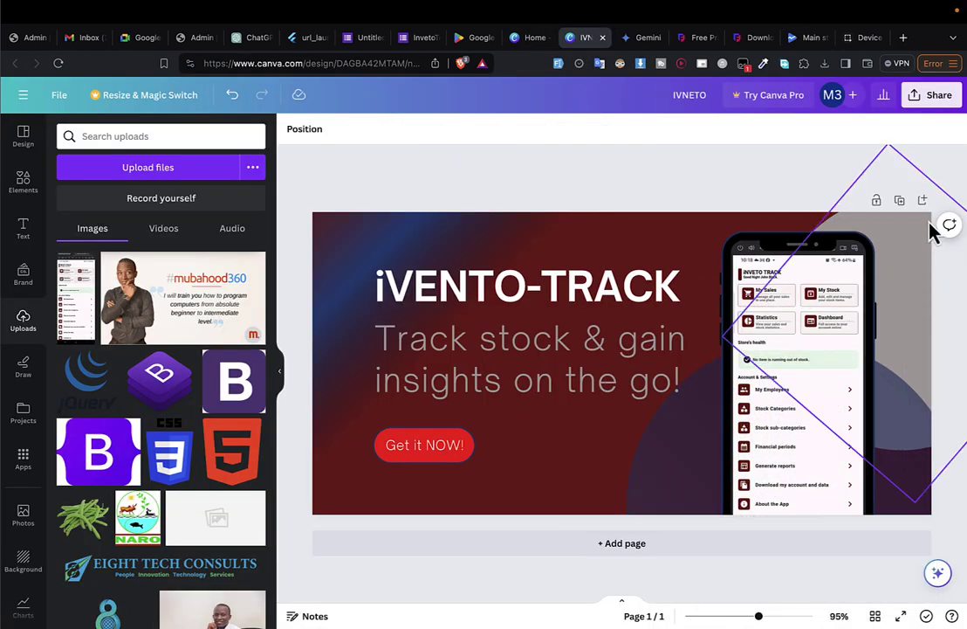
{"action": "left_click", "coordinate": [899, 202]}
{"action": "scroll", "coordinate": [762, 312], "scroll_direction": "up", "scroll_amount": 3}
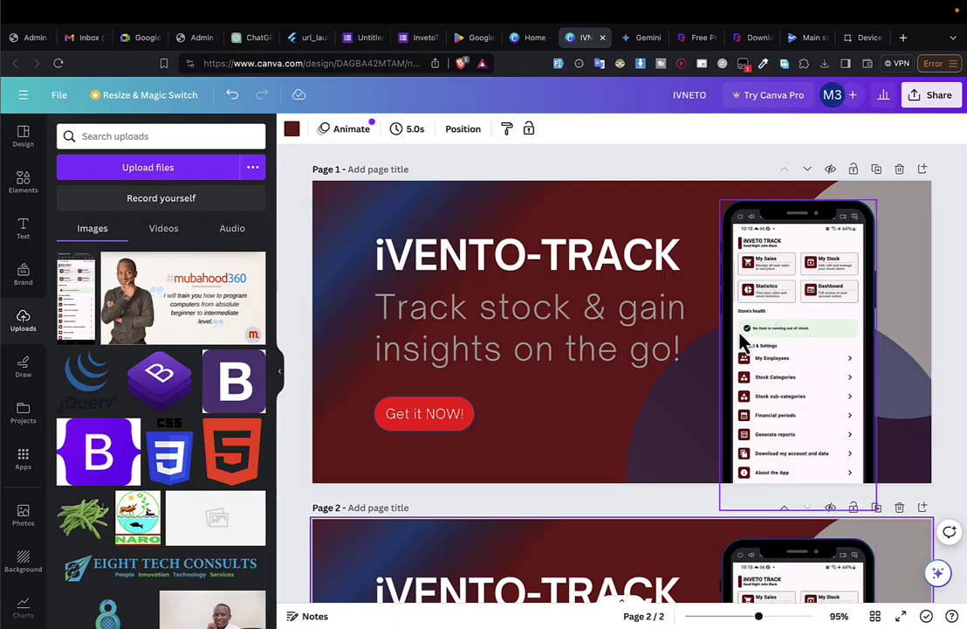
{"action": "key", "text": "super+Tab"}
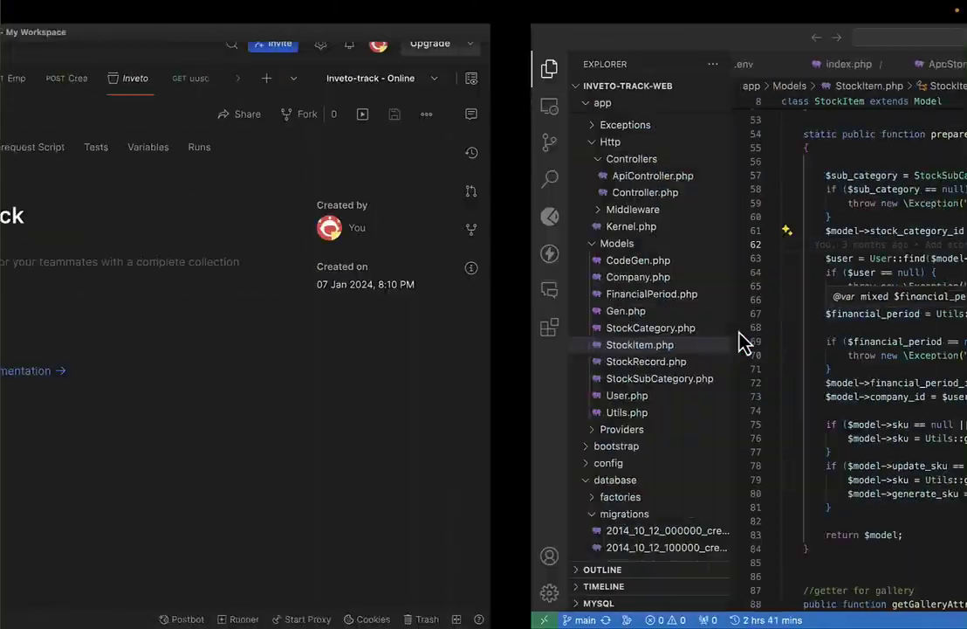
{"action": "key", "text": "ctrl+Right"}
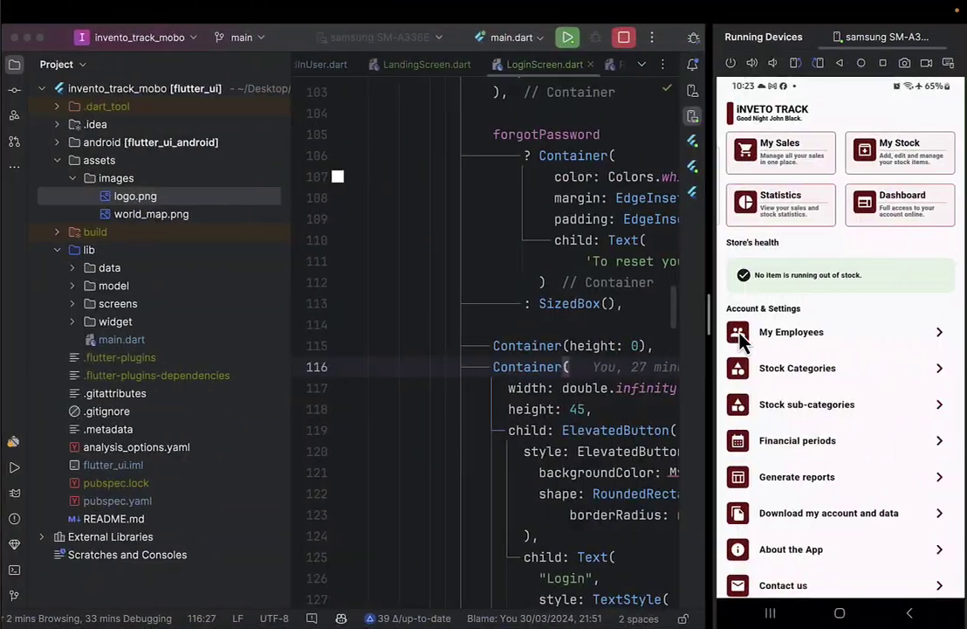
{"action": "key", "text": "ctrl+Up"}
{"action": "left_click_drag", "start_coordinate": [603, 87], "coordinate": [752, 91]}
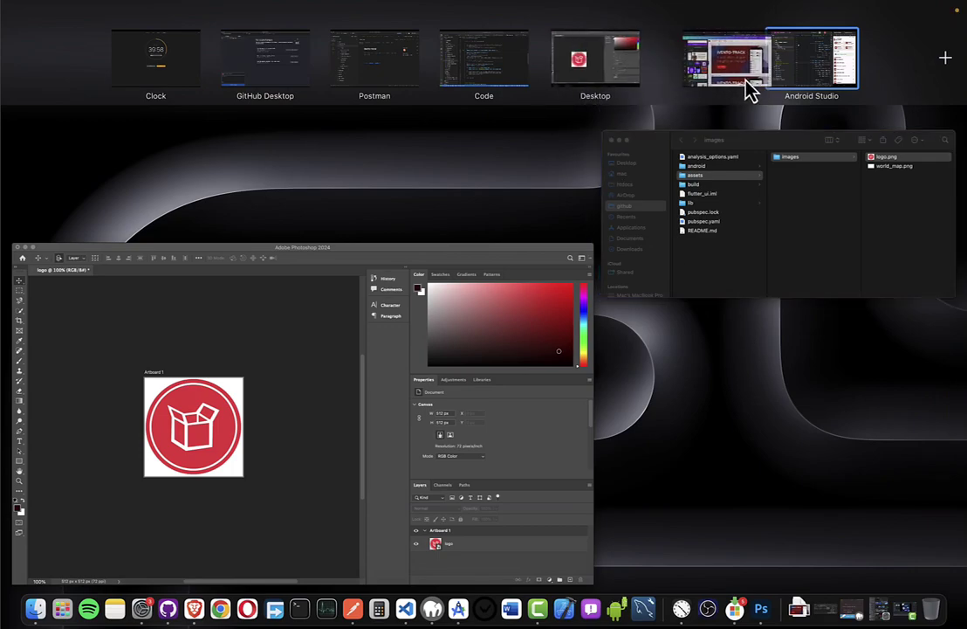
{"action": "left_click", "coordinate": [812, 83]}
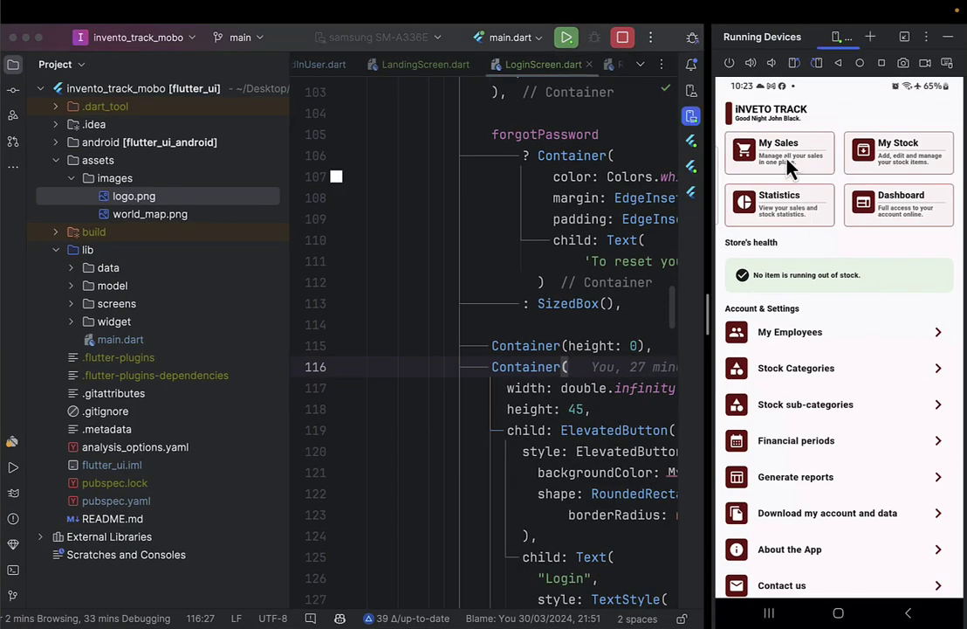
Browse the app's Stock records, Stock items and Stock Categories screens, ending on Stock records.
{"action": "left_click", "coordinate": [786, 166]}
{"action": "left_click", "coordinate": [735, 115]}
{"action": "left_click", "coordinate": [870, 166]}
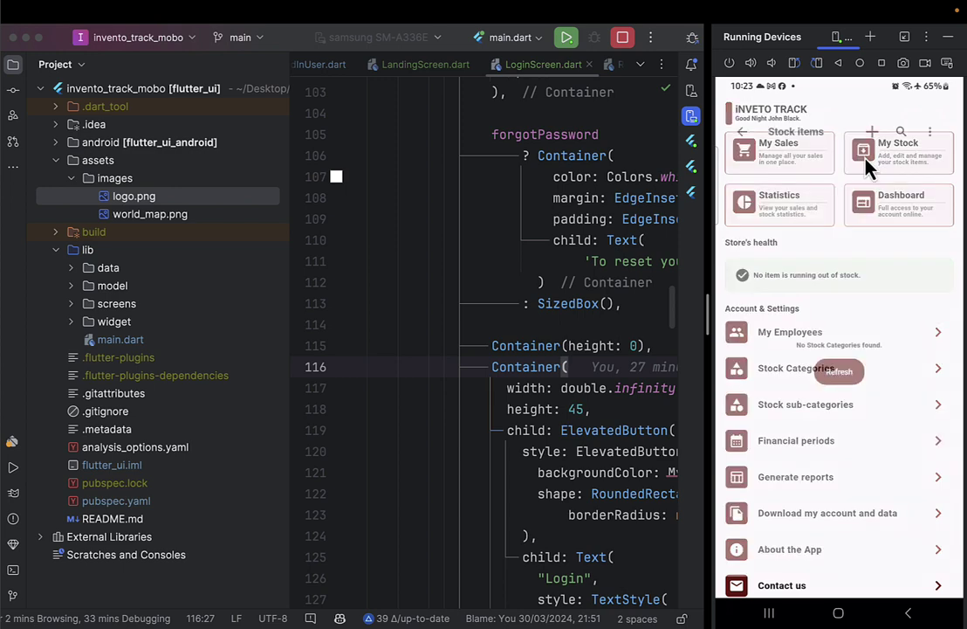
{"action": "left_click", "coordinate": [735, 115]}
{"action": "left_click", "coordinate": [782, 153]}
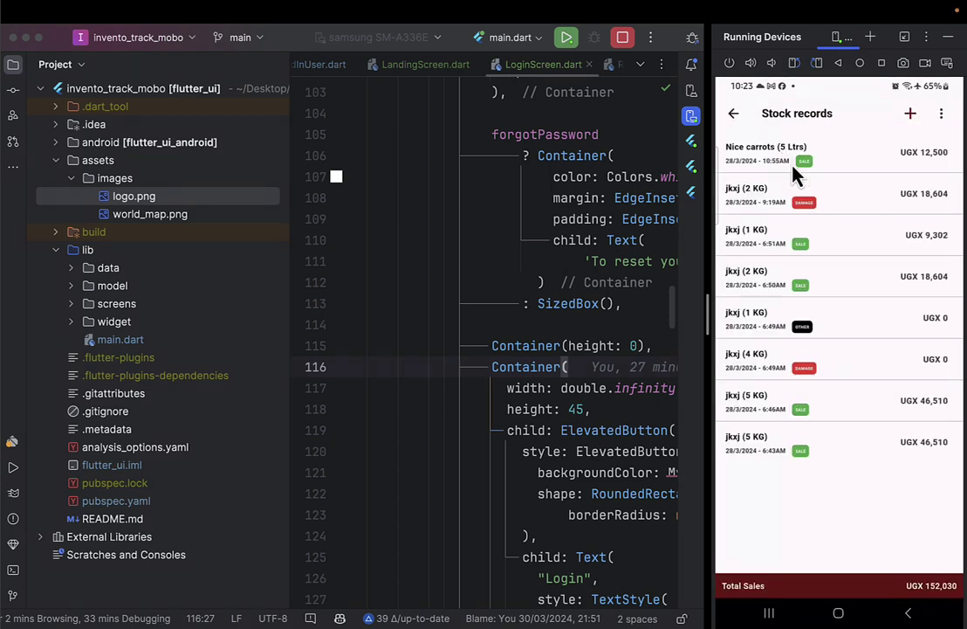
{"action": "left_click", "coordinate": [734, 116]}
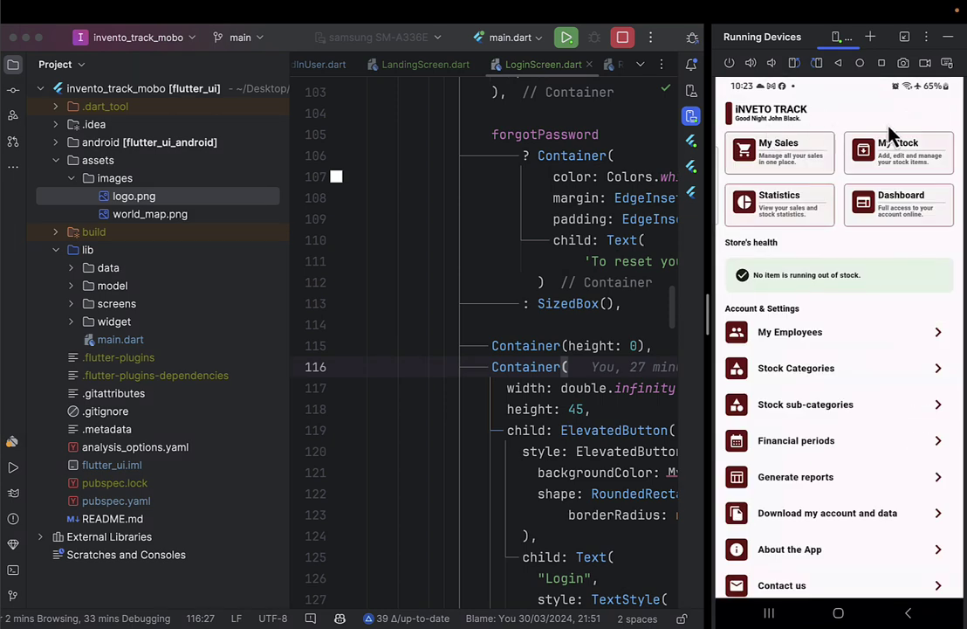
{"action": "left_click", "coordinate": [903, 153]}
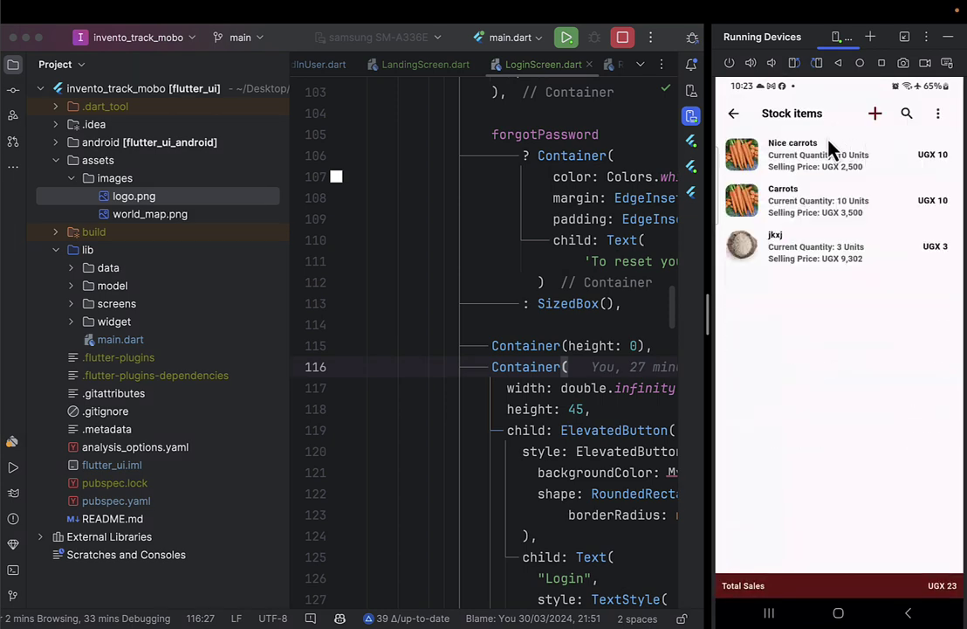
{"action": "left_click", "coordinate": [734, 114]}
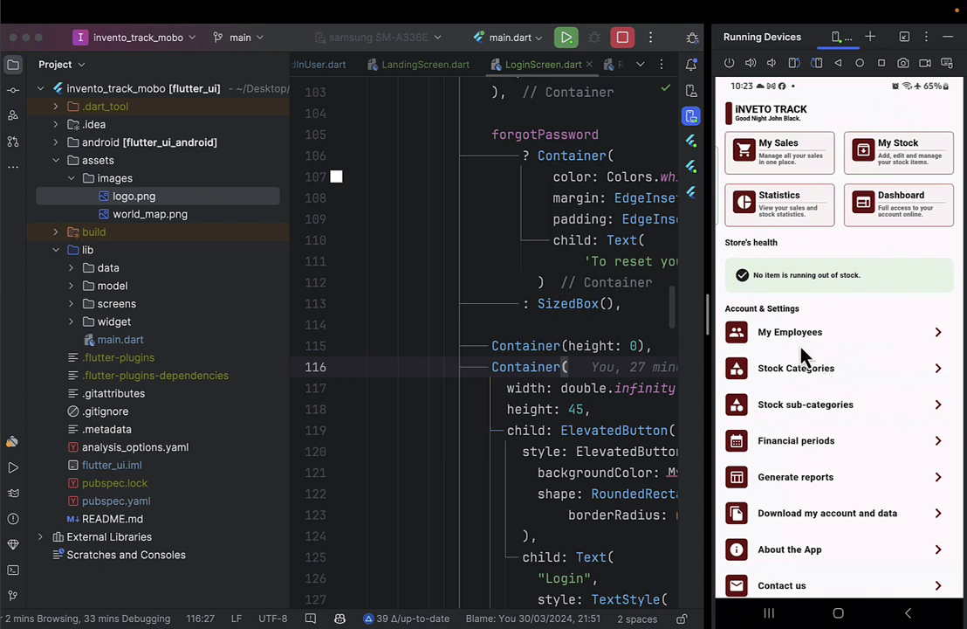
{"action": "left_click", "coordinate": [801, 371]}
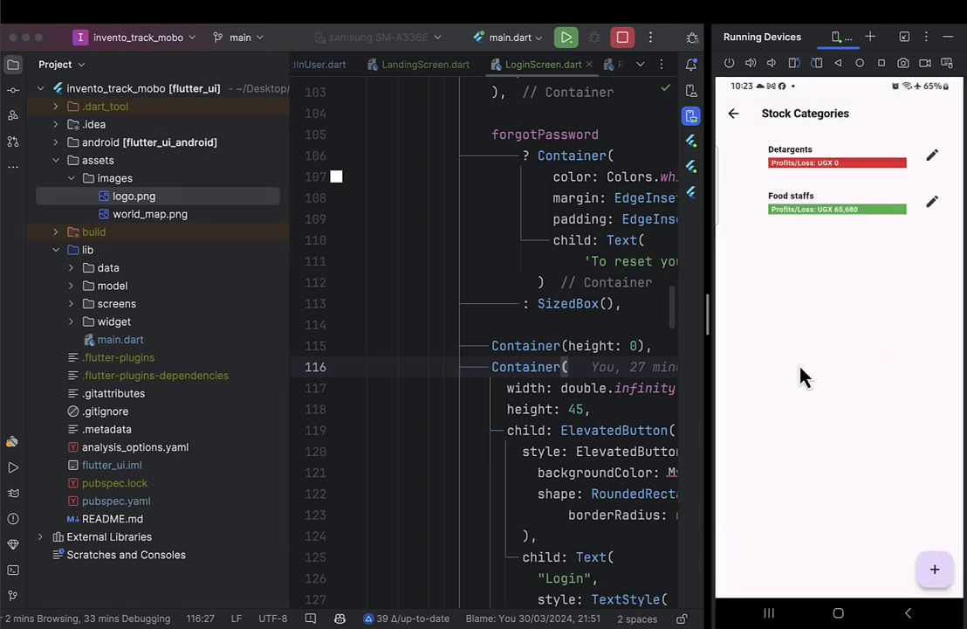
{"action": "left_click", "coordinate": [734, 114]}
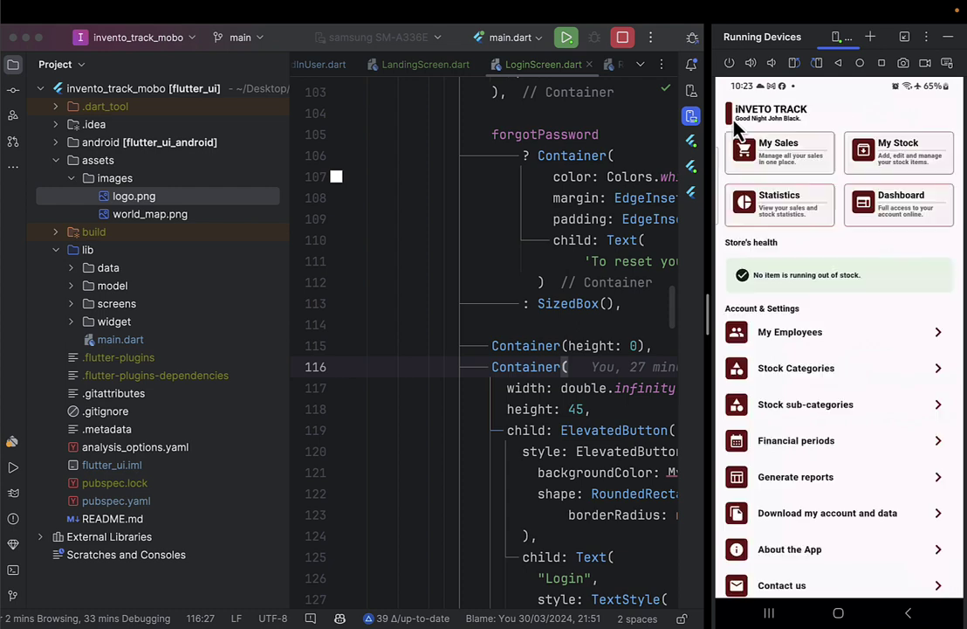
{"action": "left_click", "coordinate": [786, 157]}
Take a window screenshot of the emulator showing the Stock records screen.
{"action": "key", "text": "super+shift+4"}
{"action": "key", "text": "space"}
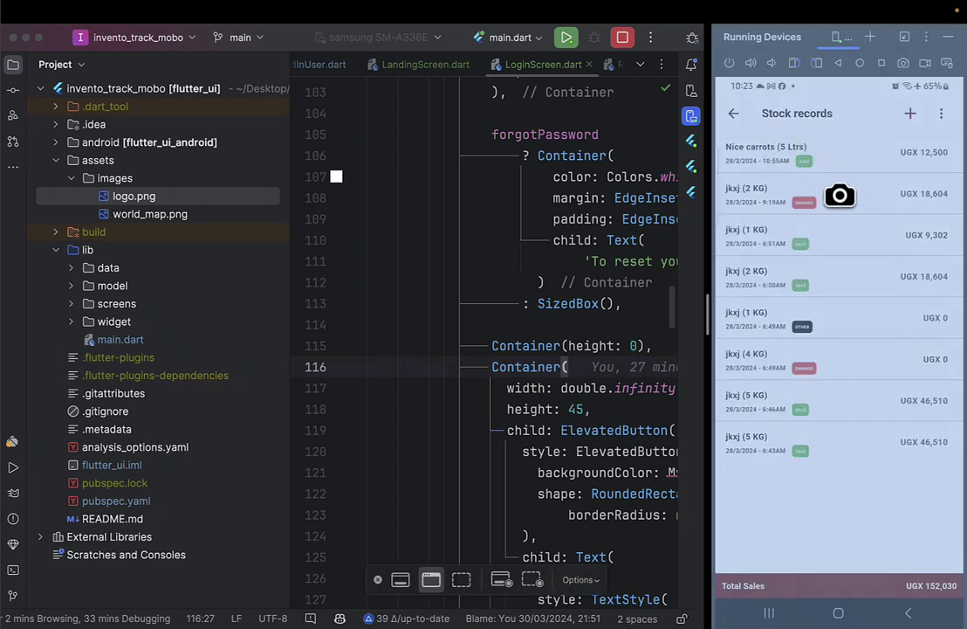
{"action": "left_click", "coordinate": [840, 227]}
{"action": "key", "text": "ctrl+Left"}
Replace the image in page 1's phone mockup with the Stock records screenshot.
{"action": "left_click_drag", "start_coordinate": [943, 550], "coordinate": [812, 403]}
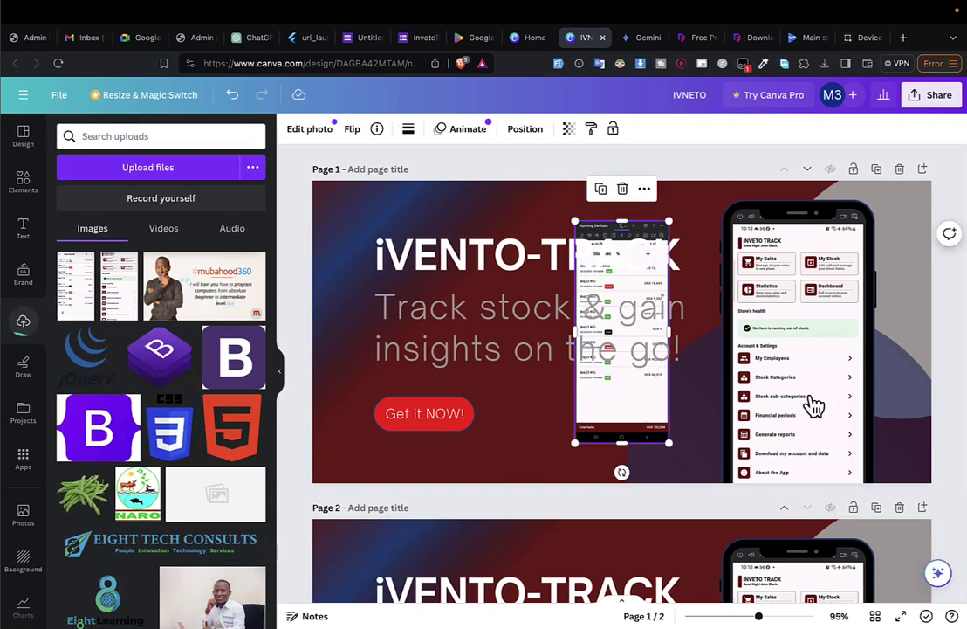
{"action": "left_click_drag", "start_coordinate": [641, 402], "coordinate": [752, 407]}
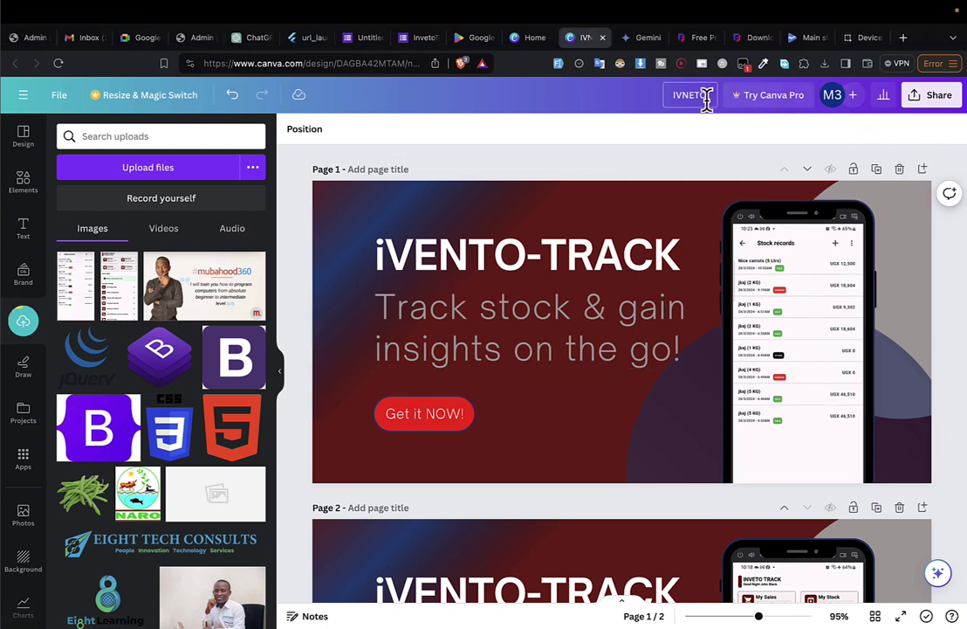
{"action": "left_click", "coordinate": [642, 39]}
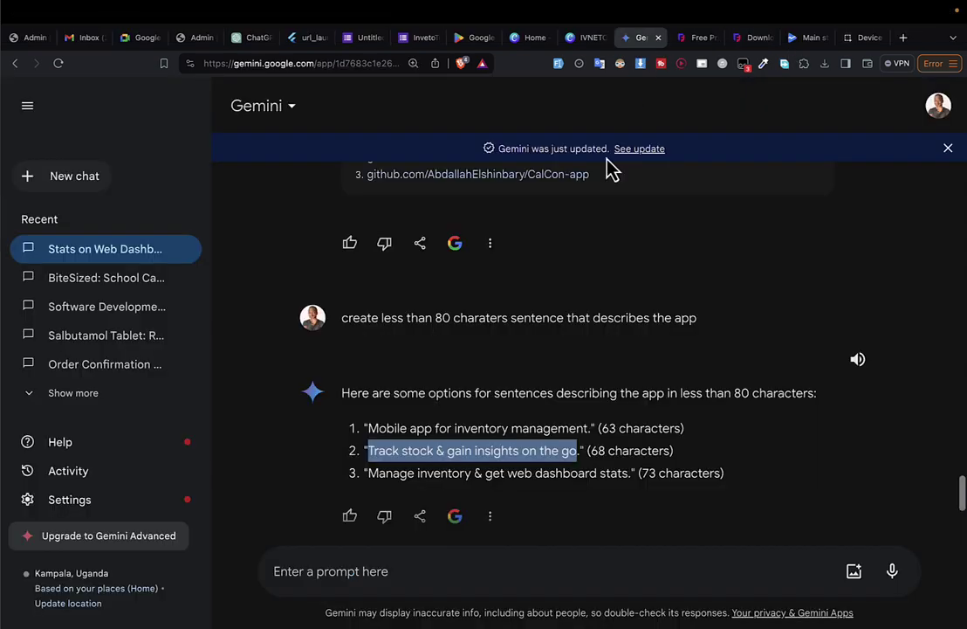
Copy Gemini's 'Manage inventory & get web dashboard stats' tagline suggestion.
{"action": "left_click_drag", "start_coordinate": [368, 472], "coordinate": [630, 472]}
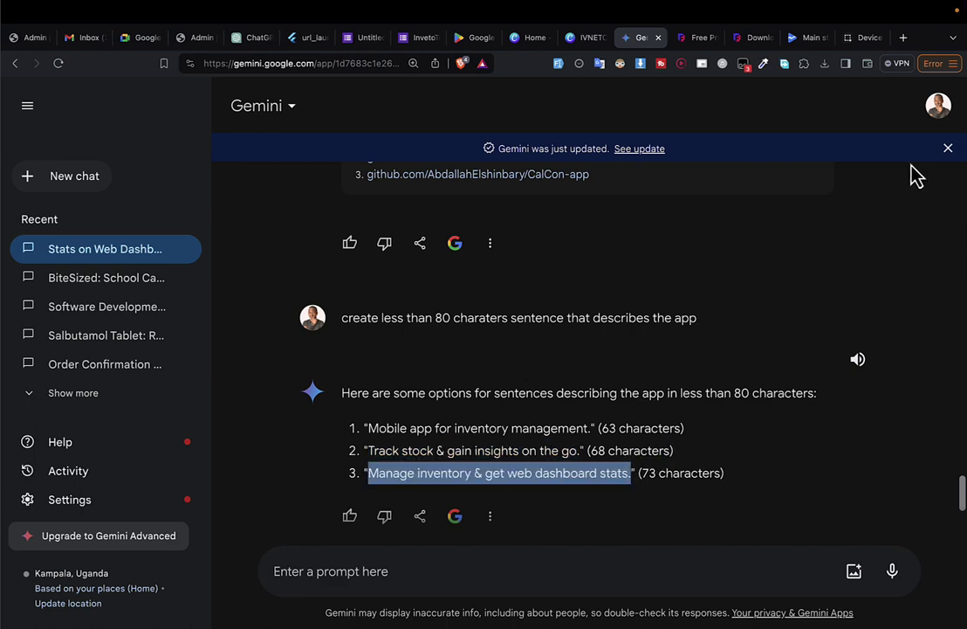
{"action": "key", "text": "ctrl+Tab"}
{"action": "key", "text": "ctrl+Tab"}
{"action": "key", "text": "ctrl+Tab"}
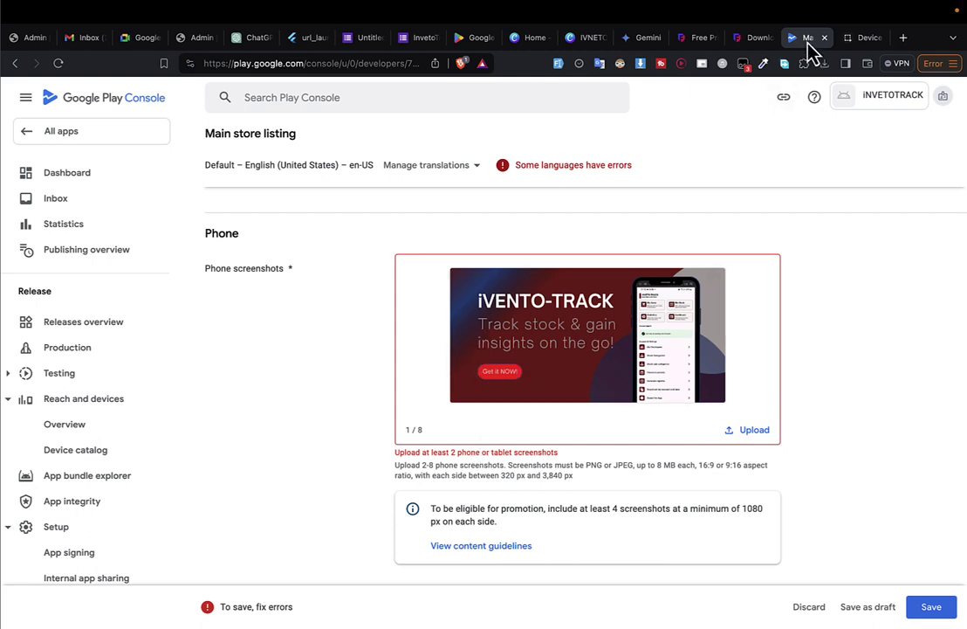
{"action": "key", "text": "ctrl+shift+Tab"}
{"action": "key", "text": "ctrl+shift+Tab"}
{"action": "key", "text": "ctrl+shift+Tab"}
{"action": "key", "text": "ctrl+shift+Tab"}
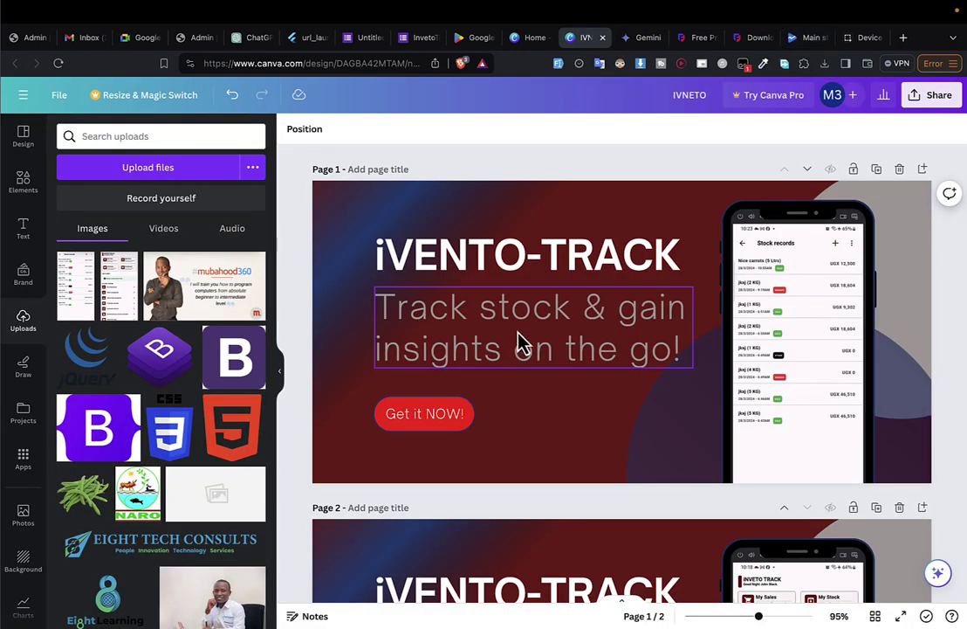
Paste 'Manage inventory & get web dashboard stats.' into page 1's subtitle.
{"action": "double_click", "coordinate": [518, 342]}
{"action": "type", "text": "Manage inventory & get web dashboard stats."}
{"action": "key", "text": "ctrl+a"}
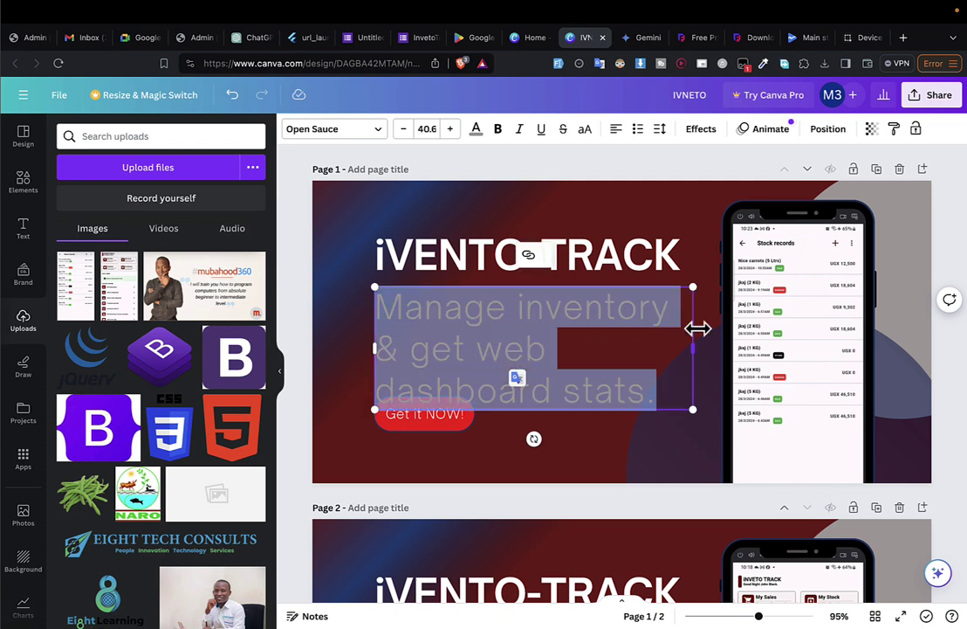
{"action": "key", "text": "ctrl+shift+comma"}
{"action": "key", "text": "ctrl+shift+comma"}
{"action": "key", "text": "ctrl+shift+comma"}
{"action": "key", "text": "ctrl+shift+comma"}
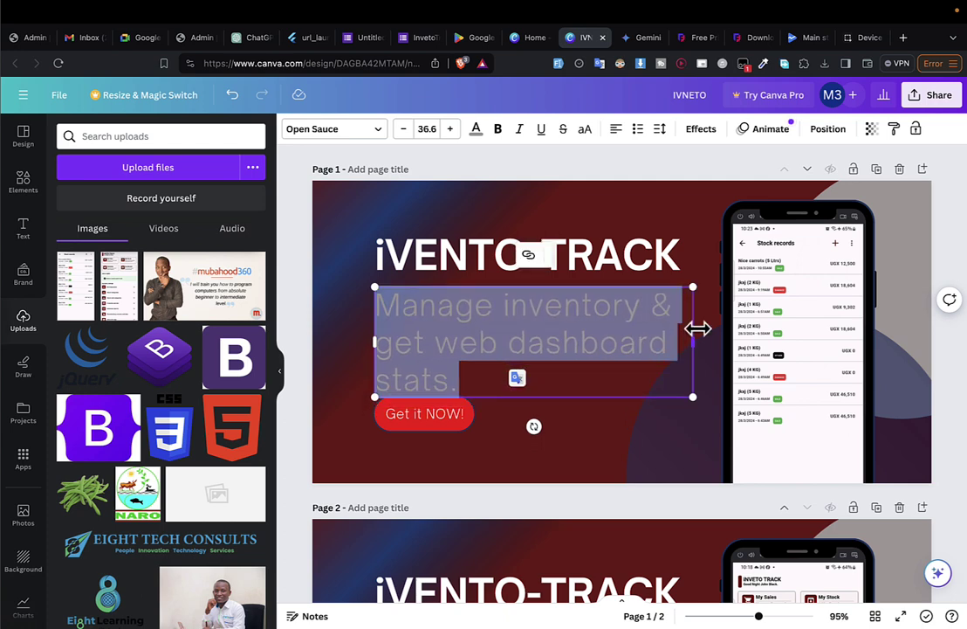
{"action": "key", "text": "ctrl+shift+period"}
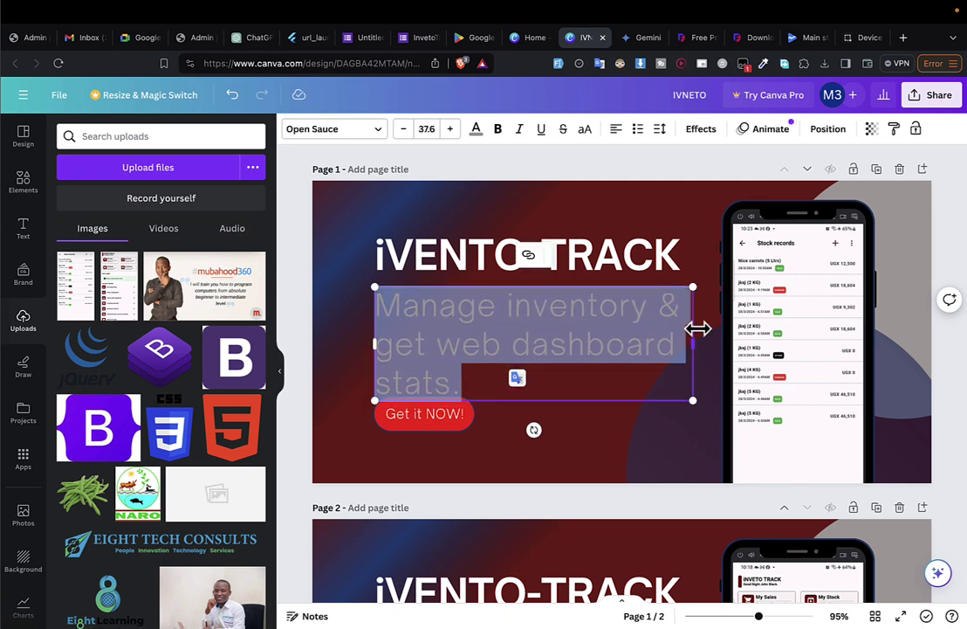
Shrink the subtitle to size 31.6 so it fits two lines, and retitle the design IVNETO-1.
{"action": "key", "text": "Right"}
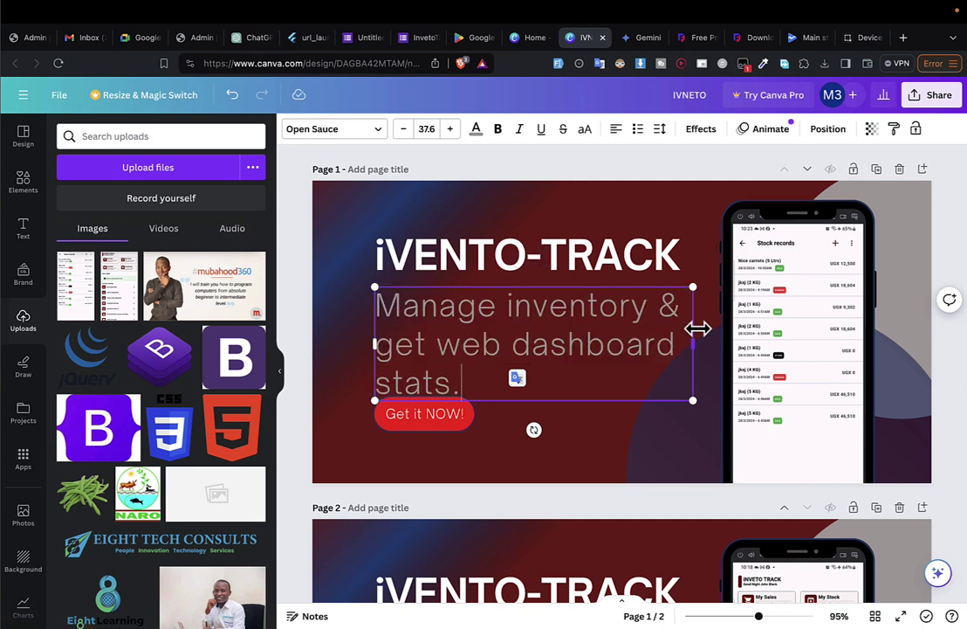
{"action": "key", "text": "shift+Up"}
{"action": "key", "text": "ctrl+shift+Right"}
{"action": "key", "text": "ctrl+shift+Right"}
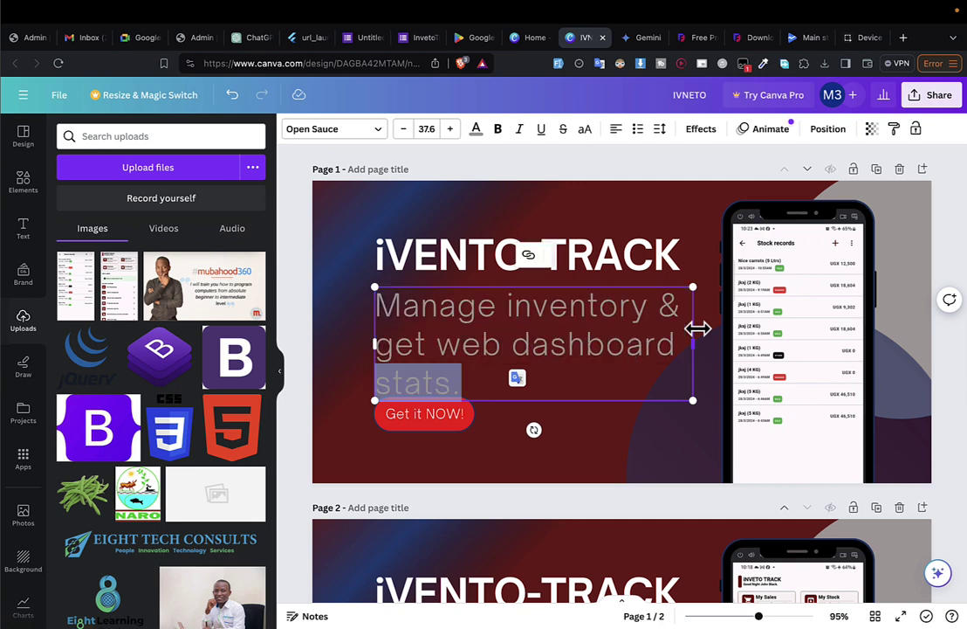
{"action": "key", "text": "shift+Left"}
{"action": "key", "text": "shift+Right"}
{"action": "key", "text": "ctrl+a"}
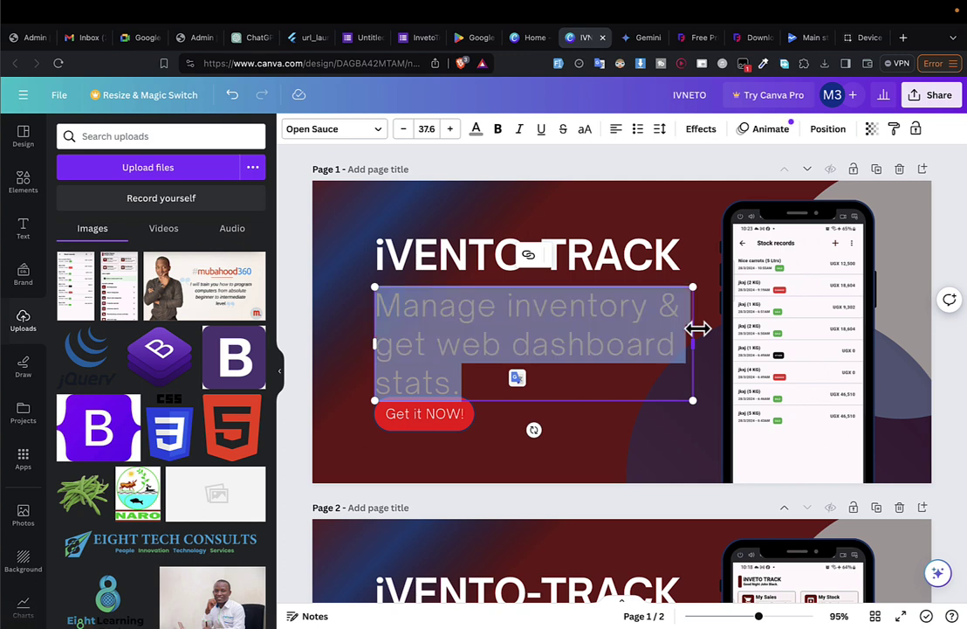
{"action": "key", "text": "ctrl+shift+comma"}
{"action": "key", "text": "ctrl+shift+comma"}
{"action": "key", "text": "ctrl+shift+comma"}
{"action": "key", "text": "ctrl+shift+comma"}
{"action": "key", "text": "ctrl+shift+comma"}
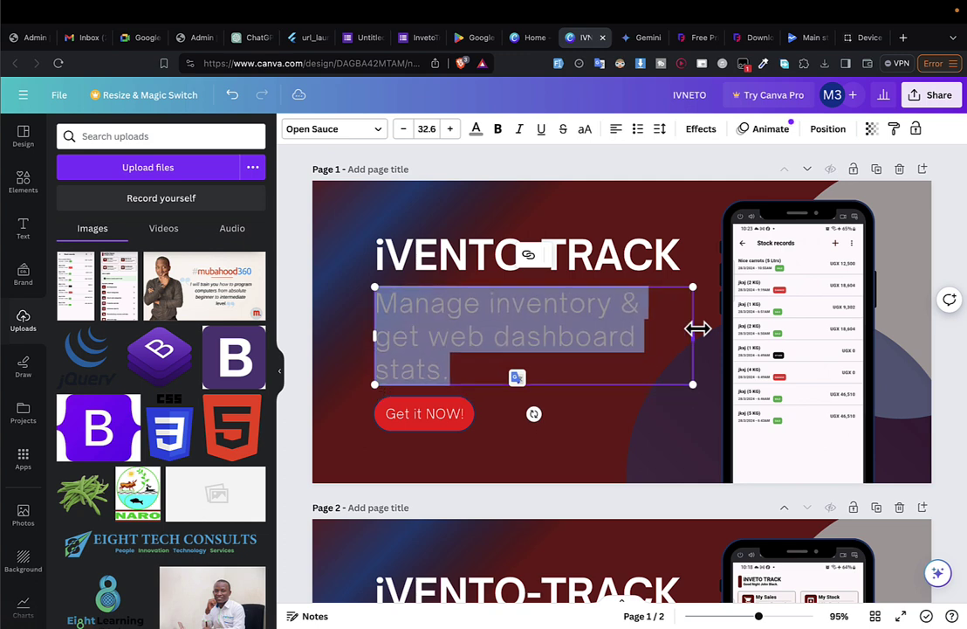
{"action": "key", "text": "ctrl+shift+comma"}
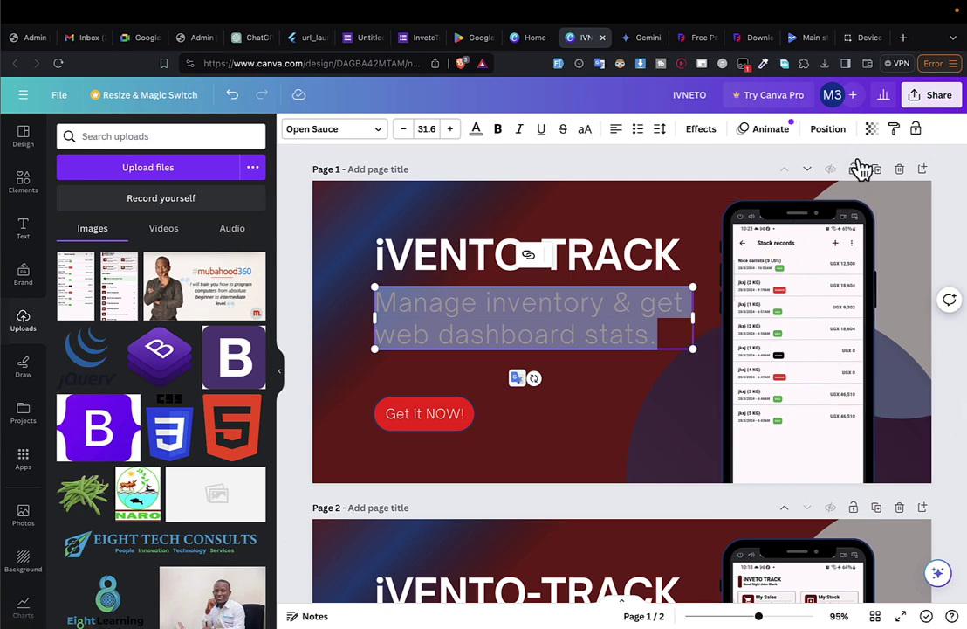
{"action": "left_click", "coordinate": [694, 95]}
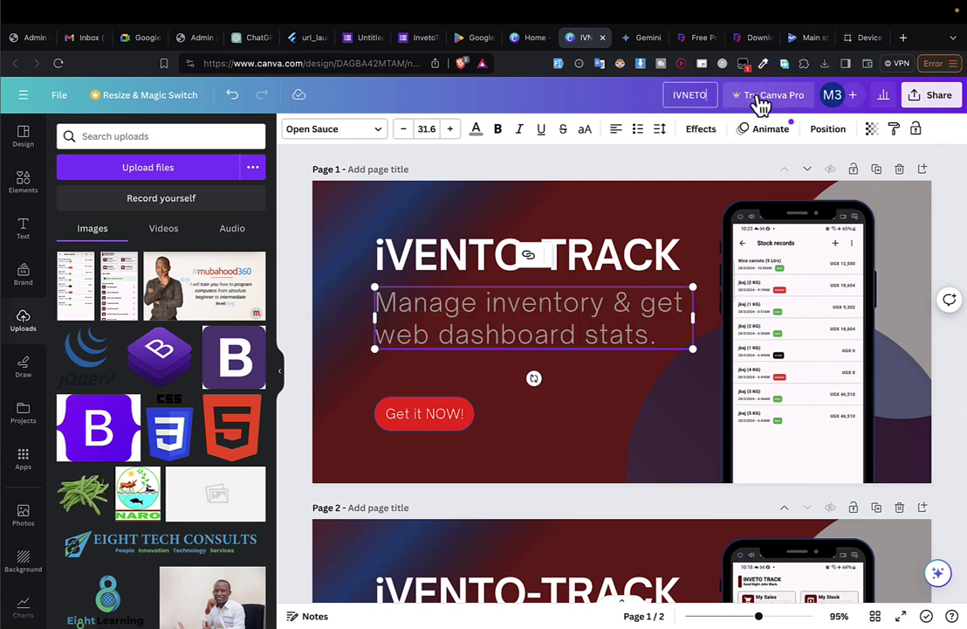
{"action": "type", "text": "-1"}
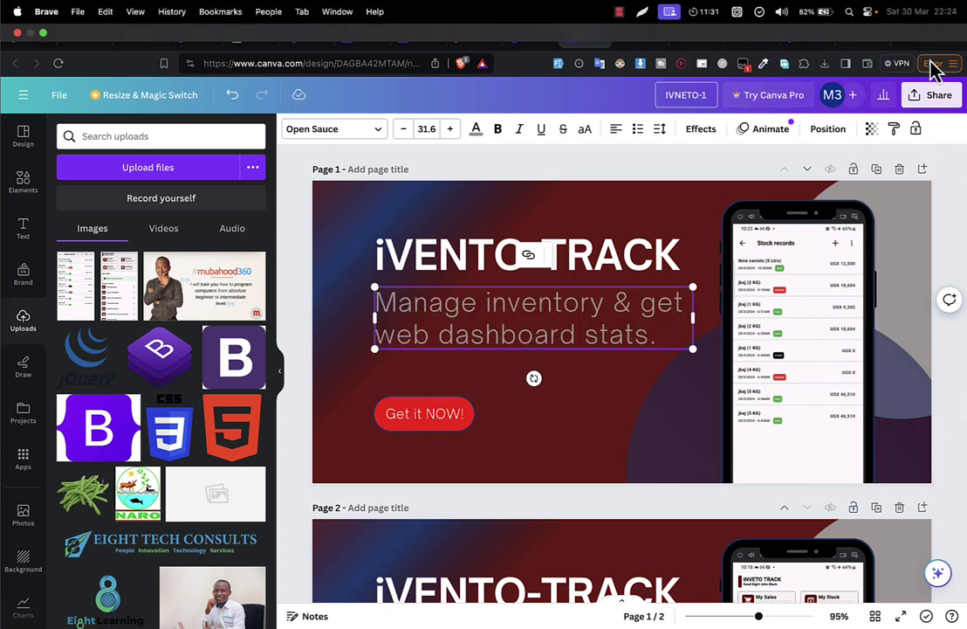
Download only page 1 as IVNETO-1.png into Downloads, then go to Canva's home page.
{"action": "left_click", "coordinate": [934, 98]}
{"action": "left_click", "coordinate": [752, 418]}
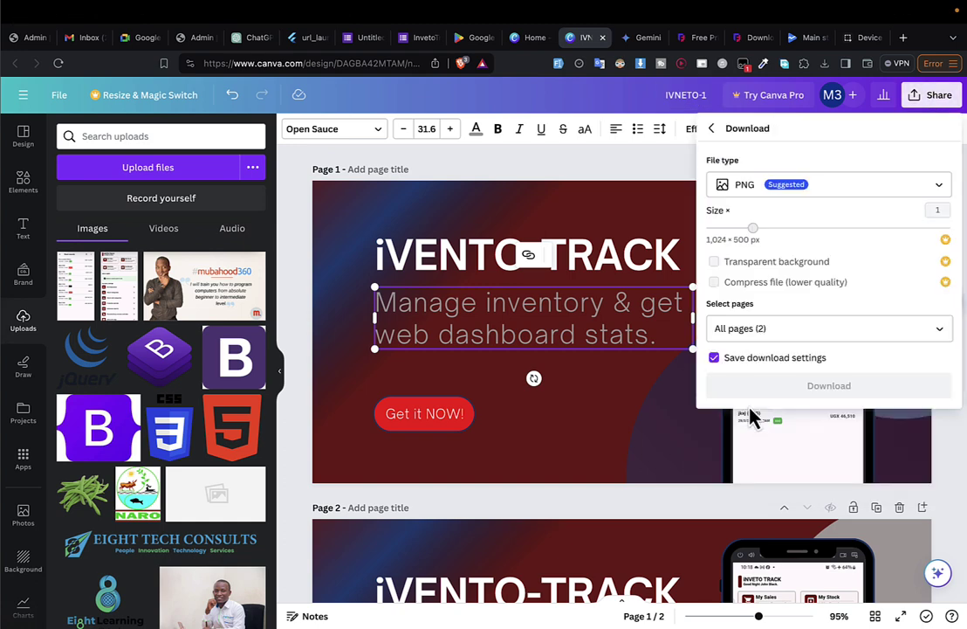
{"action": "left_click", "coordinate": [742, 329]}
{"action": "key", "text": "BackSpace"}
{"action": "key", "text": "BackSpace"}
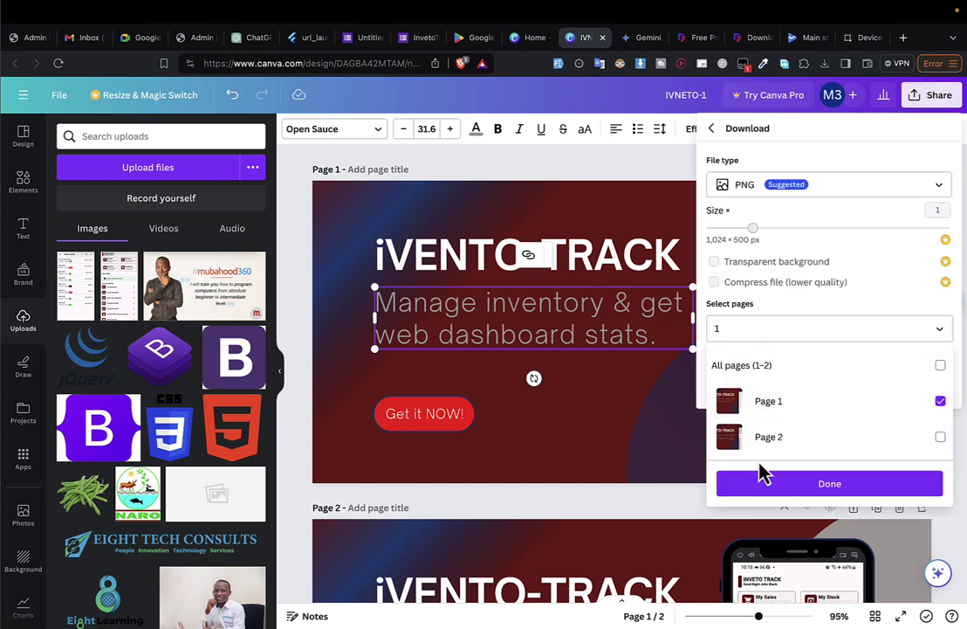
{"action": "left_click", "coordinate": [759, 483]}
{"action": "left_click", "coordinate": [776, 385]}
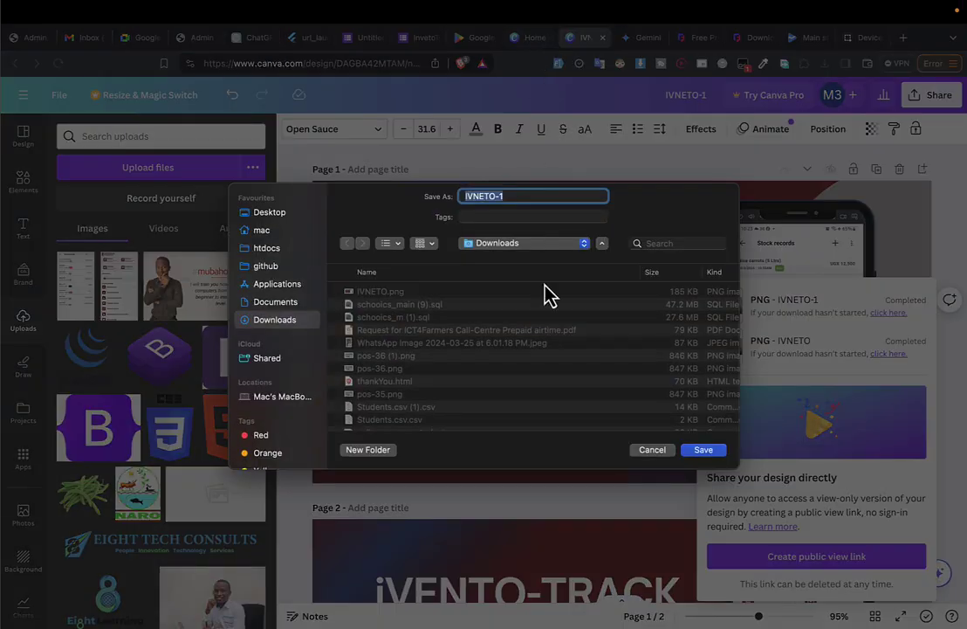
{"action": "key", "text": "Return"}
{"action": "left_click", "coordinate": [524, 37]}
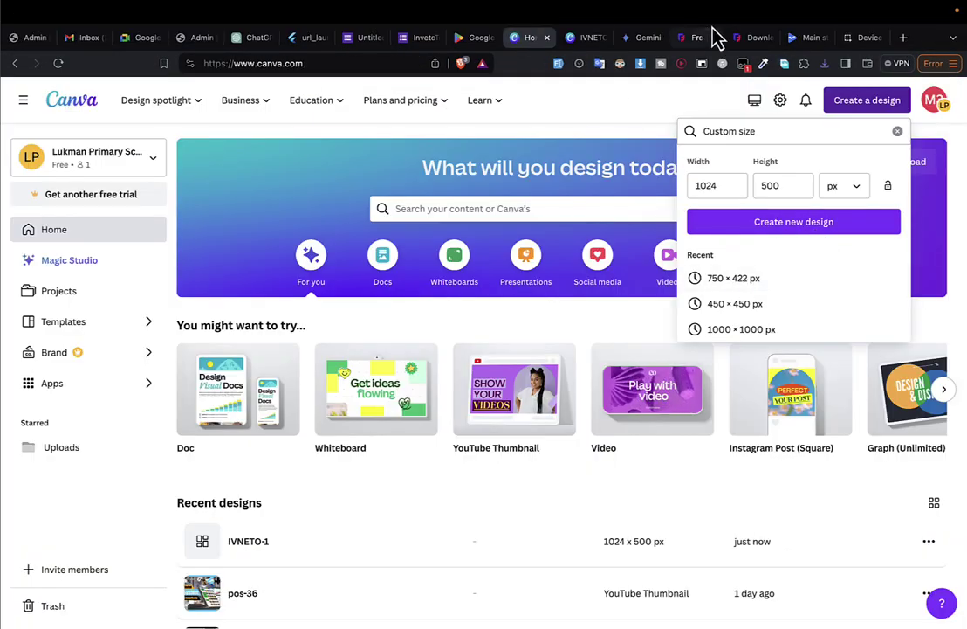
Drag IVNETO-1.png from the download history into Phone screenshots, bringing the count to 2/8.
{"action": "left_click", "coordinate": [796, 39]}
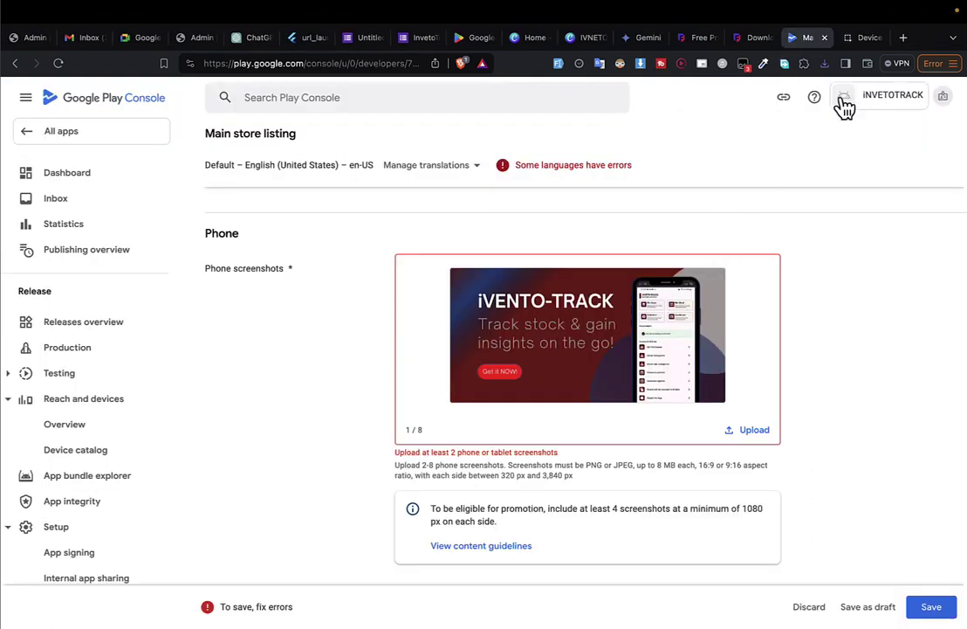
{"action": "left_click", "coordinate": [824, 63]}
{"action": "left_click_drag", "start_coordinate": [747, 131], "coordinate": [544, 358]}
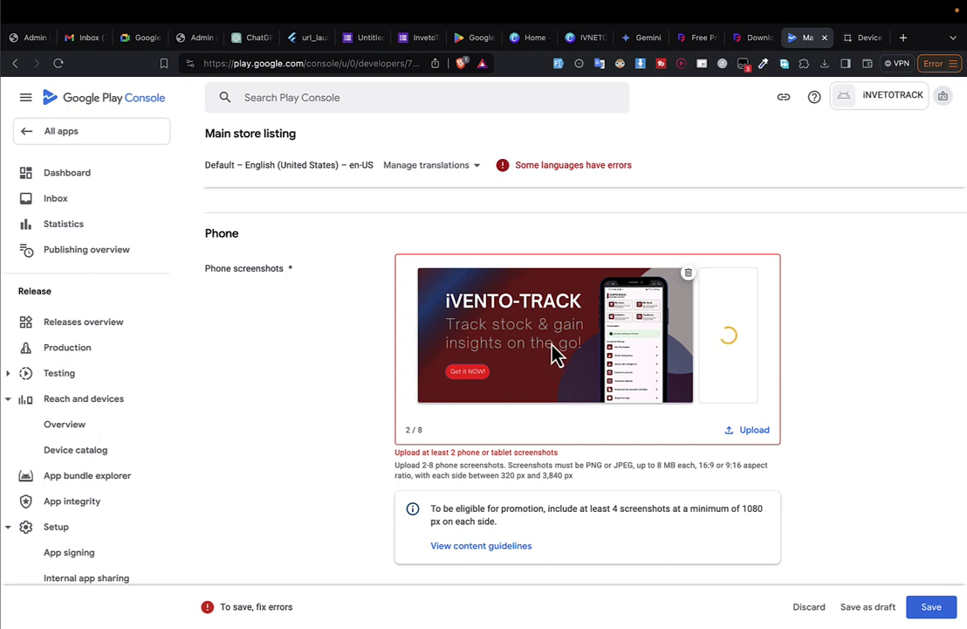
{"action": "scroll", "coordinate": [563, 380], "scroll_direction": "down", "scroll_amount": 2}
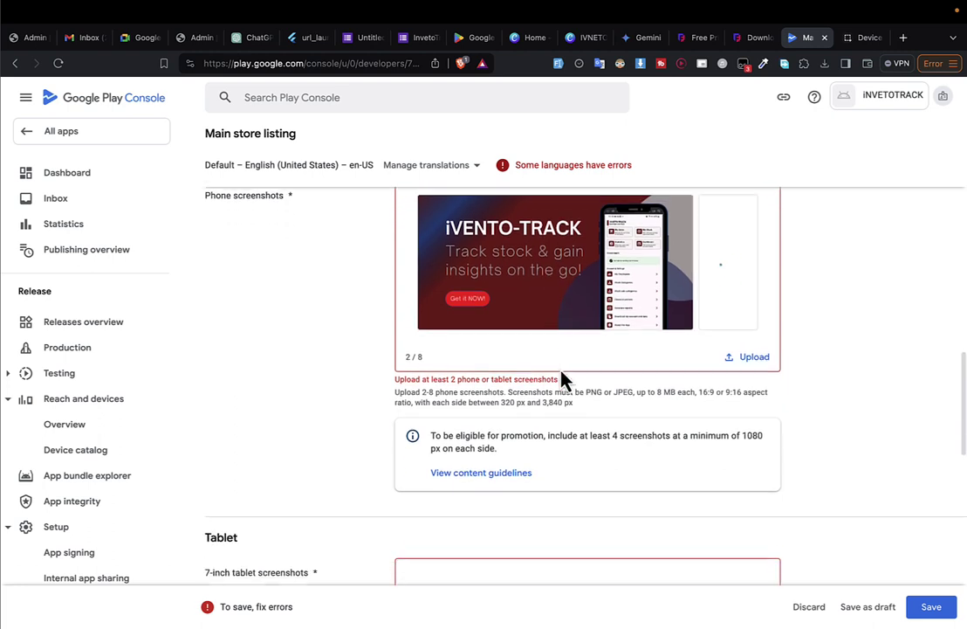
{"action": "scroll", "coordinate": [564, 380], "scroll_direction": "up", "scroll_amount": 1}
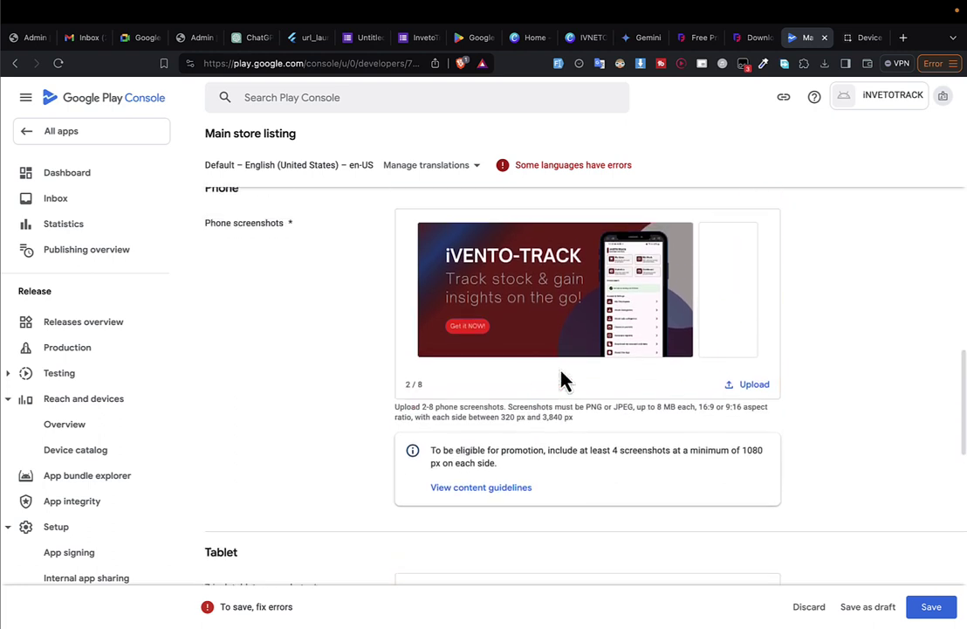
Add IVNETO-1.png and IVNETO.png from the download history as the two 7-inch tablet screenshots.
{"action": "scroll", "coordinate": [563, 376], "scroll_direction": "down", "scroll_amount": 10}
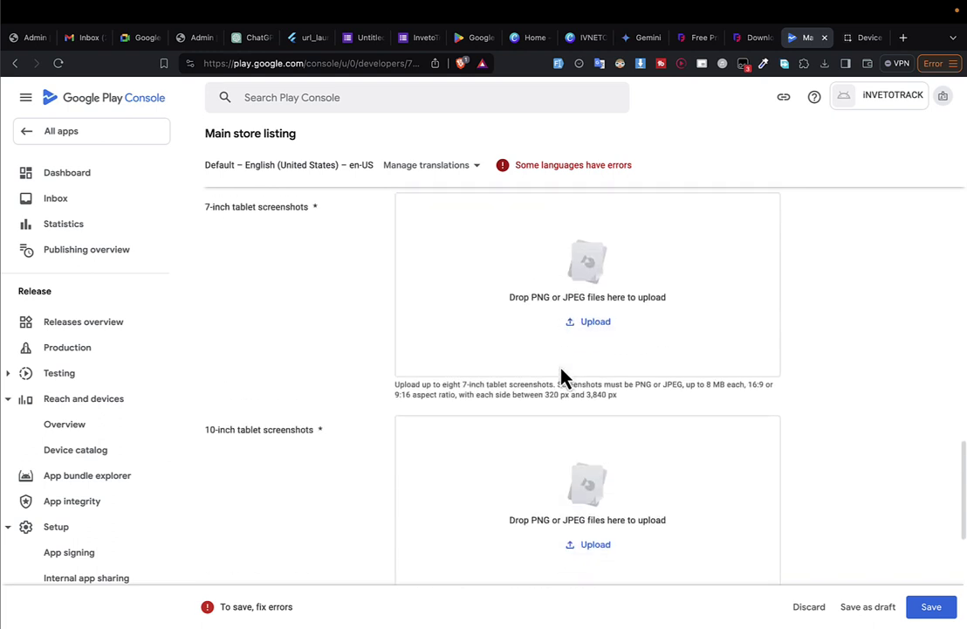
{"action": "scroll", "coordinate": [562, 374], "scroll_direction": "up", "scroll_amount": 2}
{"action": "left_click", "coordinate": [824, 63]}
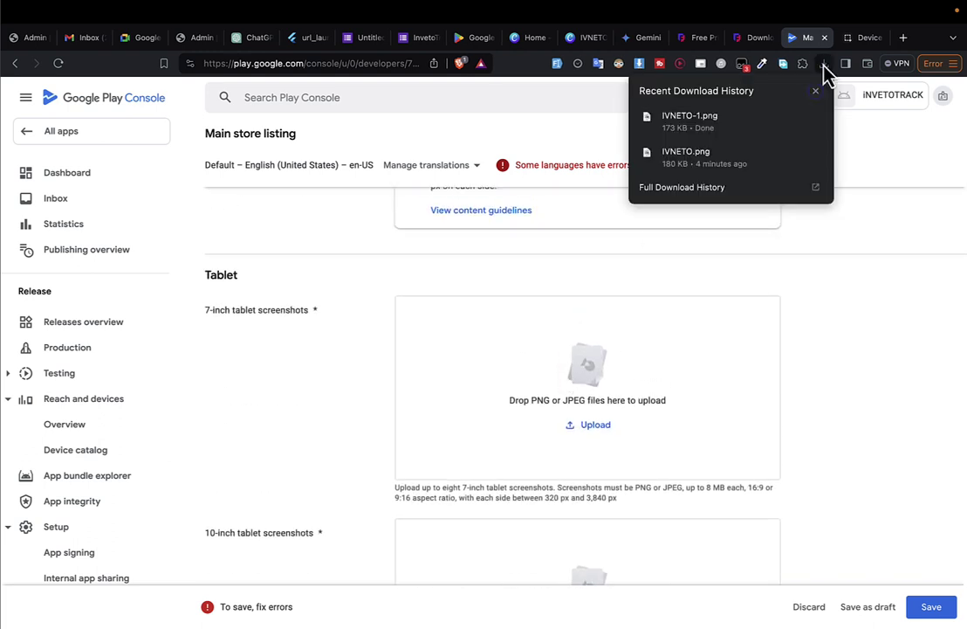
{"action": "left_click_drag", "start_coordinate": [698, 130], "coordinate": [609, 362]}
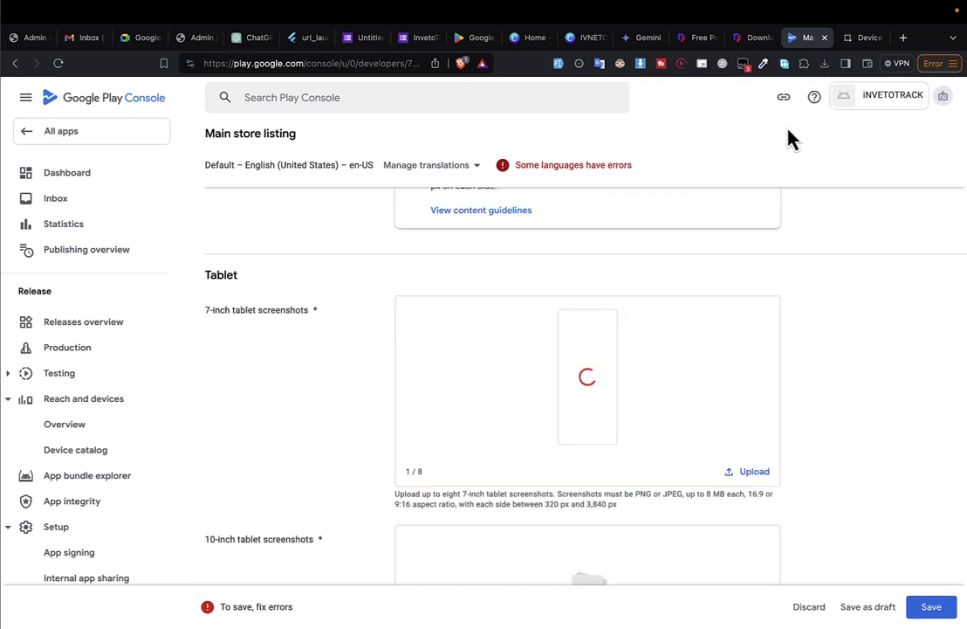
{"action": "left_click", "coordinate": [823, 63]}
{"action": "left_click_drag", "start_coordinate": [736, 166], "coordinate": [597, 374]}
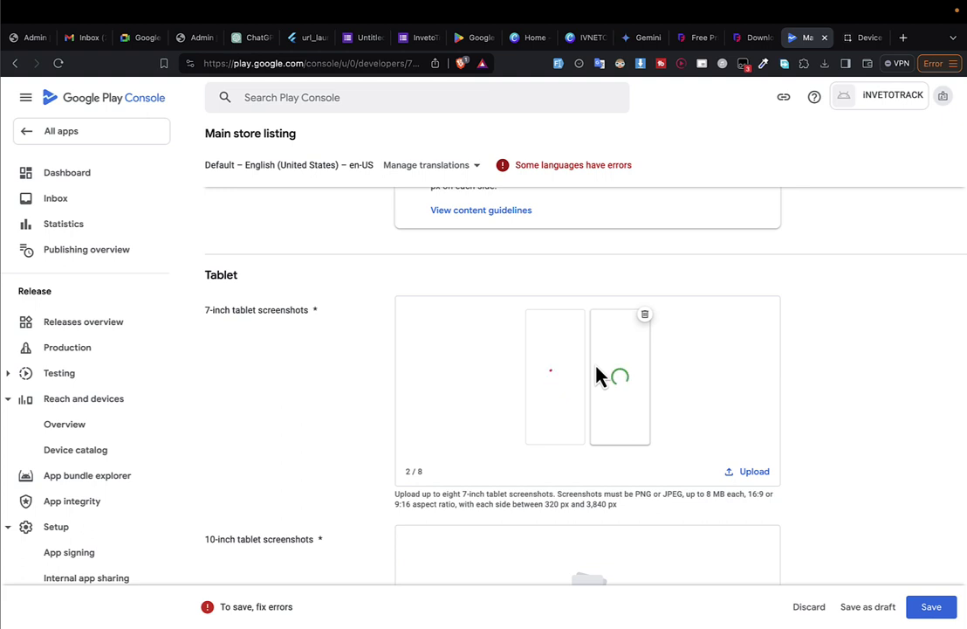
{"action": "scroll", "coordinate": [602, 372], "scroll_direction": "down", "scroll_amount": 6}
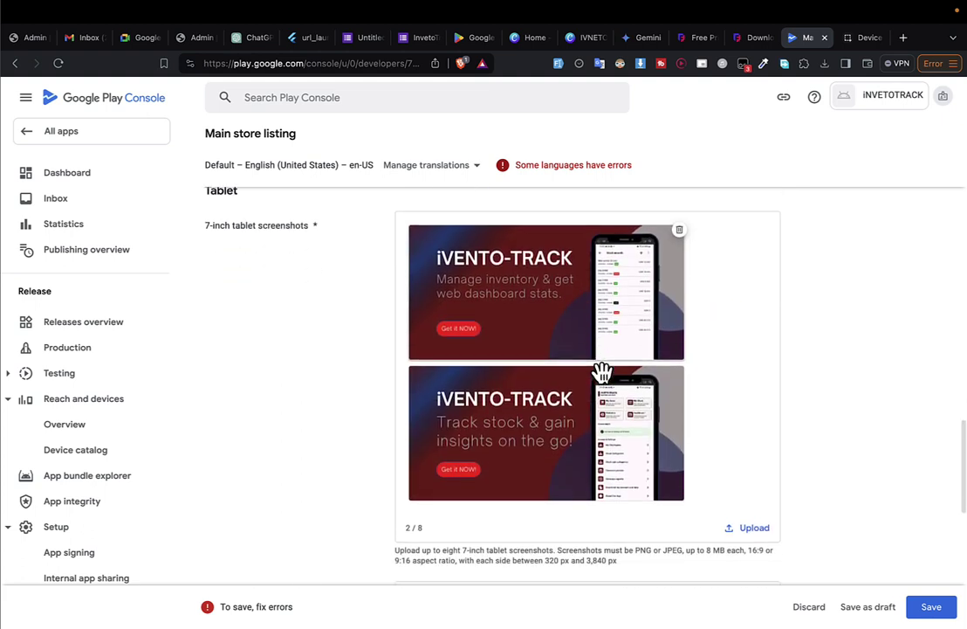
Try IVNETO-1.png and IVNETO.png as 10-inch tablet screenshots, then delete both after rejection.
{"action": "scroll", "coordinate": [598, 367], "scroll_direction": "up", "scroll_amount": 1}
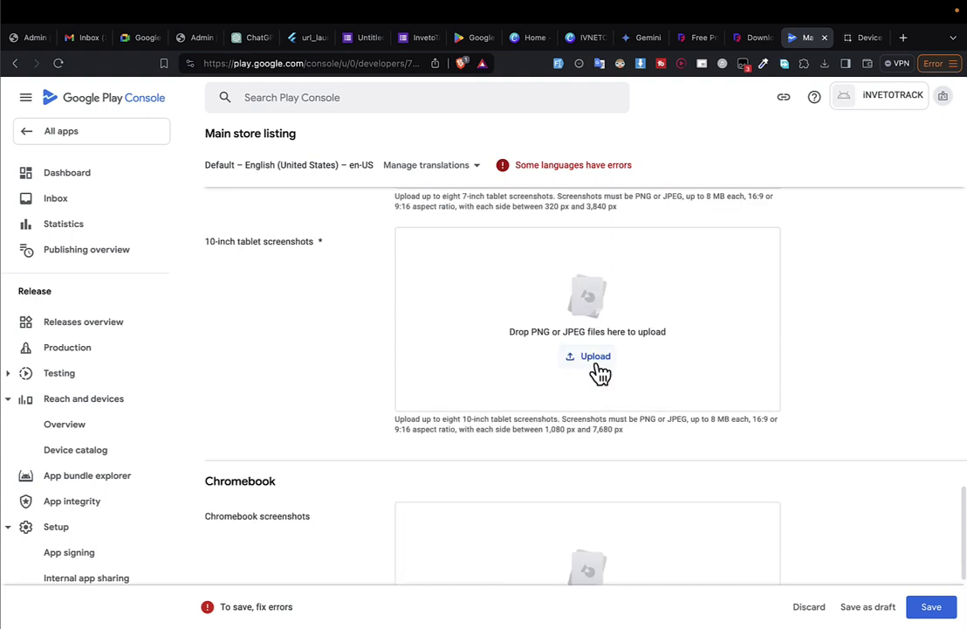
{"action": "scroll", "coordinate": [601, 374], "scroll_direction": "up", "scroll_amount": 1}
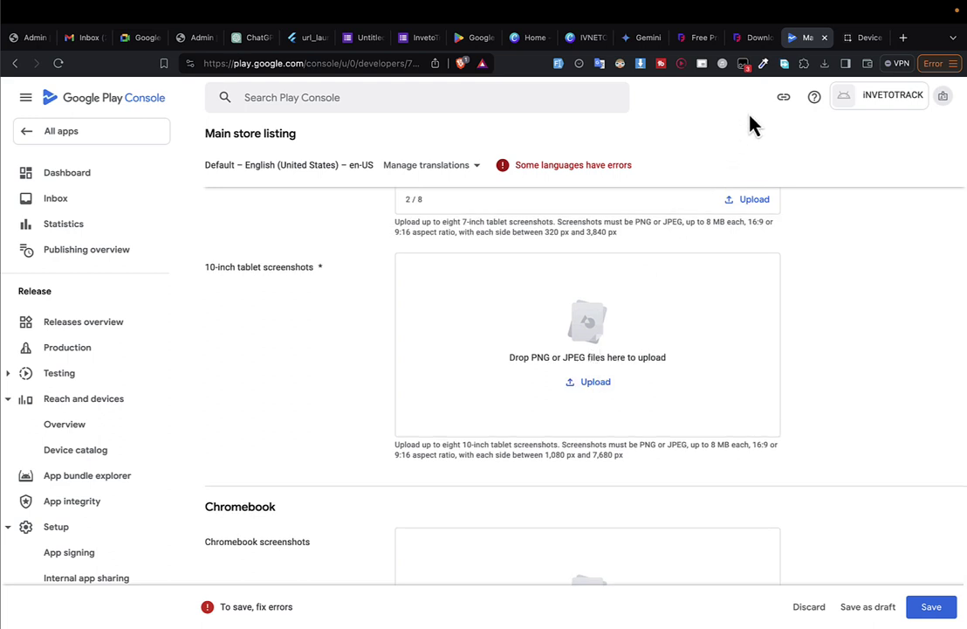
{"action": "left_click", "coordinate": [824, 62]}
{"action": "left_click_drag", "start_coordinate": [717, 127], "coordinate": [579, 335]}
{"action": "left_click", "coordinate": [823, 63]}
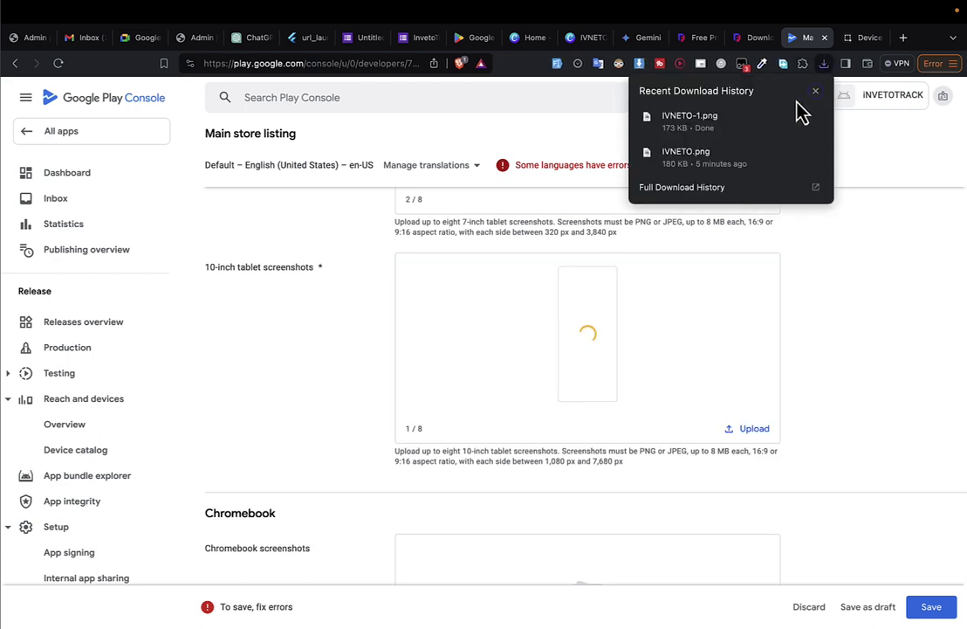
{"action": "left_click_drag", "start_coordinate": [726, 182], "coordinate": [680, 307]}
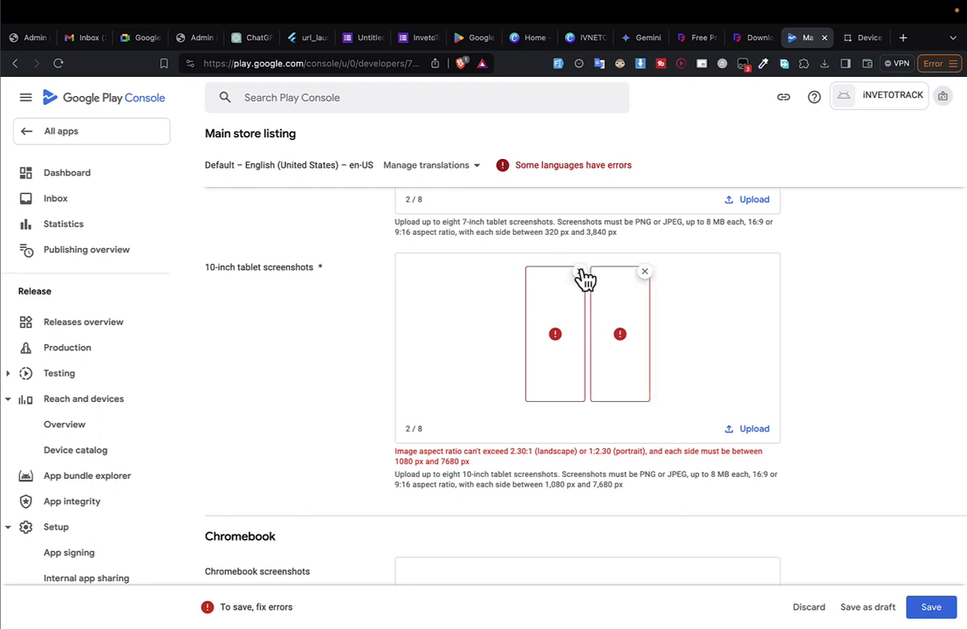
{"action": "left_click", "coordinate": [580, 273]}
{"action": "left_click", "coordinate": [613, 273]}
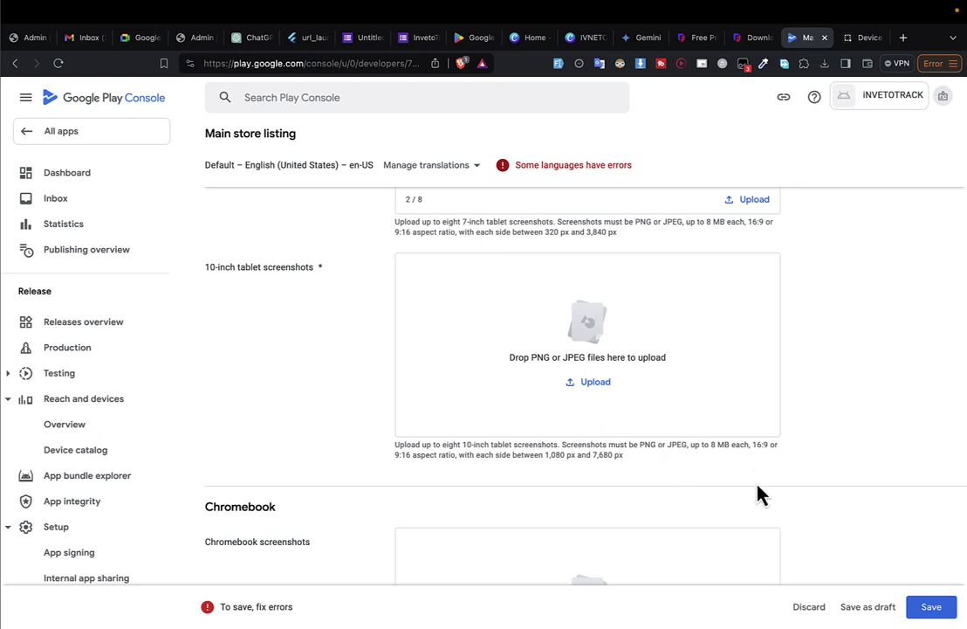
Upload an Android Studio device capture to the 10-inch slot, then remove it after the aspect-ratio error.
{"action": "key", "text": "ctrl+Right"}
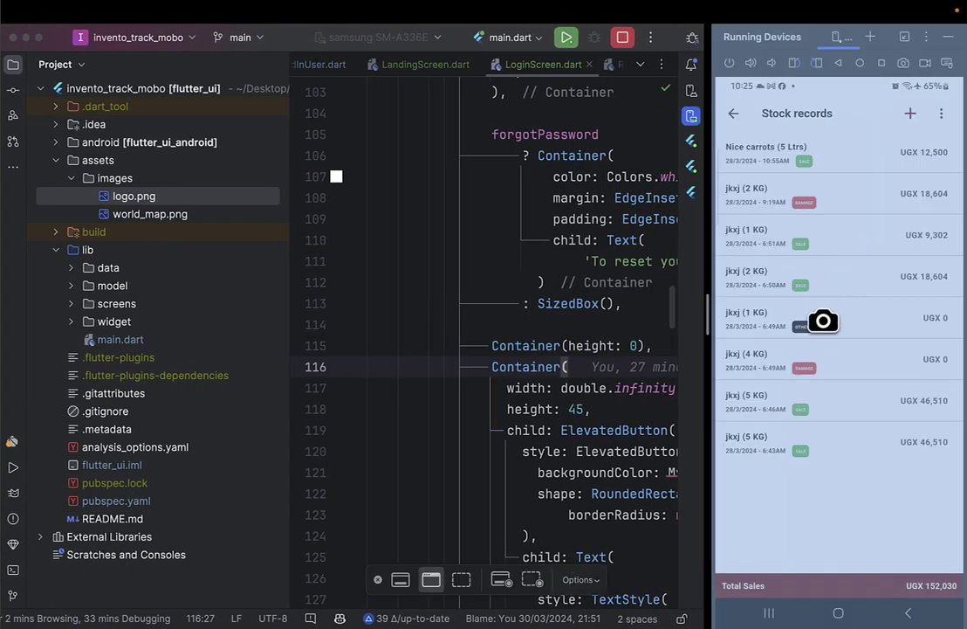
{"action": "left_click", "coordinate": [823, 320]}
{"action": "key", "text": "ctrl+Left"}
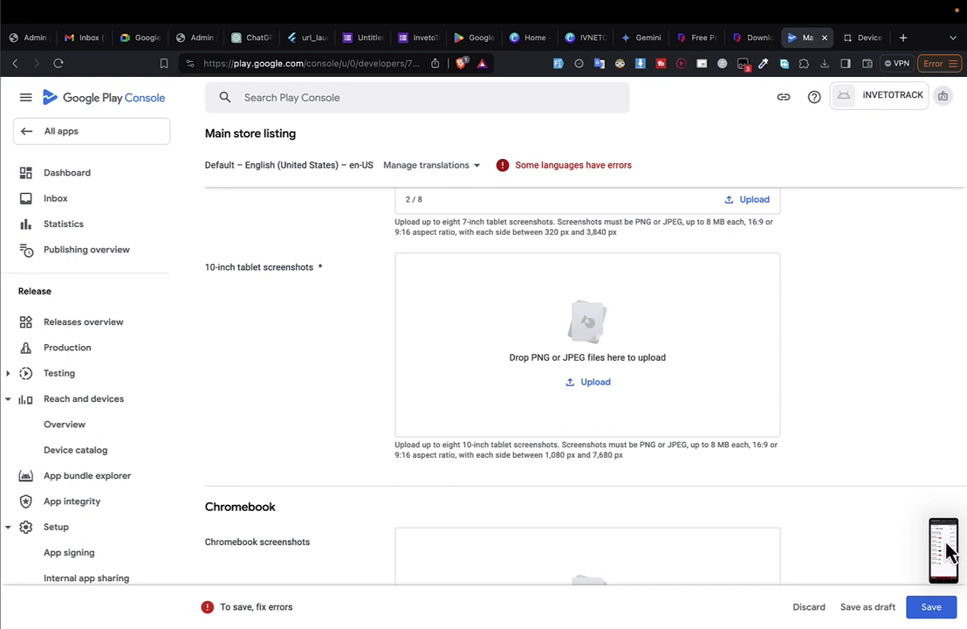
{"action": "left_click_drag", "start_coordinate": [952, 553], "coordinate": [600, 420]}
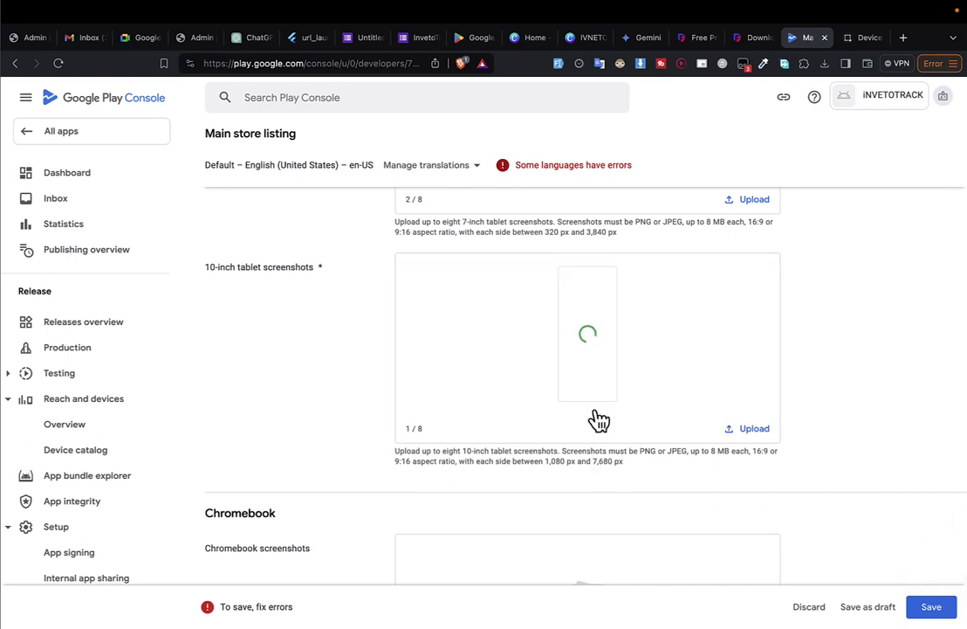
{"action": "left_click_drag", "start_coordinate": [551, 462], "coordinate": [580, 465]}
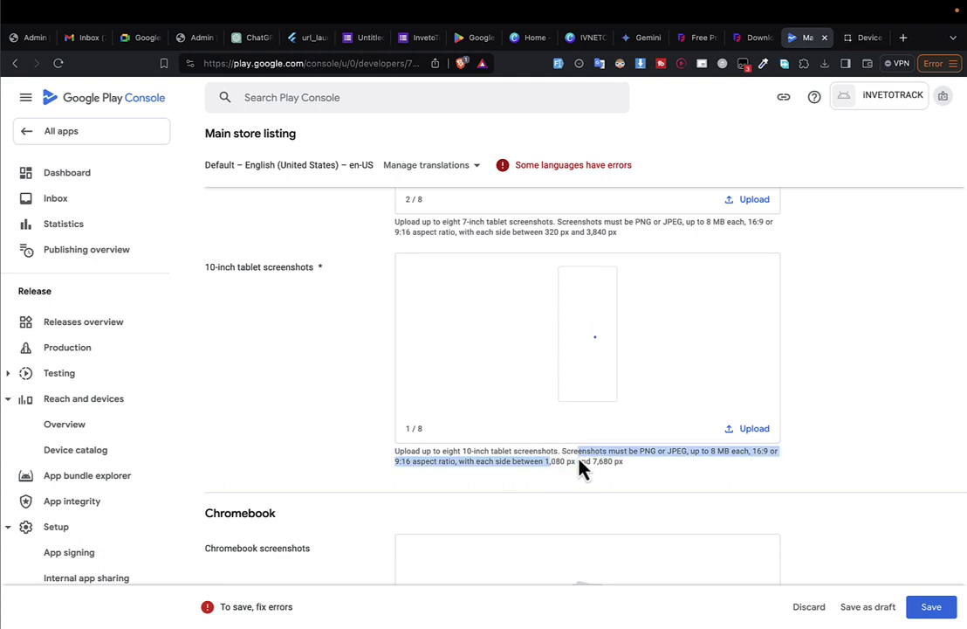
{"action": "left_click", "coordinate": [611, 457]}
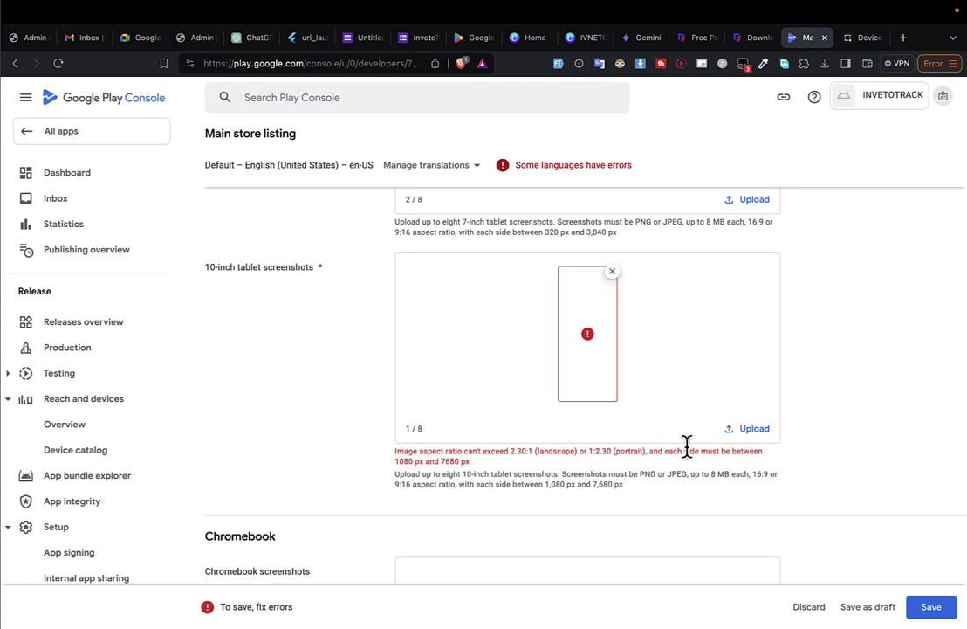
{"action": "left_click", "coordinate": [615, 274]}
{"action": "key", "text": "ctrl+Right"}
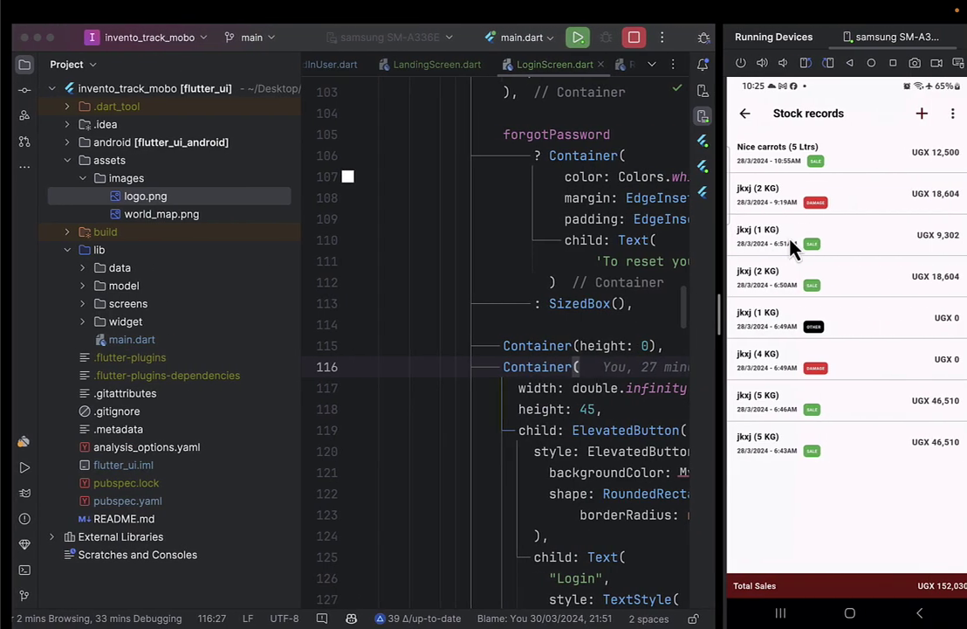
Save the device's Stock records capture as Screenshot_20240330_222553.png in Desktop/inveto-track.
{"action": "left_click", "coordinate": [903, 64]}
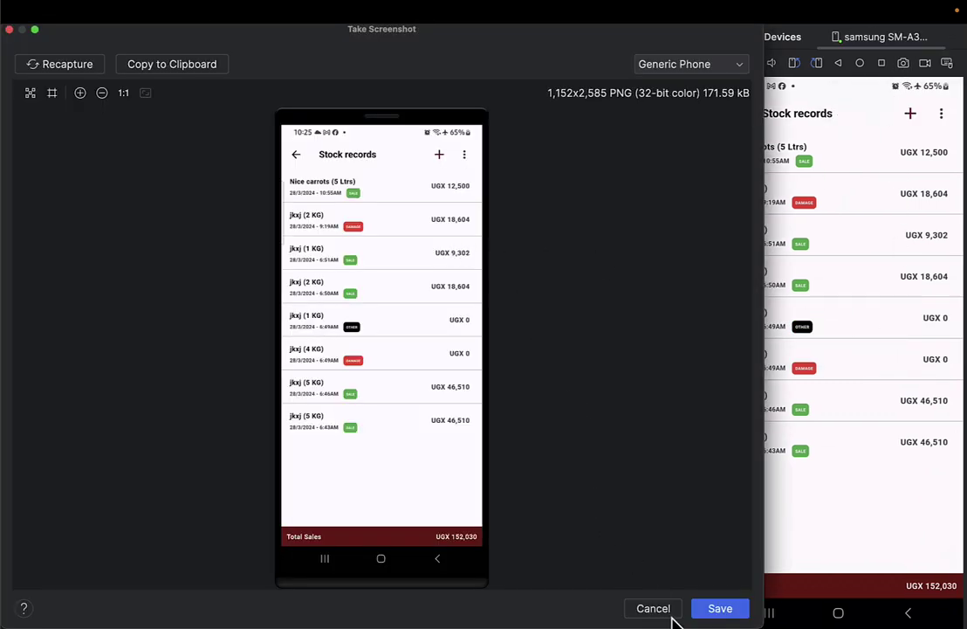
{"action": "left_click", "coordinate": [709, 615]}
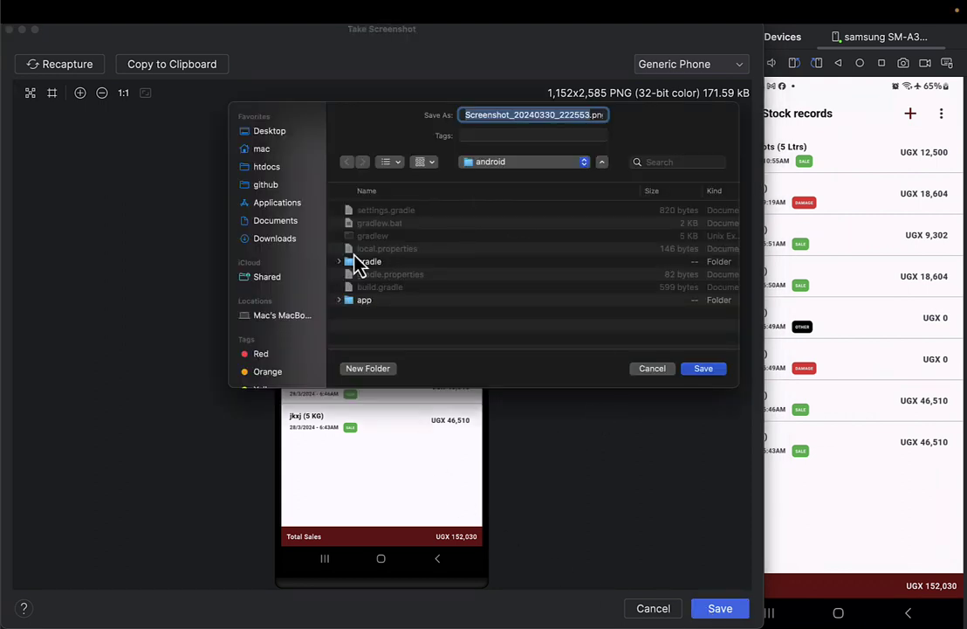
{"action": "left_click", "coordinate": [268, 132]}
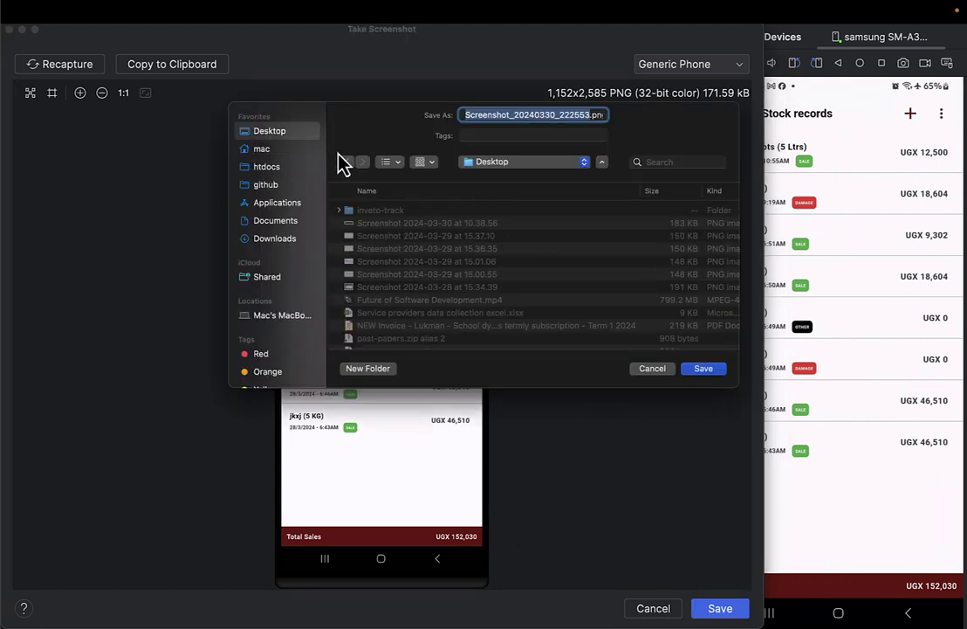
{"action": "double_click", "coordinate": [396, 212]}
{"action": "left_click", "coordinate": [714, 370]}
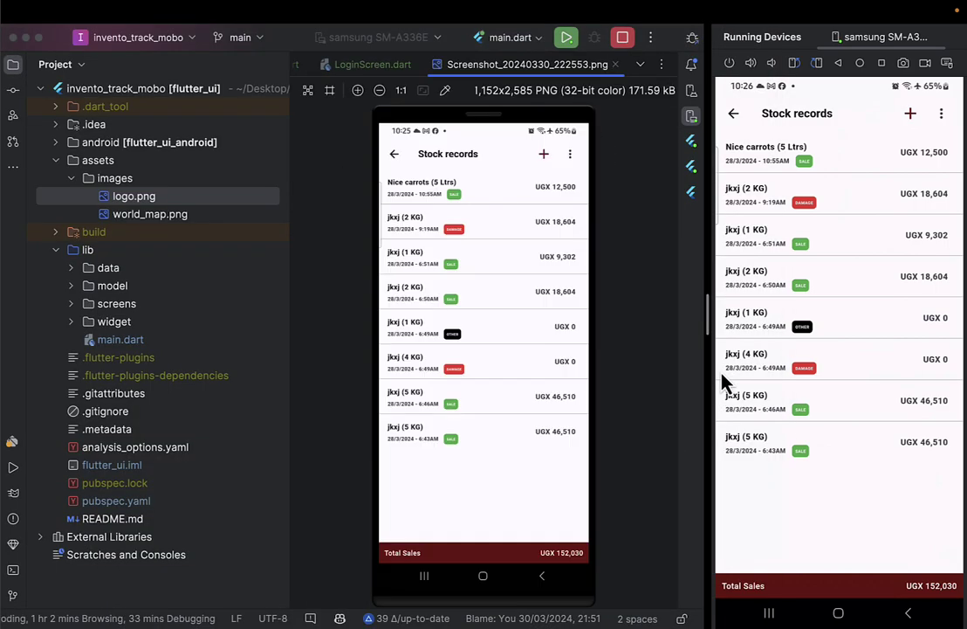
{"action": "key", "text": "ctrl+Left"}
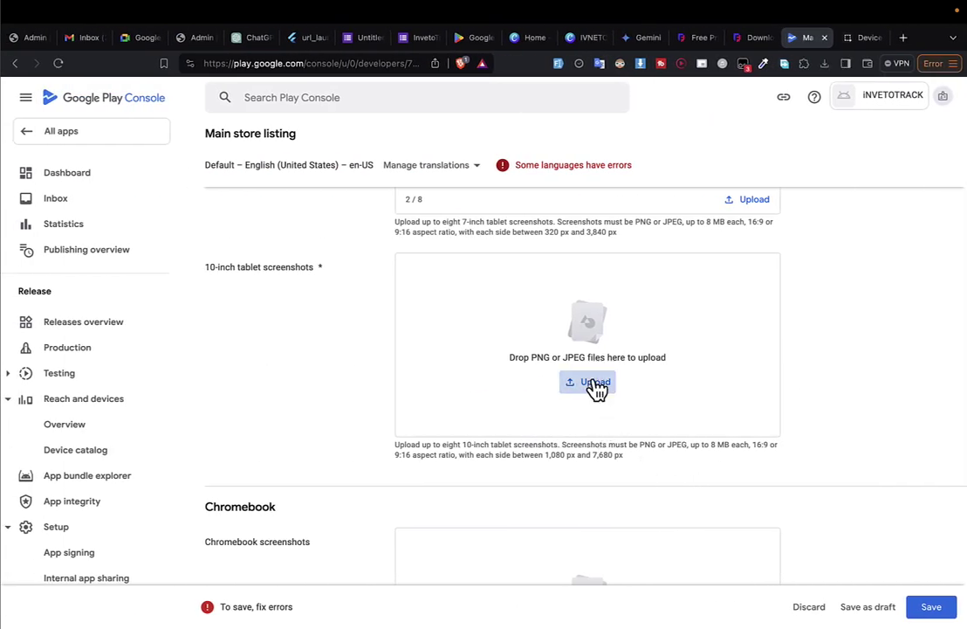
Upload Screenshot_20240330_222553.png from inveto-track into the 10-inch tablet screenshots slot.
{"action": "left_click", "coordinate": [592, 389]}
{"action": "double_click", "coordinate": [251, 165]}
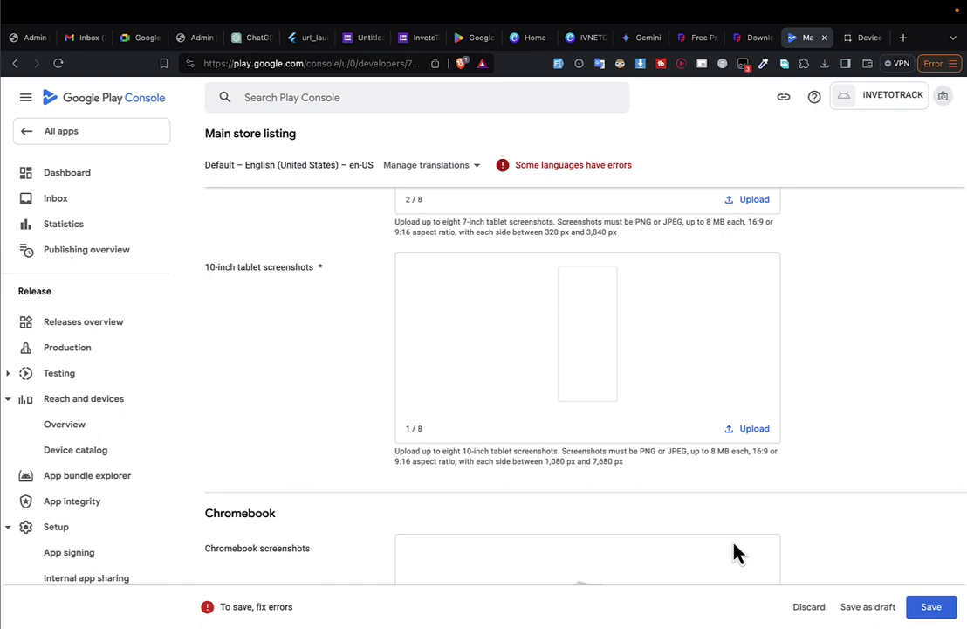
{"action": "key", "text": "ctrl+Right"}
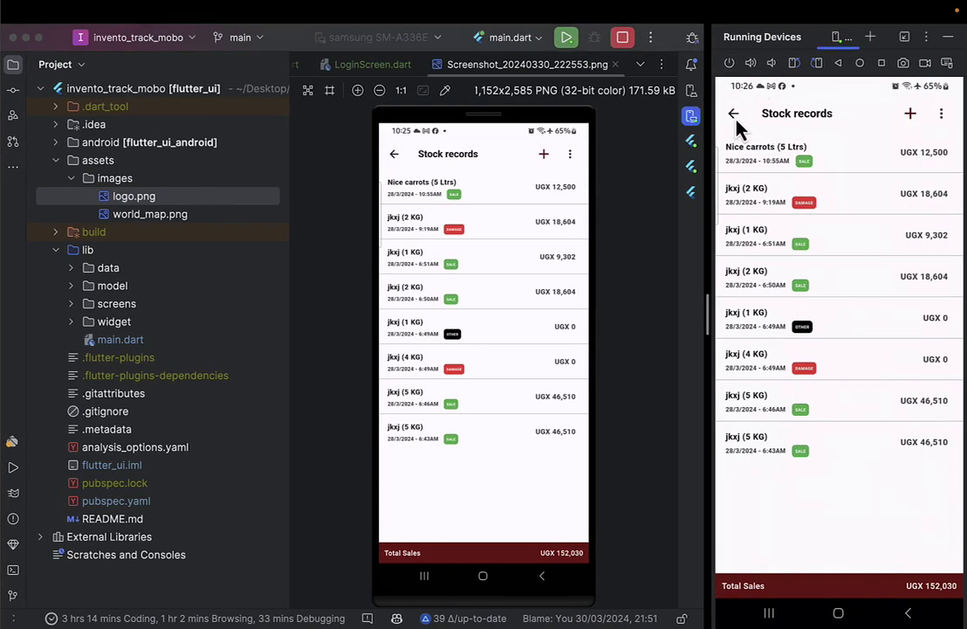
Save a device screenshot of the app's home dashboard as 2.png.
{"action": "left_click", "coordinate": [734, 117]}
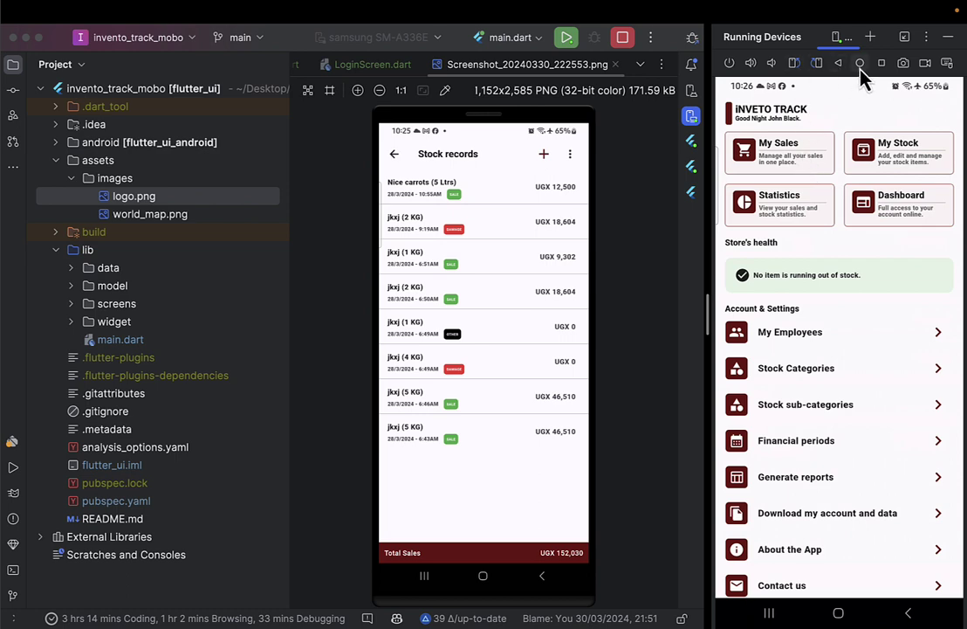
{"action": "left_click", "coordinate": [903, 63]}
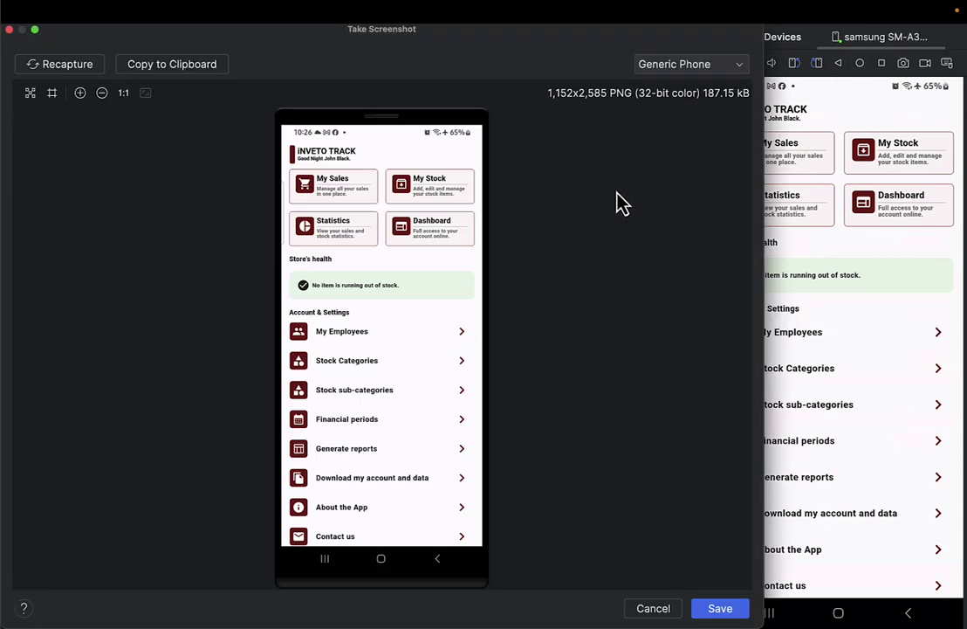
{"action": "left_click", "coordinate": [704, 609]}
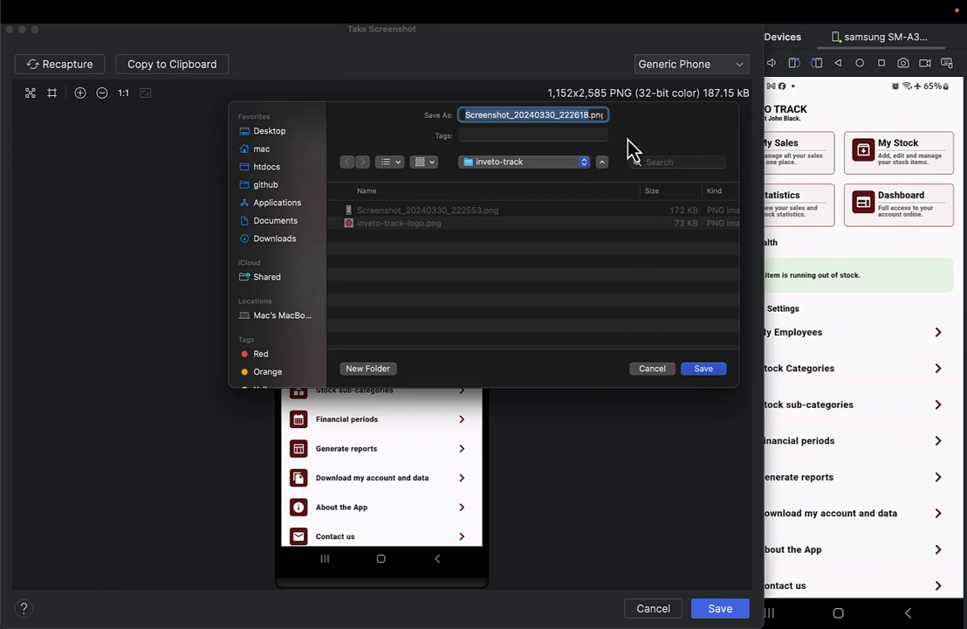
{"action": "type", "text": "2"}
{"action": "key", "text": "Return"}
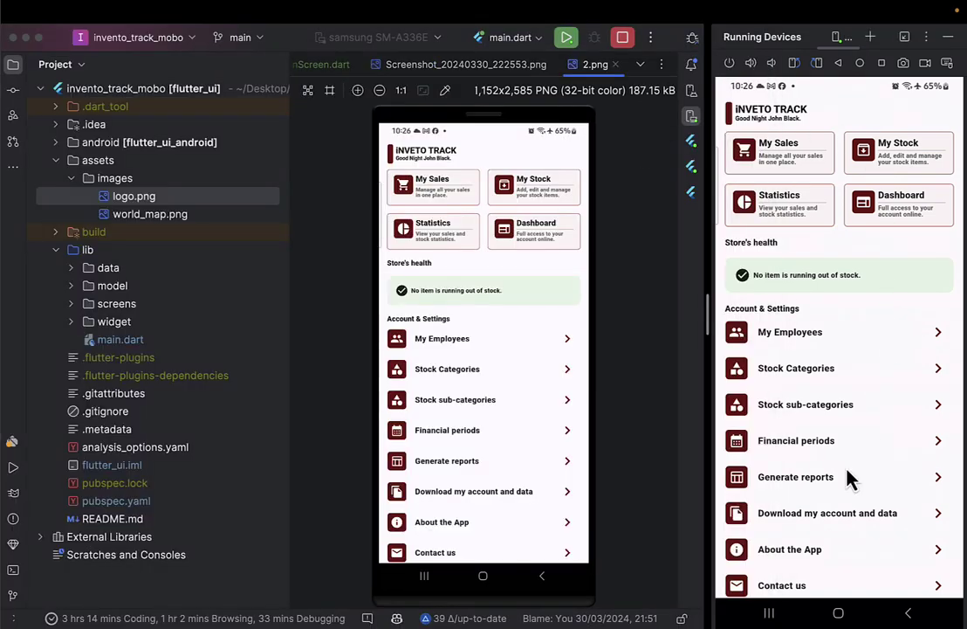
Open the Stock Categories screen and save its device screenshot as 3.png.
{"action": "scroll", "coordinate": [838, 445], "scroll_direction": "down", "scroll_amount": 3}
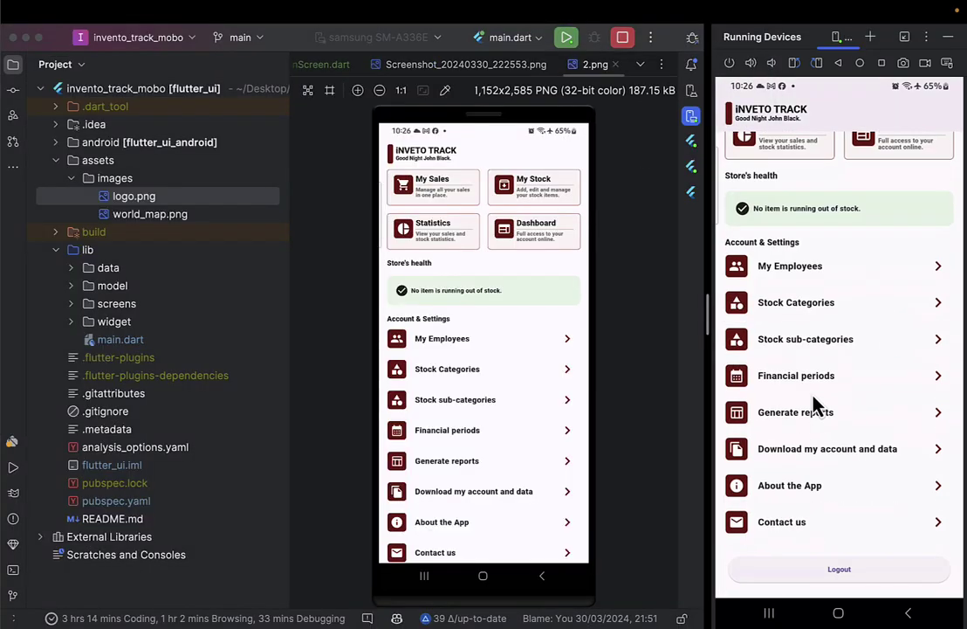
{"action": "left_click", "coordinate": [797, 307]}
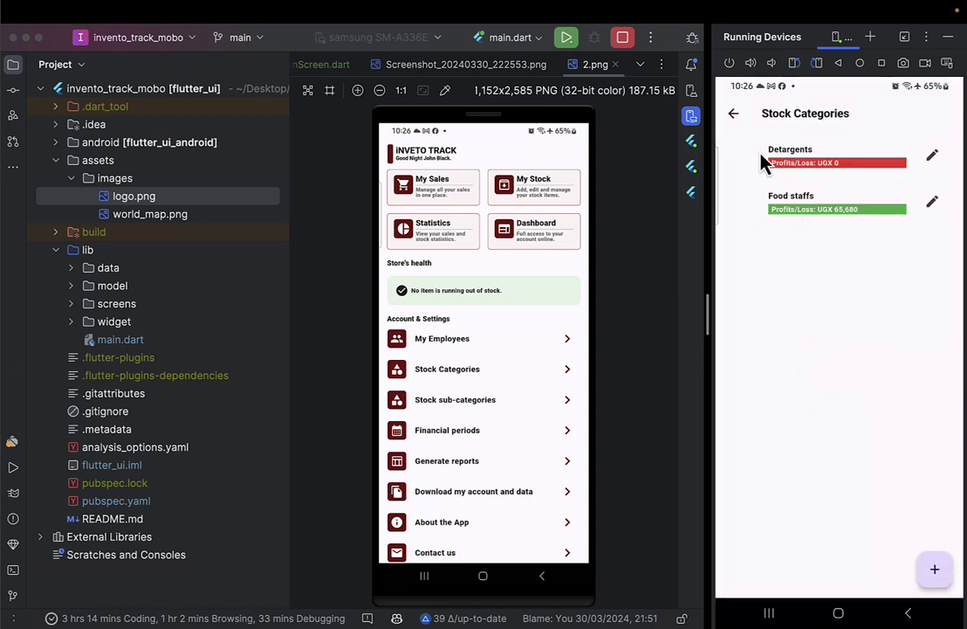
{"action": "left_click", "coordinate": [897, 66]}
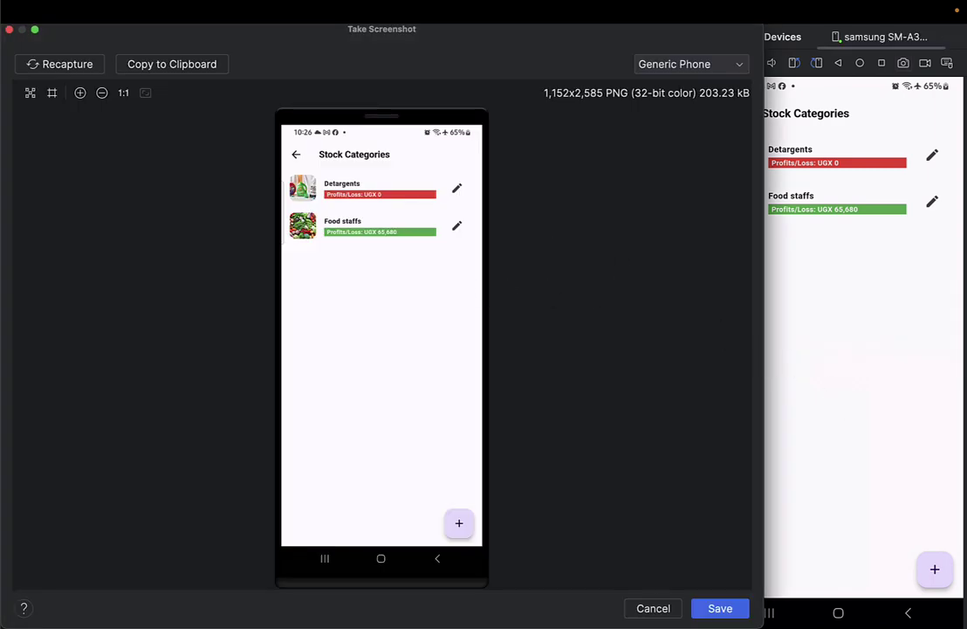
{"action": "left_click", "coordinate": [718, 610]}
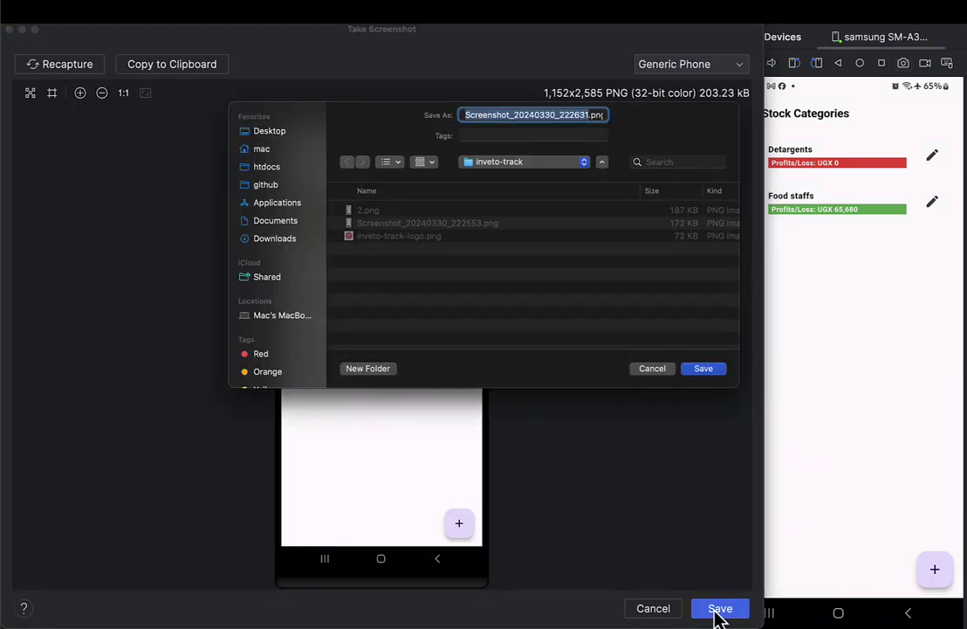
{"action": "key", "text": "Return"}
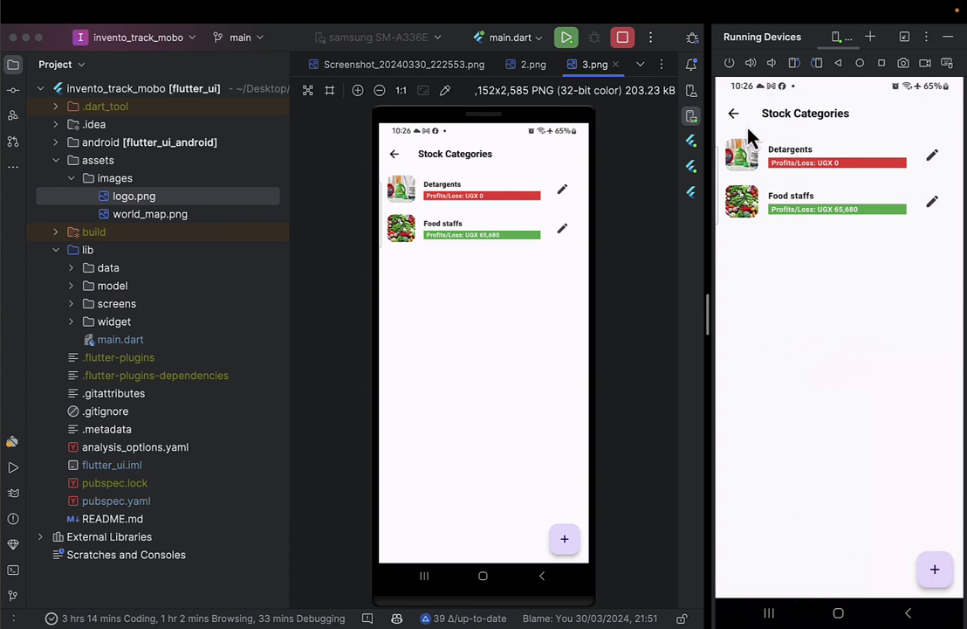
Open a new Stock record form from Stock records, set its type to Sale, then leave it.
{"action": "left_click", "coordinate": [742, 118]}
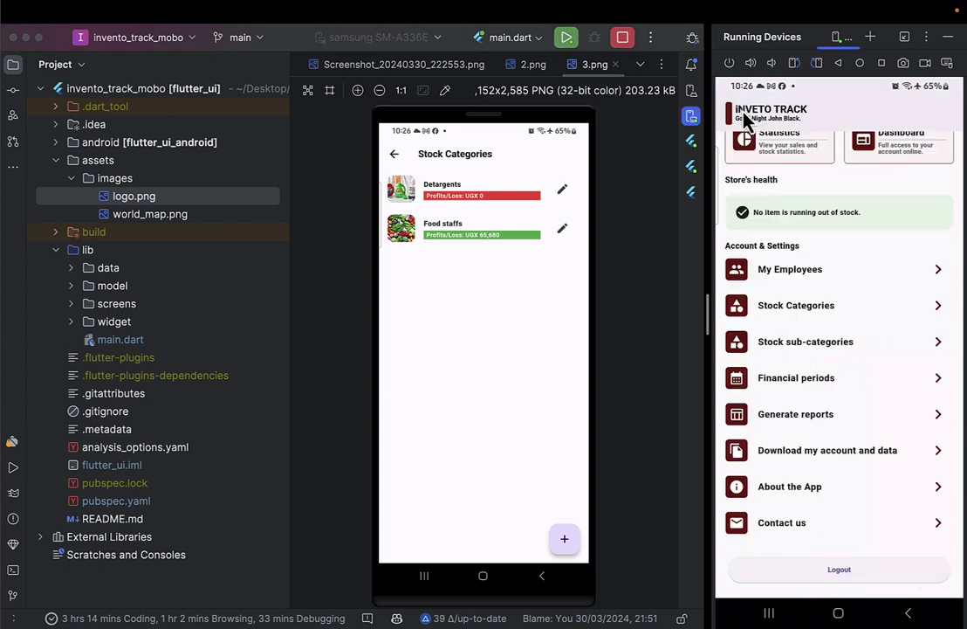
{"action": "scroll", "coordinate": [758, 147], "scroll_direction": "up", "scroll_amount": 3}
{"action": "left_click", "coordinate": [759, 155]}
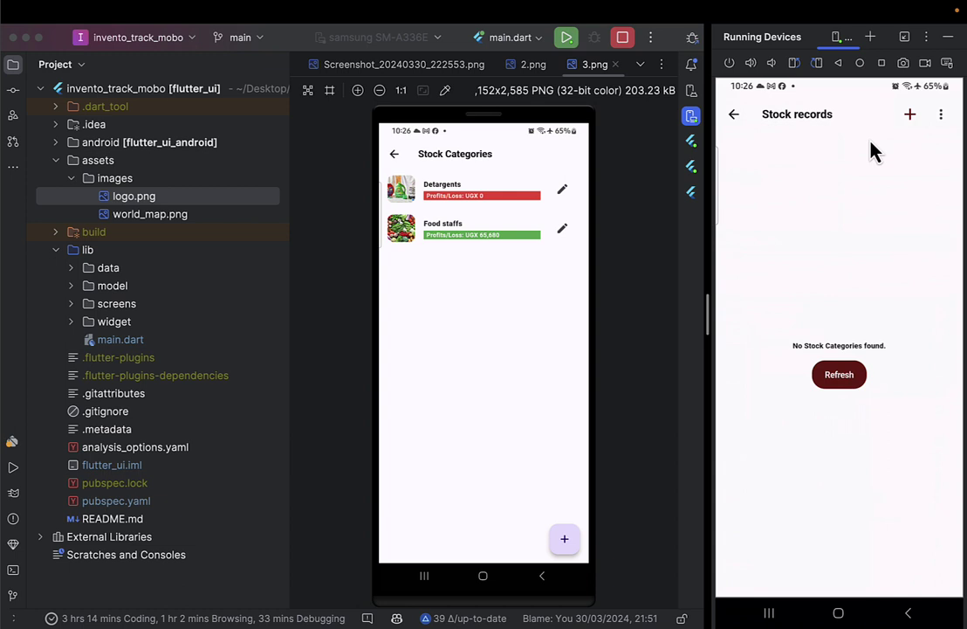
{"action": "left_click", "coordinate": [912, 121]}
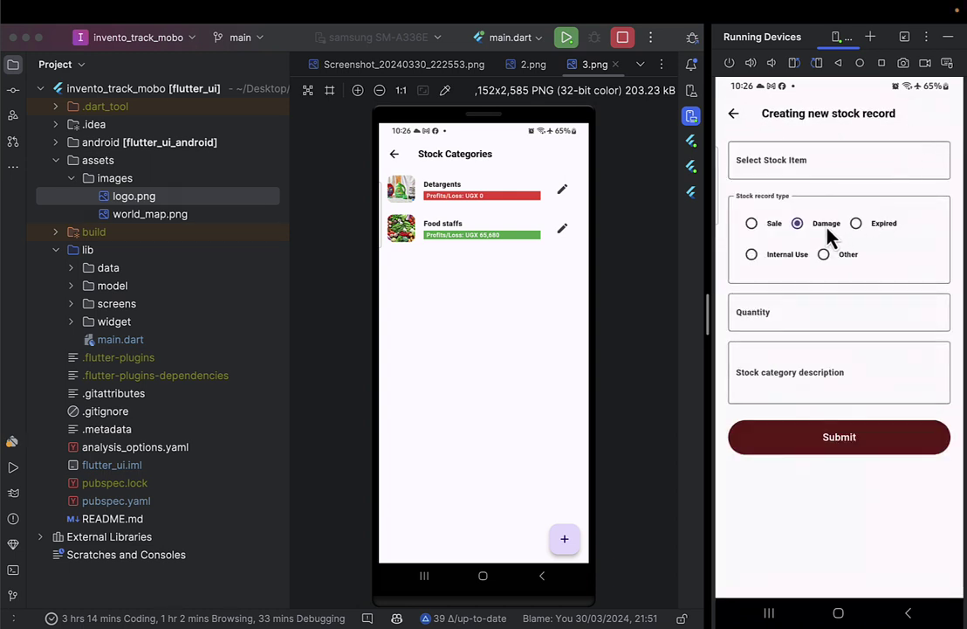
{"action": "left_click", "coordinate": [764, 218]}
{"action": "left_click", "coordinate": [736, 118]}
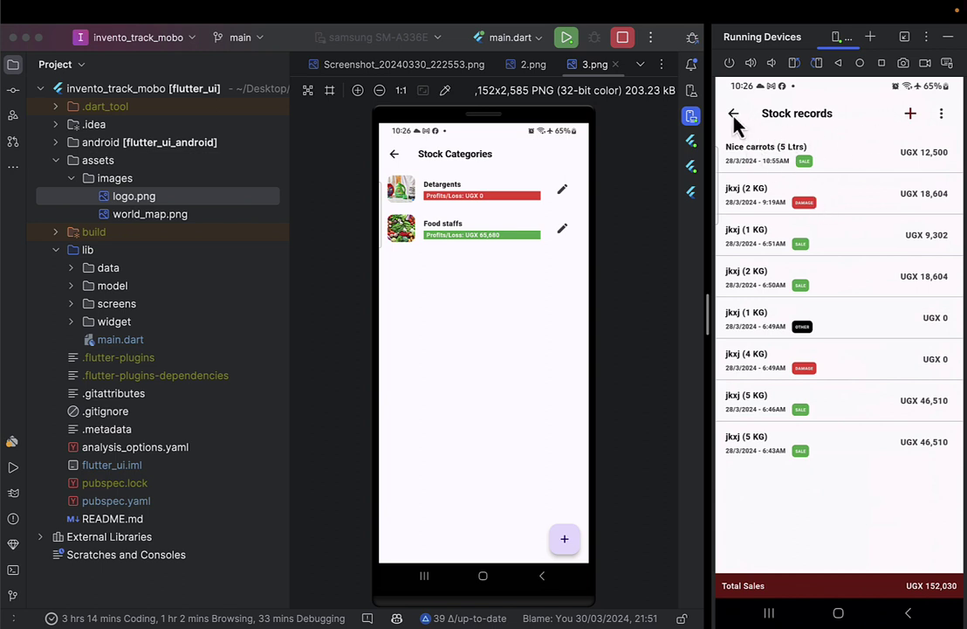
Open the new stock item form and save its device screenshot as 4.png in inveto-track.
{"action": "left_click", "coordinate": [735, 115]}
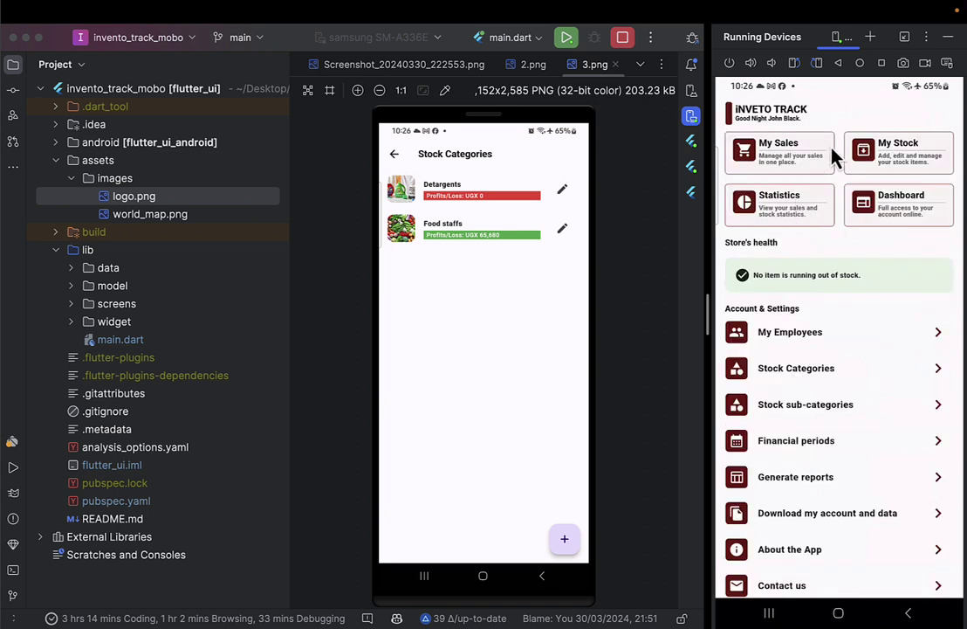
{"action": "left_click", "coordinate": [780, 154]}
{"action": "left_click", "coordinate": [874, 113]}
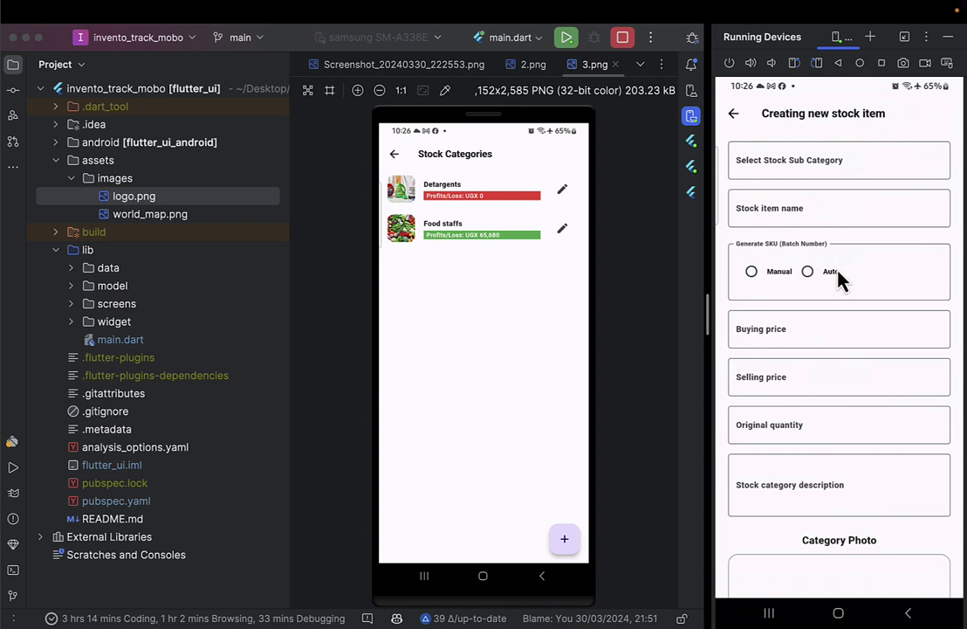
{"action": "scroll", "coordinate": [840, 297], "scroll_direction": "down", "scroll_amount": 1}
{"action": "scroll", "coordinate": [851, 367], "scroll_direction": "up", "scroll_amount": 1}
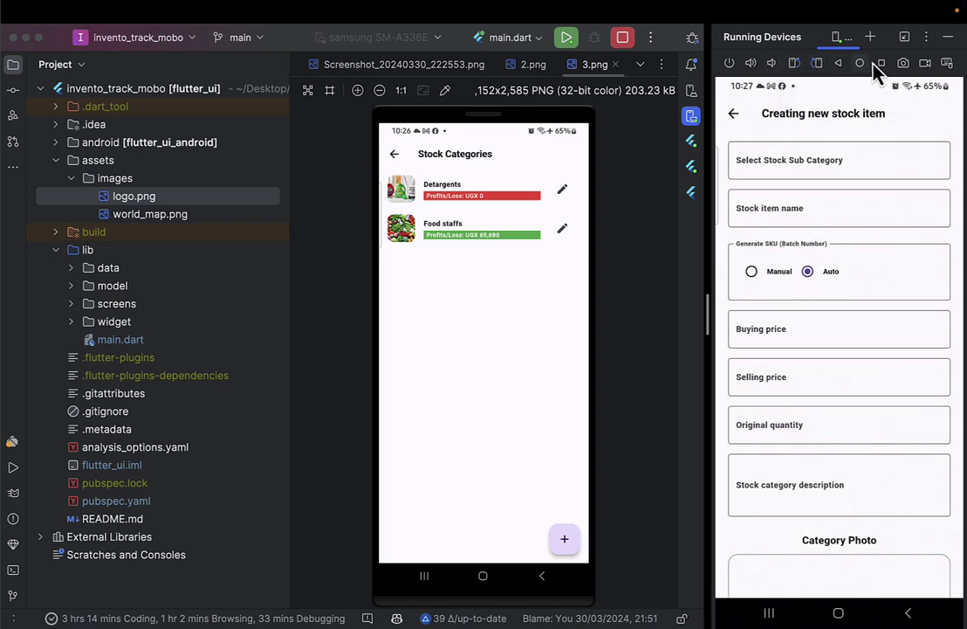
{"action": "left_click", "coordinate": [903, 64]}
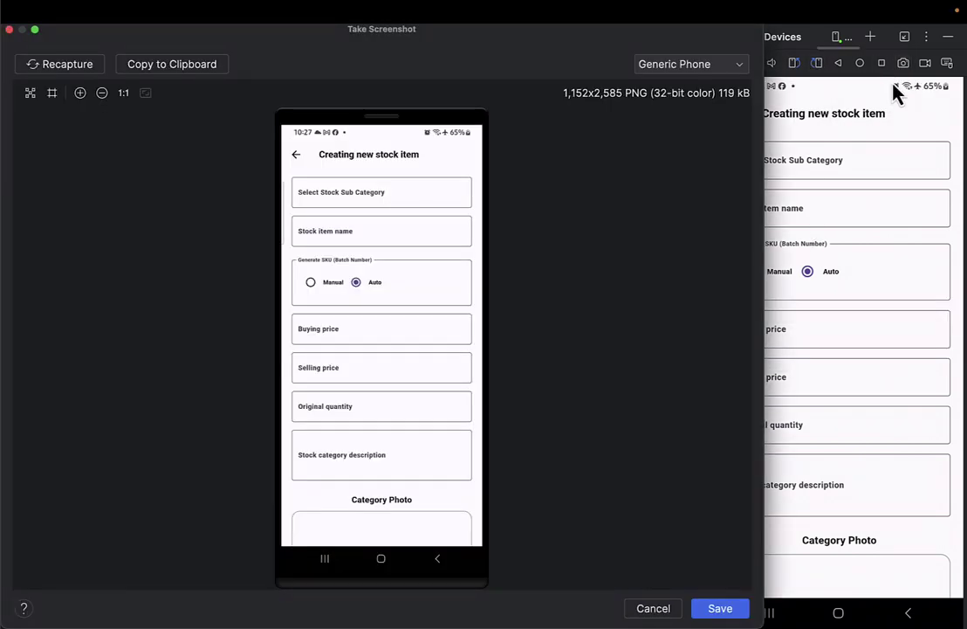
{"action": "left_click", "coordinate": [717, 608]}
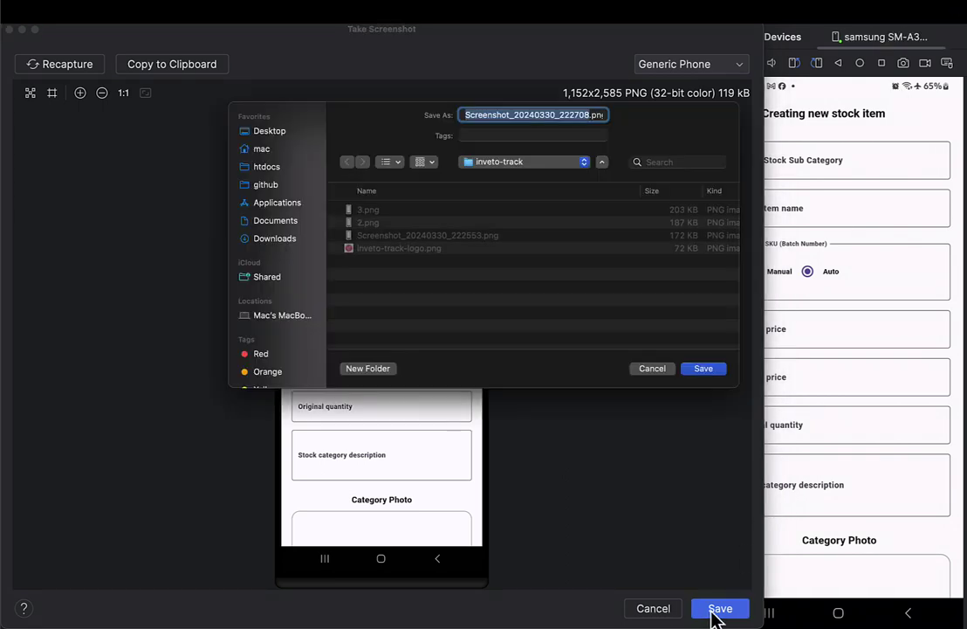
{"action": "key", "text": "Return"}
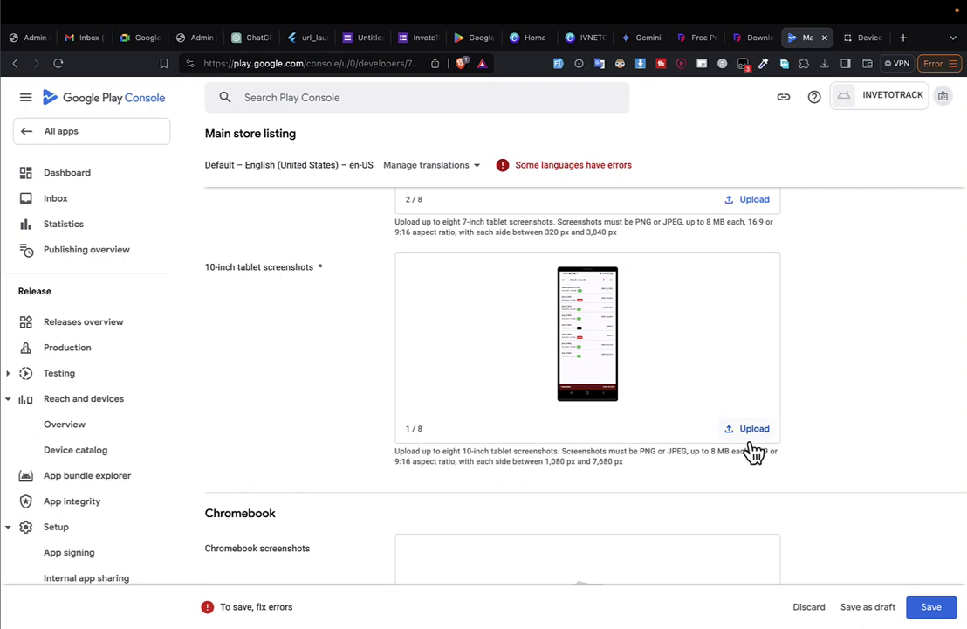
Upload 4.png, 3.png and 2.png as 10-inch tablet screenshots.
{"action": "left_click", "coordinate": [751, 430]}
{"action": "left_click", "coordinate": [262, 164]}
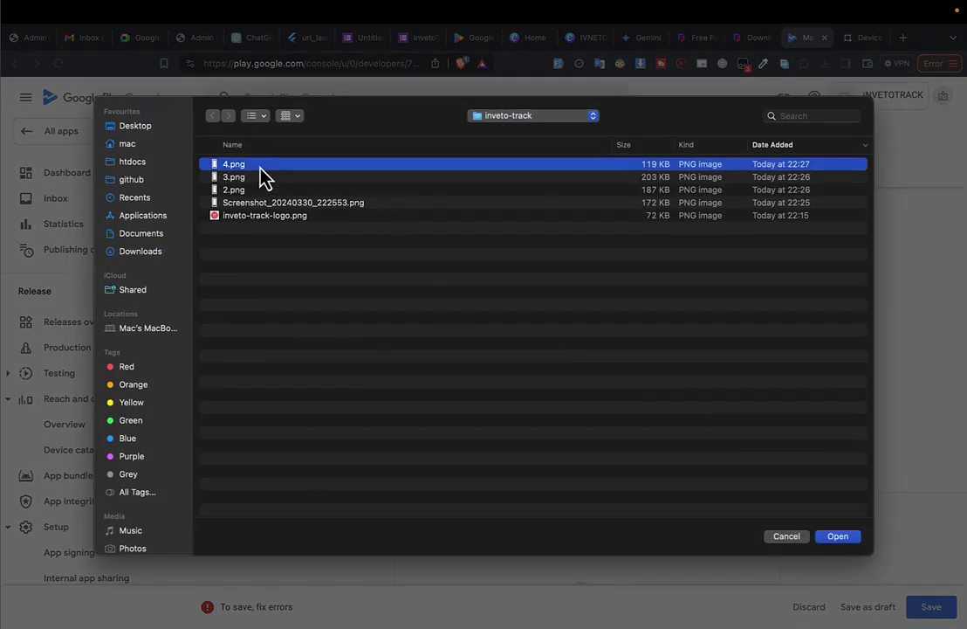
{"action": "key", "text": "shift+Down"}
{"action": "key", "text": "shift+Down"}
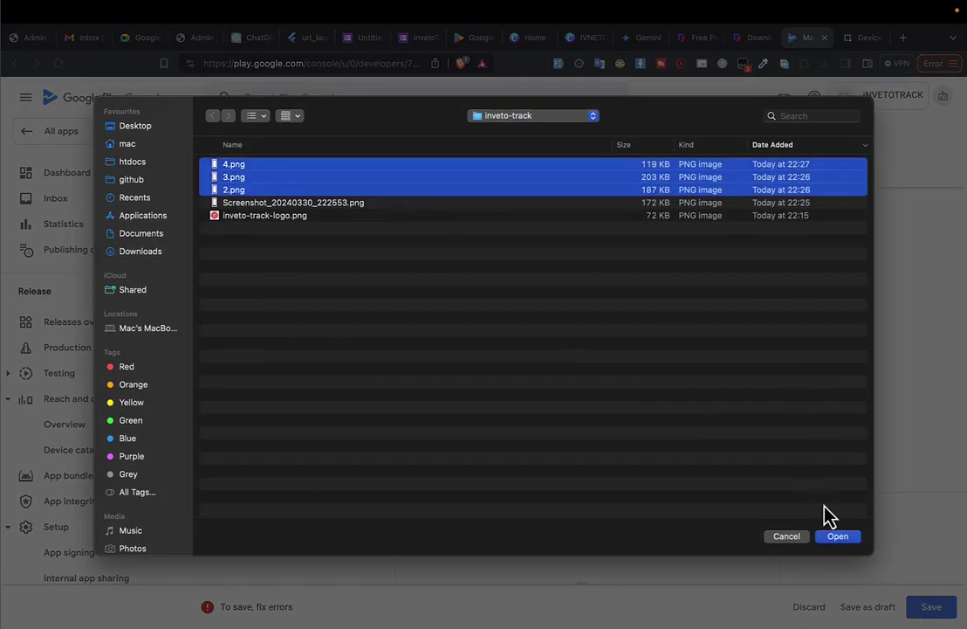
{"action": "left_click", "coordinate": [836, 536]}
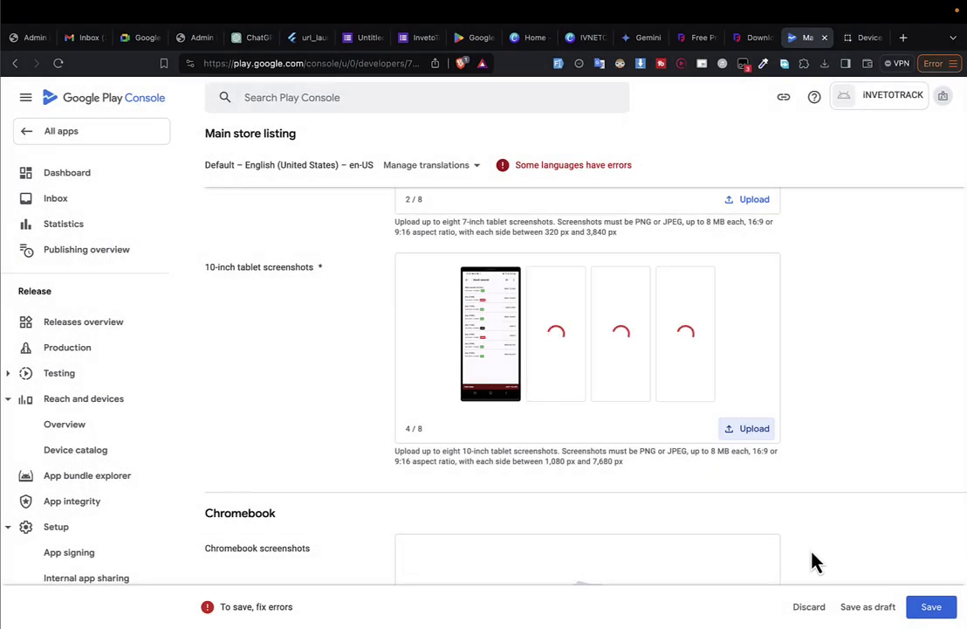
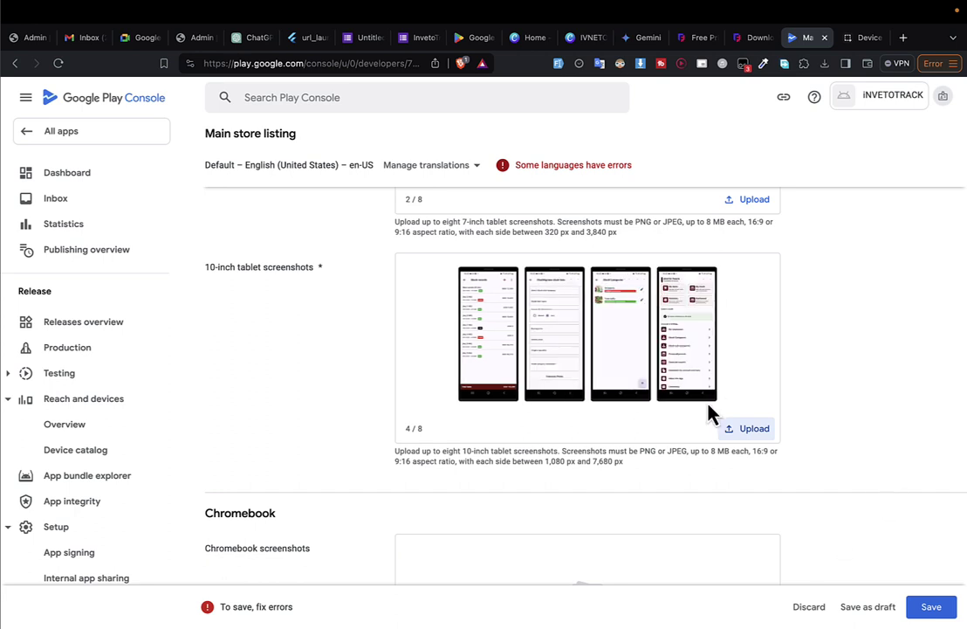
Reorder the 10-inch tablet screenshots, moving the dashboard screenshot to the first position.
{"action": "left_click_drag", "start_coordinate": [704, 360], "coordinate": [479, 345]}
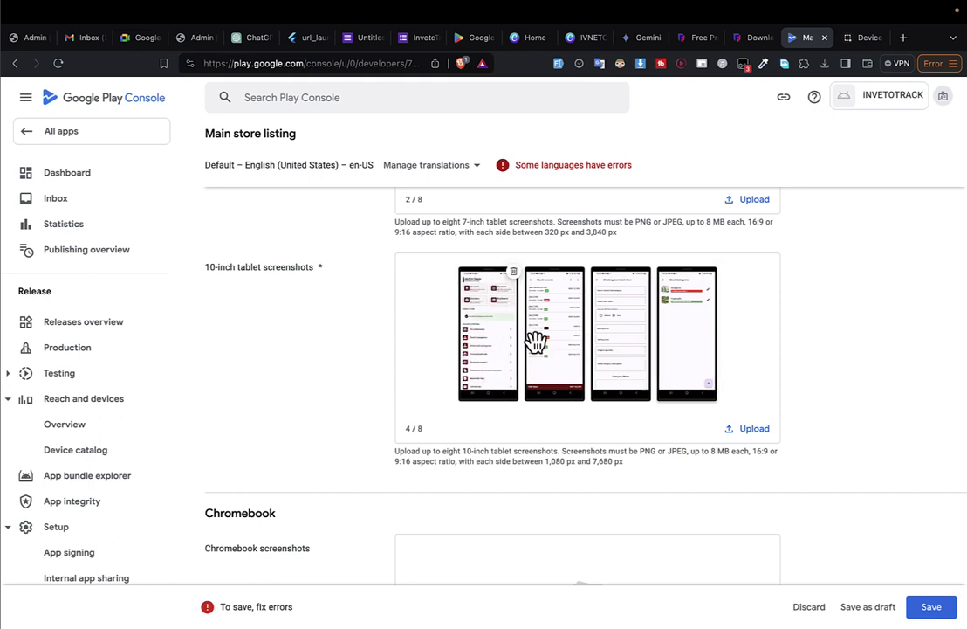
{"action": "left_click_drag", "start_coordinate": [697, 335], "coordinate": [550, 334]}
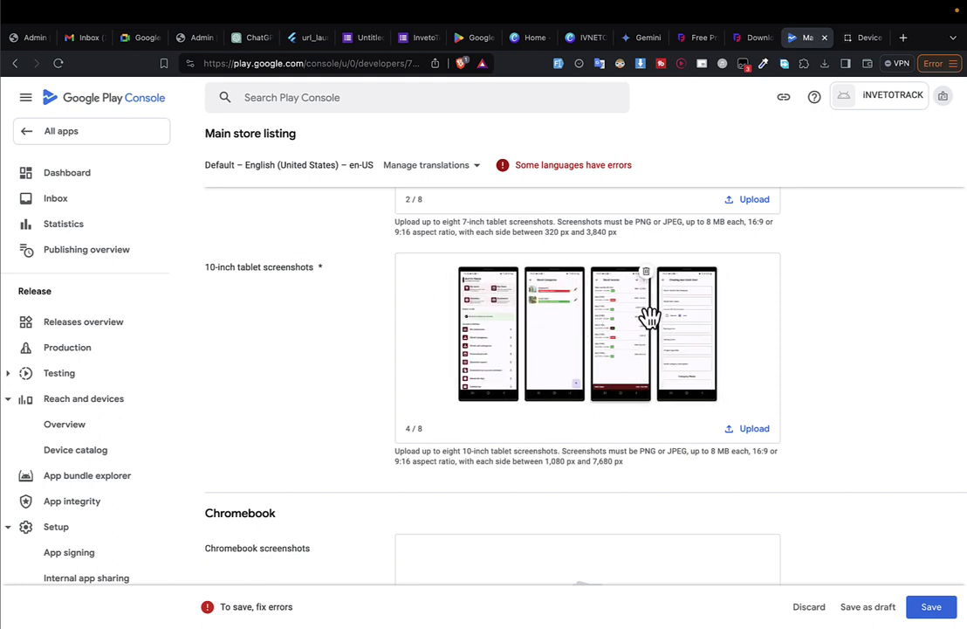
{"action": "left_click_drag", "start_coordinate": [698, 339], "coordinate": [598, 341]}
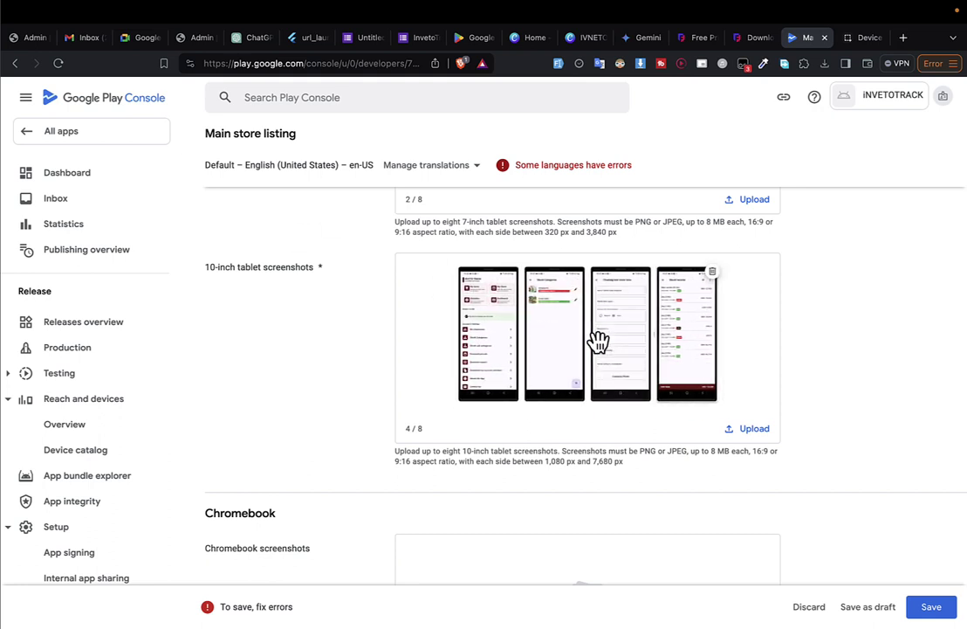
{"action": "left_click_drag", "start_coordinate": [682, 334], "coordinate": [537, 334]}
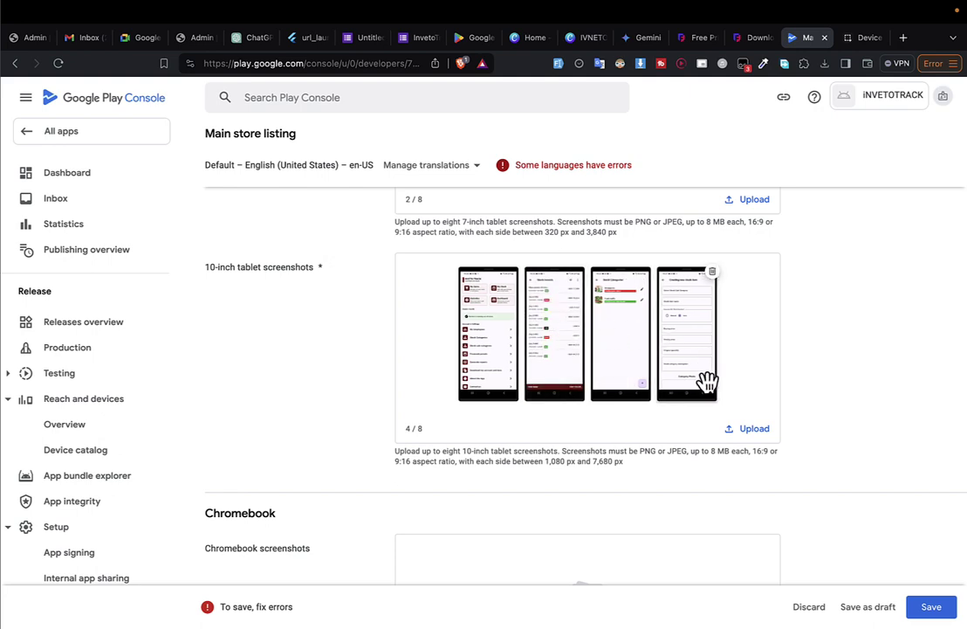
Upload 4.png, 3.png, 2.png and Screenshot_20240330_222553.png as Chromebook screenshots.
{"action": "scroll", "coordinate": [743, 448], "scroll_direction": "down", "scroll_amount": 3}
{"action": "scroll", "coordinate": [747, 461], "scroll_direction": "down", "scroll_amount": 1}
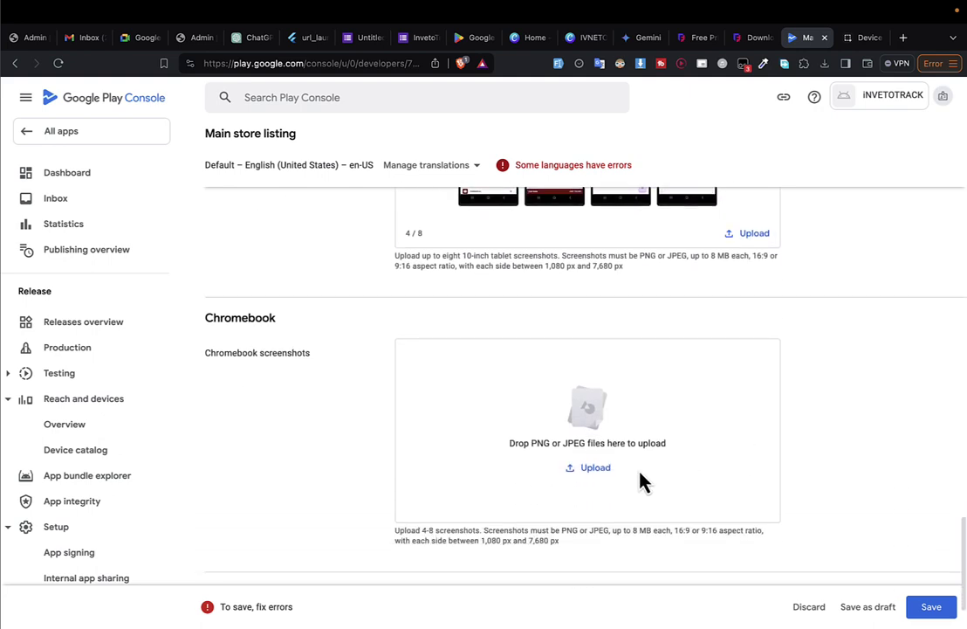
{"action": "left_click", "coordinate": [594, 473]}
{"action": "left_click", "coordinate": [281, 201]}
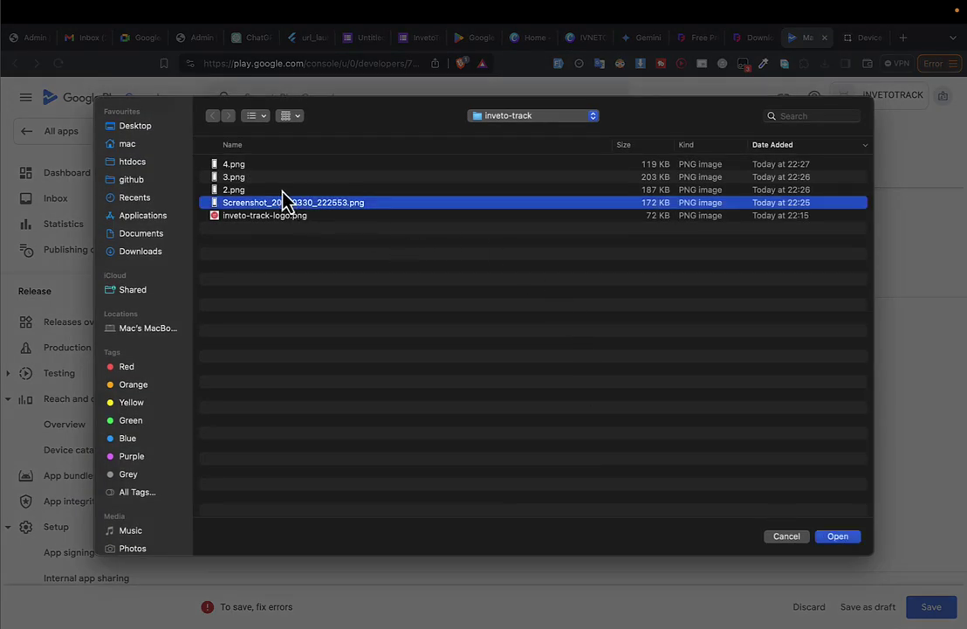
{"action": "left_click", "coordinate": [277, 177], "text": "shift"}
{"action": "left_click", "coordinate": [315, 165], "text": "shift"}
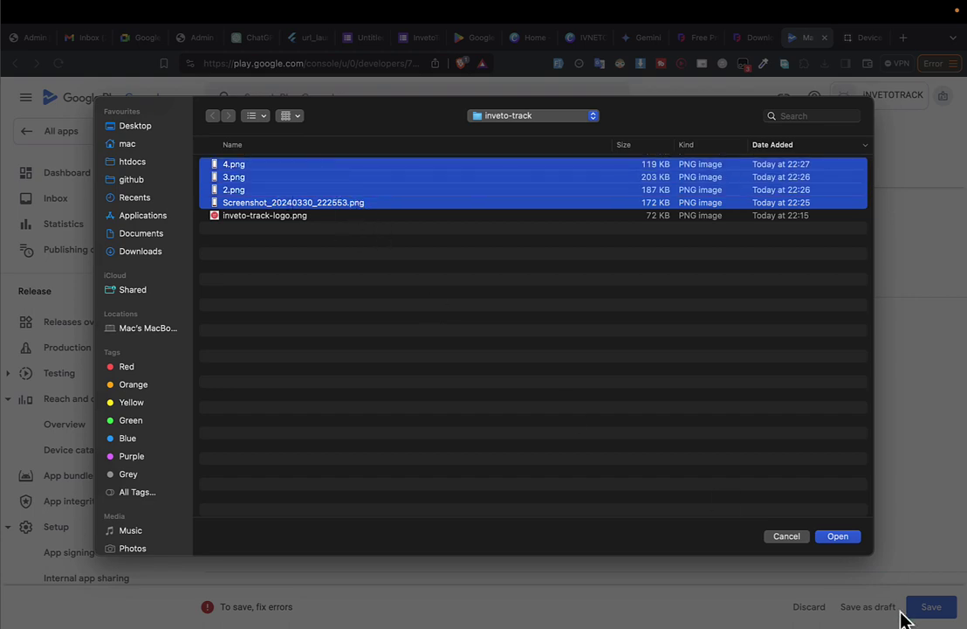
{"action": "left_click", "coordinate": [839, 536]}
{"action": "key", "text": "ctrl+Right"}
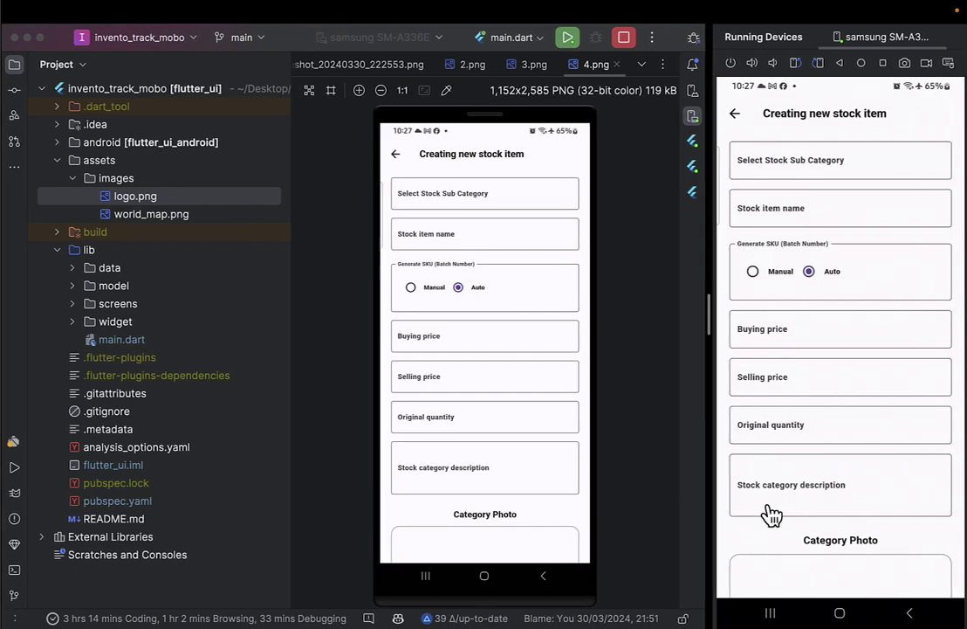
On the running device, go back to the dashboard and log out of the app.
{"action": "left_click", "coordinate": [737, 117]}
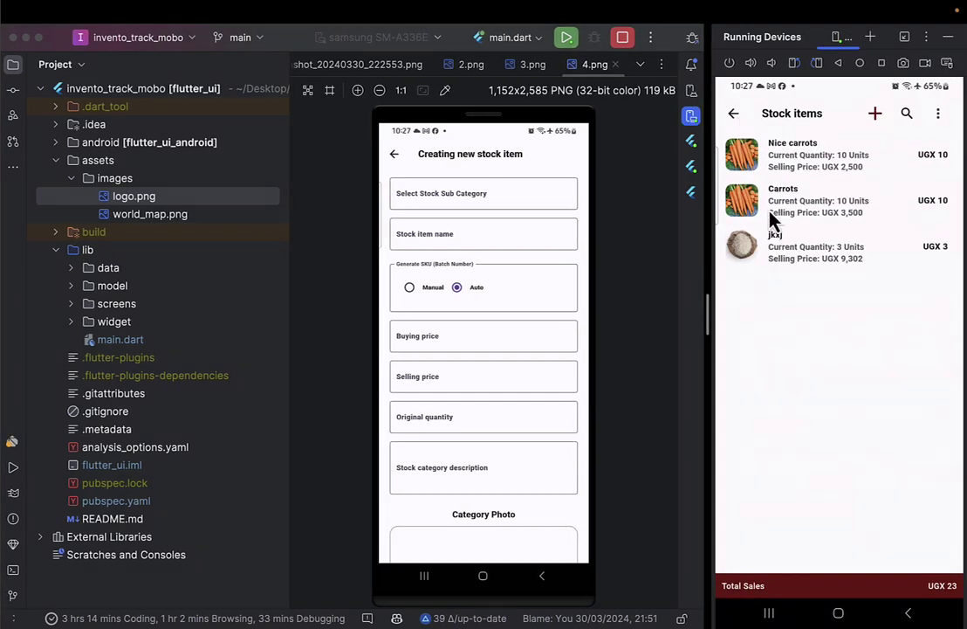
{"action": "left_click", "coordinate": [735, 113]}
{"action": "left_click_drag", "start_coordinate": [908, 512], "coordinate": [875, 145]}
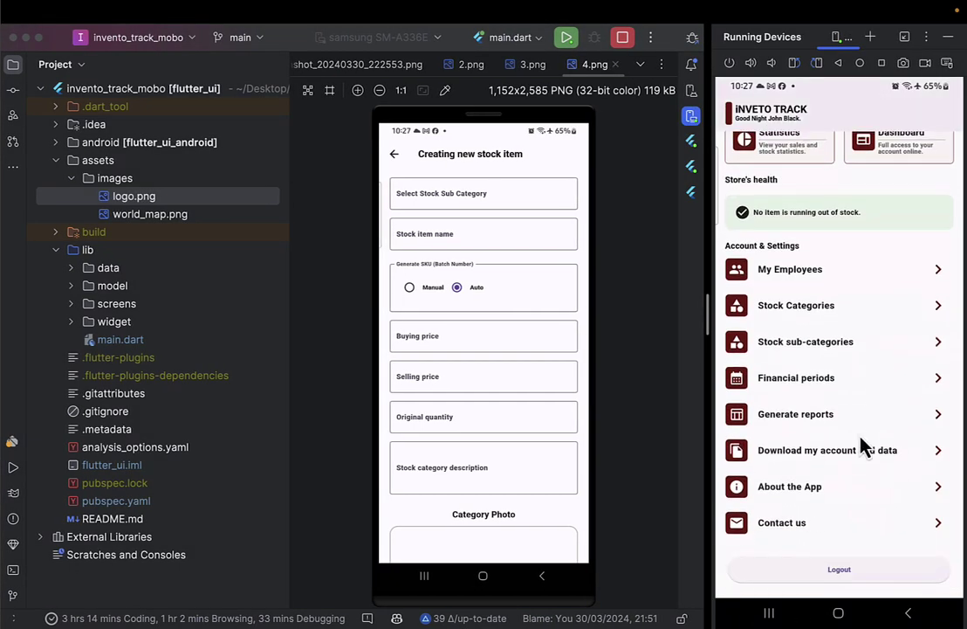
{"action": "left_click", "coordinate": [833, 578]}
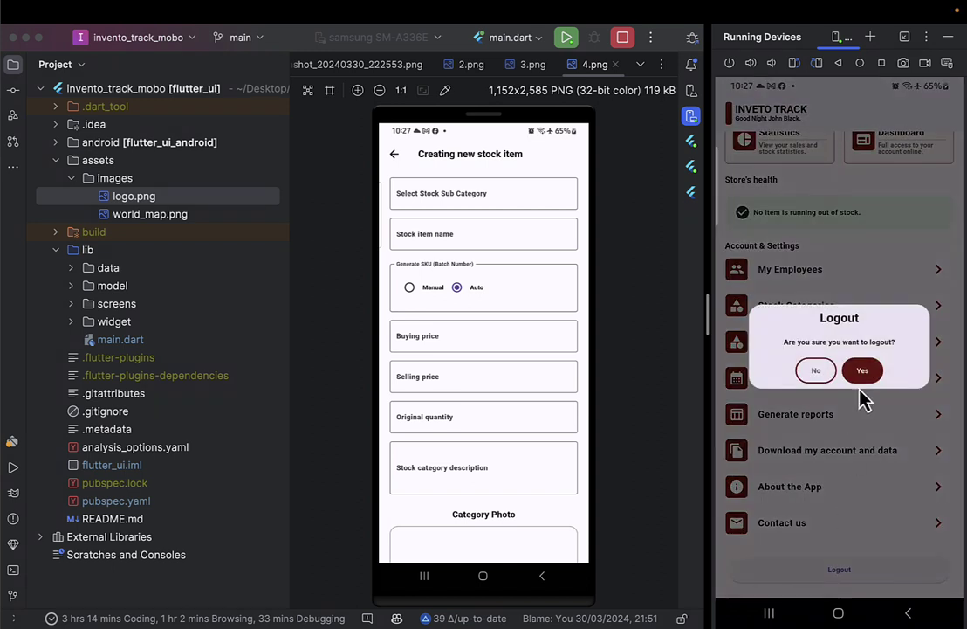
{"action": "left_click", "coordinate": [863, 371]}
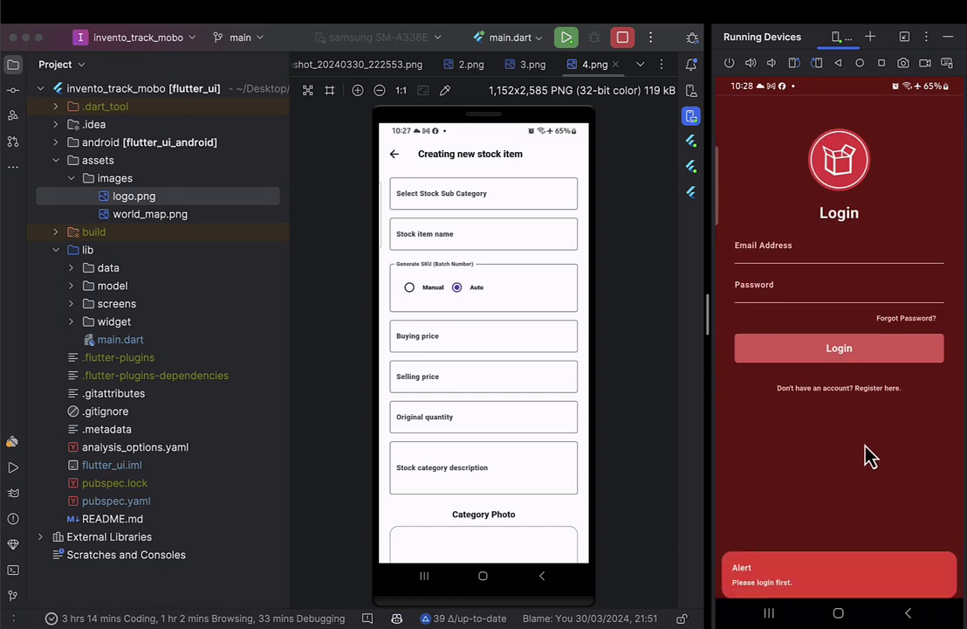
Capture the Login screen and save the screenshot in the inveto-track folder.
{"action": "left_click", "coordinate": [903, 63]}
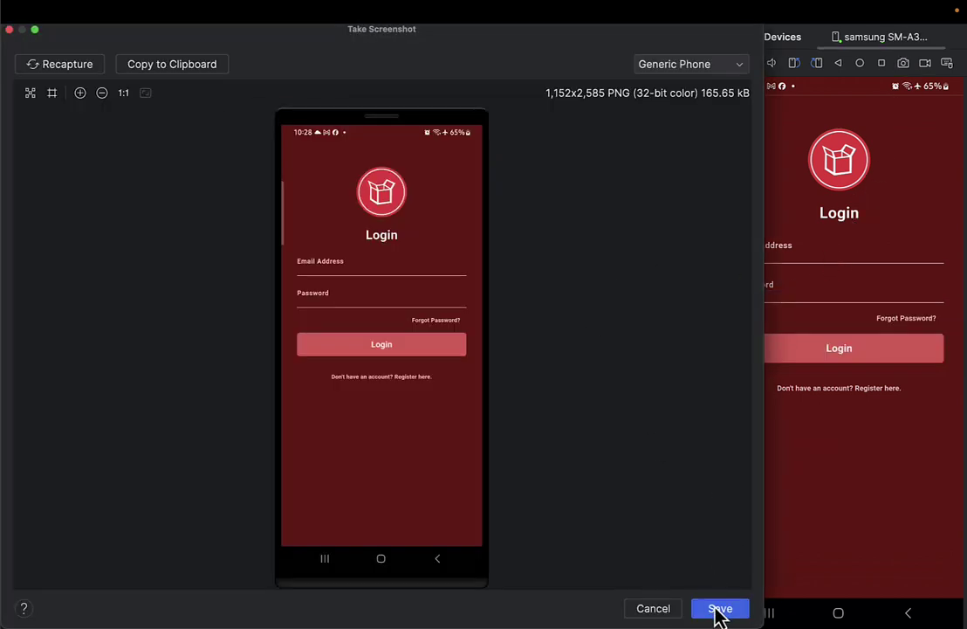
{"action": "left_click", "coordinate": [720, 609]}
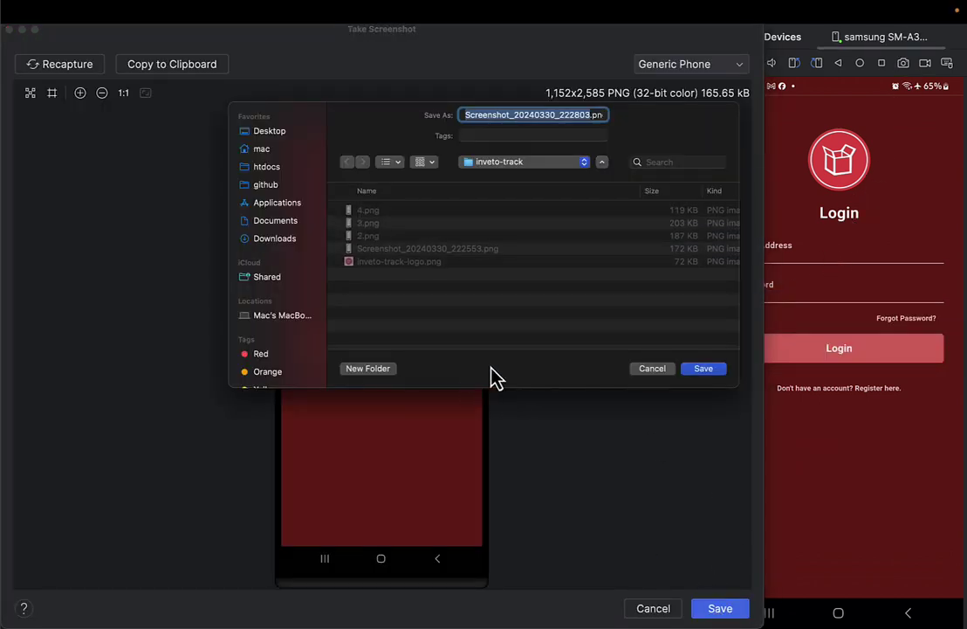
{"action": "left_click", "coordinate": [704, 369]}
{"action": "key", "text": "ctrl+Left"}
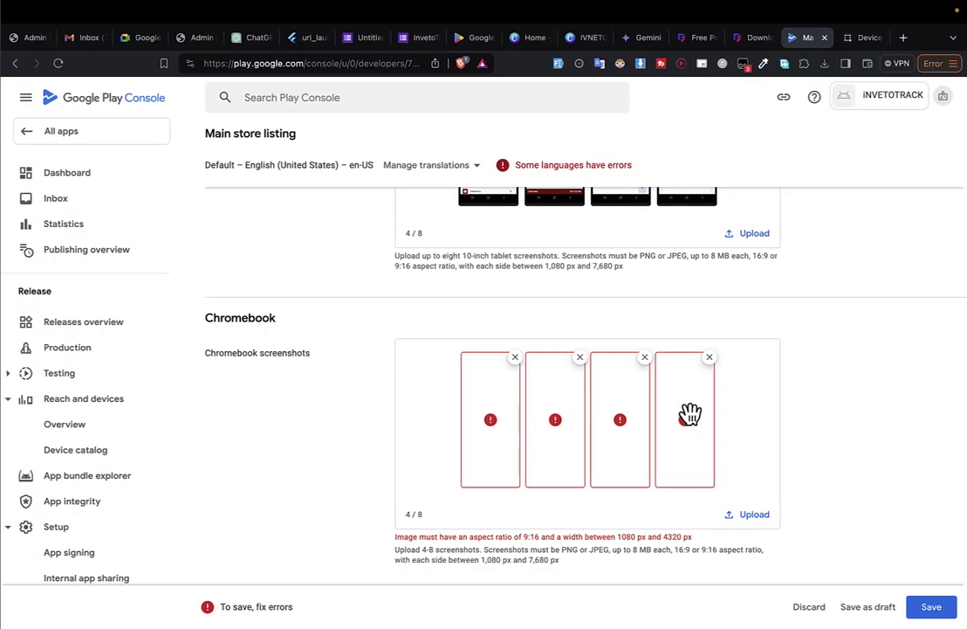
Upload 5.png as a Chromebook screenshot, then remove the four rejected Chromebook screenshots.
{"action": "scroll", "coordinate": [616, 399], "scroll_direction": "up", "scroll_amount": 3}
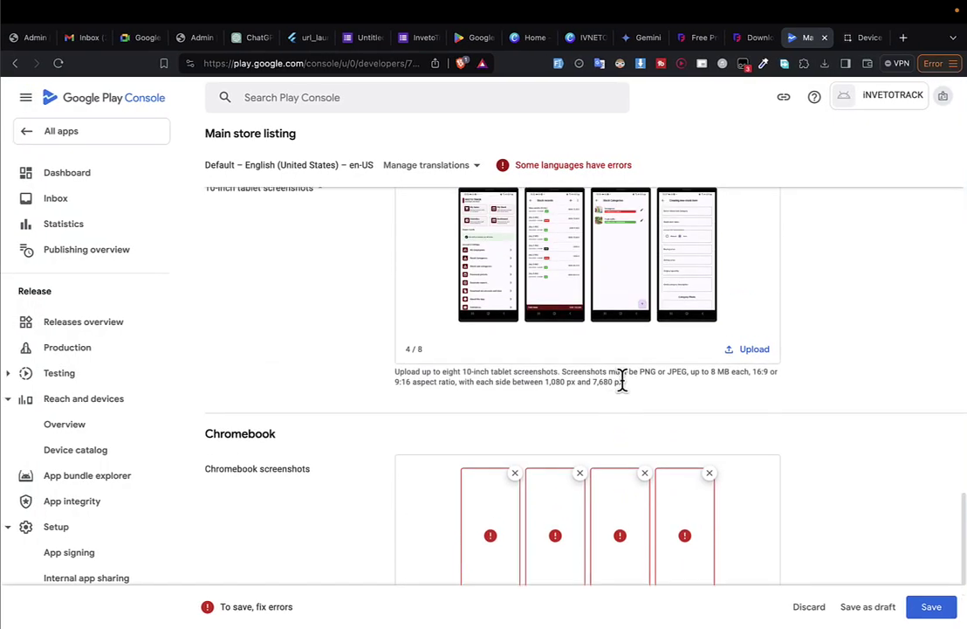
{"action": "left_click", "coordinate": [753, 351]}
{"action": "double_click", "coordinate": [237, 165]}
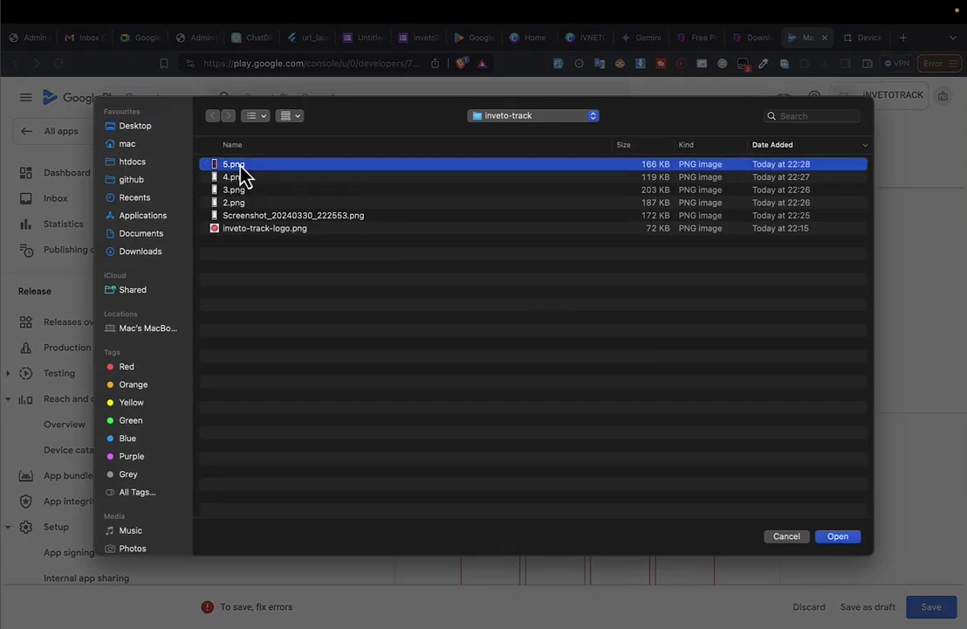
{"action": "scroll", "coordinate": [736, 457], "scroll_direction": "down", "scroll_amount": 4}
{"action": "left_click", "coordinate": [710, 292]}
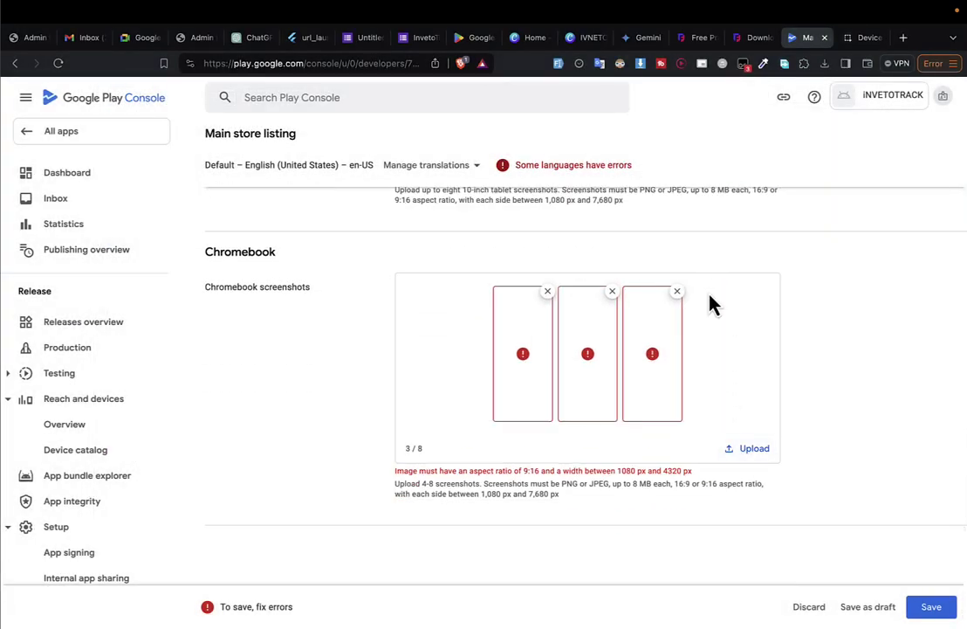
{"action": "left_click", "coordinate": [683, 293]}
{"action": "left_click", "coordinate": [649, 293]}
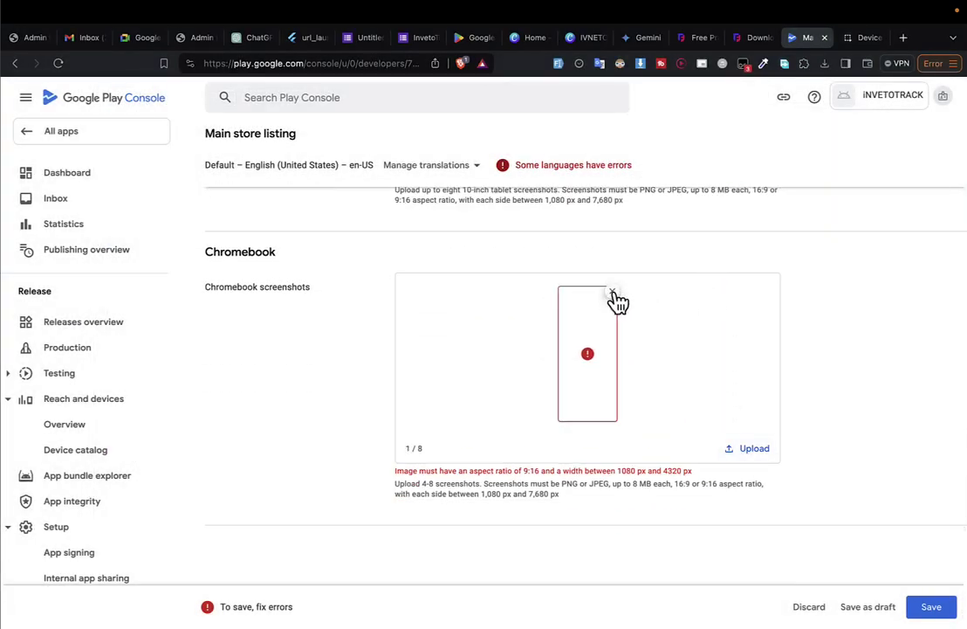
{"action": "left_click", "coordinate": [613, 294]}
Drop IVNETO-1.png and IVNETO.png from Downloads into Chromebook screenshots, then remove both rejected images.
{"action": "left_click", "coordinate": [824, 64]}
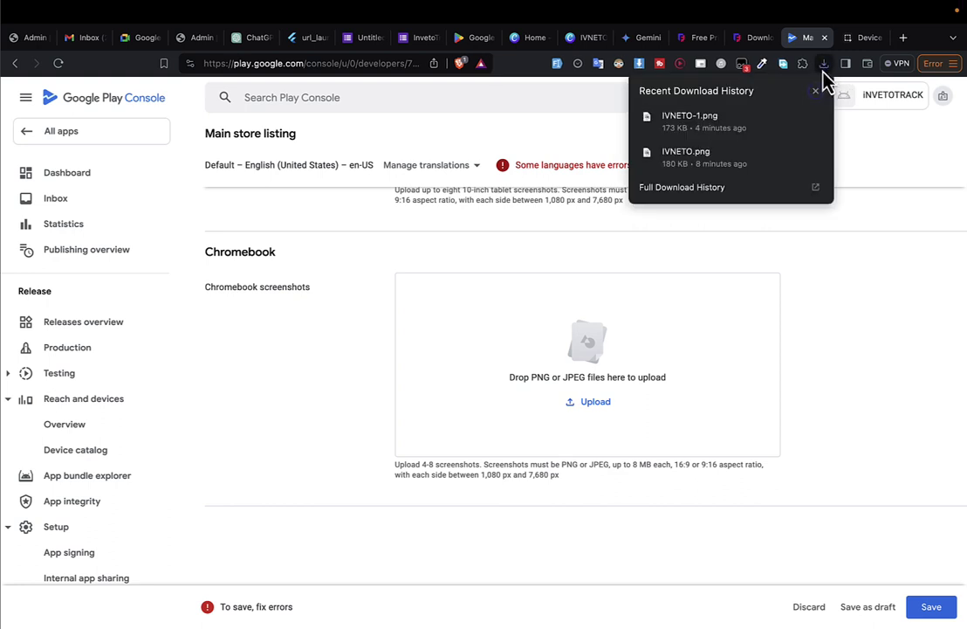
{"action": "left_click_drag", "start_coordinate": [745, 123], "coordinate": [599, 315]}
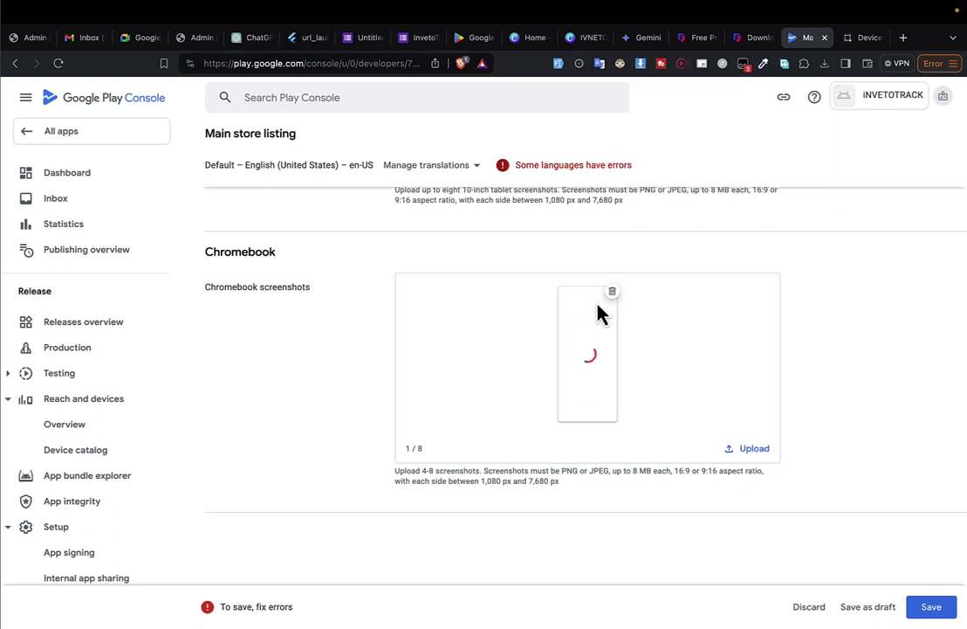
{"action": "left_click", "coordinate": [825, 65]}
{"action": "left_click_drag", "start_coordinate": [735, 155], "coordinate": [638, 329]}
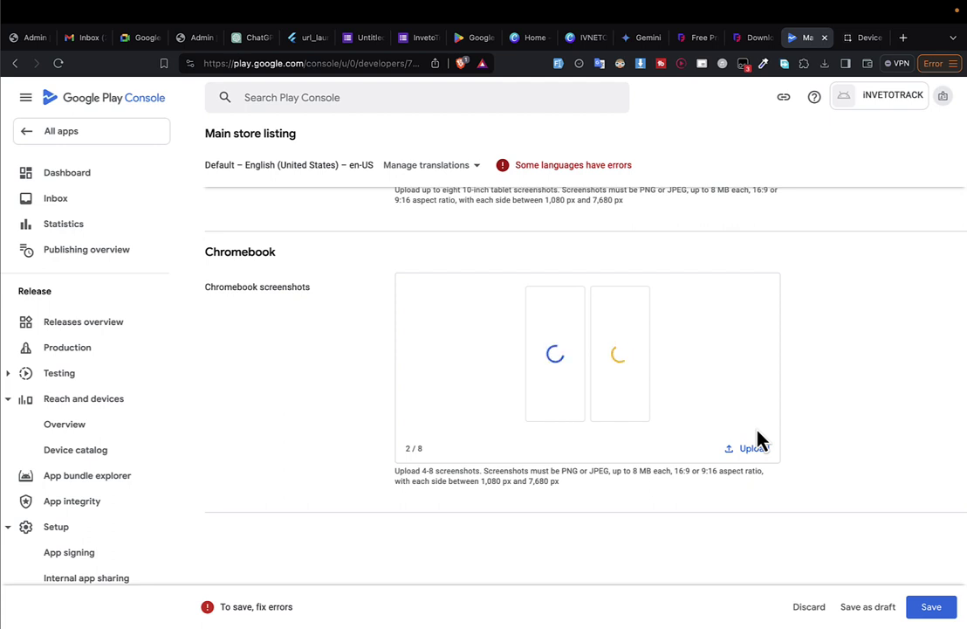
{"action": "scroll", "coordinate": [760, 439], "scroll_direction": "down", "scroll_amount": 1}
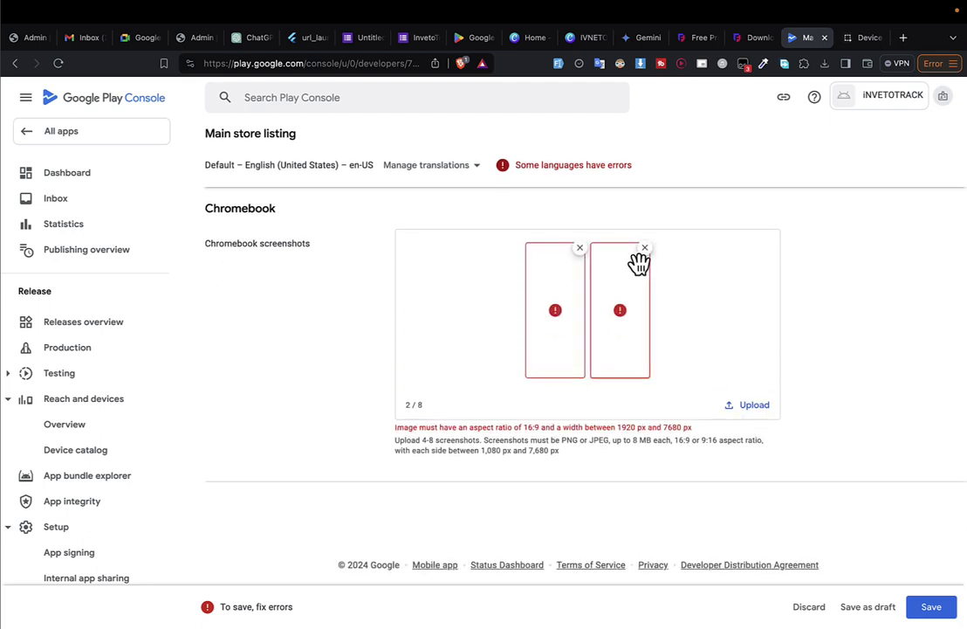
{"action": "left_click", "coordinate": [644, 249]}
{"action": "left_click", "coordinate": [613, 249]}
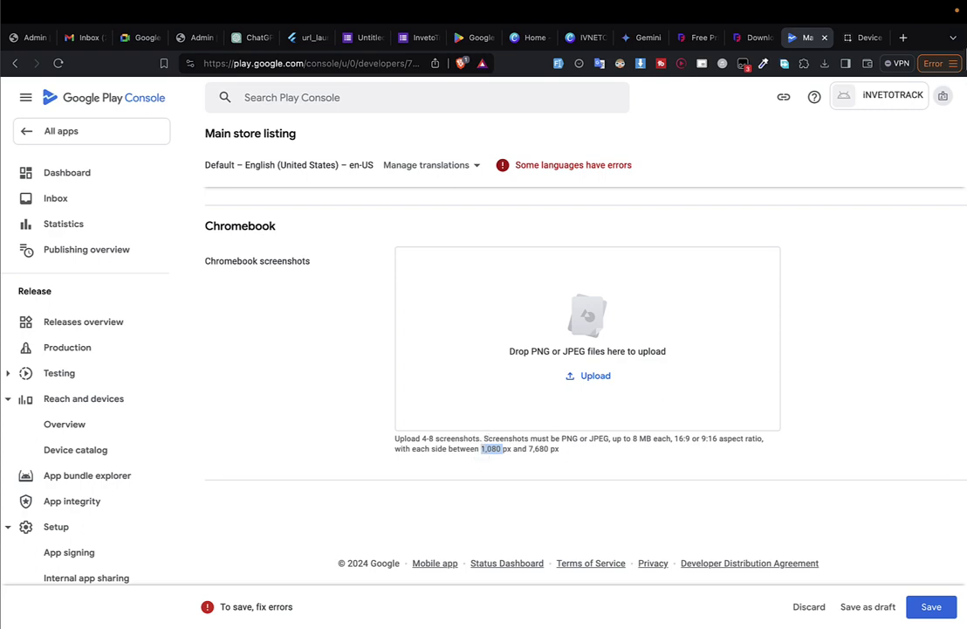
{"action": "left_click", "coordinate": [583, 38]}
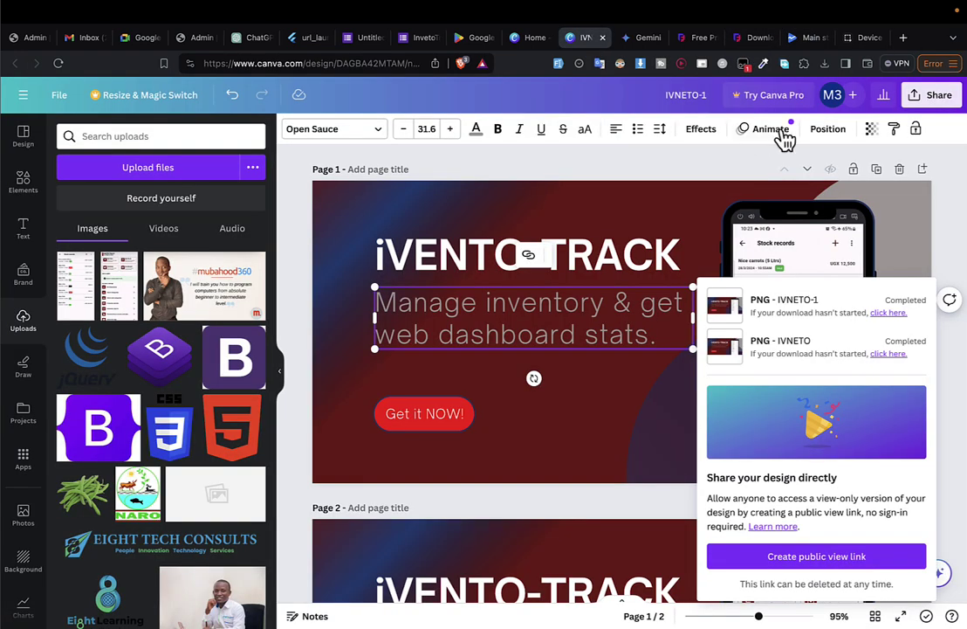
On Canva's home page, change the custom design width from 1024 to 1080.
{"action": "left_click", "coordinate": [528, 37]}
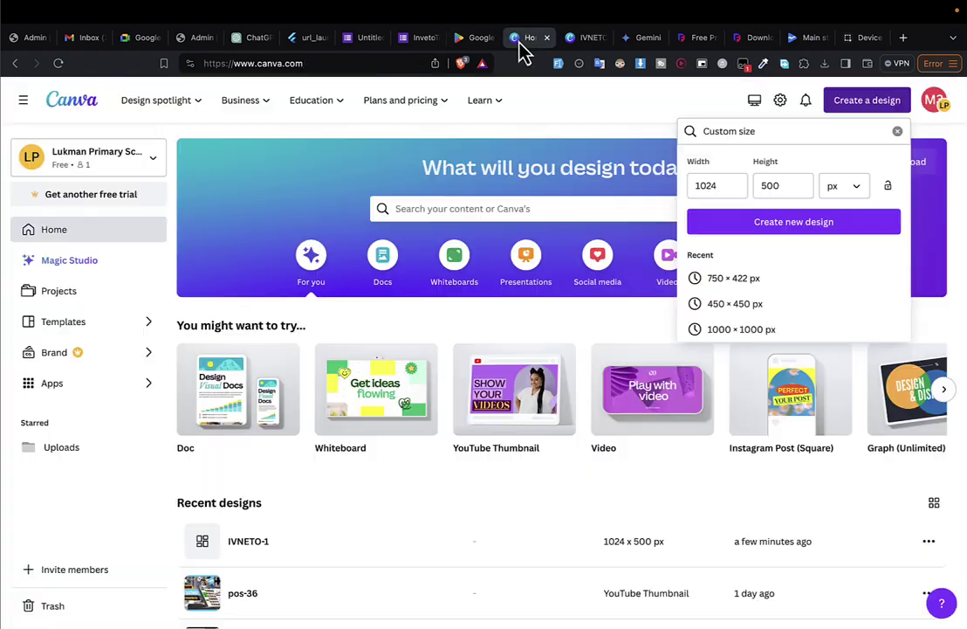
{"action": "left_click", "coordinate": [701, 183]}
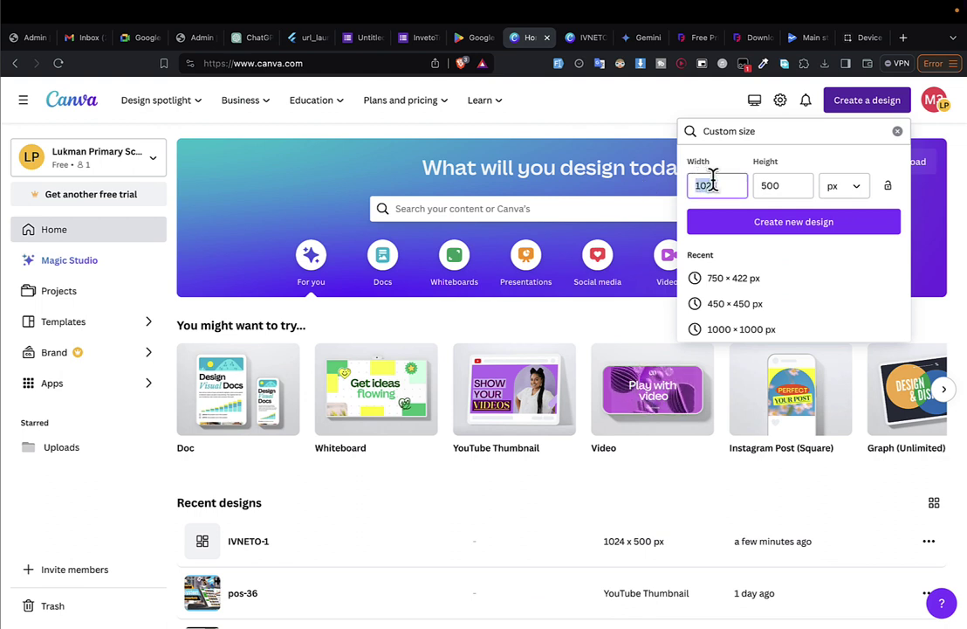
{"action": "key", "text": "ctrl+f"}
{"action": "type", "text": "1,080"}
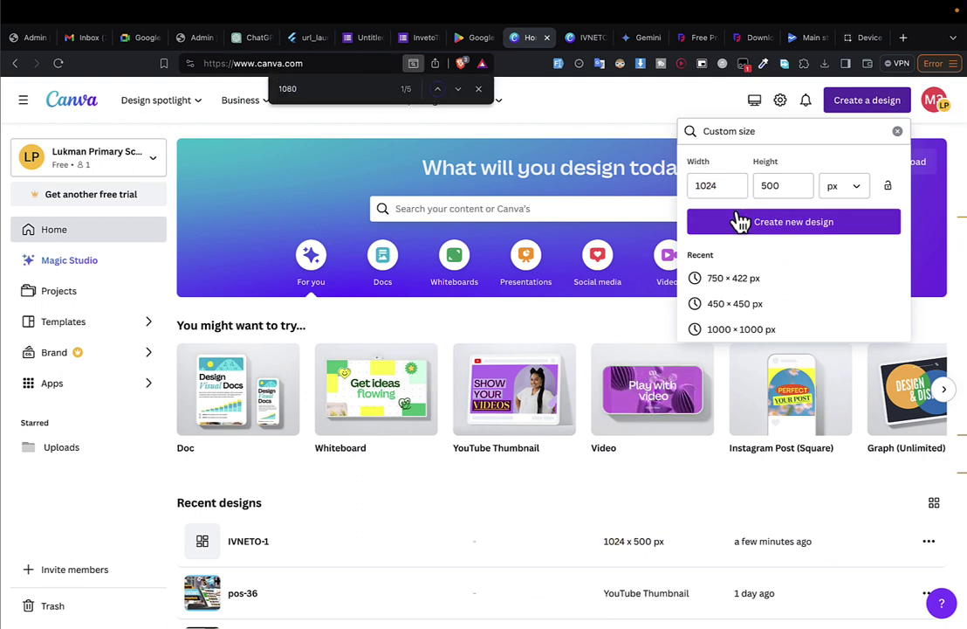
{"action": "left_click", "coordinate": [726, 184]}
{"action": "key", "text": "BackSpace"}
{"action": "key", "text": "BackSpace"}
{"action": "type", "text": "80"}
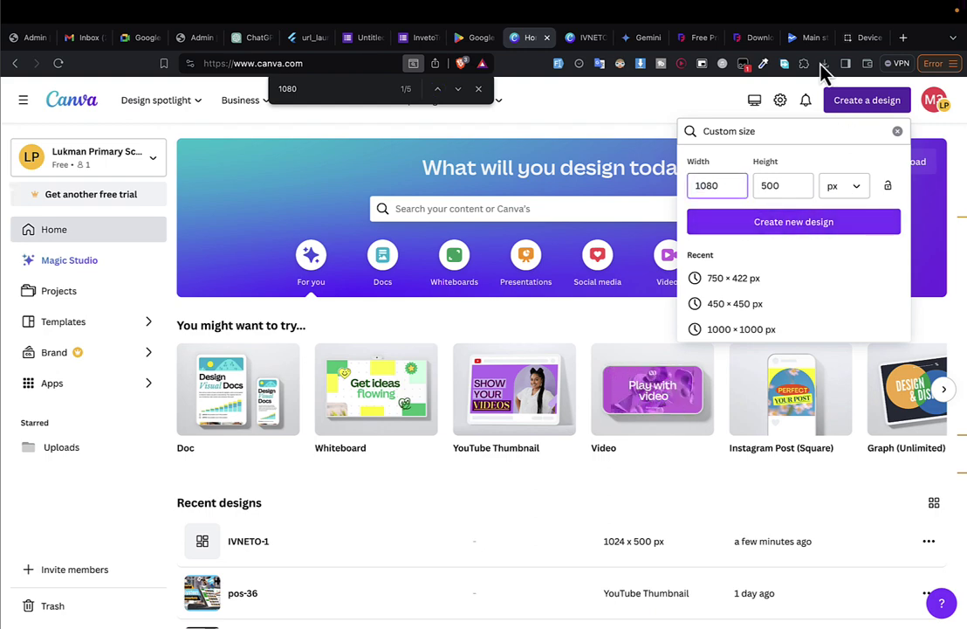
Set the custom height to 7680 and create the new 1080 × 7680 px design.
{"action": "left_click", "coordinate": [808, 34]}
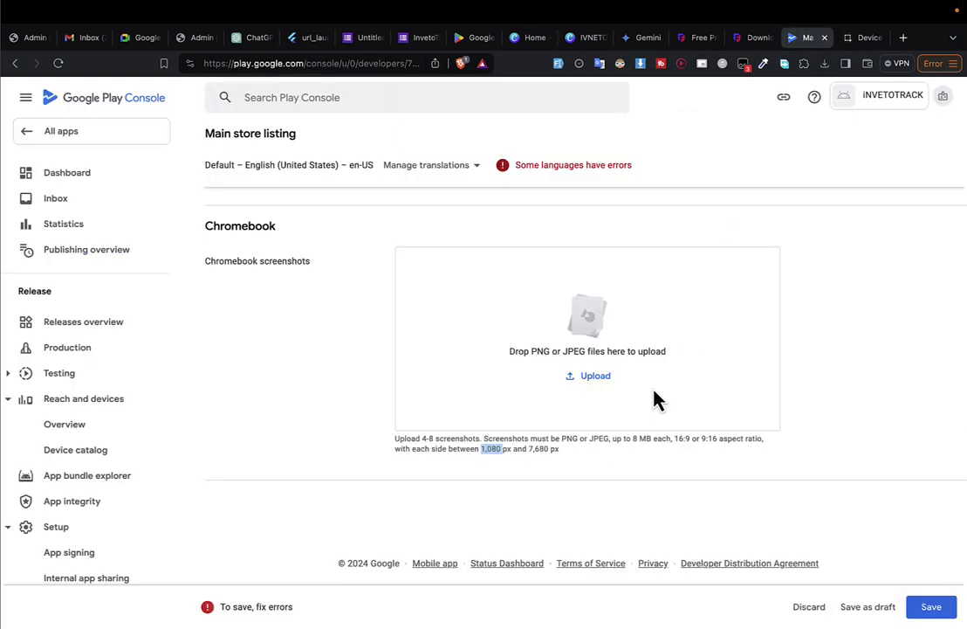
{"action": "left_click", "coordinate": [460, 40]}
{"action": "left_click", "coordinate": [525, 38]}
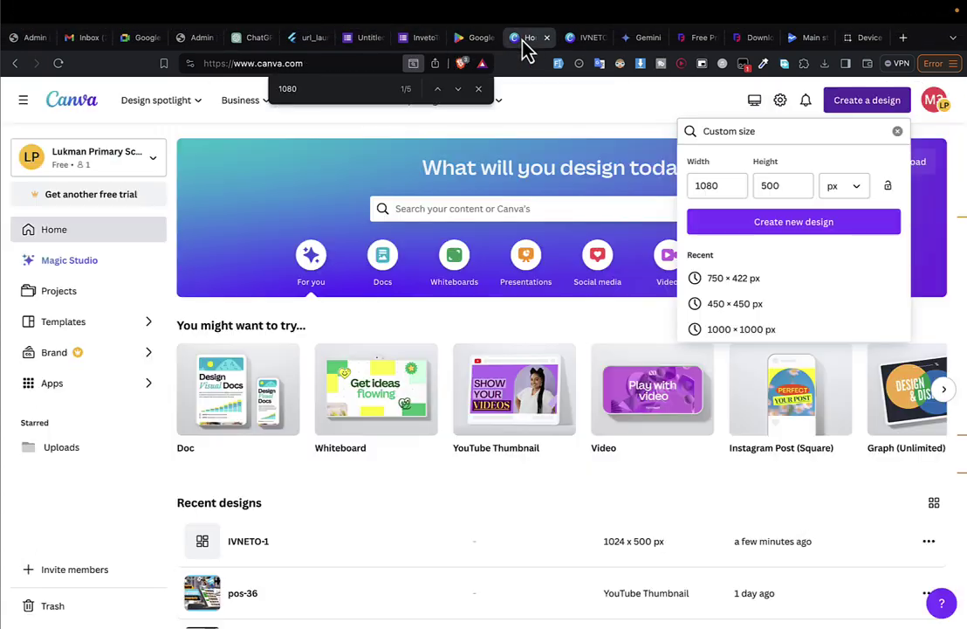
{"action": "left_click", "coordinate": [773, 190]}
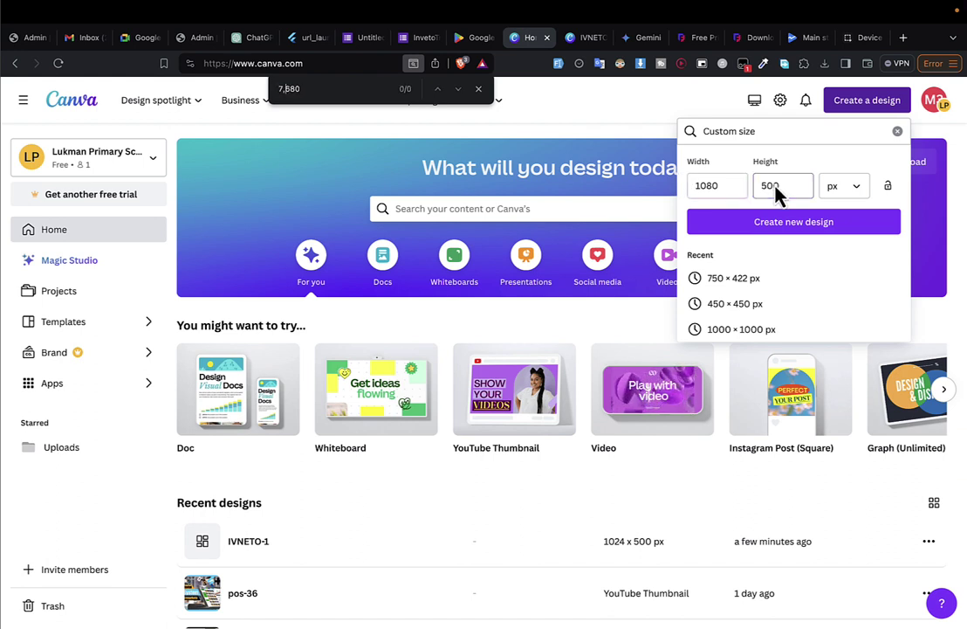
{"action": "double_click", "coordinate": [770, 183]}
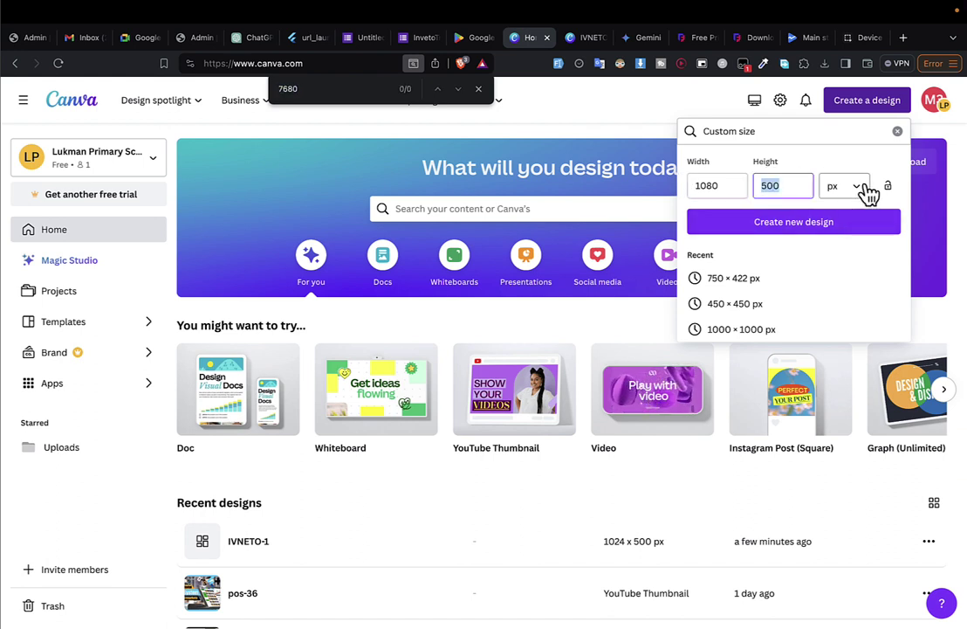
{"action": "type", "text": "7680"}
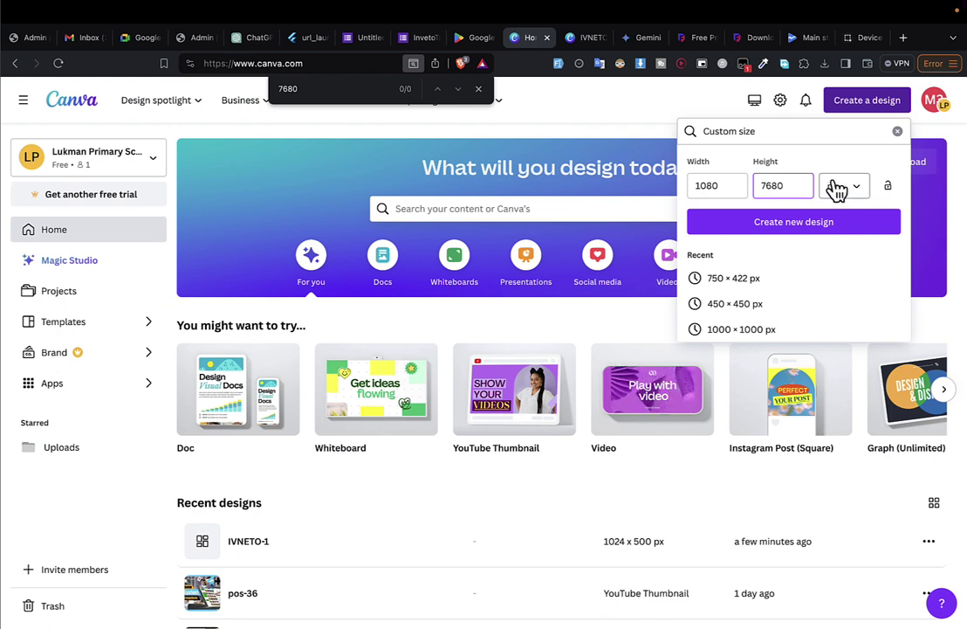
{"action": "left_click", "coordinate": [777, 229]}
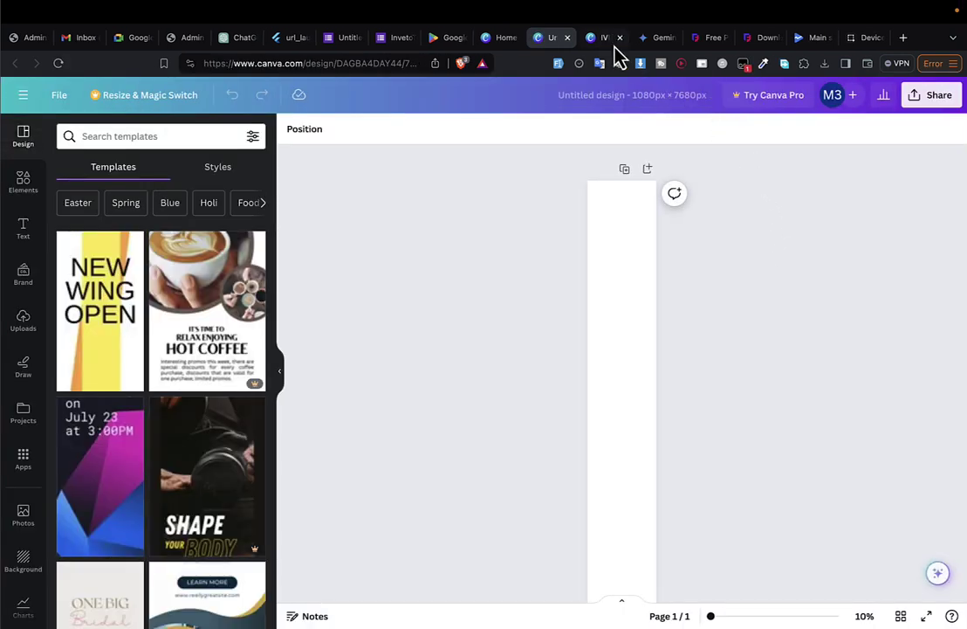
{"action": "left_click", "coordinate": [605, 38]}
{"action": "left_click", "coordinate": [803, 40]}
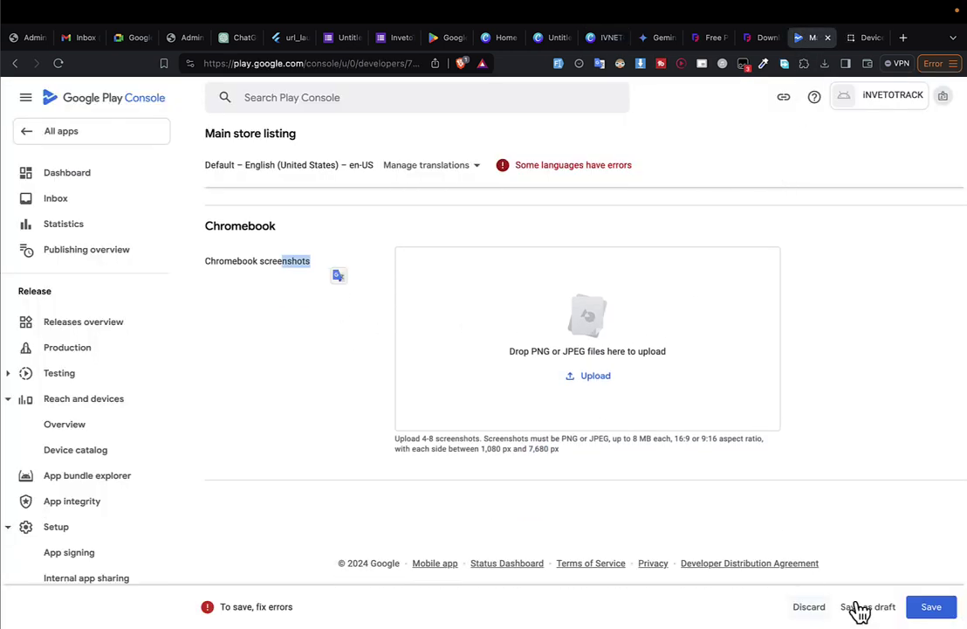
Save the main store listing changes and review the page.
{"action": "left_click", "coordinate": [931, 606]}
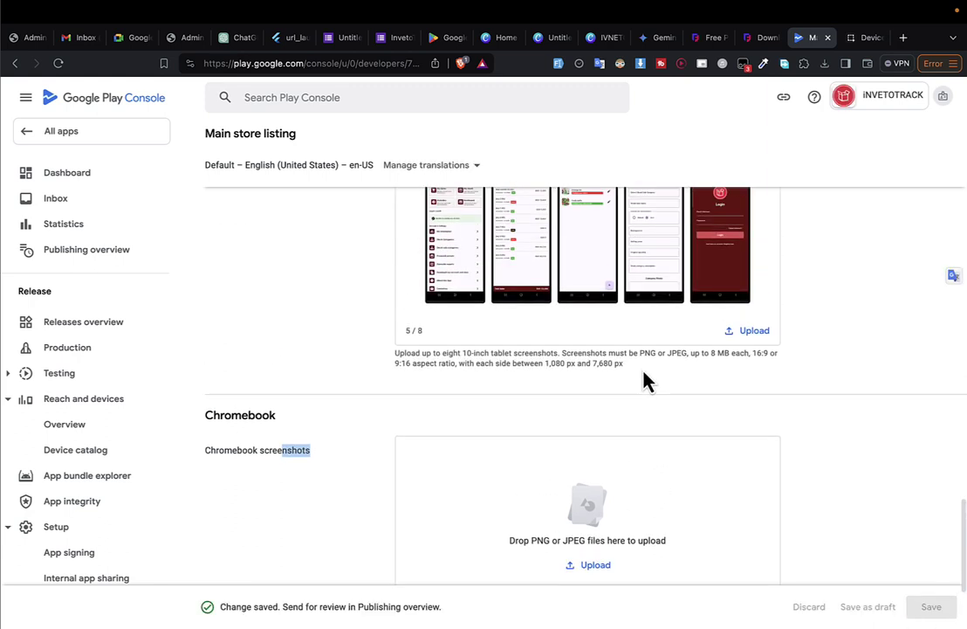
{"action": "scroll", "coordinate": [646, 380], "scroll_direction": "down", "scroll_amount": 3}
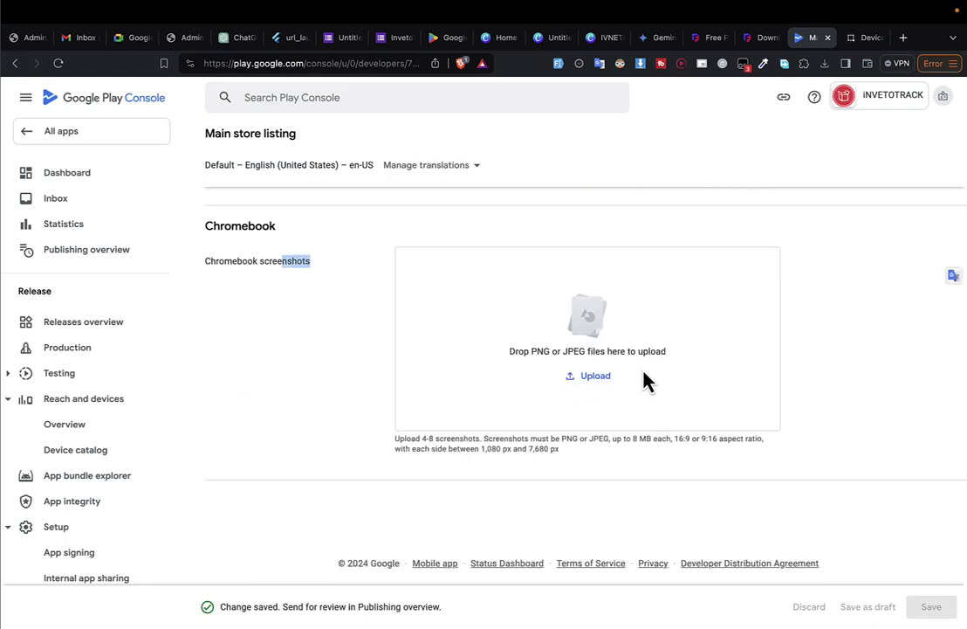
{"action": "scroll", "coordinate": [646, 380], "scroll_direction": "up", "scroll_amount": 4}
{"action": "scroll", "coordinate": [646, 380], "scroll_direction": "down", "scroll_amount": 5}
{"action": "scroll", "coordinate": [646, 379], "scroll_direction": "up", "scroll_amount": 15}
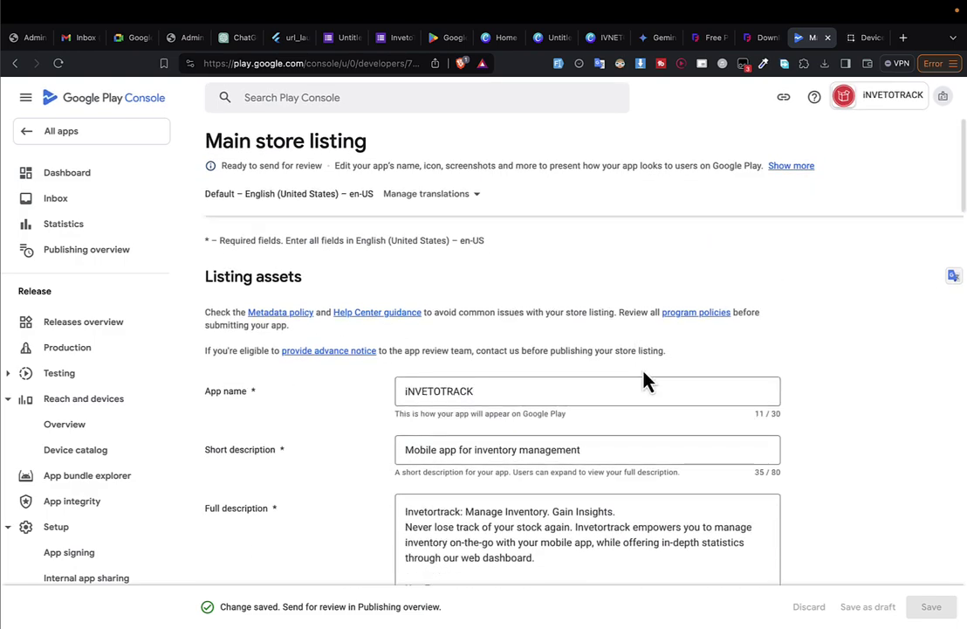
{"action": "scroll", "coordinate": [646, 380], "scroll_direction": "down", "scroll_amount": 5}
{"action": "scroll", "coordinate": [644, 382], "scroll_direction": "up", "scroll_amount": 6}
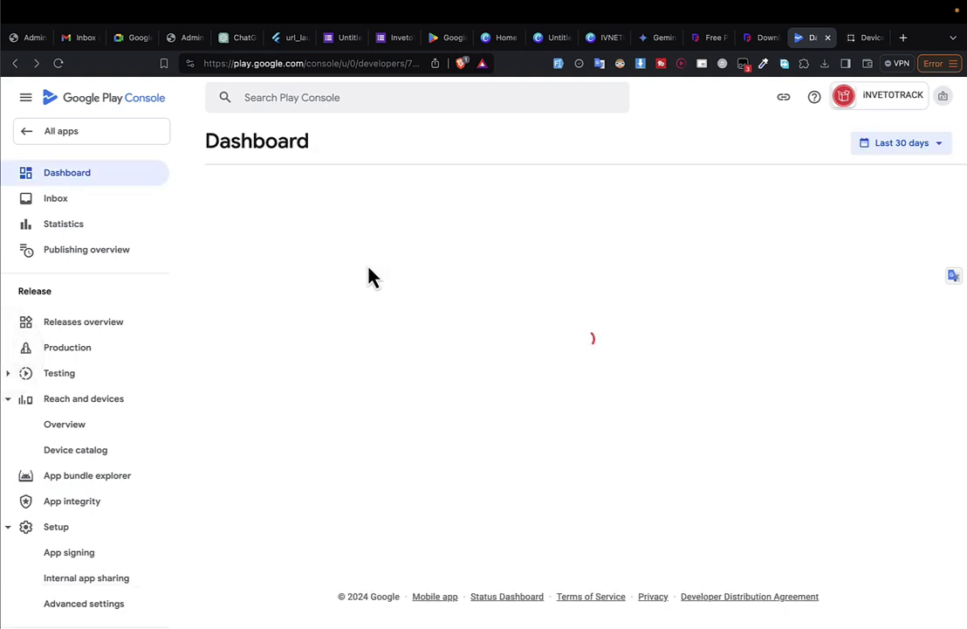
{"action": "scroll", "coordinate": [368, 276], "scroll_direction": "down", "scroll_amount": 2}
{"action": "scroll", "coordinate": [369, 276], "scroll_direction": "down", "scroll_amount": 4}
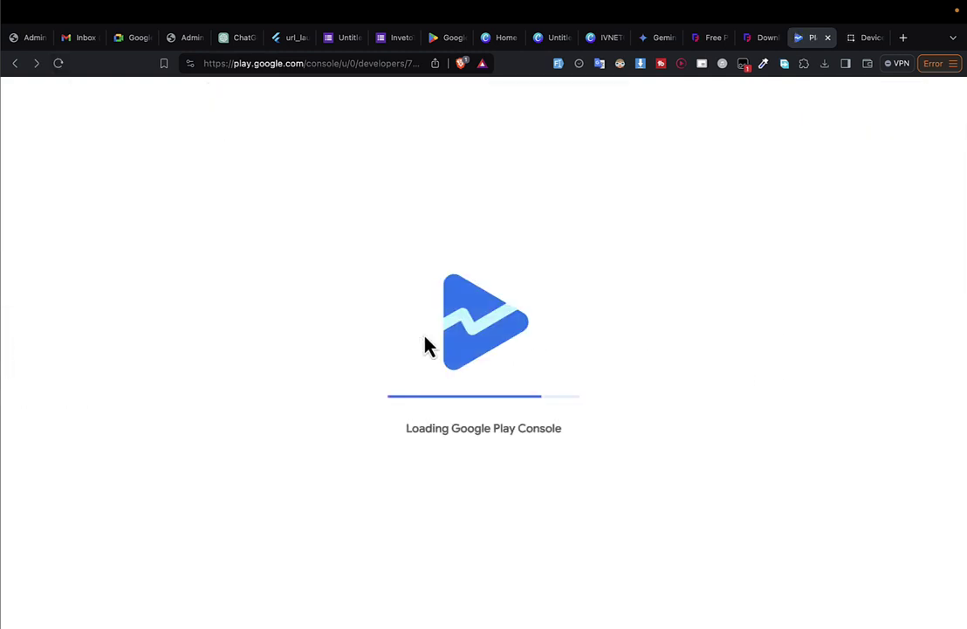
{"action": "scroll", "coordinate": [426, 346], "scroll_direction": "down", "scroll_amount": 10}
{"action": "scroll", "coordinate": [417, 328], "scroll_direction": "up", "scroll_amount": 1}
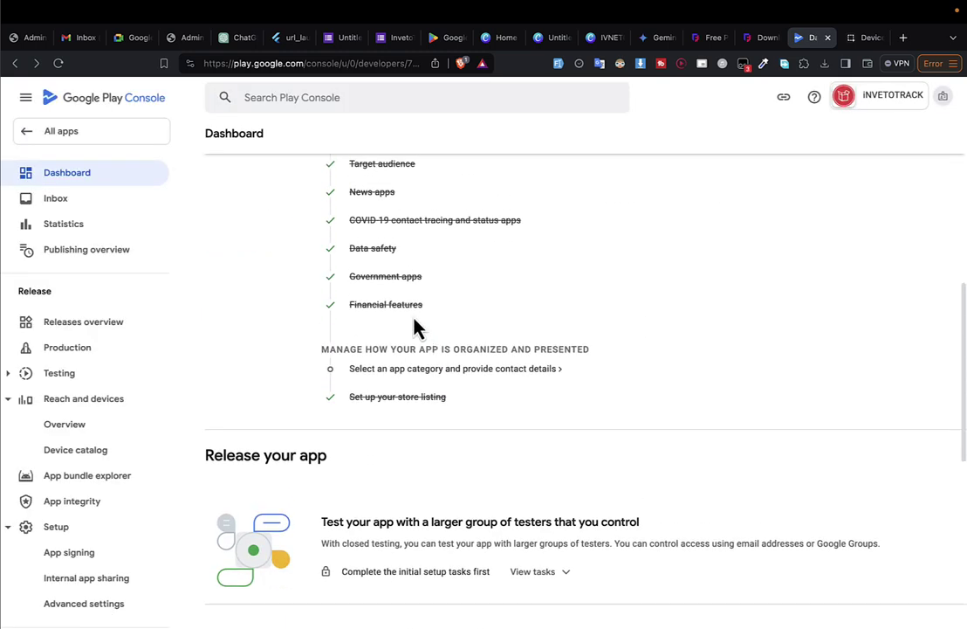
{"action": "scroll", "coordinate": [411, 367], "scroll_direction": "down", "scroll_amount": 2}
{"action": "scroll", "coordinate": [400, 410], "scroll_direction": "down", "scroll_amount": 5}
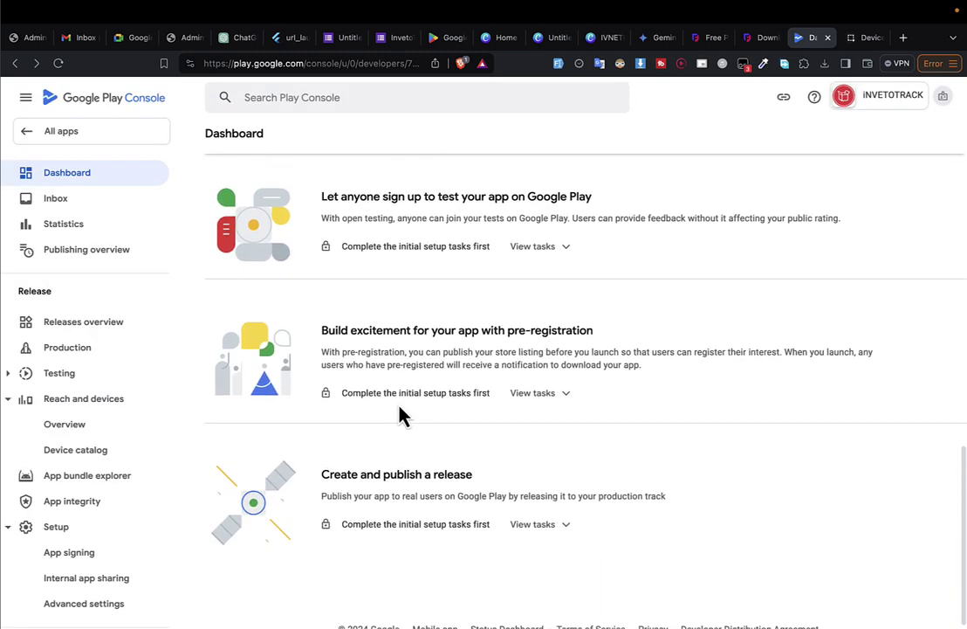
{"action": "scroll", "coordinate": [398, 403], "scroll_direction": "up", "scroll_amount": 1}
{"action": "scroll", "coordinate": [397, 402], "scroll_direction": "up", "scroll_amount": 4}
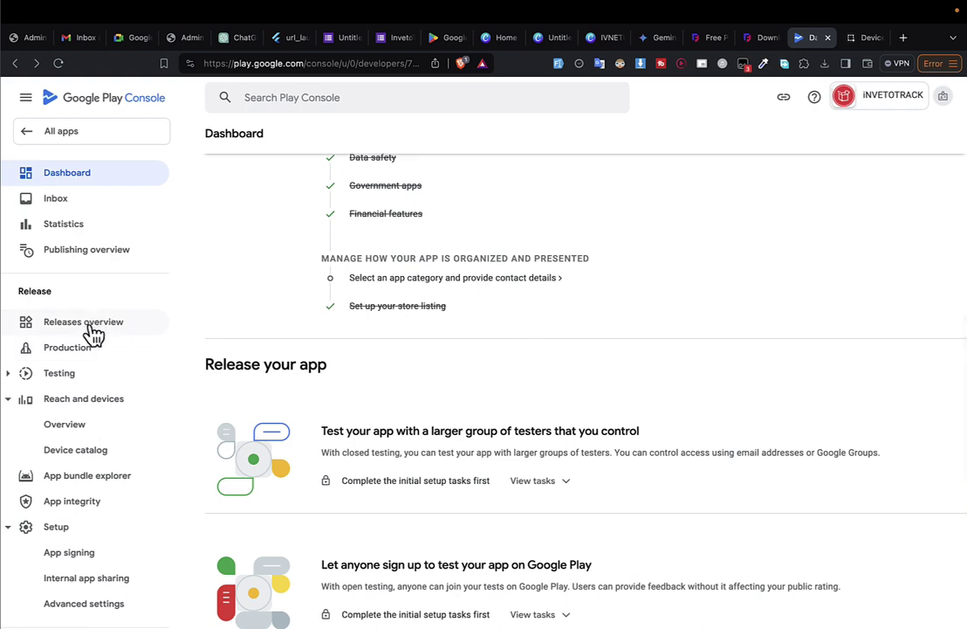
Open the Releases overview, then stop the app running on the Samsung phone.
{"action": "left_click", "coordinate": [96, 332]}
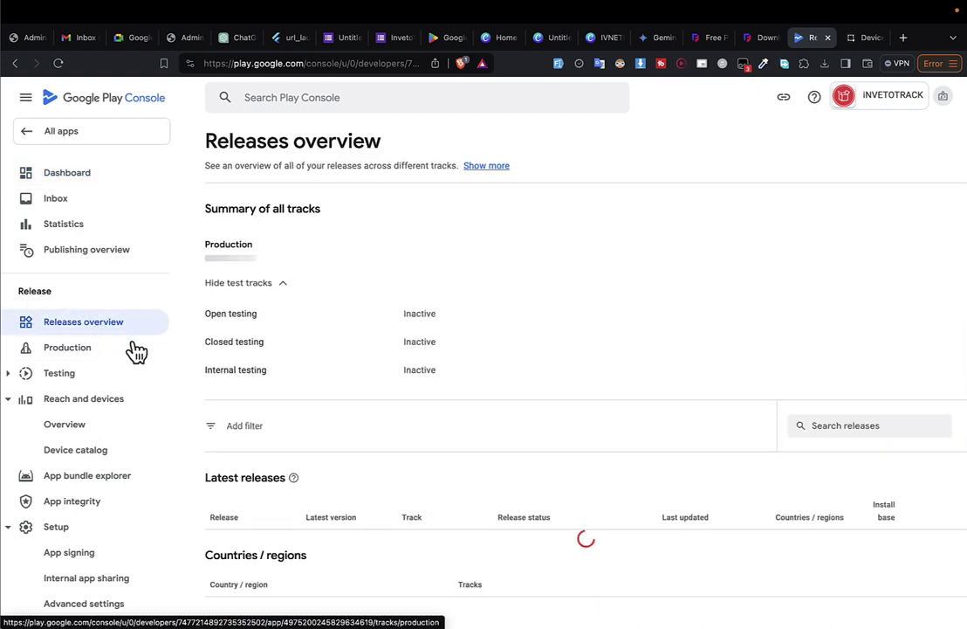
{"action": "scroll", "coordinate": [113, 384], "scroll_direction": "down", "scroll_amount": 8}
{"action": "key", "text": "ctrl+Right"}
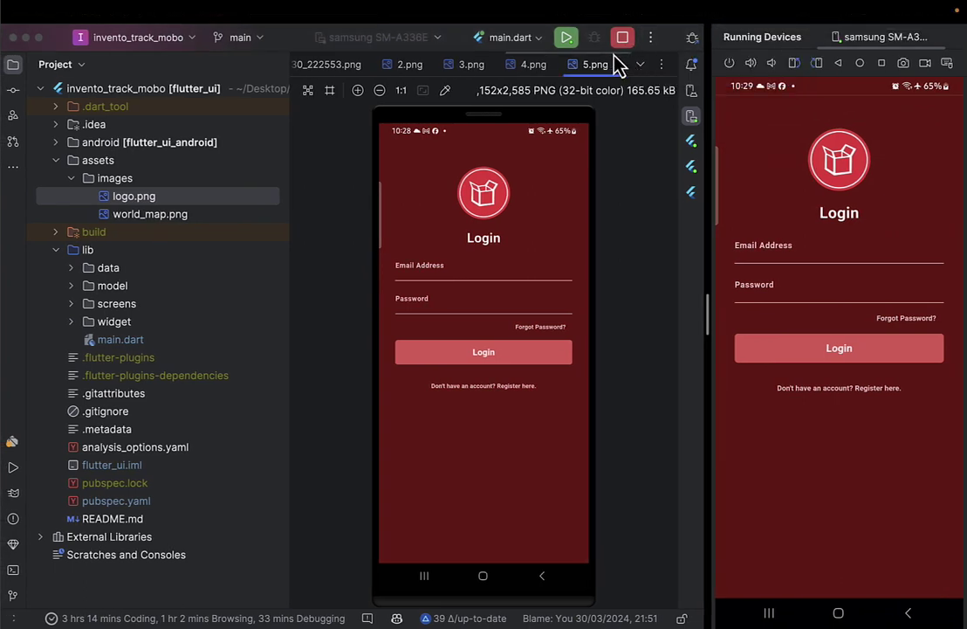
{"action": "left_click", "coordinate": [622, 40]}
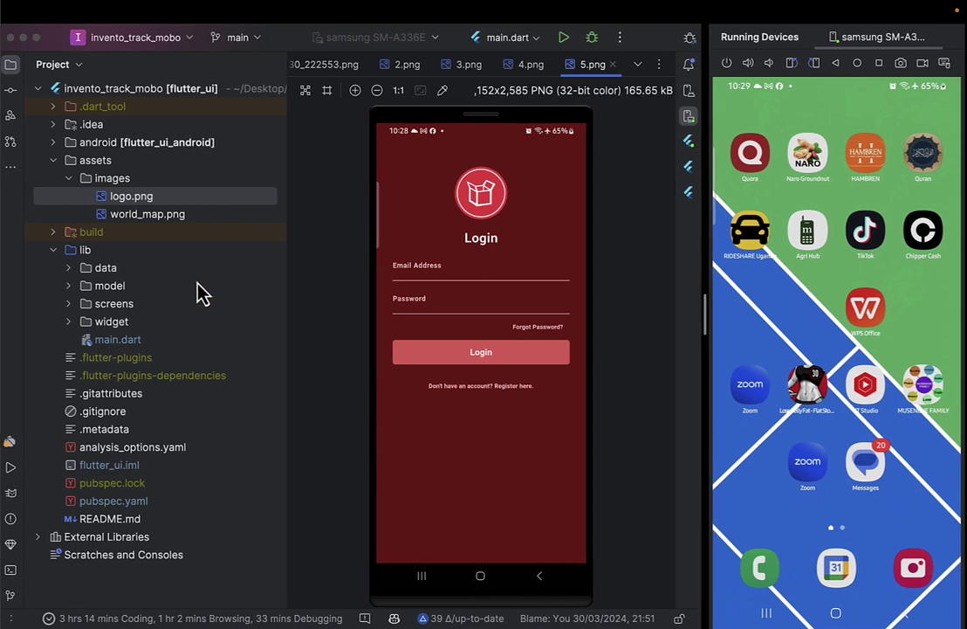
Return to the browser's Device Shots tab, trying and then clearing a 'packer' address-bar search.
{"action": "key", "text": "ctrl+Left"}
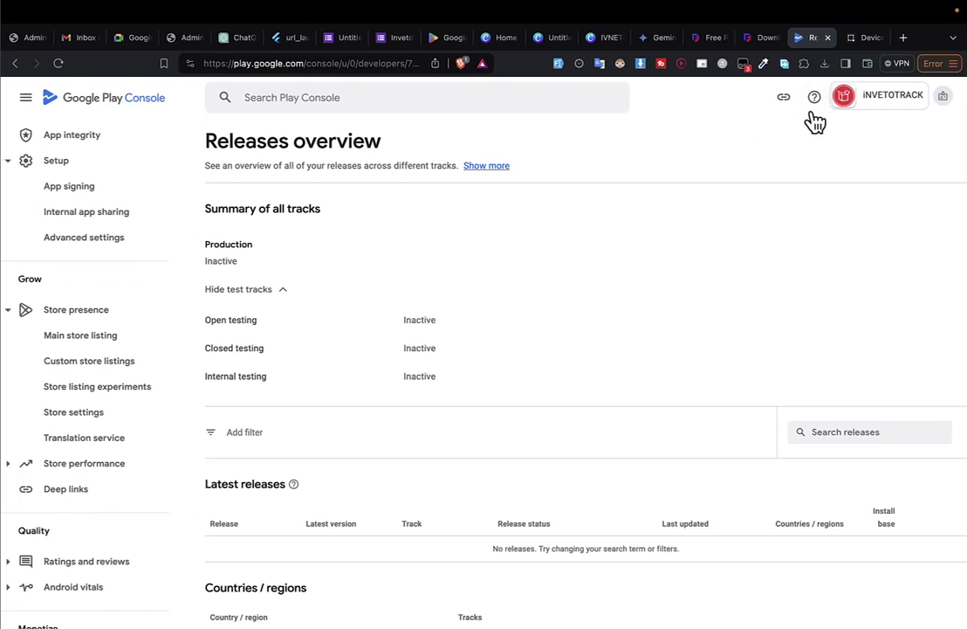
{"action": "left_click", "coordinate": [867, 38]}
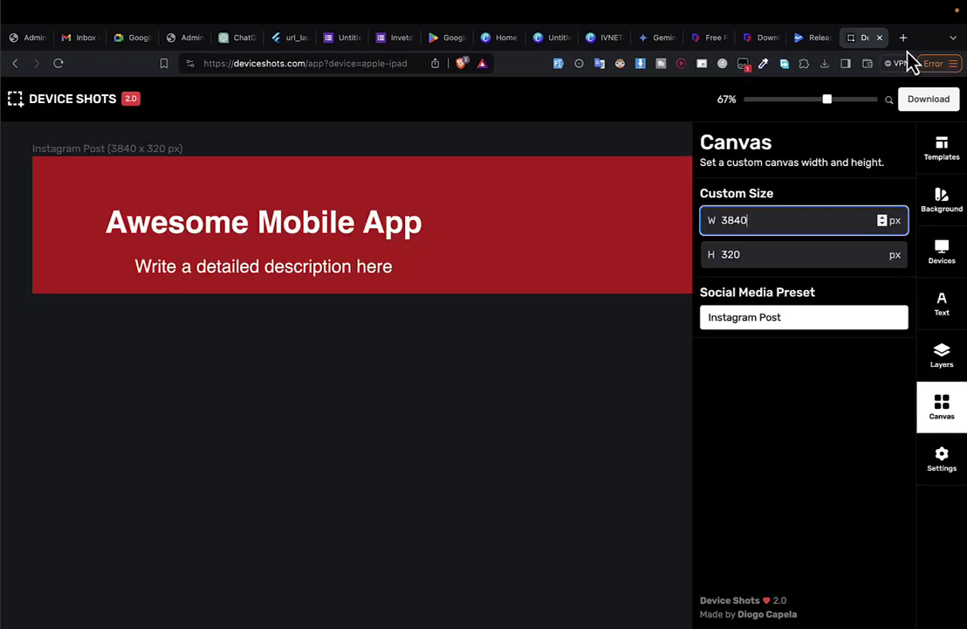
{"action": "left_click", "coordinate": [390, 66]}
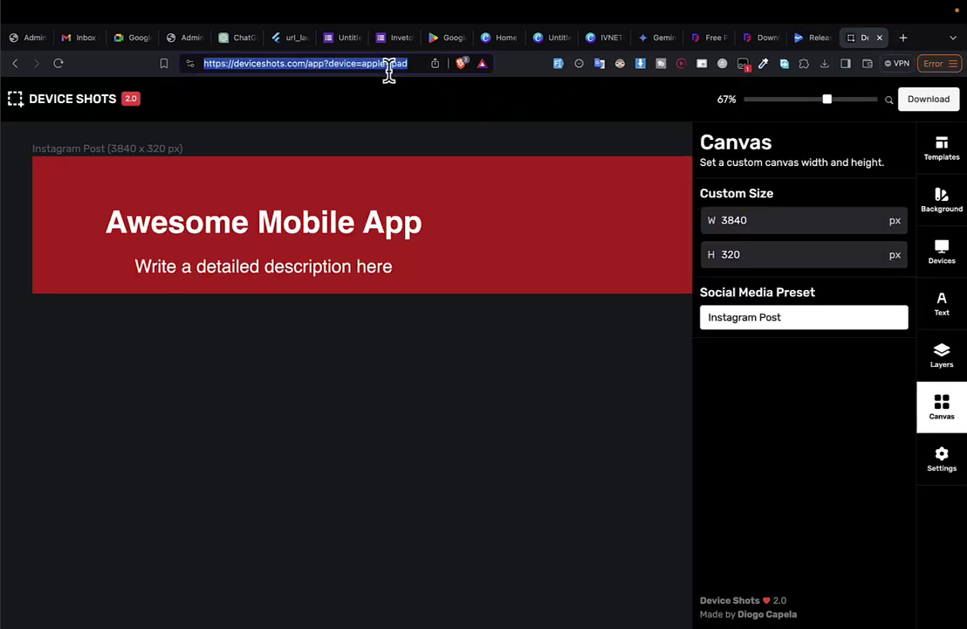
{"action": "key", "text": "BackSpace"}
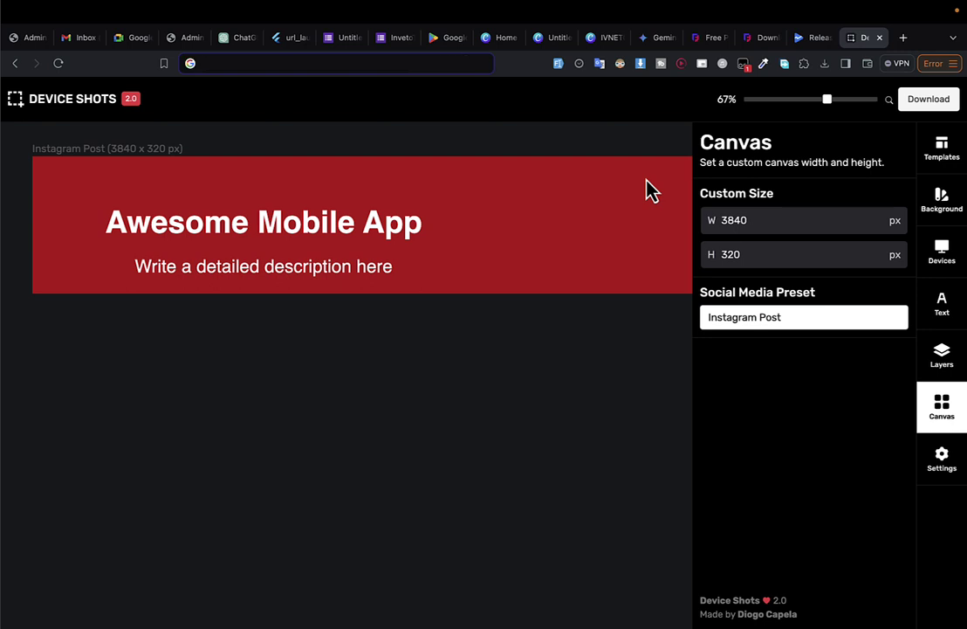
{"action": "type", "text": "pach"}
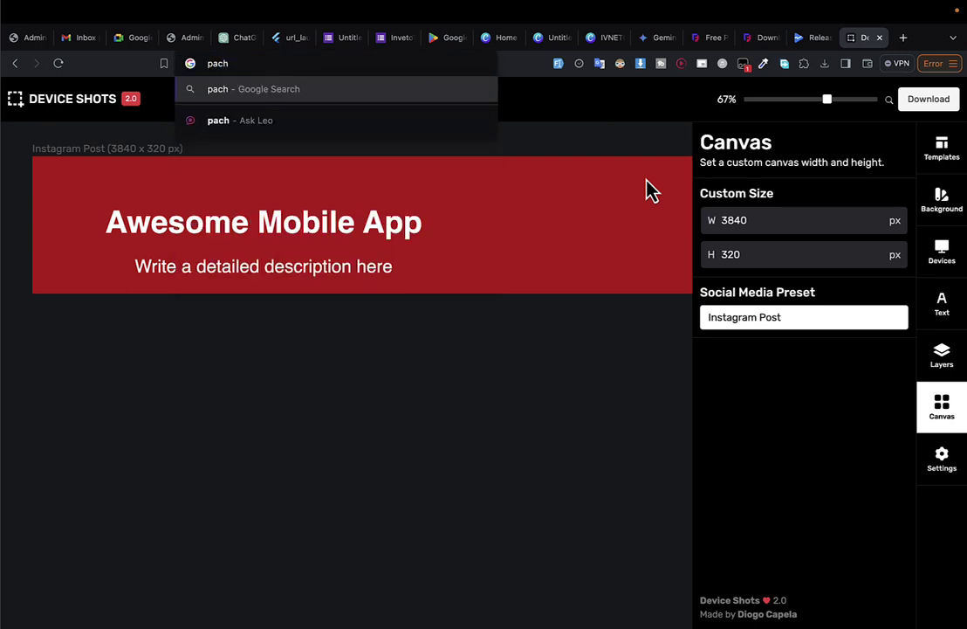
{"action": "key", "text": "BackSpace"}
{"action": "type", "text": "ker"}
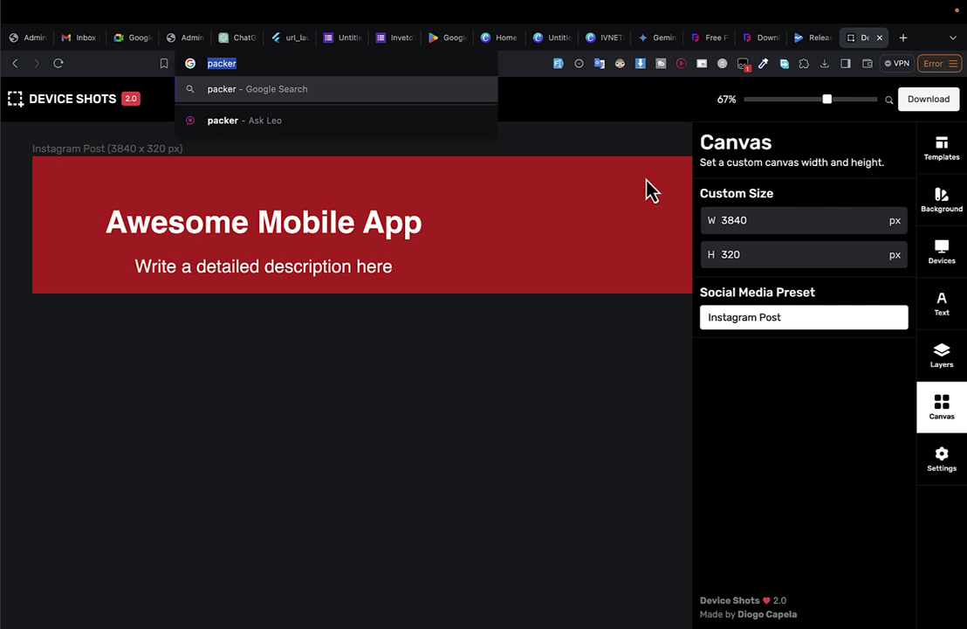
{"action": "key", "text": "BackSpace"}
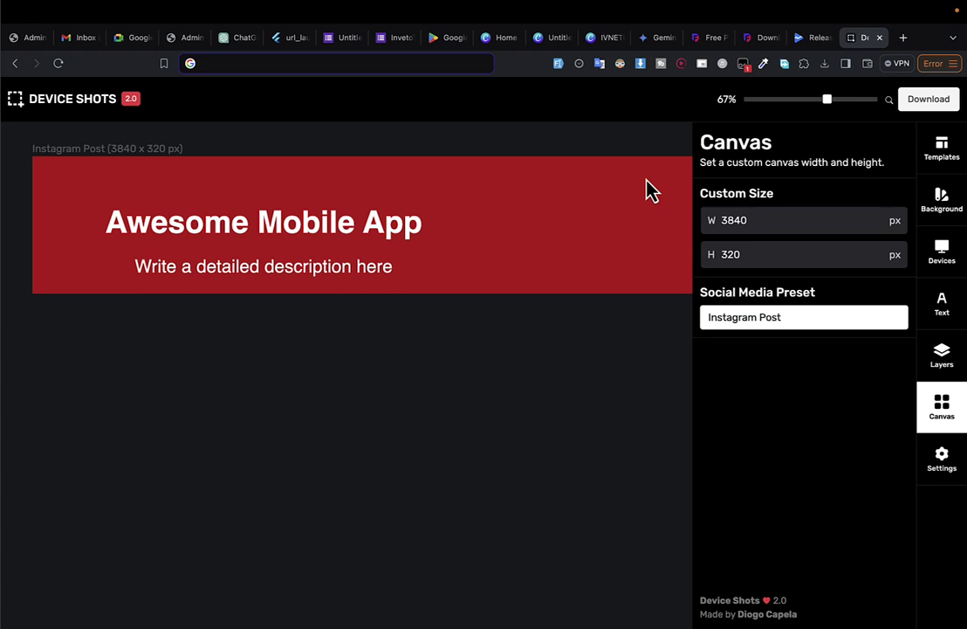
{"action": "mouse_move", "coordinate": [751, 10]}
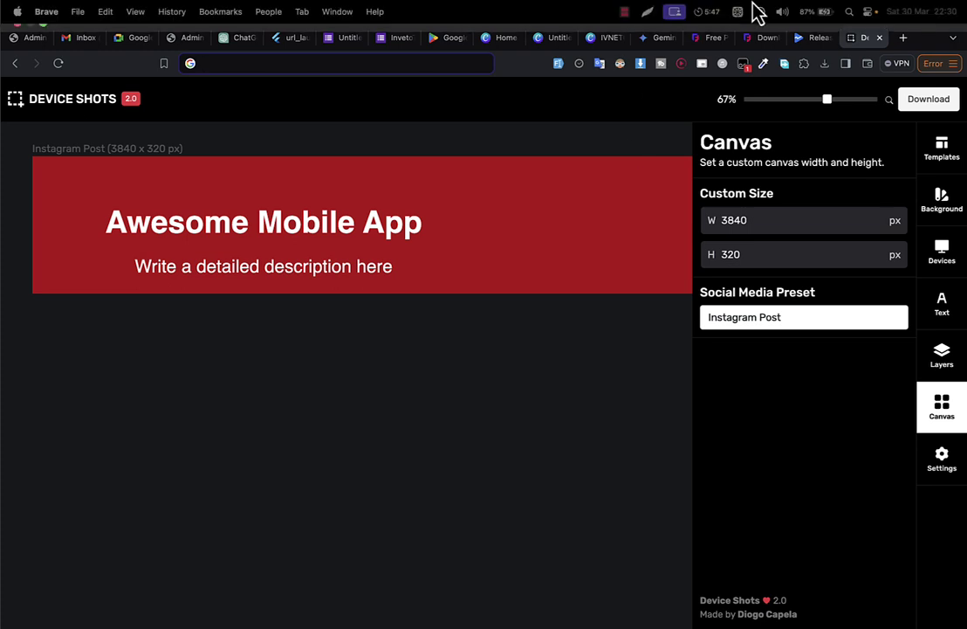
{"action": "left_click", "coordinate": [625, 11]}
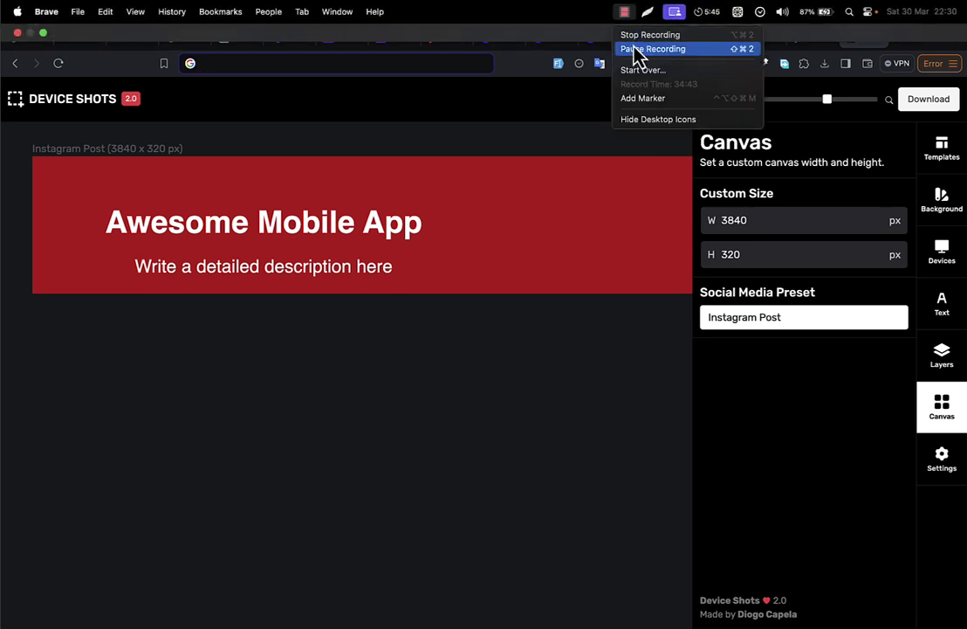
{"action": "left_click", "coordinate": [637, 54]}
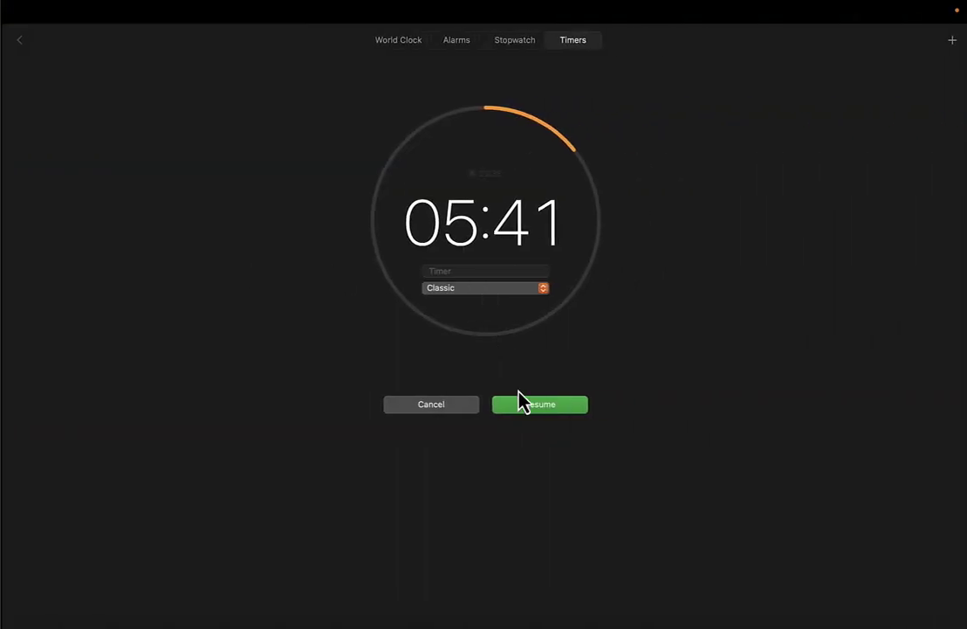
{"action": "left_click", "coordinate": [615, 409]}
{"action": "key", "text": "ctrl+Right"}
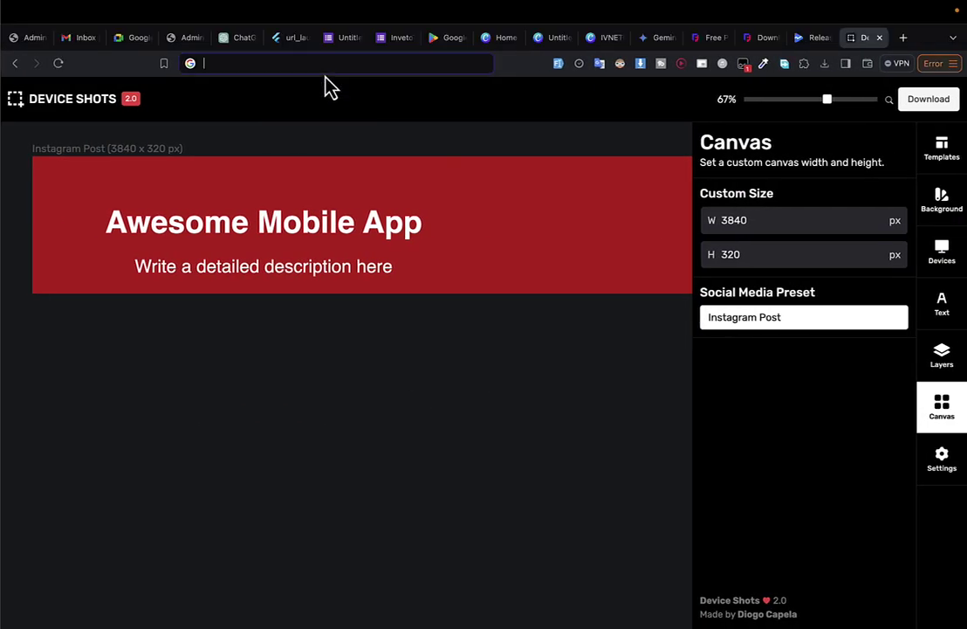
Search Google for 'flutter package change' and open the change_app_package_name page on pub.dev.
{"action": "type", "text": "fluter pacja"}
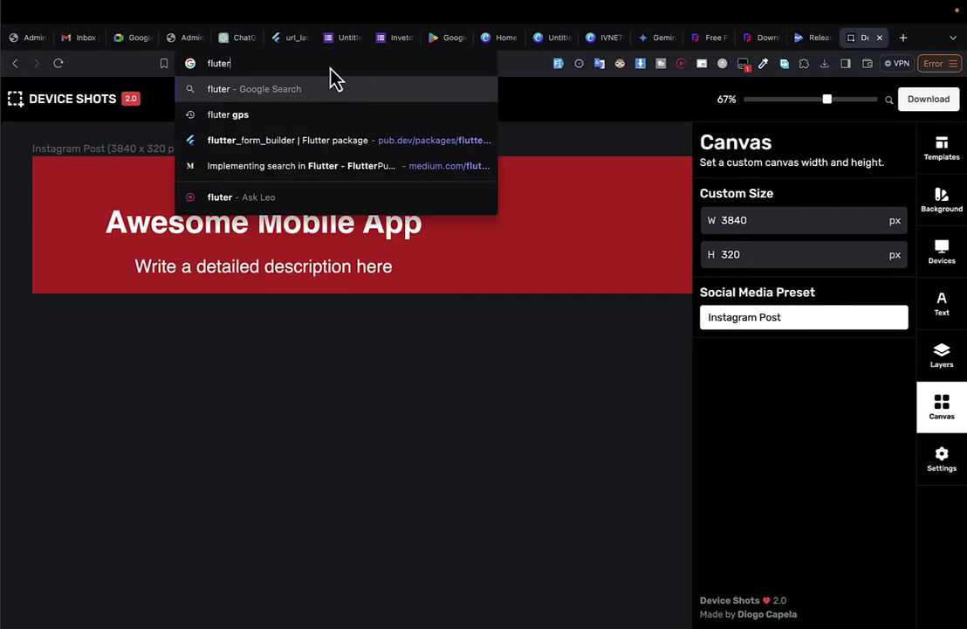
{"action": "key", "text": "BackSpace"}
{"action": "key", "text": "BackSpace"}
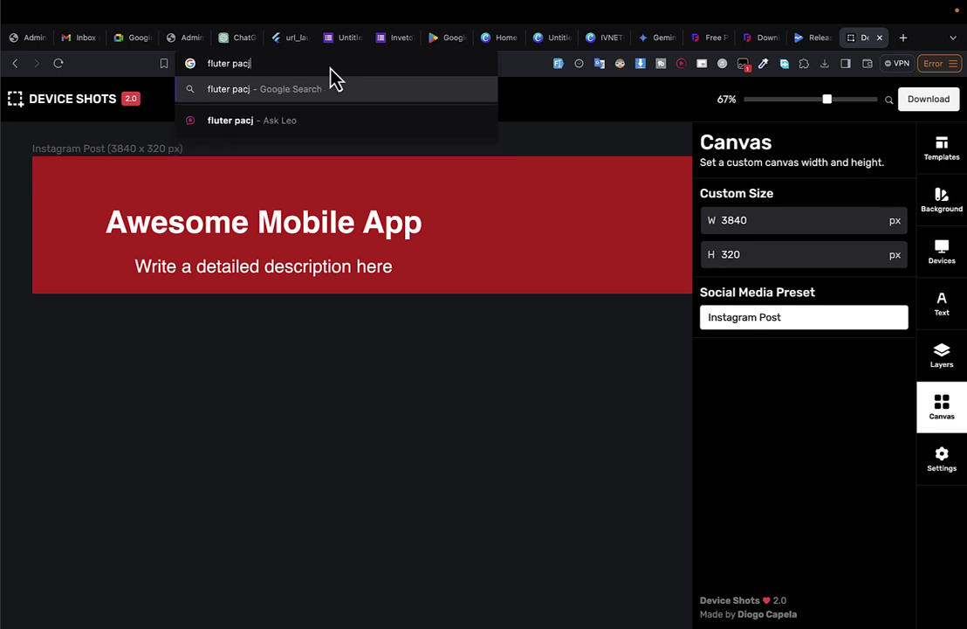
{"action": "type", "text": "kage"}
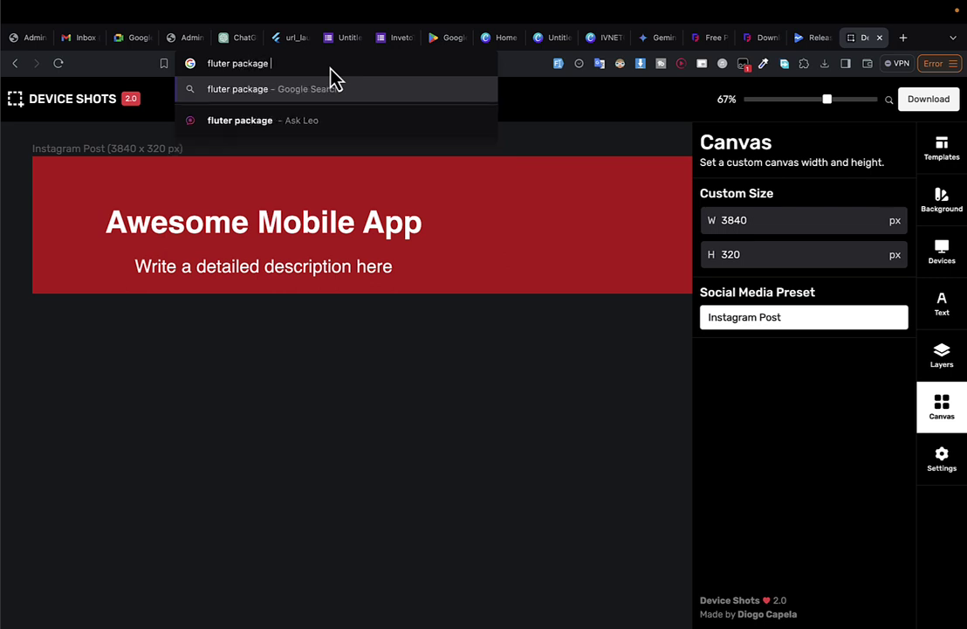
{"action": "type", "text": " change"}
{"action": "key", "text": "Return"}
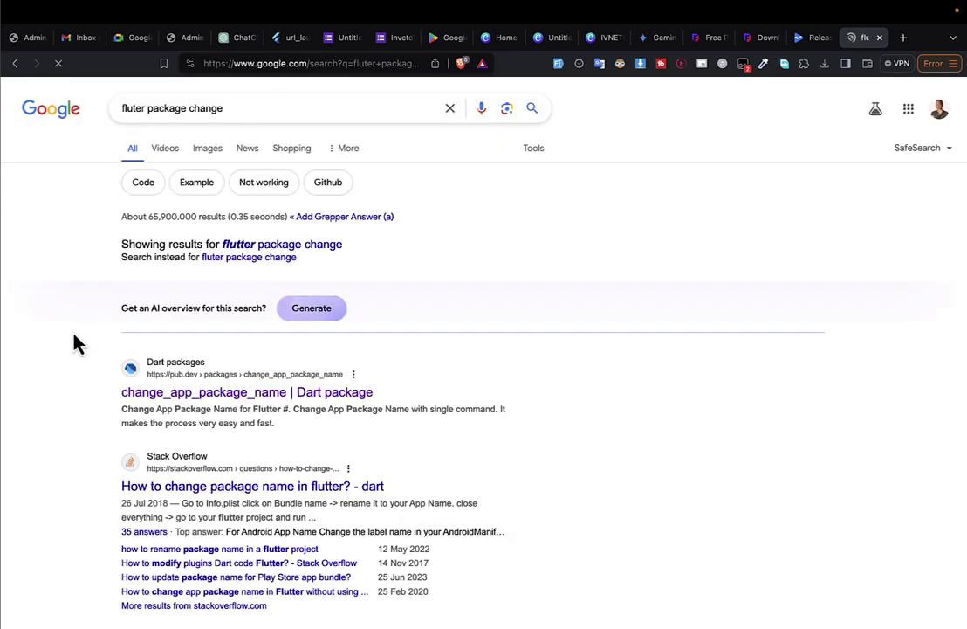
{"action": "left_click", "coordinate": [347, 400]}
Copy the package name and select the flutter pub add command from the Installing tab.
{"action": "left_click_drag", "start_coordinate": [194, 210], "coordinate": [17, 206]}
{"action": "left_click", "coordinate": [522, 208]}
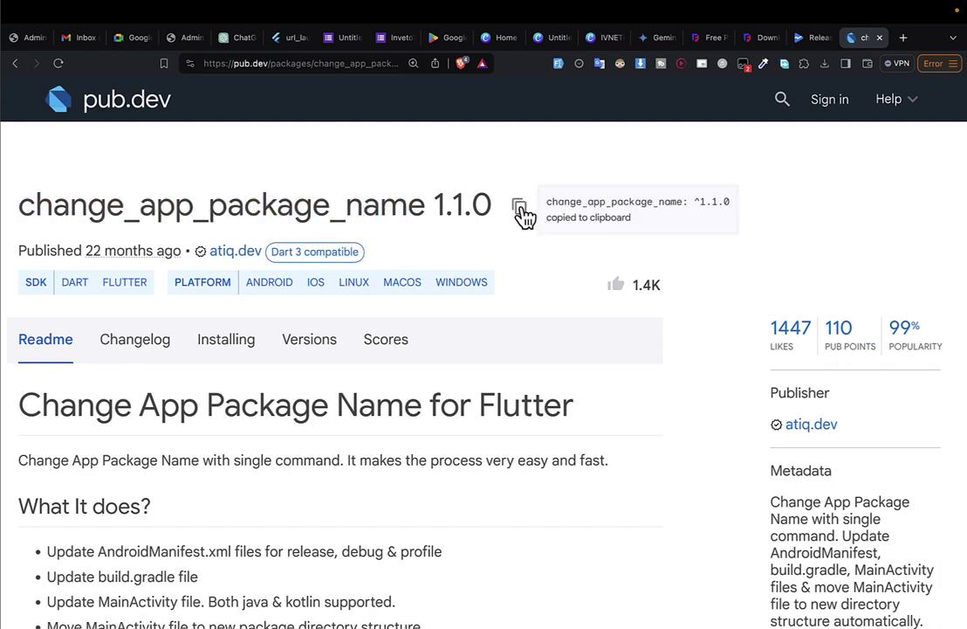
{"action": "left_click", "coordinate": [231, 347]}
{"action": "scroll", "coordinate": [382, 382], "scroll_direction": "down", "scroll_amount": 3}
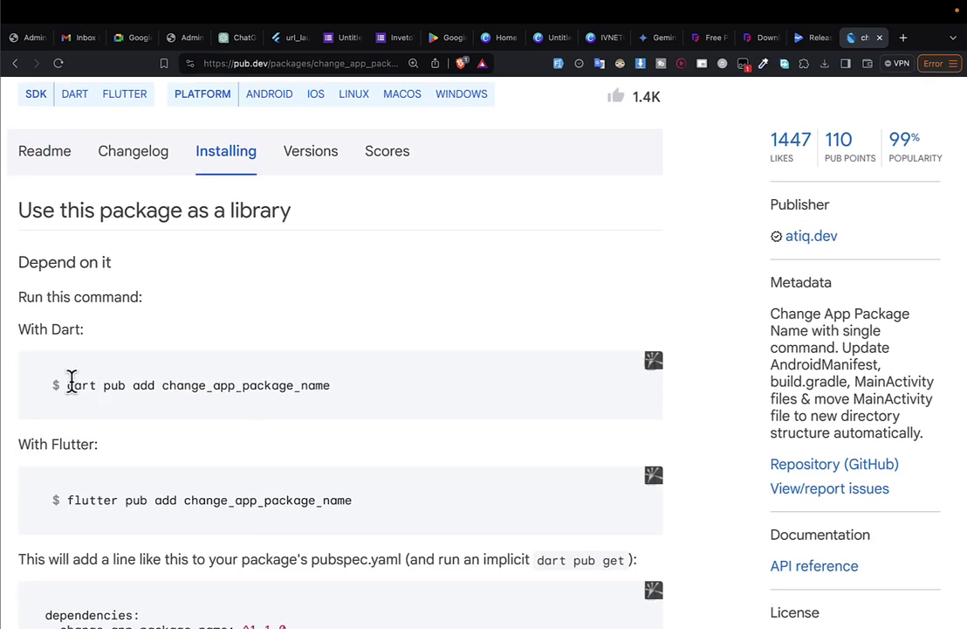
{"action": "left_click_drag", "start_coordinate": [67, 499], "coordinate": [411, 509]}
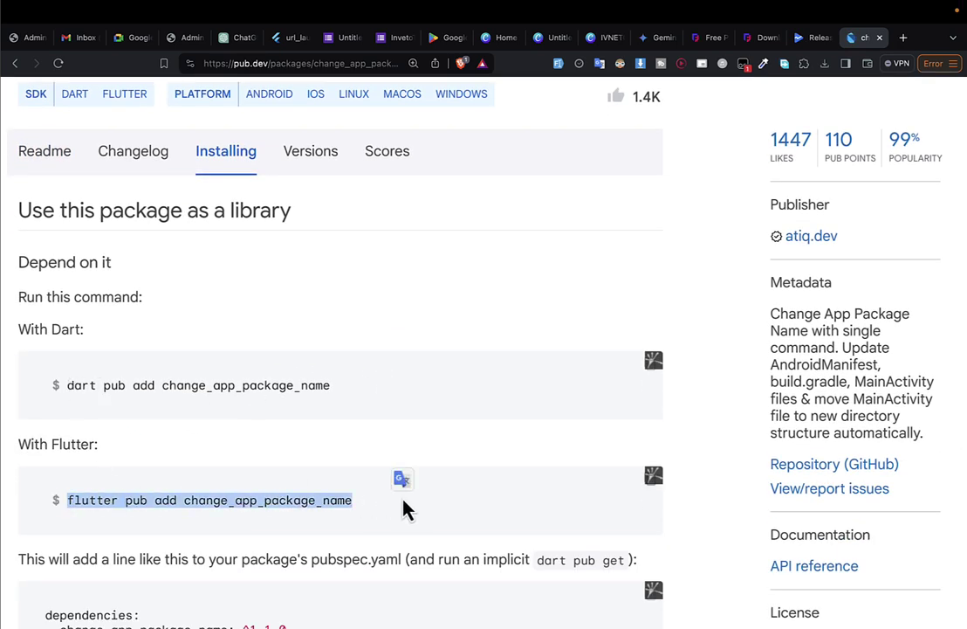
{"action": "key", "text": "super+Tab"}
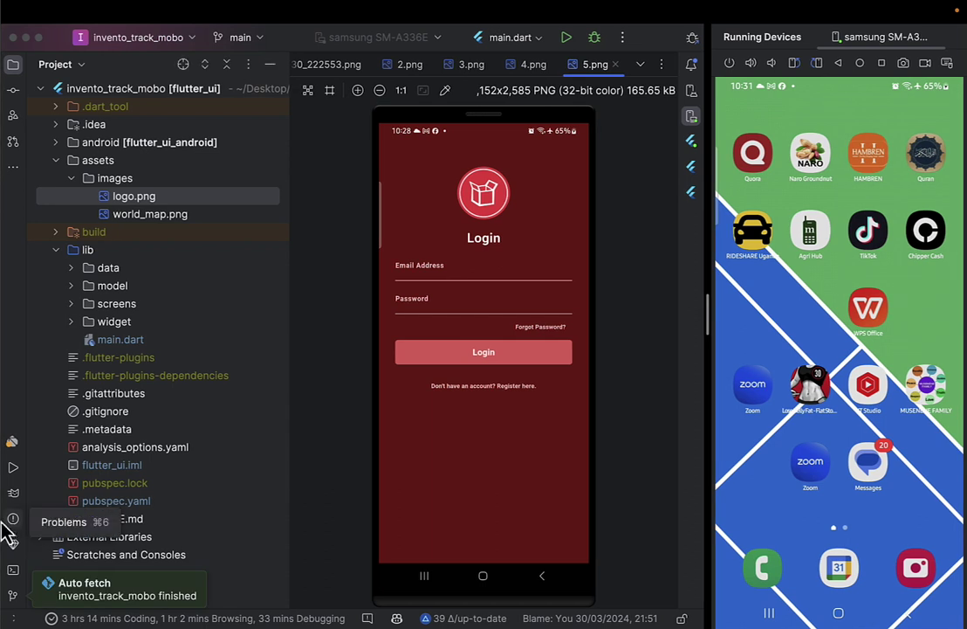
Run flutter pub add change_app_package_name in the Terminal and close the 5.png preview.
{"action": "left_click", "coordinate": [13, 570]}
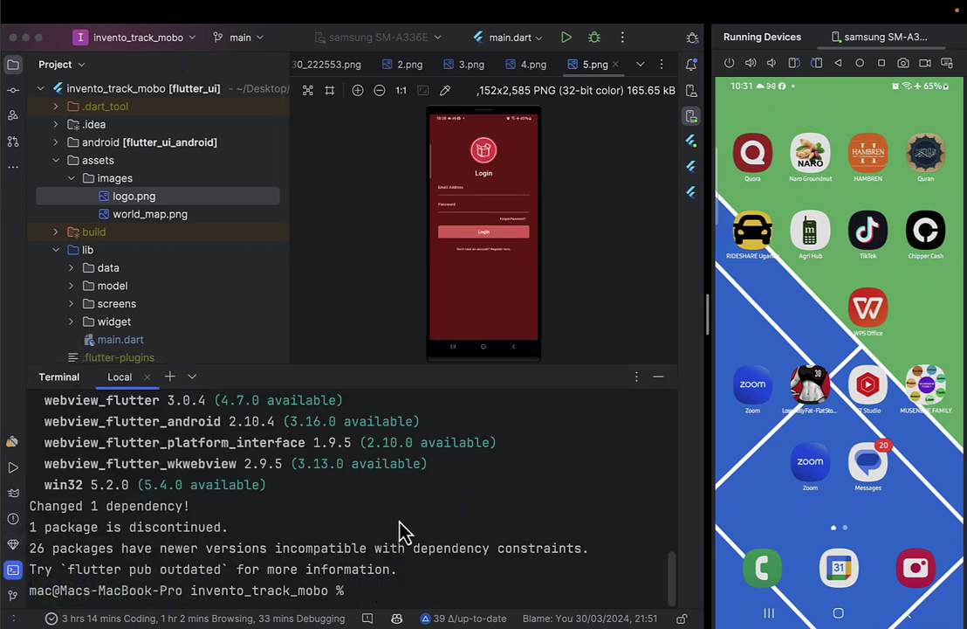
{"action": "key", "text": "super+v"}
{"action": "key", "text": "Return"}
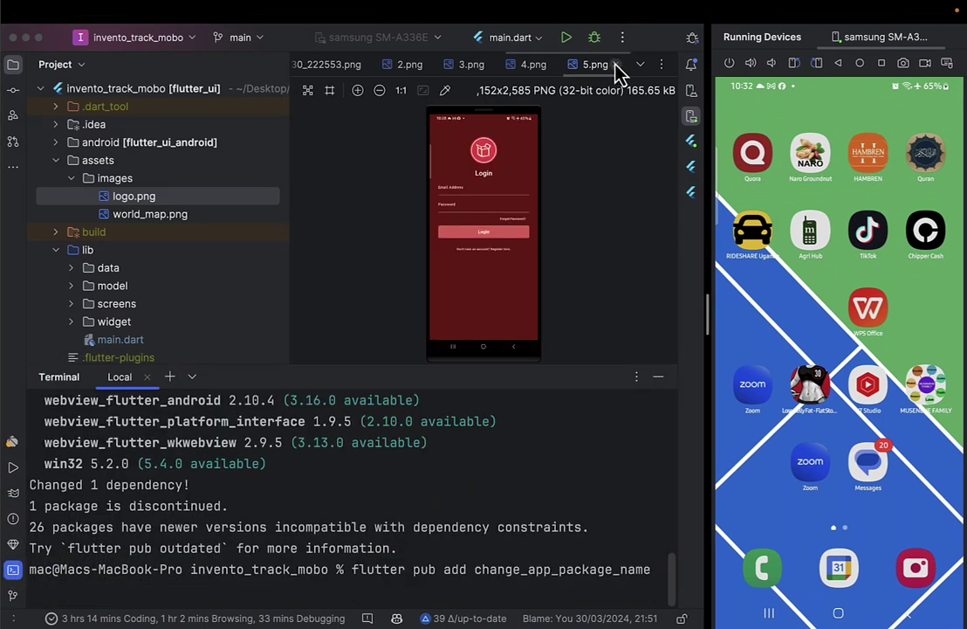
{"action": "left_click", "coordinate": [616, 64]}
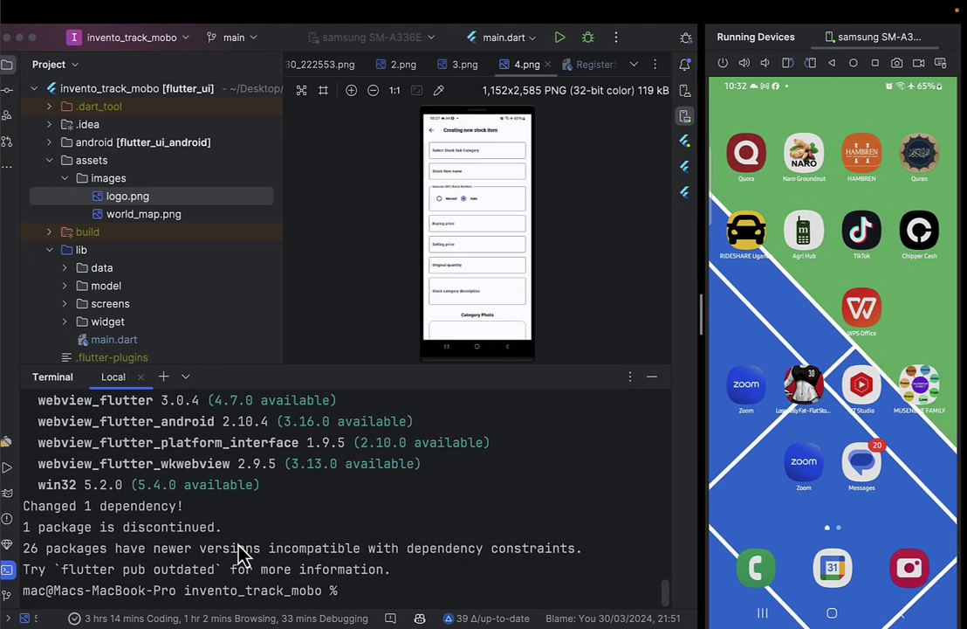
{"action": "key", "text": "ctrl+Left"}
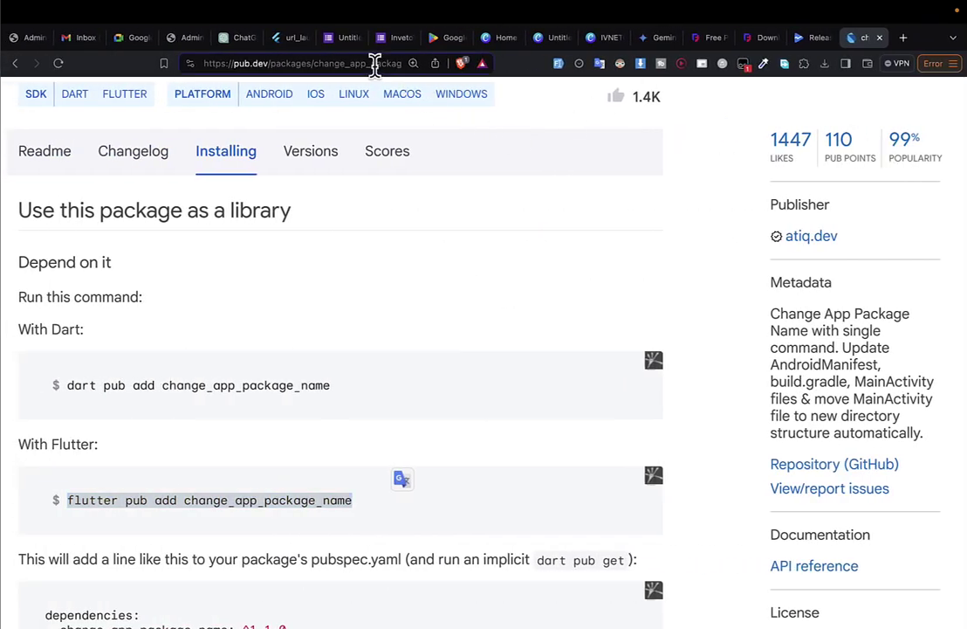
Search Google for invetotrack from the address bar.
{"action": "left_click", "coordinate": [328, 61]}
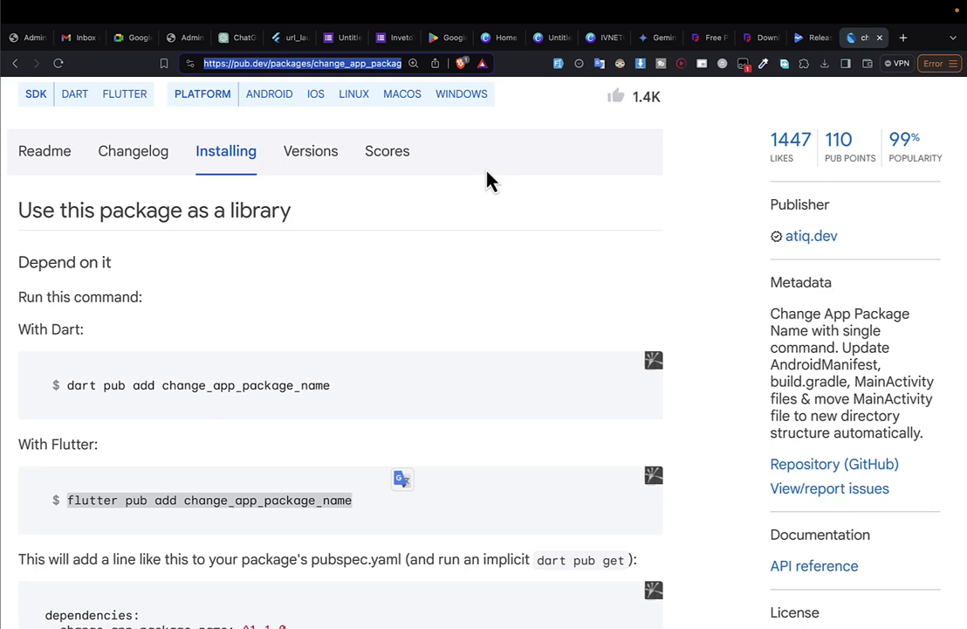
{"action": "type", "text": "invetotrack.ugnews24.info"}
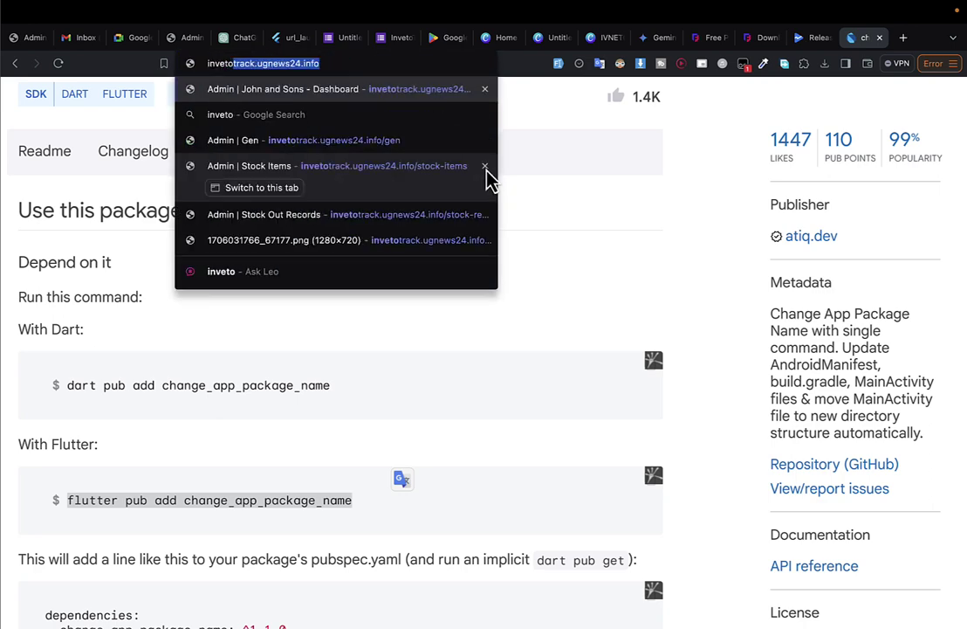
{"action": "key", "text": "Right"}
{"action": "key", "text": "ctrl+shift+Left"}
{"action": "key", "text": "BackSpace"}
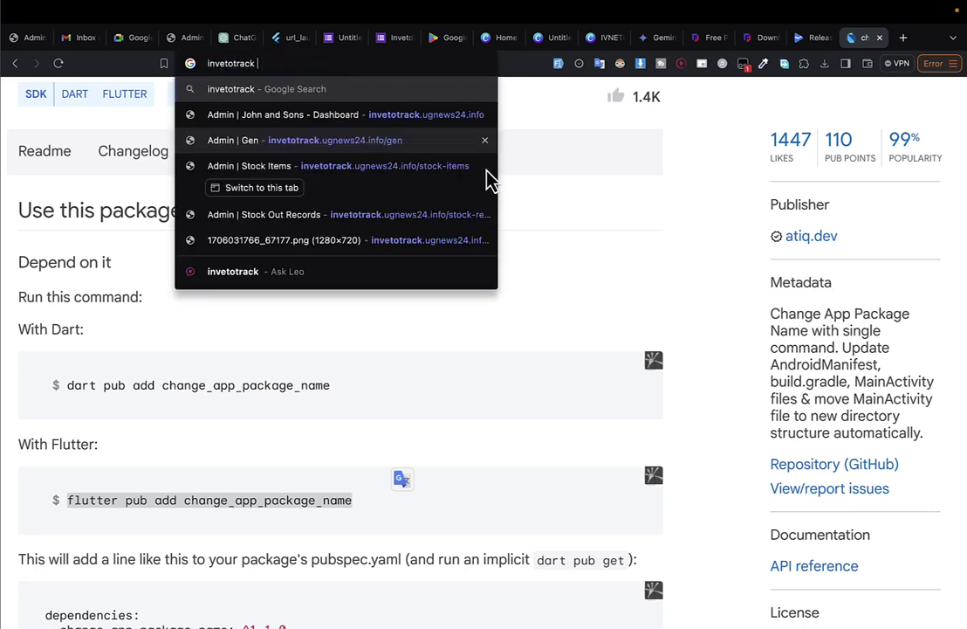
{"action": "key", "text": "Return"}
Refine the query to 'invetotrack playtore' and open the InnoTact Software AB Google Play result.
{"action": "left_click", "coordinate": [275, 110]}
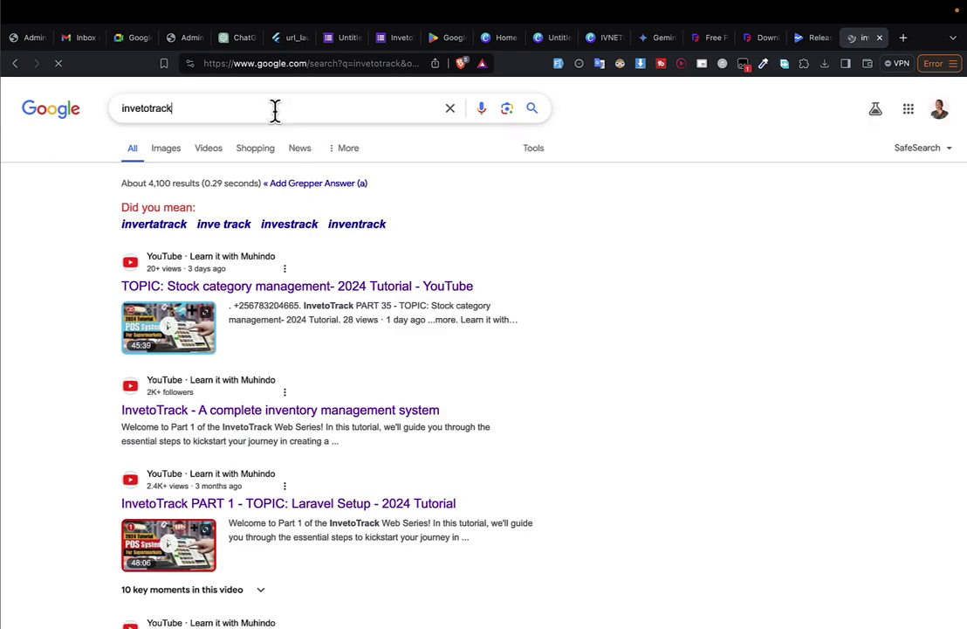
{"action": "type", "text": "pal"}
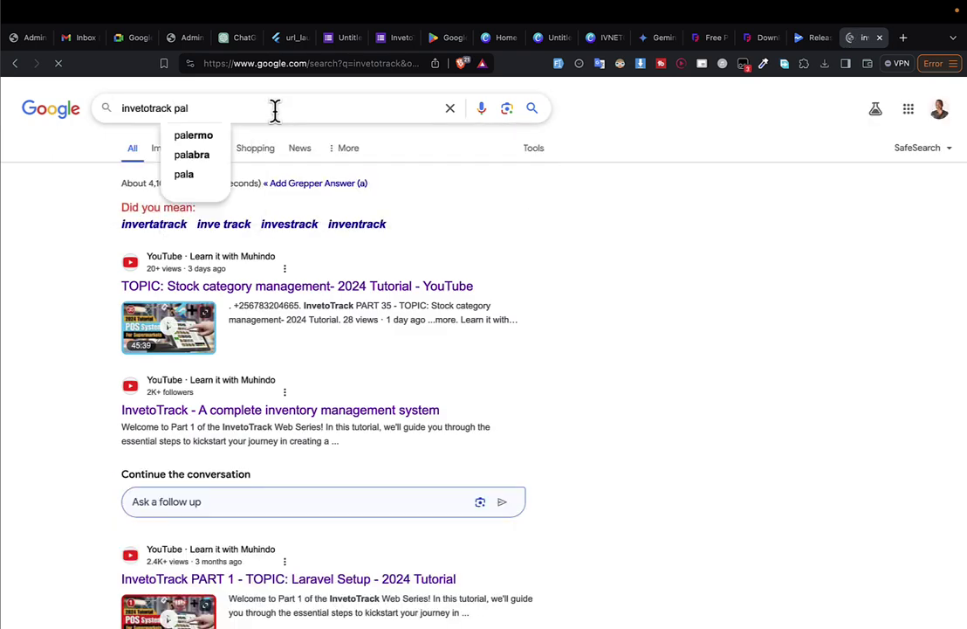
{"action": "key", "text": "BackSpace"}
{"action": "key", "text": "BackSpace"}
{"action": "key", "text": "BackSpace"}
{"action": "key", "text": "BackSpace"}
{"action": "key", "text": "Escape"}
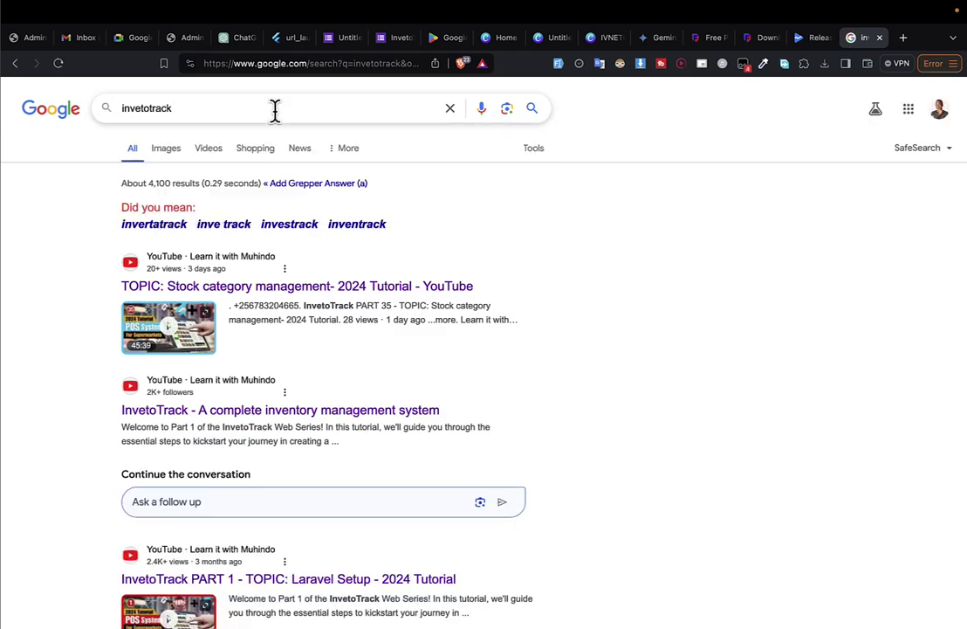
{"action": "type", "text": "pla"}
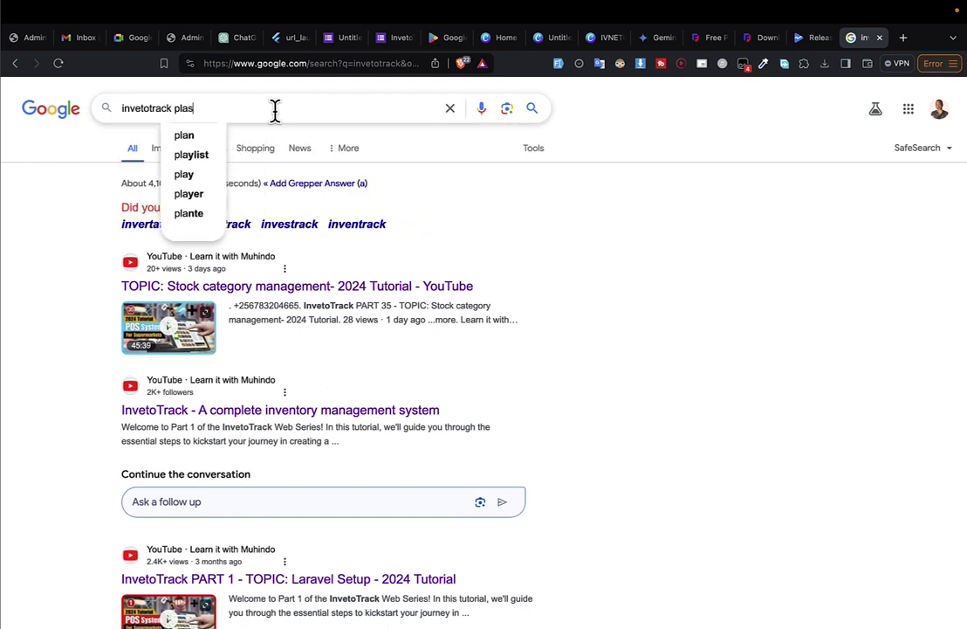
{"action": "type", "text": "ytore"}
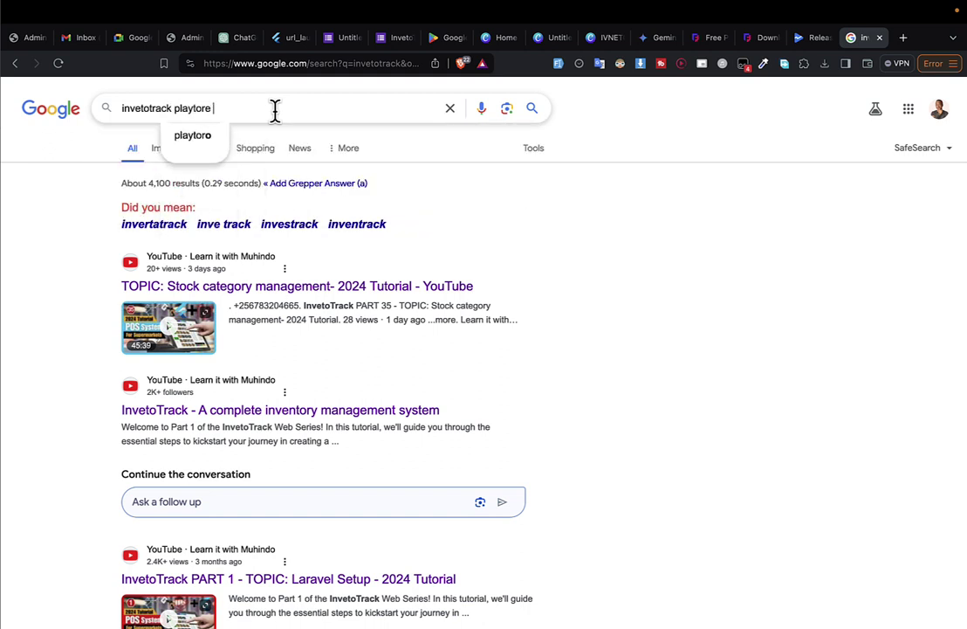
{"action": "key", "text": "Return"}
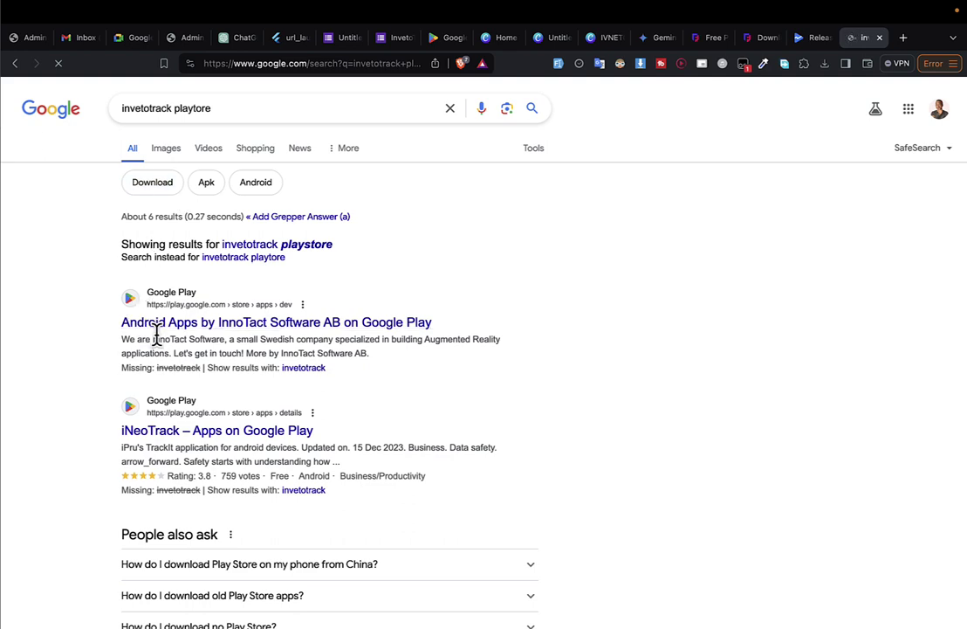
{"action": "left_click", "coordinate": [174, 330]}
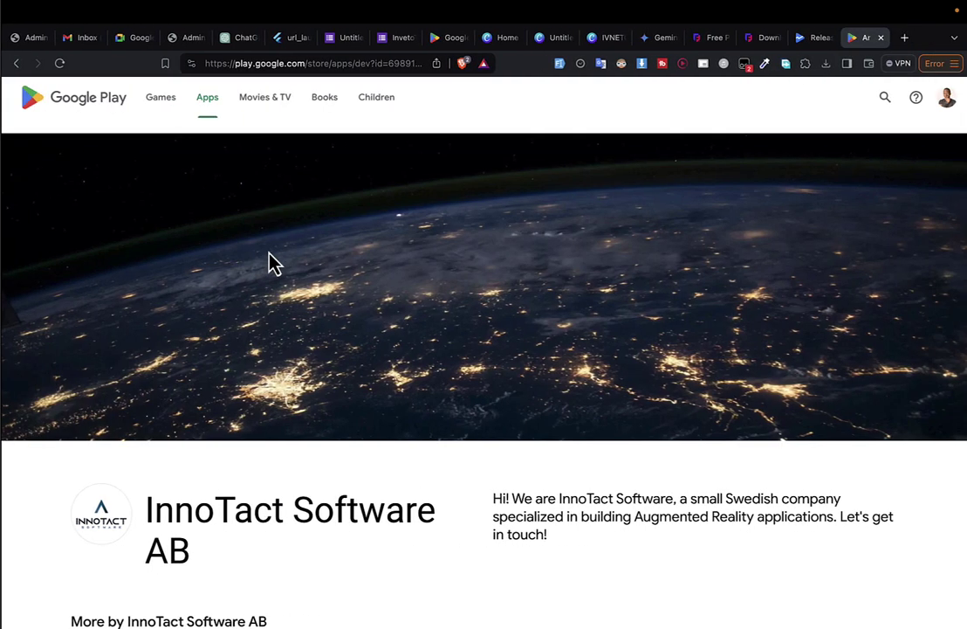
Move between the search results, the InnoTact developer page and Google Play Books.
{"action": "key", "text": "super+bracketleft"}
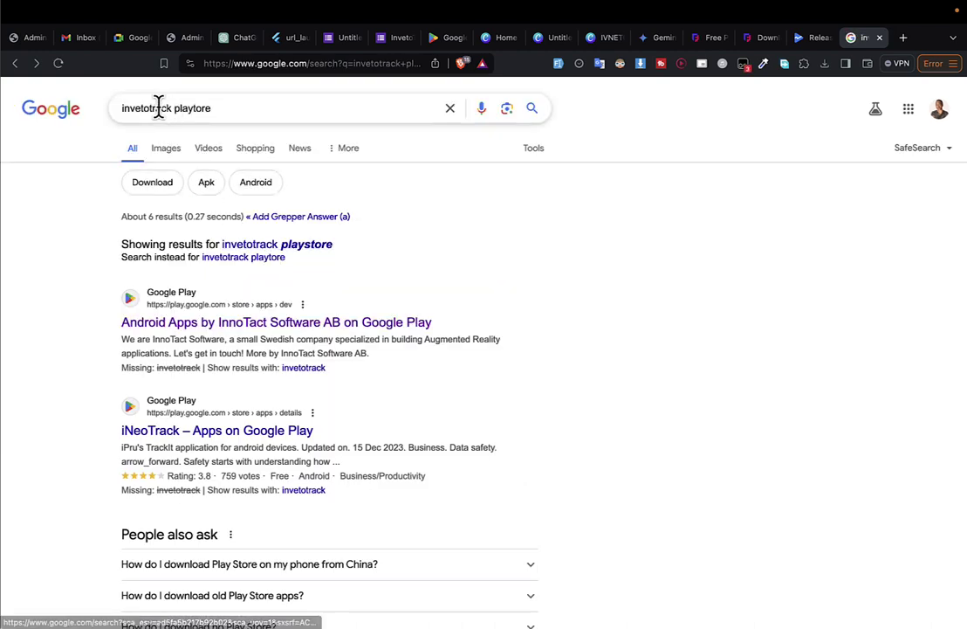
{"action": "double_click", "coordinate": [157, 108]}
{"action": "key", "text": "super+c"}
{"action": "key", "text": "super+bracketright"}
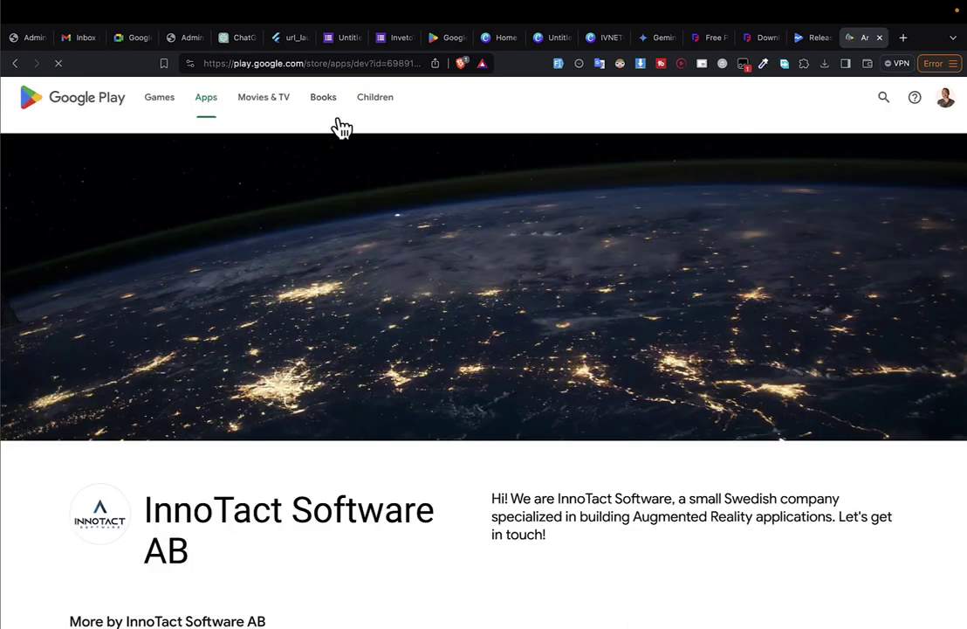
{"action": "left_click", "coordinate": [336, 96]}
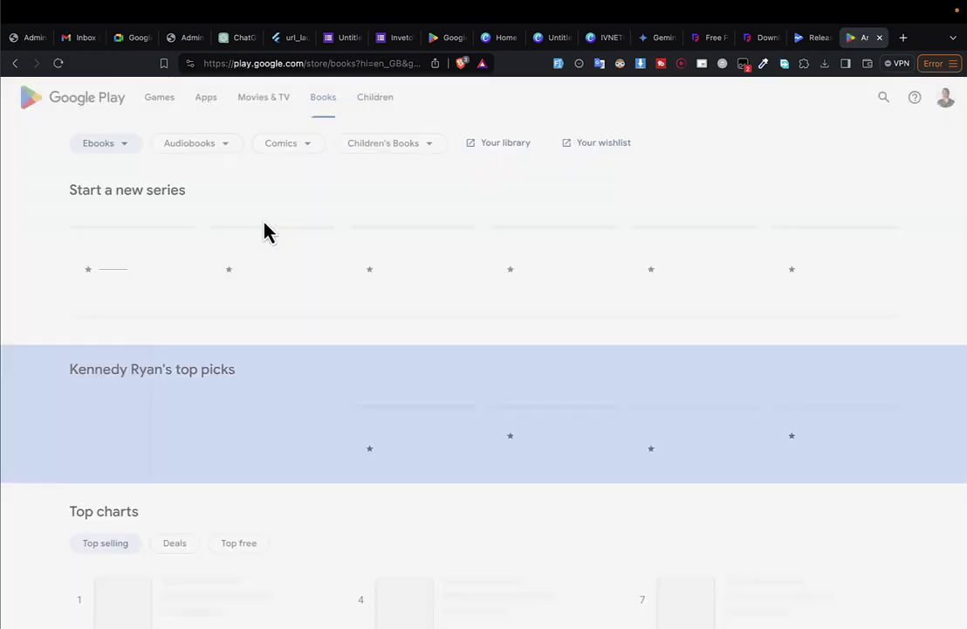
{"action": "key", "text": "super+bracketleft"}
{"action": "scroll", "coordinate": [300, 345], "scroll_direction": "down", "scroll_amount": 4}
{"action": "scroll", "coordinate": [300, 345], "scroll_direction": "up", "scroll_amount": 2}
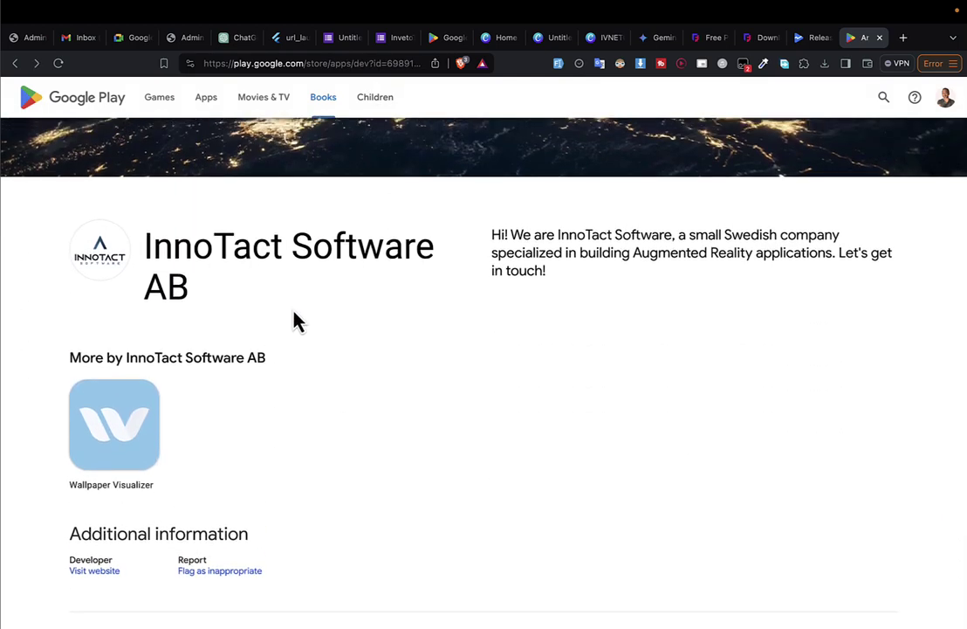
{"action": "scroll", "coordinate": [295, 288], "scroll_direction": "up", "scroll_amount": 2}
Inspect the developer page's URL parameters, then open the Wallpaper Visualizer app page.
{"action": "left_click", "coordinate": [318, 63]}
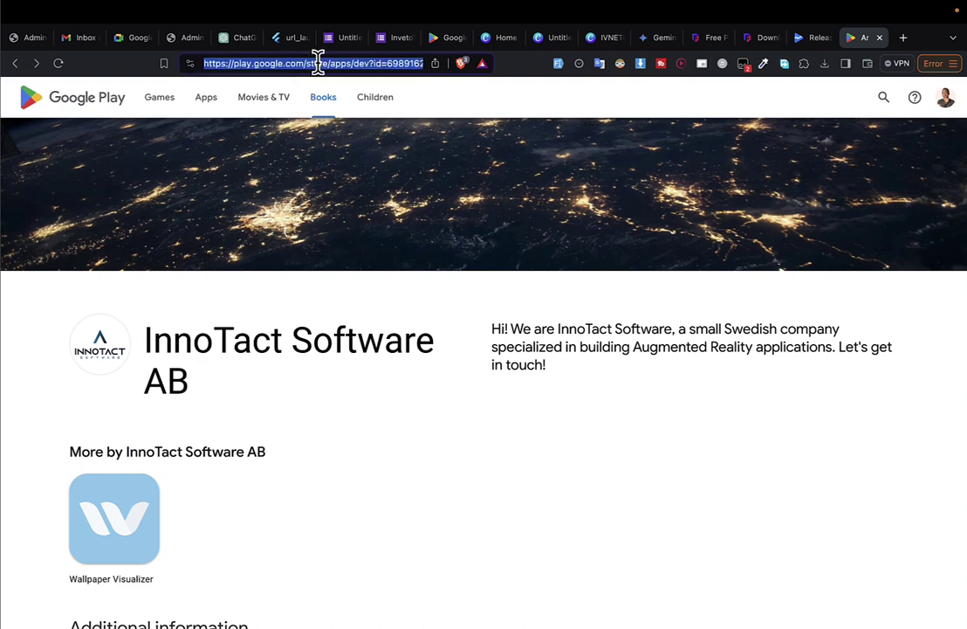
{"action": "key", "text": "Right"}
{"action": "key", "text": "shift+alt+Left"}
{"action": "key", "text": "shift+alt+Left"}
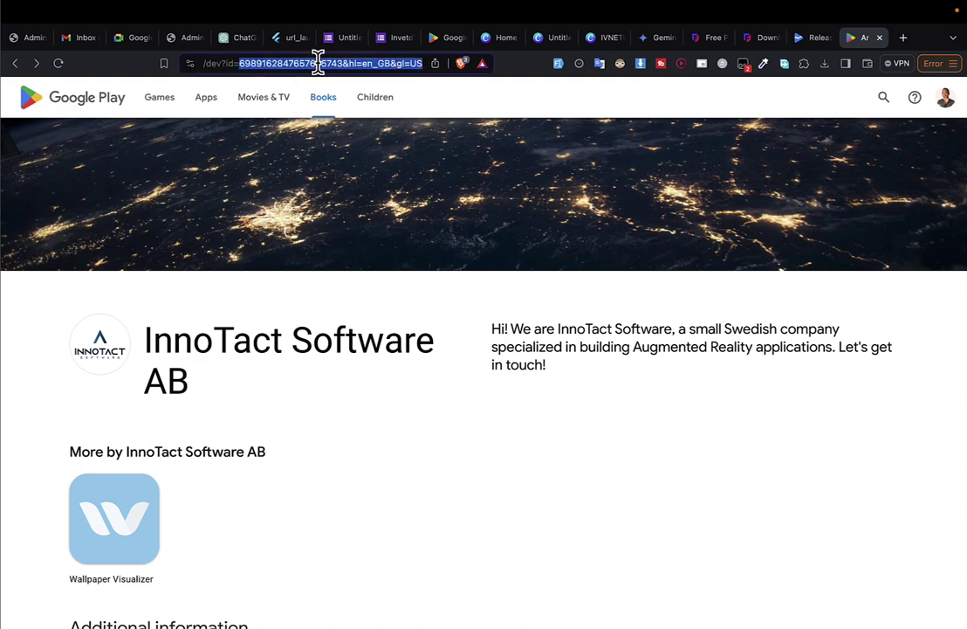
{"action": "key", "text": "shift+alt+Right"}
{"action": "key", "text": "shift+alt+Right"}
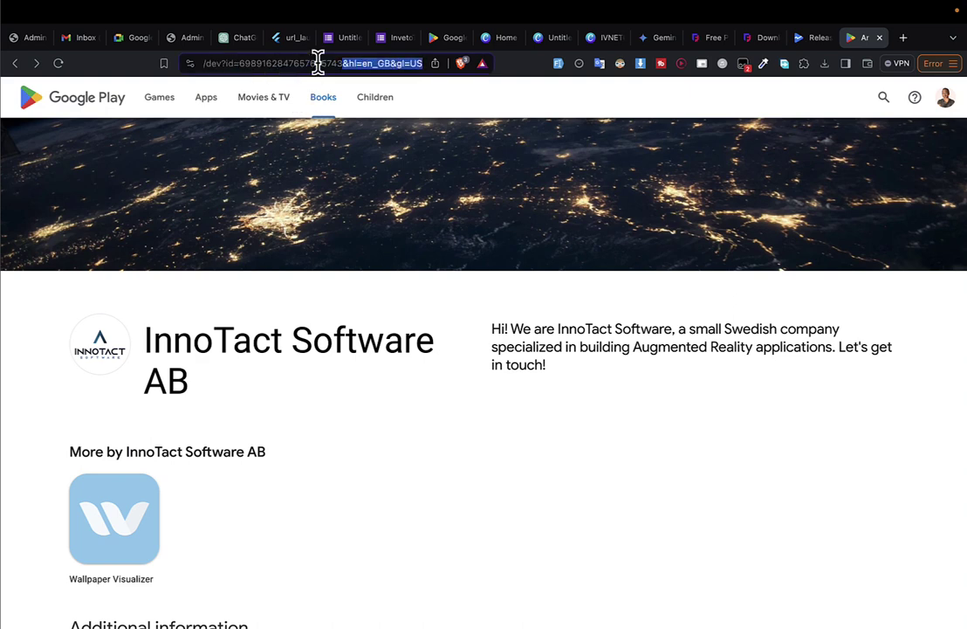
{"action": "left_click", "coordinate": [101, 522]}
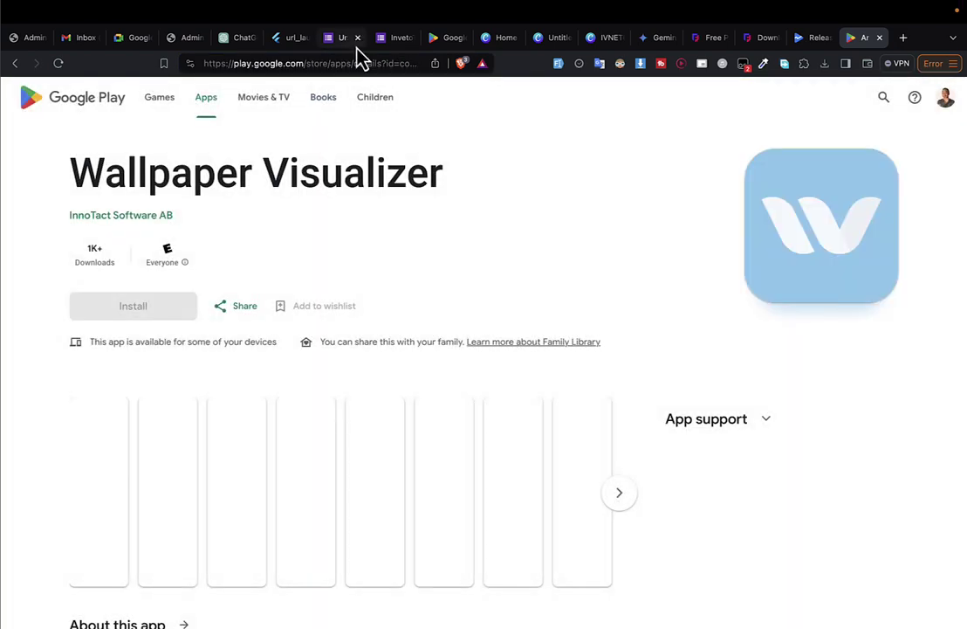
Change the app page URL's id parameter to invetotrack.com and load it.
{"action": "left_click", "coordinate": [354, 63]}
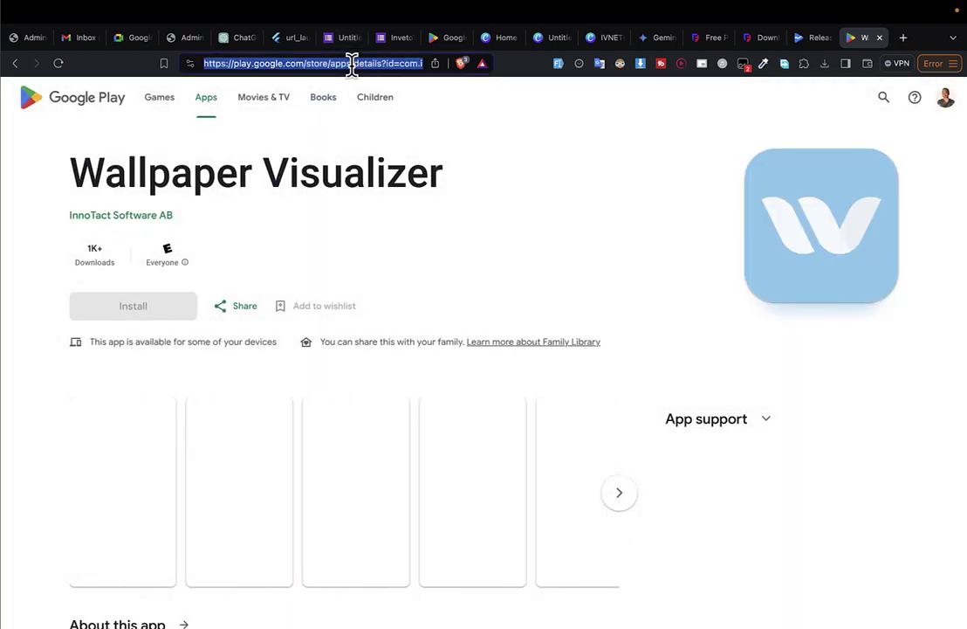
{"action": "key", "text": "End"}
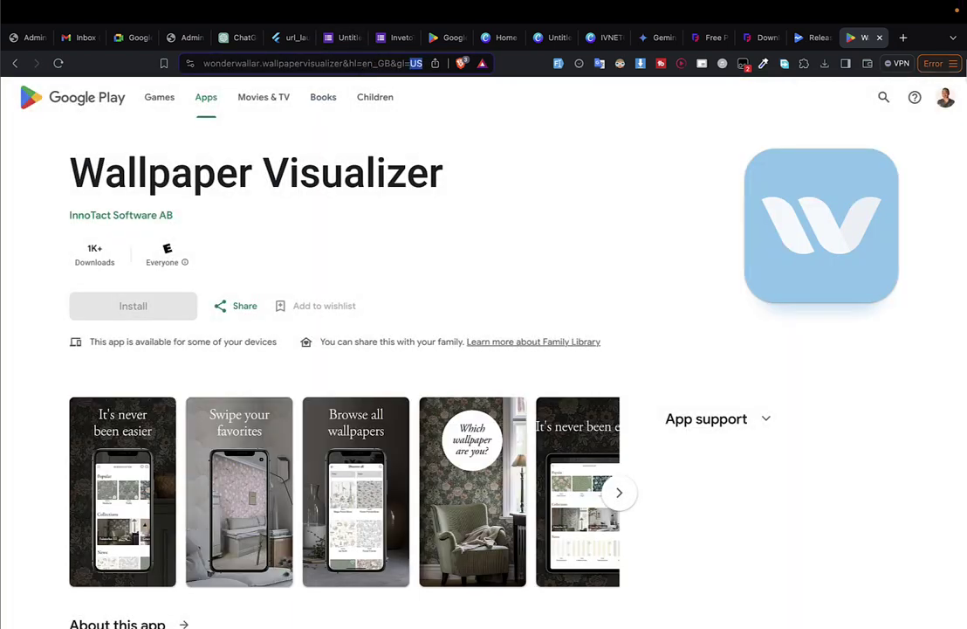
{"action": "key", "text": "shift+alt+Left"}
{"action": "key", "text": "shift+alt+Left"}
{"action": "key", "text": "shift+alt+Left"}
{"action": "key", "text": "shift+alt+Left"}
{"action": "key", "text": "shift+alt+Left"}
{"action": "key", "text": "shift+alt+Left"}
{"action": "key", "text": "shift+alt+Left"}
{"action": "key", "text": "shift+alt+Left"}
{"action": "key", "text": "shift+alt+Left"}
{"action": "key", "text": "shift+alt+Left"}
{"action": "key", "text": "shift+alt+Left"}
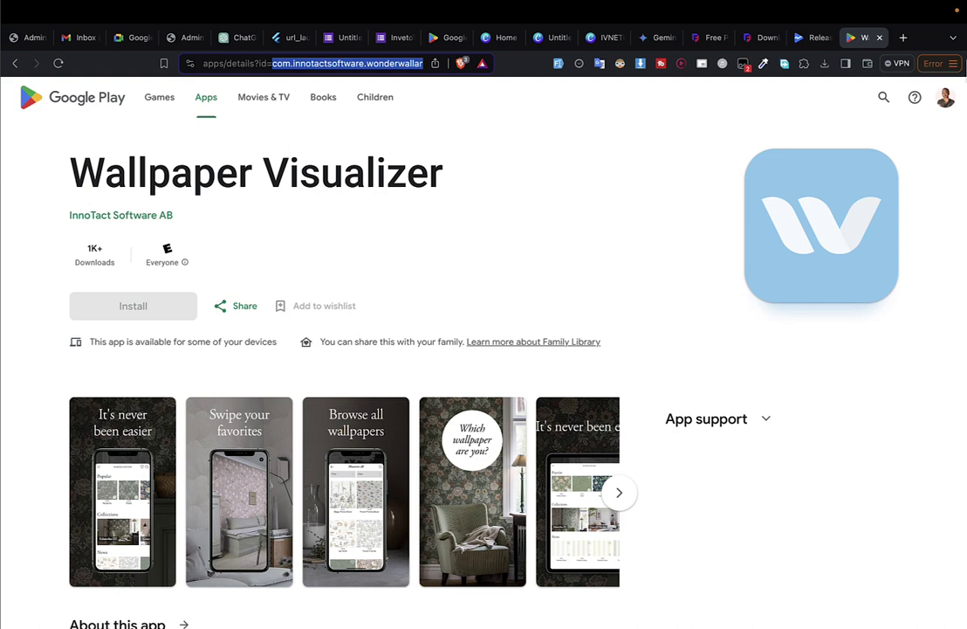
{"action": "key", "text": "super+v"}
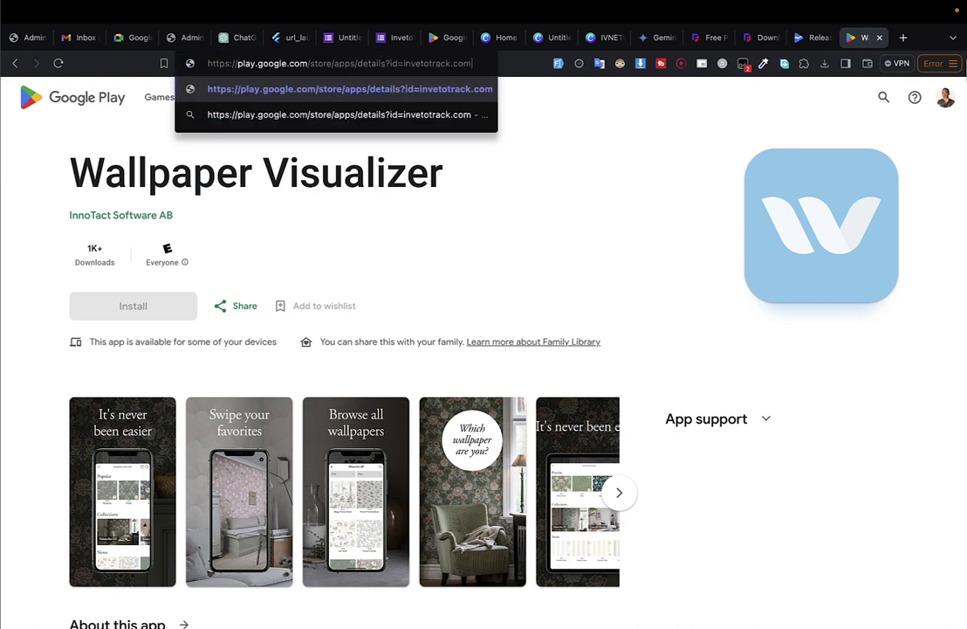
{"action": "key", "text": "shift+alt+Left"}
{"action": "key", "text": "super+c"}
{"action": "key", "text": "Return"}
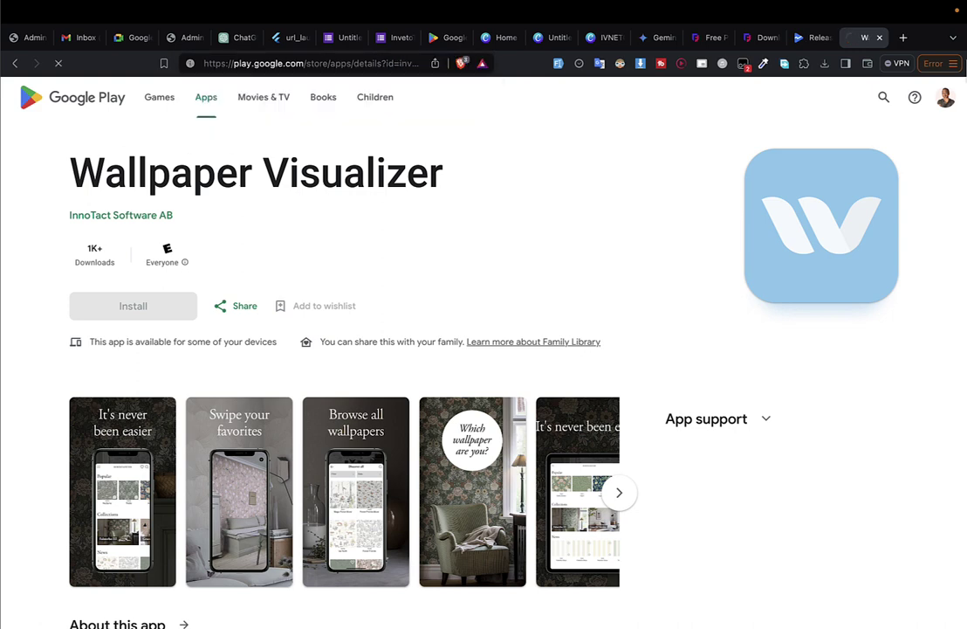
Replace the whole address with invetotrack.com and load the site.
{"action": "left_click", "coordinate": [395, 60]}
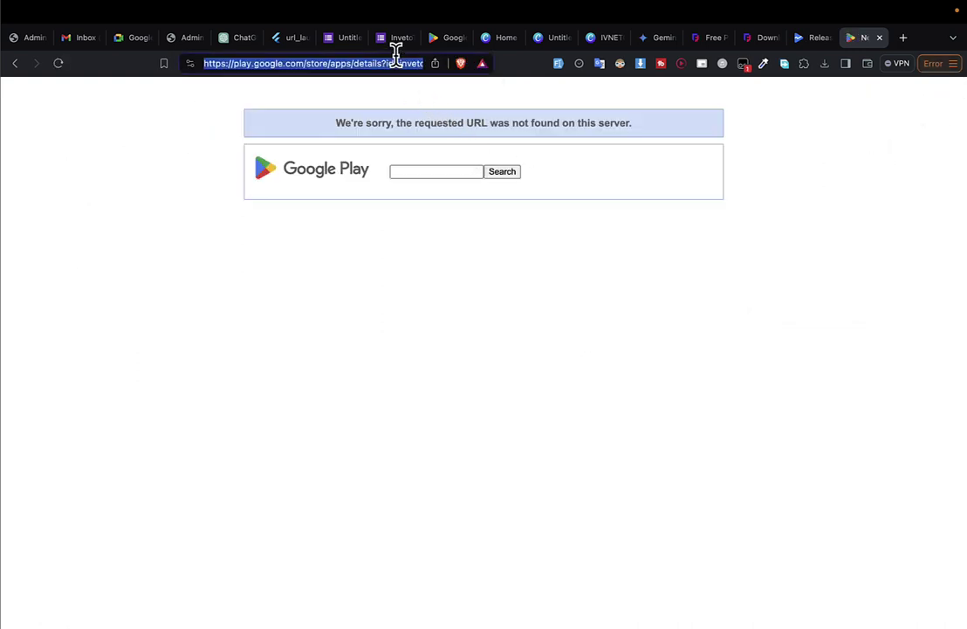
{"action": "key", "text": "super+v"}
{"action": "key", "text": "Return"}
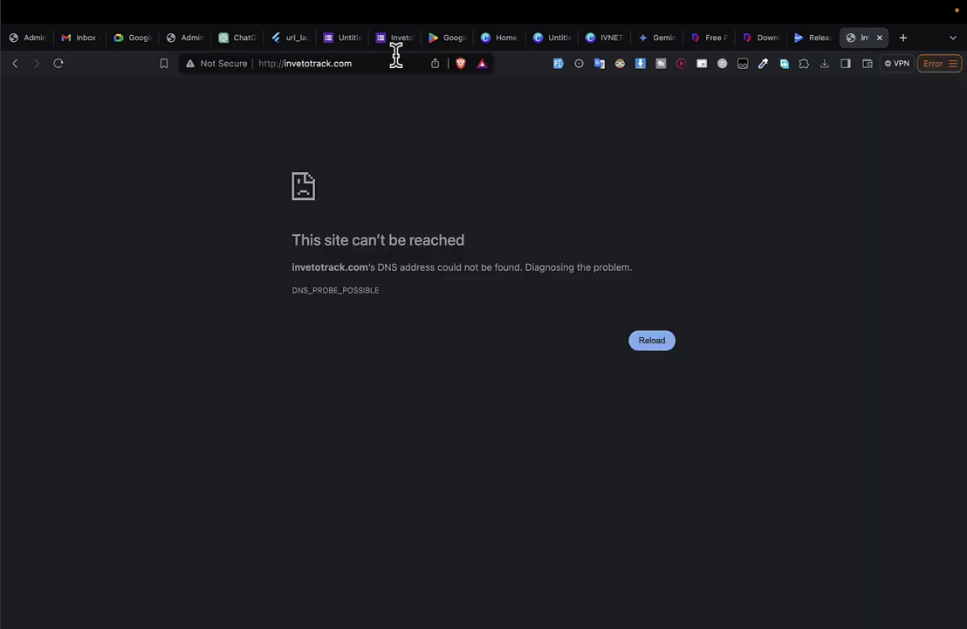
Select and copy the invetotrack.com domain from the browser address bar.
{"action": "left_click", "coordinate": [300, 65]}
{"action": "left_click", "coordinate": [409, 61]}
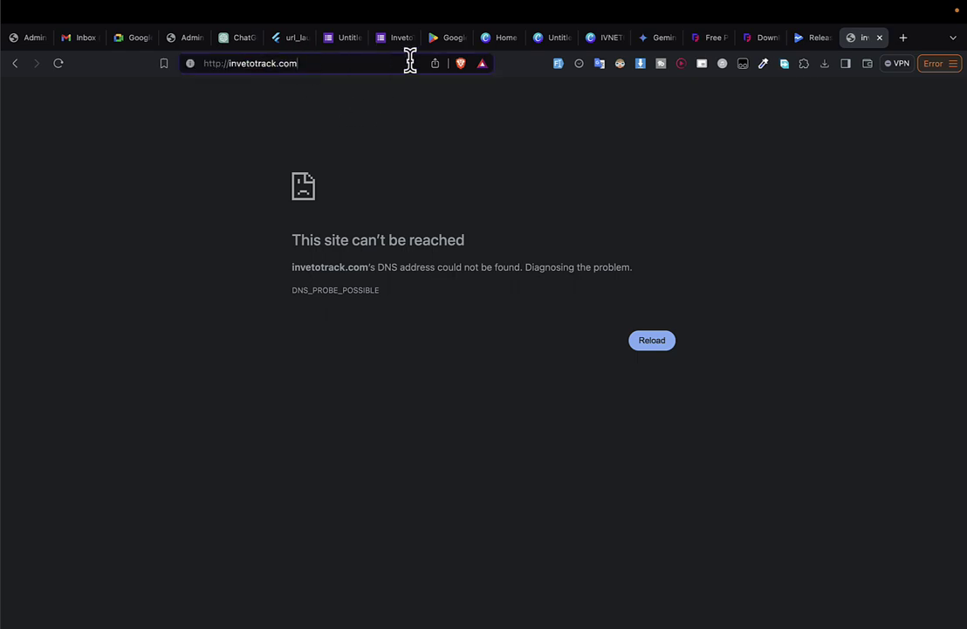
{"action": "key", "text": "alt+shift+Left"}
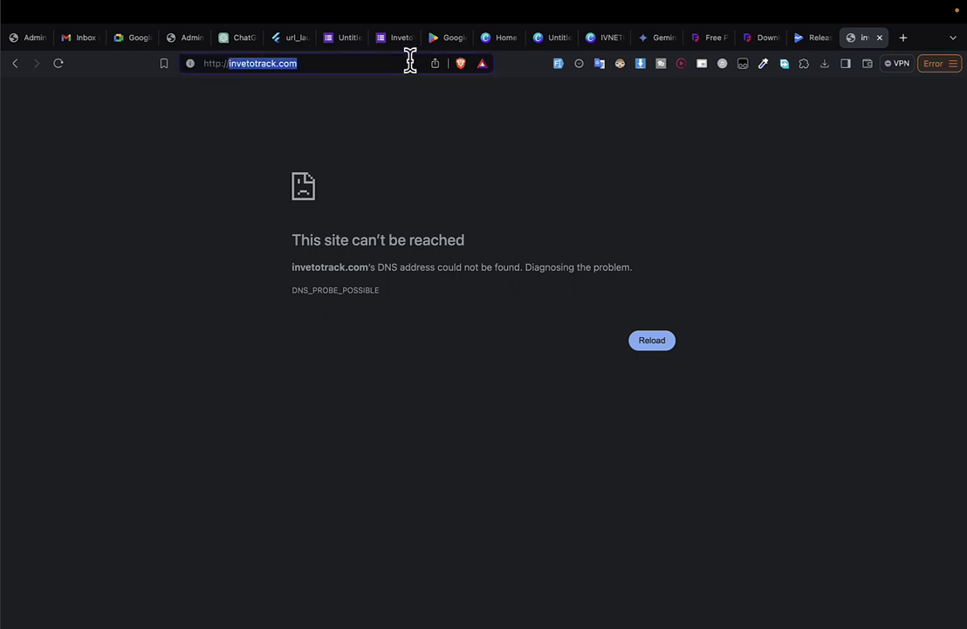
{"action": "key", "text": "super+Tab"}
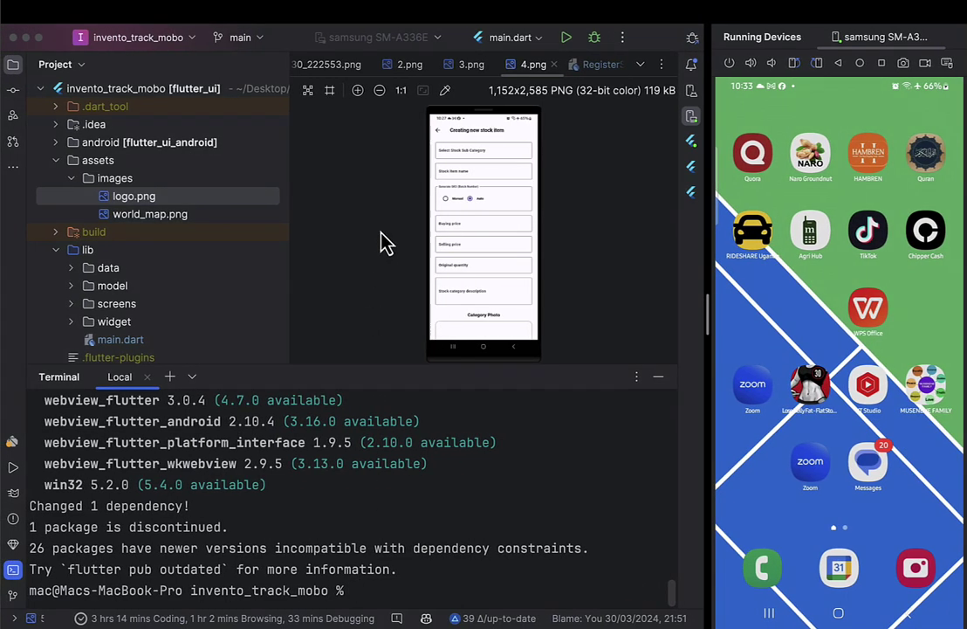
Close the 4.png preview and add a //invetotrack.com comment on line 2 of RegisterScreen.dart.
{"action": "left_click", "coordinate": [553, 64]}
{"action": "left_click", "coordinate": [557, 66]}
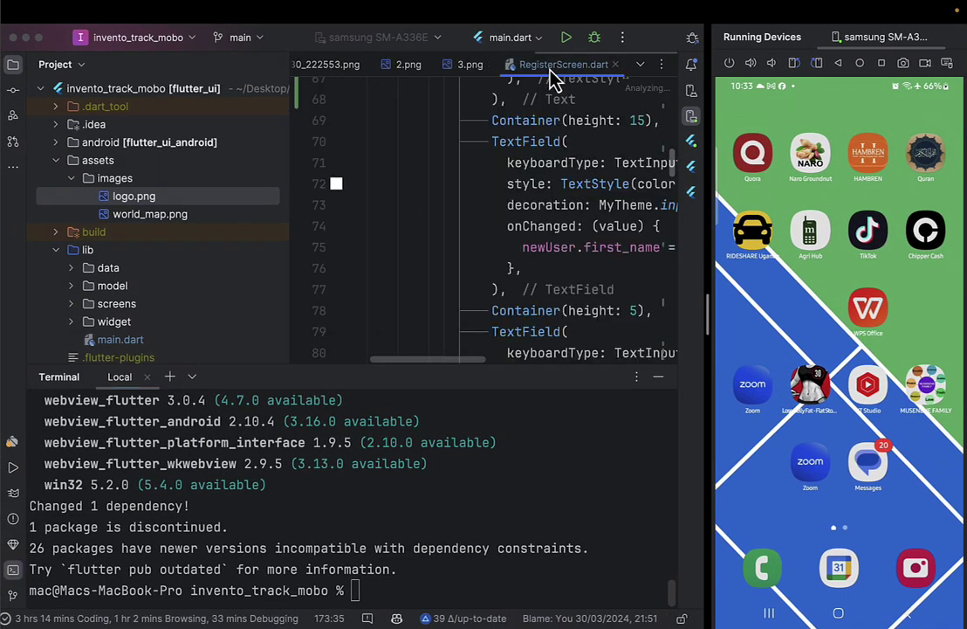
{"action": "scroll", "coordinate": [462, 212], "scroll_direction": "up", "scroll_amount": 20}
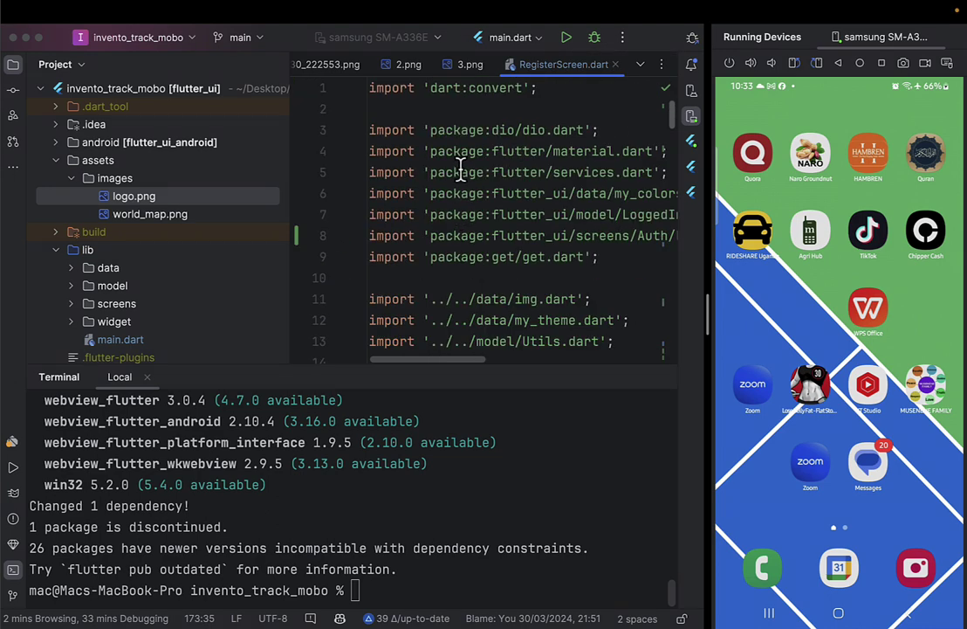
{"action": "left_click", "coordinate": [451, 107]}
{"action": "key", "text": "super+a"}
{"action": "left_click", "coordinate": [452, 107]}
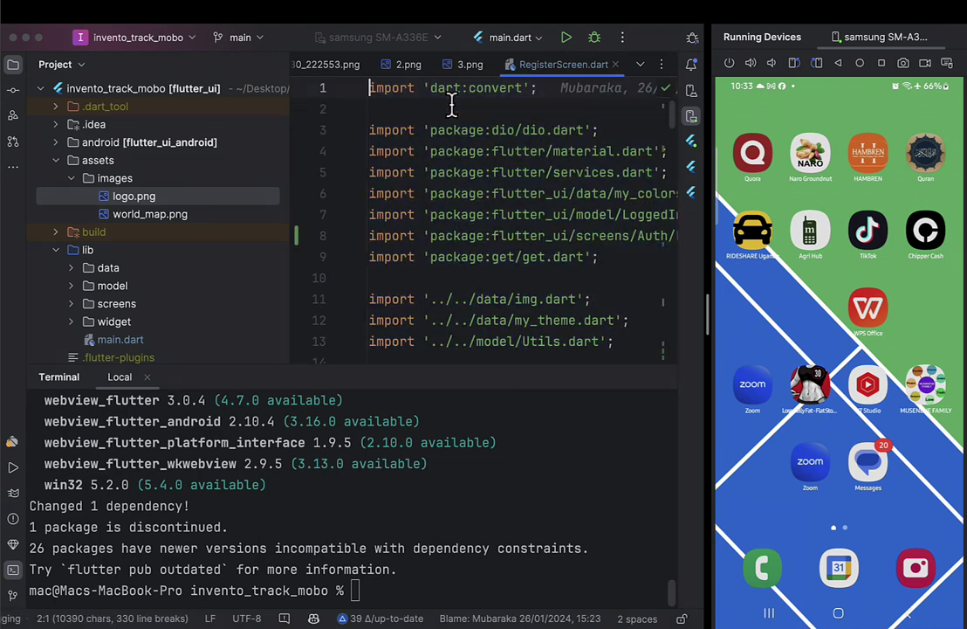
{"action": "type", "text": "//invetotrack.com"}
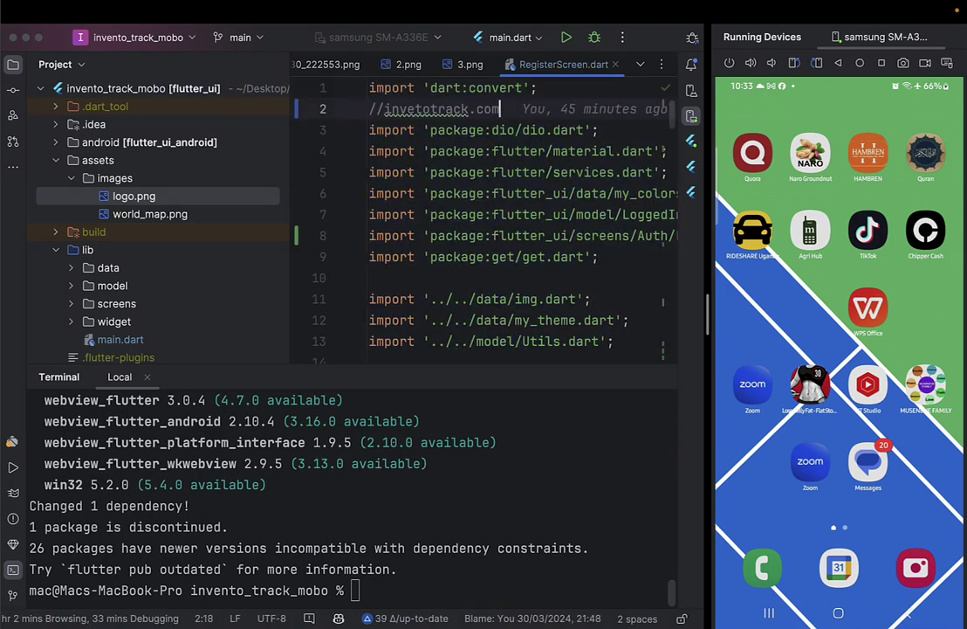
{"action": "left_click", "coordinate": [500, 110], "text": "super"}
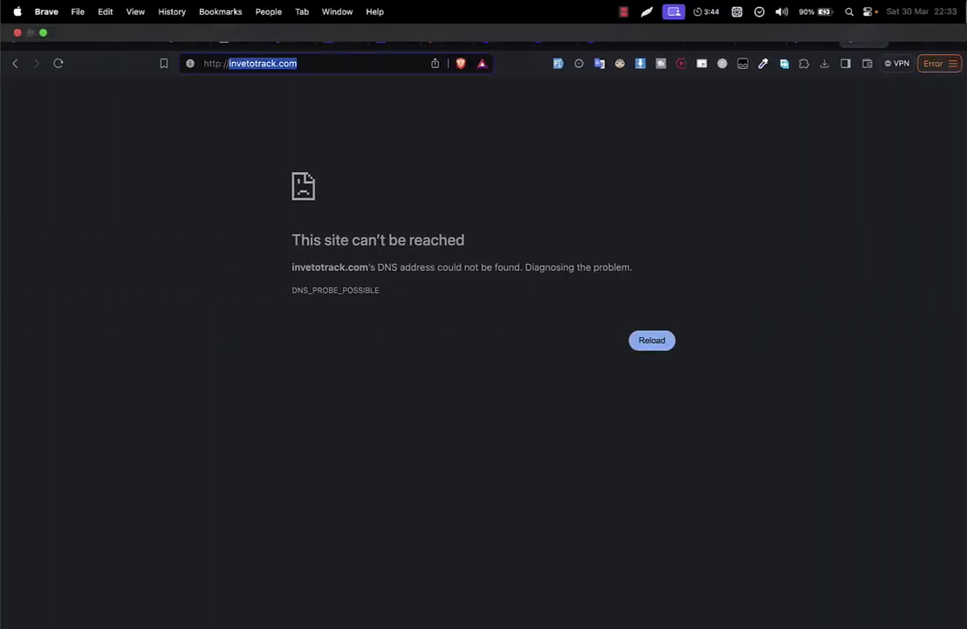
Glance at the Play Console releases and FreePrivacyPolicy tabs, then return to invetotrack.com.
{"action": "left_click", "coordinate": [817, 38]}
{"action": "left_click", "coordinate": [756, 38]}
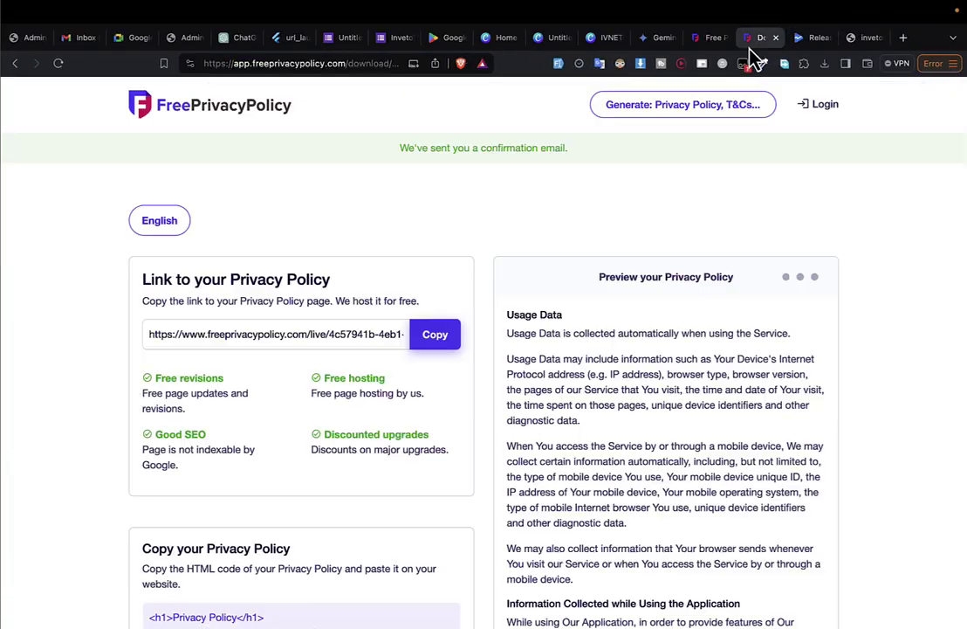
{"action": "left_click", "coordinate": [805, 38]}
{"action": "scroll", "coordinate": [491, 294], "scroll_direction": "down", "scroll_amount": 1}
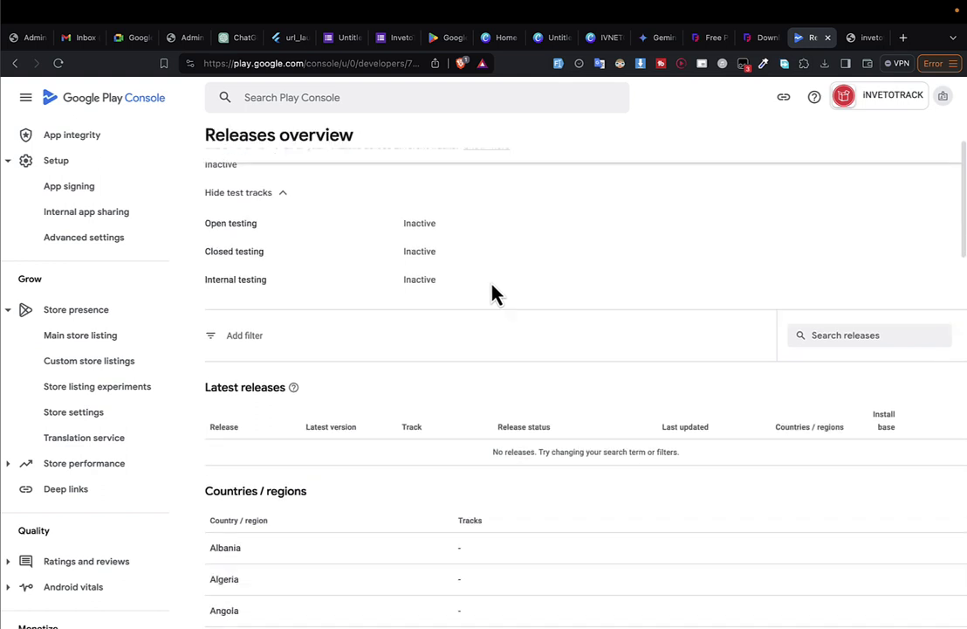
{"action": "scroll", "coordinate": [495, 294], "scroll_direction": "up", "scroll_amount": 1}
{"action": "left_click", "coordinate": [853, 37]}
Search for 'flutter pack' and browse the flutter_form_builder package page and its example code.
{"action": "left_click", "coordinate": [370, 63]}
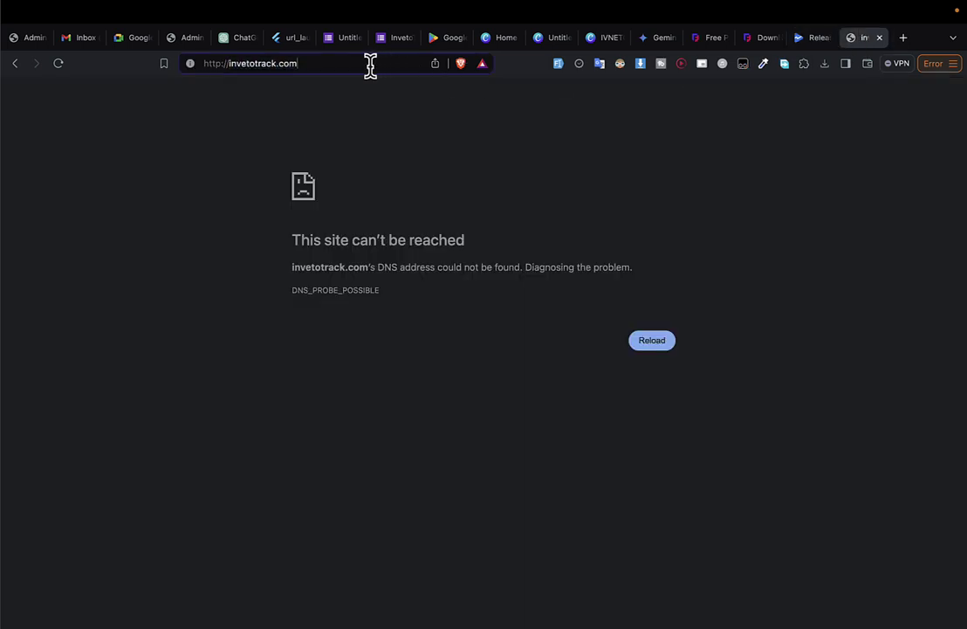
{"action": "key", "text": "ctrl+a"}
{"action": "type", "text": "flutte"}
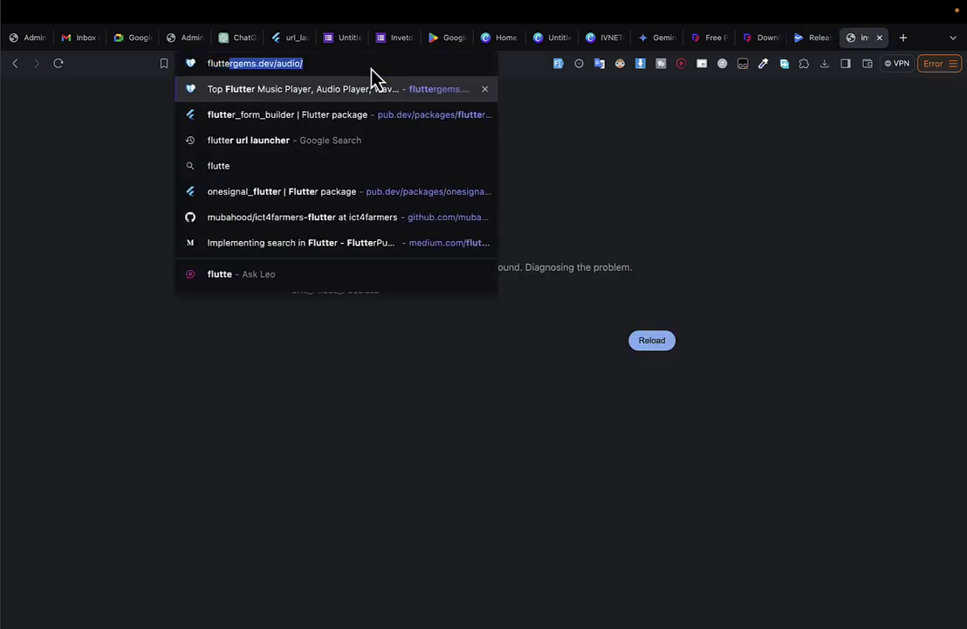
{"action": "type", "text": "r pacja"}
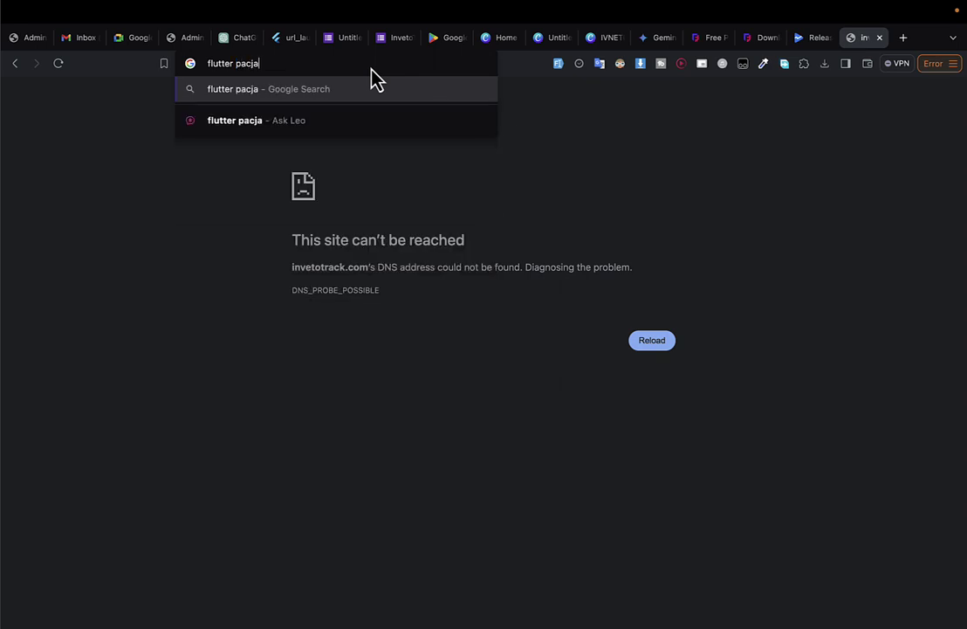
{"action": "key", "text": "BackSpace"}
{"action": "key", "text": "BackSpace"}
{"action": "type", "text": "k"}
{"action": "key", "text": "Down"}
{"action": "key", "text": "Return"}
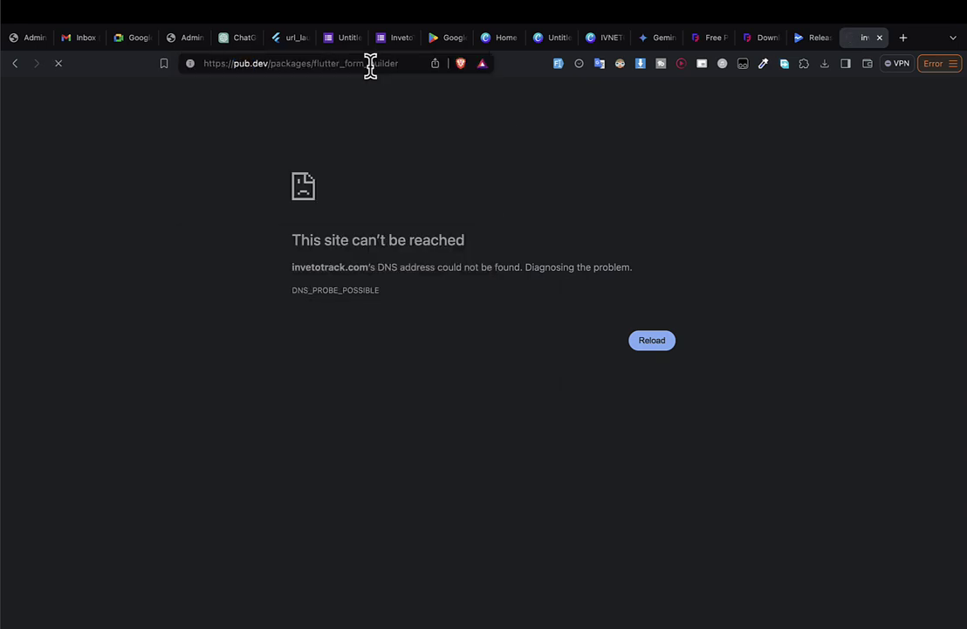
{"action": "scroll", "coordinate": [354, 345], "scroll_direction": "down", "scroll_amount": 1}
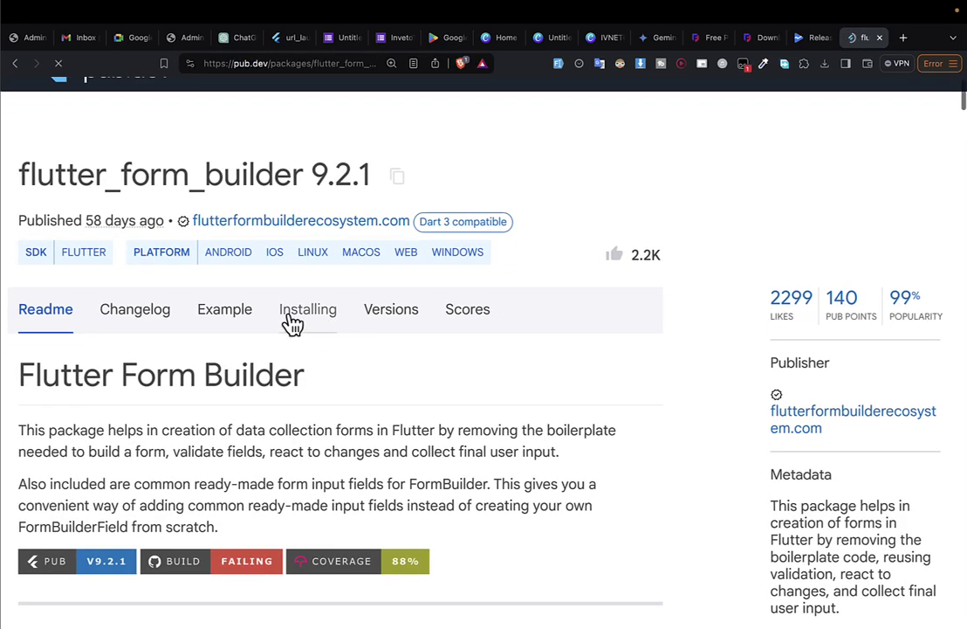
{"action": "left_click", "coordinate": [215, 321]}
{"action": "scroll", "coordinate": [213, 315], "scroll_direction": "down", "scroll_amount": 15}
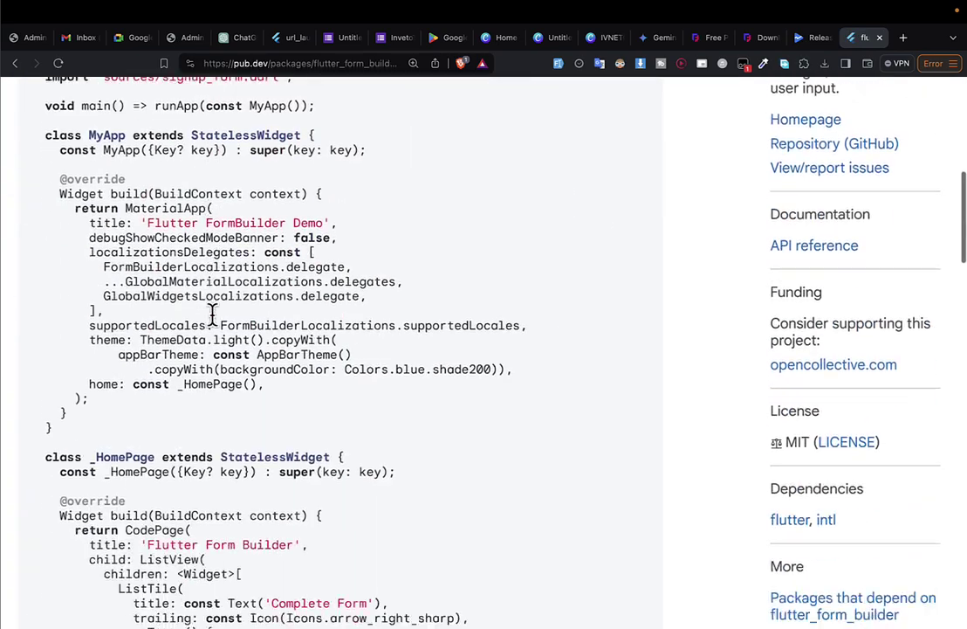
{"action": "scroll", "coordinate": [212, 316], "scroll_direction": "down", "scroll_amount": 4}
{"action": "scroll", "coordinate": [211, 313], "scroll_direction": "up", "scroll_amount": 20}
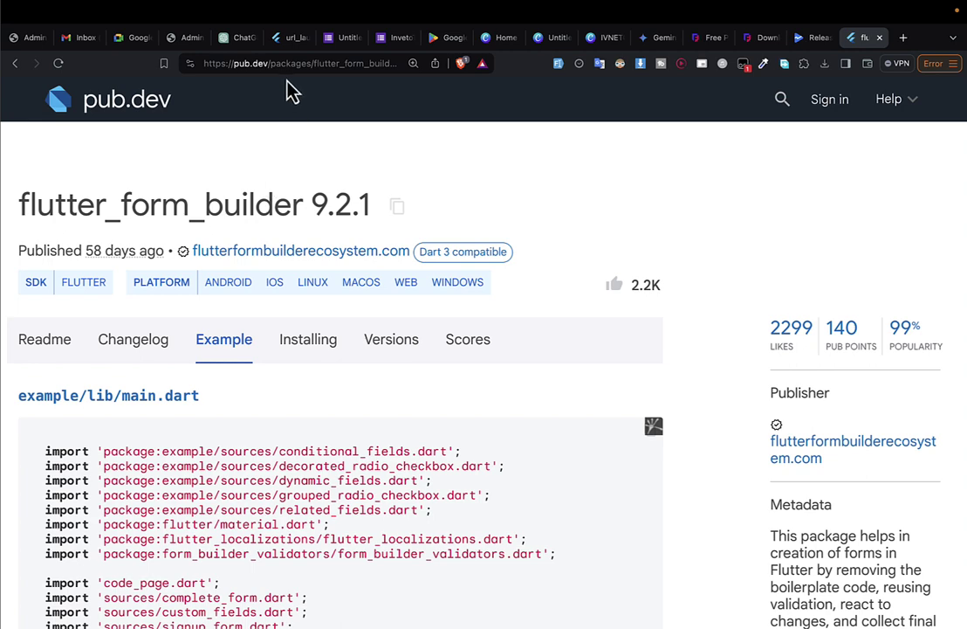
Open the change_app_package_name package and copy its flutter pub run change_app_package_name:main command.
{"action": "left_click", "coordinate": [287, 63]}
{"action": "type", "text": "fpl"}
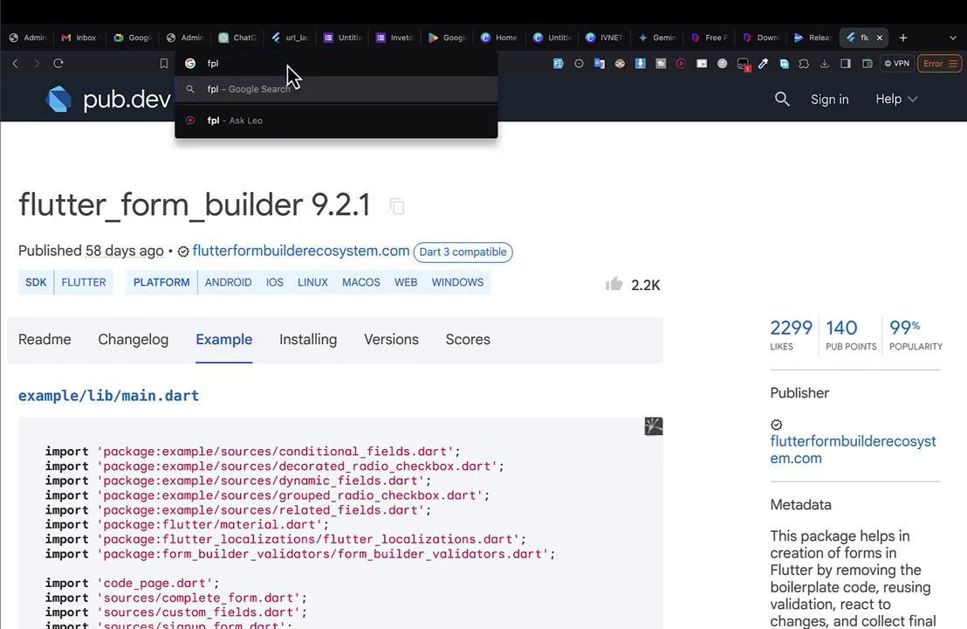
{"action": "key", "text": "BackSpace"}
{"action": "key", "text": "BackSpace"}
{"action": "key", "text": "BackSpace"}
{"action": "type", "text": "change p"}
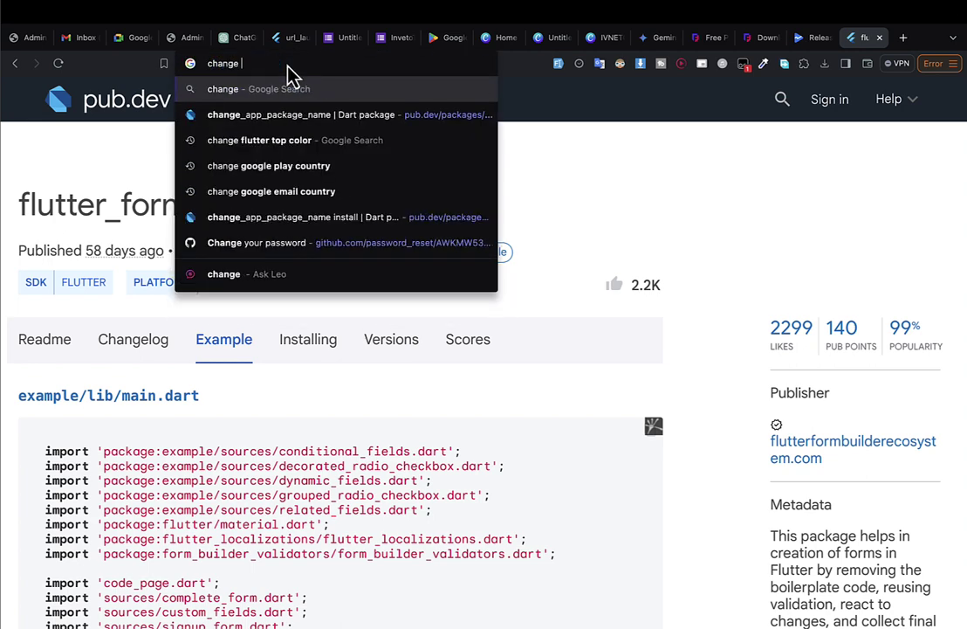
{"action": "key", "text": "Return"}
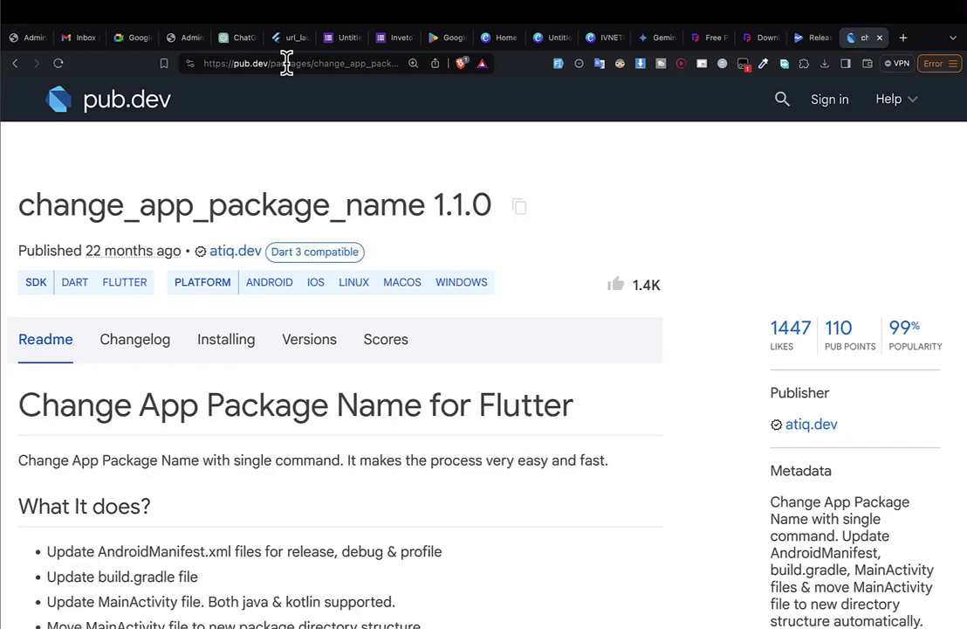
{"action": "scroll", "coordinate": [169, 384], "scroll_direction": "down", "scroll_amount": 7}
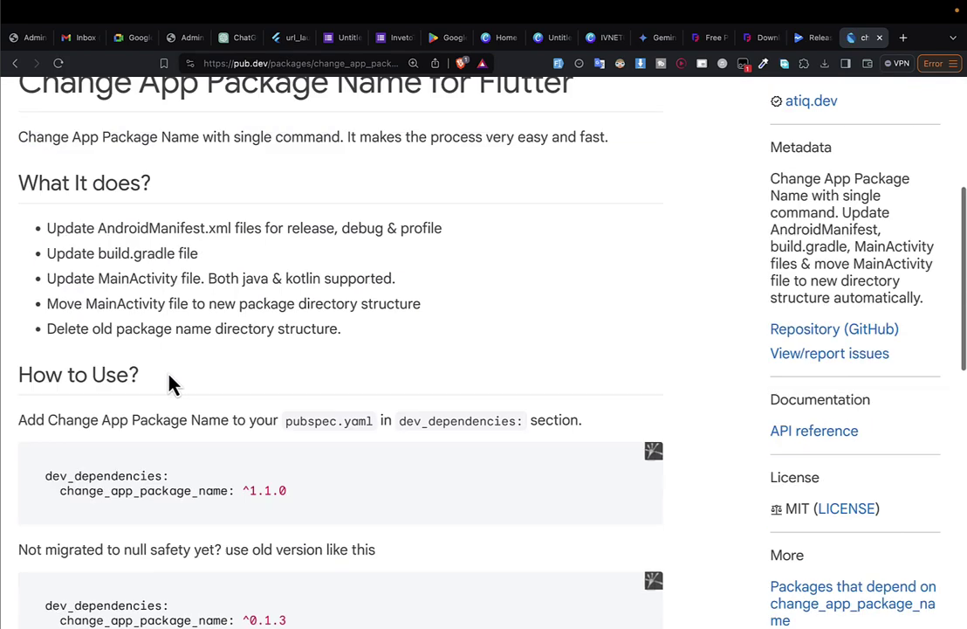
{"action": "scroll", "coordinate": [216, 273], "scroll_direction": "down", "scroll_amount": 3}
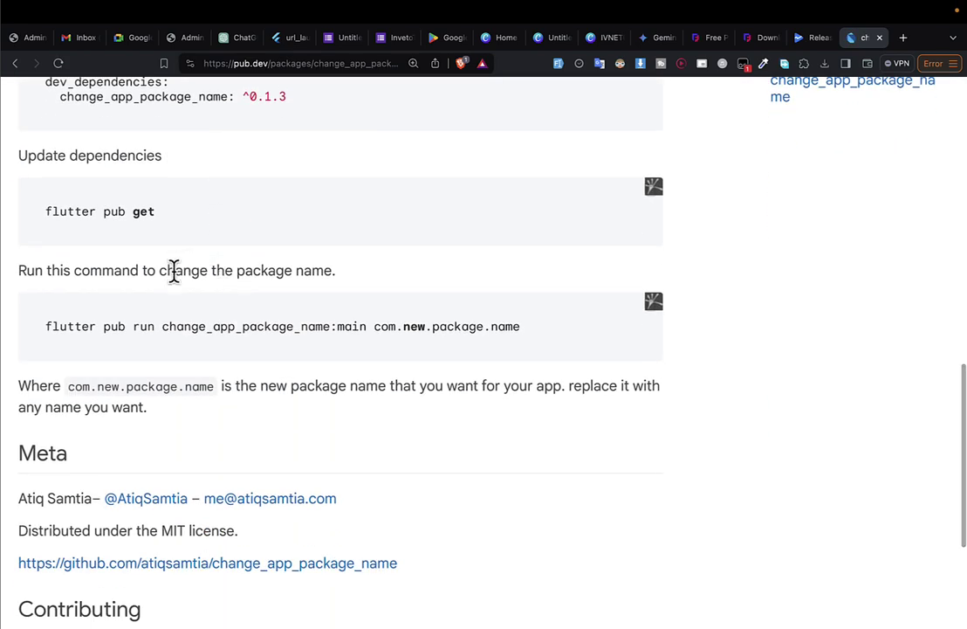
{"action": "left_click_drag", "start_coordinate": [368, 325], "coordinate": [58, 324]}
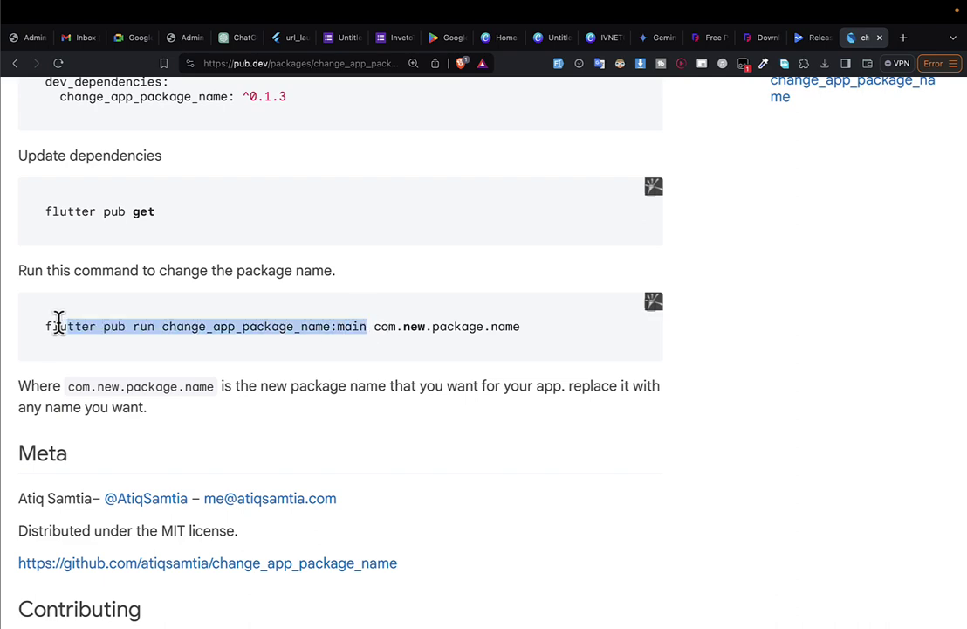
{"action": "key", "text": "ctrl+Right"}
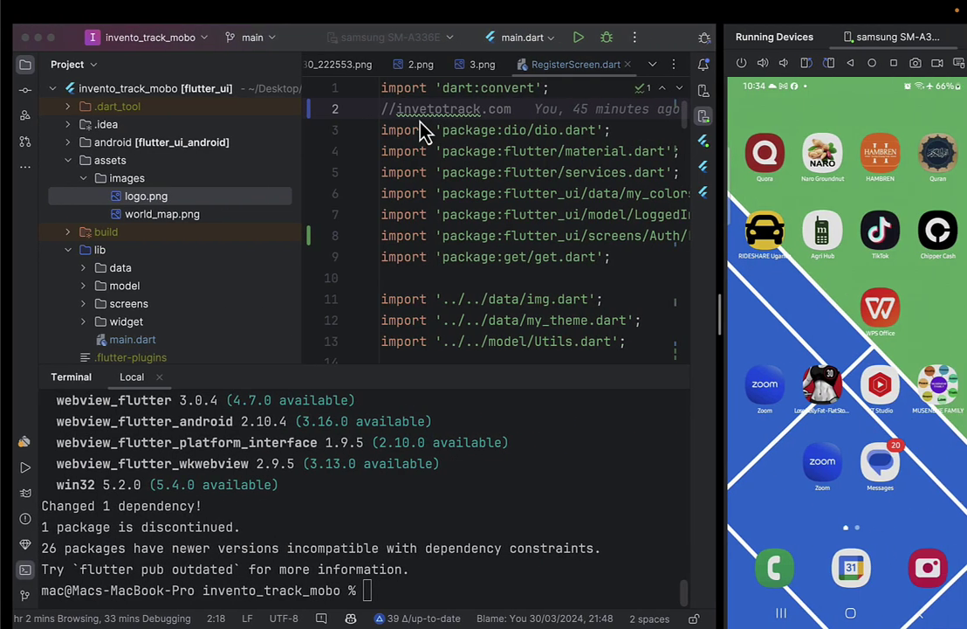
Paste the rename command into RegisterScreen.dart line 2, then cut it out and delete the line.
{"action": "type", "text": "flutter pub run change_app_package_name:main"}
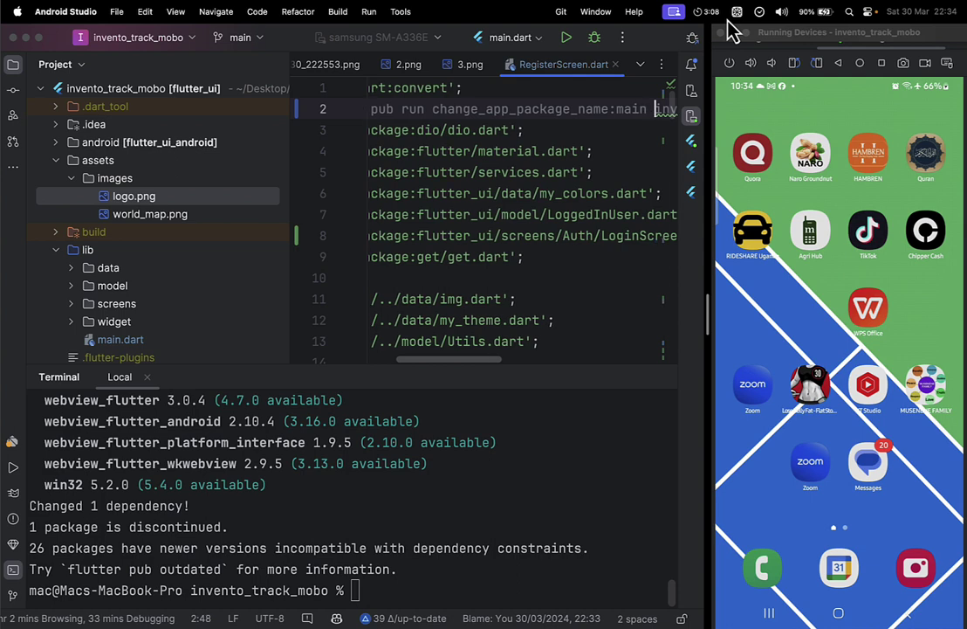
{"action": "left_click", "coordinate": [14, 64]}
{"action": "scroll", "coordinate": [205, 91], "scroll_direction": "left", "scroll_amount": 5}
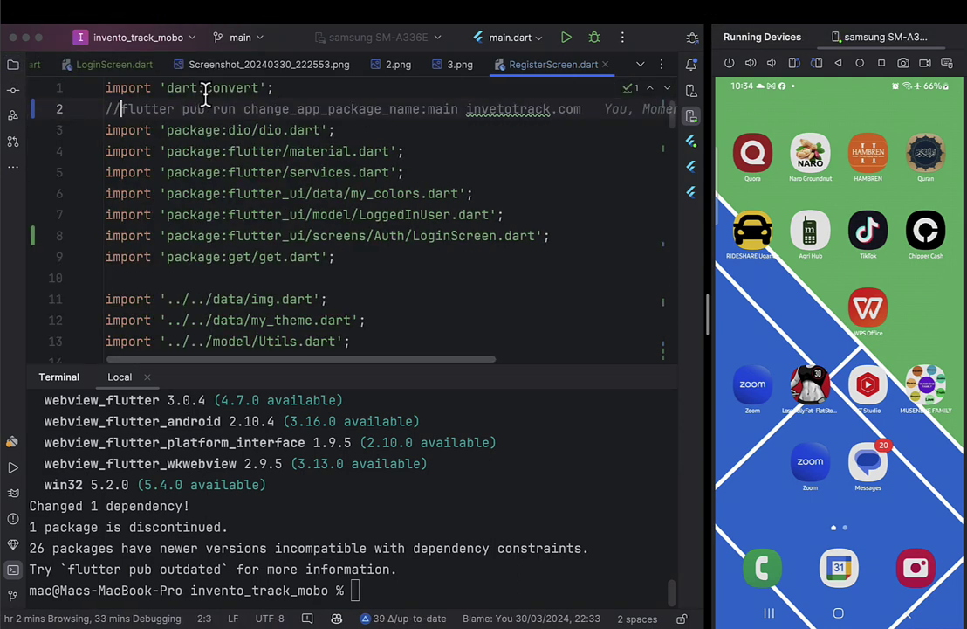
{"action": "left_click_drag", "start_coordinate": [120, 108], "coordinate": [205, 101]}
{"action": "key", "text": "shift+alt+Right"}
{"action": "key", "text": "shift+alt+Right"}
{"action": "key", "text": "shift+alt+Right"}
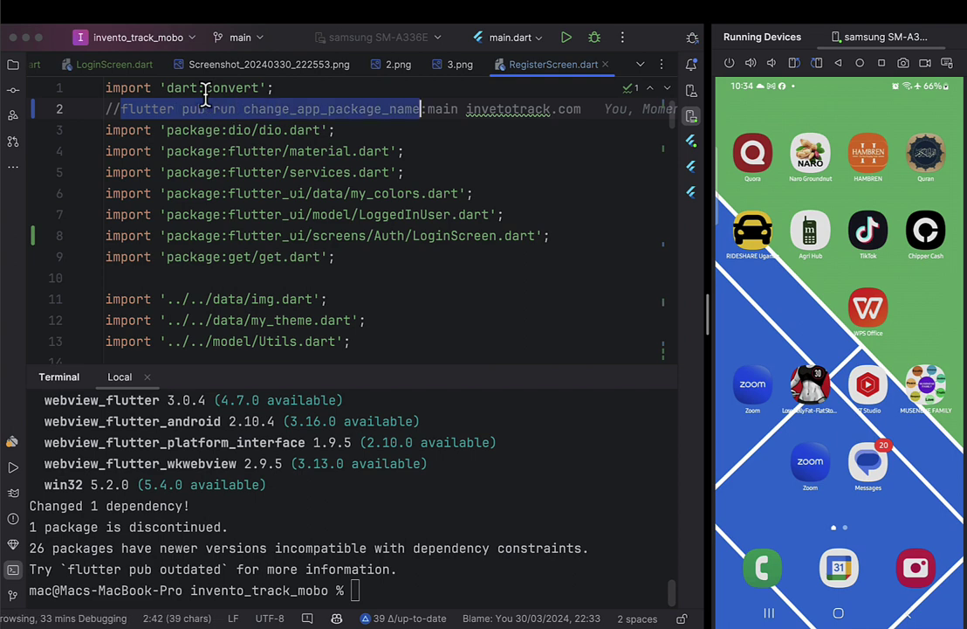
{"action": "key", "text": "shift+alt+Right"}
{"action": "key", "text": "shift+alt+Right"}
{"action": "key", "text": "shift+alt+Right"}
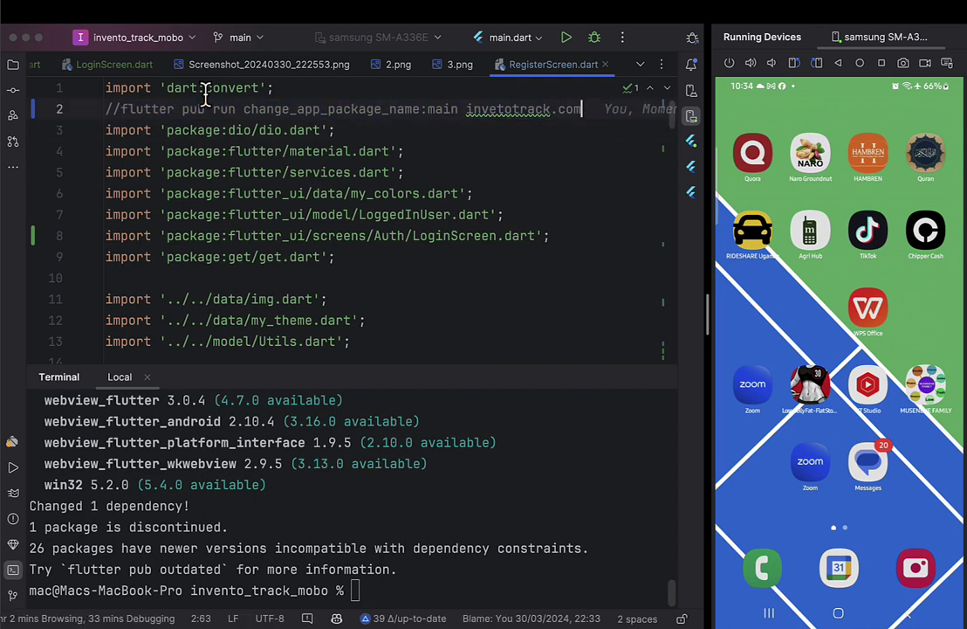
{"action": "key", "text": "shift+alt+Right"}
{"action": "key", "text": "super+c"}
{"action": "key", "text": "BackSpace"}
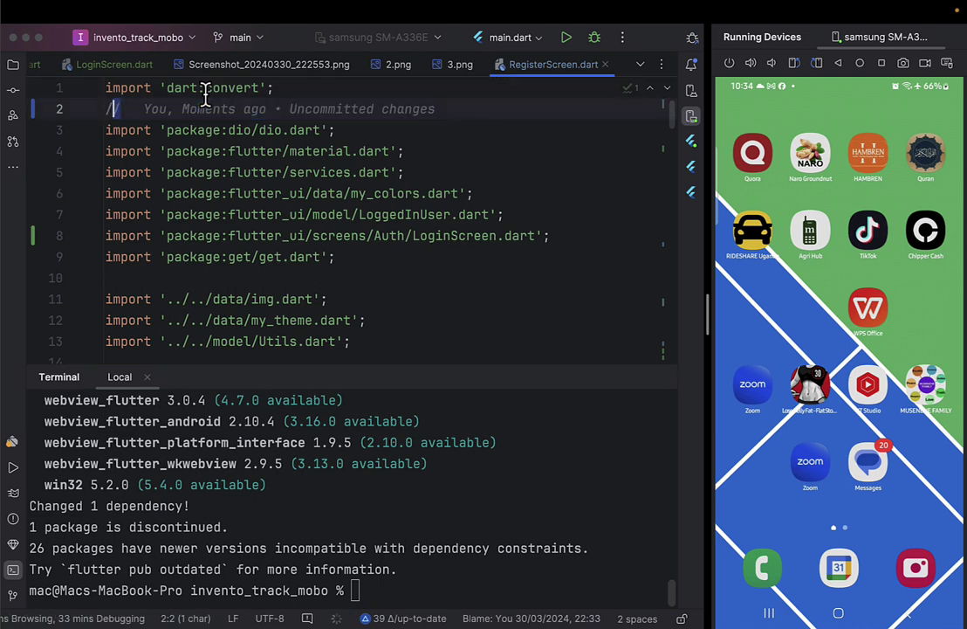
{"action": "key", "text": "BackSpace"}
{"action": "key", "text": "BackSpace"}
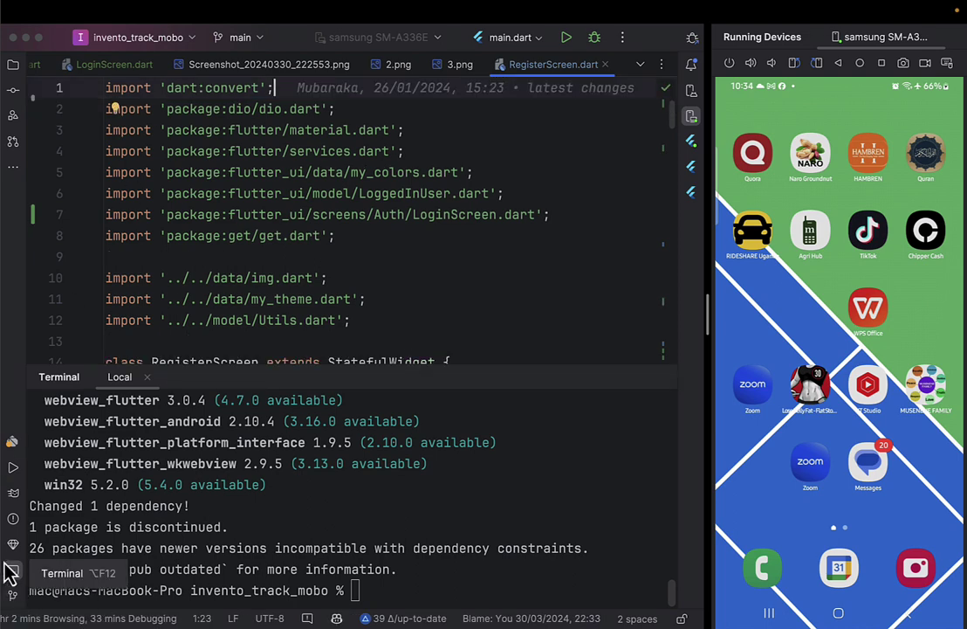
Run change_app_package_name:main with invetotrack.com in a cleared terminal to rename the package.
{"action": "left_click", "coordinate": [13, 572]}
{"action": "left_click", "coordinate": [13, 571]}
{"action": "left_click", "coordinate": [210, 523]}
{"action": "key", "text": "super+k"}
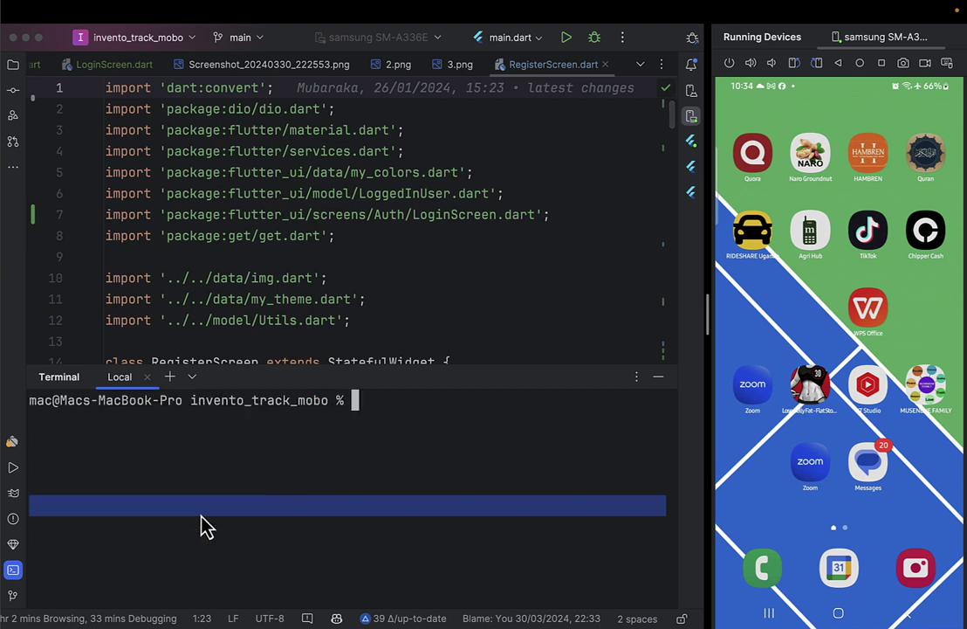
{"action": "key", "text": "super+v"}
{"action": "key", "text": "Return"}
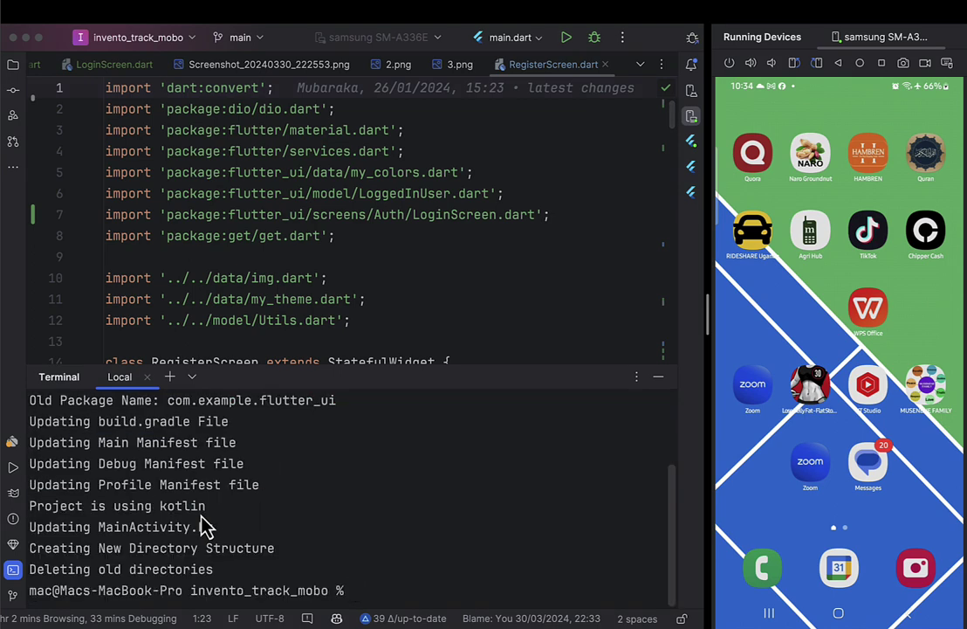
{"action": "scroll", "coordinate": [205, 527], "scroll_direction": "up", "scroll_amount": 3}
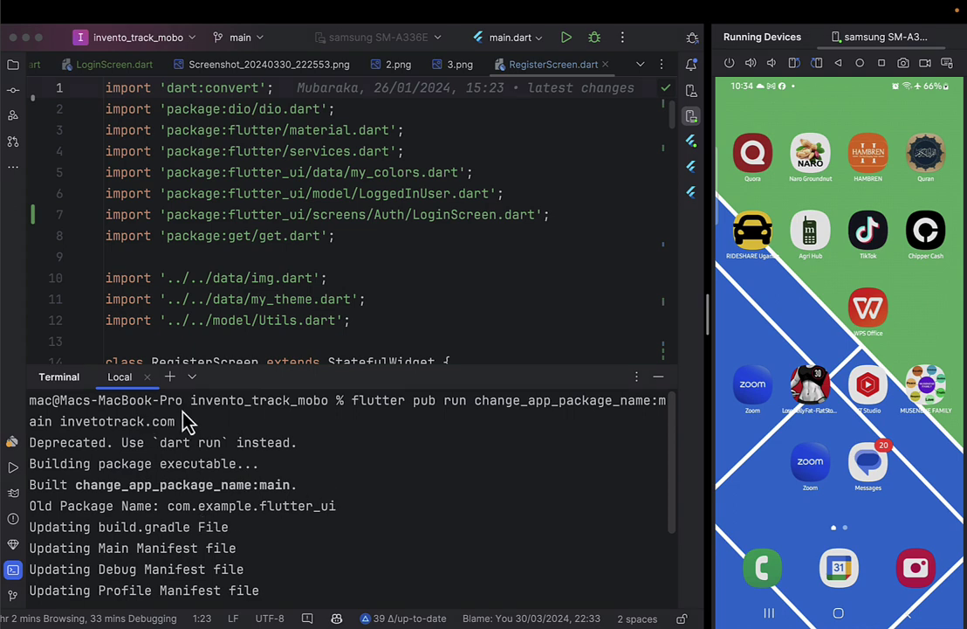
{"action": "left_click_drag", "start_coordinate": [185, 409], "coordinate": [122, 417]}
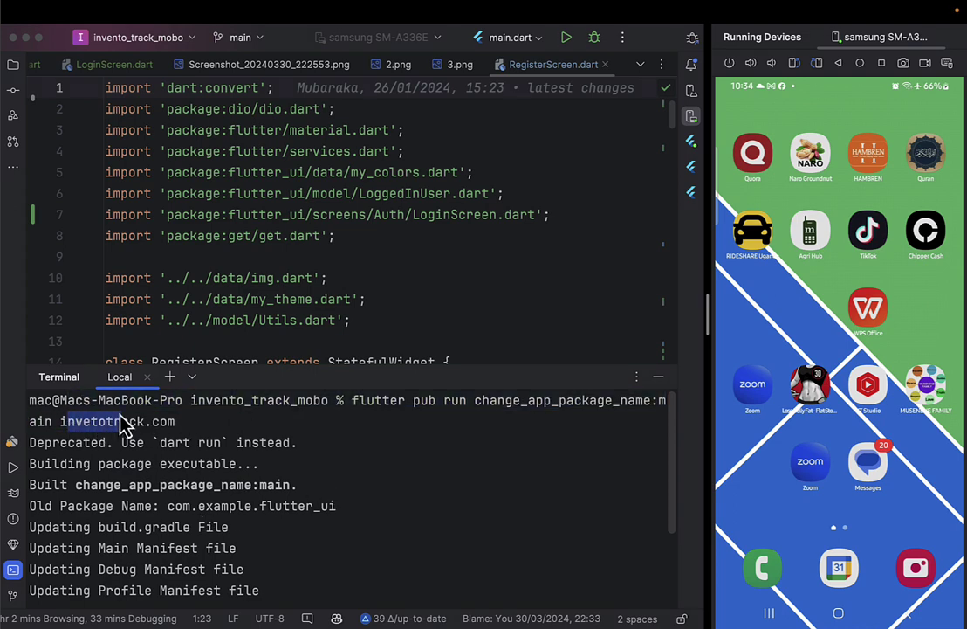
{"action": "left_click", "coordinate": [659, 376]}
{"action": "left_click", "coordinate": [465, 298]}
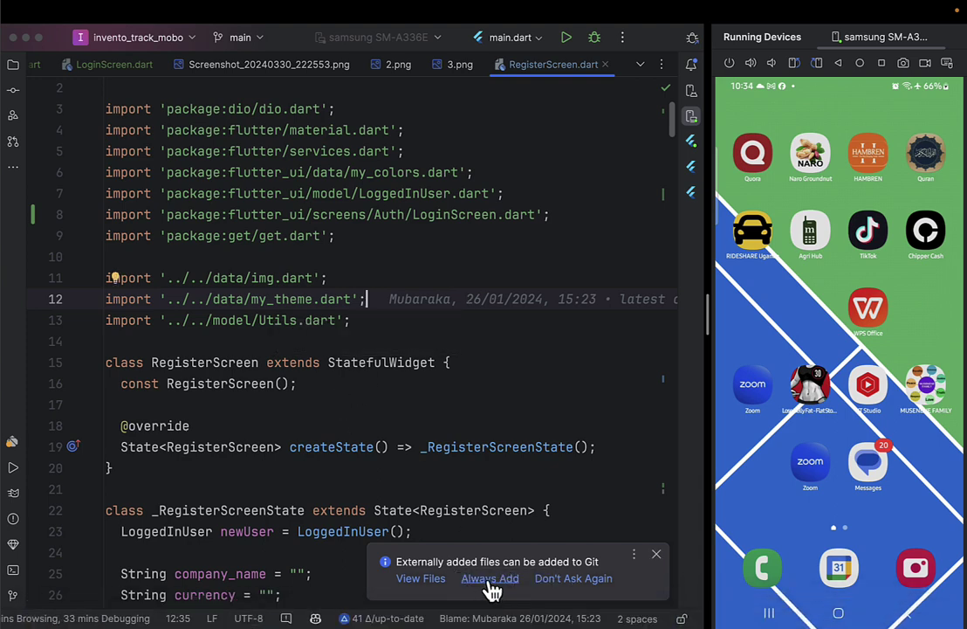
Always add external files to Git, expand android > app, and flip through the phone's apps.
{"action": "left_click", "coordinate": [492, 590]}
{"action": "scroll", "coordinate": [365, 362], "scroll_direction": "up", "scroll_amount": 1}
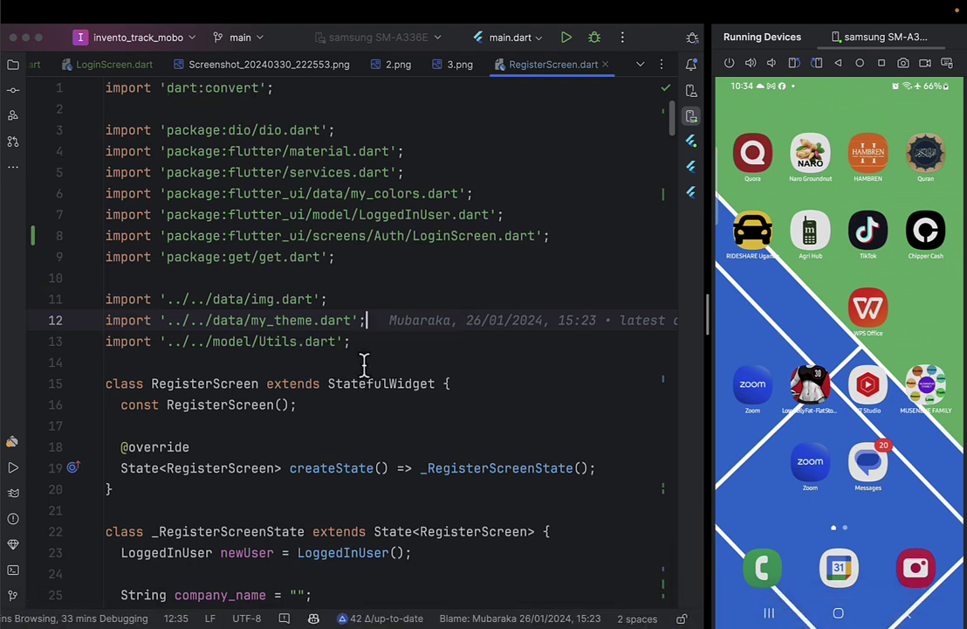
{"action": "left_click", "coordinate": [18, 90]}
{"action": "left_click", "coordinate": [13, 67]}
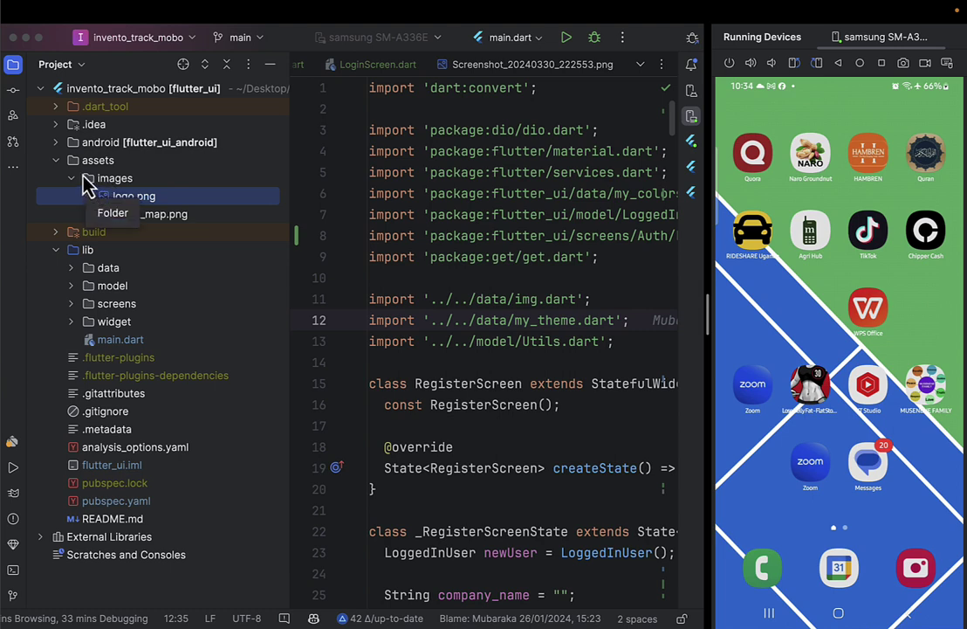
{"action": "left_click", "coordinate": [66, 145]}
{"action": "left_click", "coordinate": [61, 143]}
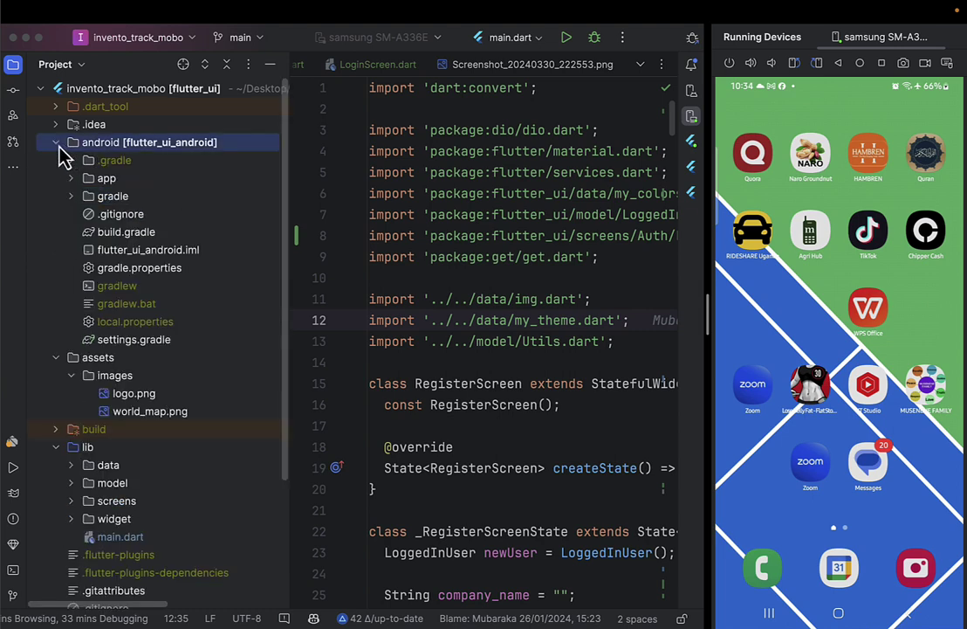
{"action": "left_click", "coordinate": [72, 180]}
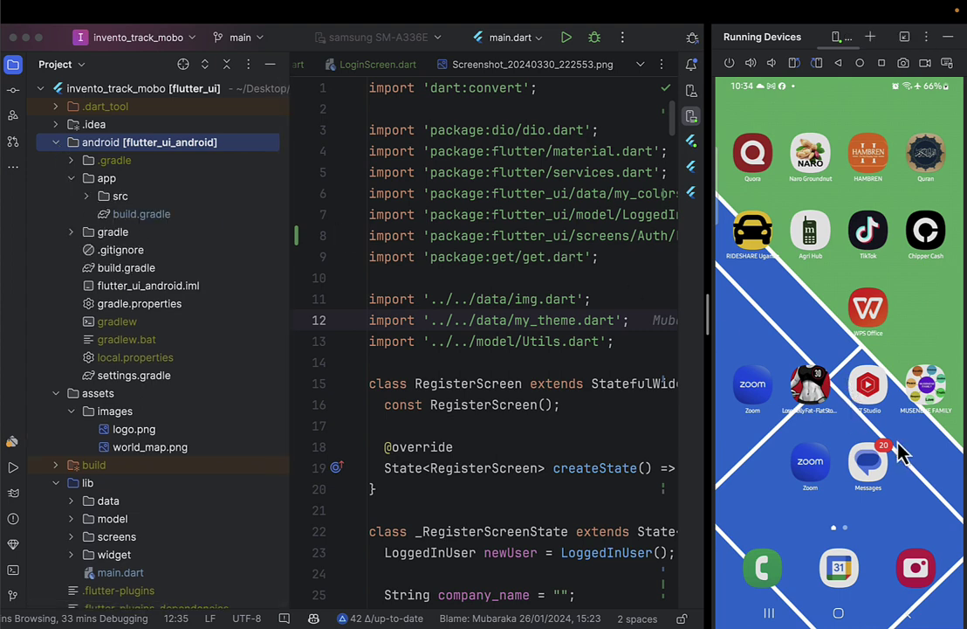
{"action": "left_click_drag", "start_coordinate": [873, 432], "coordinate": [924, 147]}
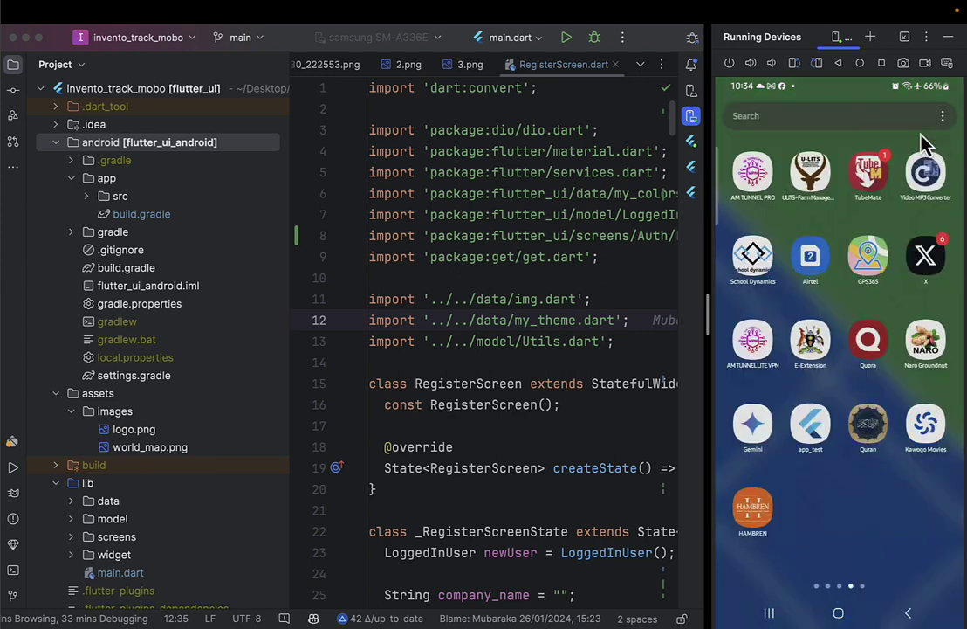
{"action": "left_click_drag", "start_coordinate": [941, 469], "coordinate": [781, 460]}
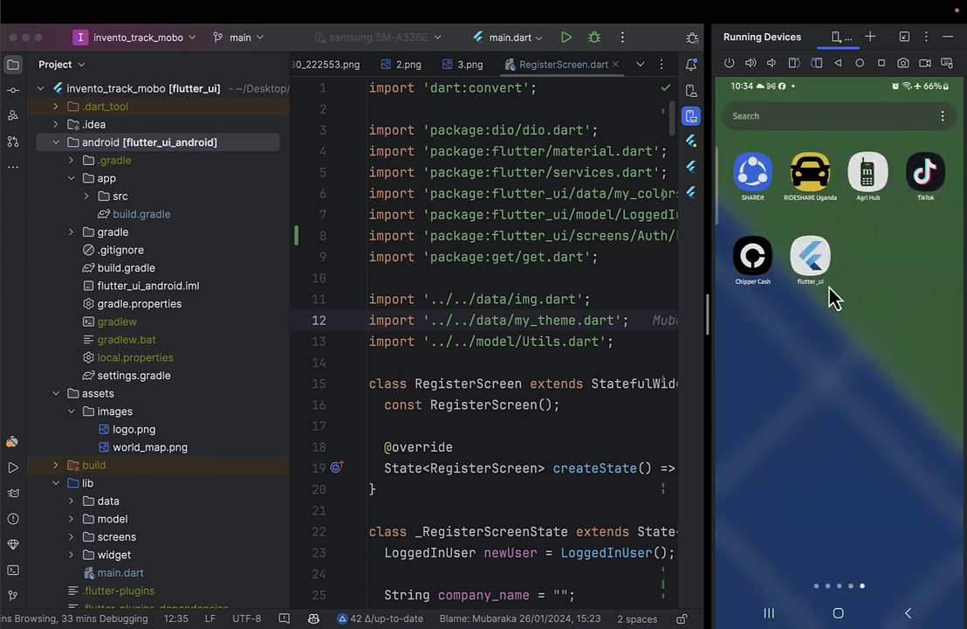
Open src/main/AndroidManifest.xml and search the whole project for flutter_ui.
{"action": "left_click", "coordinate": [86, 195]}
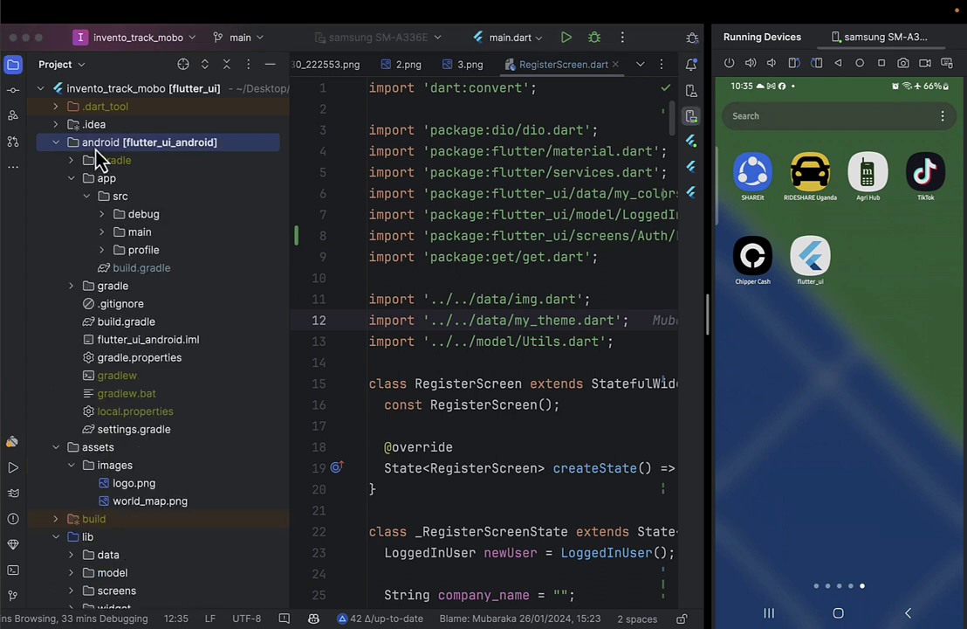
{"action": "left_click", "coordinate": [102, 231]}
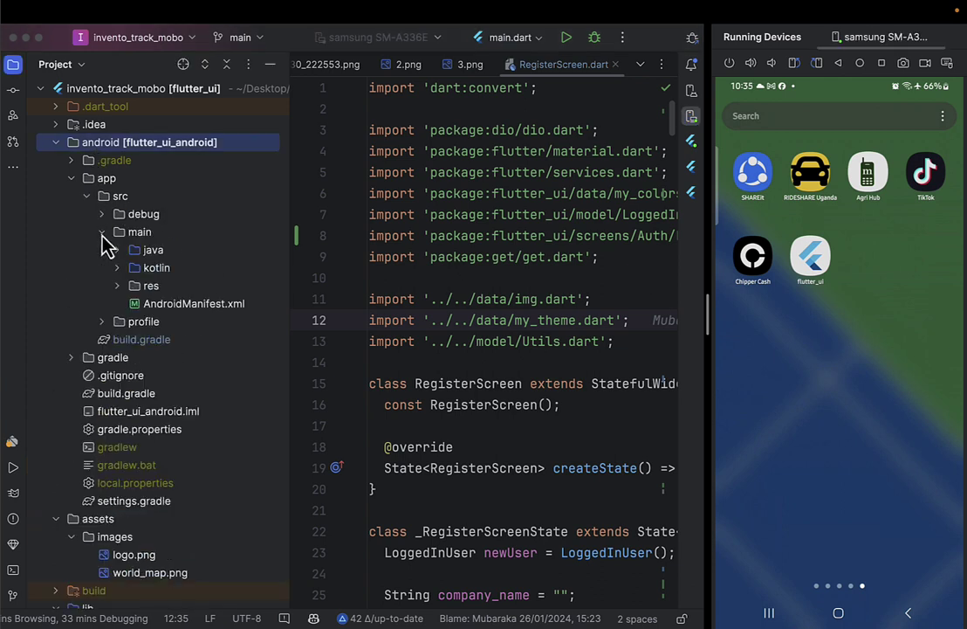
{"action": "double_click", "coordinate": [139, 306]}
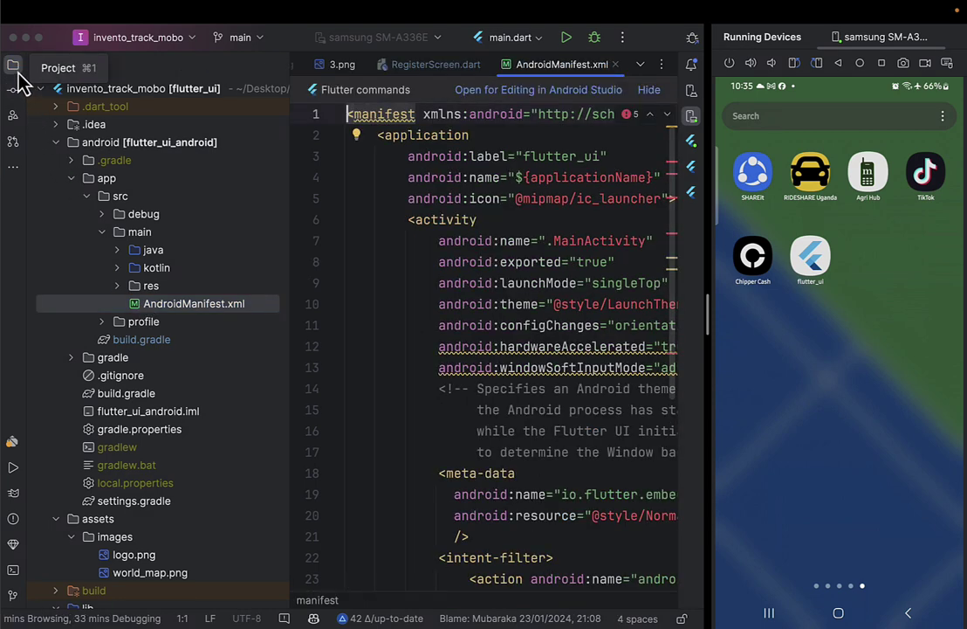
{"action": "left_click", "coordinate": [15, 68]}
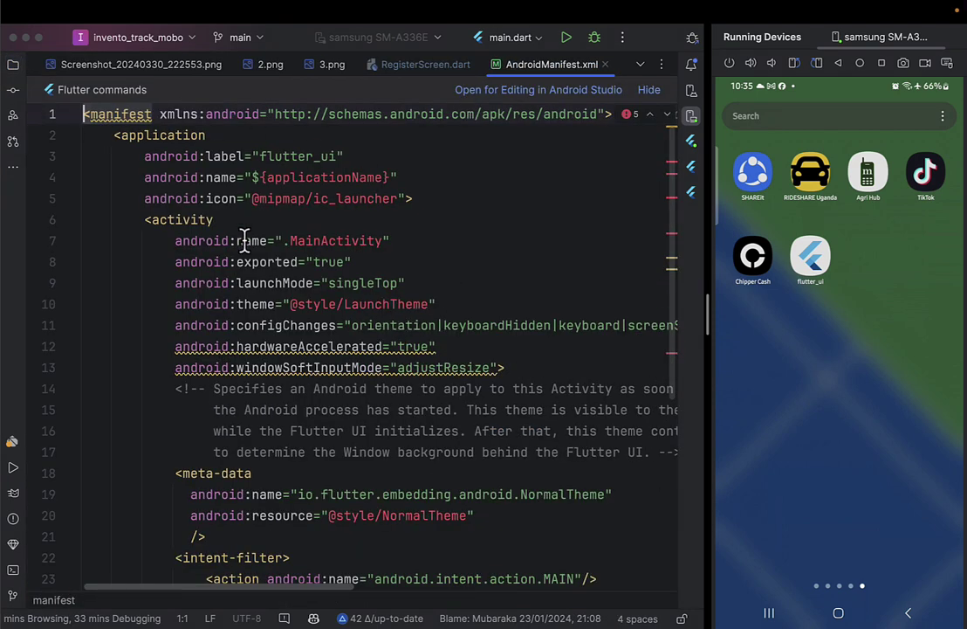
{"action": "scroll", "coordinate": [247, 240], "scroll_direction": "down", "scroll_amount": 3}
{"action": "key", "text": "super+shift+f"}
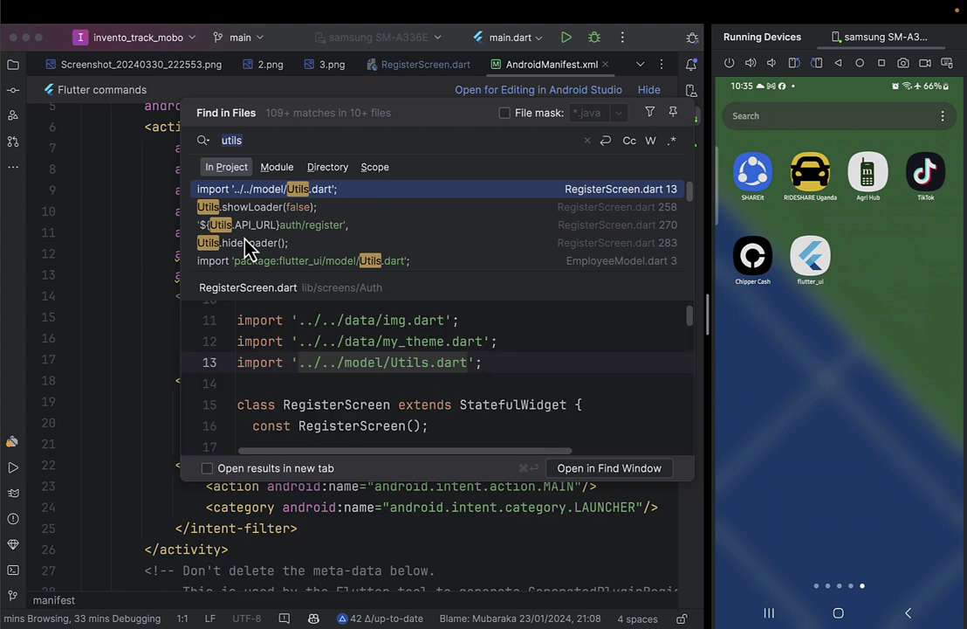
{"action": "type", "text": "flu"}
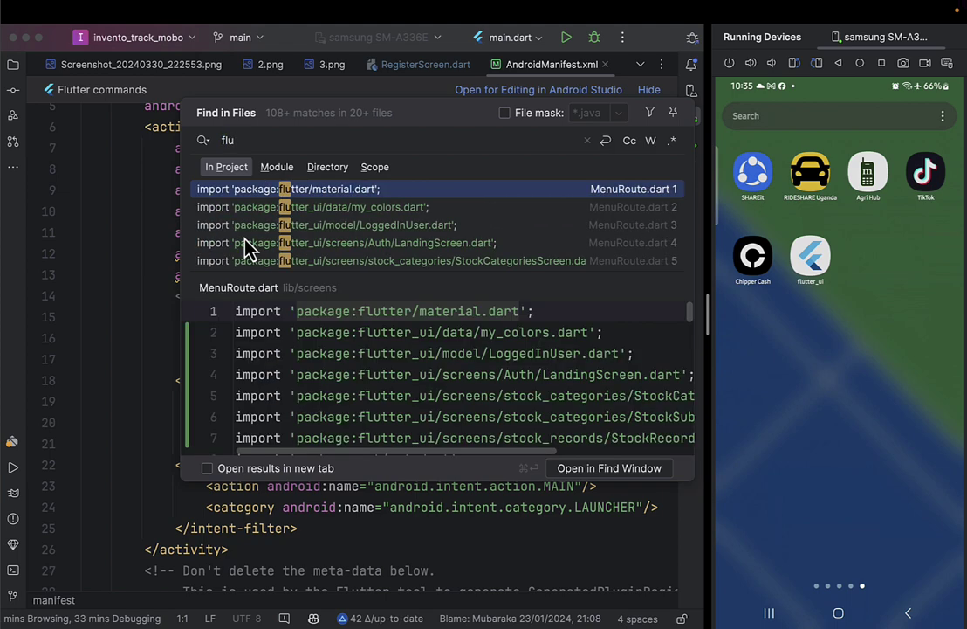
{"action": "type", "text": "tter_ui"}
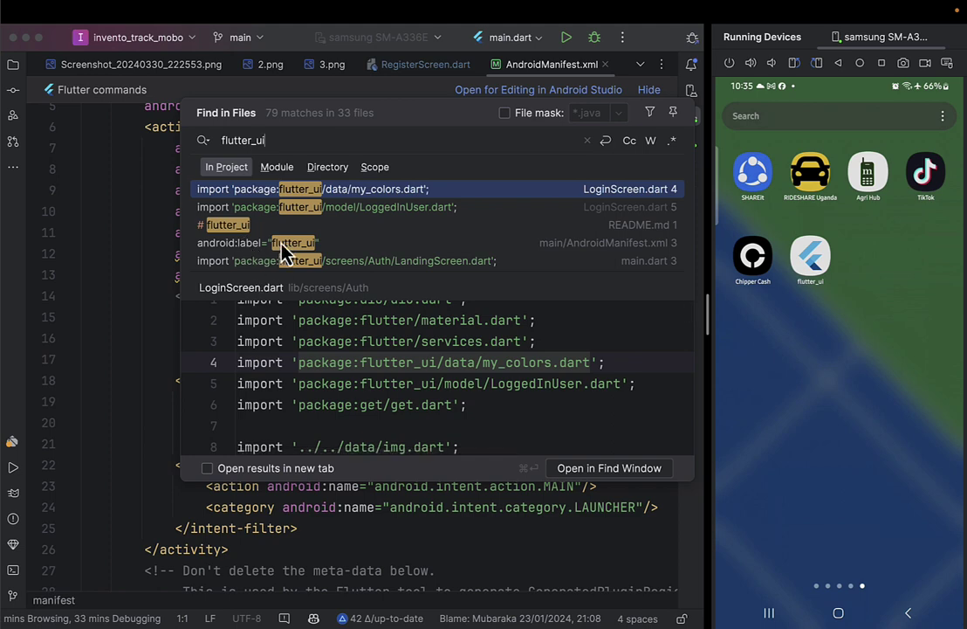
Scan the flutter_ui search results and jump to the android:label match in AndroidManifest.xml.
{"action": "scroll", "coordinate": [282, 251], "scroll_direction": "down", "scroll_amount": 5}
{"action": "scroll", "coordinate": [282, 252], "scroll_direction": "up", "scroll_amount": 5}
{"action": "scroll", "coordinate": [282, 252], "scroll_direction": "down", "scroll_amount": 5}
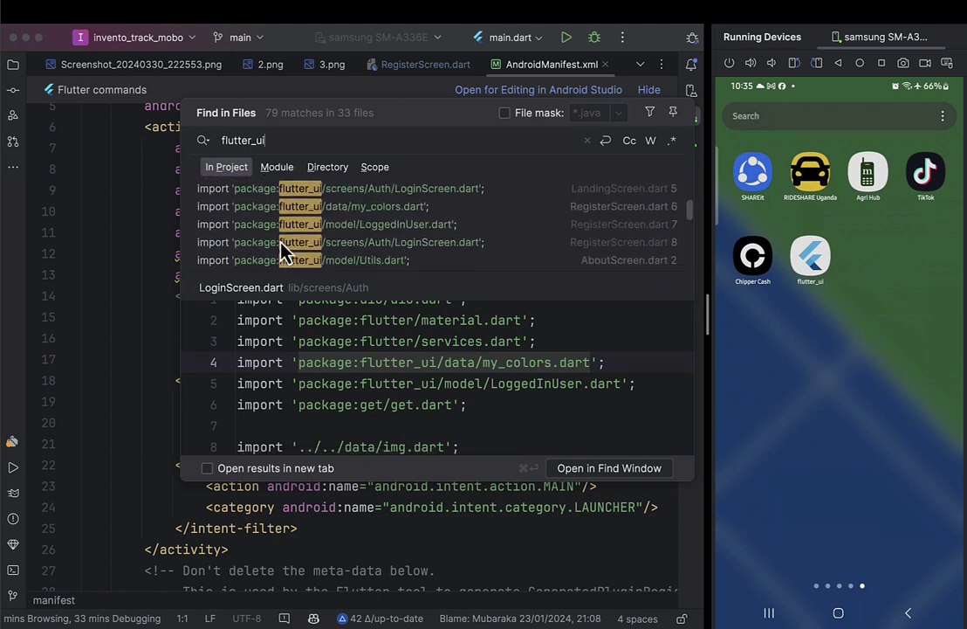
{"action": "scroll", "coordinate": [282, 252], "scroll_direction": "up", "scroll_amount": 5}
{"action": "double_click", "coordinate": [282, 252]}
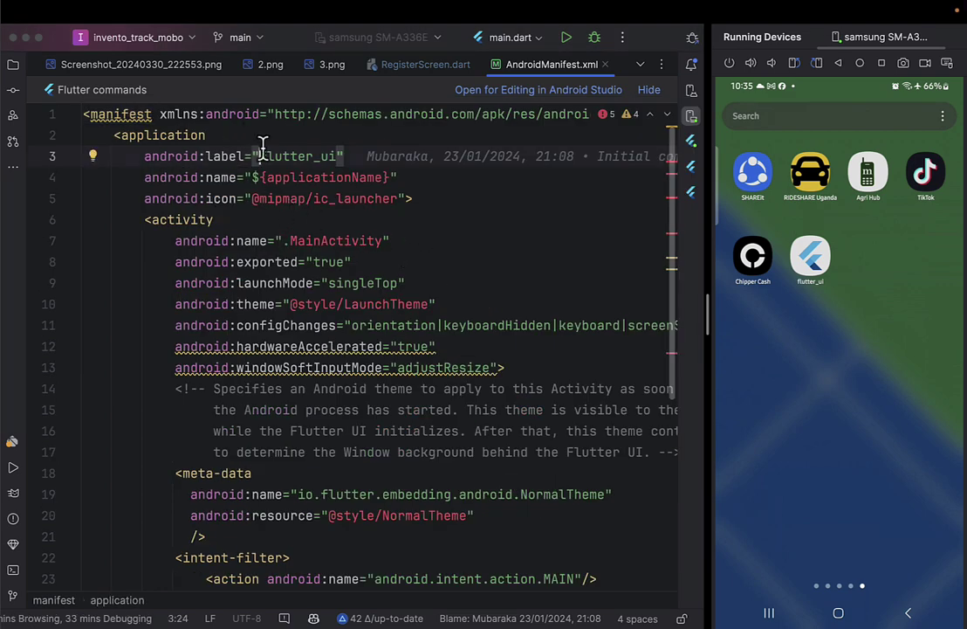
{"action": "left_click", "coordinate": [13, 65]}
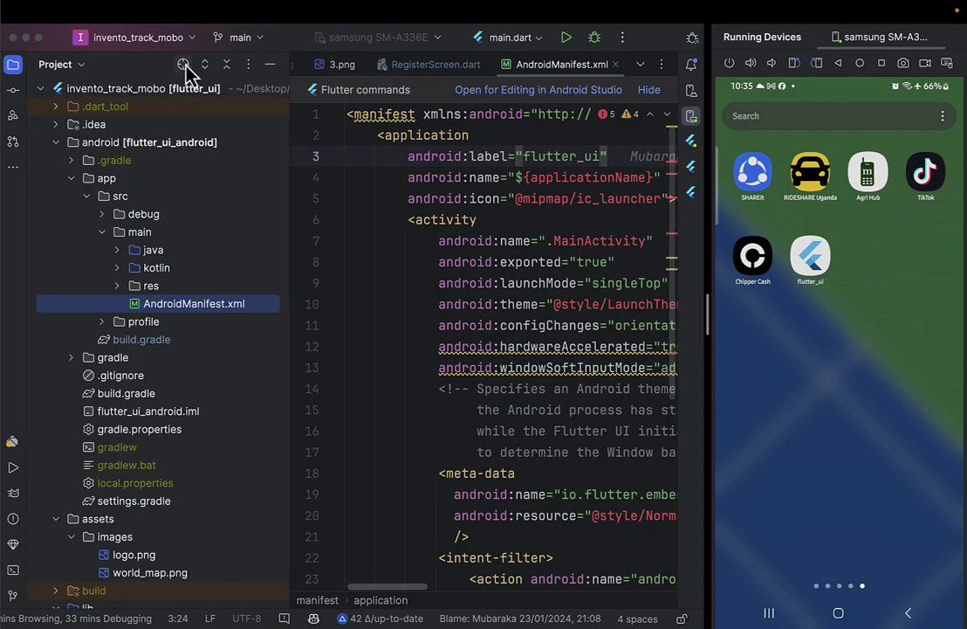
{"action": "left_click", "coordinate": [13, 65]}
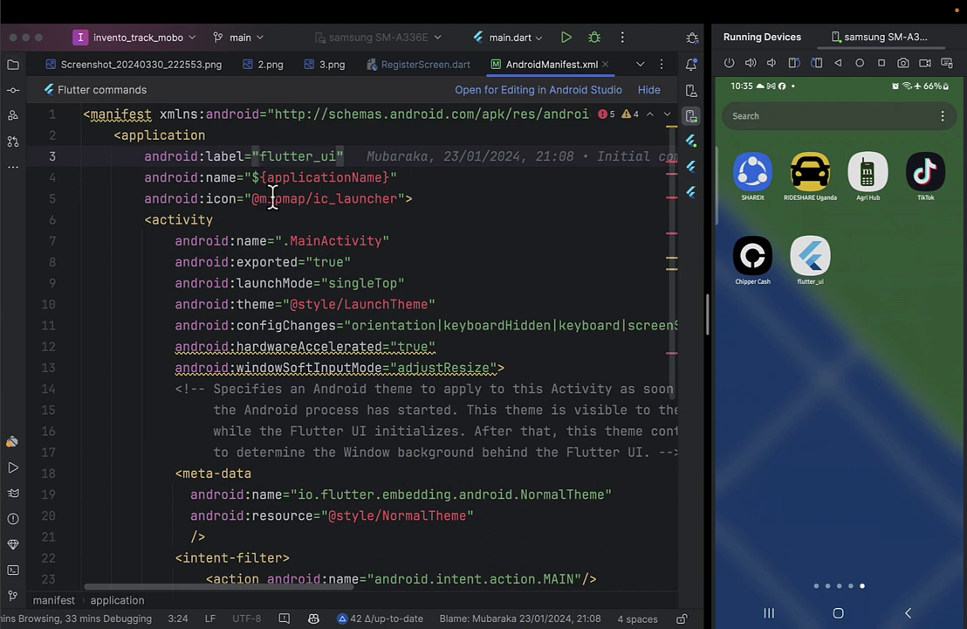
Replace the flutter_ui android:label value in AndroidManifest.xml with iNVETOTRACK.
{"action": "double_click", "coordinate": [267, 155]}
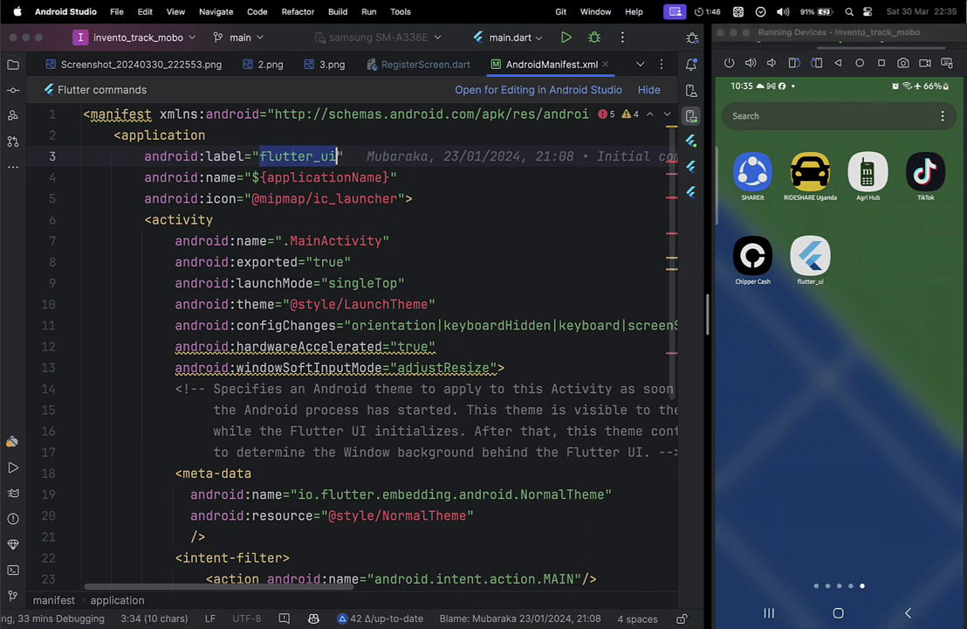
{"action": "key", "text": "shift+Left"}
{"action": "type", "text": "iNNVE"}
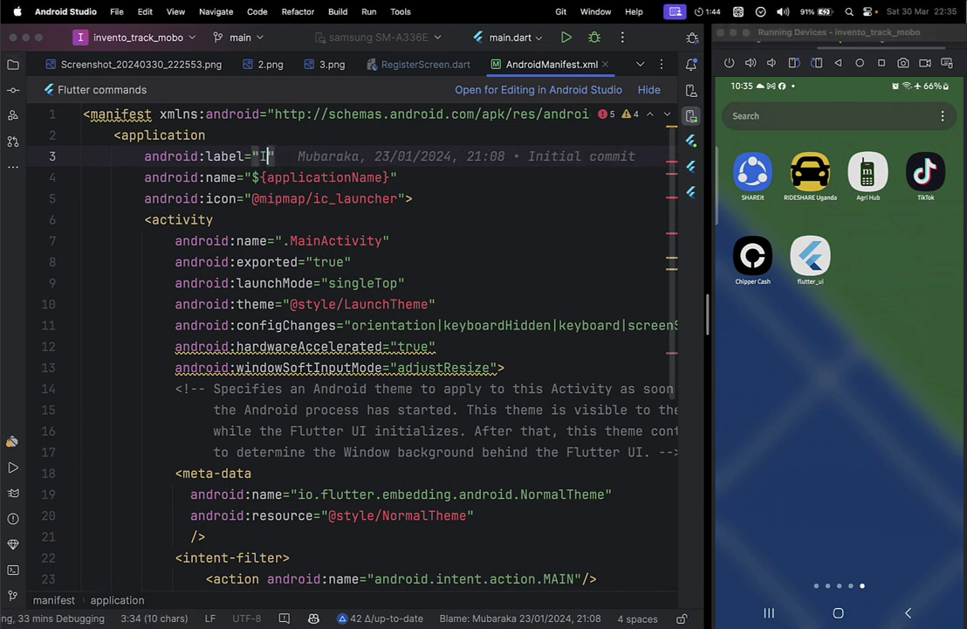
{"action": "key", "text": "BackSpace"}
{"action": "key", "text": "BackSpace"}
{"action": "key", "text": "BackSpace"}
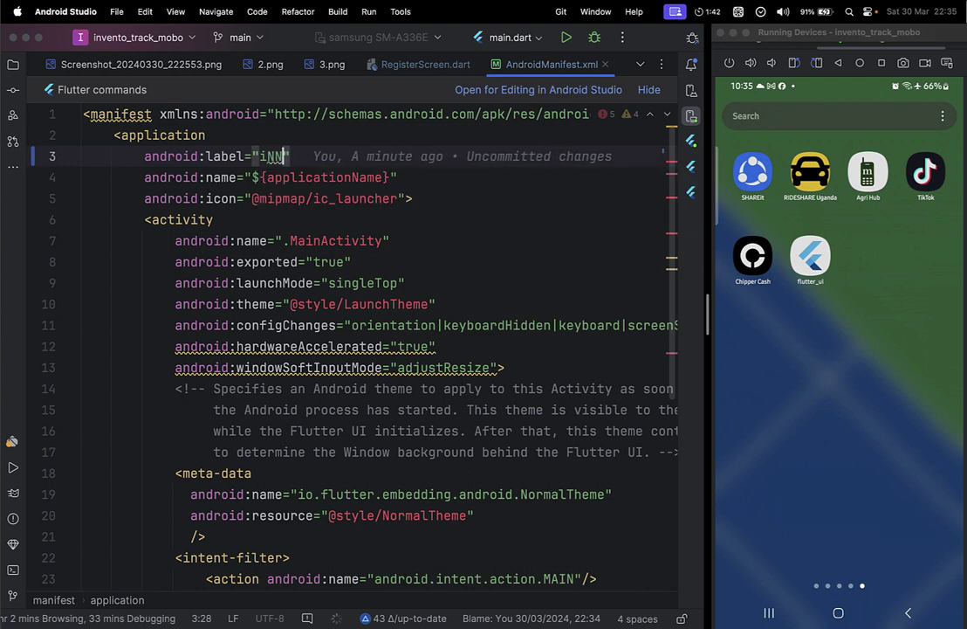
{"action": "type", "text": "VETO"}
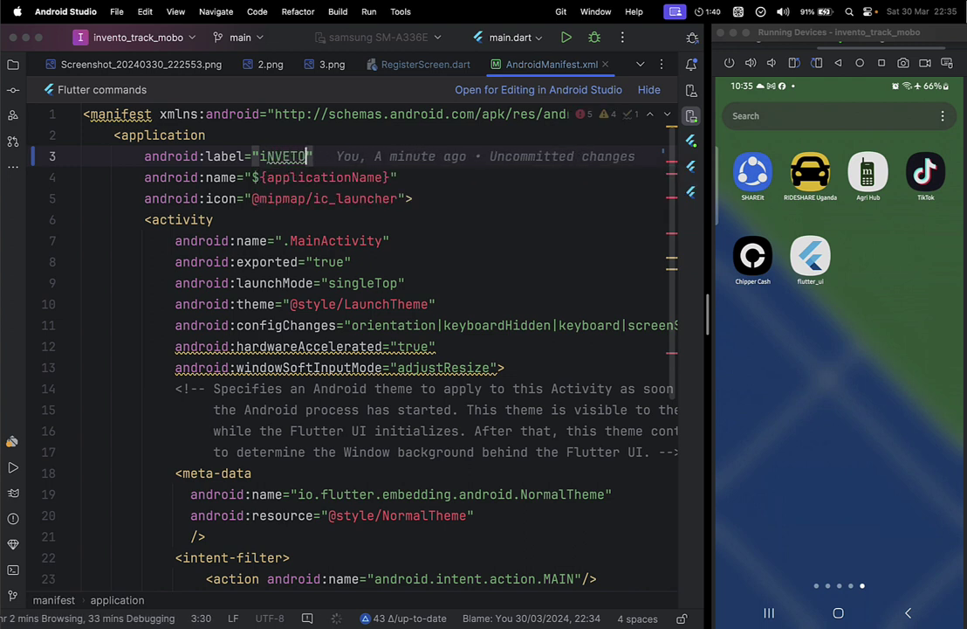
{"action": "type", "text": "TRACK"}
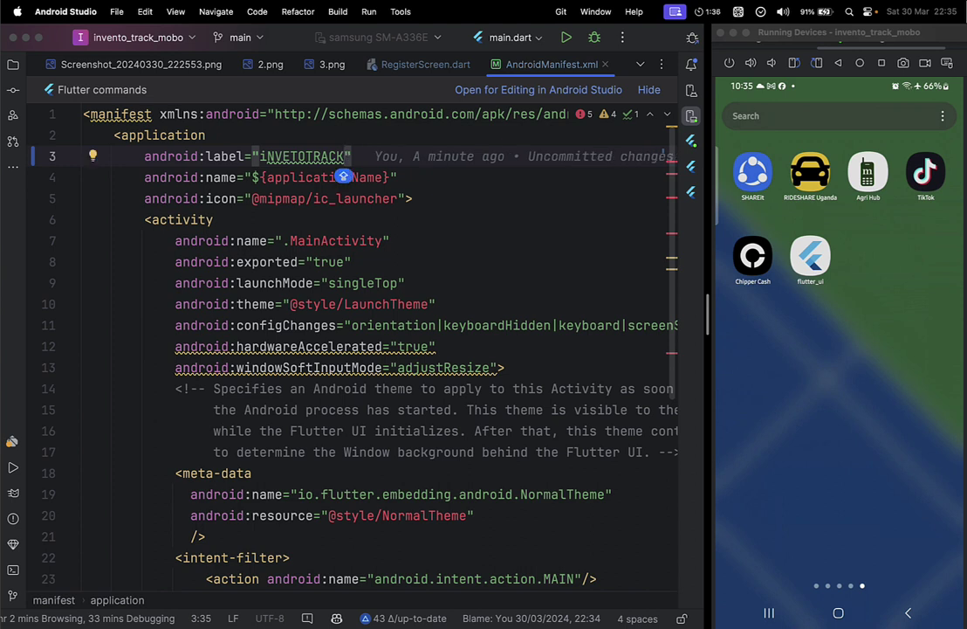
{"action": "left_click", "coordinate": [306, 156]}
{"action": "type", "text": "_"}
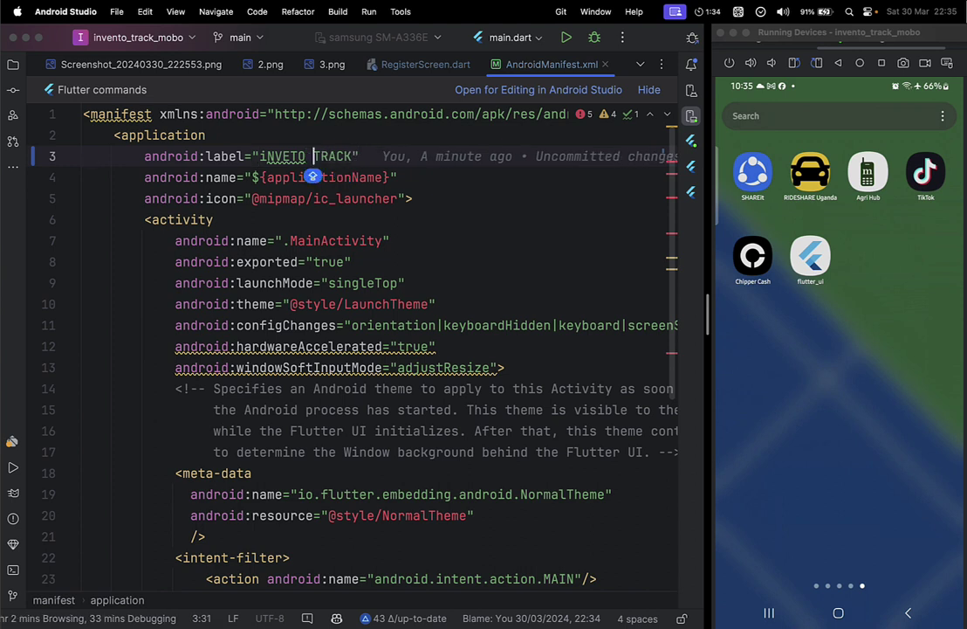
{"action": "key", "text": "BackSpace"}
{"action": "left_click", "coordinate": [266, 177]}
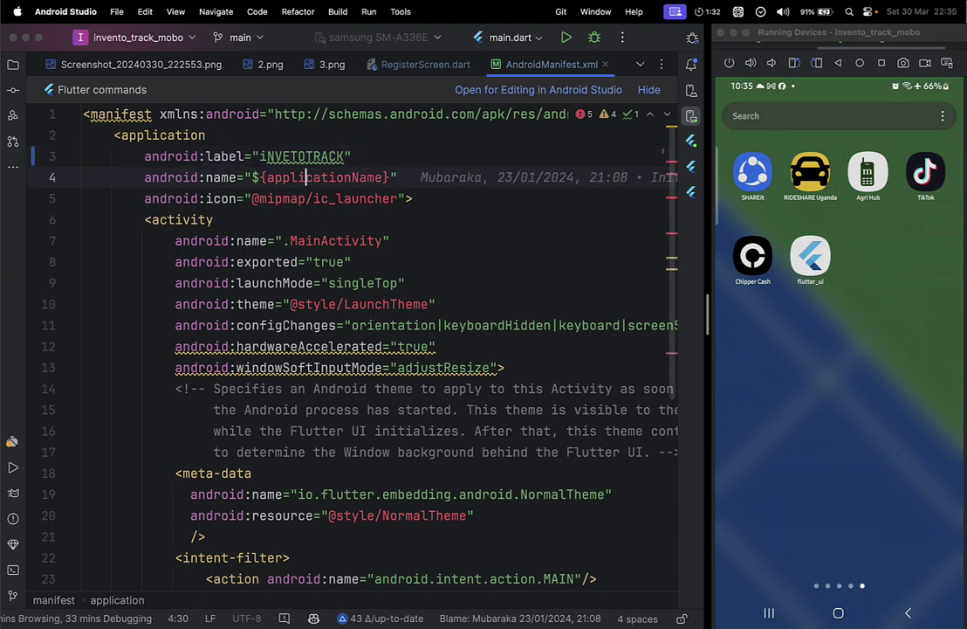
{"action": "left_click_drag", "start_coordinate": [261, 156], "coordinate": [346, 157]}
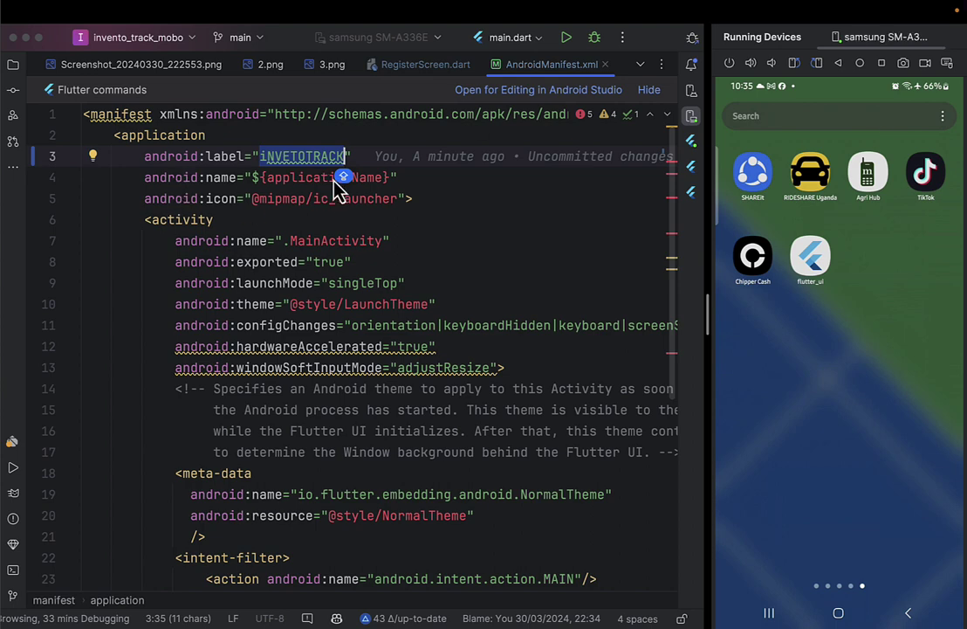
{"action": "key", "text": "ctrl+Tab"}
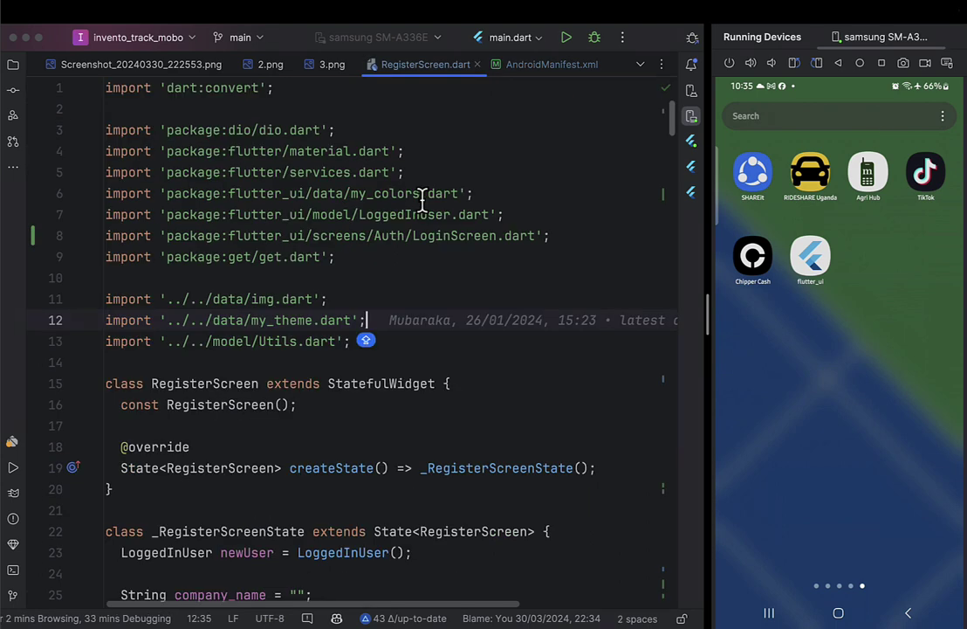
Search the project for FLUTTER_UI and rename the pubspec.yaml project name to iNVETOTRACK.
{"action": "key", "text": "ctrl+Tab"}
{"action": "key", "text": "super+shift+f"}
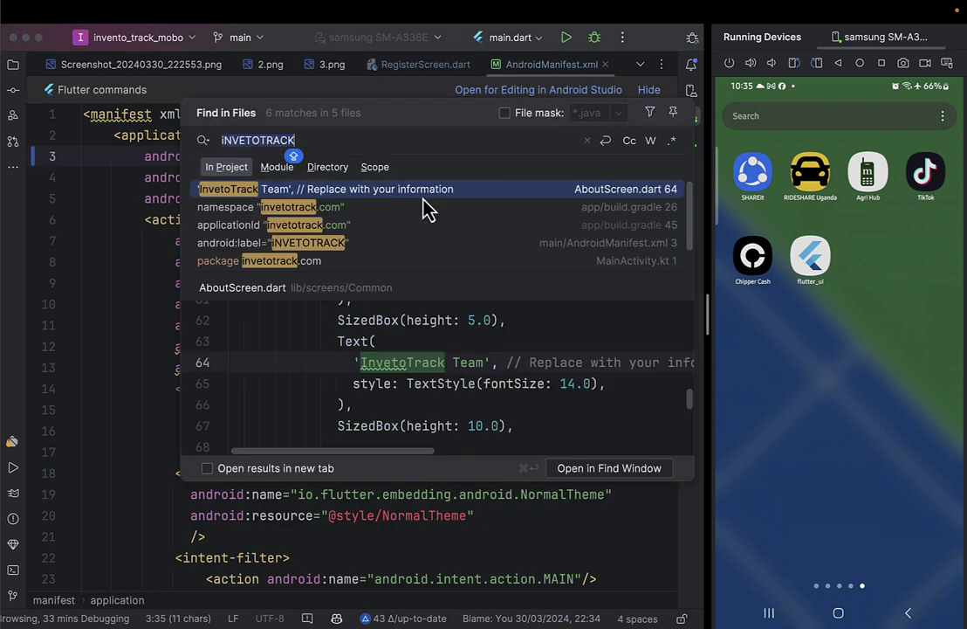
{"action": "type", "text": "FLUTTER_"}
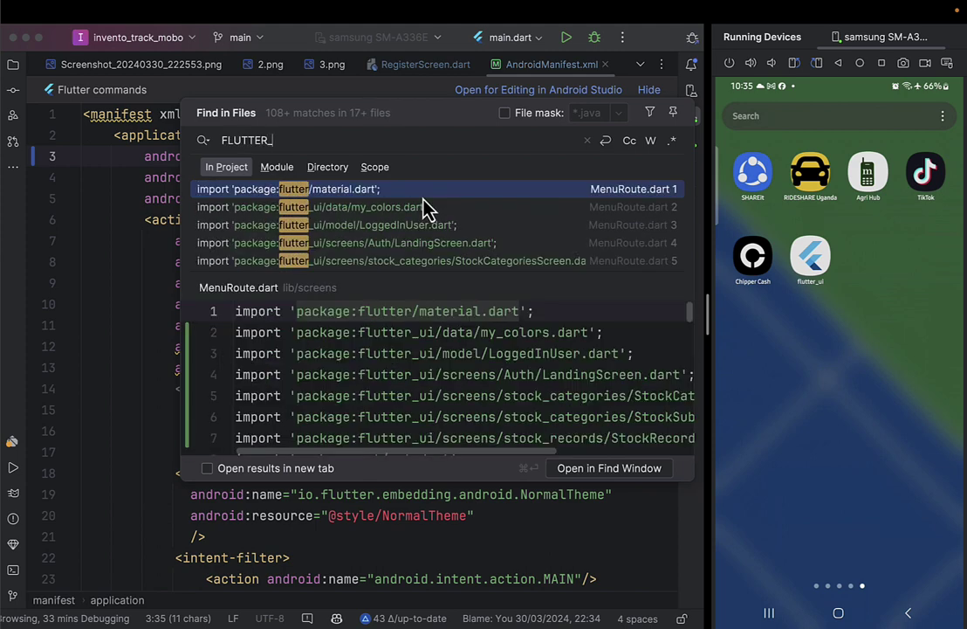
{"action": "type", "text": "UI"}
{"action": "key", "text": "Down"}
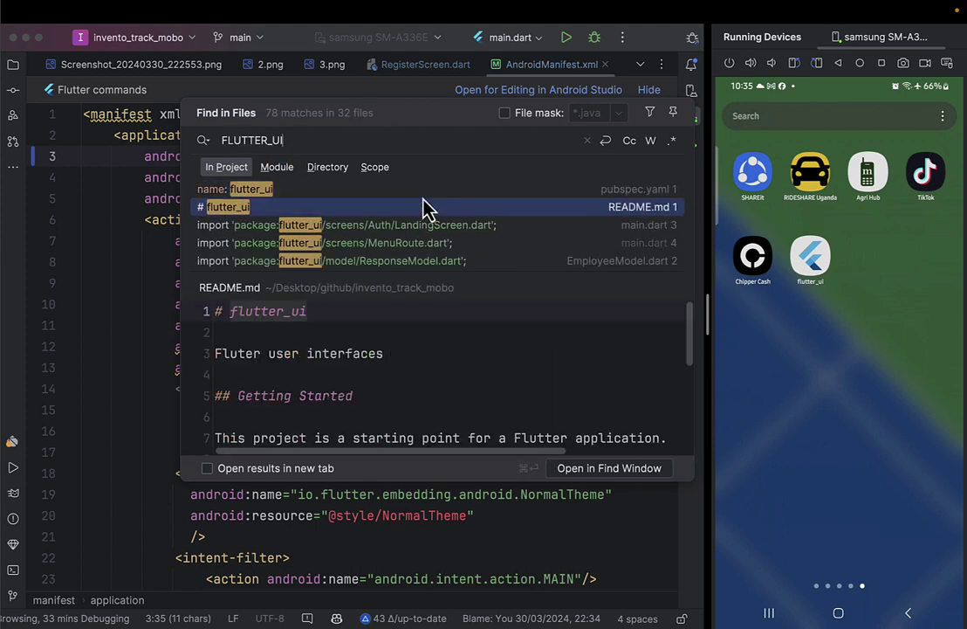
{"action": "key", "text": "Up"}
{"action": "key", "text": "Return"}
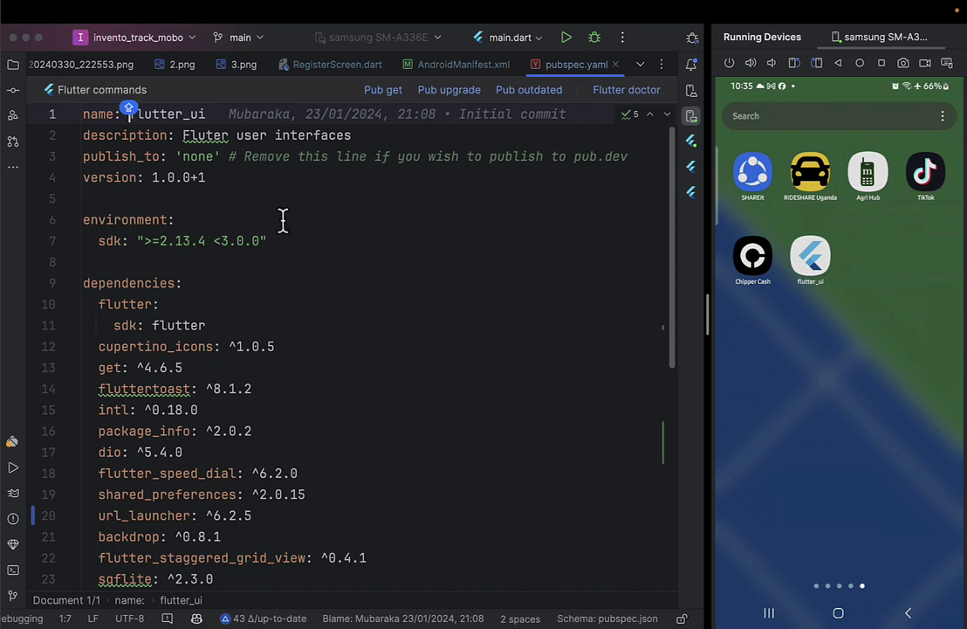
{"action": "key", "text": "shift+End"}
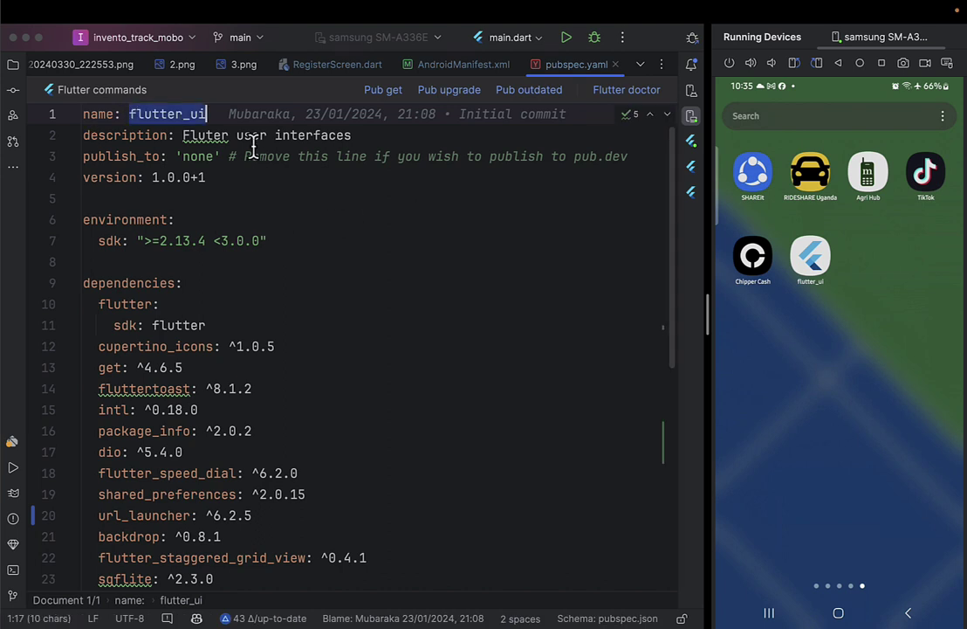
{"action": "type", "text": "iNVETOTRACK"}
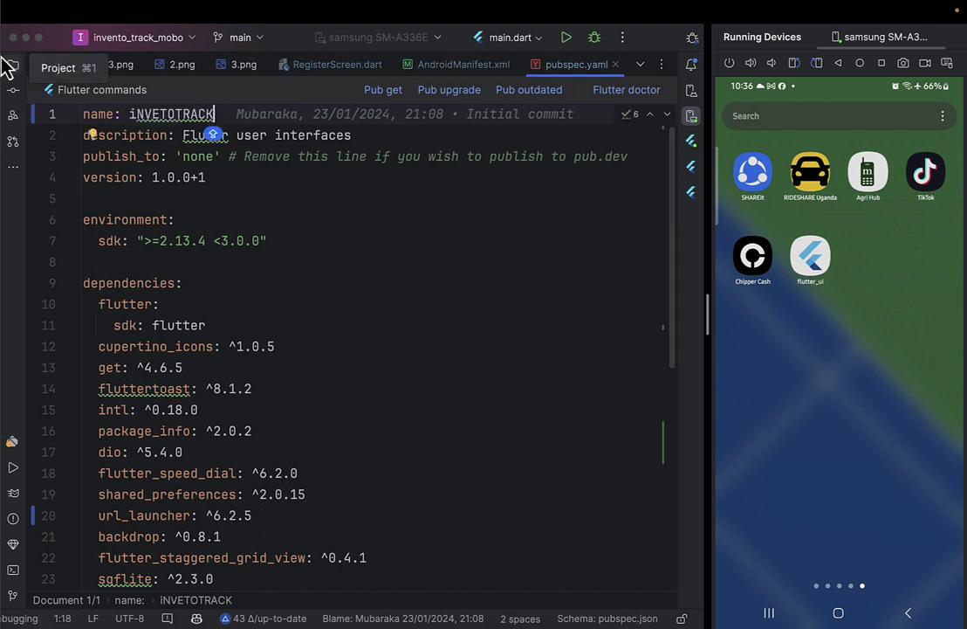
{"action": "left_click", "coordinate": [13, 74]}
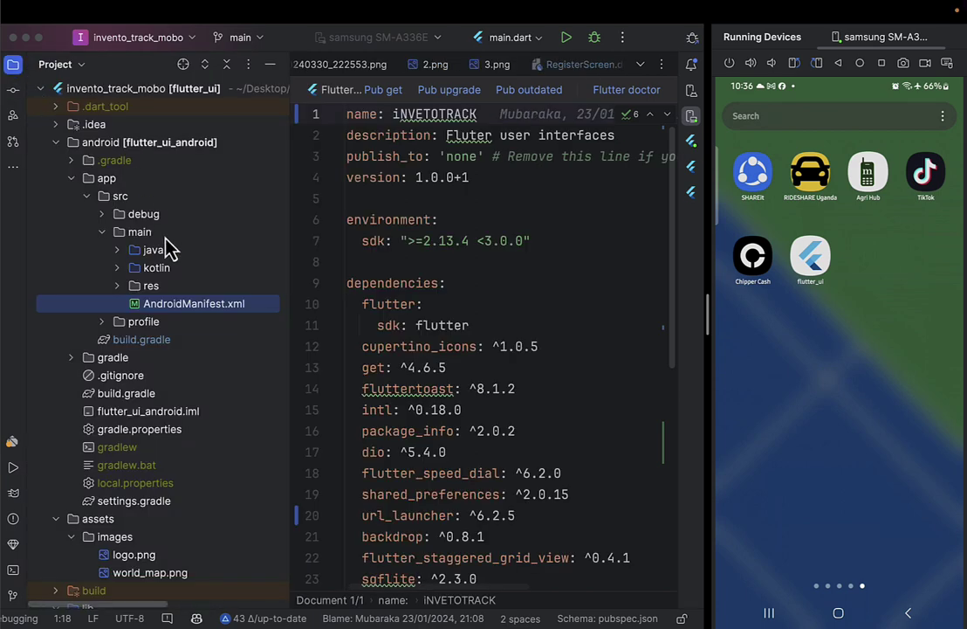
{"action": "left_click", "coordinate": [362, 204]}
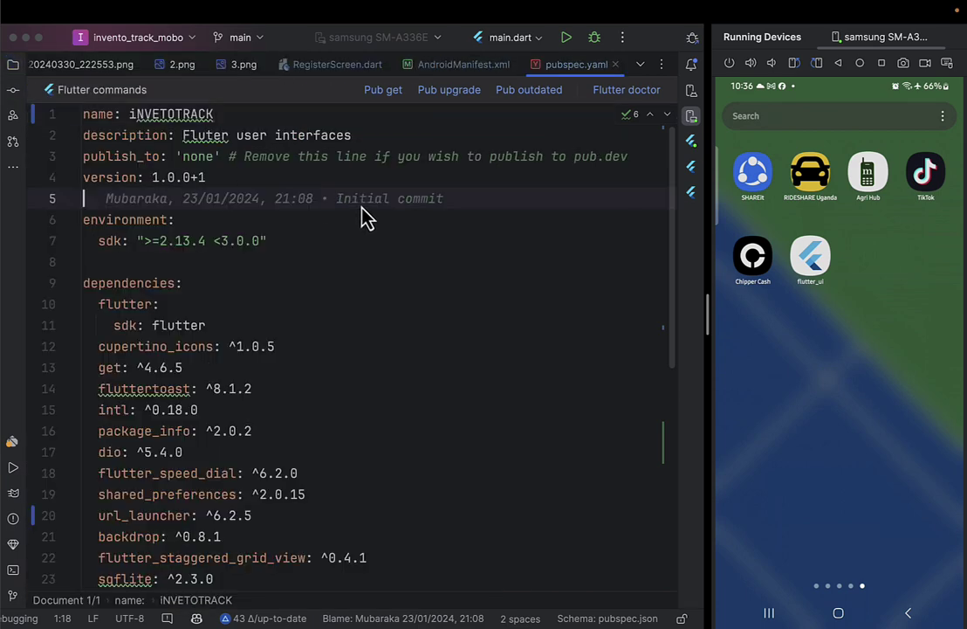
Recheck the FLUTTER_UI matches, then undo the pubspec.yaml name back to flutter_ui.
{"action": "key", "text": "super+bracketleft"}
{"action": "key", "text": "super+shift+f"}
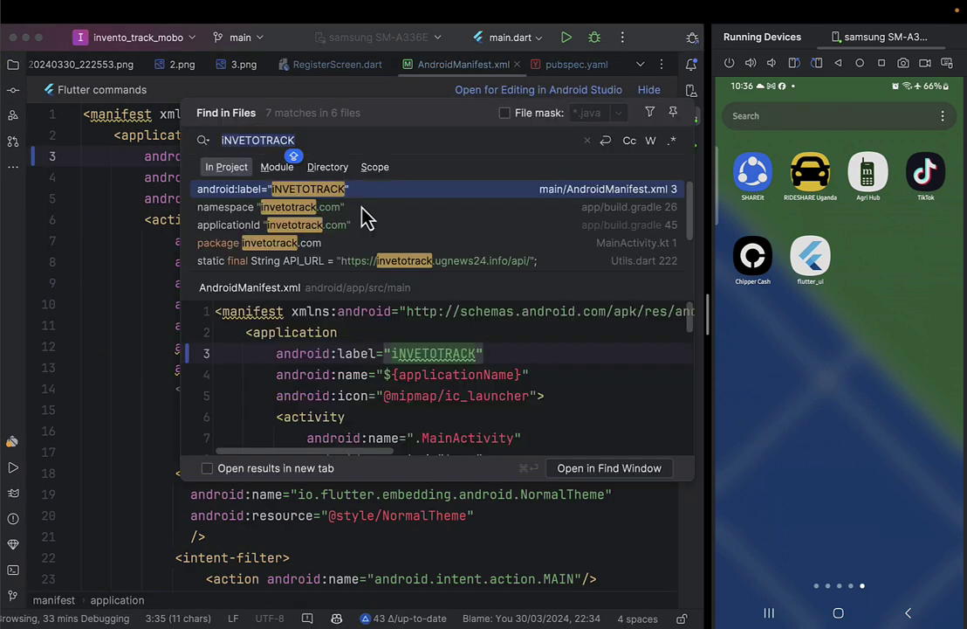
{"action": "type", "text": "FLUTTER"}
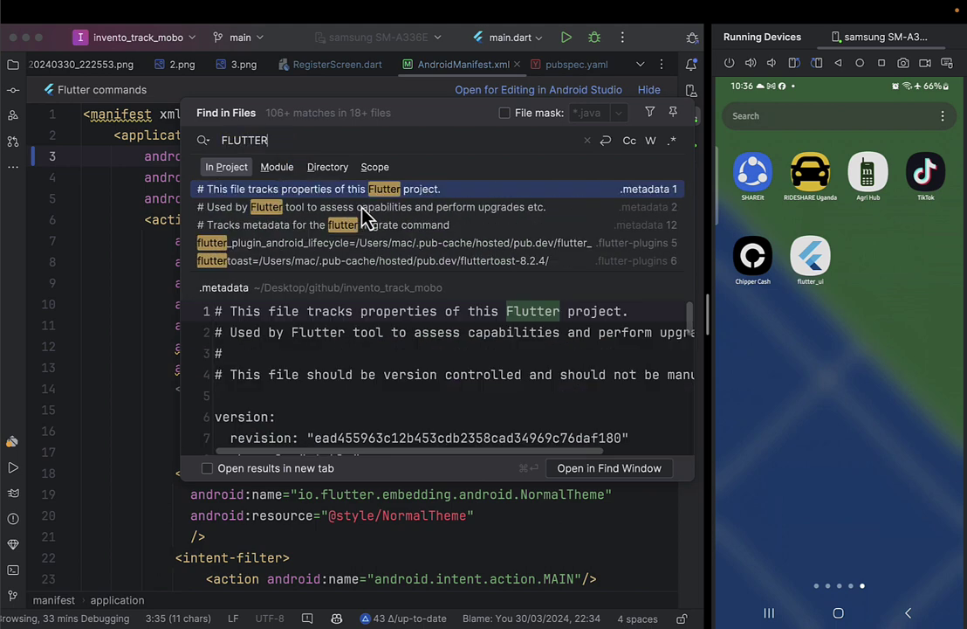
{"action": "type", "text": "_UI"}
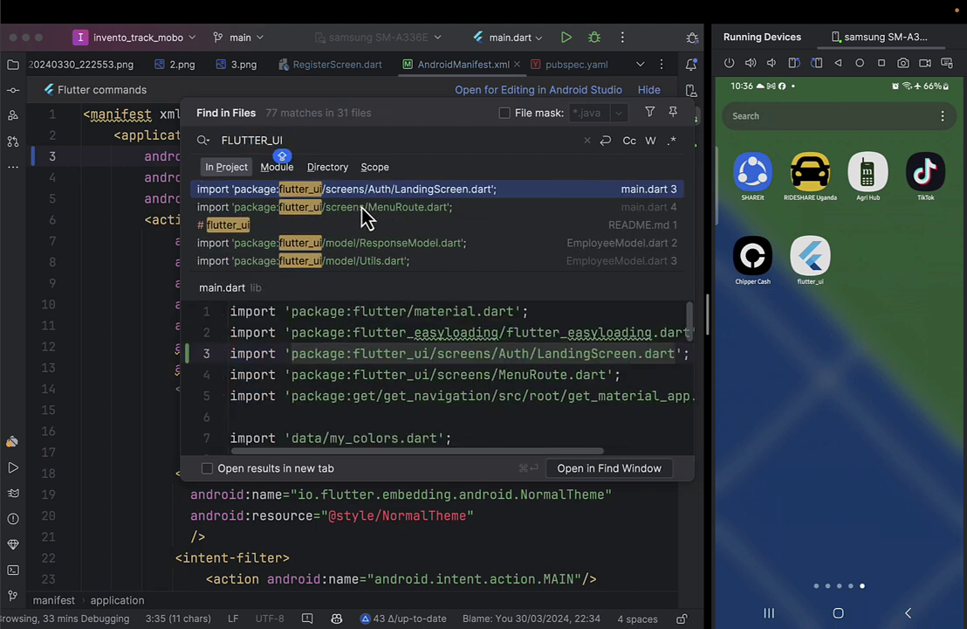
{"action": "scroll", "coordinate": [365, 219], "scroll_direction": "down", "scroll_amount": 8}
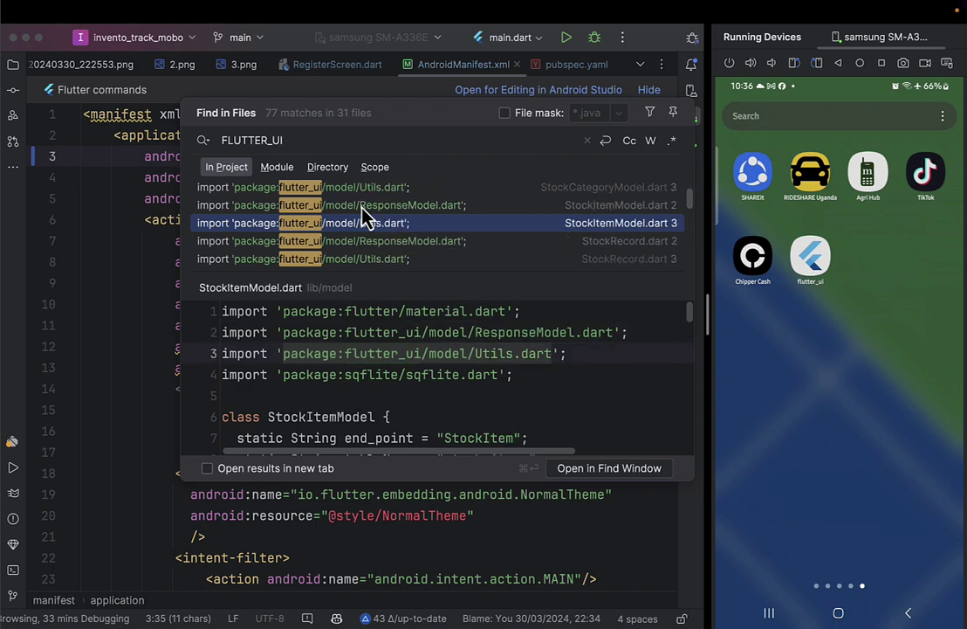
{"action": "scroll", "coordinate": [365, 214], "scroll_direction": "down", "scroll_amount": 3}
{"action": "key", "text": "Escape"}
{"action": "key", "text": "ctrl+Tab"}
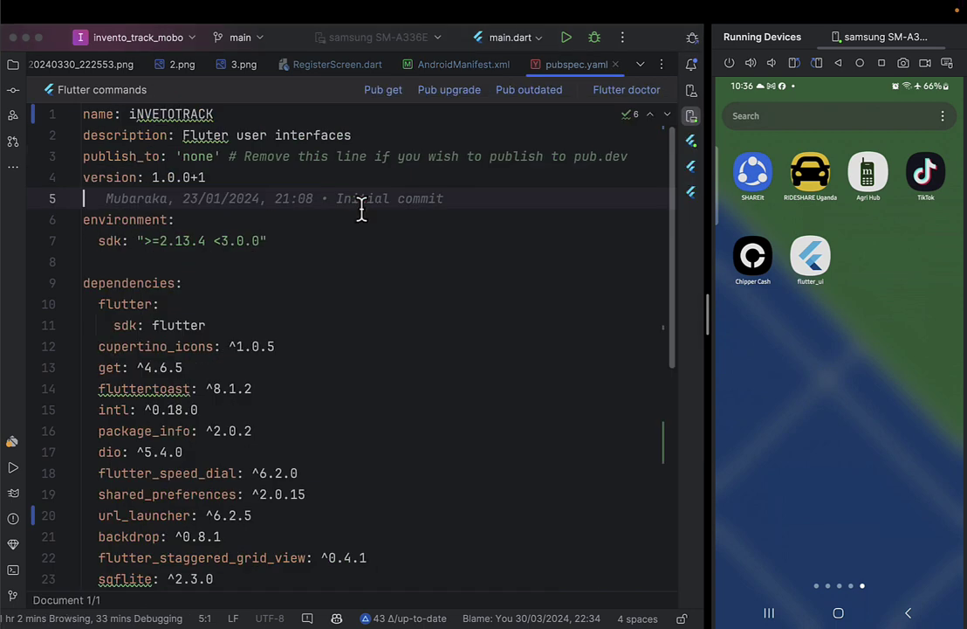
{"action": "key", "text": "super+z"}
{"action": "key", "text": "ctrl+Tab"}
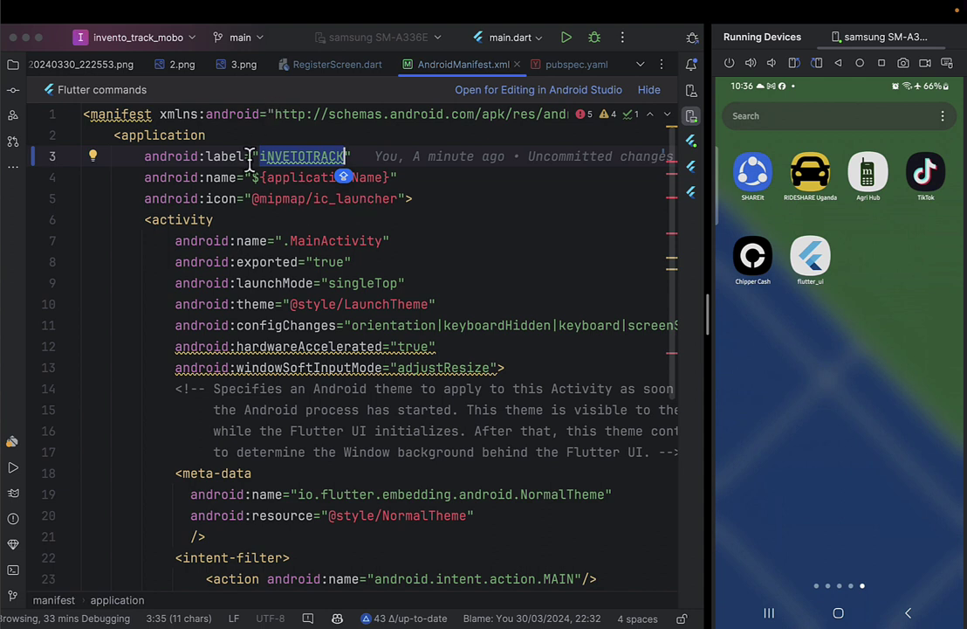
{"action": "left_click", "coordinate": [212, 161]}
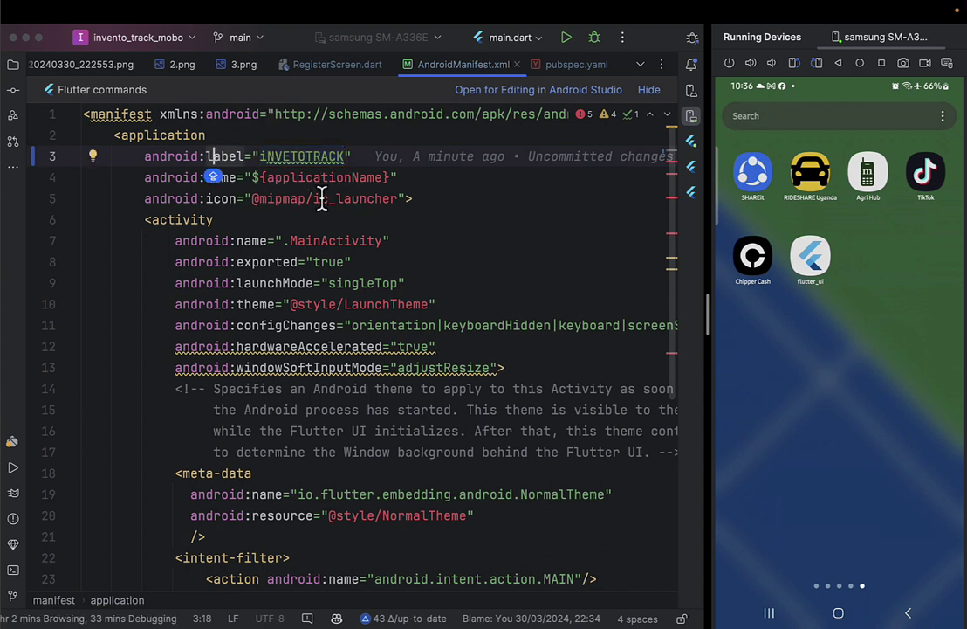
{"action": "double_click", "coordinate": [267, 198]}
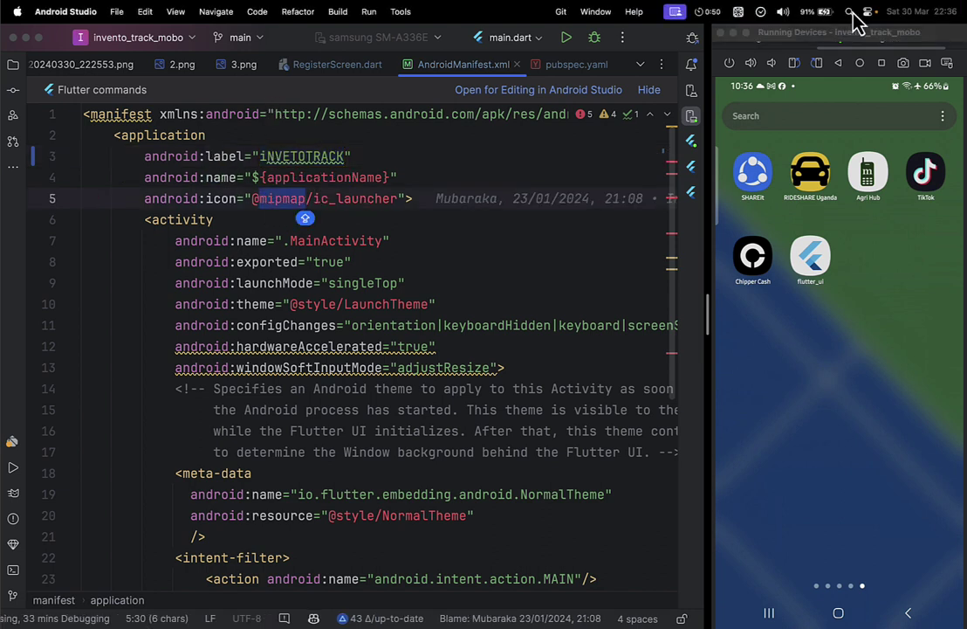
{"action": "key", "text": "Left"}
{"action": "key", "text": "Left"}
{"action": "key", "text": "shift+Right"}
{"action": "key", "text": "shift+Right"}
{"action": "key", "text": "shift+Right"}
{"action": "key", "text": "shift+Right"}
{"action": "key", "text": "shift+Right"}
{"action": "key", "text": "shift+Right"}
{"action": "key", "text": "shift+Right"}
{"action": "key", "text": "shift+Right"}
{"action": "key", "text": "shift+Right"}
{"action": "key", "text": "shift+Right"}
{"action": "key", "text": "shift+Right"}
{"action": "key", "text": "shift+Right"}
{"action": "key", "text": "shift+Right"}
{"action": "key", "text": "shift+Right"}
{"action": "key", "text": "shift+Right"}
{"action": "key", "text": "shift+Right"}
{"action": "key", "text": "shift+Right"}
{"action": "key", "text": "shift+Right"}
{"action": "key", "text": "shift+Right"}
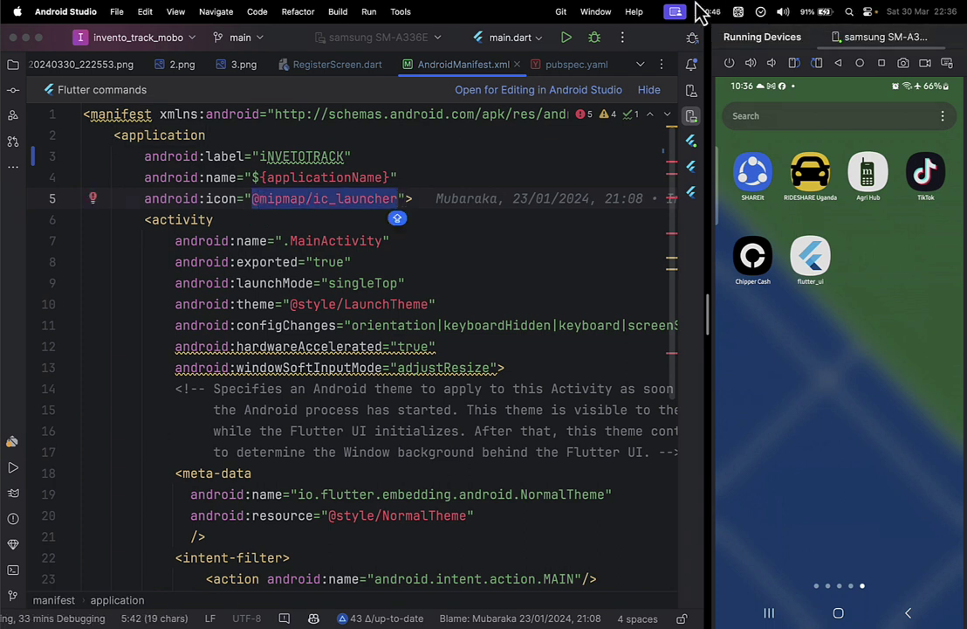
Expand res > drawable in the project tree and open the drawable folder in Finder.
{"action": "left_click", "coordinate": [13, 66]}
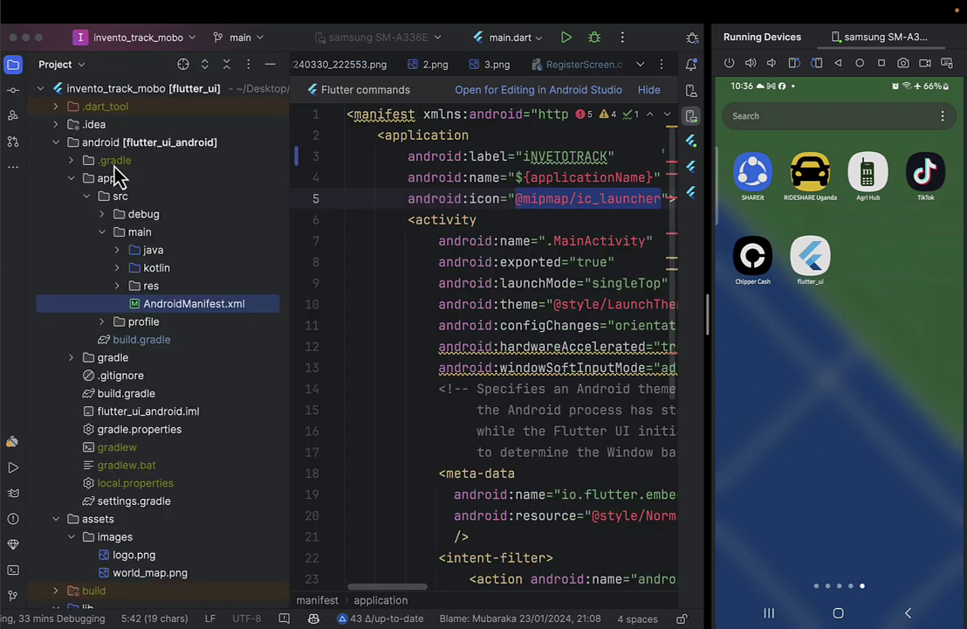
{"action": "left_click", "coordinate": [117, 286]}
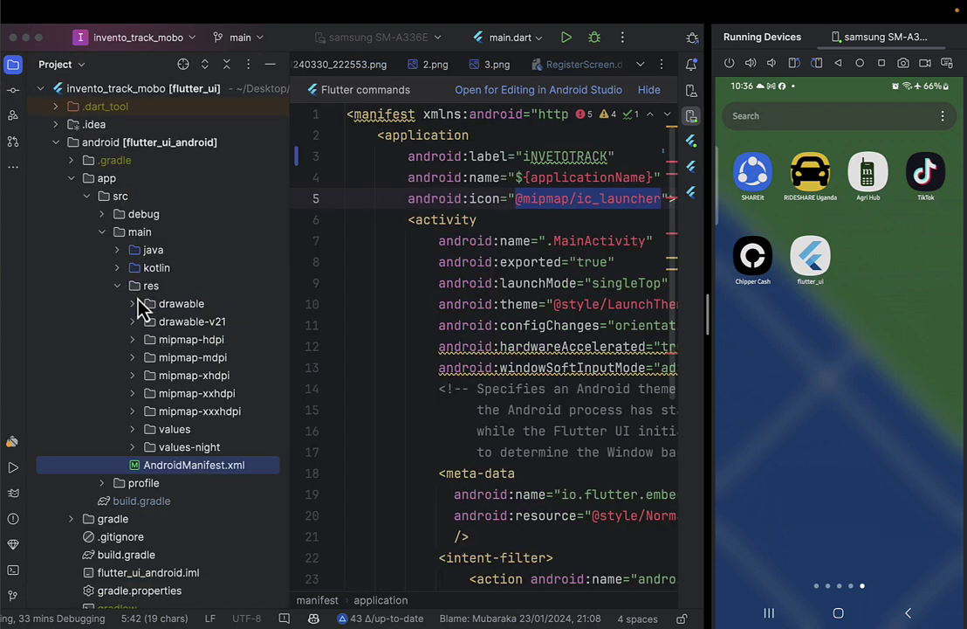
{"action": "left_click", "coordinate": [132, 303]}
{"action": "left_click", "coordinate": [185, 310]}
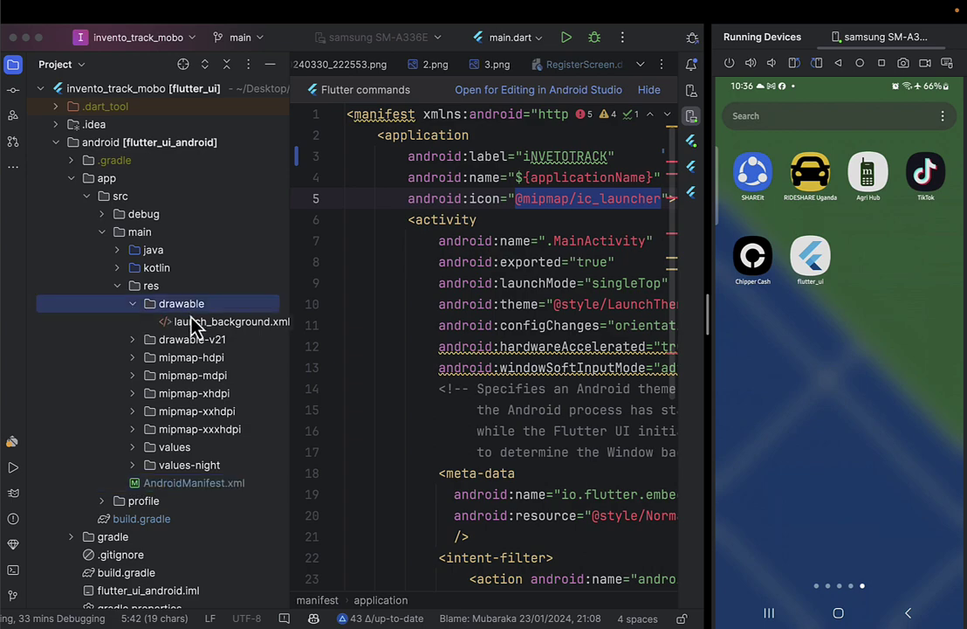
{"action": "scroll", "coordinate": [194, 324], "scroll_direction": "right", "scroll_amount": 3}
{"action": "key", "text": "ctrl+Left"}
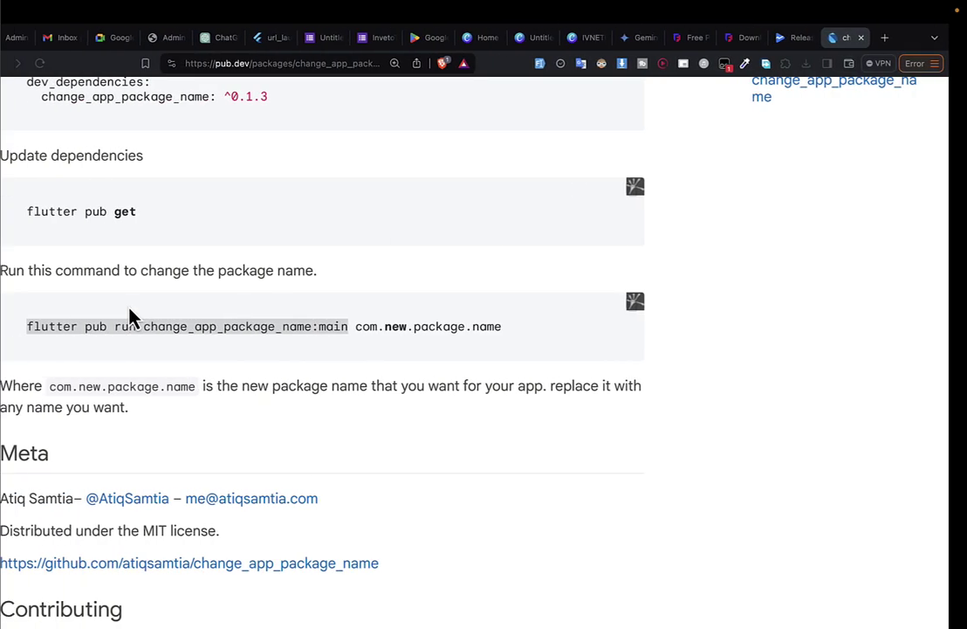
{"action": "key", "text": "ctrl+Right"}
{"action": "right_click", "coordinate": [149, 313]}
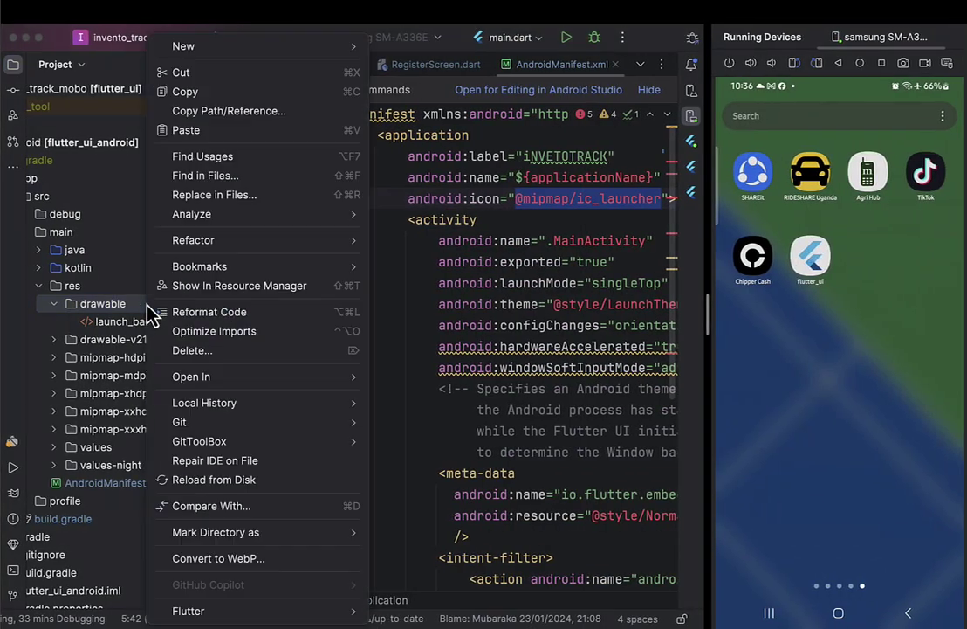
{"action": "mouse_move", "coordinate": [209, 377]}
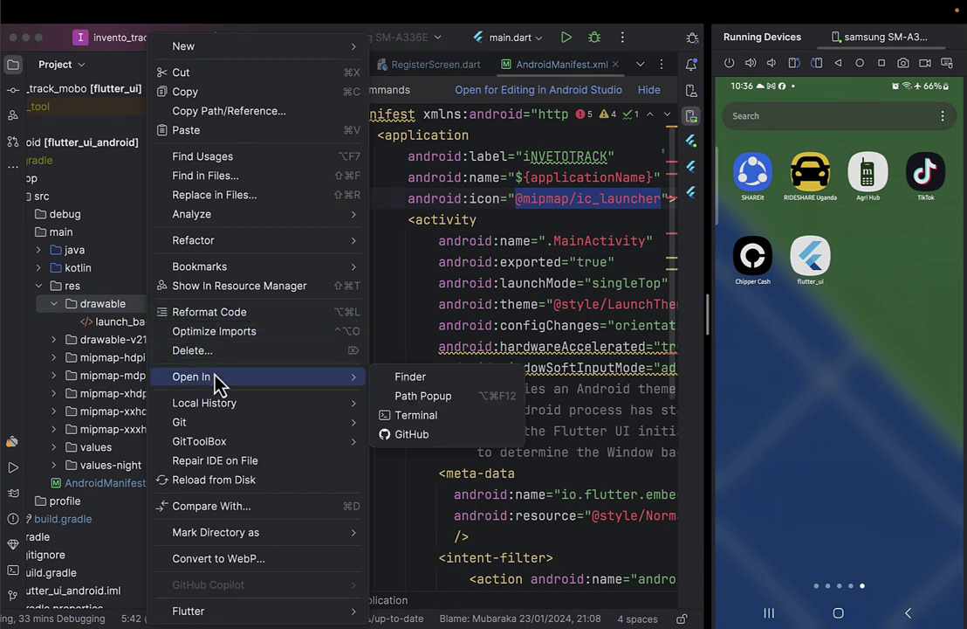
{"action": "left_click", "coordinate": [434, 387]}
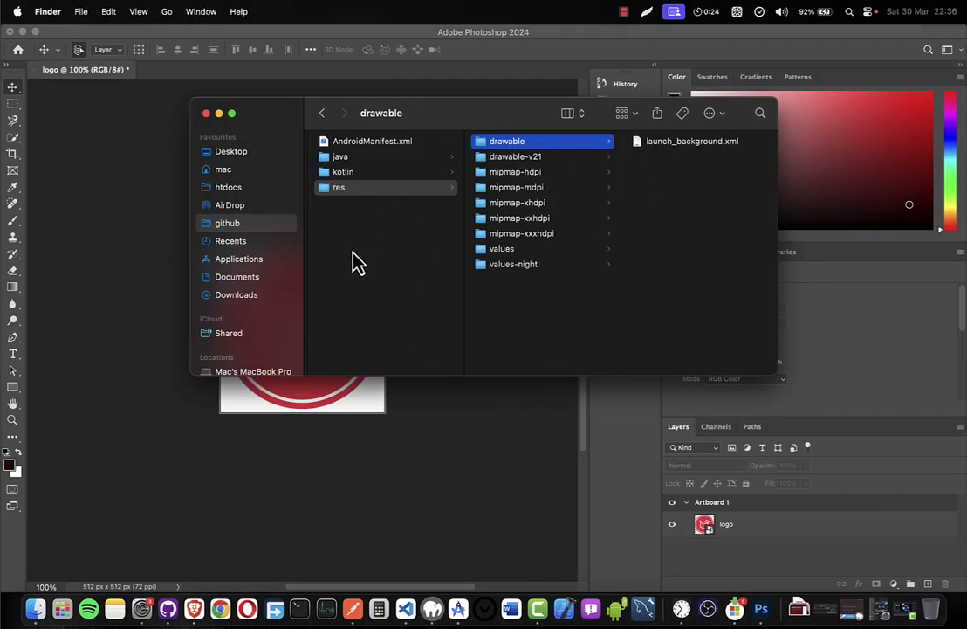
In a new Finder window, find inveto-track-logo.png in Desktop > inveto-track and copy it.
{"action": "key", "text": "super+n"}
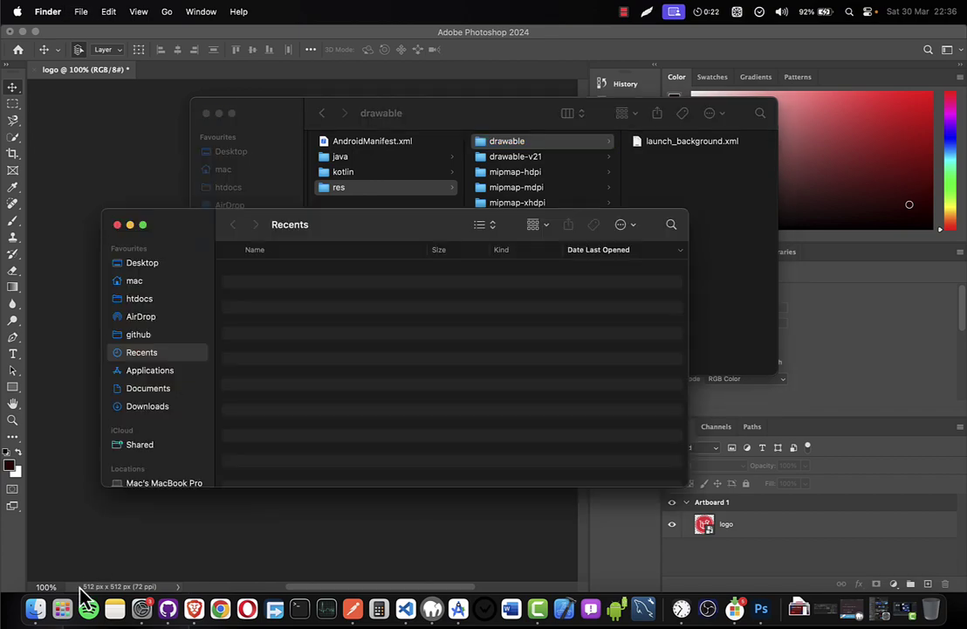
{"action": "left_click", "coordinate": [150, 264]}
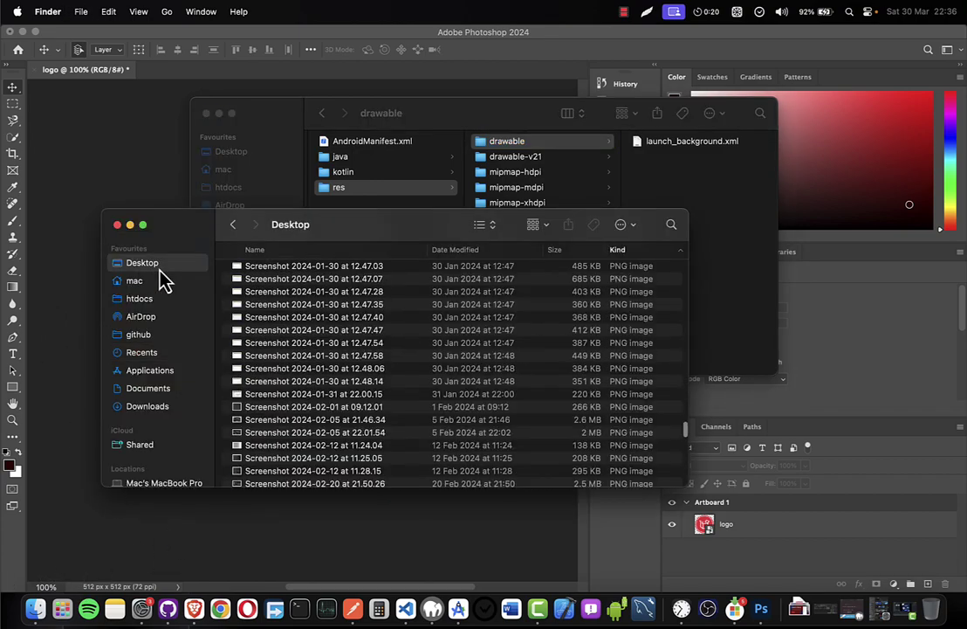
{"action": "scroll", "coordinate": [278, 297], "scroll_direction": "up", "scroll_amount": 15}
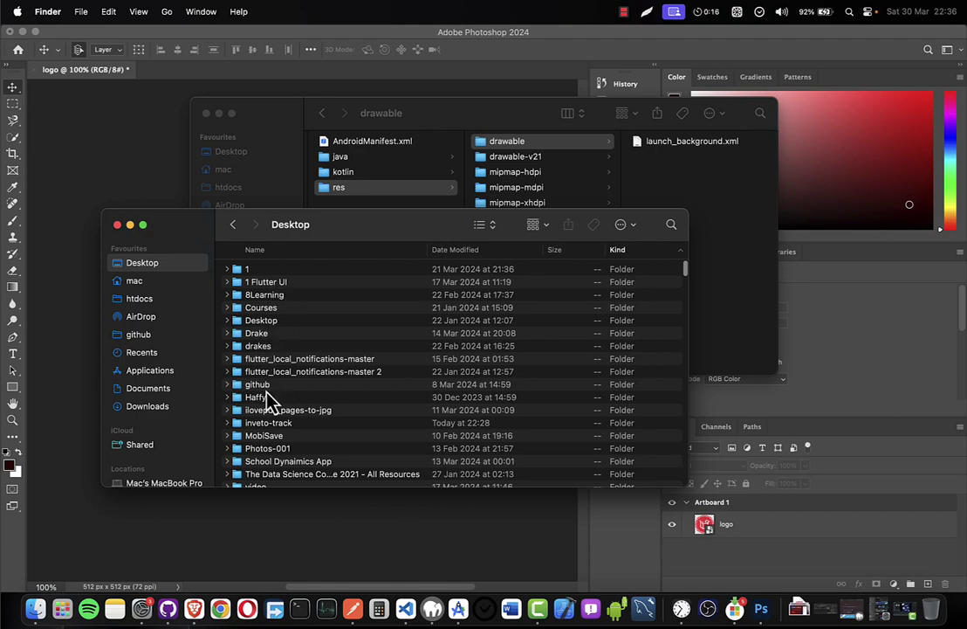
{"action": "left_click", "coordinate": [257, 398]}
{"action": "key", "text": "Down"}
{"action": "key", "text": "Down"}
{"action": "key", "text": "Down"}
{"action": "key", "text": "Down"}
{"action": "key", "text": "Down"}
{"action": "key", "text": "Down"}
{"action": "key", "text": "Down"}
{"action": "key", "text": "Down"}
{"action": "key", "text": "Down"}
{"action": "key", "text": "Down"}
{"action": "key", "text": "Down"}
{"action": "key", "text": "Down"}
{"action": "key", "text": "Down"}
{"action": "key", "text": "Down"}
{"action": "key", "text": "Down"}
{"action": "key", "text": "Down"}
{"action": "key", "text": "Down"}
{"action": "key", "text": "Down"}
{"action": "key", "text": "Down"}
{"action": "key", "text": "Down"}
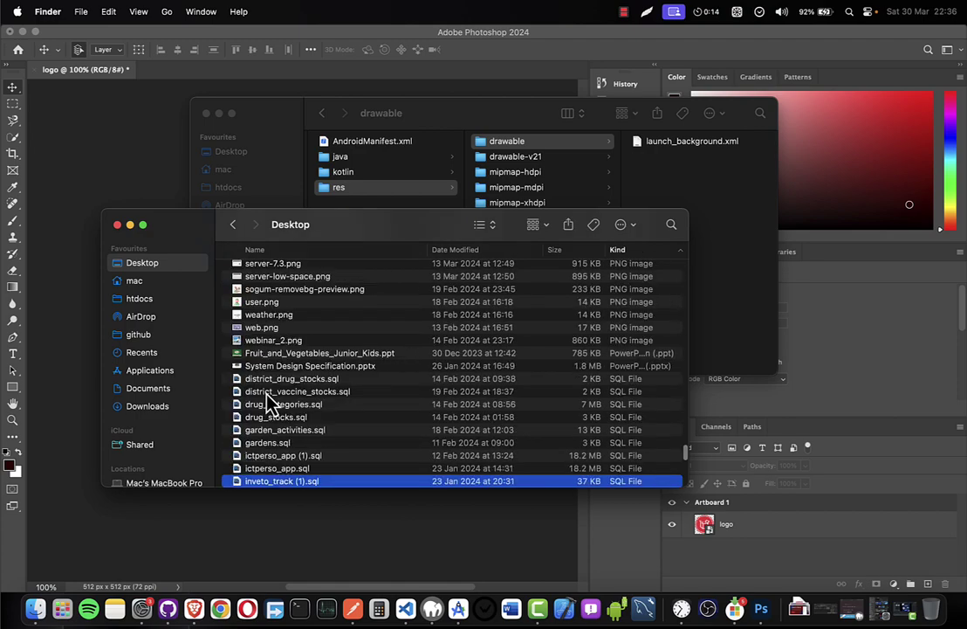
{"action": "scroll", "coordinate": [273, 400], "scroll_direction": "up", "scroll_amount": 20}
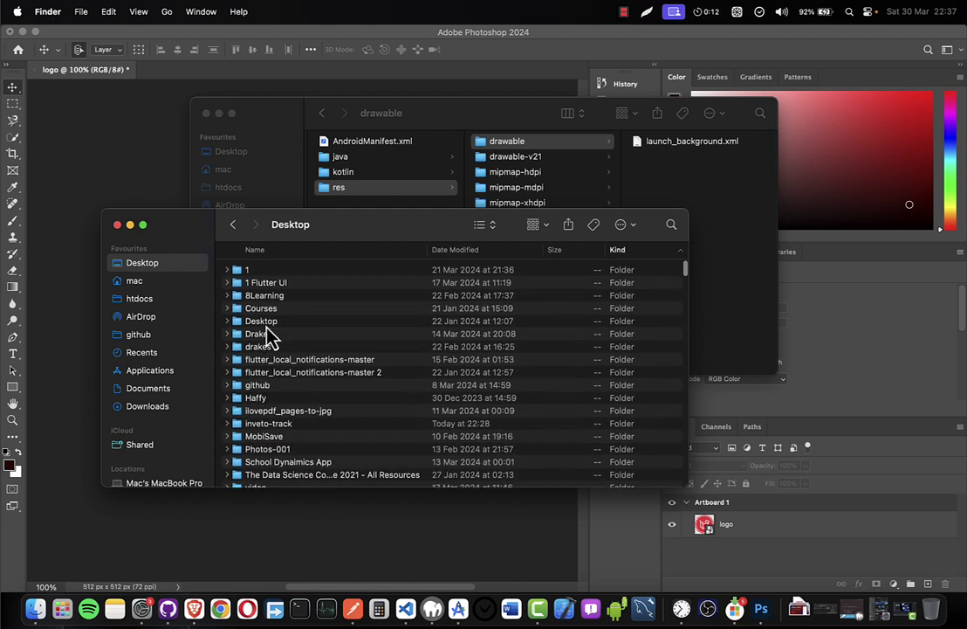
{"action": "scroll", "coordinate": [273, 387], "scroll_direction": "down", "scroll_amount": 3}
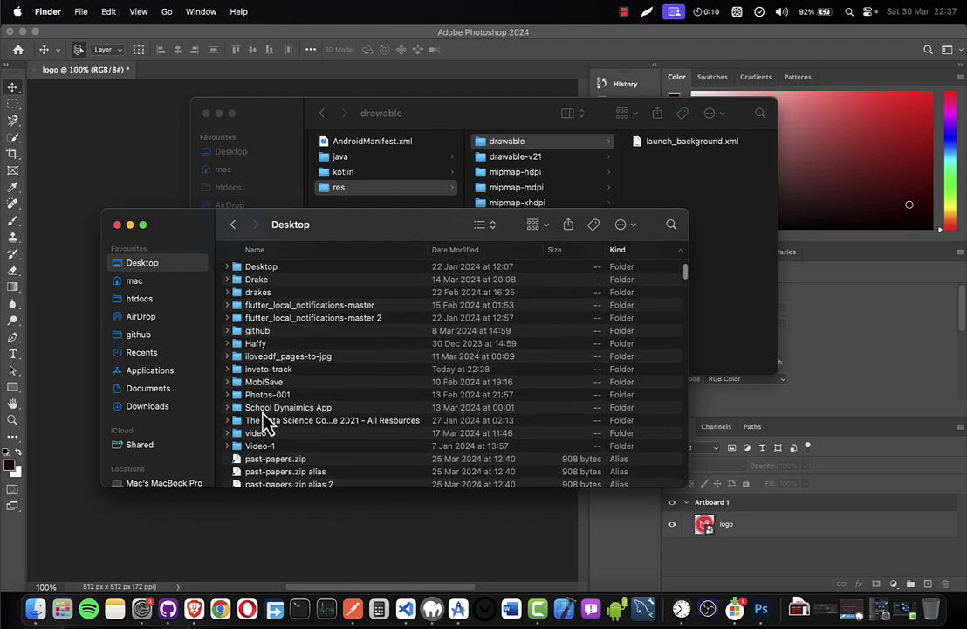
{"action": "left_click", "coordinate": [269, 381]}
{"action": "double_click", "coordinate": [270, 369]}
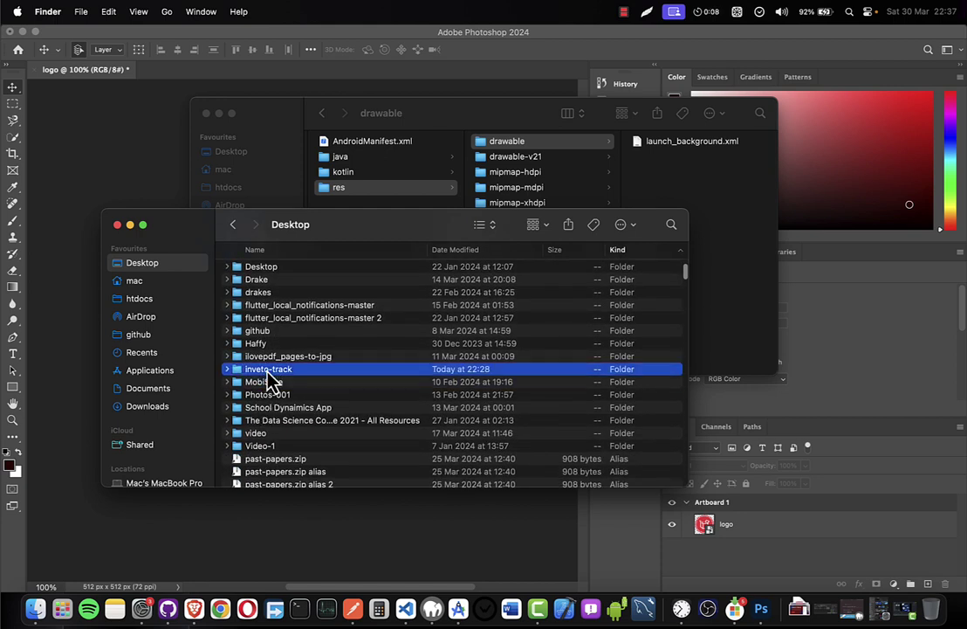
{"action": "left_click", "coordinate": [251, 333]}
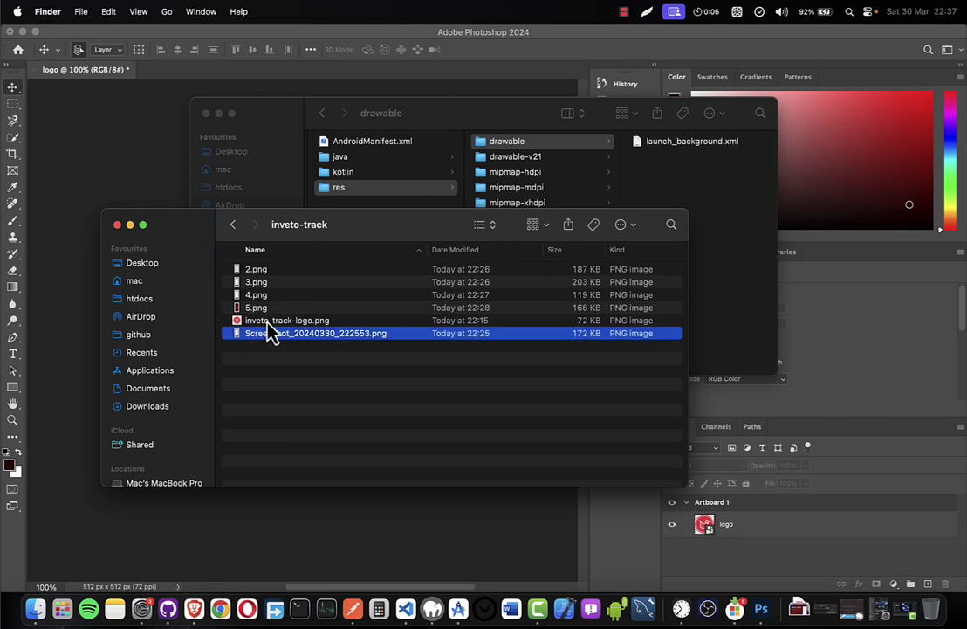
{"action": "left_click", "coordinate": [269, 321]}
{"action": "key", "text": "space"}
{"action": "key", "text": "space"}
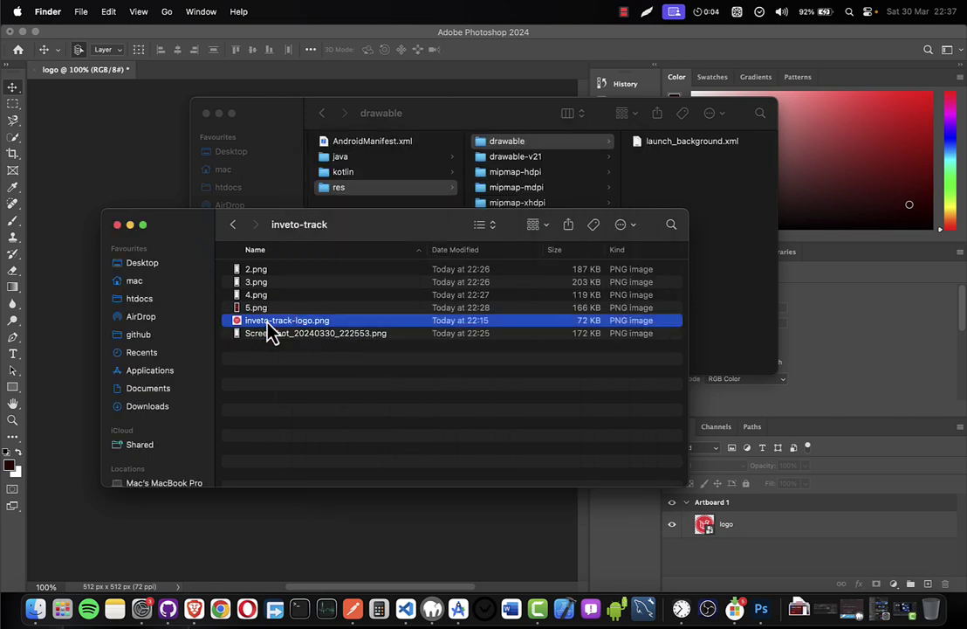
{"action": "key", "text": "super+c"}
Paste the logo image into res/drawable and rename it logo.png.
{"action": "left_click", "coordinate": [699, 202]}
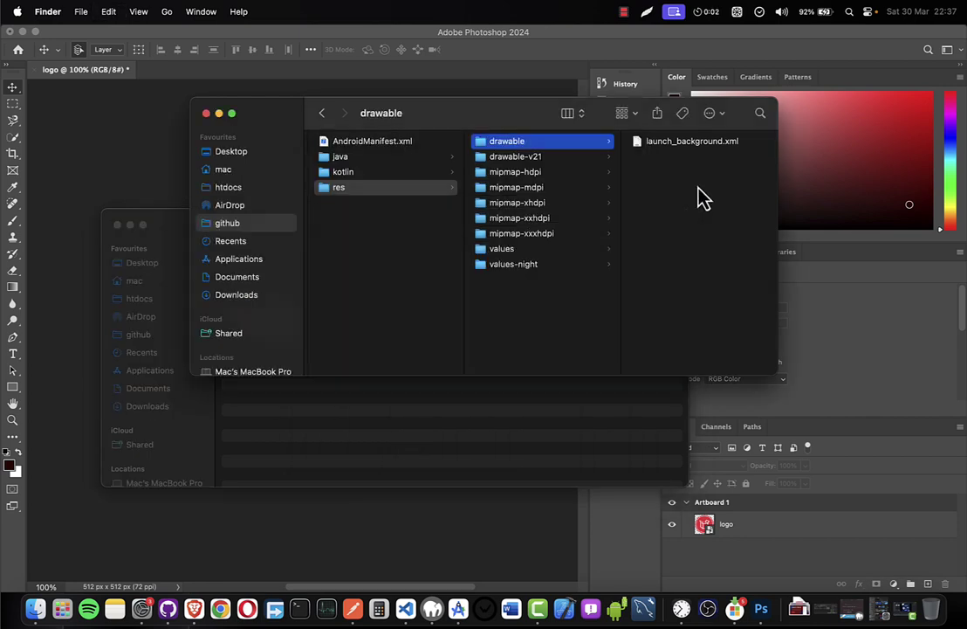
{"action": "key", "text": "super+v"}
{"action": "left_click", "coordinate": [664, 144]}
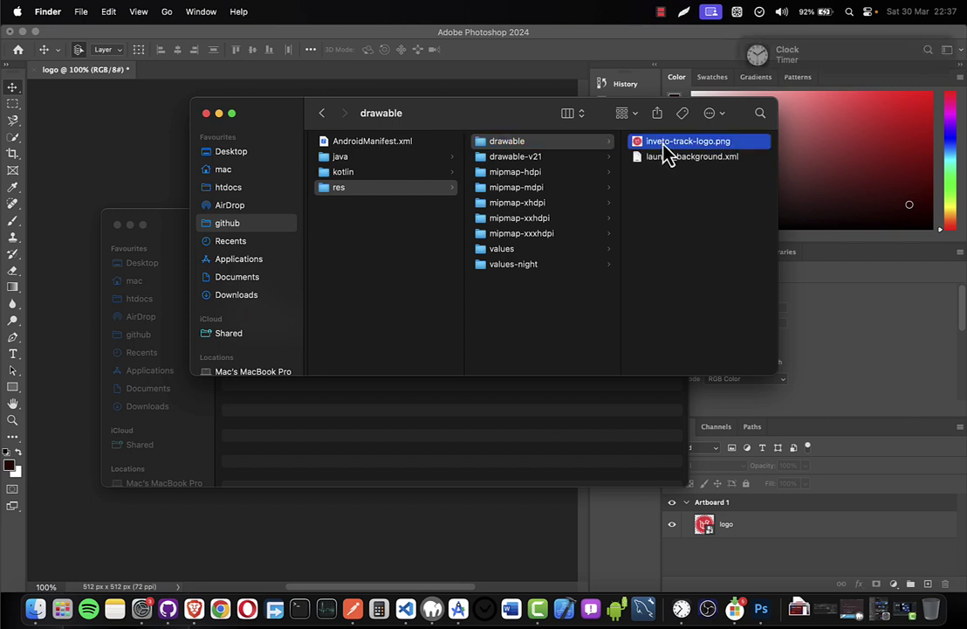
{"action": "key", "text": "Return"}
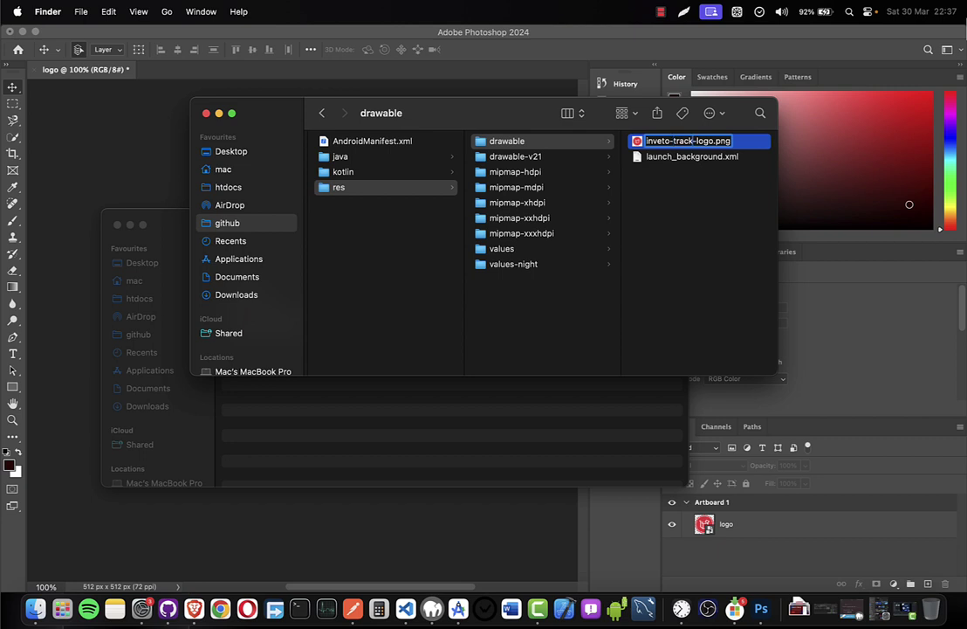
{"action": "type", "text": "logo"}
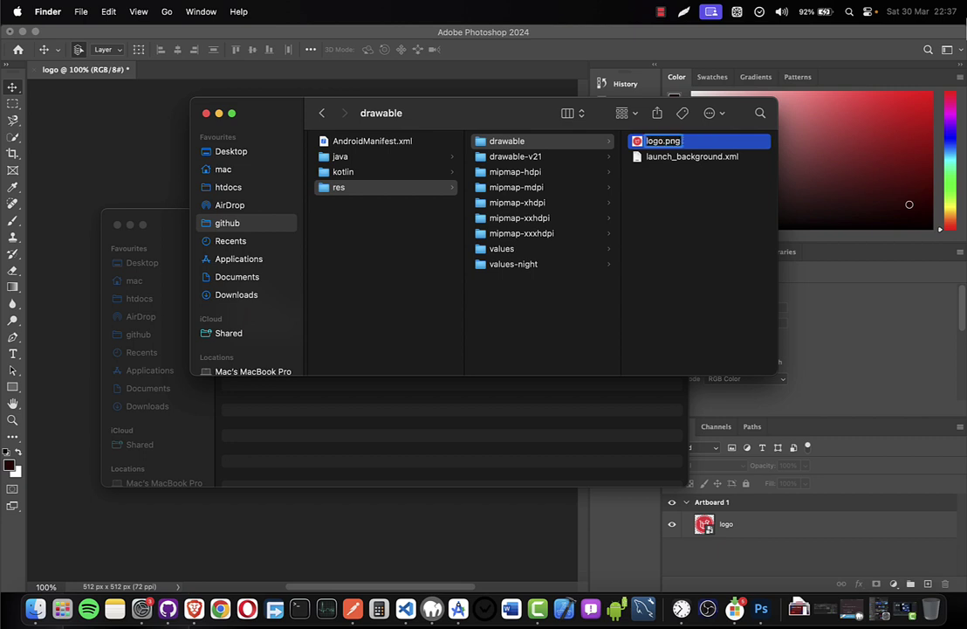
{"action": "key", "text": "Return"}
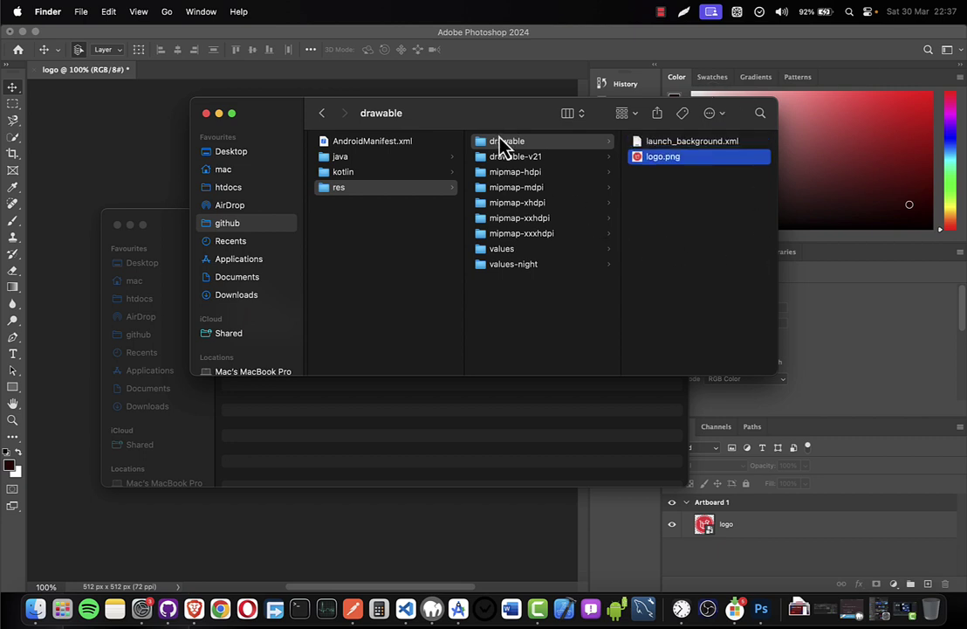
Confirm logo.png now sits in the drawable folder.
{"action": "left_click", "coordinate": [509, 145]}
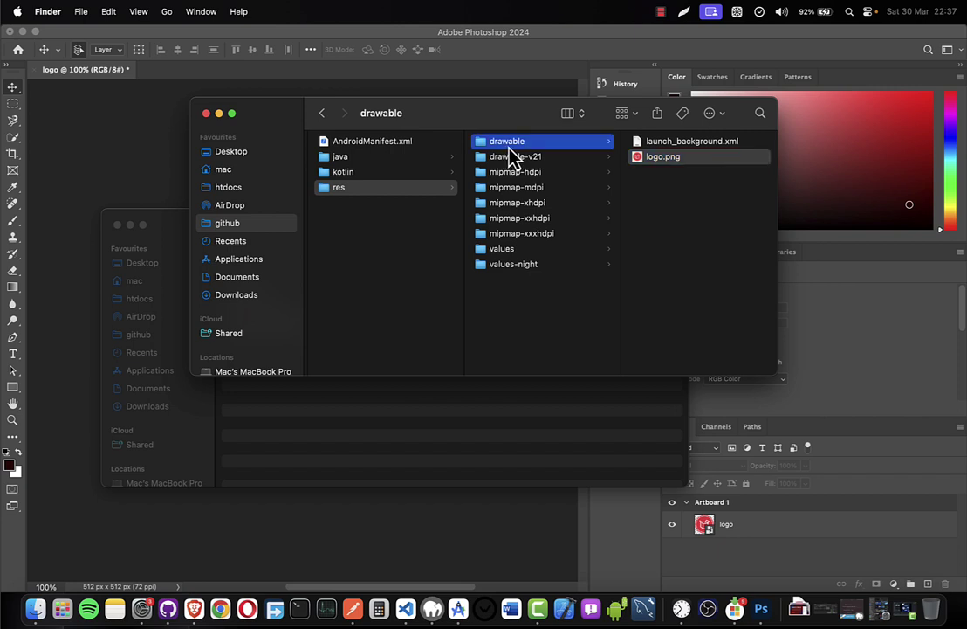
{"action": "key", "text": "Return"}
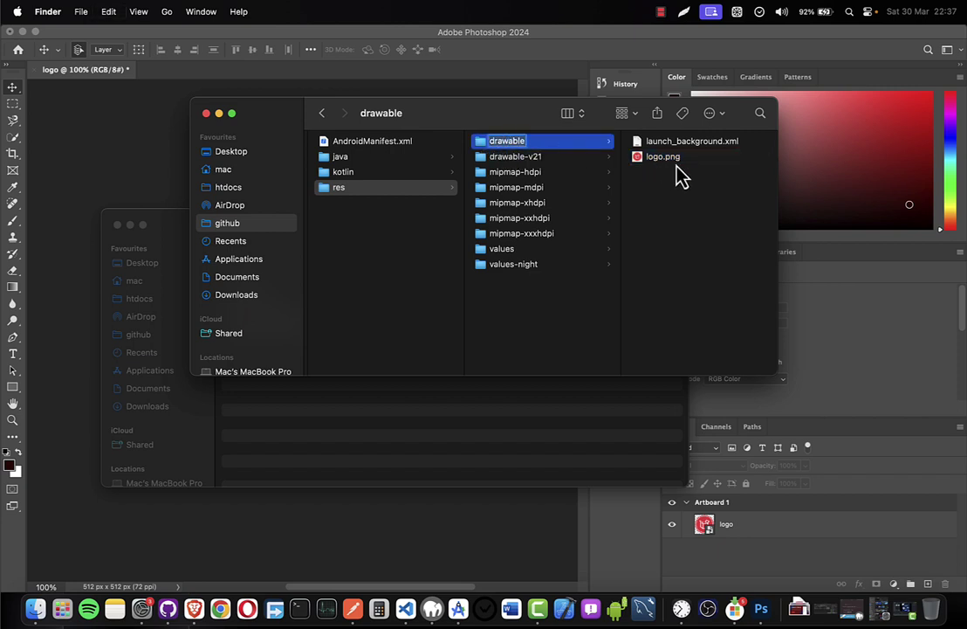
{"action": "scroll", "coordinate": [349, 195], "scroll_direction": "left", "scroll_amount": 10}
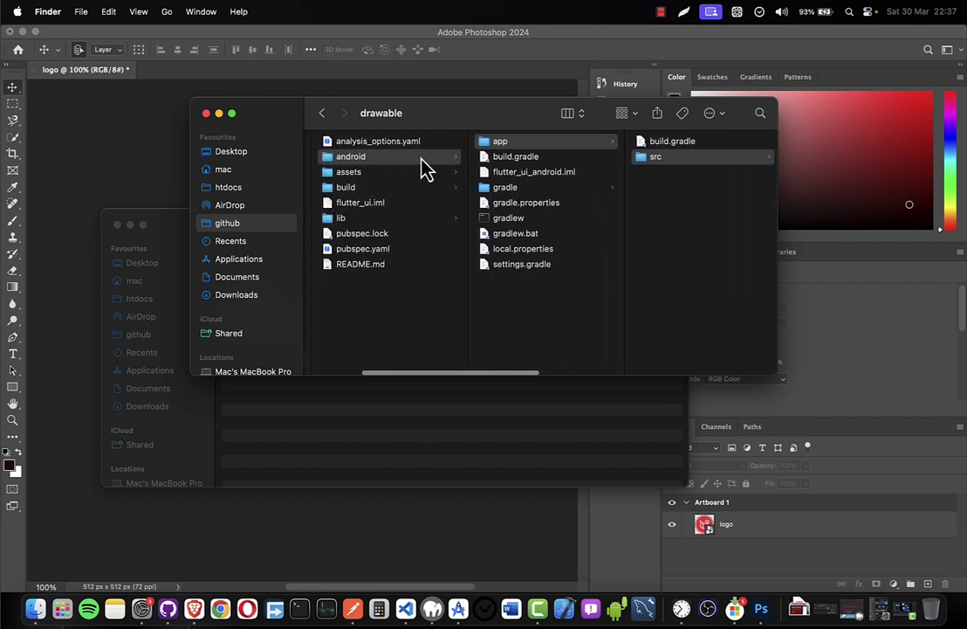
{"action": "scroll", "coordinate": [421, 166], "scroll_direction": "right", "scroll_amount": 5}
{"action": "scroll", "coordinate": [534, 174], "scroll_direction": "right", "scroll_amount": 6}
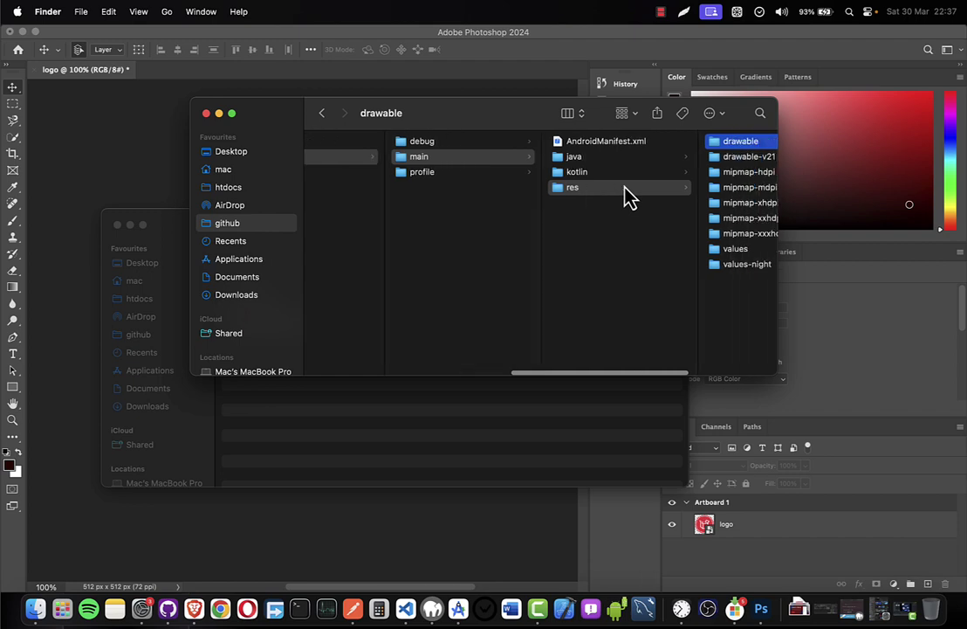
{"action": "scroll", "coordinate": [626, 197], "scroll_direction": "right", "scroll_amount": 10}
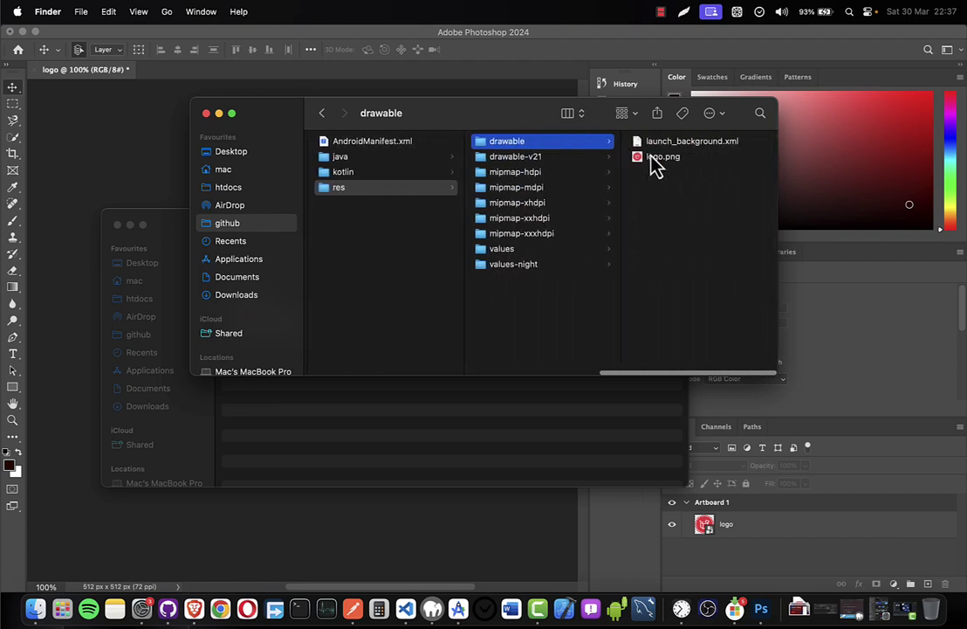
{"action": "left_click", "coordinate": [653, 159]}
{"action": "key", "text": "ctrl+Right"}
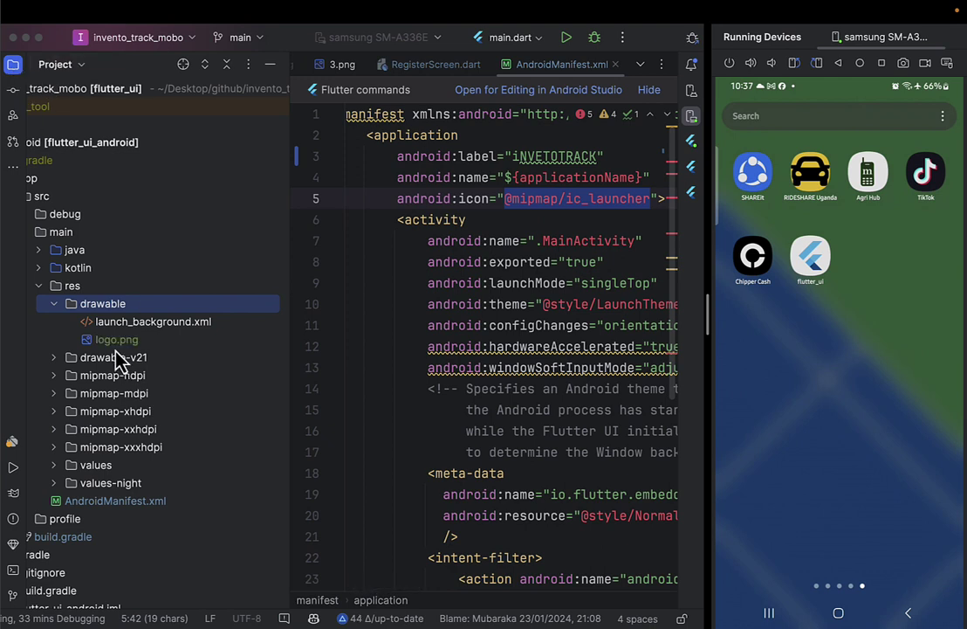
{"action": "left_click", "coordinate": [110, 338]}
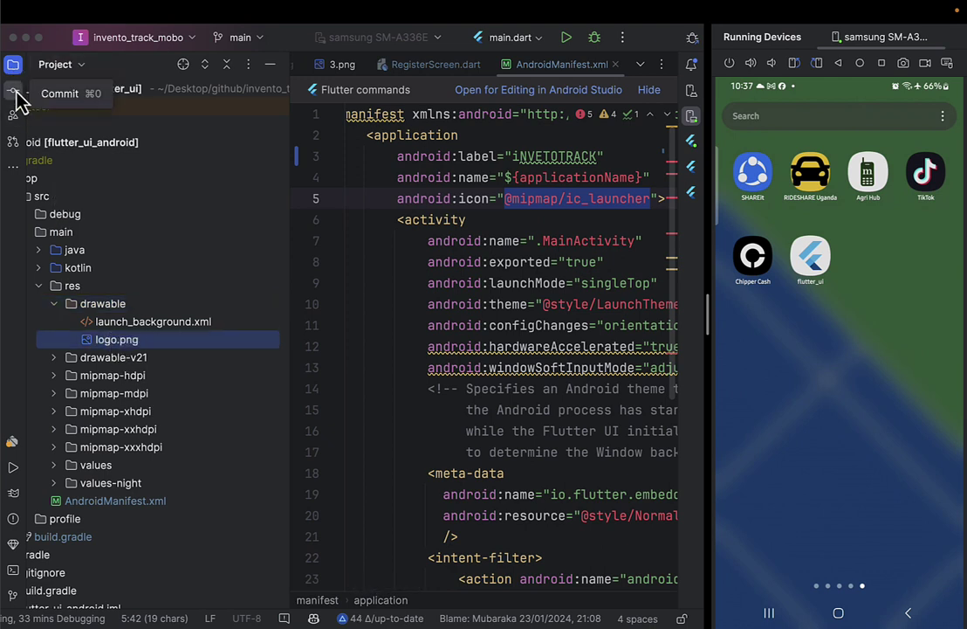
{"action": "scroll", "coordinate": [172, 245], "scroll_direction": "left", "scroll_amount": 3}
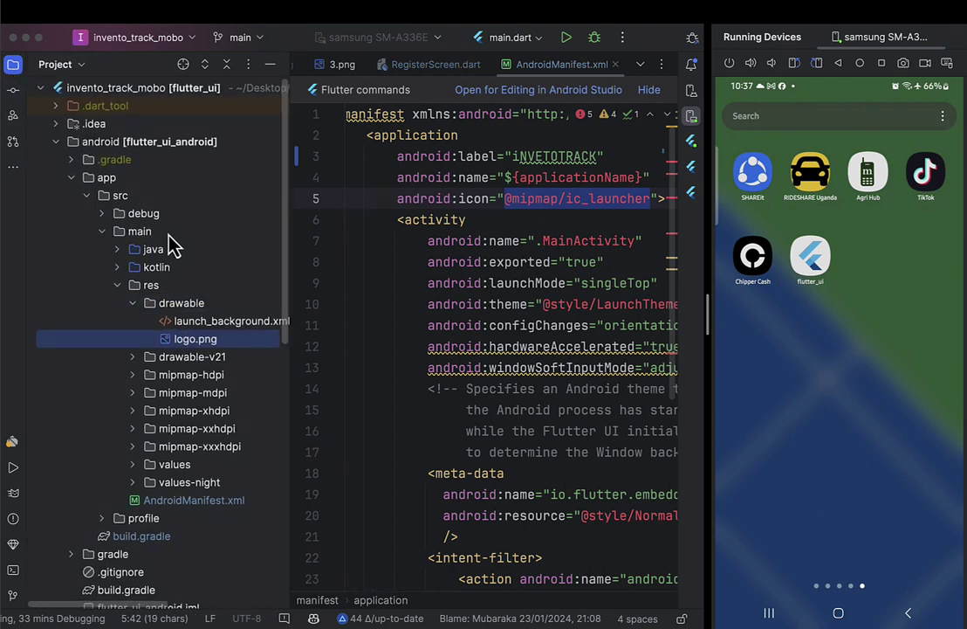
{"action": "left_click", "coordinate": [15, 68]}
{"action": "double_click", "coordinate": [278, 199]}
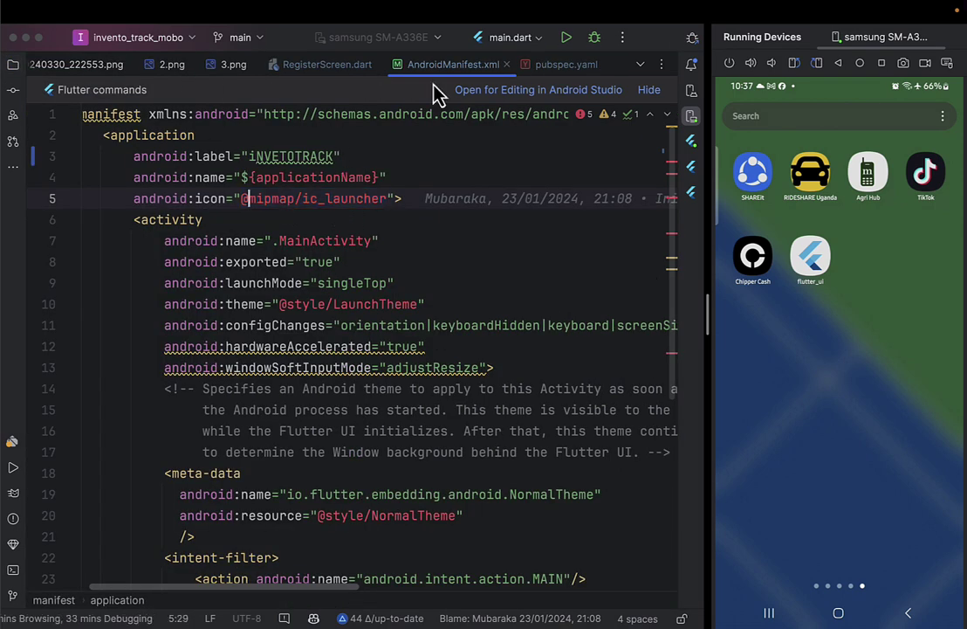
{"action": "key", "text": "alt+Up"}
{"action": "type", "text": "@"}
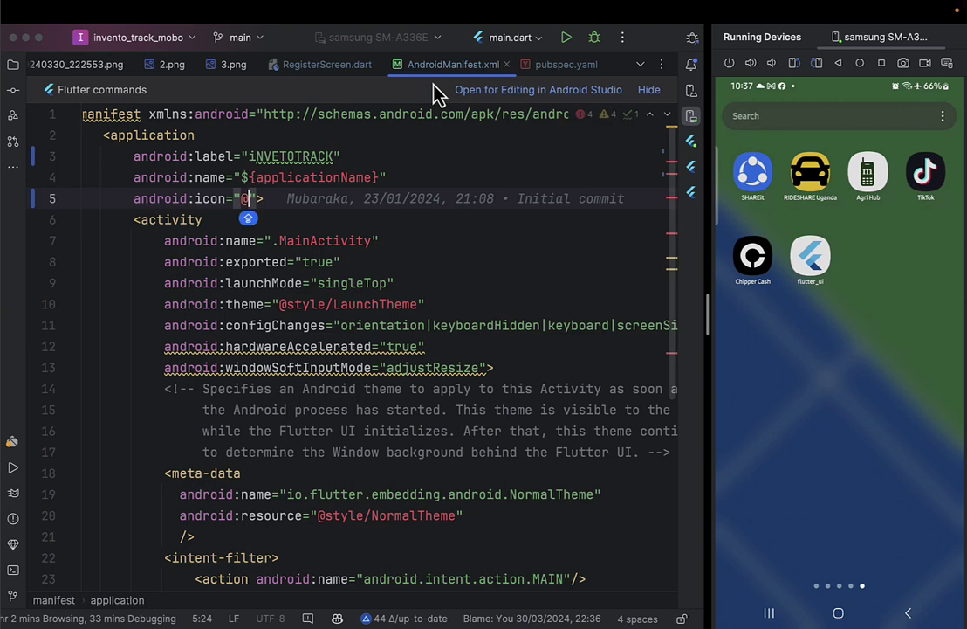
{"action": "type", "text": "draw"}
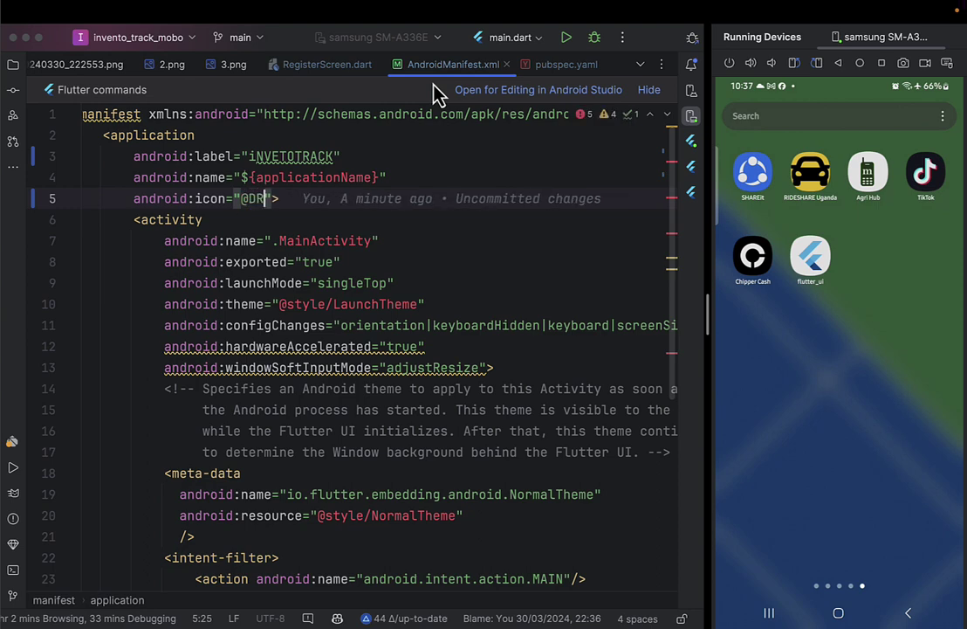
{"action": "key", "text": "BackSpace"}
{"action": "key", "text": "BackSpace"}
{"action": "key", "text": "BackSpace"}
{"action": "key", "text": "BackSpace"}
{"action": "type", "text": "android:"}
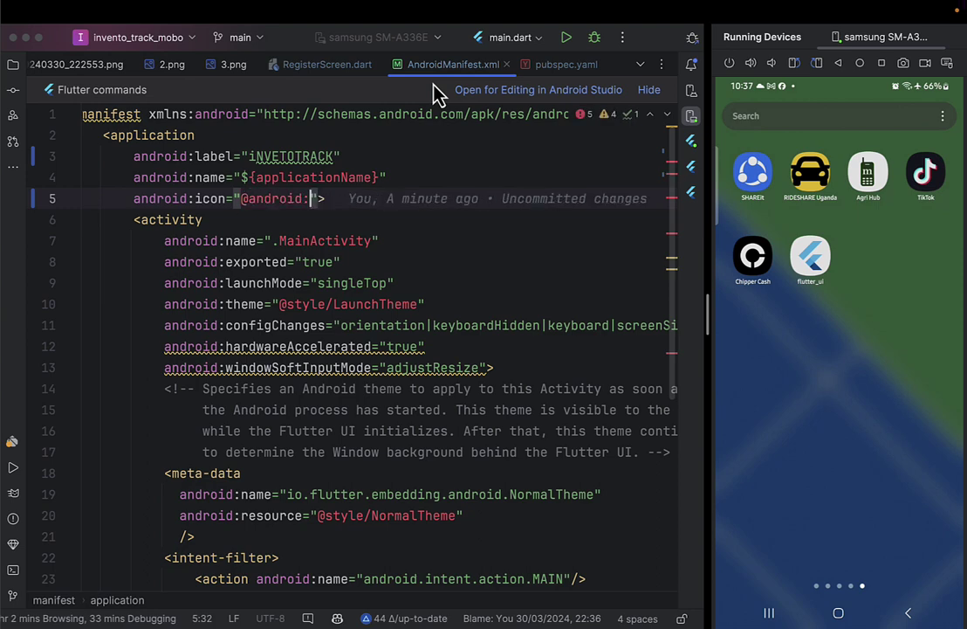
{"action": "type", "text": "d"}
{"action": "key", "text": "BackSpace"}
{"action": "key", "text": "BackSpace"}
{"action": "key", "text": "BackSpace"}
{"action": "key", "text": "BackSpace"}
{"action": "key", "text": "BackSpace"}
{"action": "key", "text": "BackSpace"}
{"action": "key", "text": "BackSpace"}
{"action": "key", "text": "BackSpace"}
{"action": "key", "text": "BackSpace"}
{"action": "type", "text": "dr"}
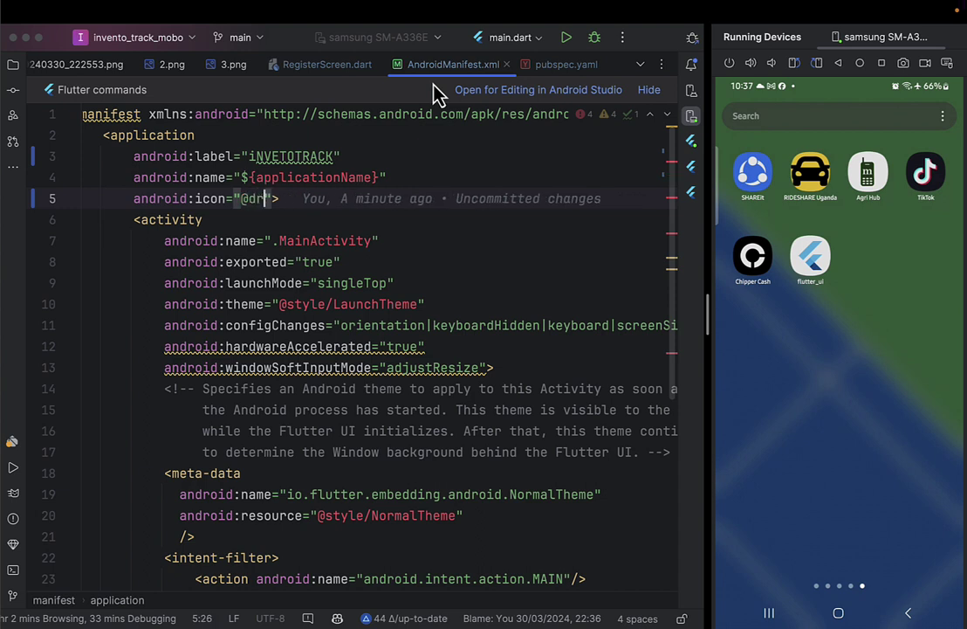
{"action": "type", "text": "a"}
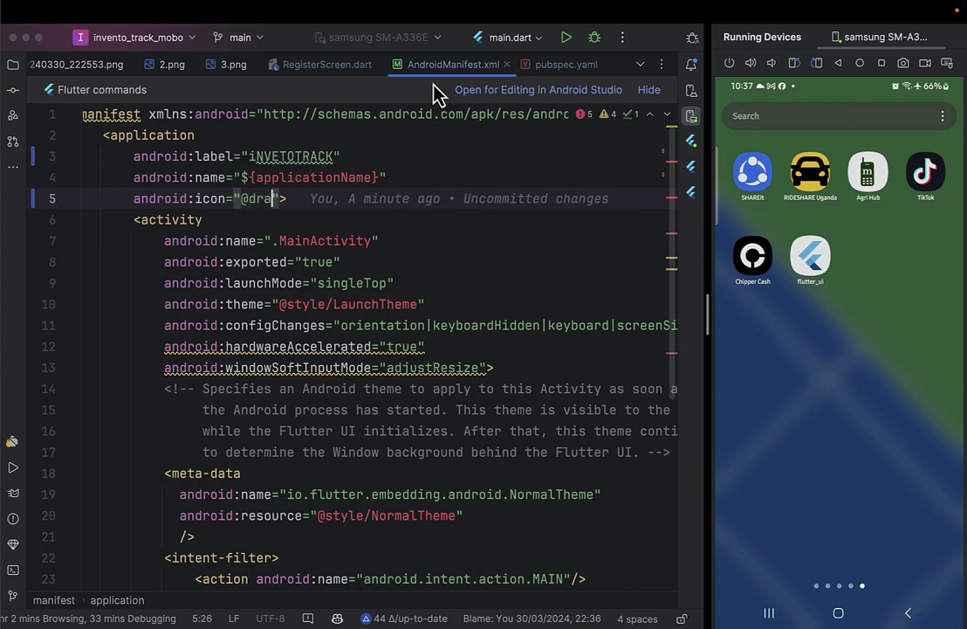
{"action": "key", "text": "BackSpace"}
{"action": "key", "text": "BackSpace"}
{"action": "key", "text": "BackSpace"}
{"action": "type", "text": "drawable/"}
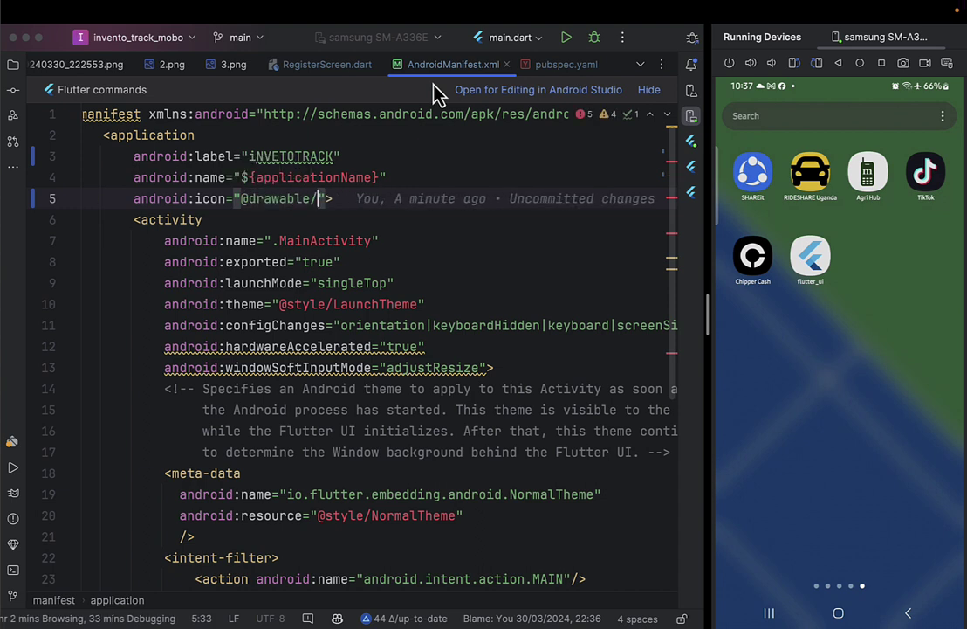
{"action": "key", "text": "BackSpace"}
{"action": "key", "text": "BackSpace"}
{"action": "key", "text": "BackSpace"}
{"action": "key", "text": "BackSpace"}
{"action": "key", "text": "BackSpace"}
{"action": "key", "text": "BackSpace"}
{"action": "key", "text": "BackSpace"}
{"action": "key", "text": "BackSpace"}
{"action": "key", "text": "BackSpace"}
{"action": "type", "text": "dra"}
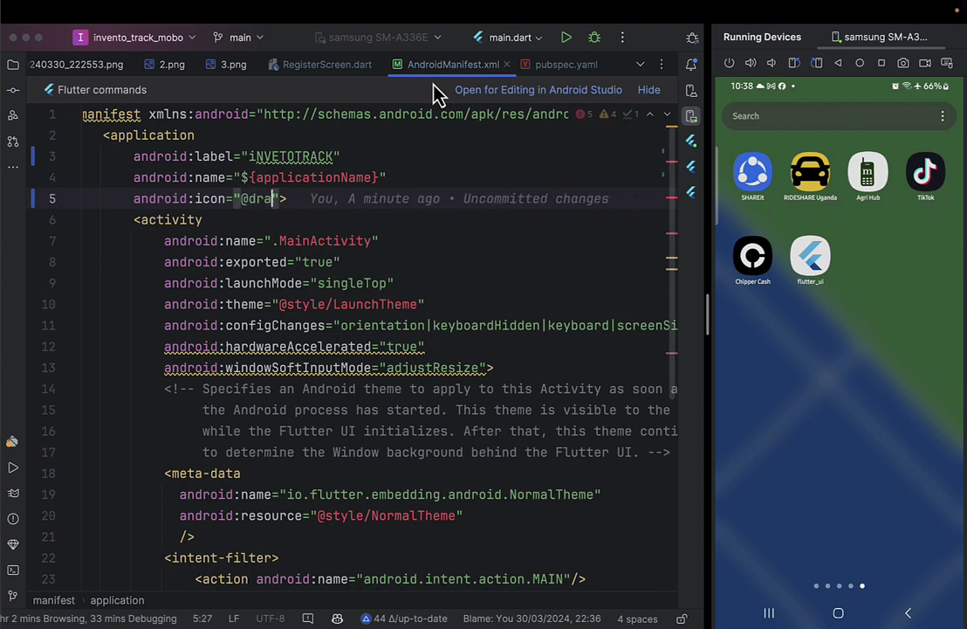
{"action": "key", "text": "BackSpace"}
{"action": "key", "text": "BackSpace"}
{"action": "key", "text": "BackSpace"}
{"action": "key", "text": "ctrl+z"}
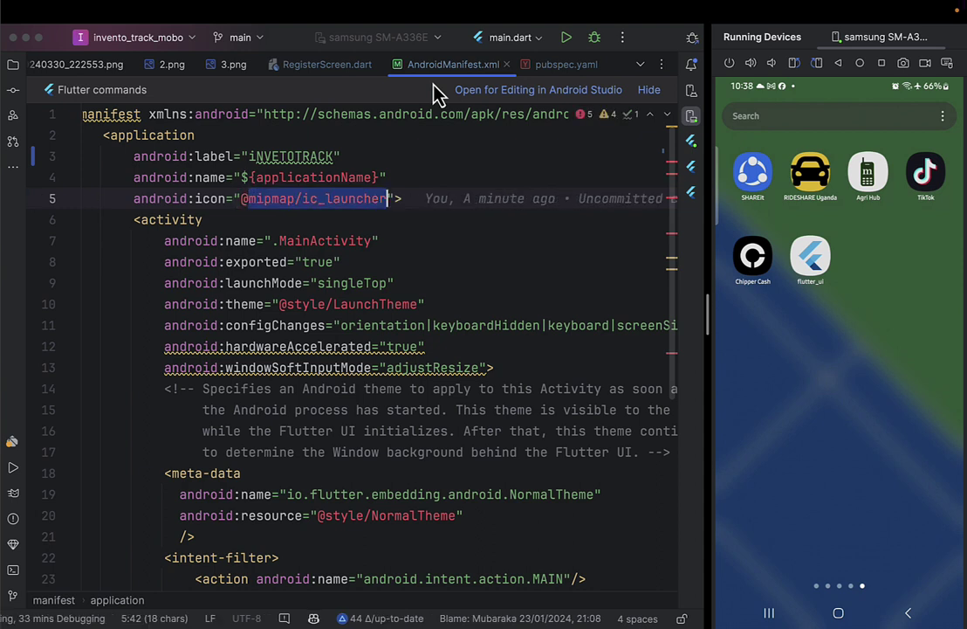
{"action": "key", "text": "BackSpace"}
{"action": "type", "text": "drawable/"}
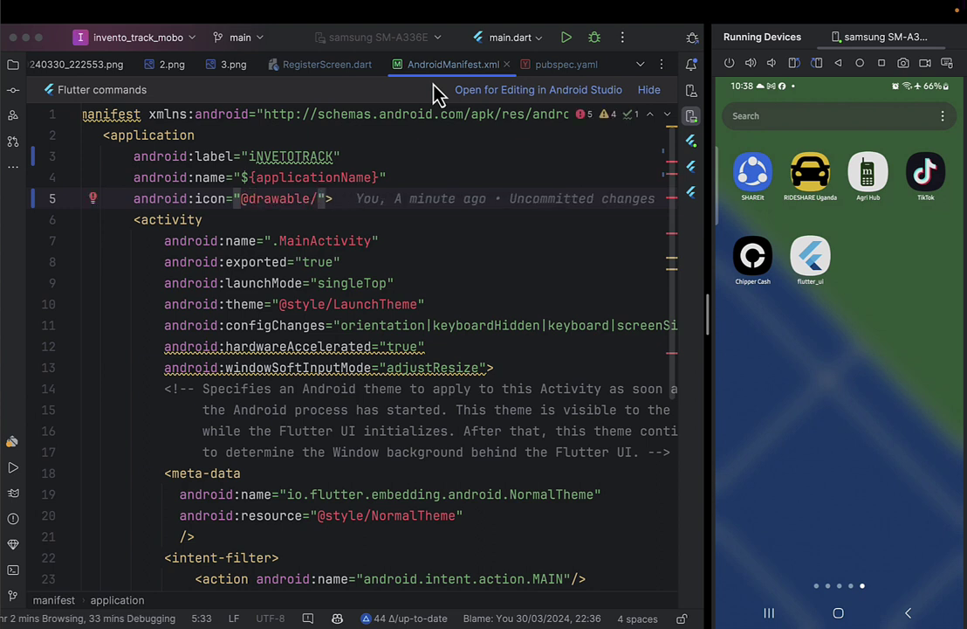
{"action": "type", "text": "logo"}
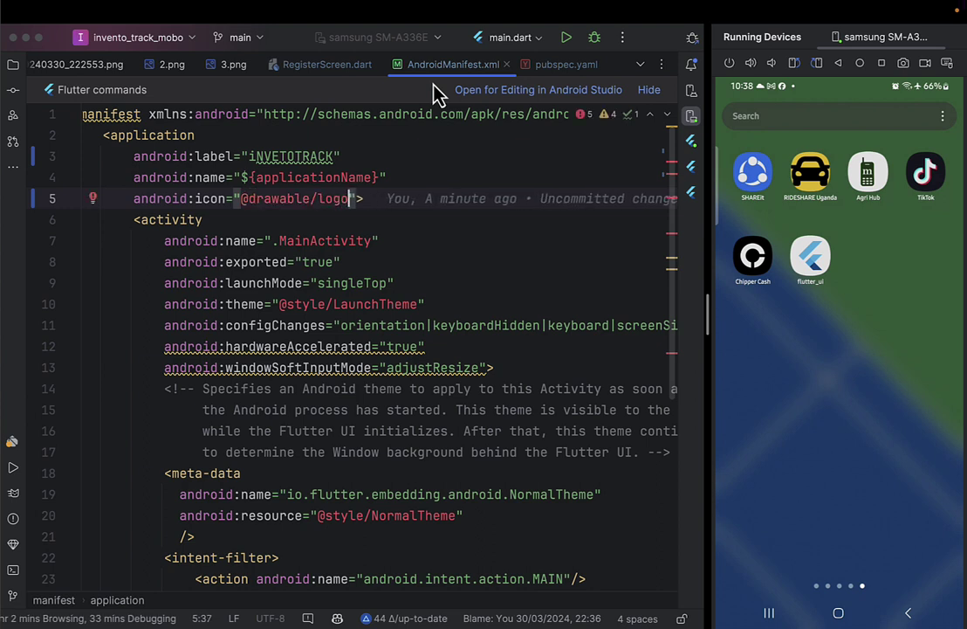
Reformat the manifest code and search the file for 'inter'.
{"action": "key", "text": "super+alt+l"}
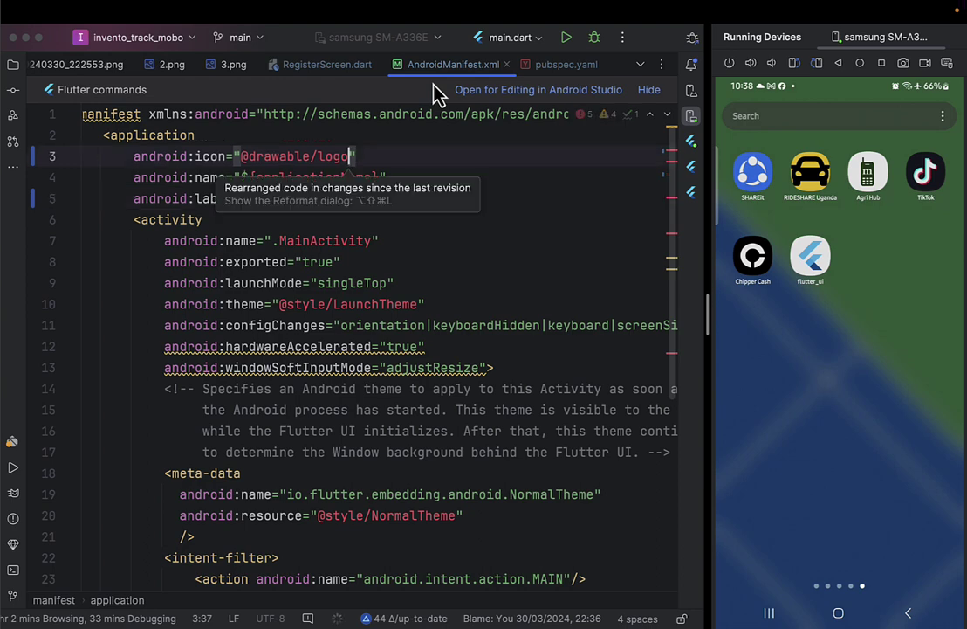
{"action": "scroll", "coordinate": [418, 324], "scroll_direction": "down", "scroll_amount": 5}
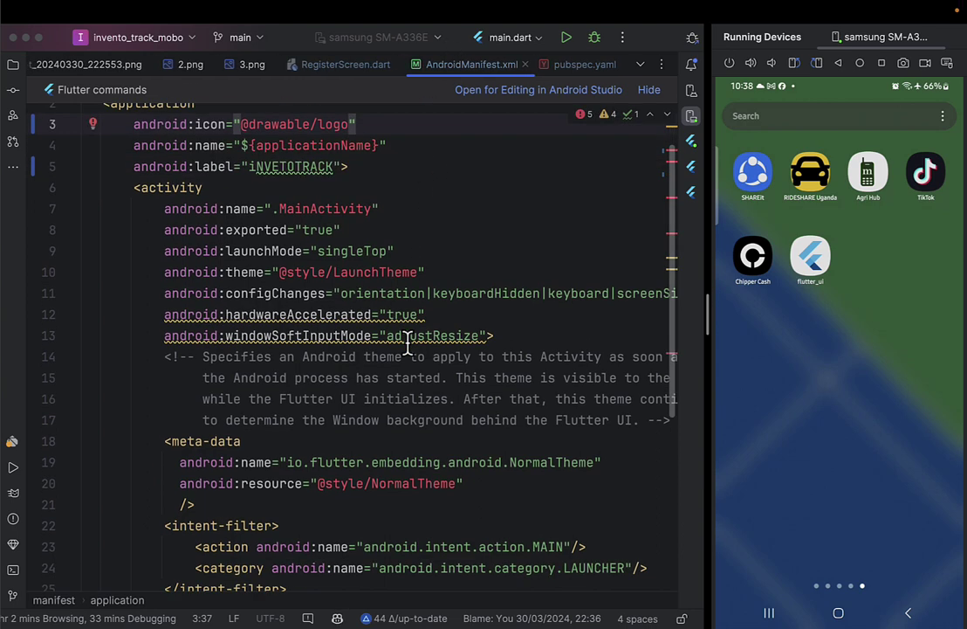
{"action": "left_click", "coordinate": [417, 320]}
{"action": "scroll", "coordinate": [418, 323], "scroll_direction": "down", "scroll_amount": 3}
{"action": "key", "text": "super+f"}
{"action": "type", "text": "inter"}
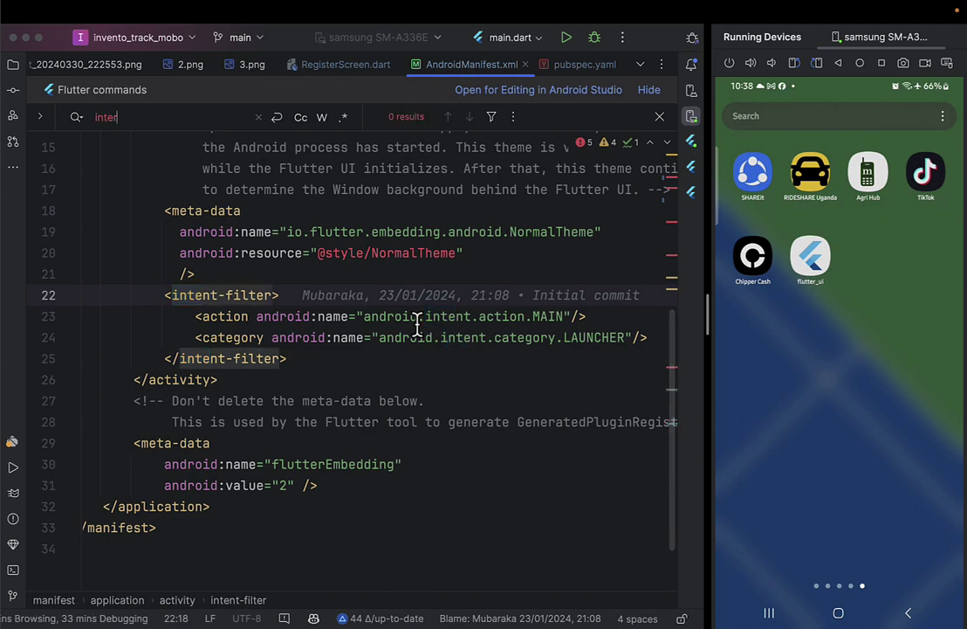
{"action": "key", "text": "Escape"}
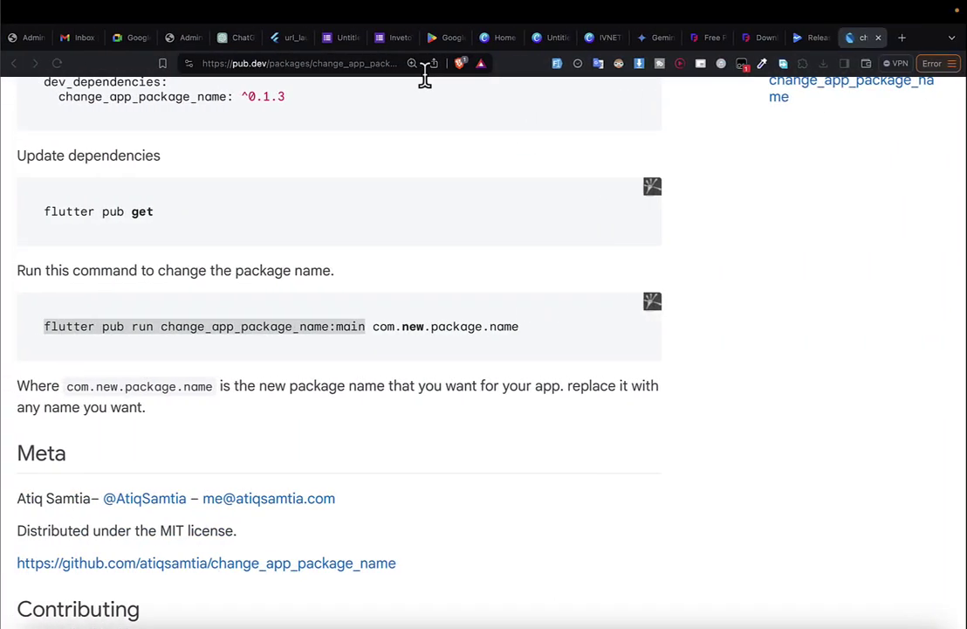
Google 'internet permission android' and copy the INTERNET uses-permission line from the results.
{"action": "left_click", "coordinate": [376, 64]}
{"action": "type", "text": "inter"}
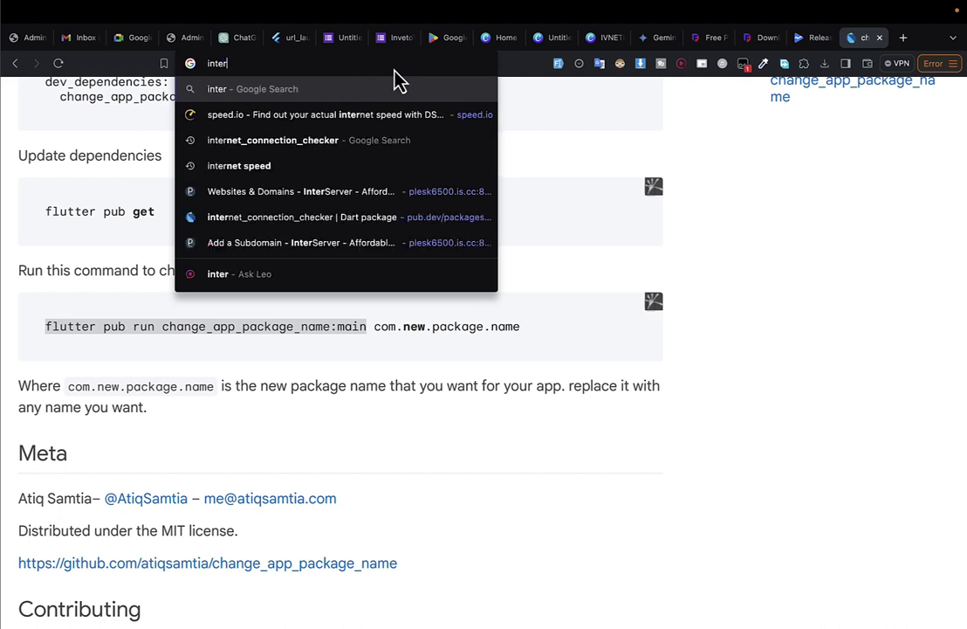
{"action": "type", "text": "net permiss"}
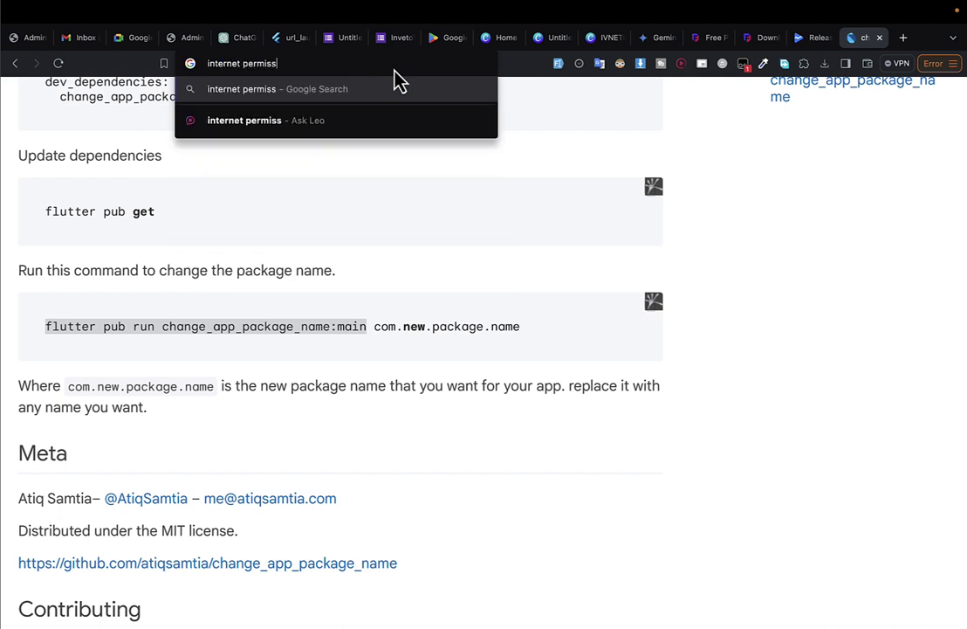
{"action": "type", "text": "ion andor"}
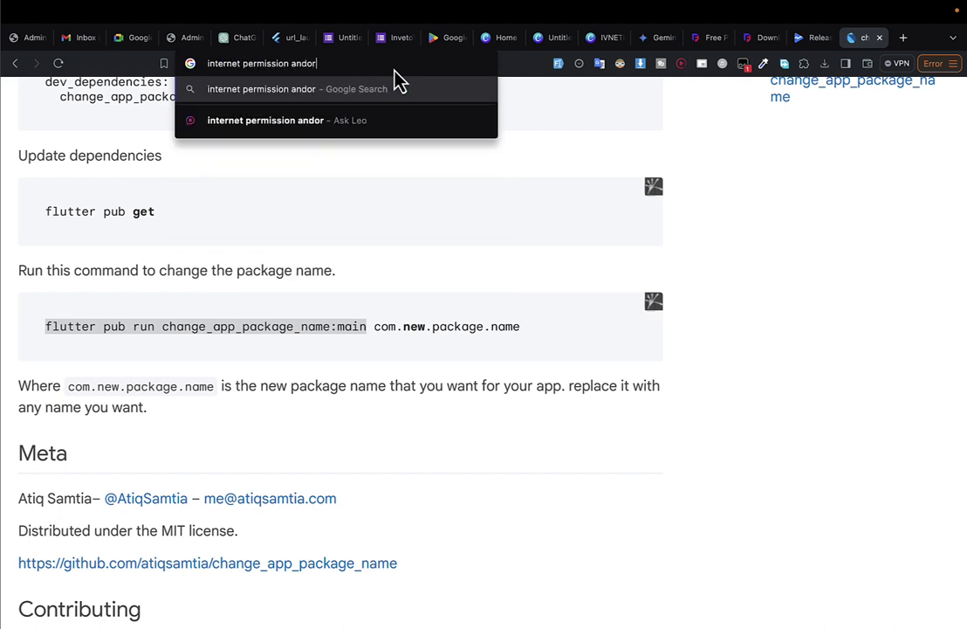
{"action": "key", "text": "BackSpace"}
{"action": "key", "text": "BackSpace"}
{"action": "type", "text": "roiu"}
{"action": "key", "text": "BackSpace"}
{"action": "type", "text": "d"}
{"action": "key", "text": "Return"}
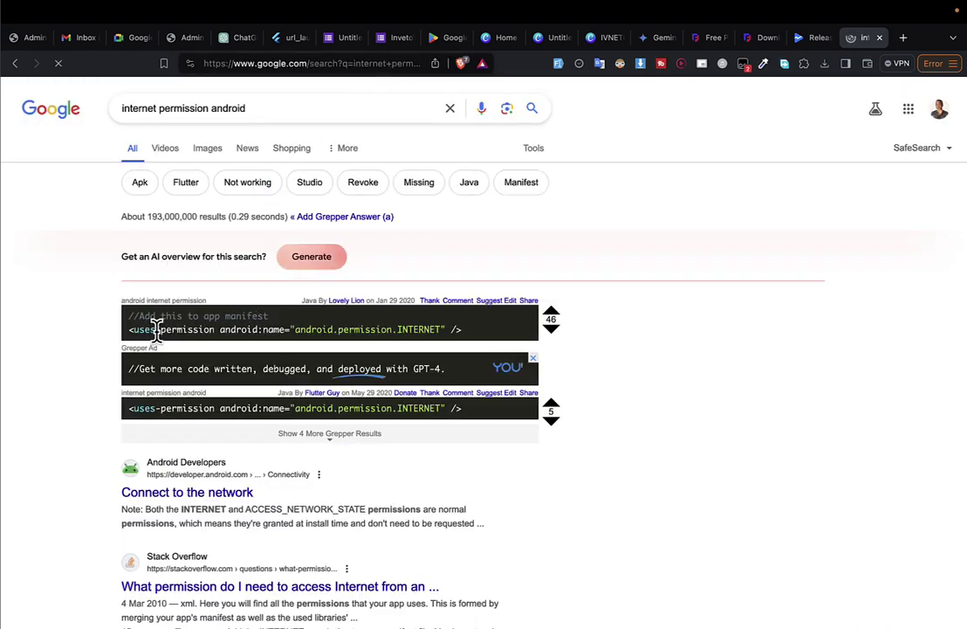
{"action": "left_click_drag", "start_coordinate": [477, 339], "coordinate": [125, 339]}
{"action": "key", "text": "super+c"}
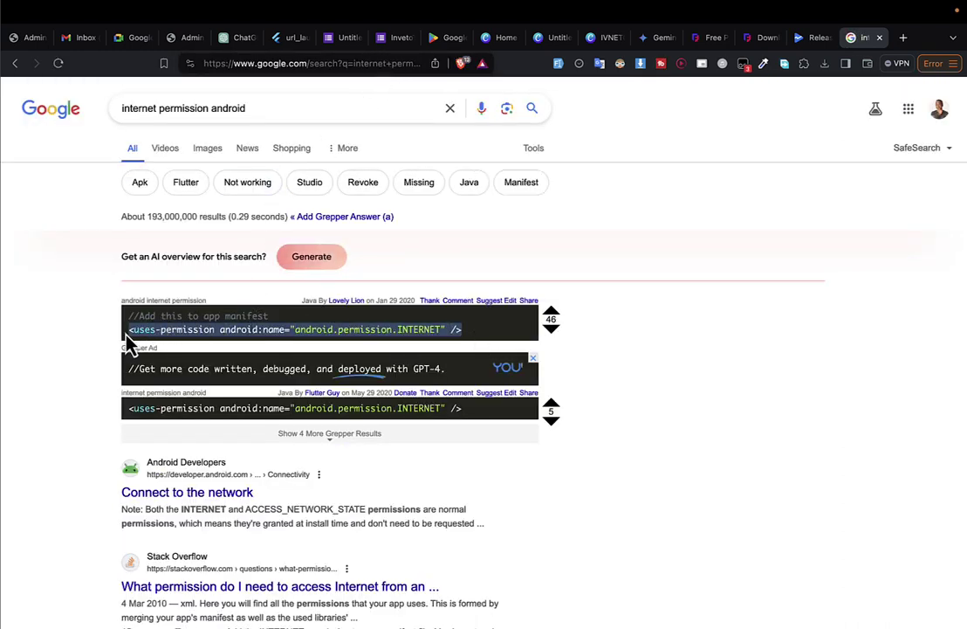
{"action": "scroll", "coordinate": [162, 432], "scroll_direction": "down", "scroll_amount": 4}
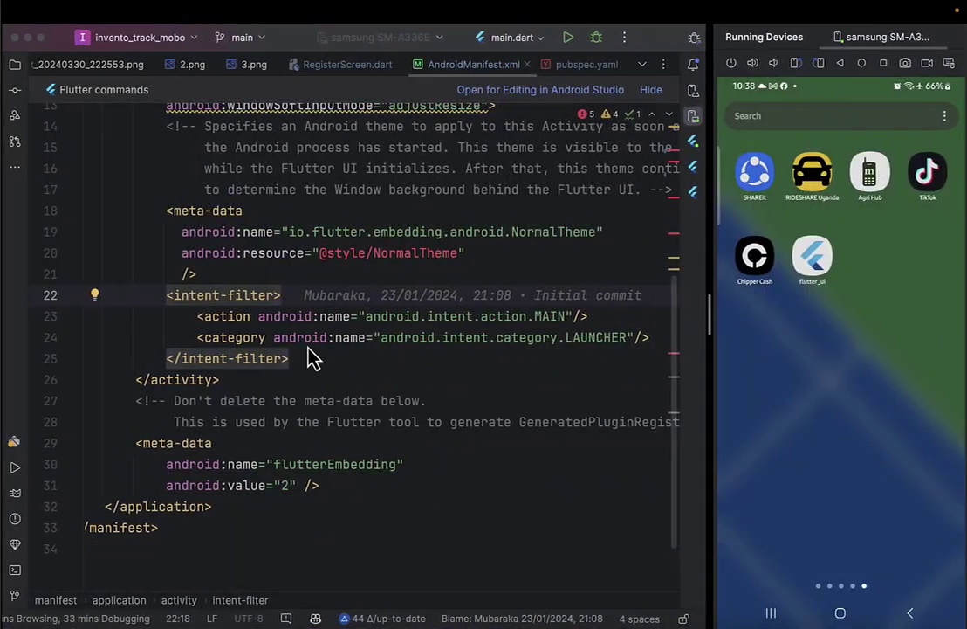
Paste the INTERNET permission after the label attribute, then undo the misplaced line.
{"action": "scroll", "coordinate": [308, 347], "scroll_direction": "up", "scroll_amount": 5}
{"action": "scroll", "coordinate": [308, 346], "scroll_direction": "left", "scroll_amount": 2}
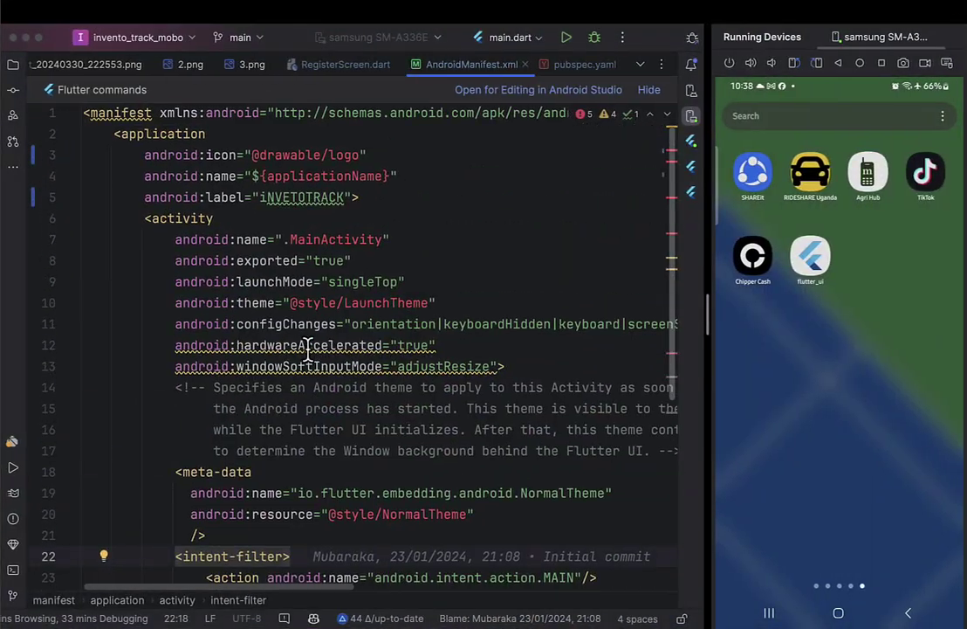
{"action": "left_click", "coordinate": [386, 186]}
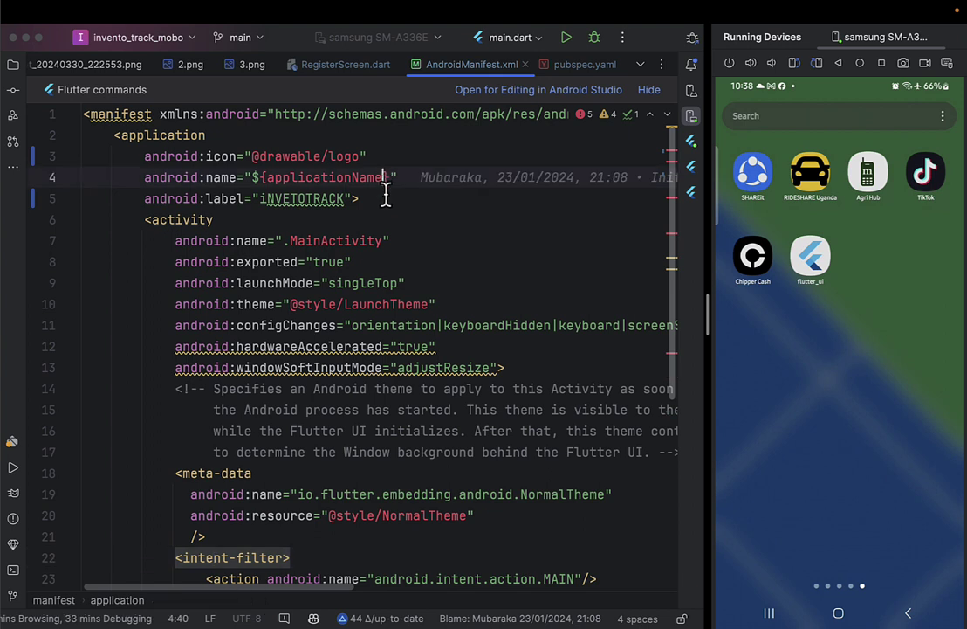
{"action": "left_click", "coordinate": [408, 197]}
{"action": "key", "text": "Return"}
{"action": "key", "text": "super+v"}
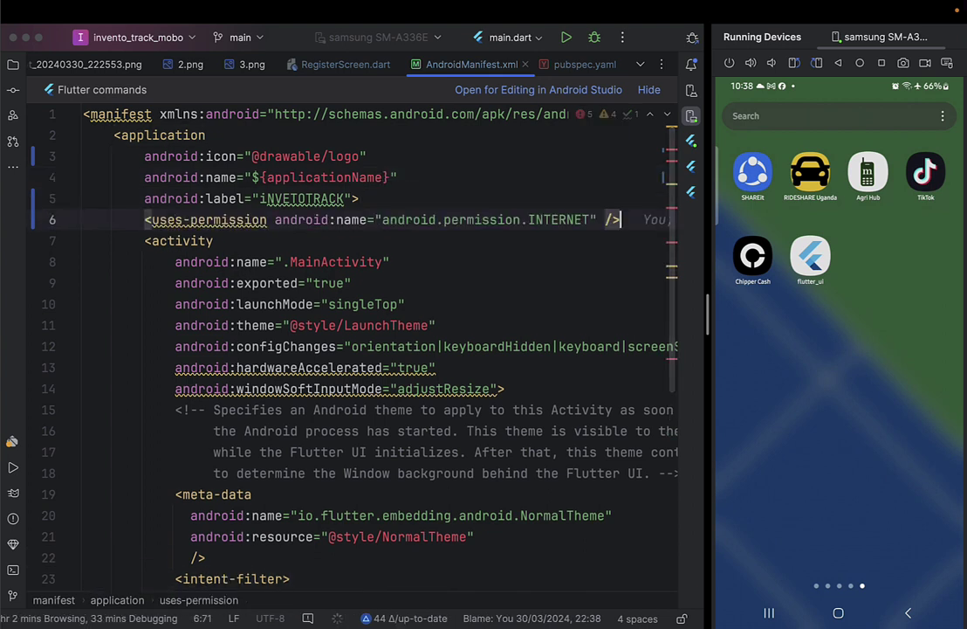
{"action": "key", "text": "super+z"}
{"action": "key", "text": "super+z"}
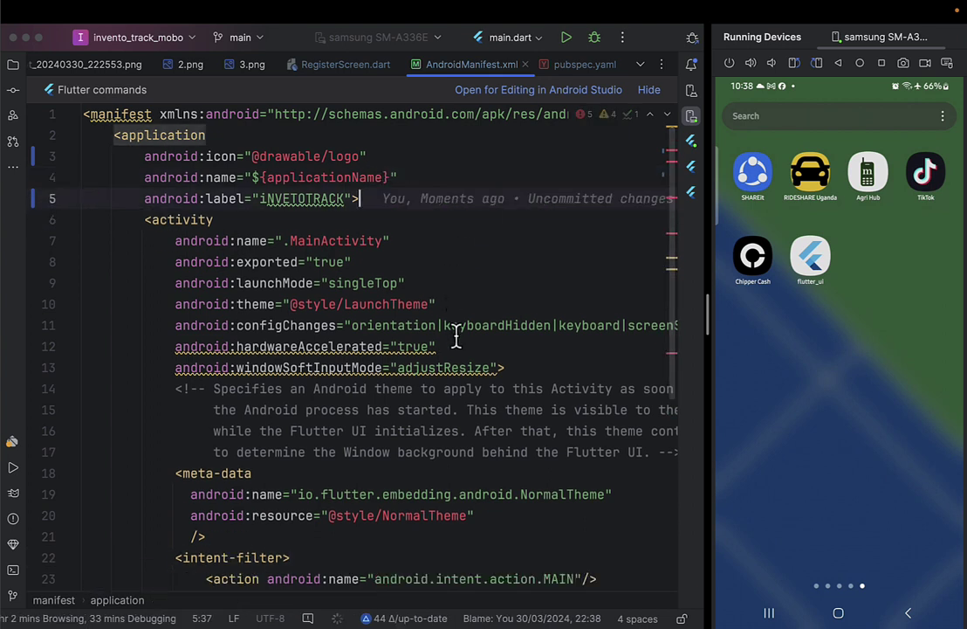
Insert the INTERNET uses-permission line below the <manifest> tag, above <application>.
{"action": "left_click", "coordinate": [283, 136]}
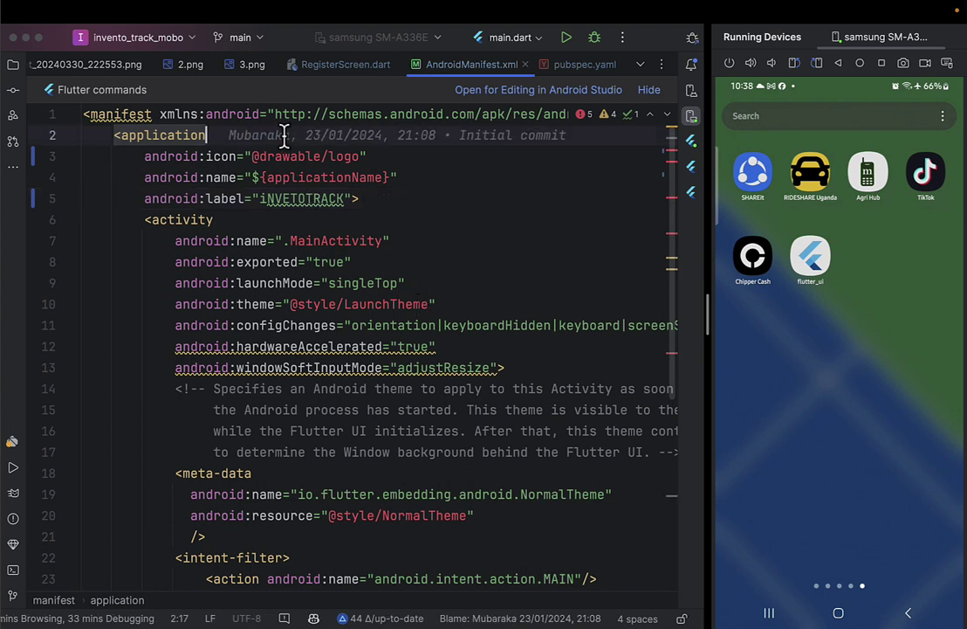
{"action": "key", "text": "Up"}
{"action": "key", "text": "End"}
{"action": "key", "text": "Return"}
{"action": "key", "text": "super+v"}
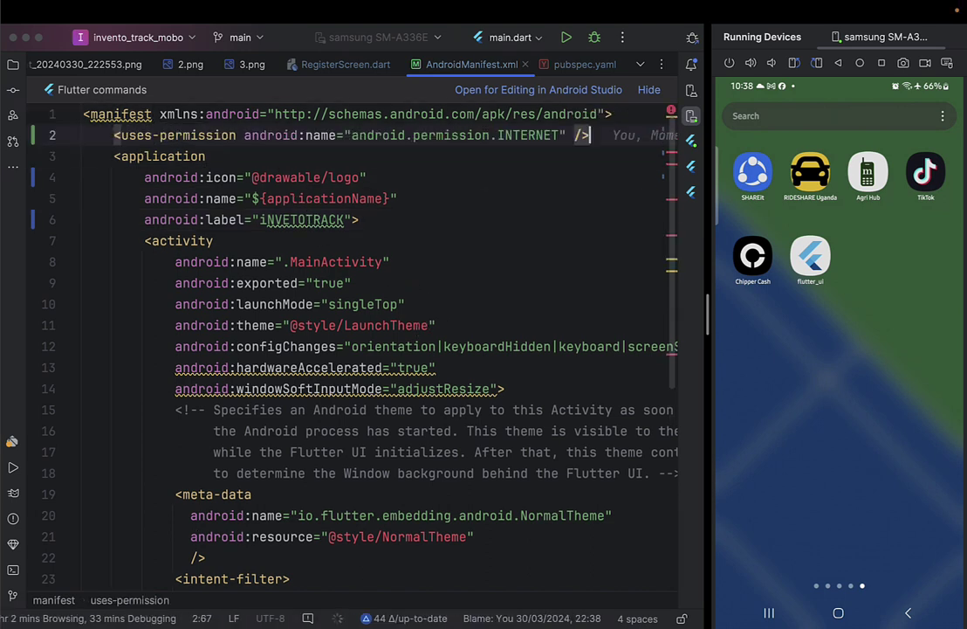
{"action": "key", "text": "Home"}
{"action": "key", "text": "Home"}
{"action": "key", "text": "Return"}
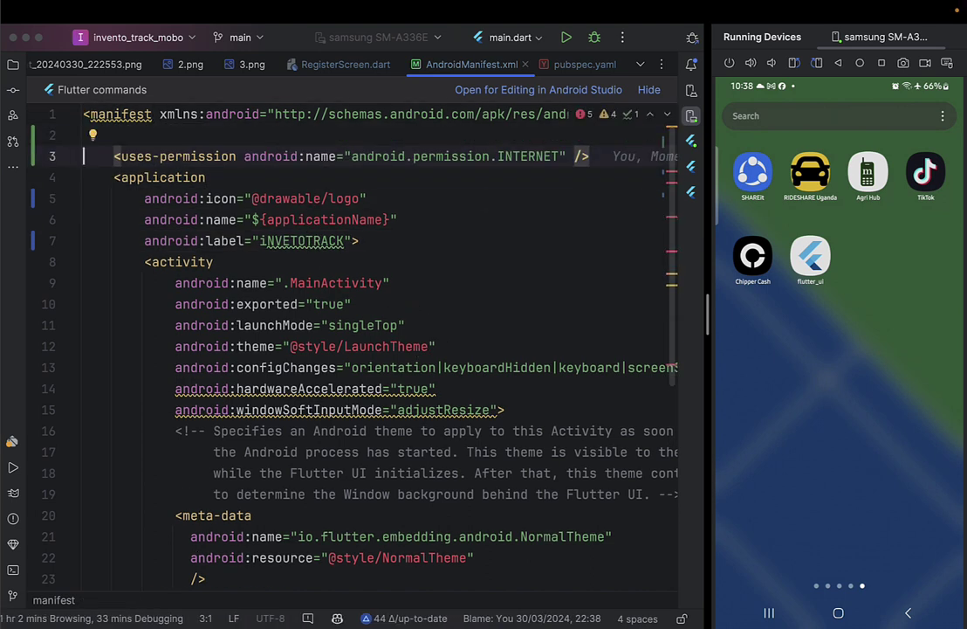
{"action": "key", "text": "BackSpace"}
{"action": "key", "text": "Return"}
{"action": "key", "text": "Up"}
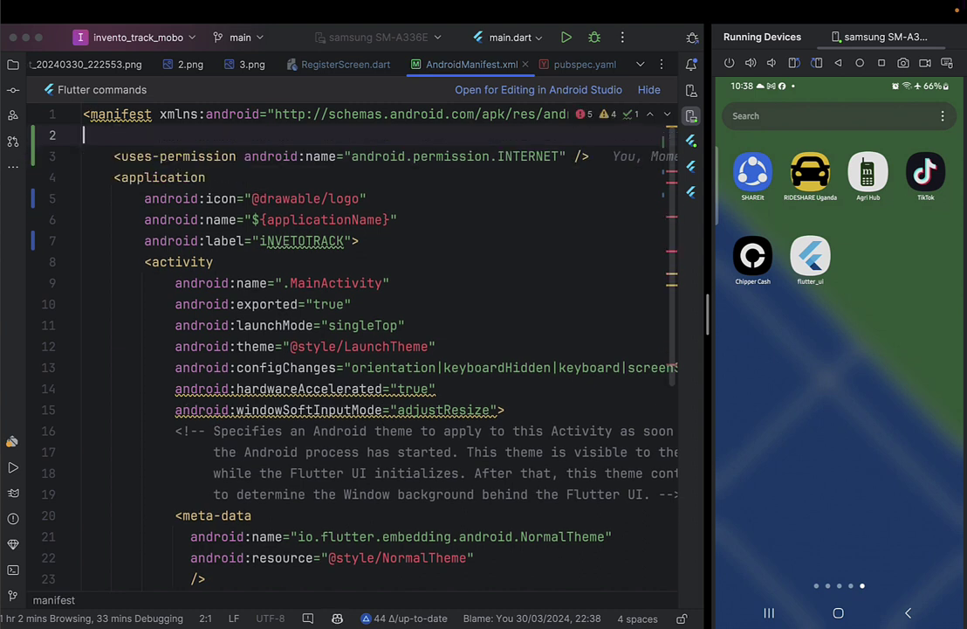
Check the permission line and rerun main.dart on the Samsung device.
{"action": "left_click_drag", "start_coordinate": [129, 157], "coordinate": [466, 165]}
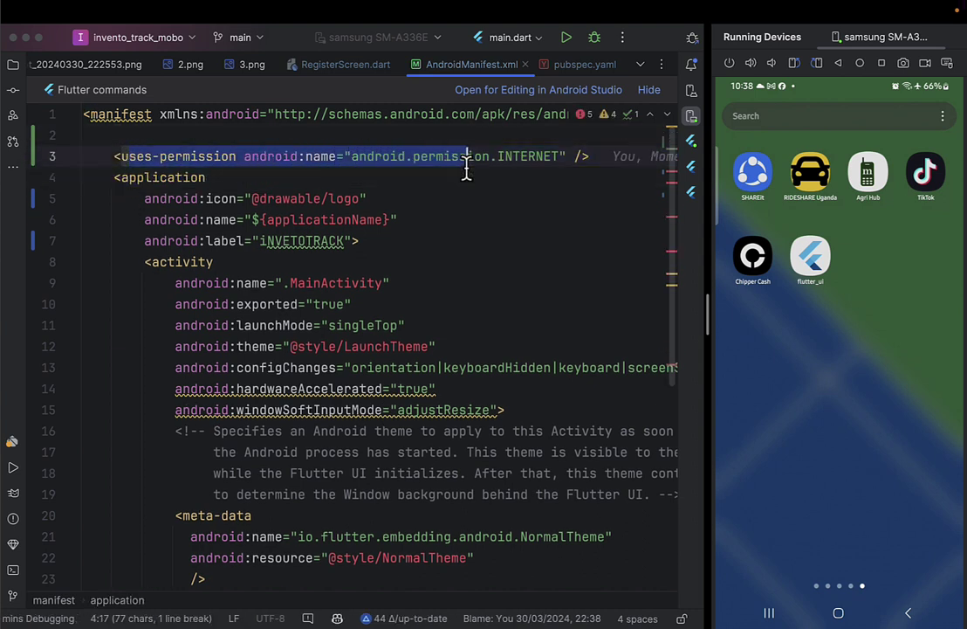
{"action": "left_click", "coordinate": [528, 160]}
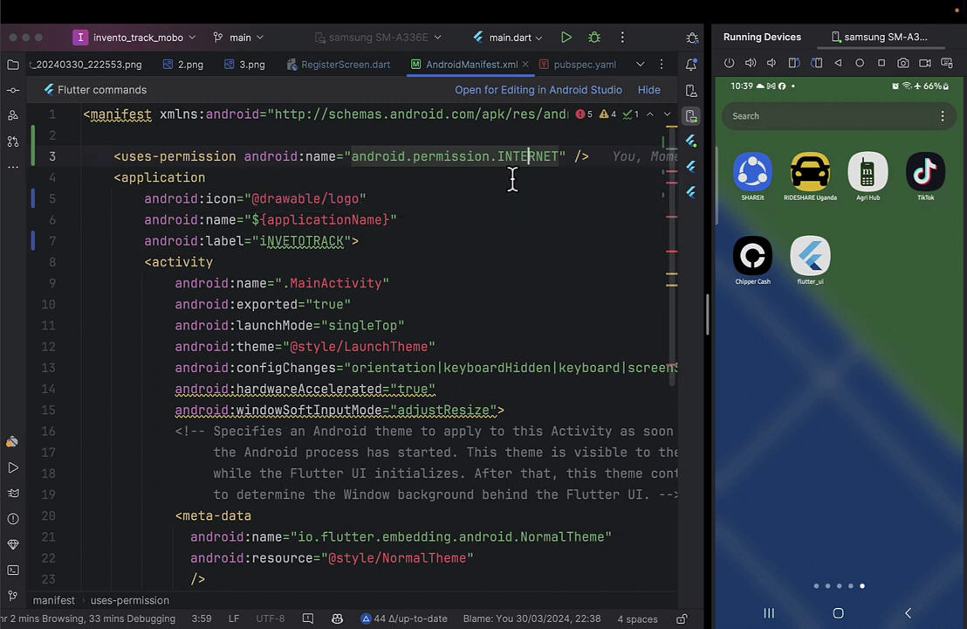
{"action": "left_click", "coordinate": [567, 39]}
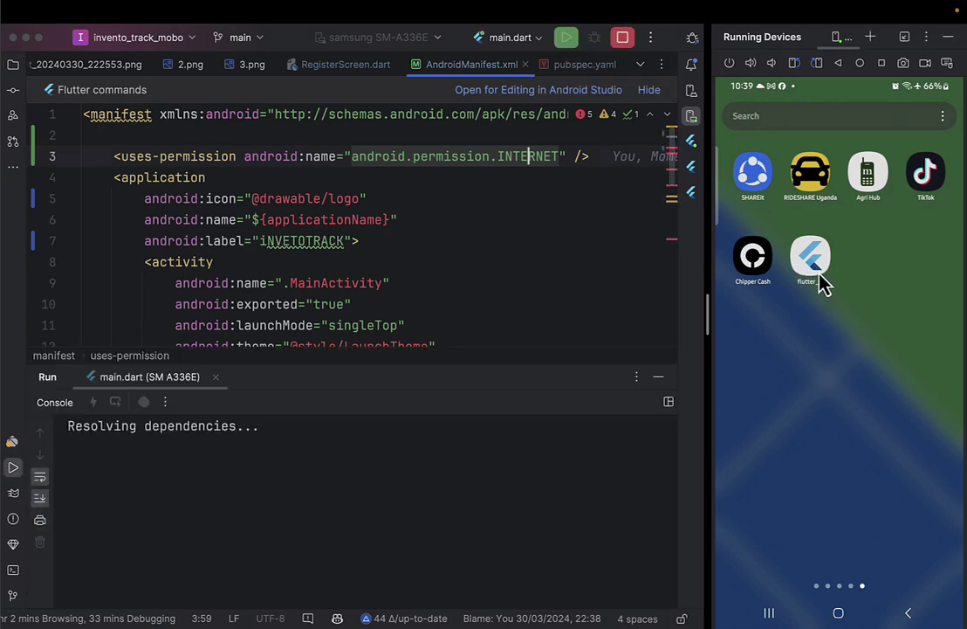
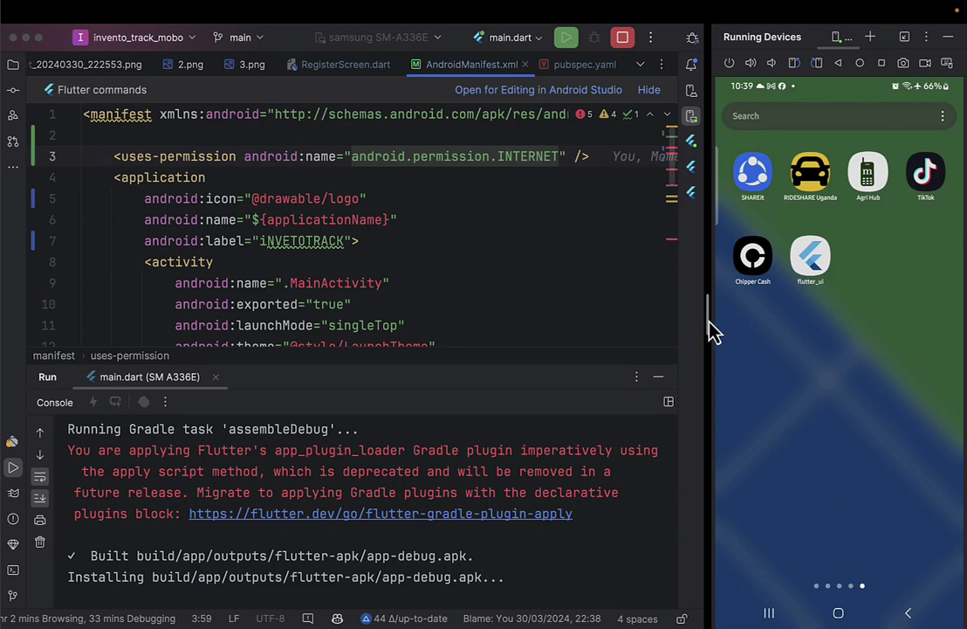
Widen the editor and enter the account e-mail and password in the INVETO TRACK login form.
{"action": "left_click_drag", "start_coordinate": [711, 325], "coordinate": [718, 361]}
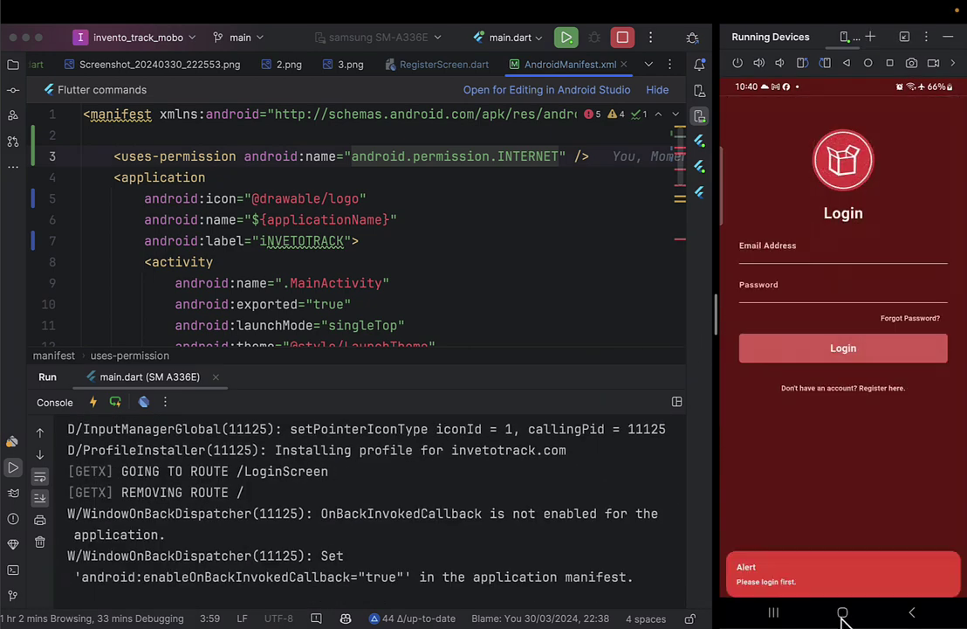
{"action": "left_click", "coordinate": [815, 257]}
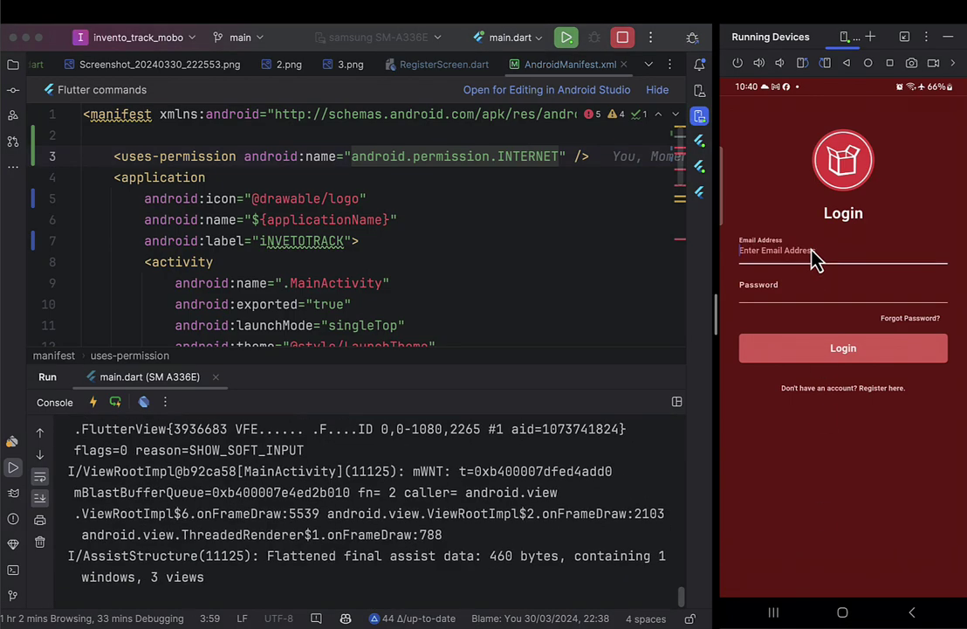
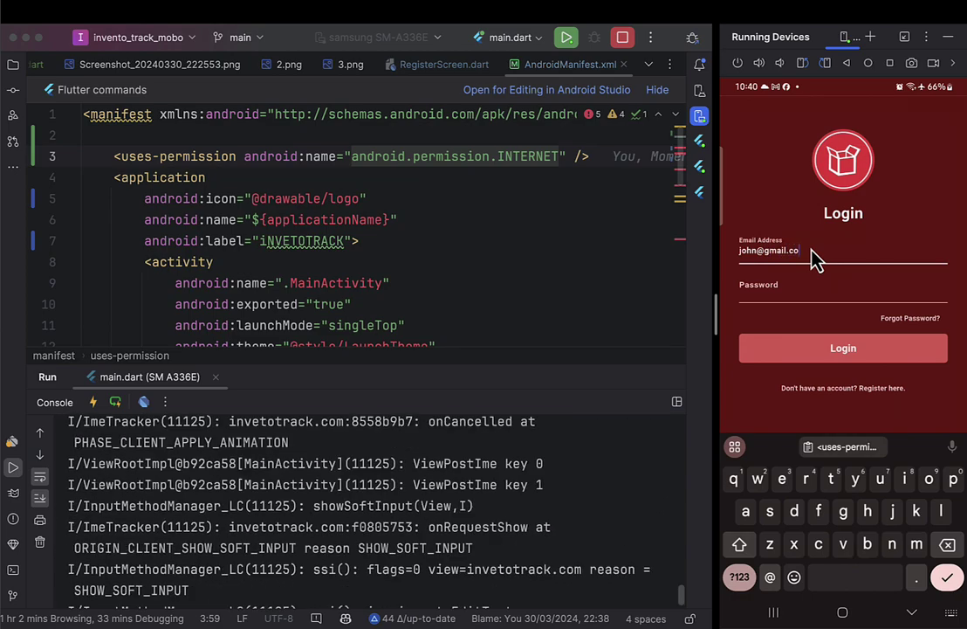
{"action": "key", "text": "Tab"}
{"action": "type", "text": "4321"}
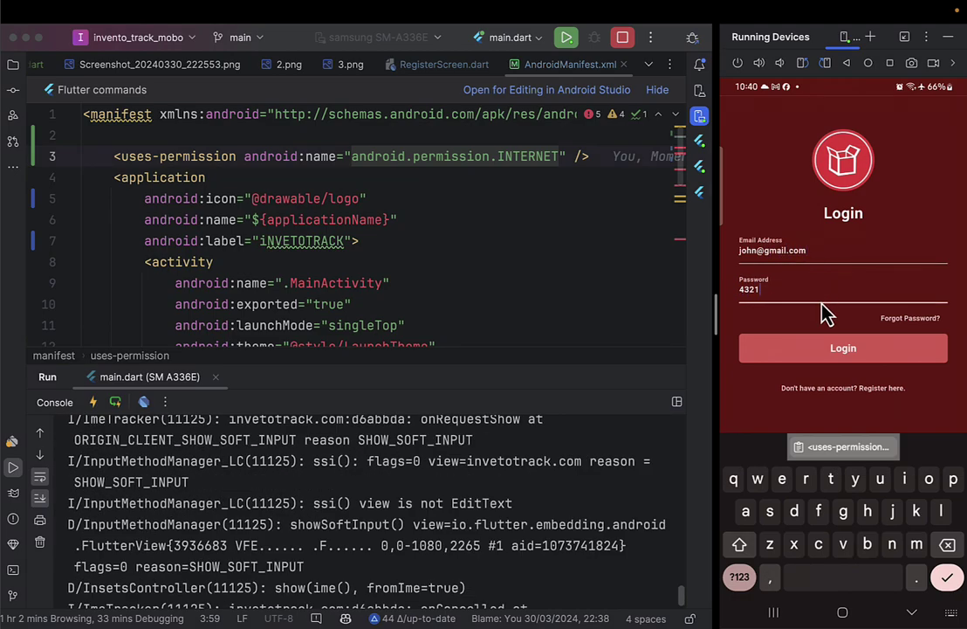
Log in, then return the phone to its home screen and open the app drawer.
{"action": "left_click", "coordinate": [817, 349]}
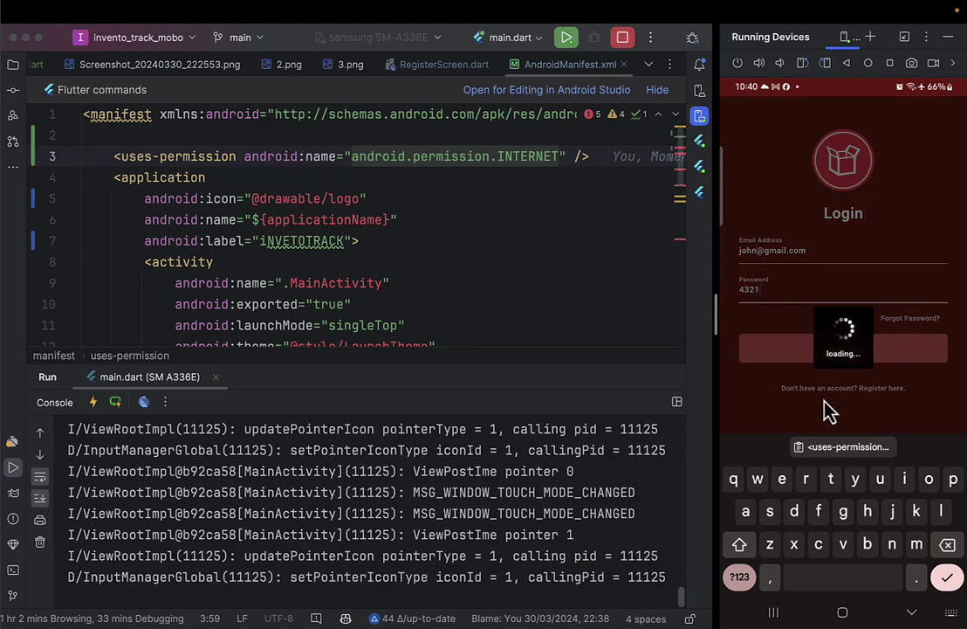
{"action": "left_click", "coordinate": [845, 614]}
{"action": "left_click_drag", "start_coordinate": [842, 524], "coordinate": [832, 324]}
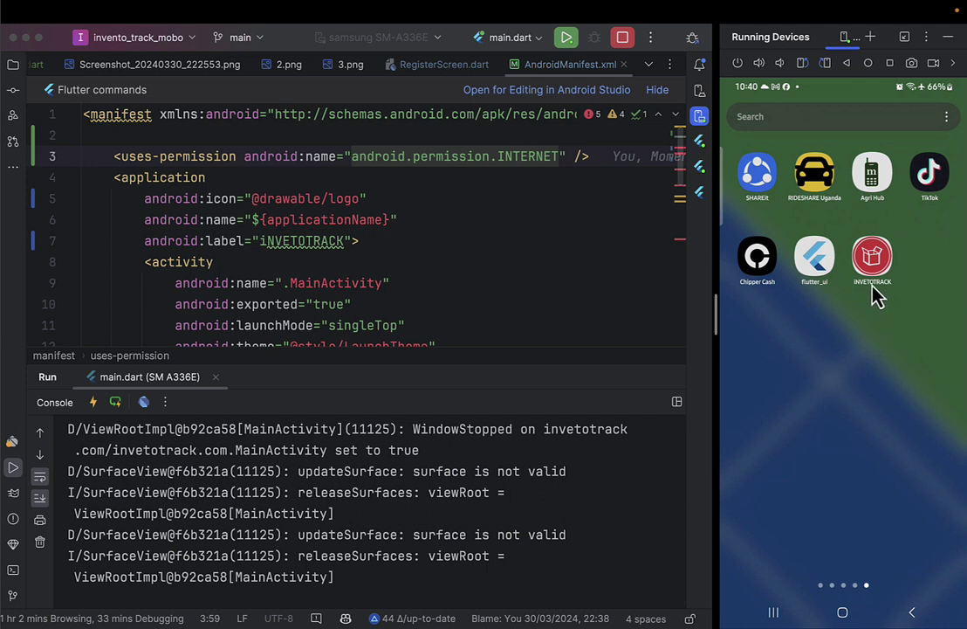
Stop the running app and minimize the Run console to show more of AndroidManifest.xml.
{"action": "left_click", "coordinate": [488, 266]}
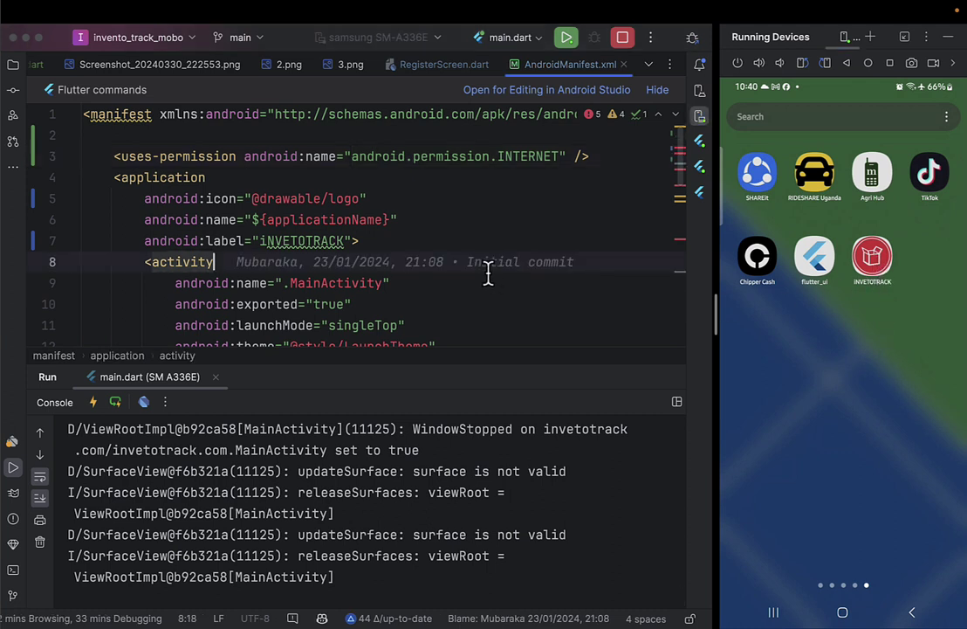
{"action": "left_click", "coordinate": [623, 38]}
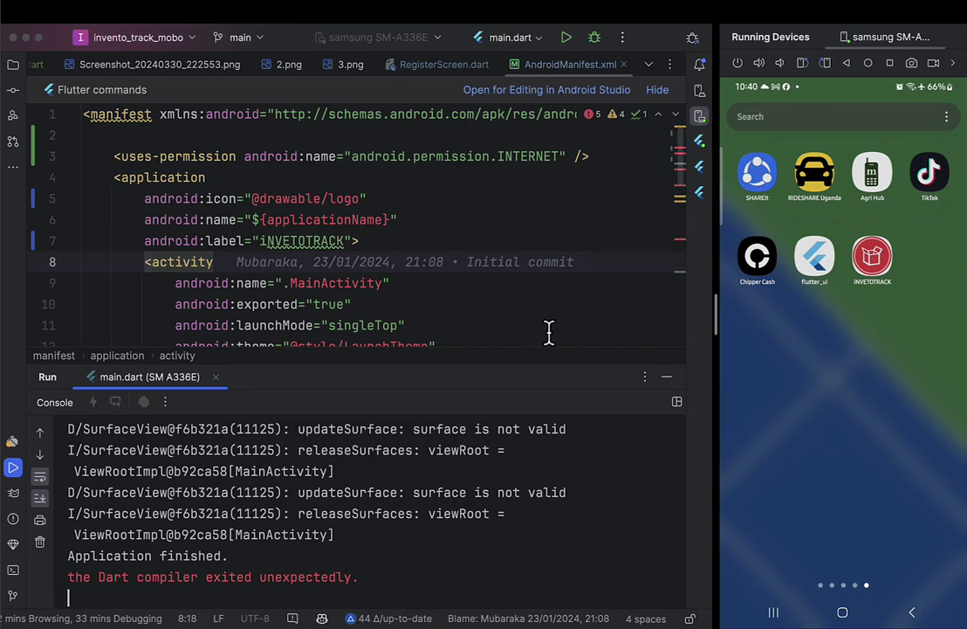
{"action": "left_click", "coordinate": [666, 376]}
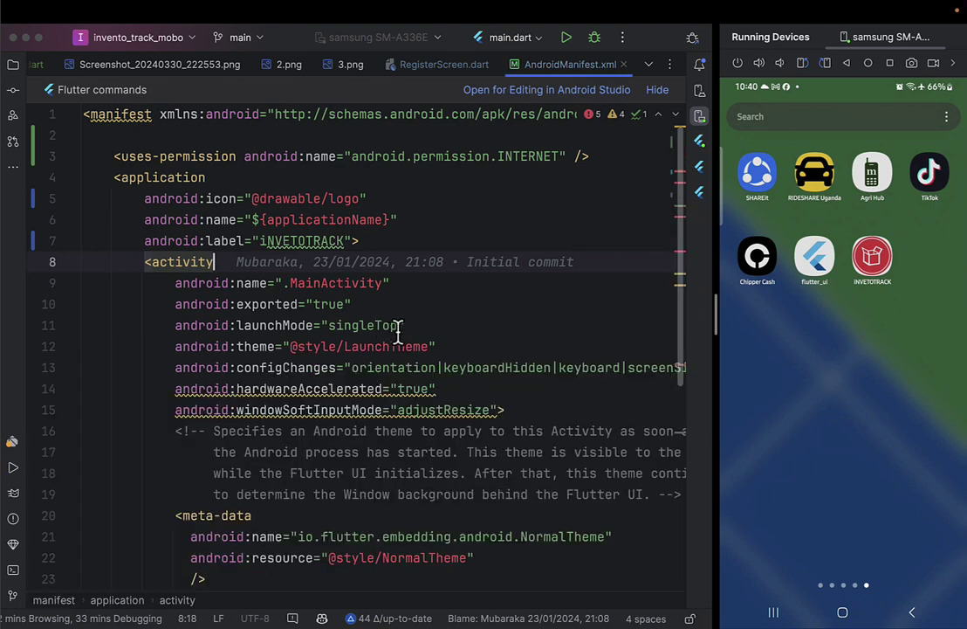
{"action": "left_click", "coordinate": [418, 350]}
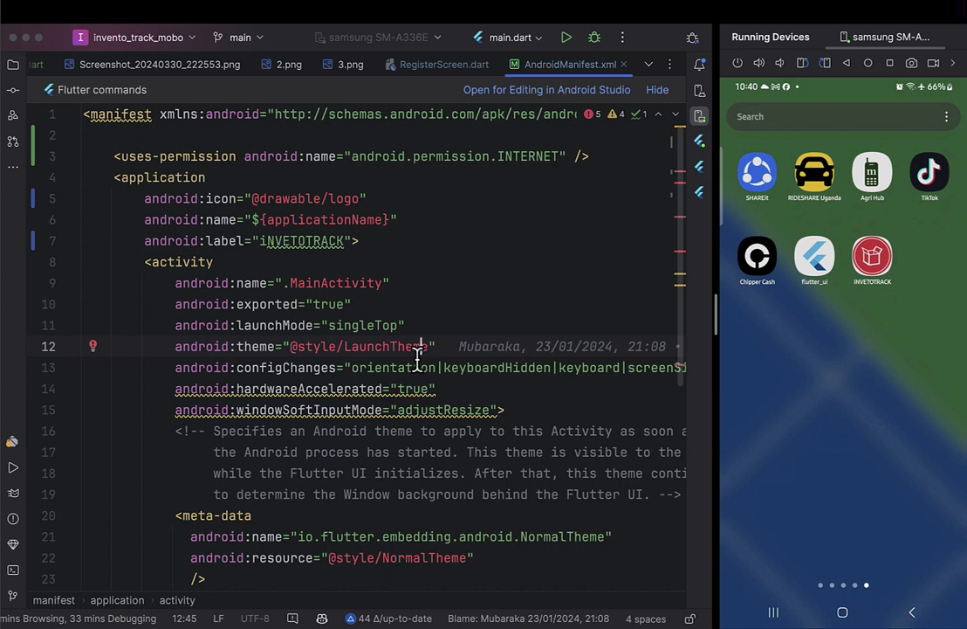
Open the android module separately, decline the proxy settings, and close all projects.
{"action": "left_click", "coordinate": [581, 91]}
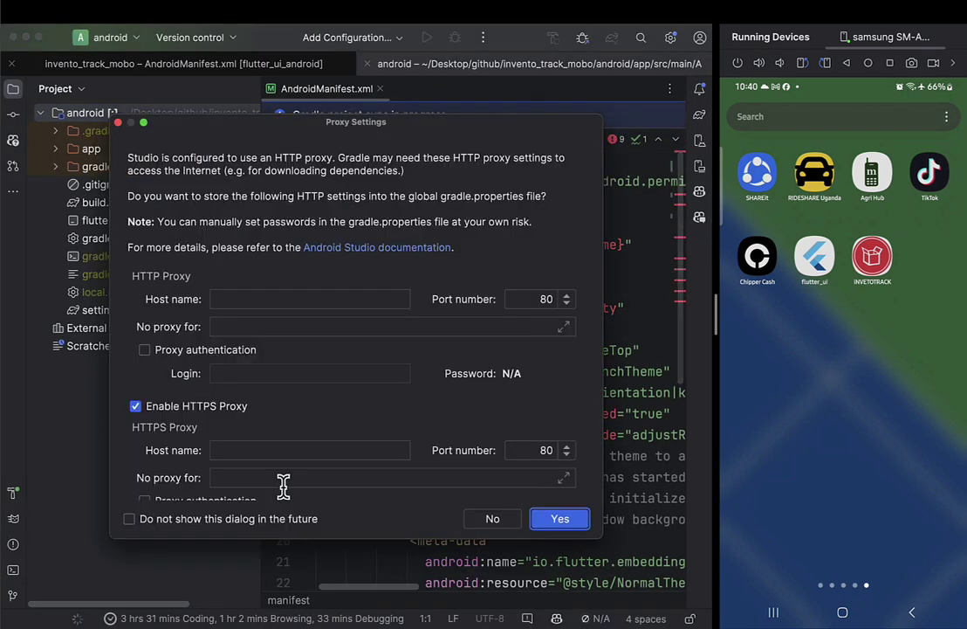
{"action": "left_click", "coordinate": [493, 519]}
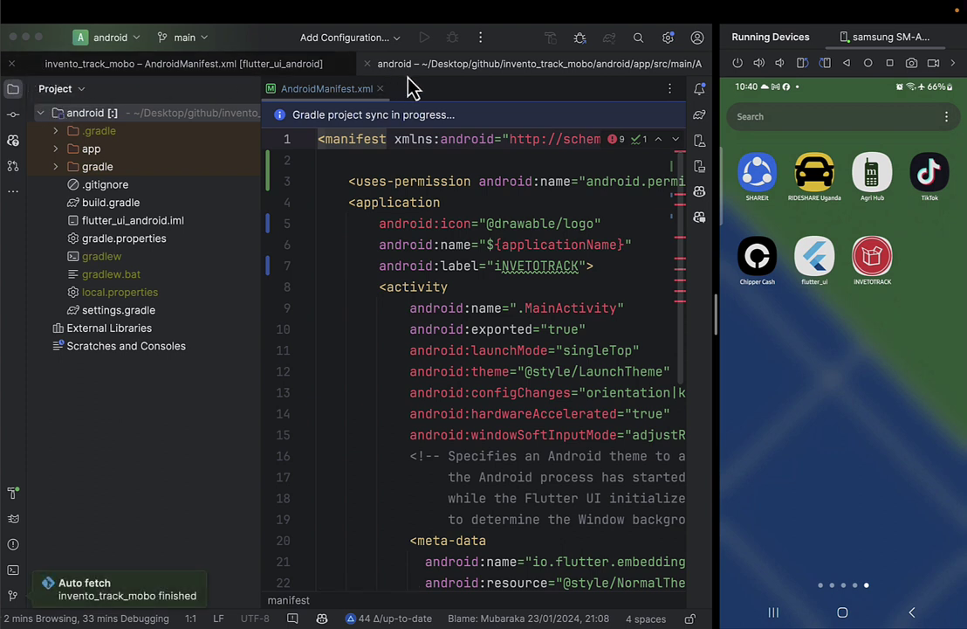
{"action": "left_click", "coordinate": [116, 11]}
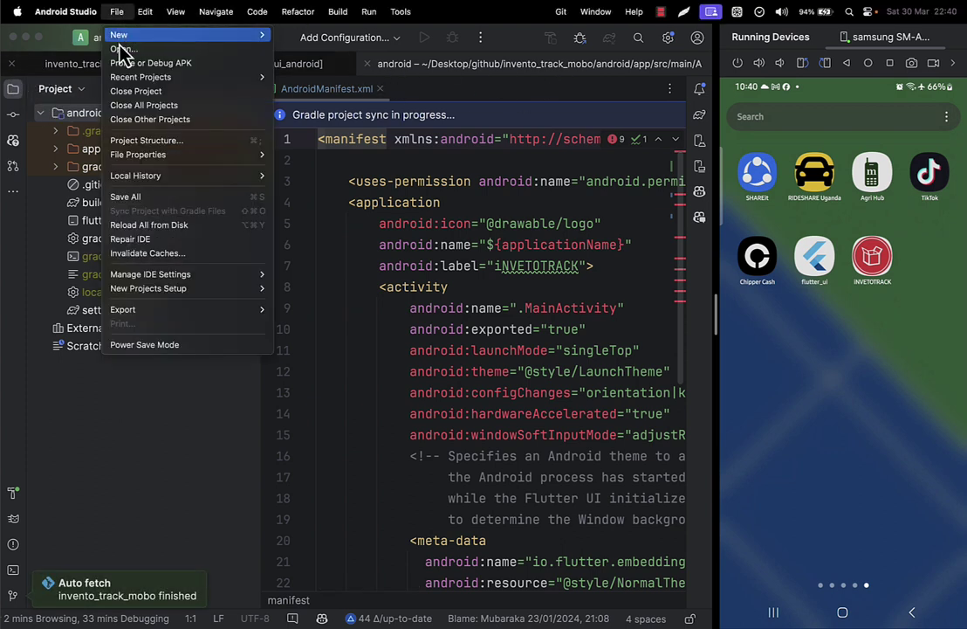
{"action": "left_click", "coordinate": [131, 106]}
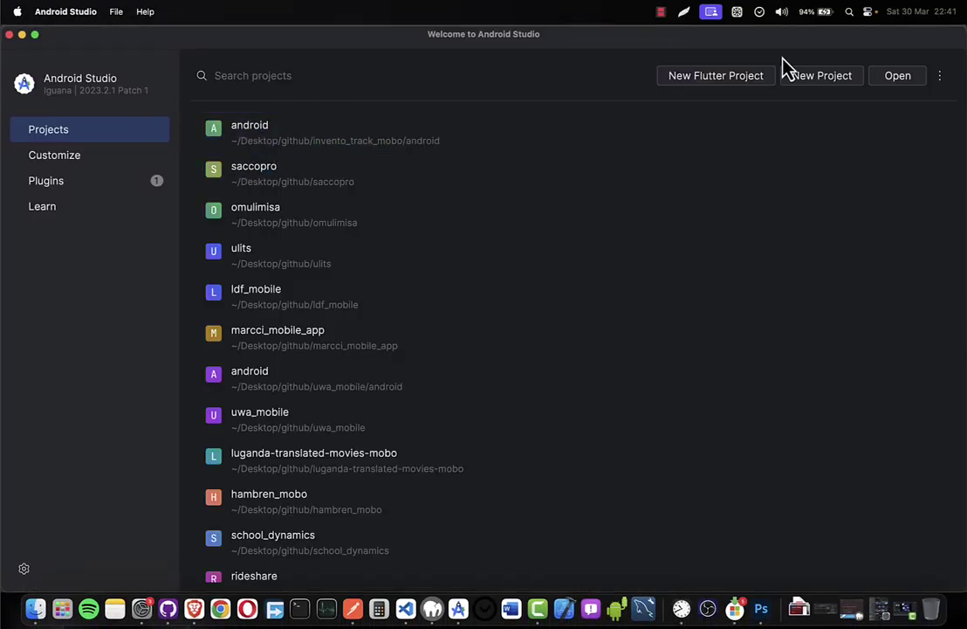
Open the github/invento_track_mobo/android folder as a project from the Welcome screen.
{"action": "left_click", "coordinate": [897, 80]}
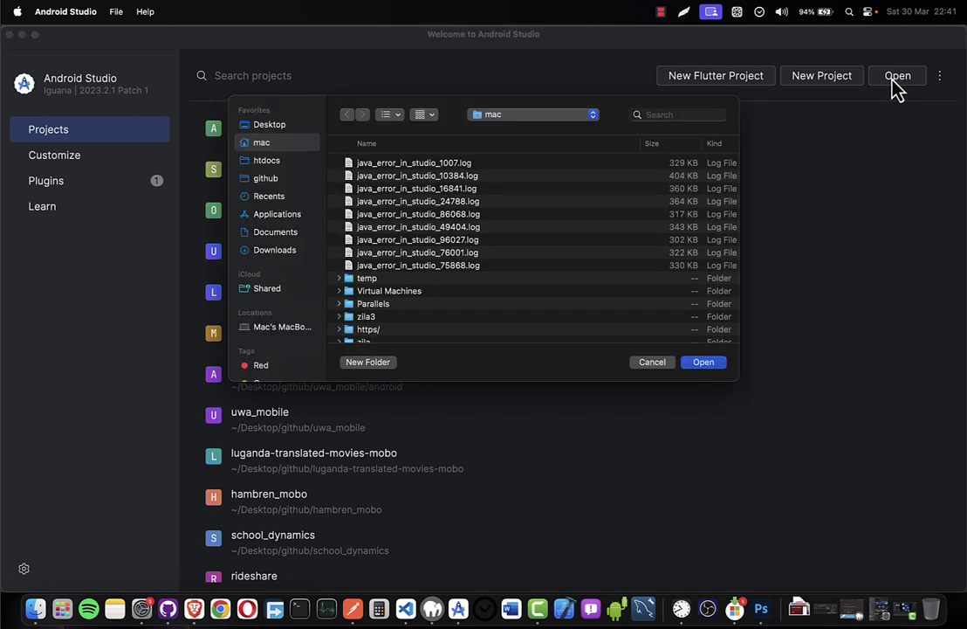
{"action": "scroll", "coordinate": [436, 270], "scroll_direction": "down", "scroll_amount": 5}
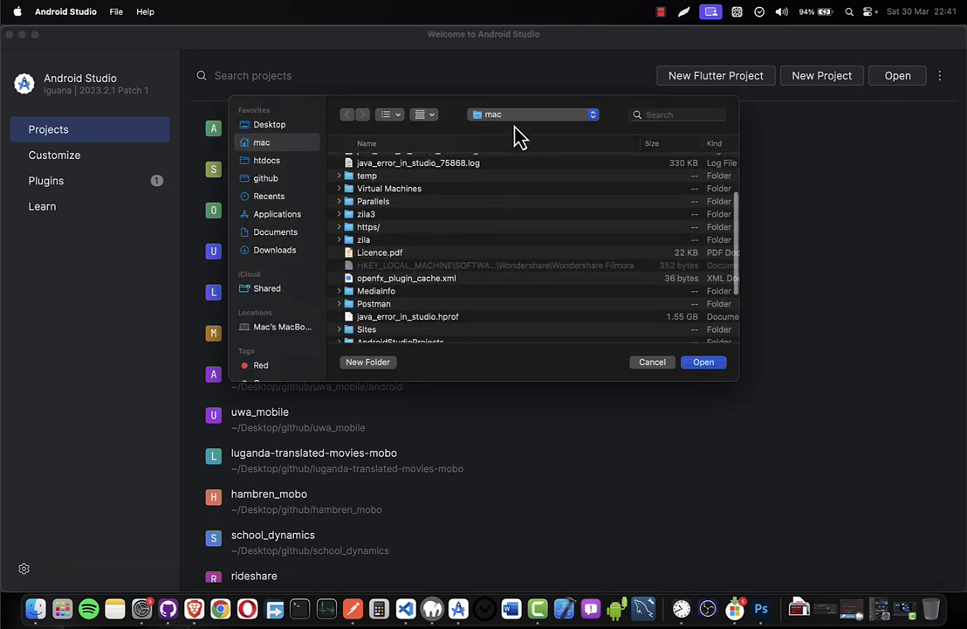
{"action": "left_click", "coordinate": [267, 180]}
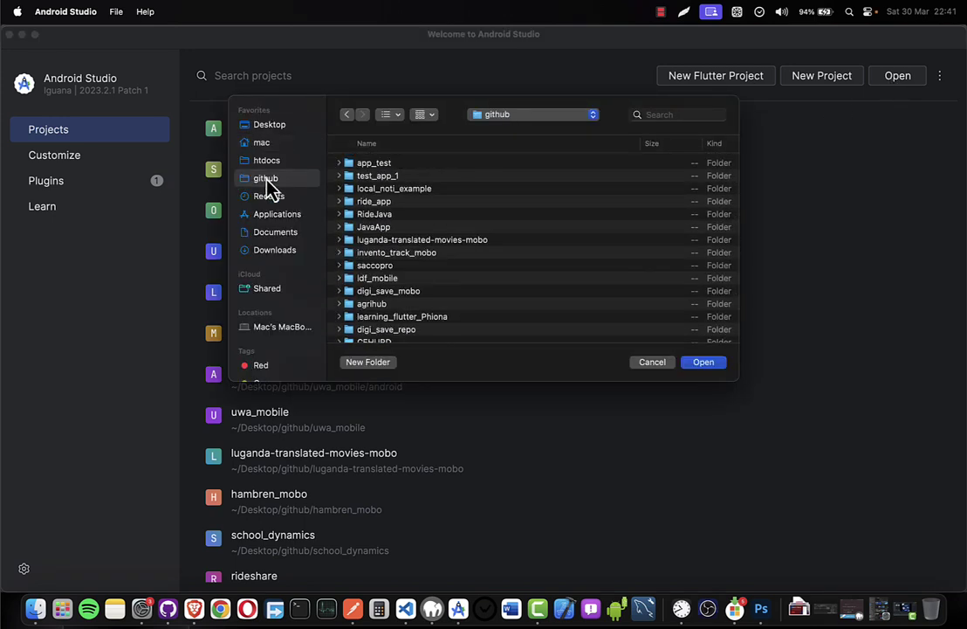
{"action": "scroll", "coordinate": [406, 218], "scroll_direction": "down", "scroll_amount": 5}
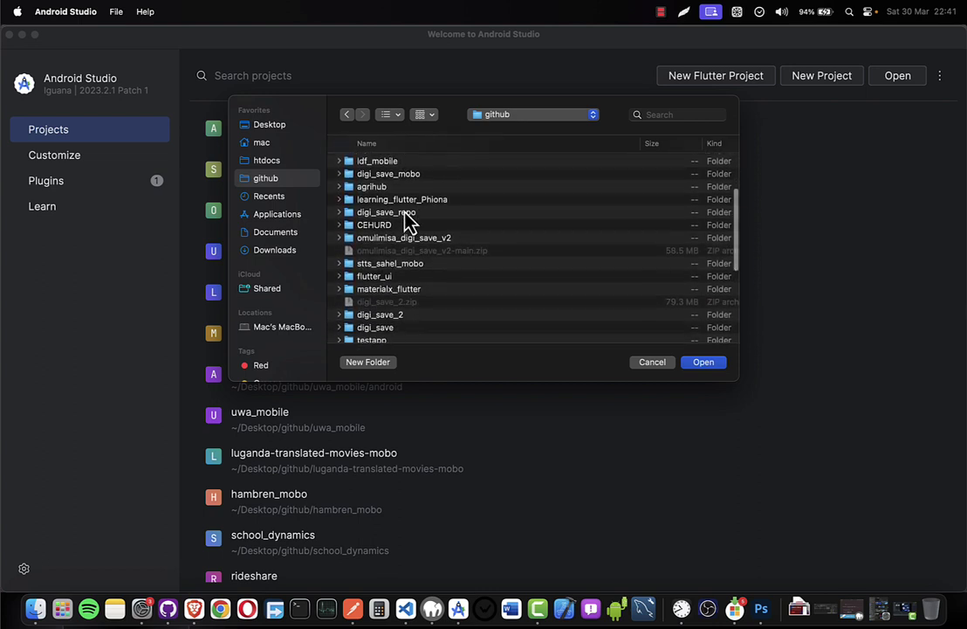
{"action": "scroll", "coordinate": [406, 223], "scroll_direction": "down", "scroll_amount": 5}
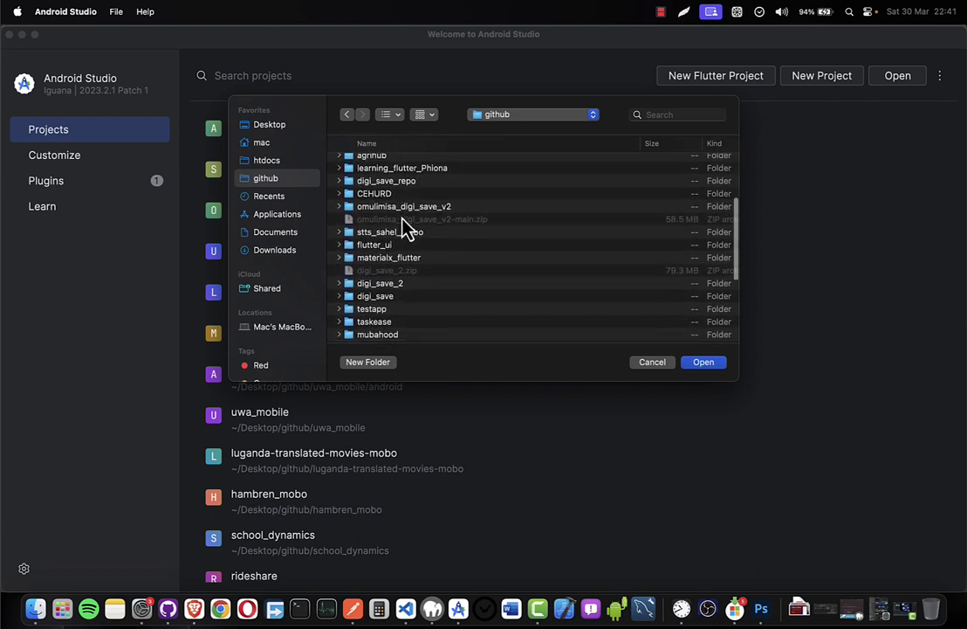
{"action": "scroll", "coordinate": [406, 225], "scroll_direction": "down", "scroll_amount": 2}
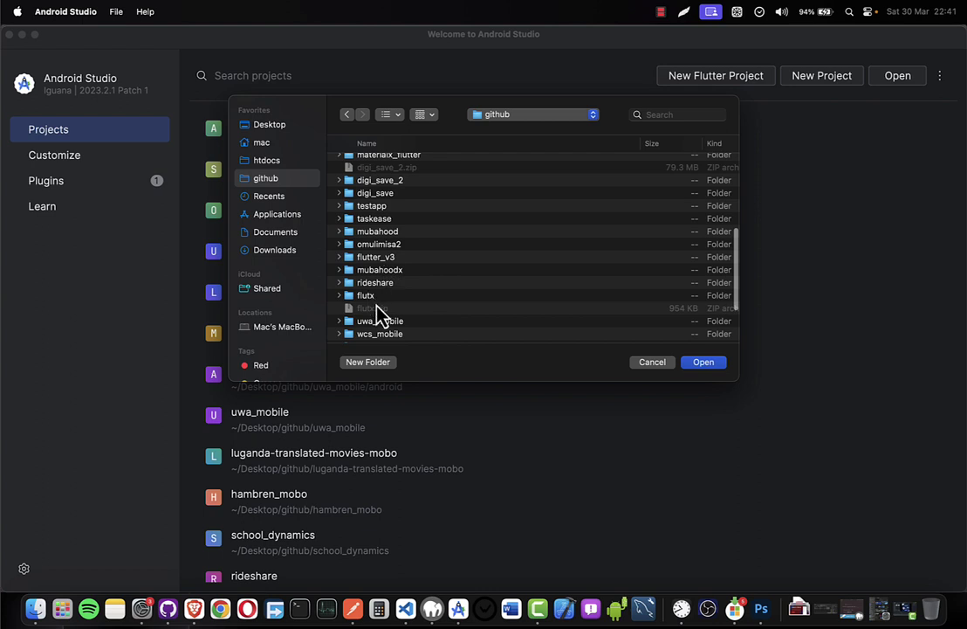
{"action": "scroll", "coordinate": [377, 312], "scroll_direction": "up", "scroll_amount": 7}
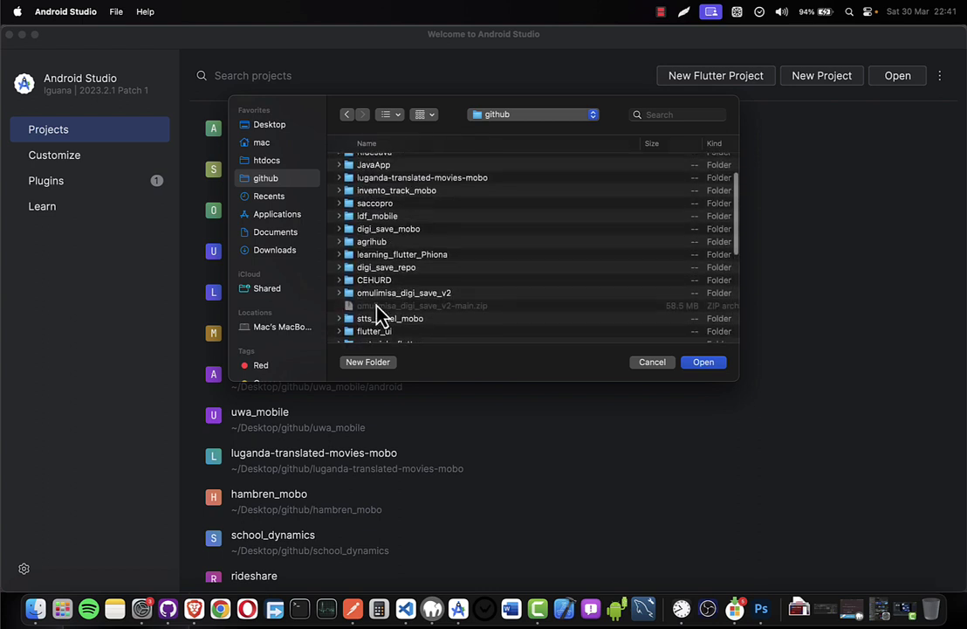
{"action": "scroll", "coordinate": [377, 313], "scroll_direction": "up", "scroll_amount": 3}
{"action": "left_click", "coordinate": [397, 246]}
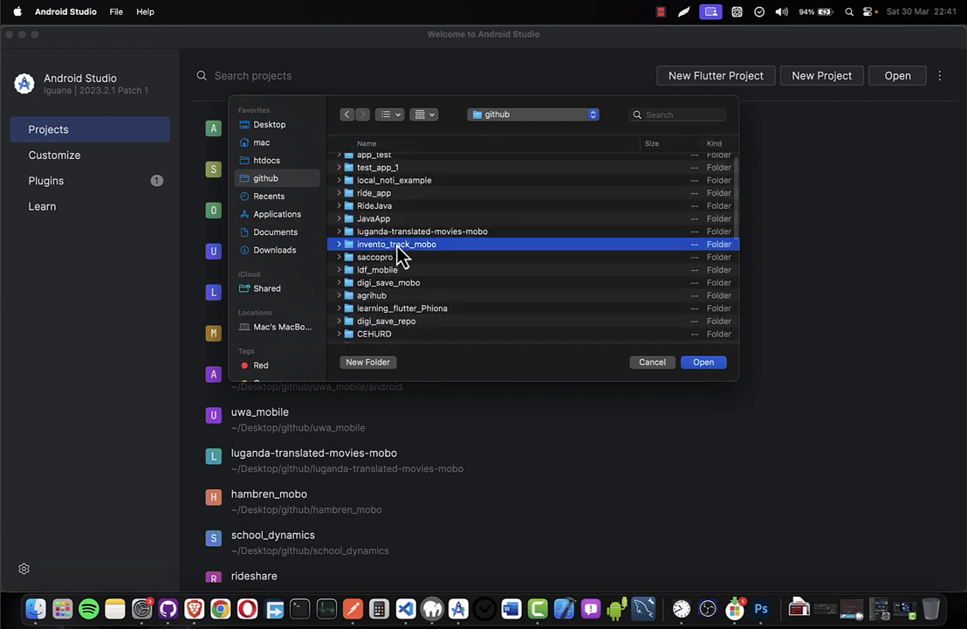
{"action": "double_click", "coordinate": [397, 247]}
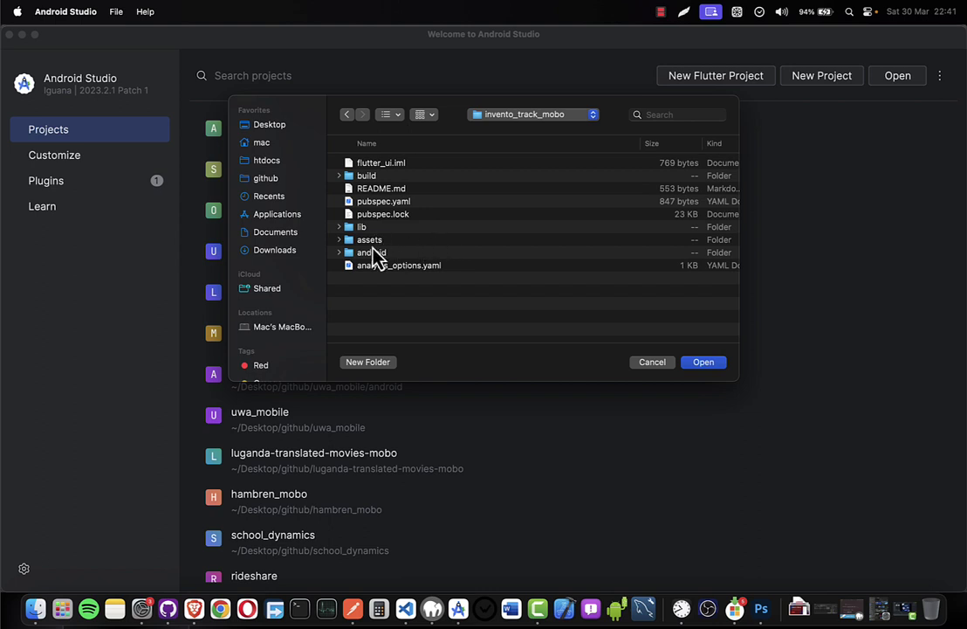
{"action": "double_click", "coordinate": [372, 252]}
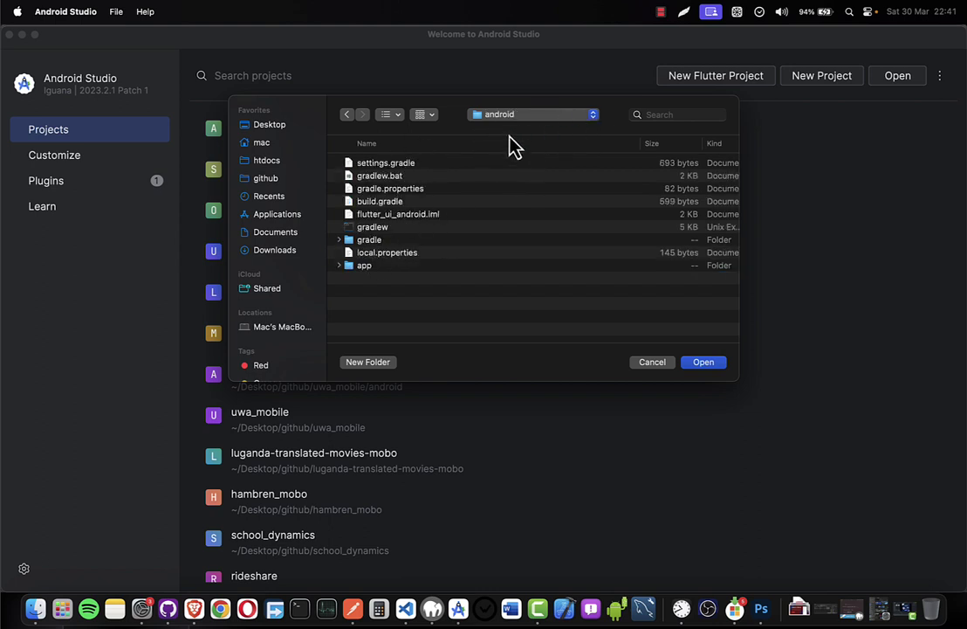
{"action": "left_click", "coordinate": [705, 365]}
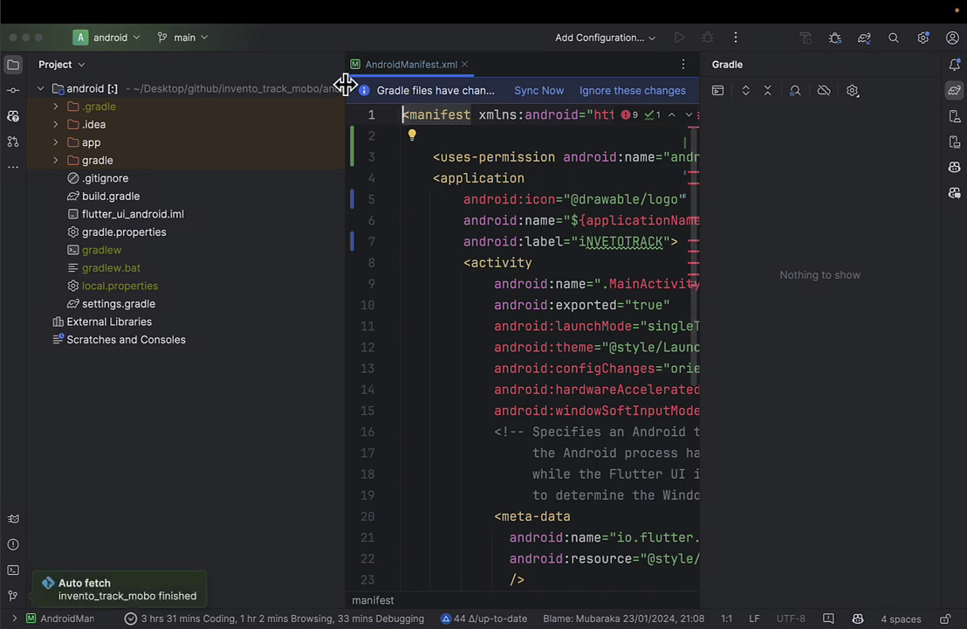
Accept the proxy settings, hide the Gradle panel, and mirror the connected Samsung phone's screen.
{"action": "left_click_drag", "start_coordinate": [346, 101], "coordinate": [225, 107]}
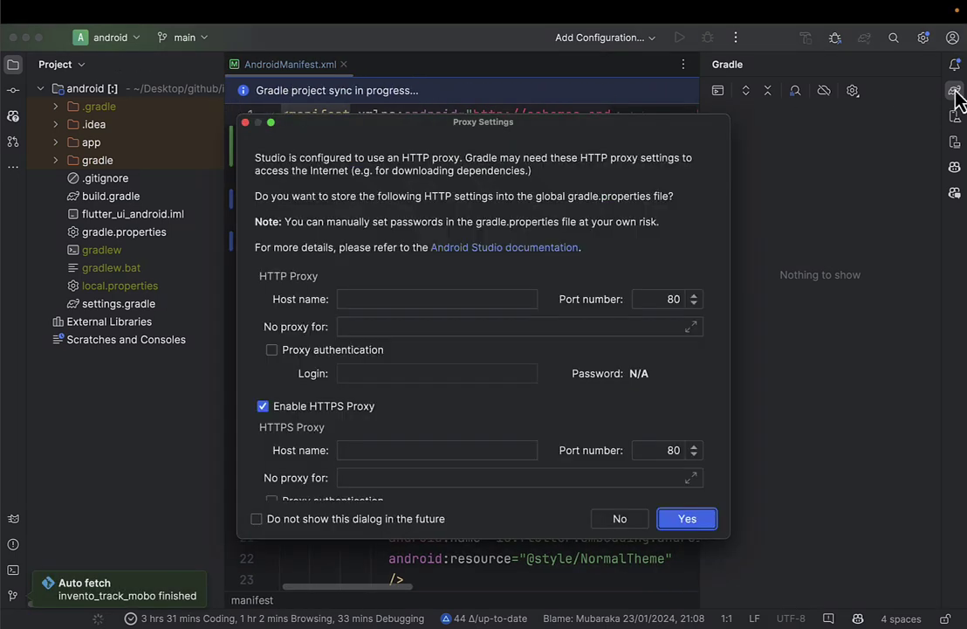
{"action": "left_click", "coordinate": [682, 516]}
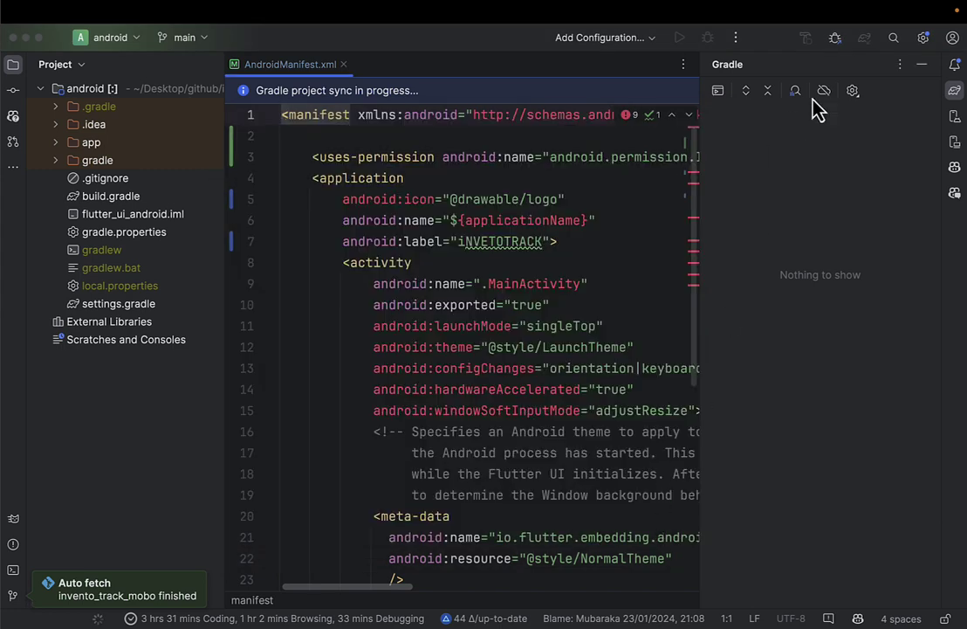
{"action": "left_click", "coordinate": [921, 65]}
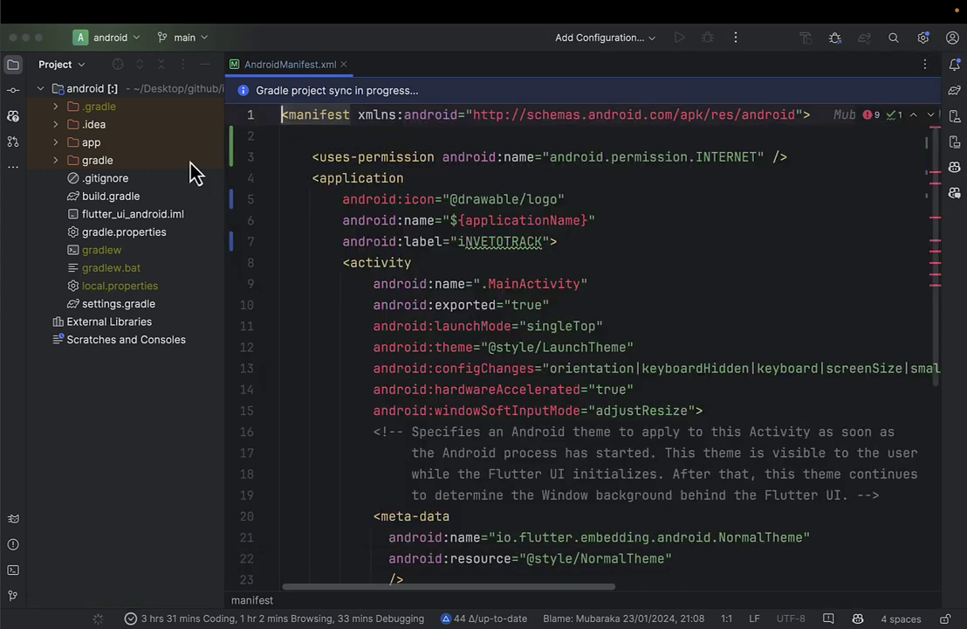
{"action": "left_click_drag", "start_coordinate": [224, 159], "coordinate": [203, 160]}
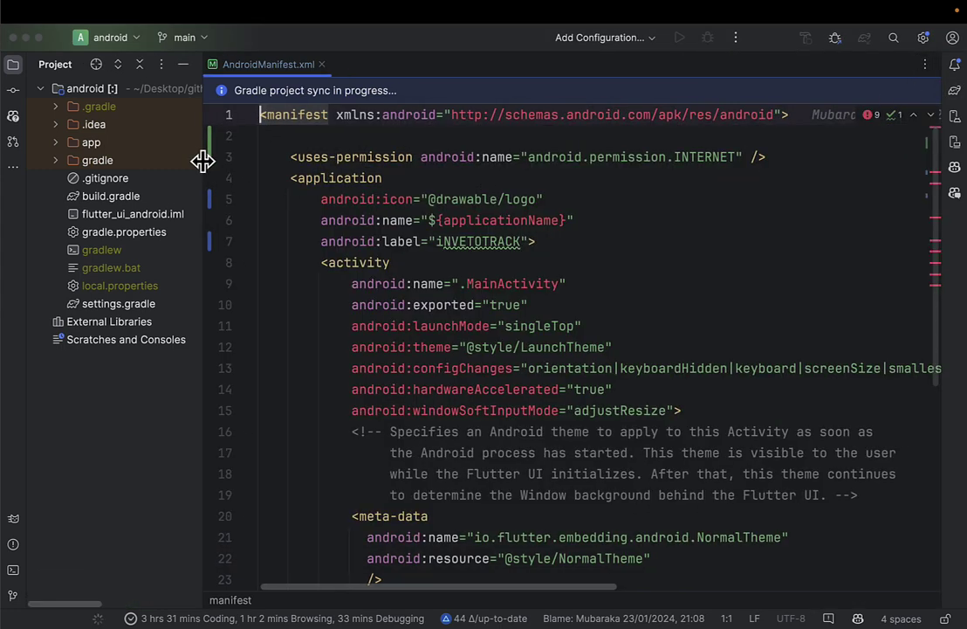
{"action": "left_click", "coordinate": [955, 120]}
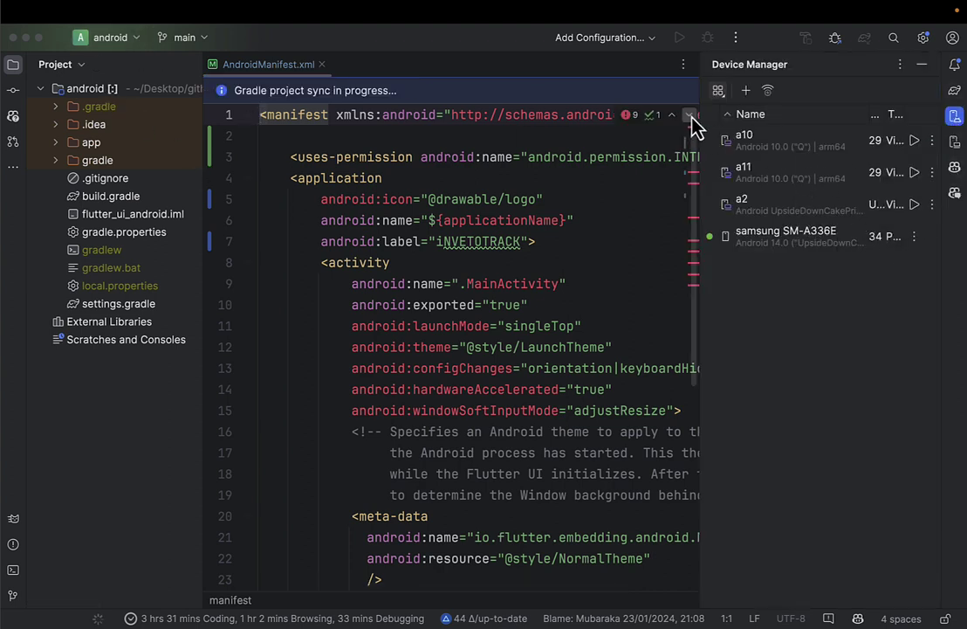
{"action": "left_click", "coordinate": [954, 141]}
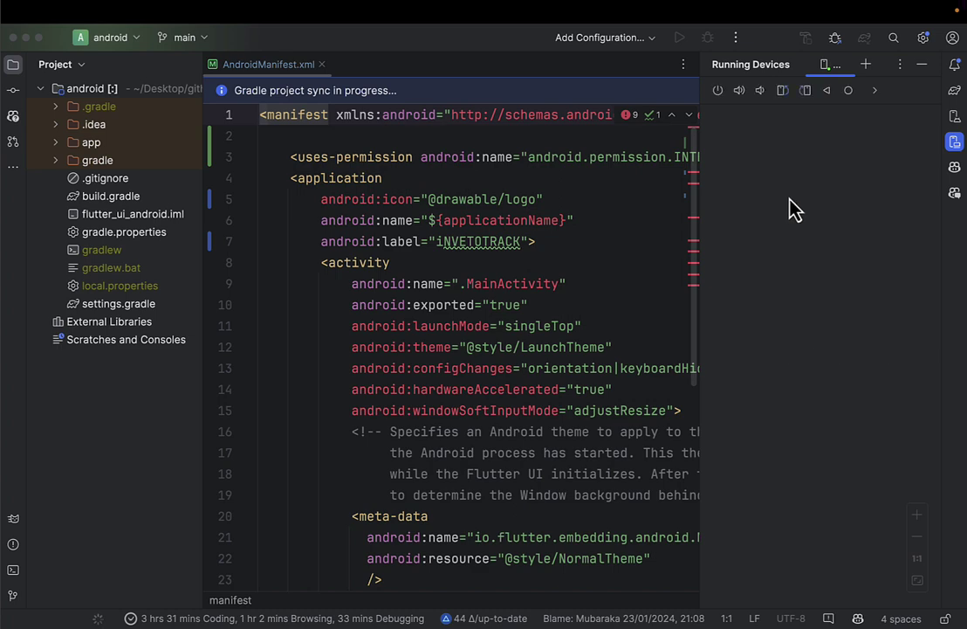
Expand the app module in the Project tree and open its build.gradle file.
{"action": "left_click", "coordinate": [13, 63]}
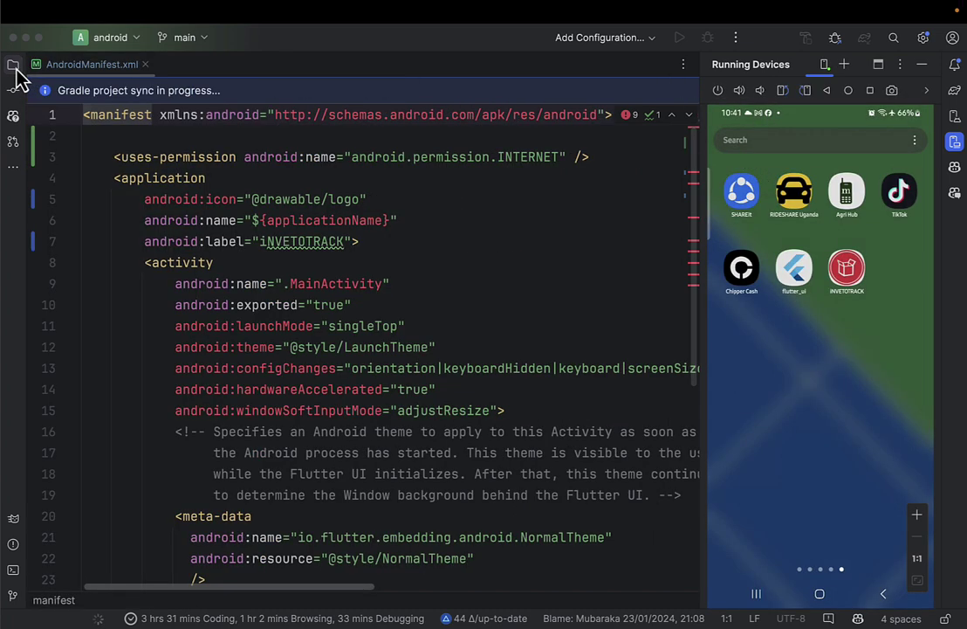
{"action": "left_click", "coordinate": [628, 38]}
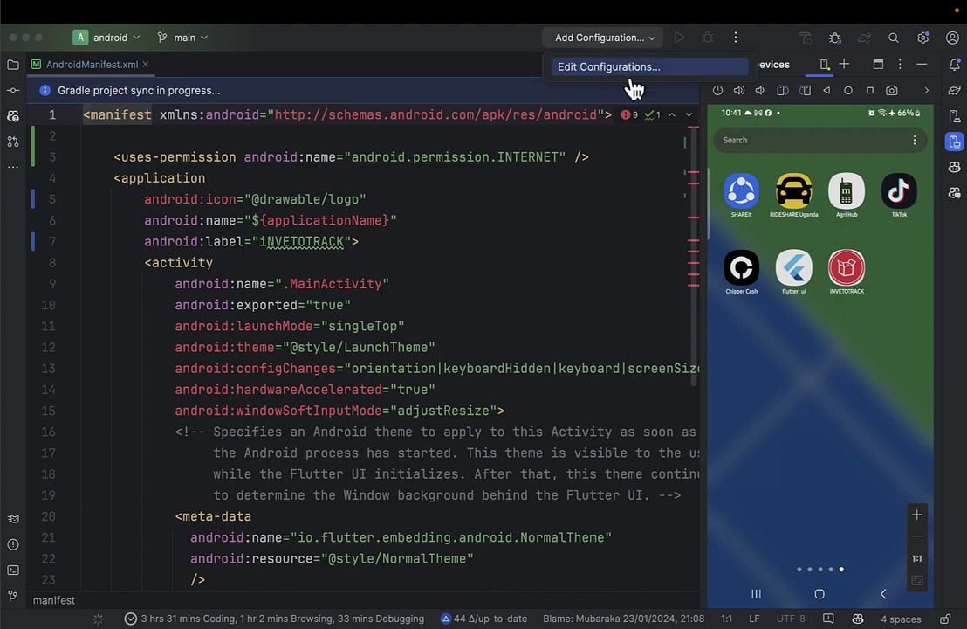
{"action": "left_click", "coordinate": [638, 184]}
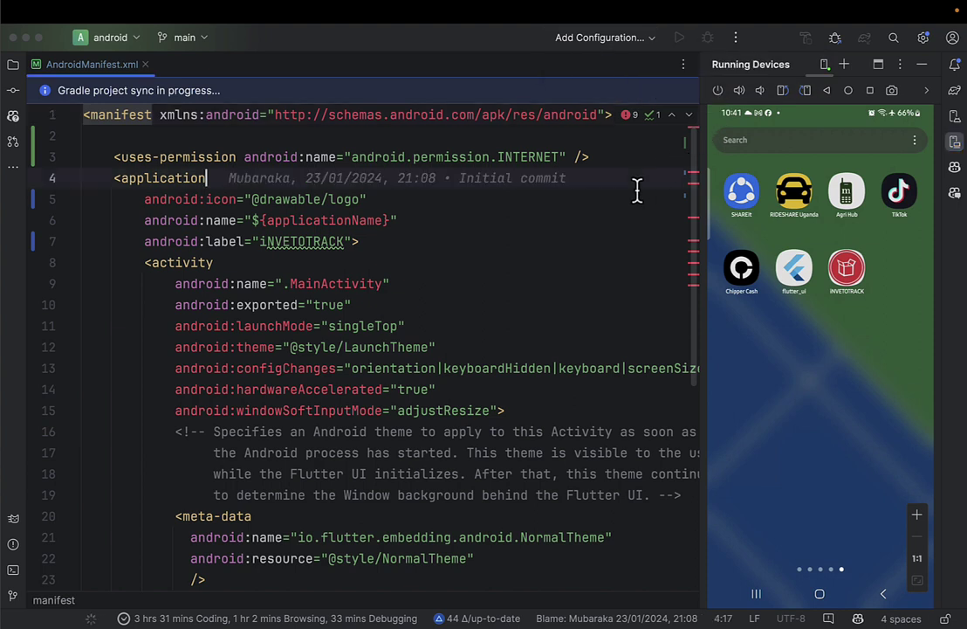
{"action": "left_click", "coordinate": [13, 65]}
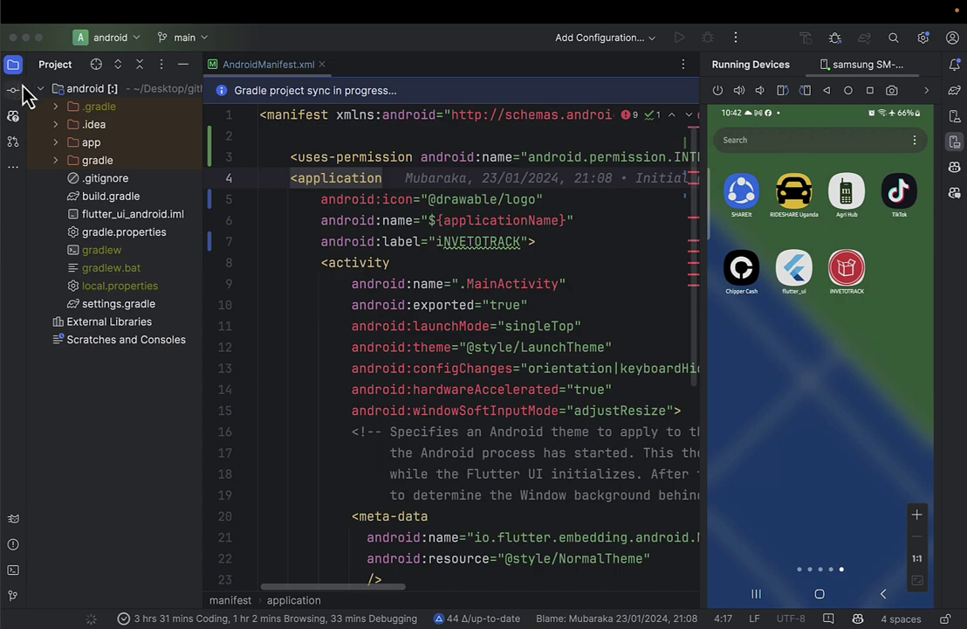
{"action": "left_click", "coordinate": [56, 143]}
{"action": "double_click", "coordinate": [139, 179]}
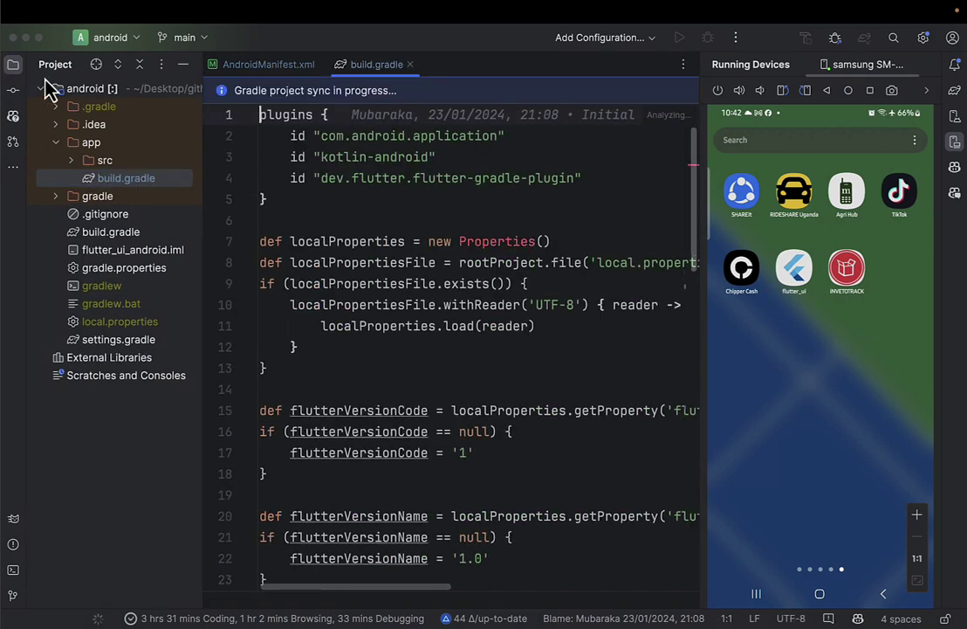
{"action": "left_click", "coordinate": [13, 65]}
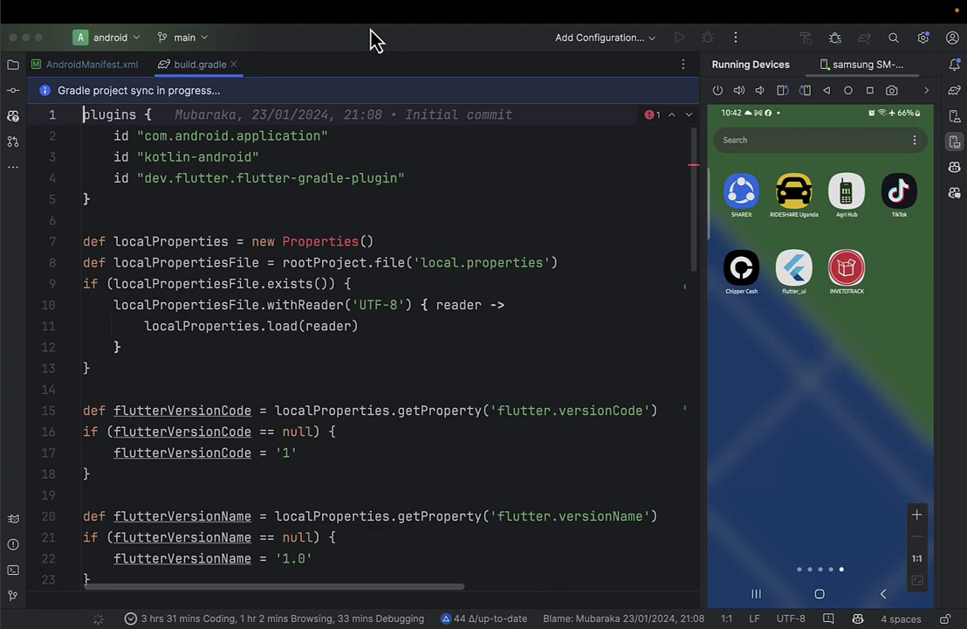
Create a new Unnamed Application run configuration and try running it.
{"action": "left_click", "coordinate": [597, 38]}
{"action": "left_click", "coordinate": [603, 77]}
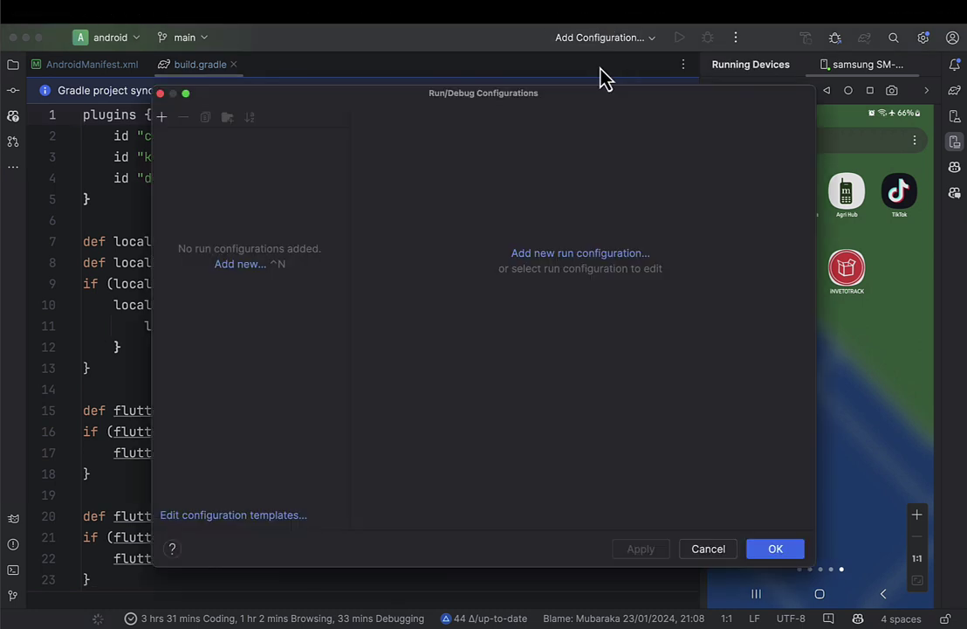
{"action": "left_click", "coordinate": [260, 267]}
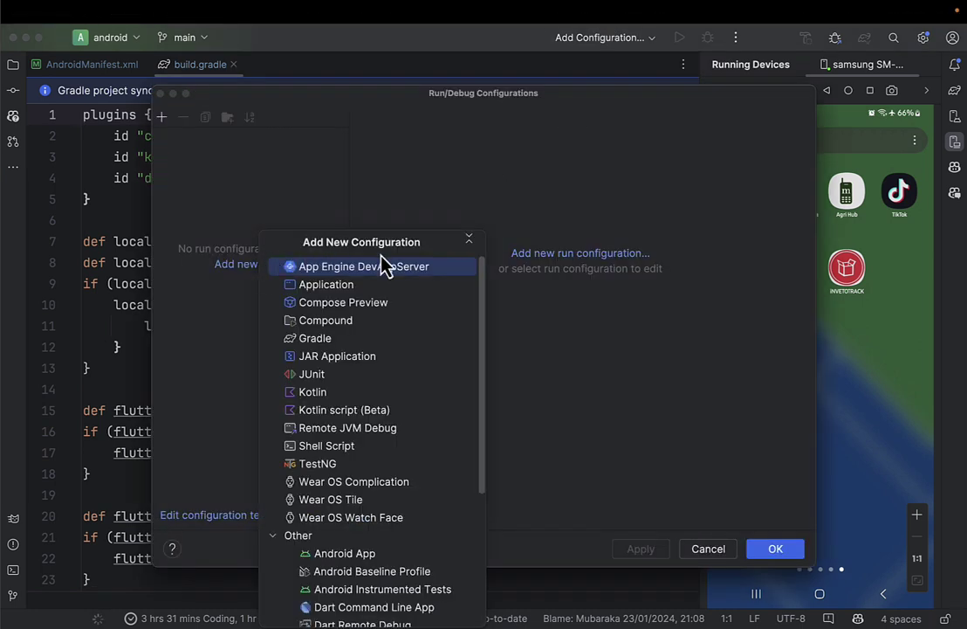
{"action": "scroll", "coordinate": [384, 331], "scroll_direction": "down", "scroll_amount": 1}
{"action": "scroll", "coordinate": [385, 332], "scroll_direction": "up", "scroll_amount": 1}
{"action": "left_click", "coordinate": [354, 284]}
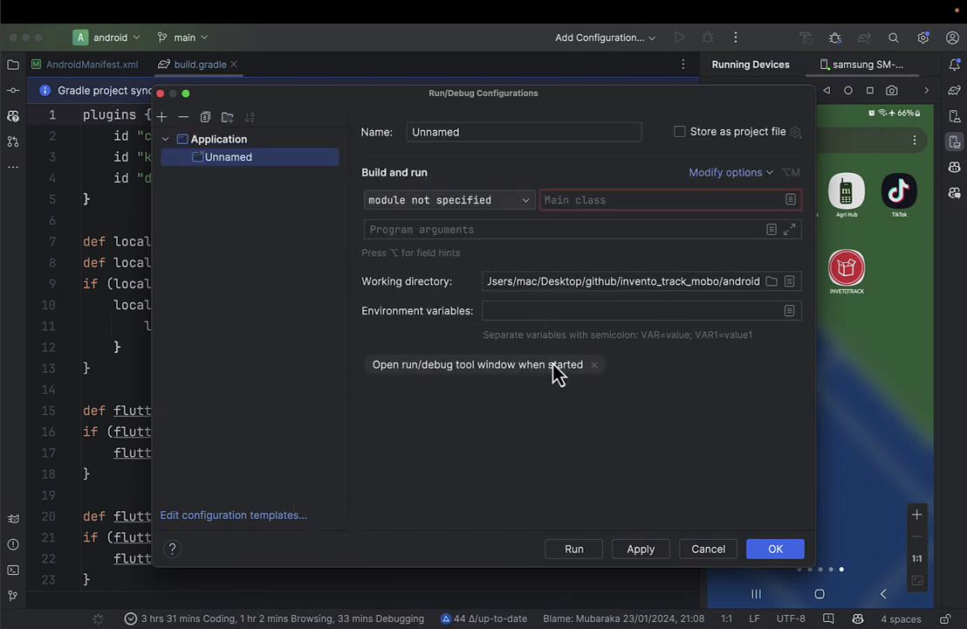
{"action": "left_click", "coordinate": [593, 550]}
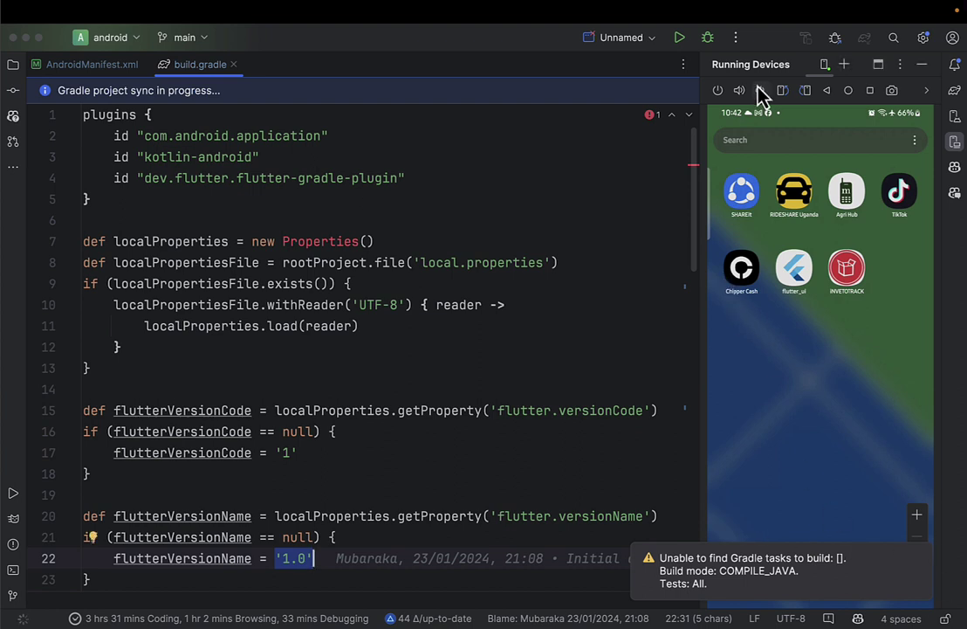
Delete the Unnamed Application configuration in the run configuration editor.
{"action": "left_click", "coordinate": [622, 40]}
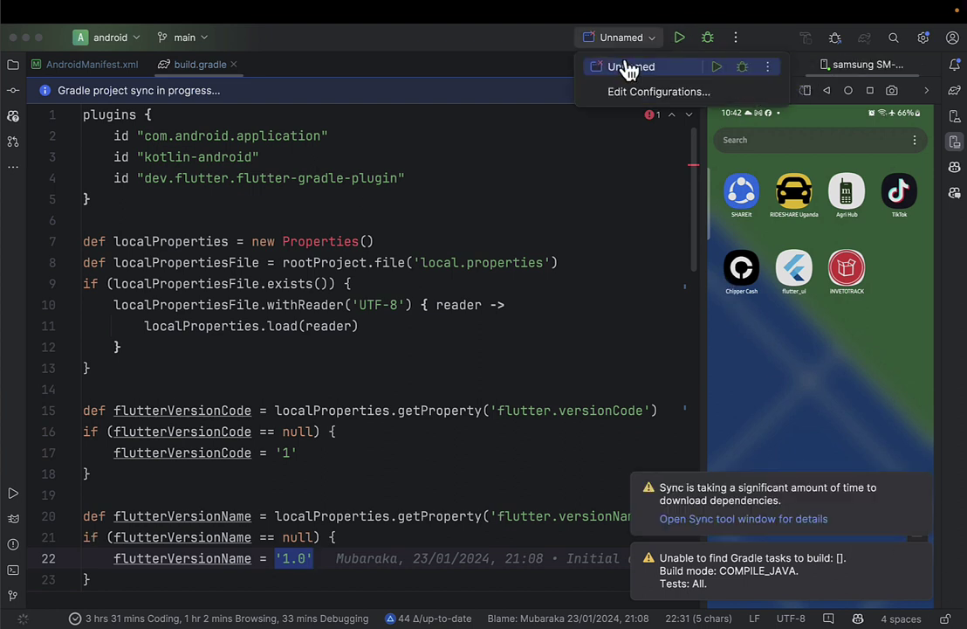
{"action": "left_click", "coordinate": [647, 95]}
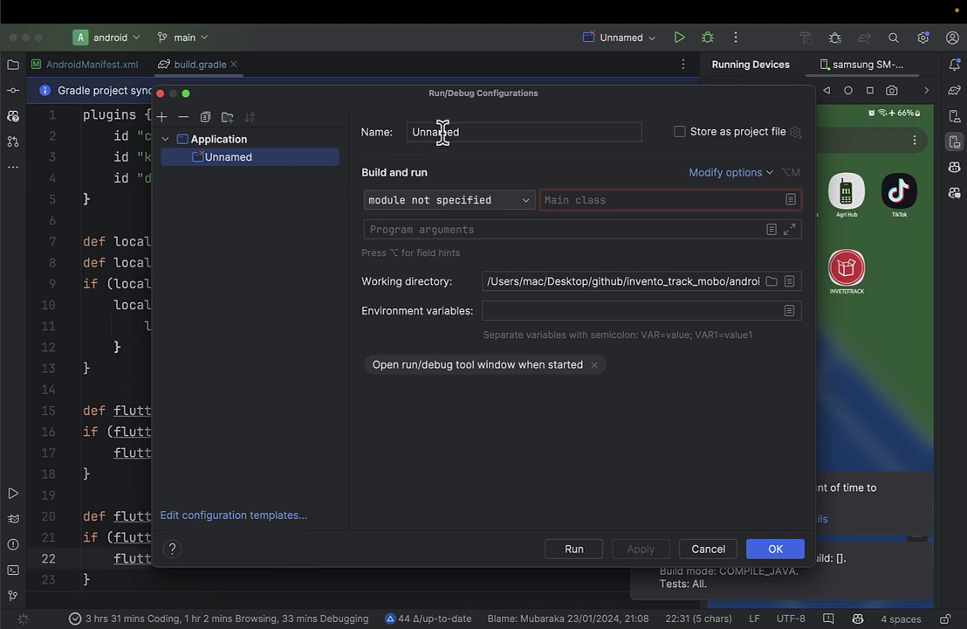
{"action": "left_click", "coordinate": [203, 139]}
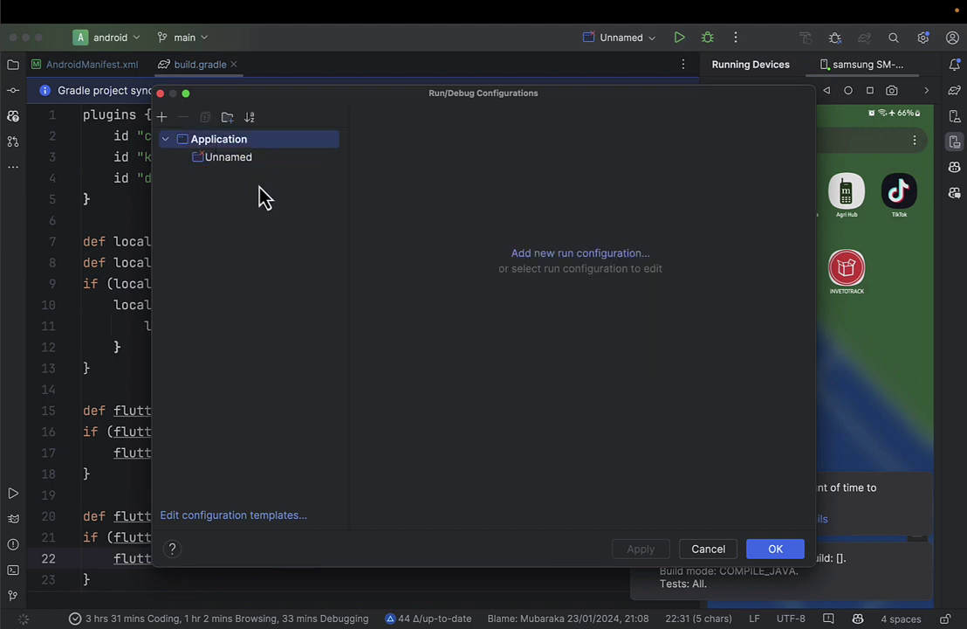
{"action": "left_click", "coordinate": [197, 157]}
{"action": "left_click", "coordinate": [184, 117]}
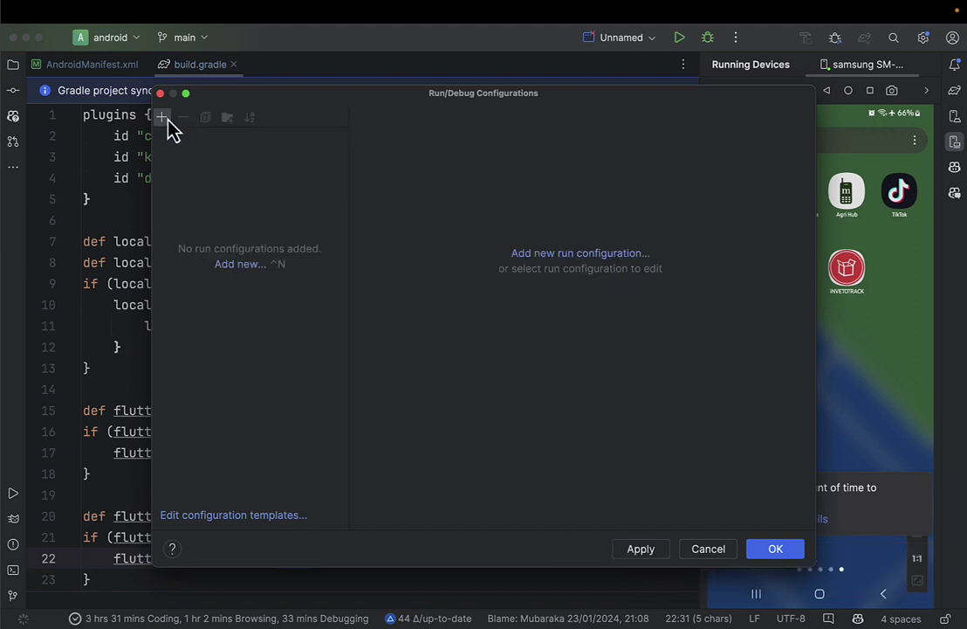
Add an Android App run configuration and inspect its module, deployment and Gradle-aware Make settings.
{"action": "left_click", "coordinate": [168, 122]}
{"action": "scroll", "coordinate": [277, 288], "scroll_direction": "down", "scroll_amount": 3}
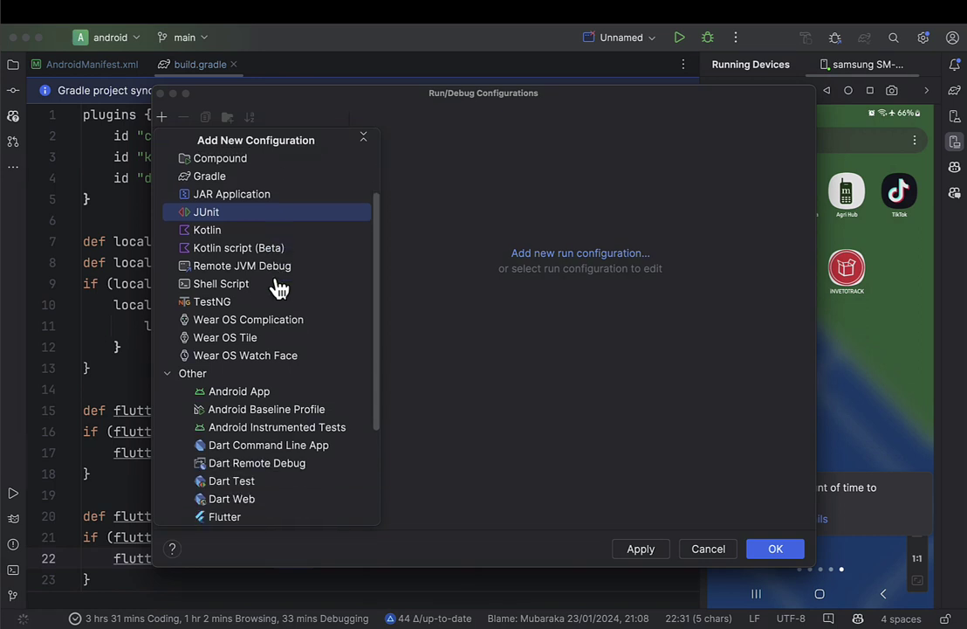
{"action": "scroll", "coordinate": [273, 301], "scroll_direction": "down", "scroll_amount": 3}
{"action": "left_click", "coordinate": [261, 334]}
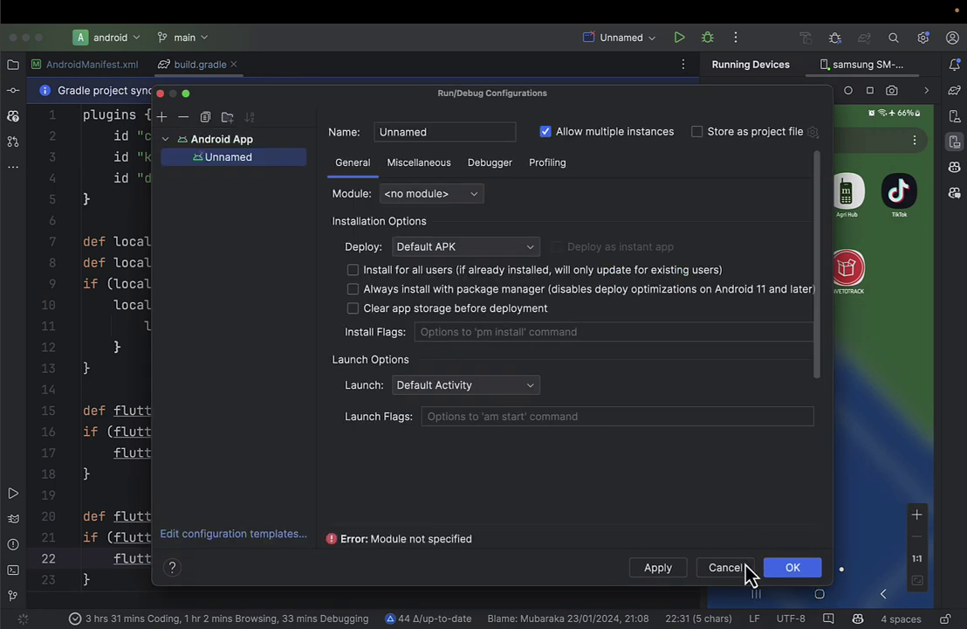
{"action": "left_click", "coordinate": [434, 132]}
{"action": "left_click", "coordinate": [434, 196]}
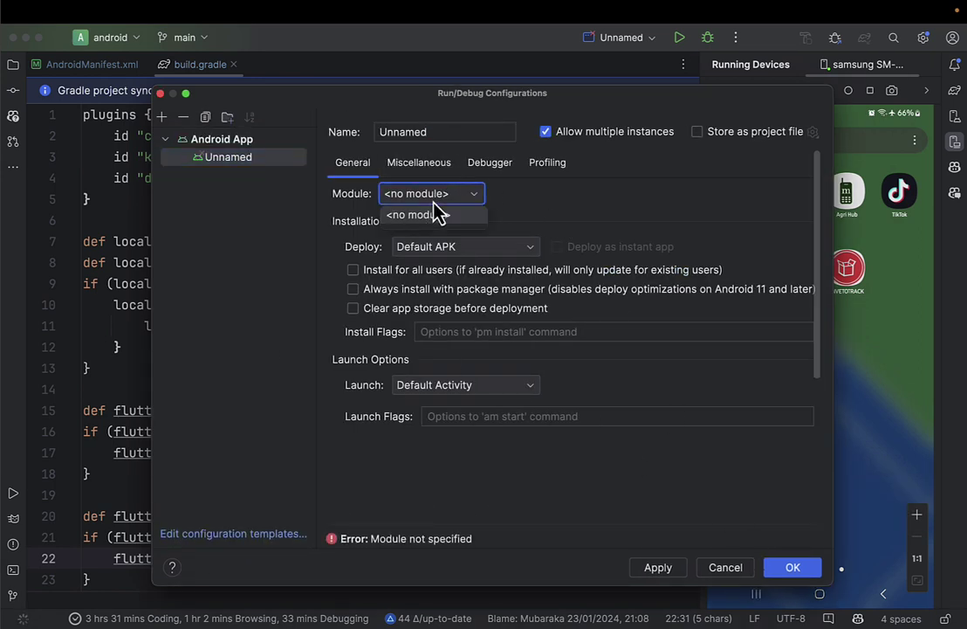
{"action": "left_click", "coordinate": [445, 246]}
{"action": "left_click", "coordinate": [507, 367]}
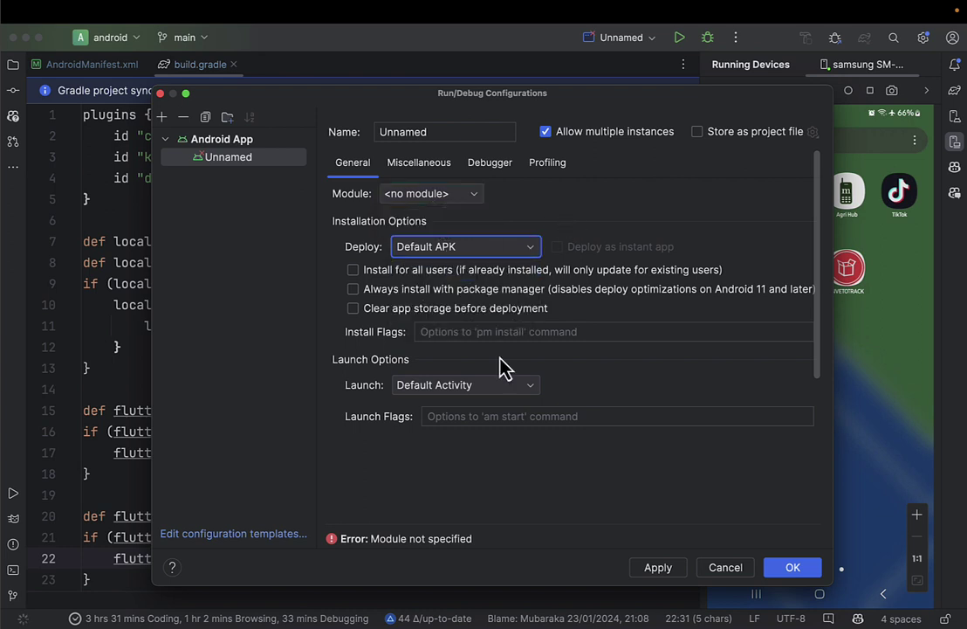
{"action": "scroll", "coordinate": [507, 345], "scroll_direction": "down", "scroll_amount": 5}
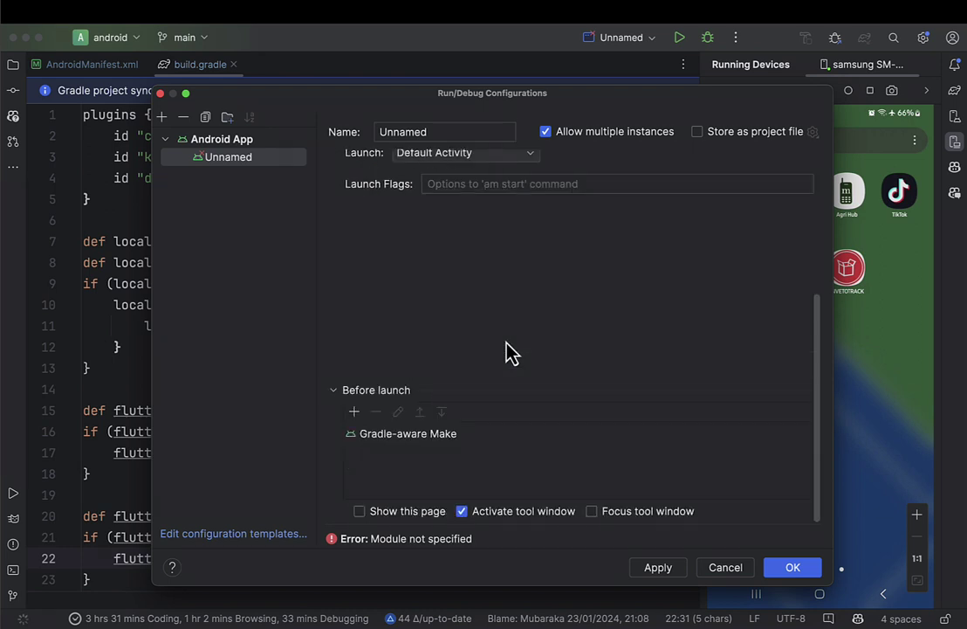
{"action": "left_click", "coordinate": [416, 439]}
{"action": "double_click", "coordinate": [416, 439]}
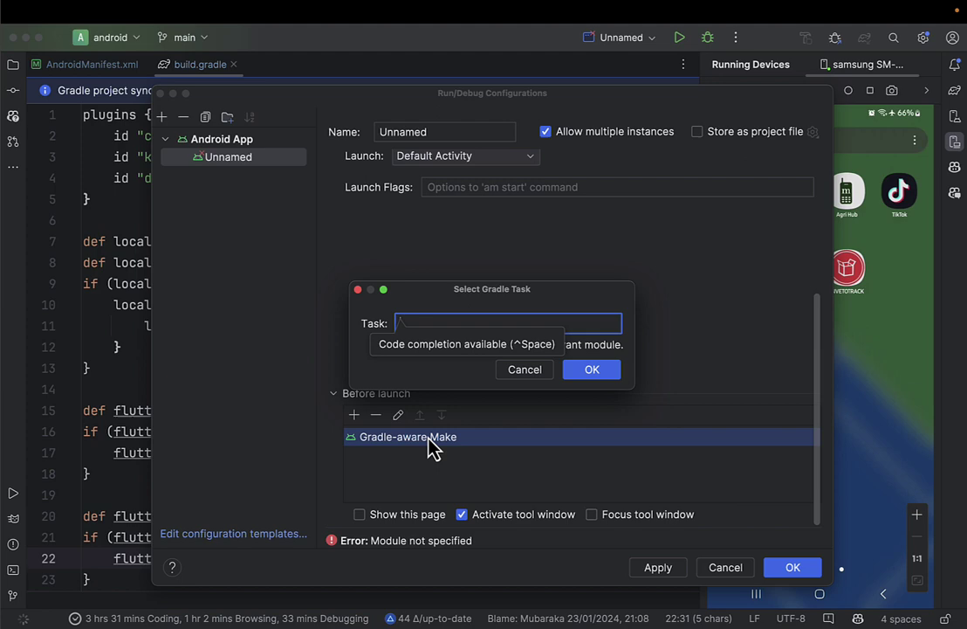
{"action": "left_click", "coordinate": [537, 377]}
Browse the Miscellaneous, Debugger and Profiling settings, then cancel the dialog.
{"action": "scroll", "coordinate": [520, 327], "scroll_direction": "up", "scroll_amount": 5}
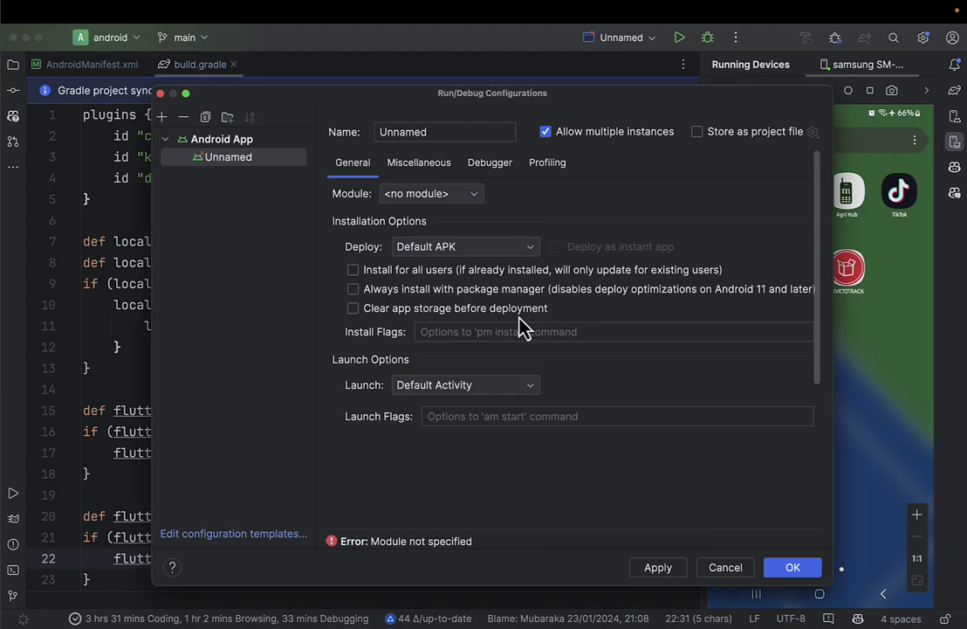
{"action": "left_click", "coordinate": [441, 168]}
{"action": "left_click", "coordinate": [502, 168]}
{"action": "left_click", "coordinate": [539, 167]}
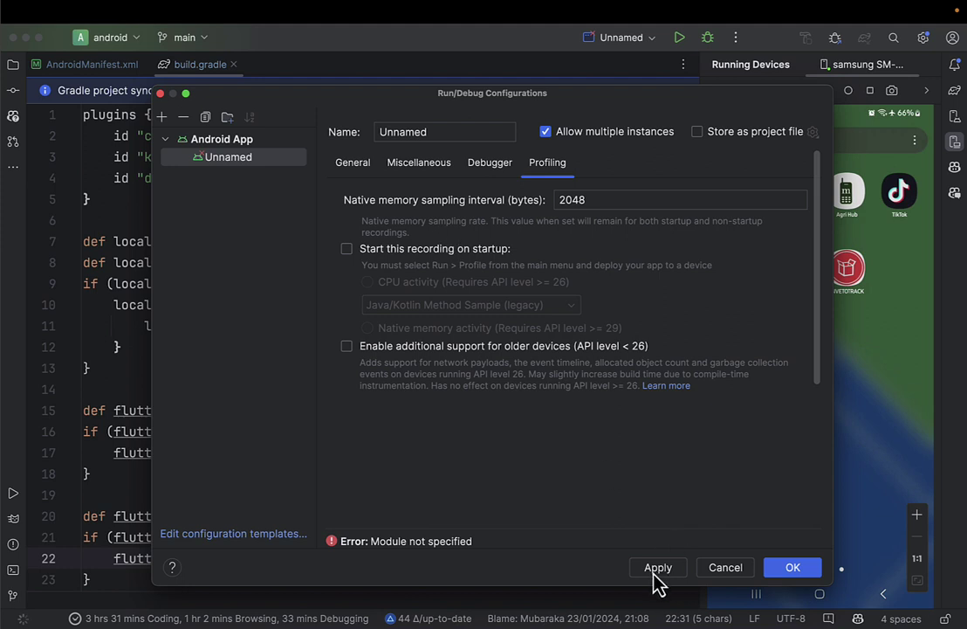
{"action": "scroll", "coordinate": [572, 384], "scroll_direction": "down", "scroll_amount": 6}
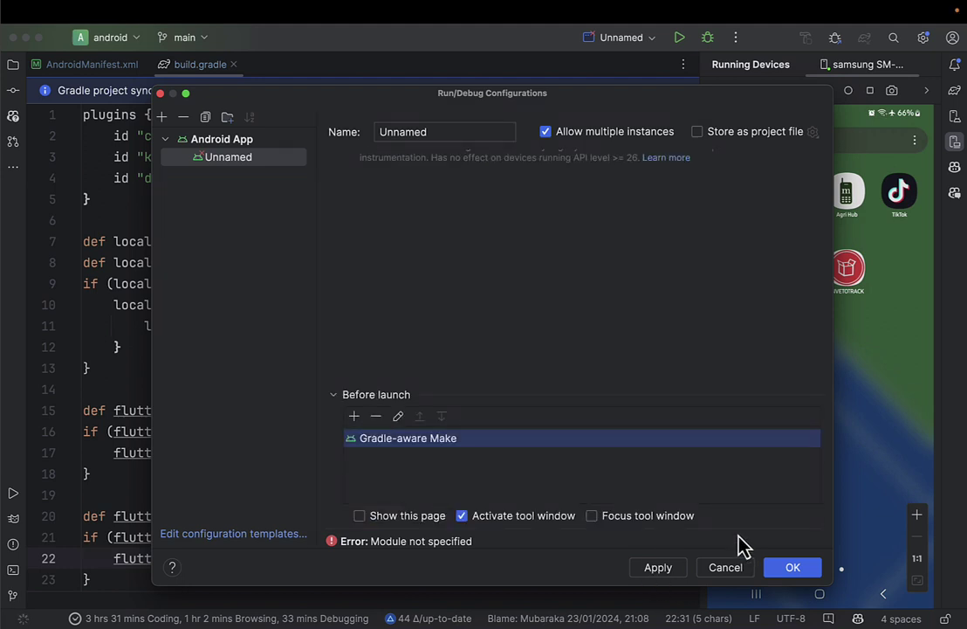
{"action": "scroll", "coordinate": [690, 454], "scroll_direction": "up", "scroll_amount": 10}
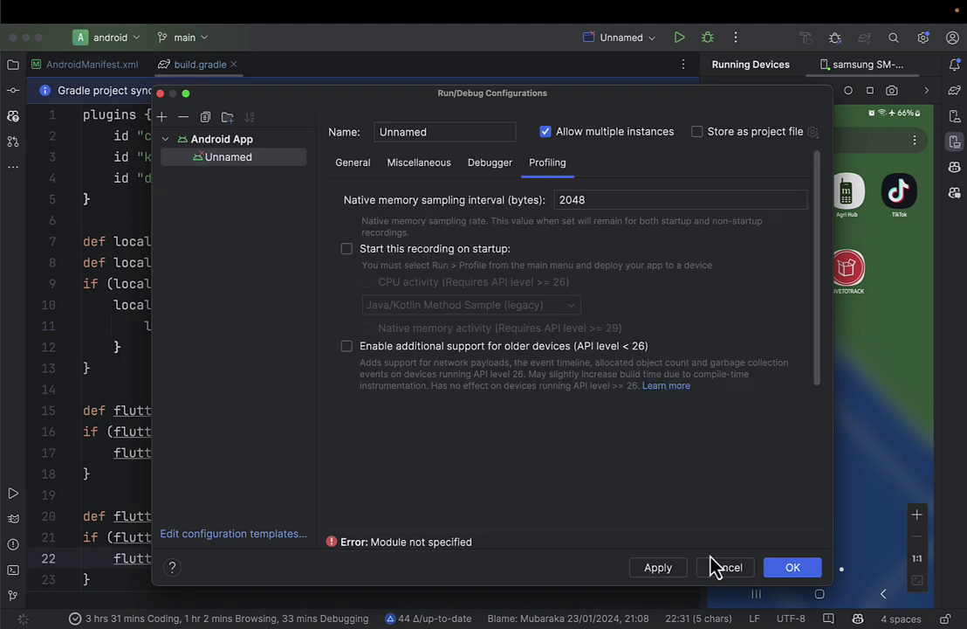
{"action": "left_click", "coordinate": [362, 175]}
{"action": "scroll", "coordinate": [445, 306], "scroll_direction": "down", "scroll_amount": 5}
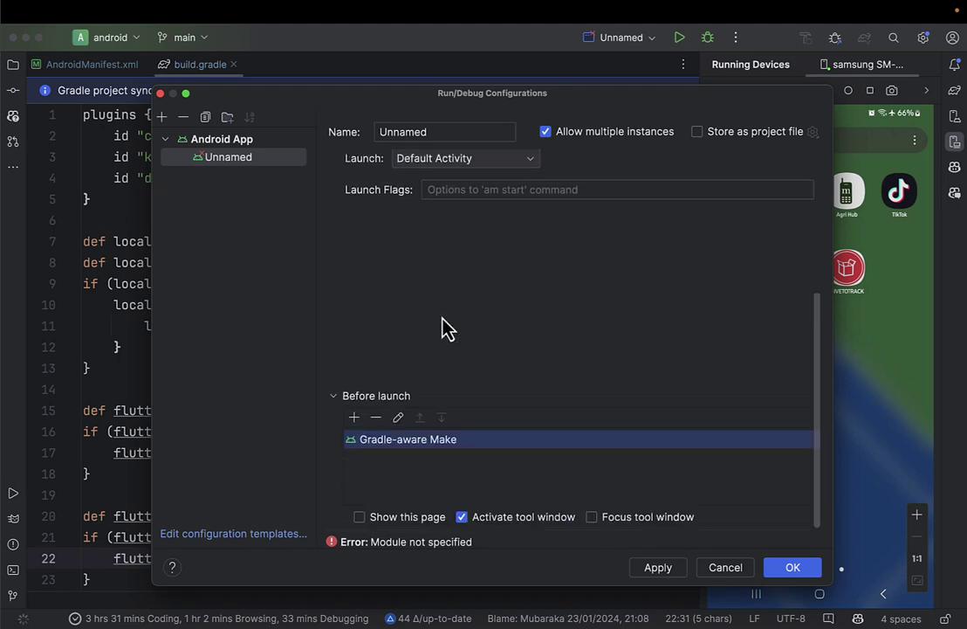
{"action": "scroll", "coordinate": [446, 325], "scroll_direction": "up", "scroll_amount": 5}
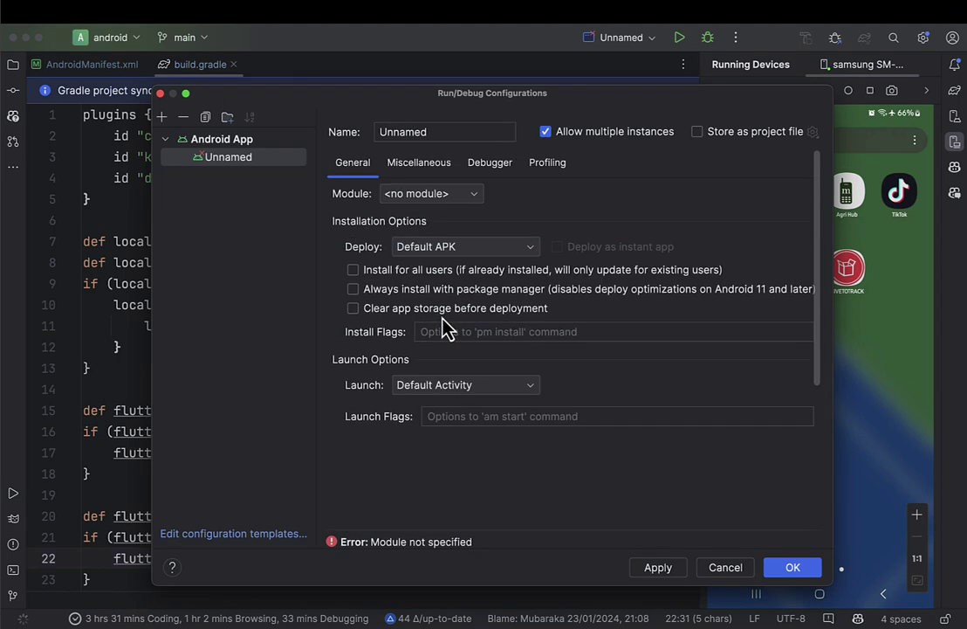
{"action": "left_click", "coordinate": [419, 166]}
{"action": "left_click", "coordinate": [472, 175]}
{"action": "left_click", "coordinate": [537, 170]}
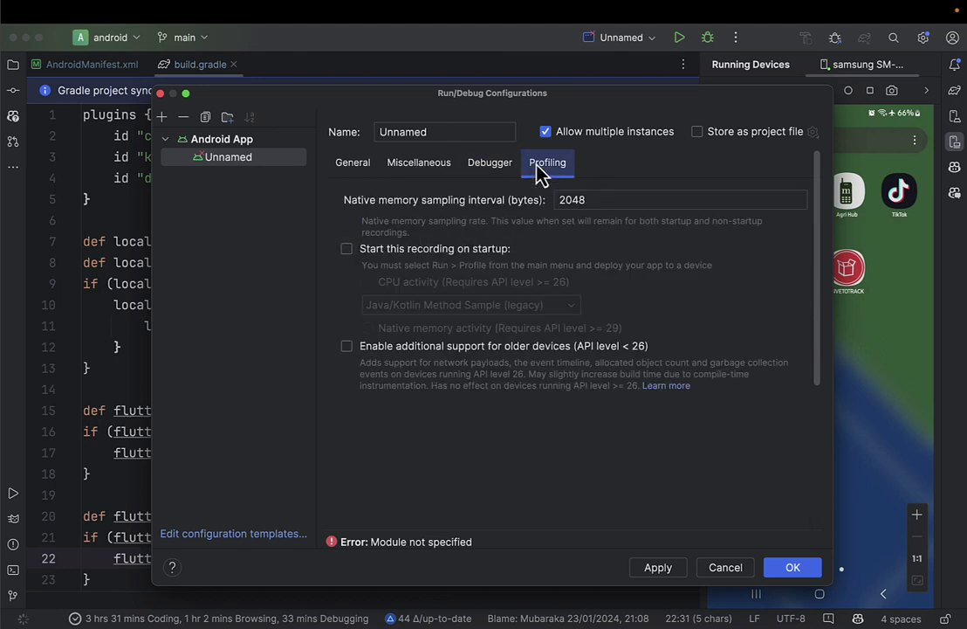
{"action": "left_click", "coordinate": [728, 570]}
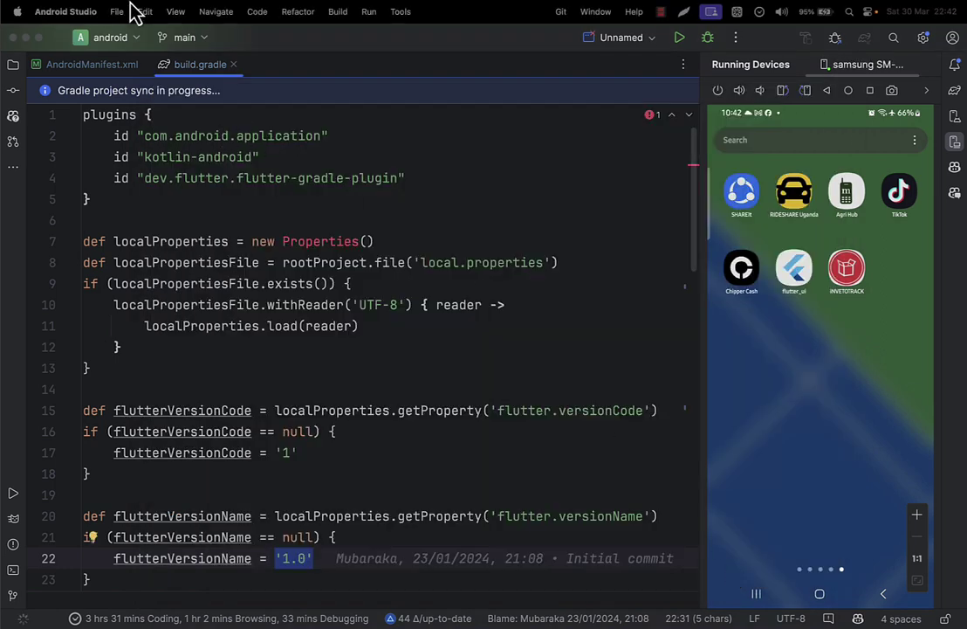
Close build.gradle and AndroidManifest.xml, show the Gradle import progress, and open the Project tree.
{"action": "left_click", "coordinate": [234, 65]}
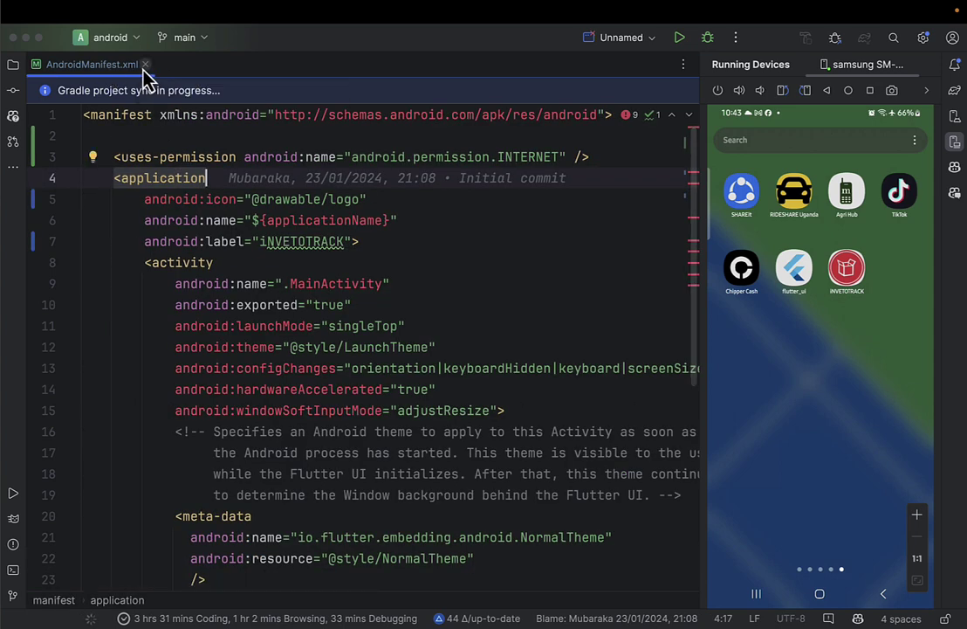
{"action": "left_click", "coordinate": [145, 64]}
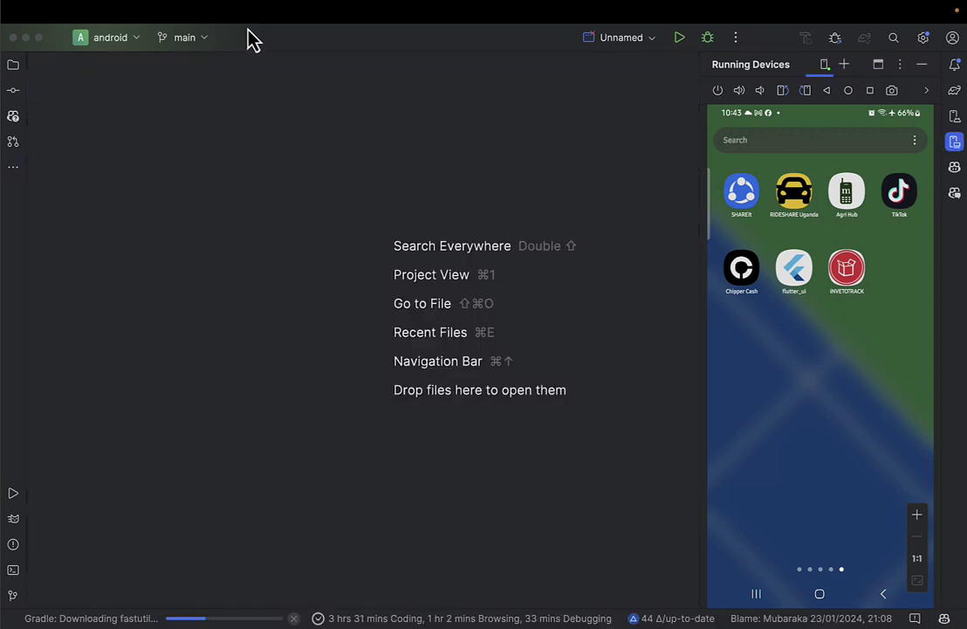
{"action": "left_click", "coordinate": [84, 618]}
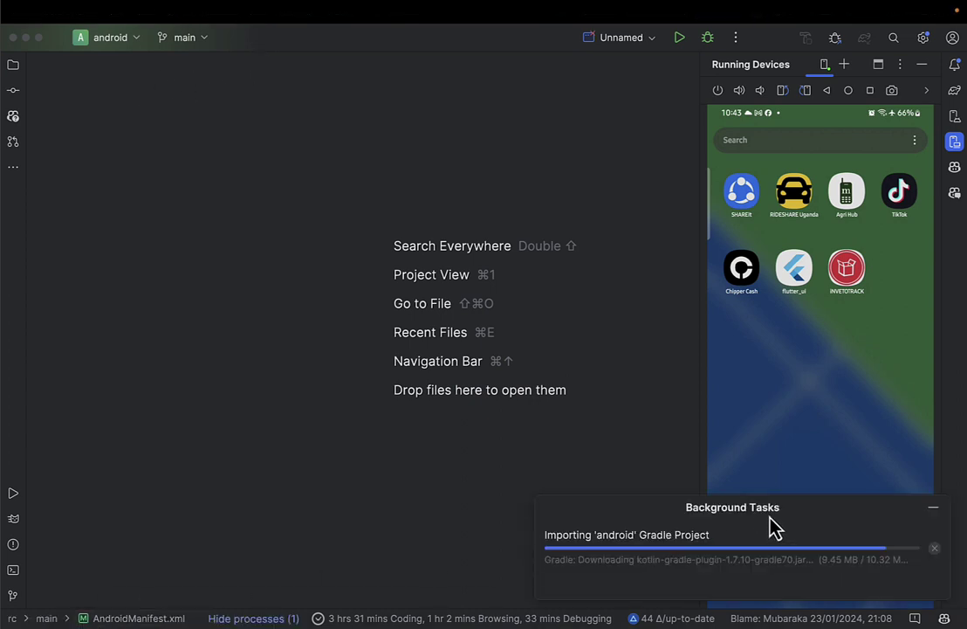
{"action": "left_click_drag", "start_coordinate": [391, 472], "coordinate": [400, 446]}
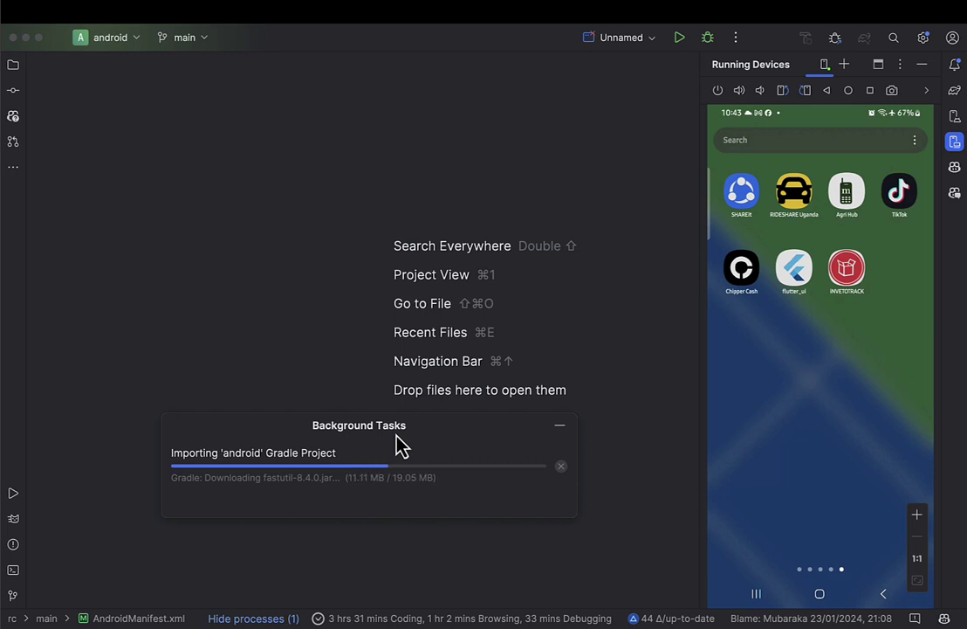
{"action": "left_click", "coordinate": [13, 68]}
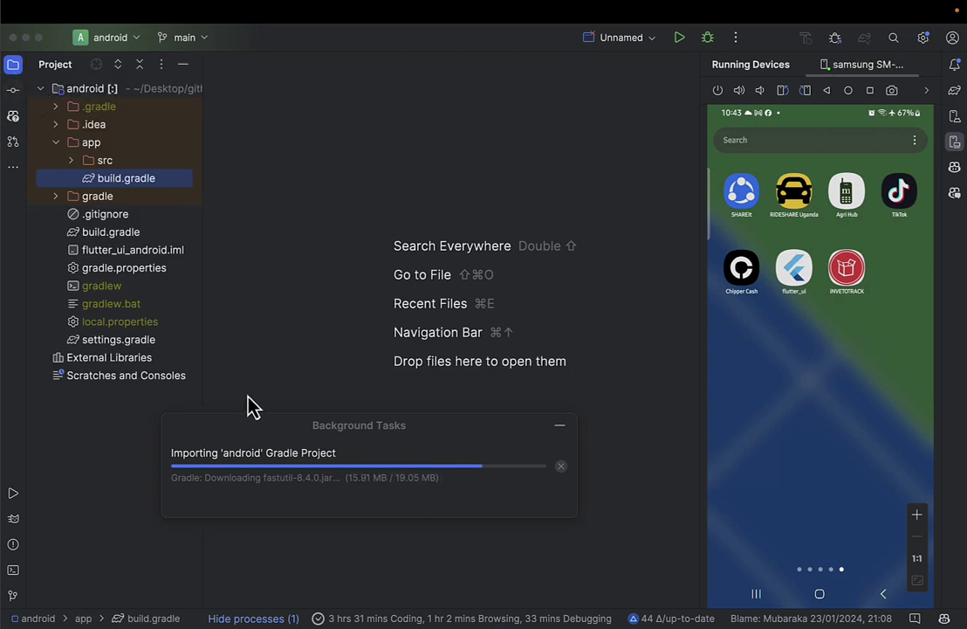
{"action": "left_click_drag", "start_coordinate": [291, 432], "coordinate": [305, 249]}
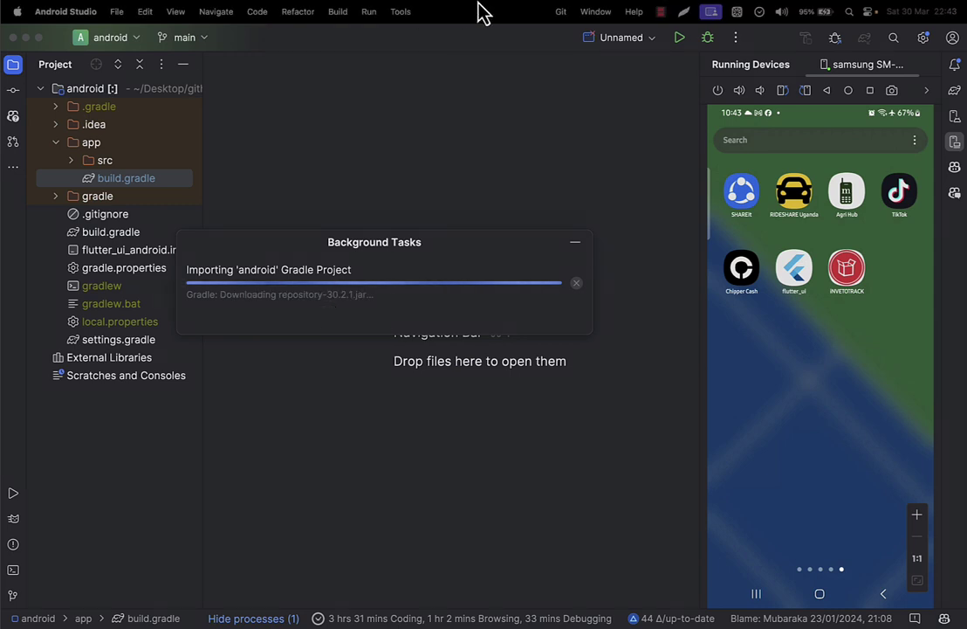
{"action": "left_click", "coordinate": [661, 12]}
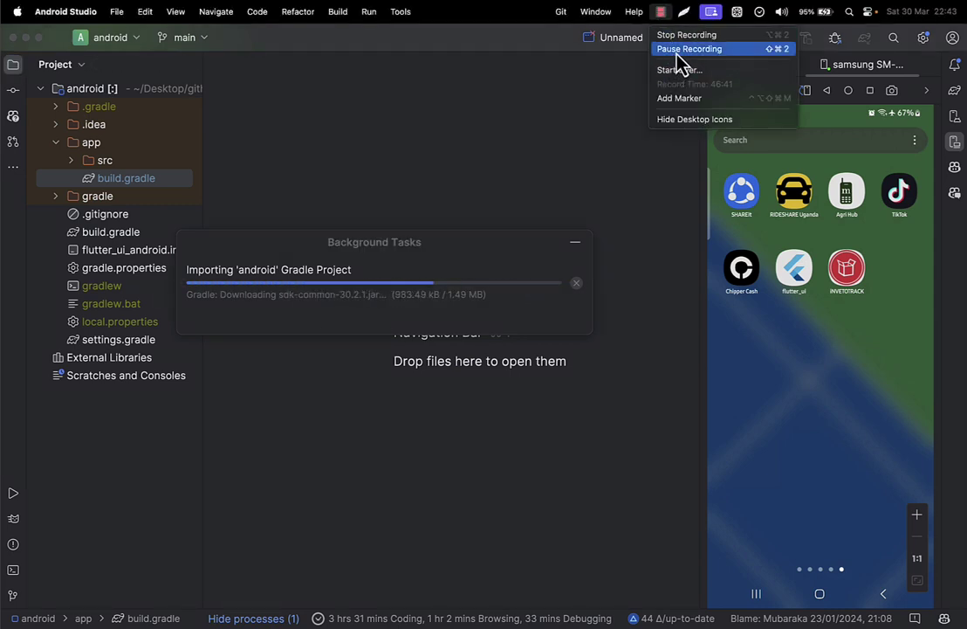
Widen the Project panel to show full module names, expand app, and open the view-mode list.
{"action": "left_click", "coordinate": [677, 50]}
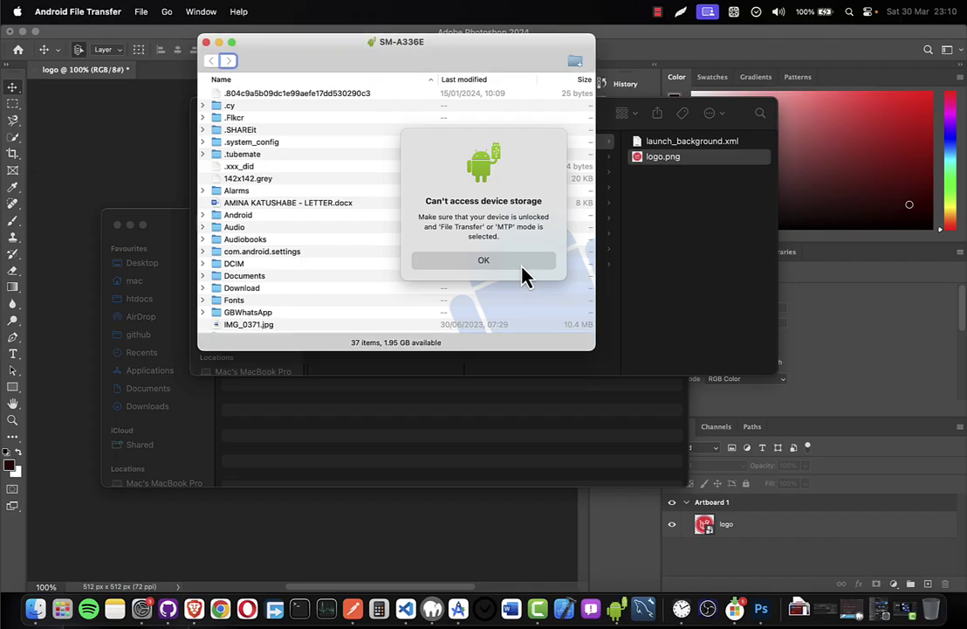
{"action": "key", "text": "ctrl+Right"}
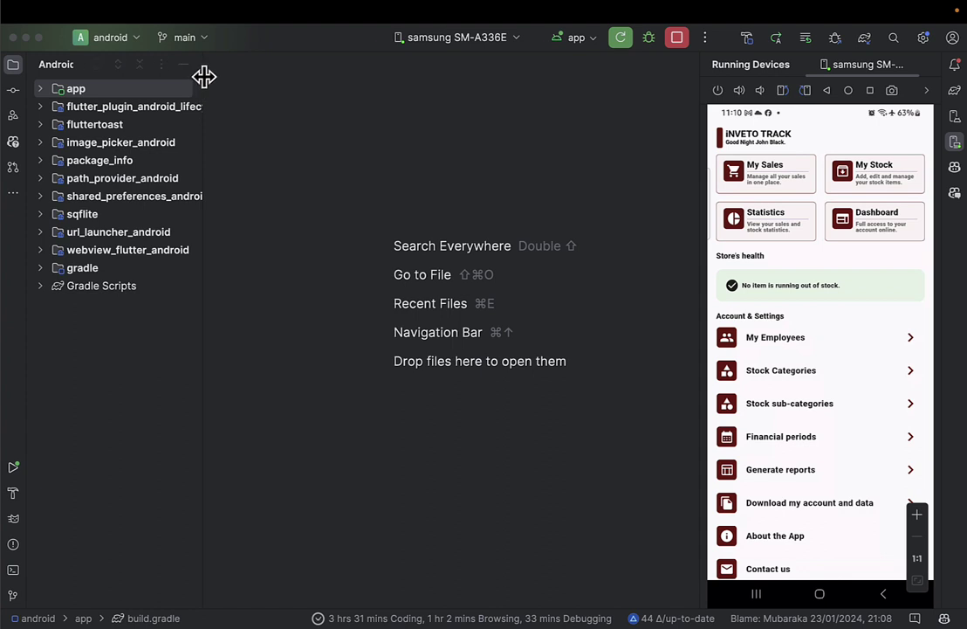
{"action": "left_click_drag", "start_coordinate": [202, 77], "coordinate": [272, 76]}
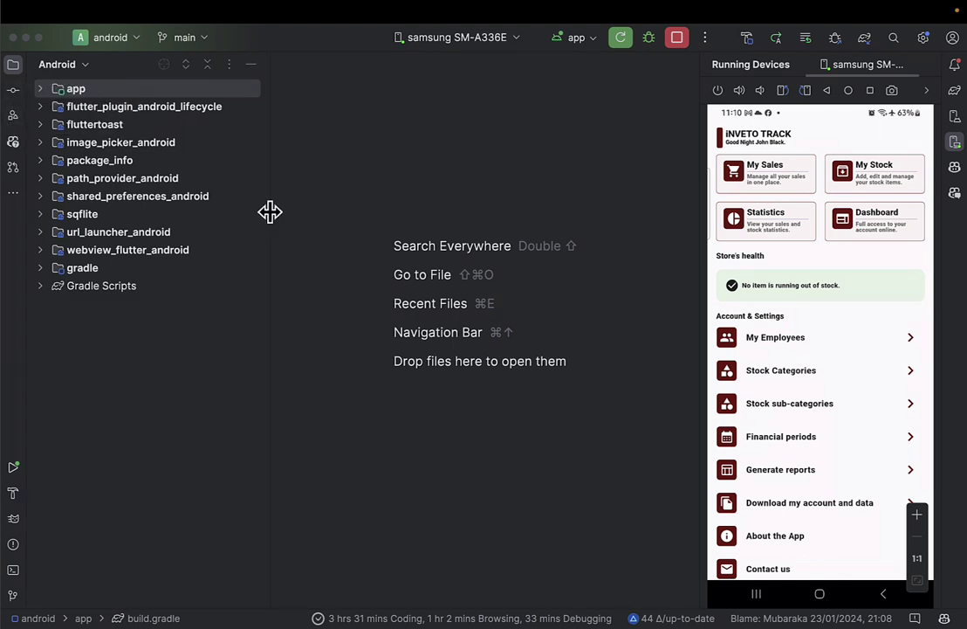
{"action": "left_click", "coordinate": [41, 90]}
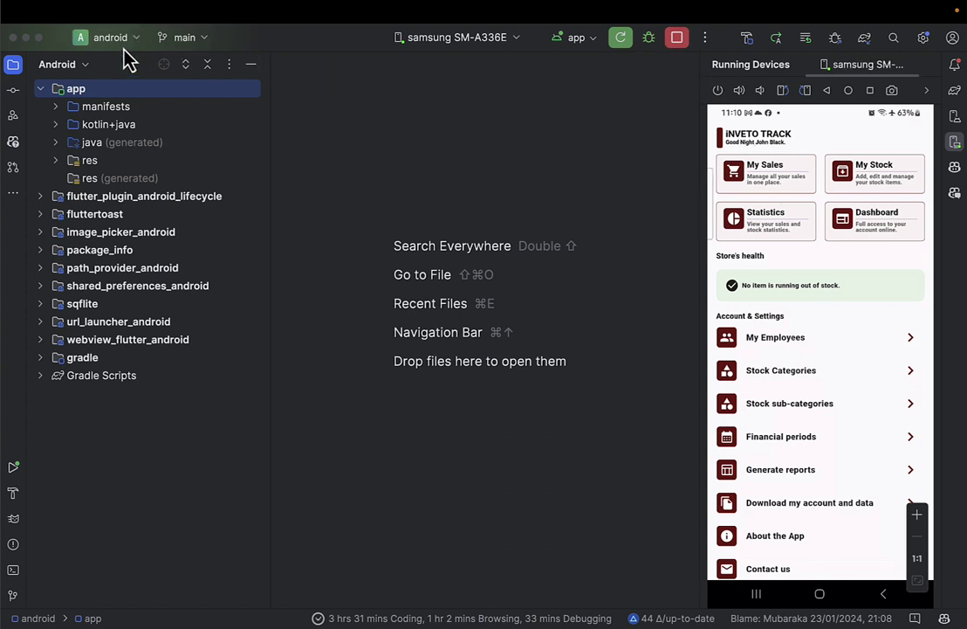
{"action": "left_click", "coordinate": [70, 63]}
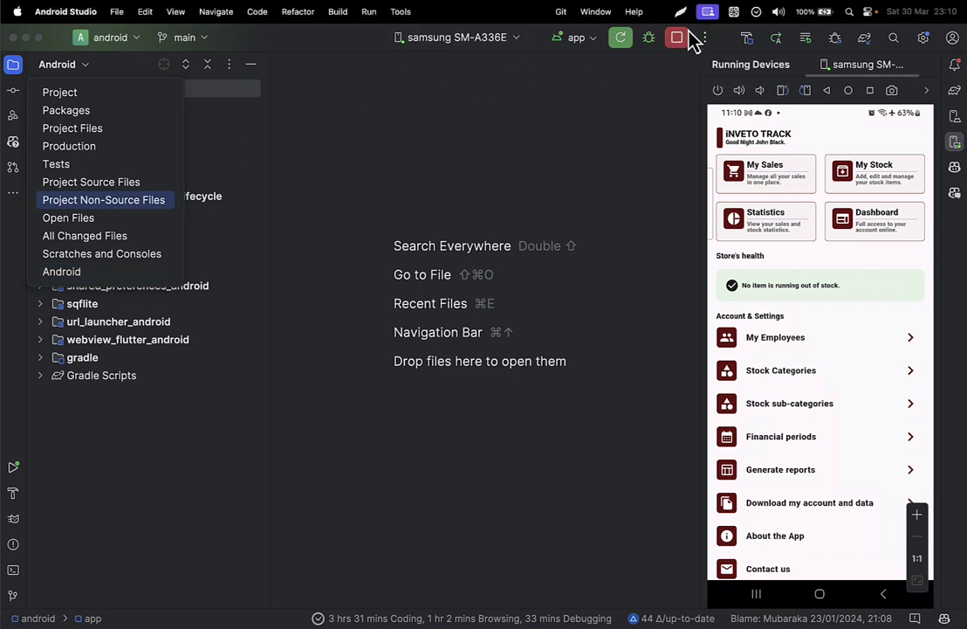
Run Build > Build Bundle(s) / APK(s) > Build Bundle(s) to build the app bundle.
{"action": "left_click", "coordinate": [340, 17]}
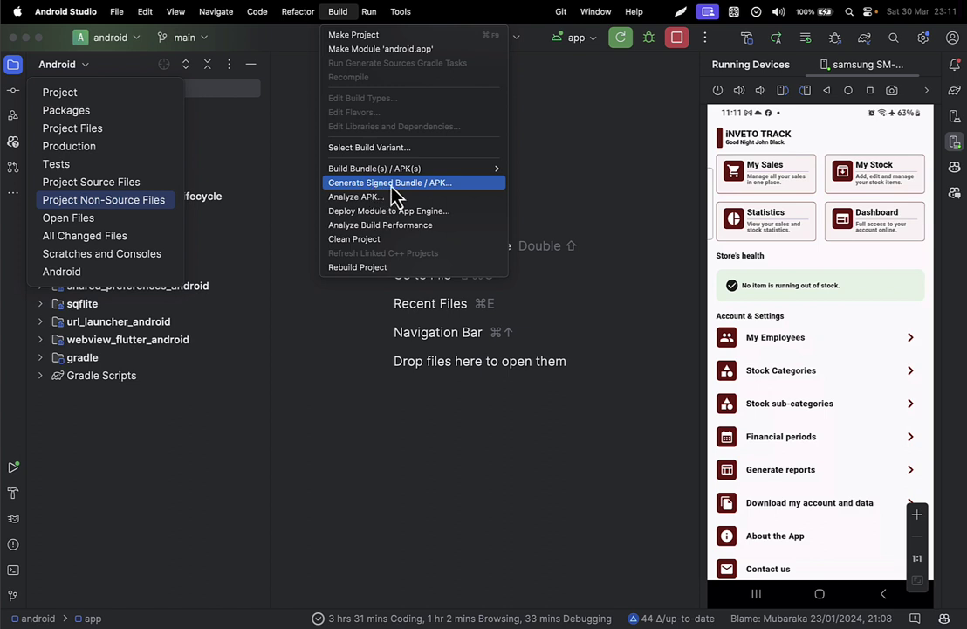
{"action": "left_click", "coordinate": [375, 186]}
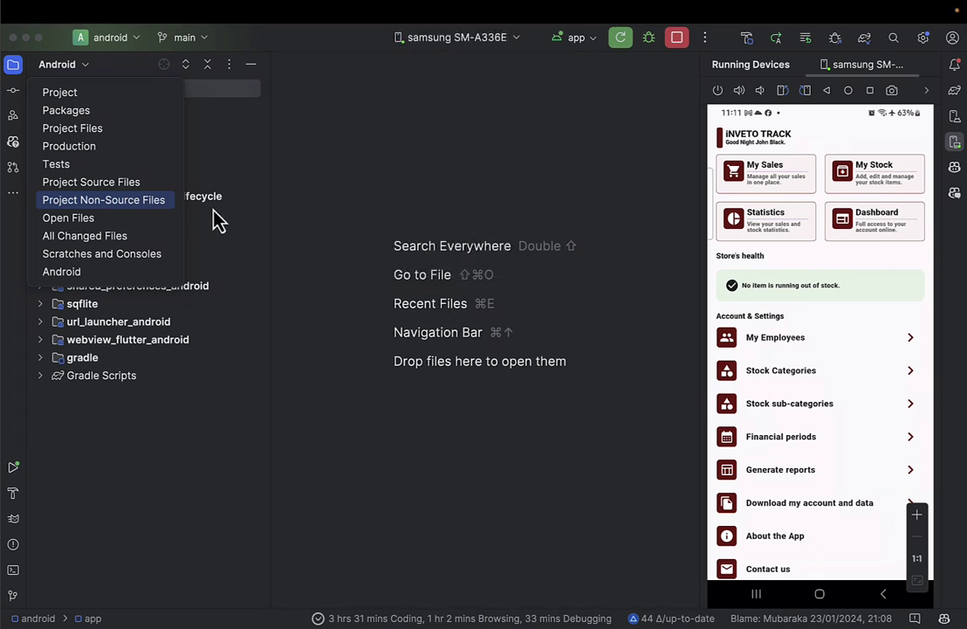
{"action": "left_click", "coordinate": [354, 199]}
{"action": "mouse_move", "coordinate": [249, 3]}
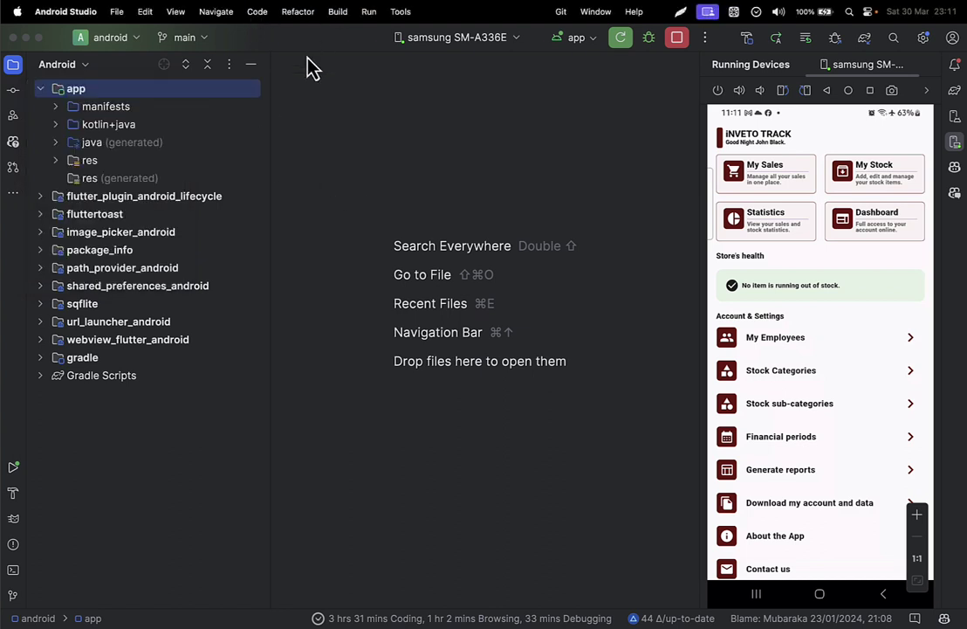
{"action": "left_click", "coordinate": [337, 12]}
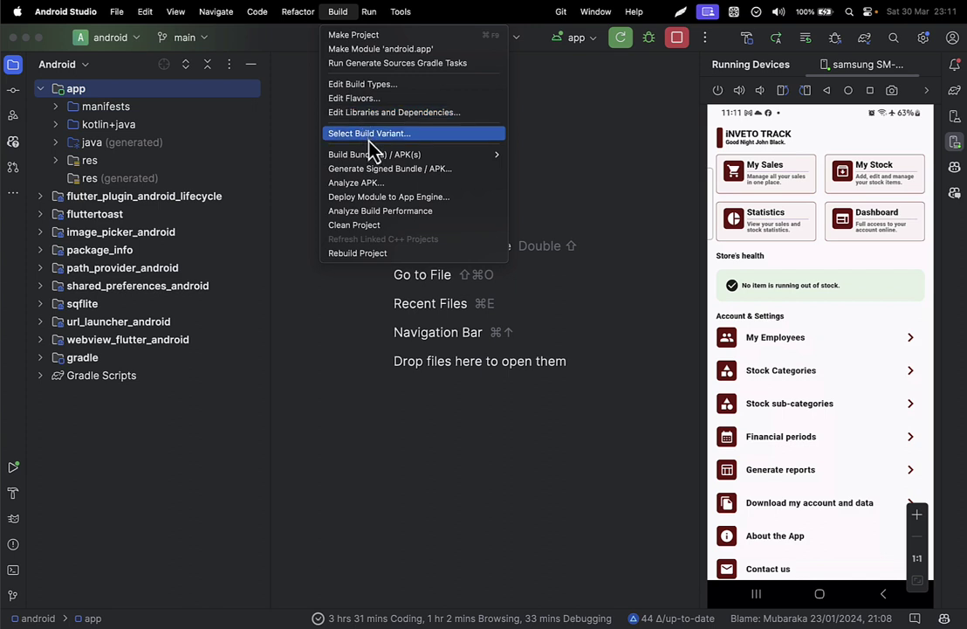
{"action": "mouse_move", "coordinate": [493, 155]}
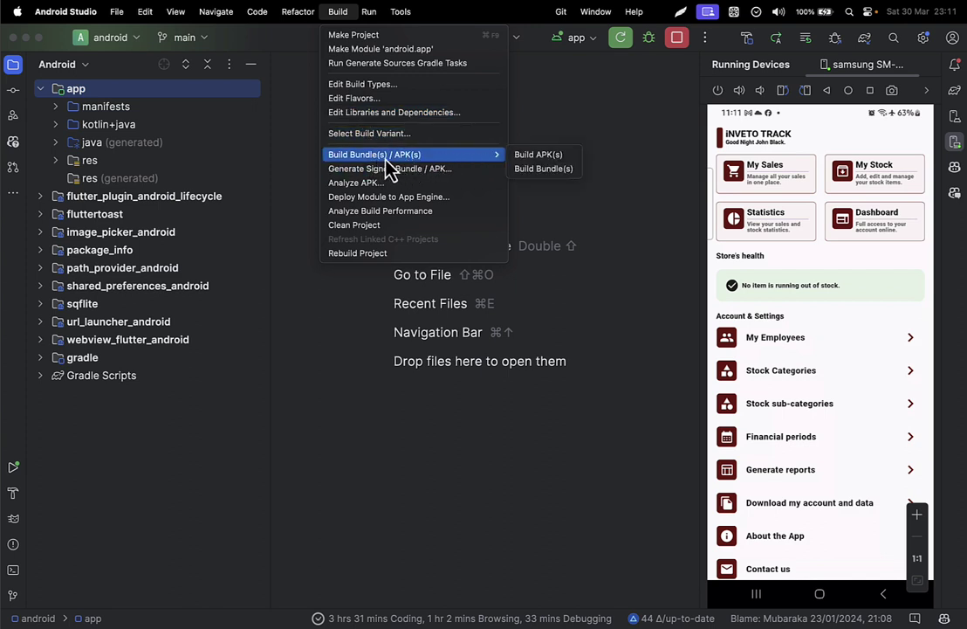
{"action": "left_click", "coordinate": [552, 175]}
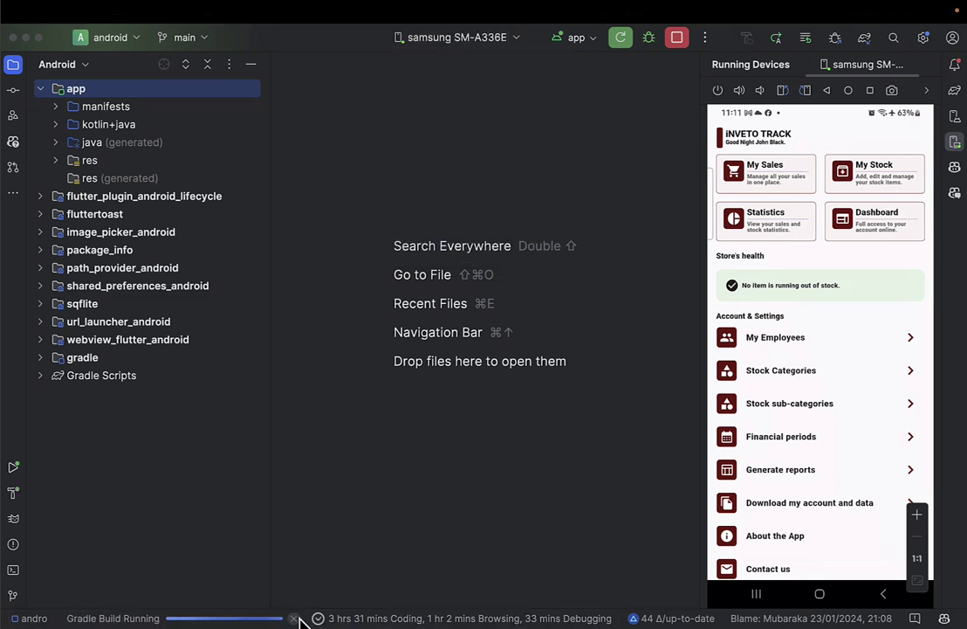
{"action": "left_click", "coordinate": [286, 11]}
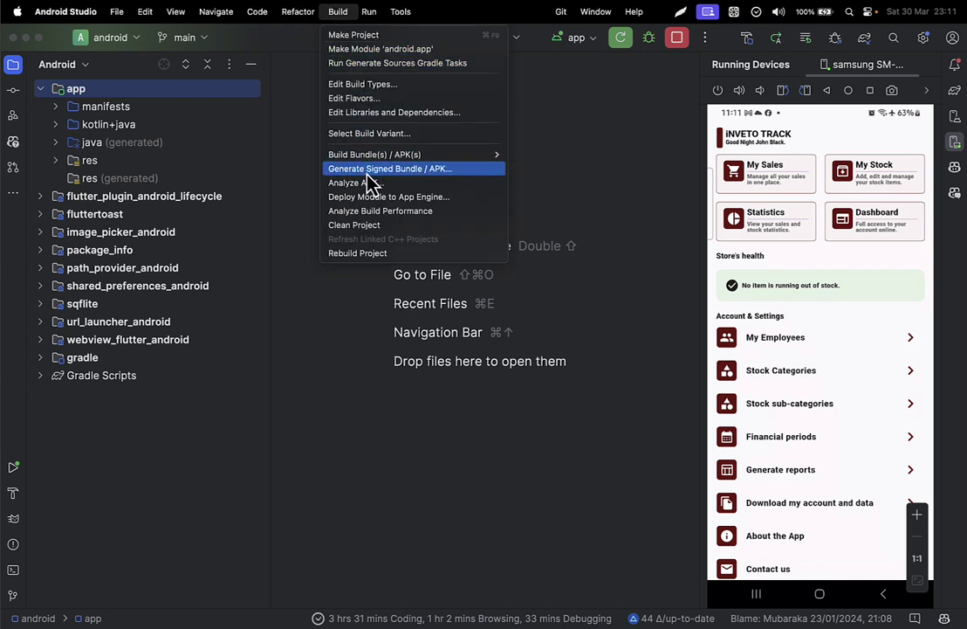
Start a signed Android App Bundle and open the New Key Store form.
{"action": "left_click", "coordinate": [381, 171]}
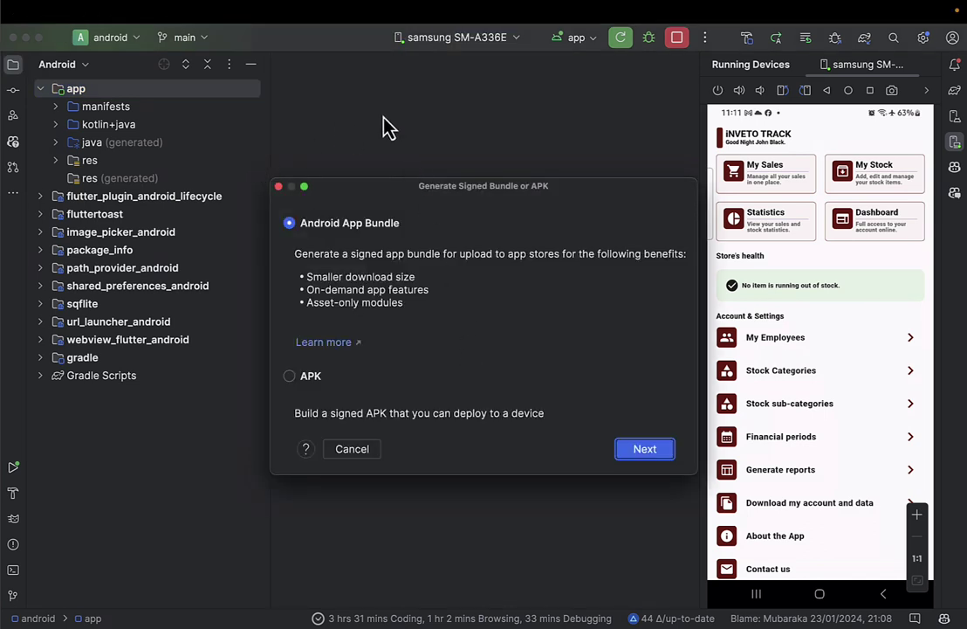
{"action": "left_click_drag", "start_coordinate": [336, 187], "coordinate": [289, 154]}
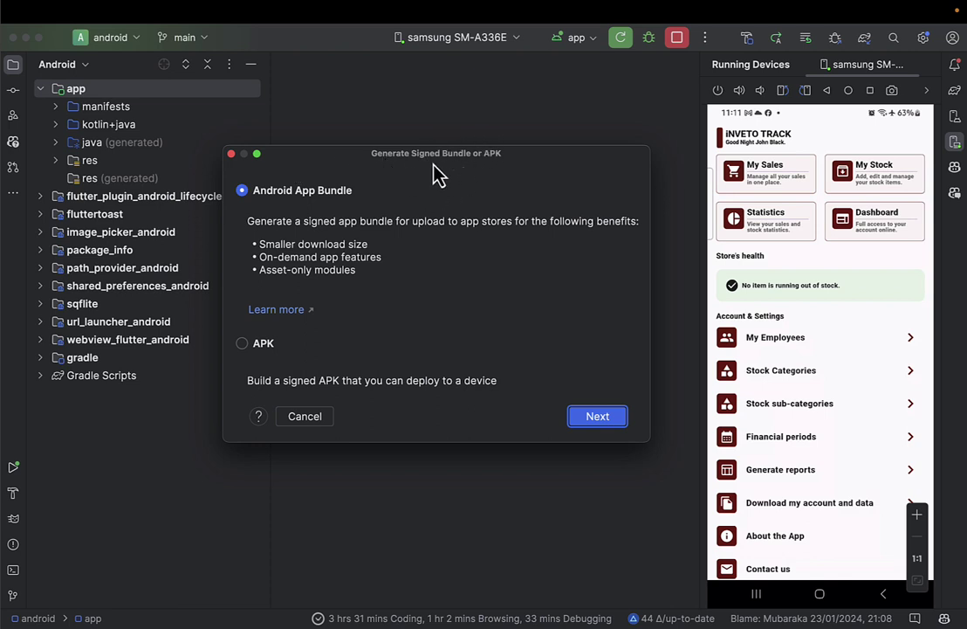
{"action": "left_click", "coordinate": [262, 196]}
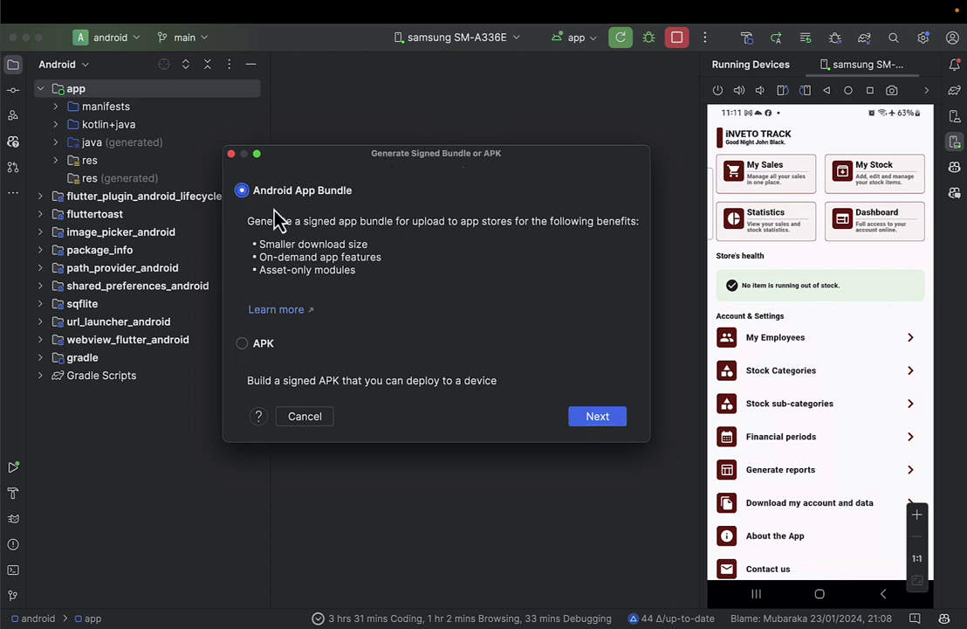
{"action": "left_click", "coordinate": [587, 421]}
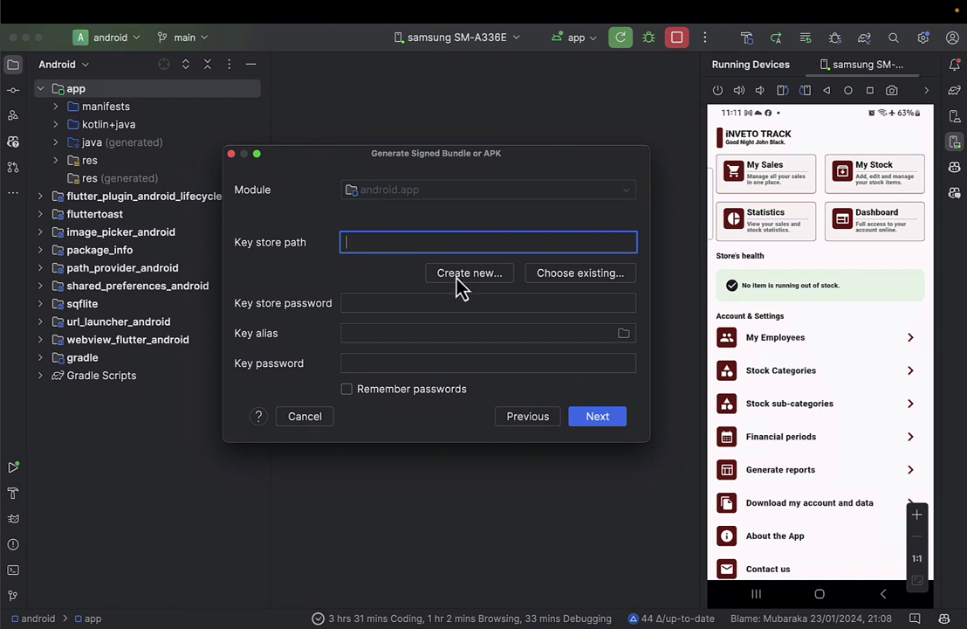
{"action": "left_click", "coordinate": [453, 277]}
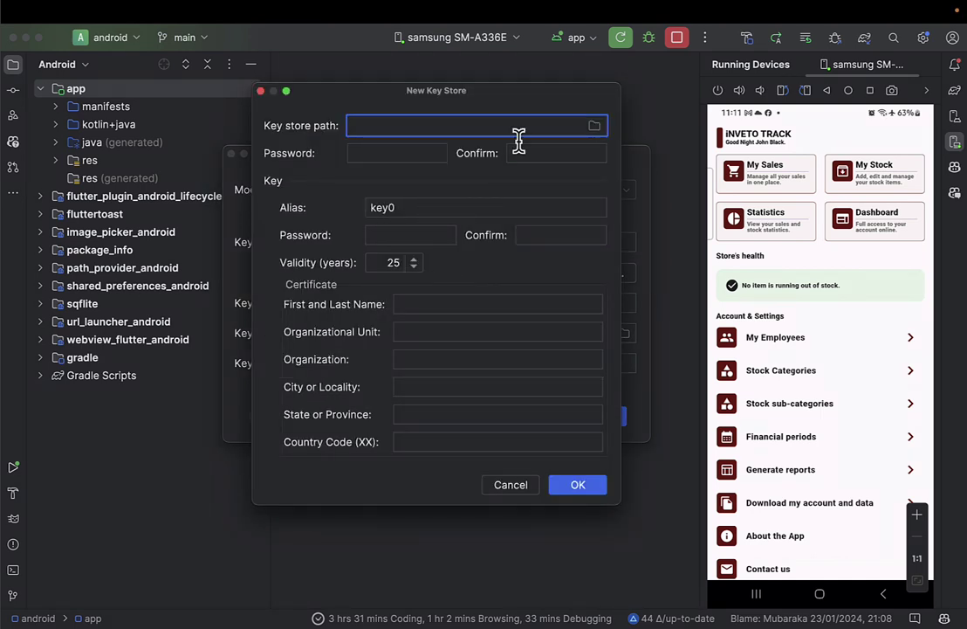
Browse the key store path chooser to Desktop > github > invento_track_mobo.
{"action": "left_click", "coordinate": [595, 129]}
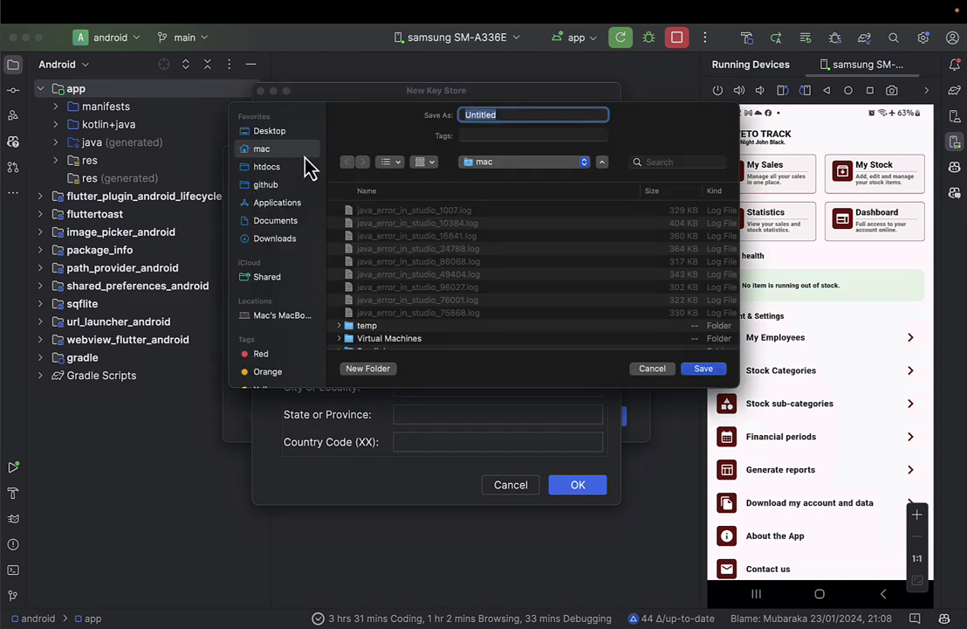
{"action": "left_click", "coordinate": [270, 130]}
{"action": "left_click", "coordinate": [264, 186]}
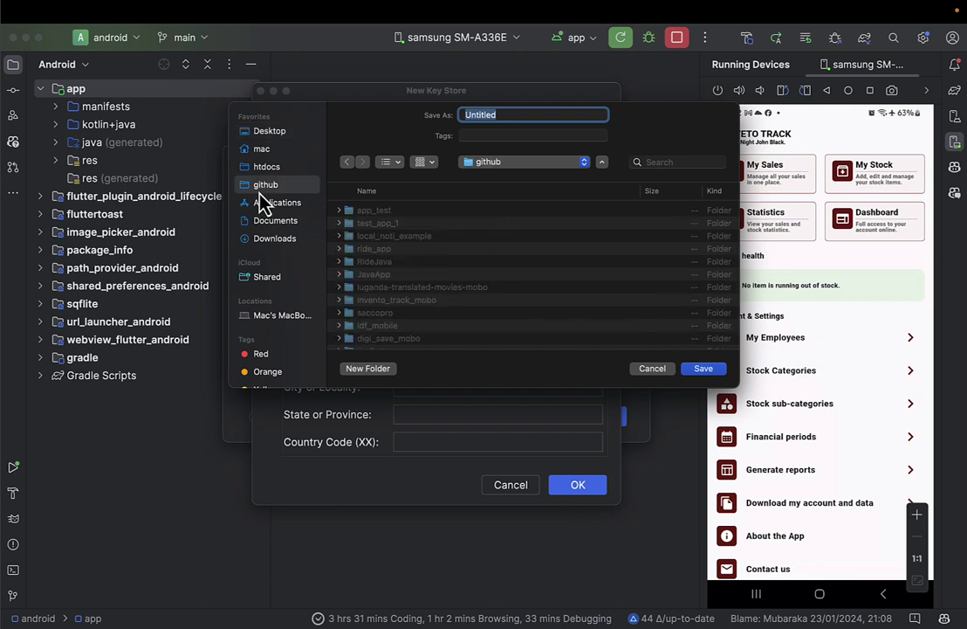
{"action": "scroll", "coordinate": [373, 266], "scroll_direction": "down", "scroll_amount": 10}
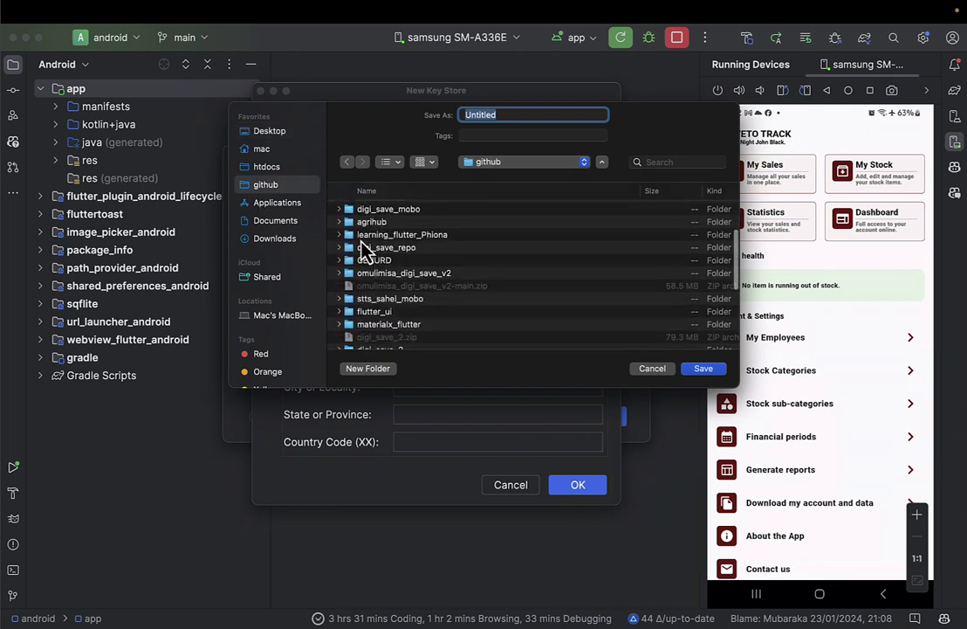
{"action": "scroll", "coordinate": [383, 314], "scroll_direction": "down", "scroll_amount": 5}
{"action": "scroll", "coordinate": [382, 315], "scroll_direction": "down", "scroll_amount": 8}
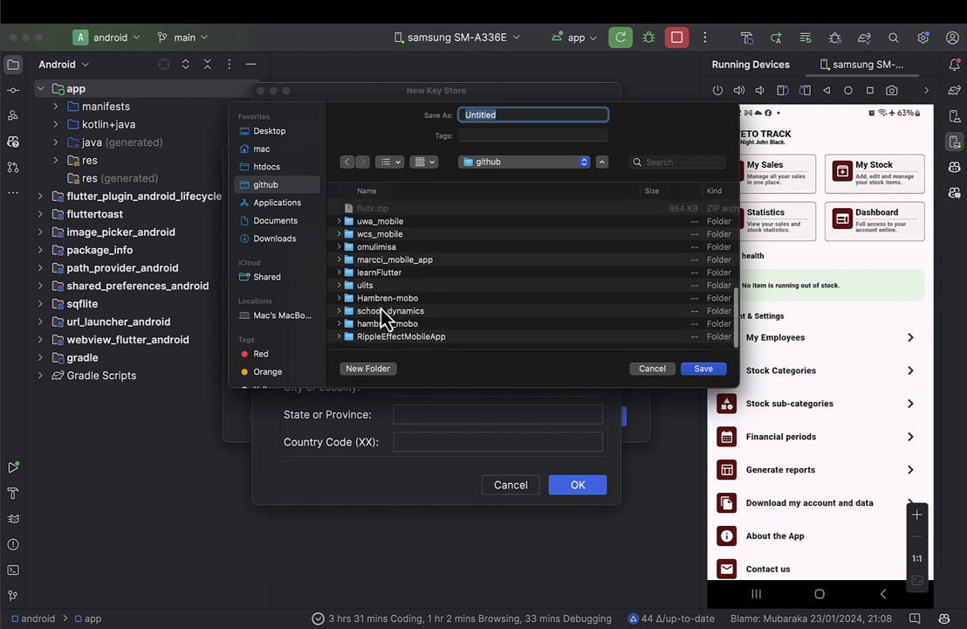
{"action": "scroll", "coordinate": [382, 314], "scroll_direction": "up", "scroll_amount": 5}
{"action": "scroll", "coordinate": [383, 264], "scroll_direction": "down", "scroll_amount": 1}
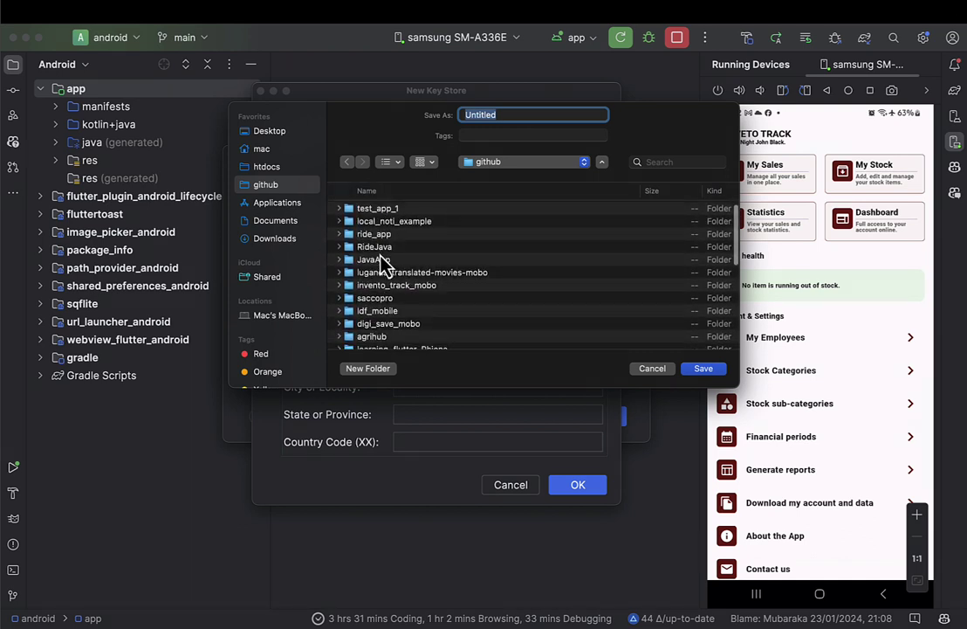
{"action": "scroll", "coordinate": [389, 306], "scroll_direction": "down", "scroll_amount": 5}
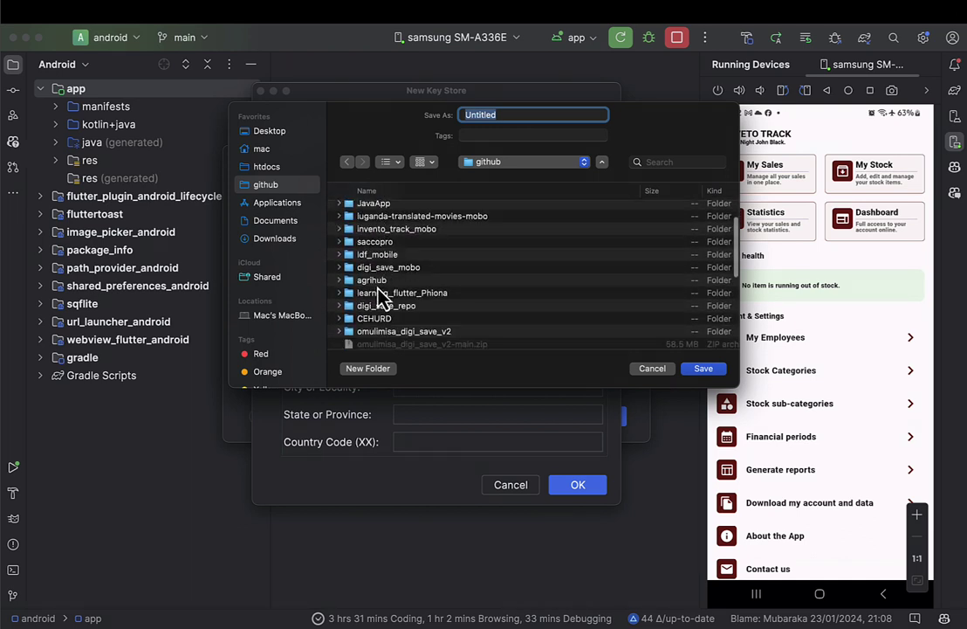
{"action": "scroll", "coordinate": [382, 303], "scroll_direction": "down", "scroll_amount": 5}
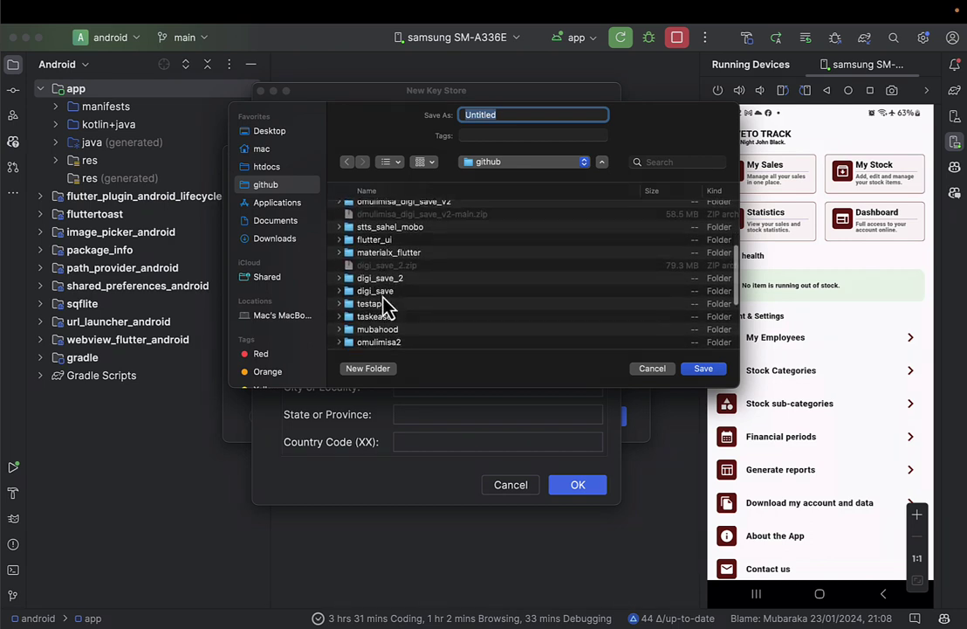
{"action": "scroll", "coordinate": [385, 306], "scroll_direction": "down", "scroll_amount": 1}
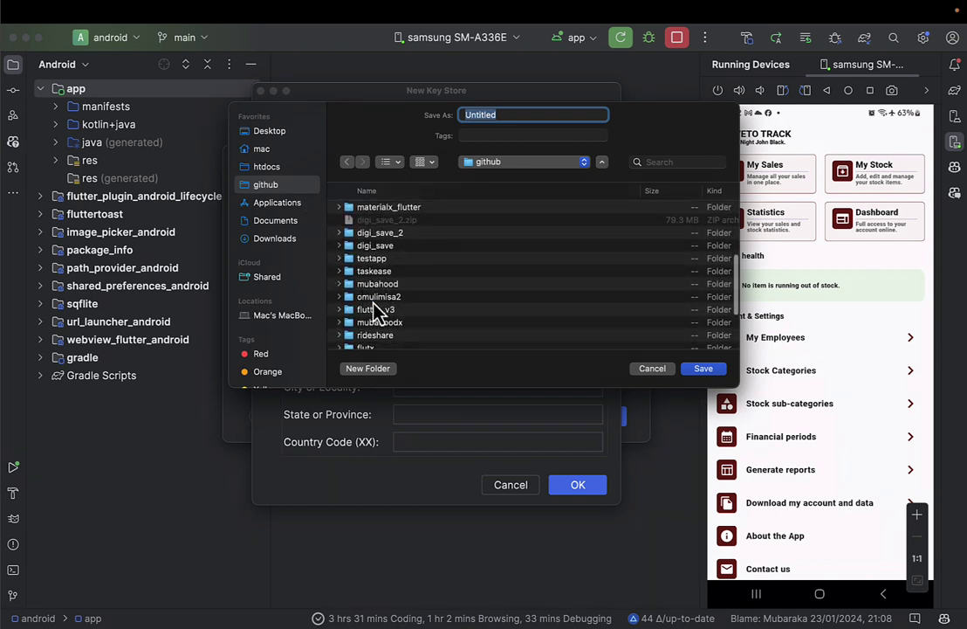
{"action": "scroll", "coordinate": [376, 305], "scroll_direction": "down", "scroll_amount": 5}
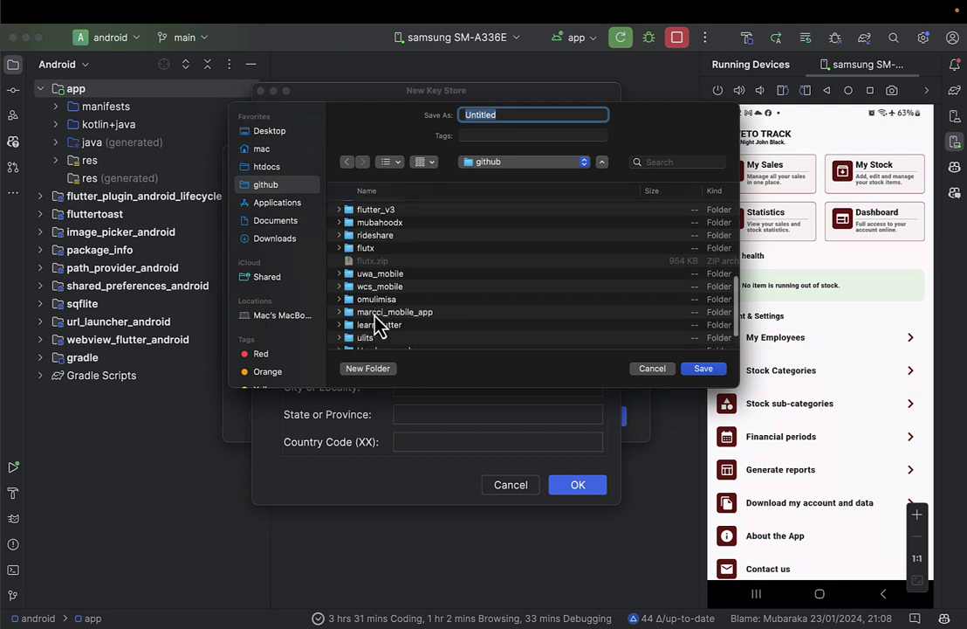
{"action": "scroll", "coordinate": [376, 318], "scroll_direction": "down", "scroll_amount": 3}
{"action": "scroll", "coordinate": [376, 318], "scroll_direction": "up", "scroll_amount": 10}
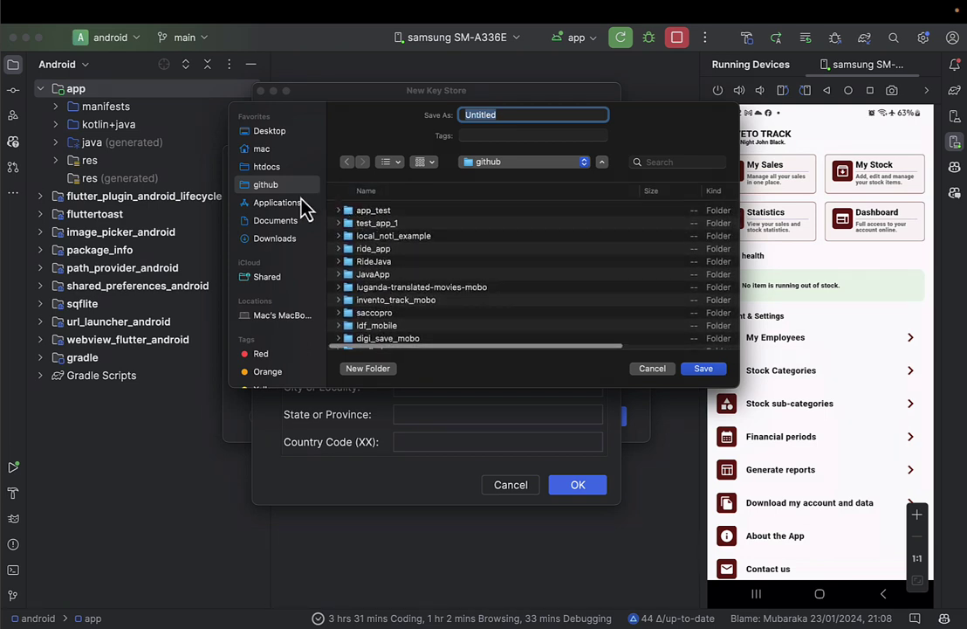
{"action": "scroll", "coordinate": [403, 275], "scroll_direction": "down", "scroll_amount": 5}
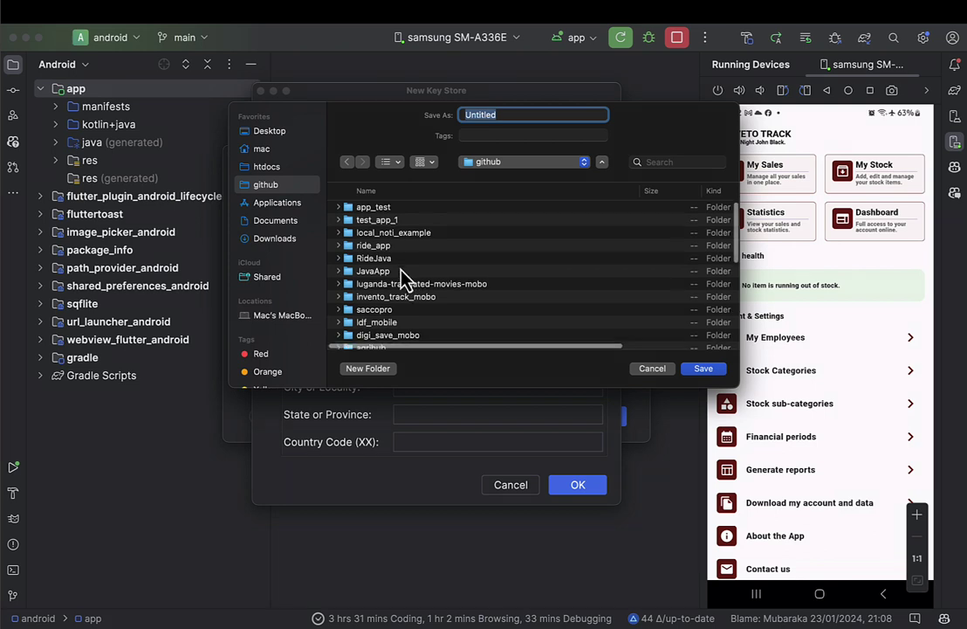
{"action": "double_click", "coordinate": [397, 233]}
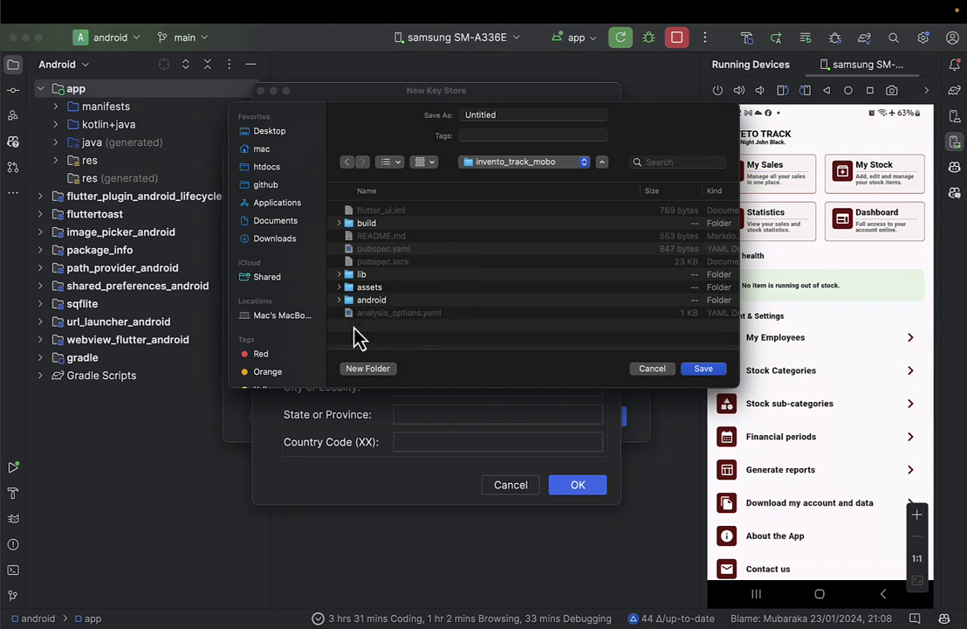
Name the key store file invetotrack.jks and save it there.
{"action": "double_click", "coordinate": [486, 113]}
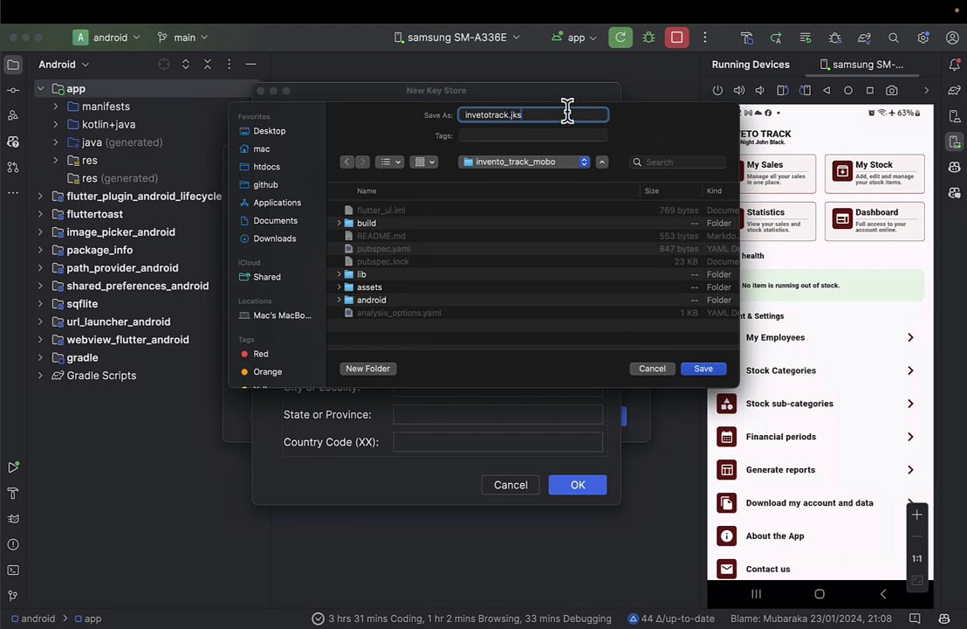
{"action": "left_click_drag", "start_coordinate": [620, 117], "coordinate": [546, 166]}
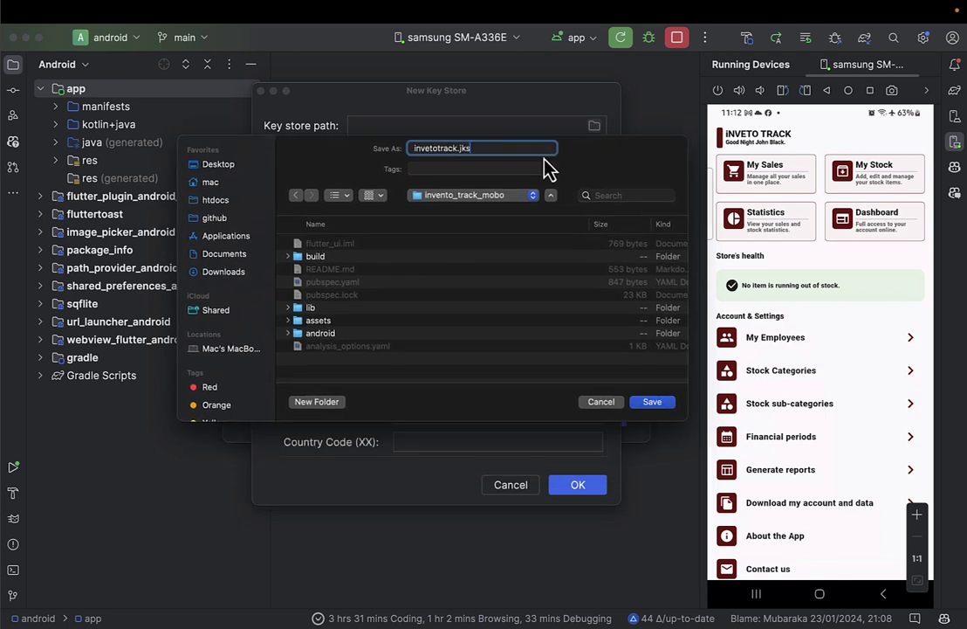
{"action": "left_click", "coordinate": [657, 403]}
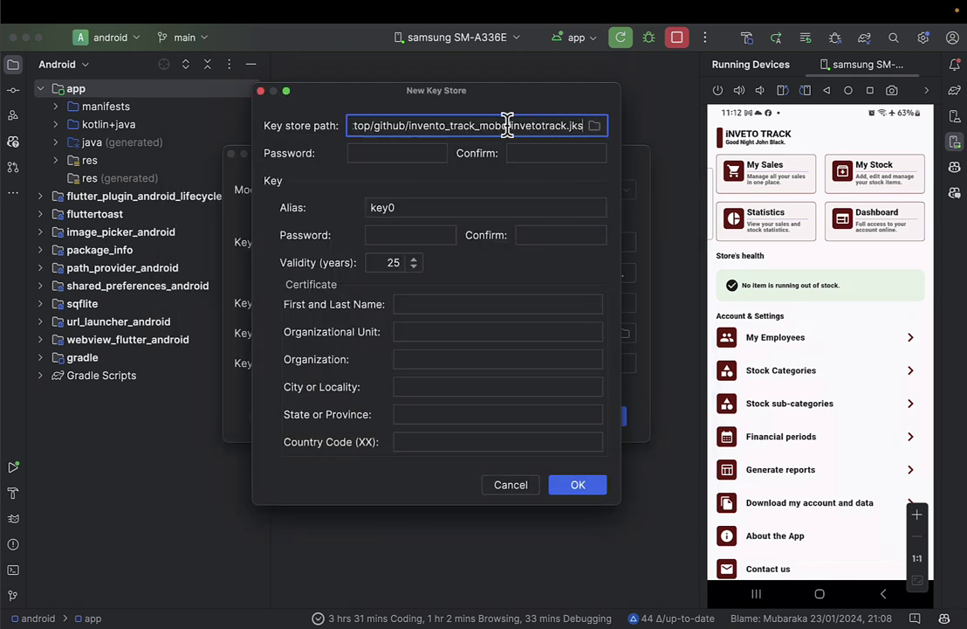
{"action": "key", "text": "ctrl+Up"}
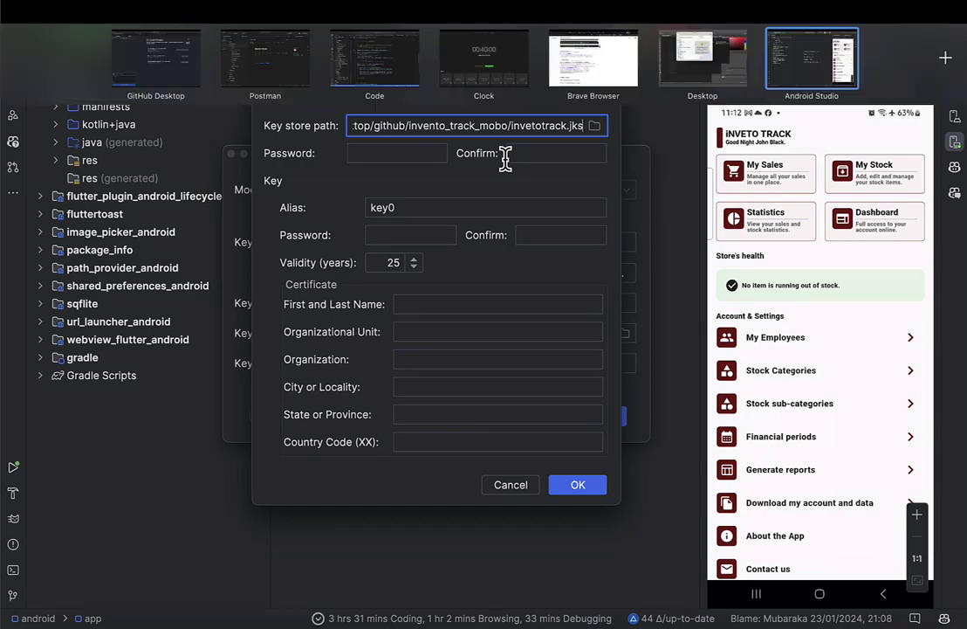
{"action": "key", "text": "Escape"}
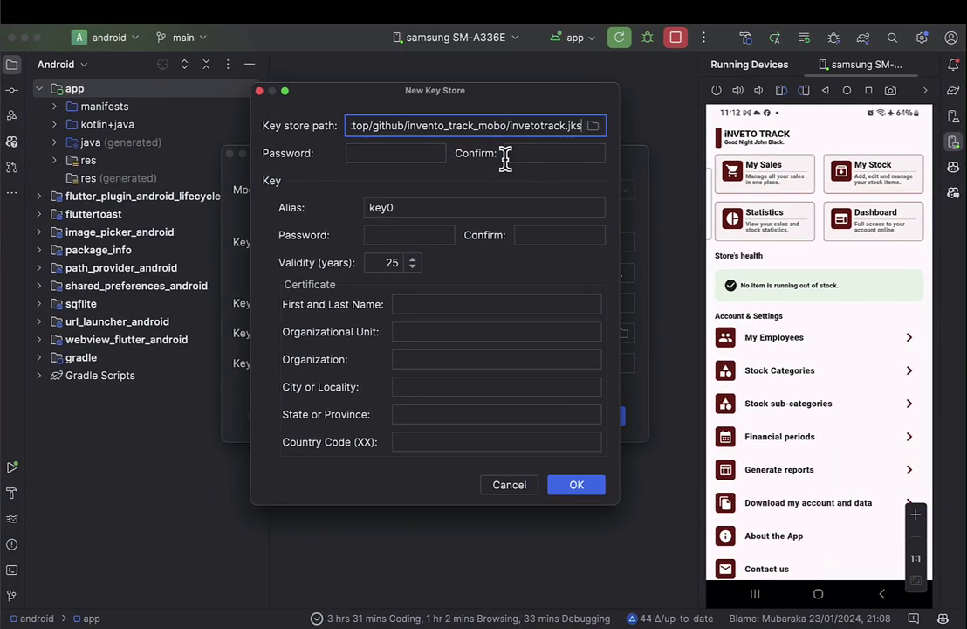
{"action": "key", "text": "ctrl+Up"}
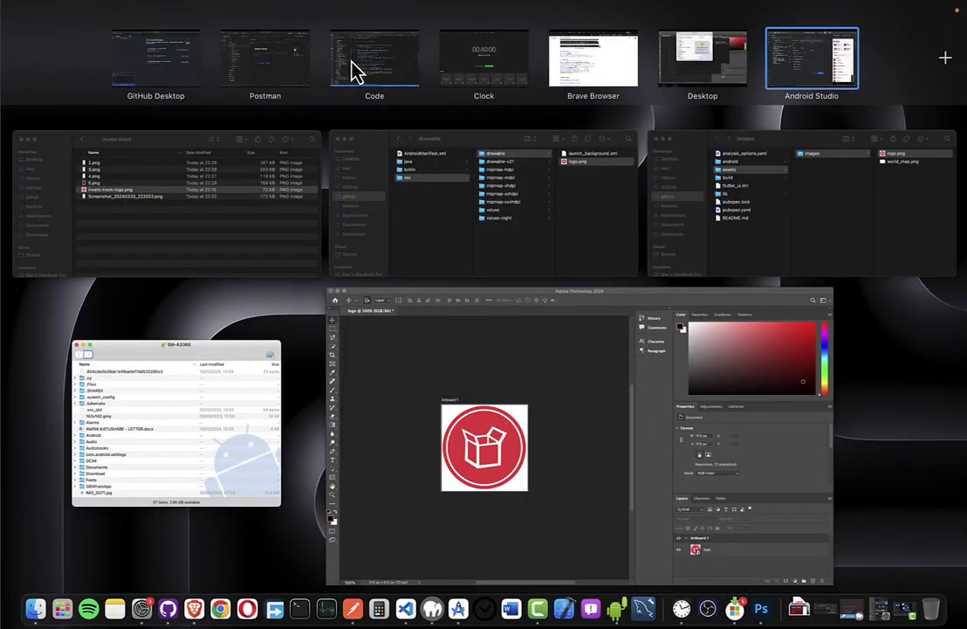
{"action": "left_click", "coordinate": [362, 60]}
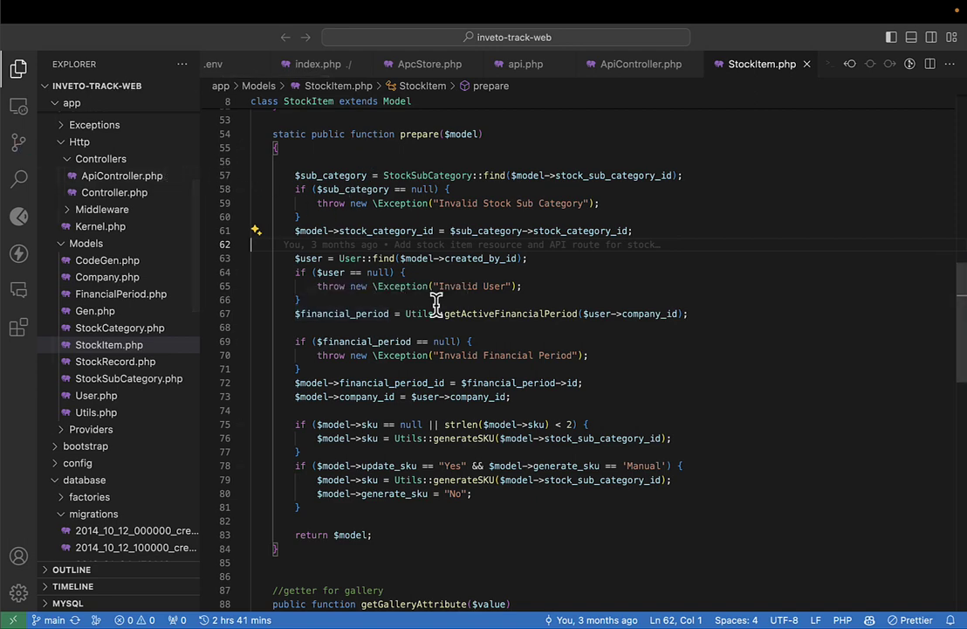
{"action": "key", "text": "ctrl+Right"}
{"action": "key", "text": "ctrl+Up"}
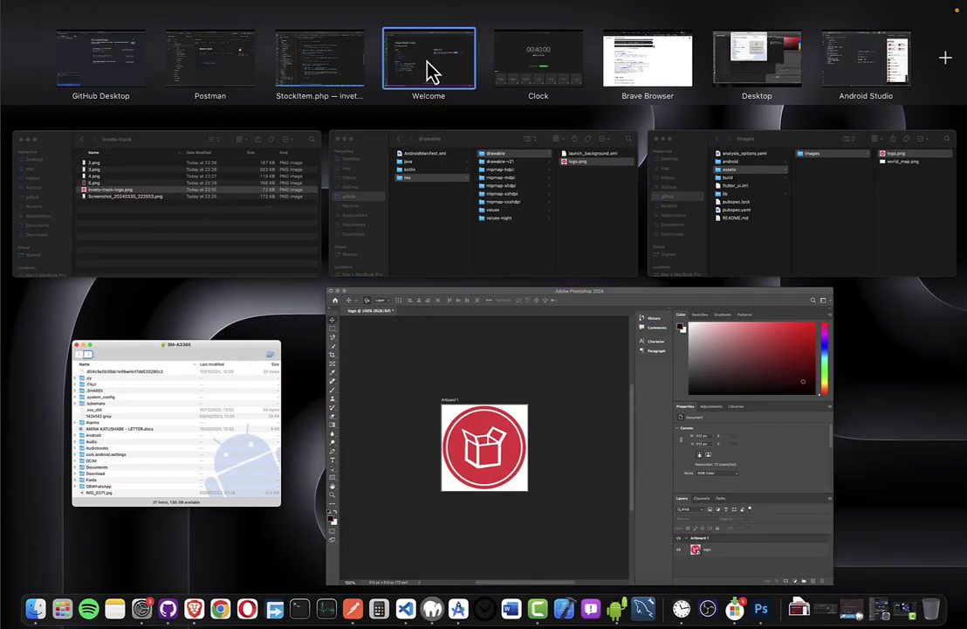
{"action": "left_click", "coordinate": [432, 72]}
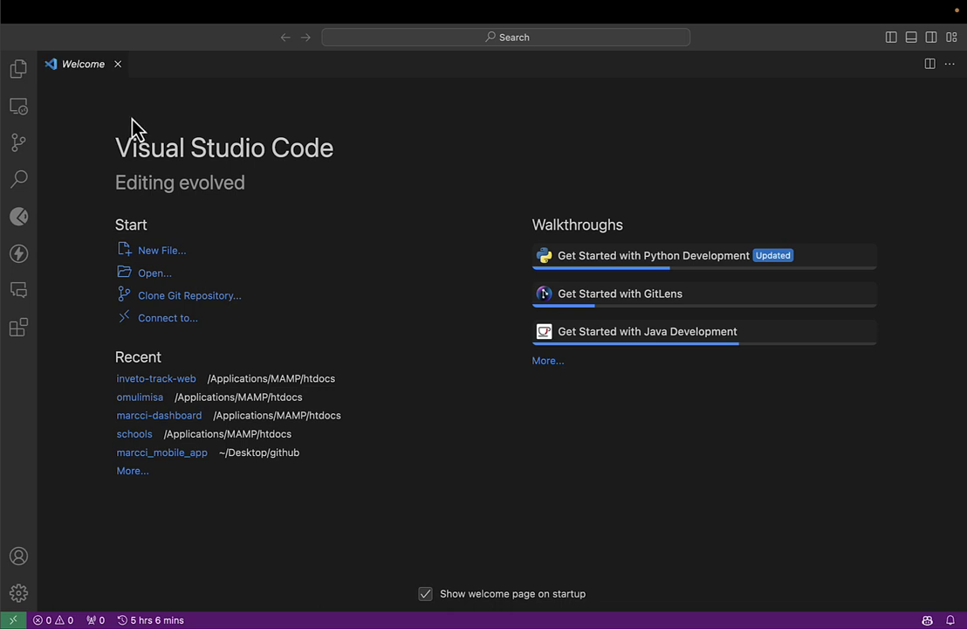
Start a new file named ineveto-track-credentials.txt.
{"action": "left_click", "coordinate": [161, 255]}
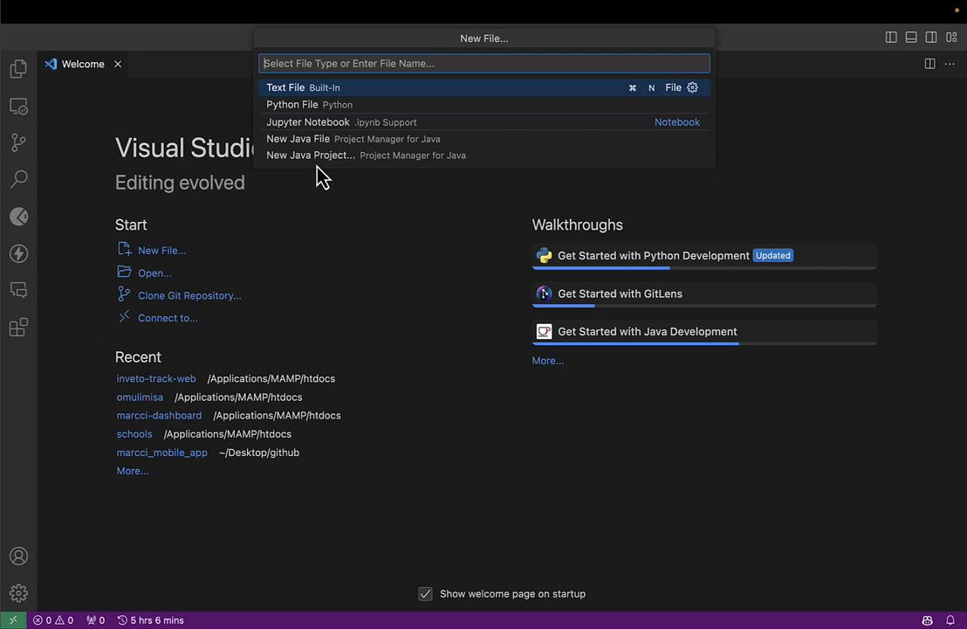
{"action": "type", "text": "in"}
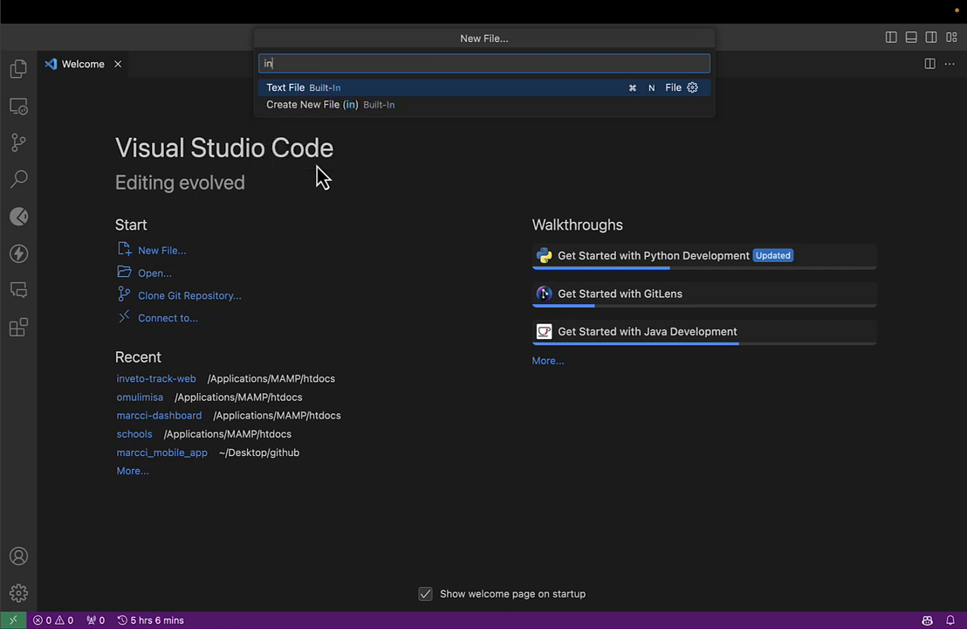
{"action": "type", "text": "evve"}
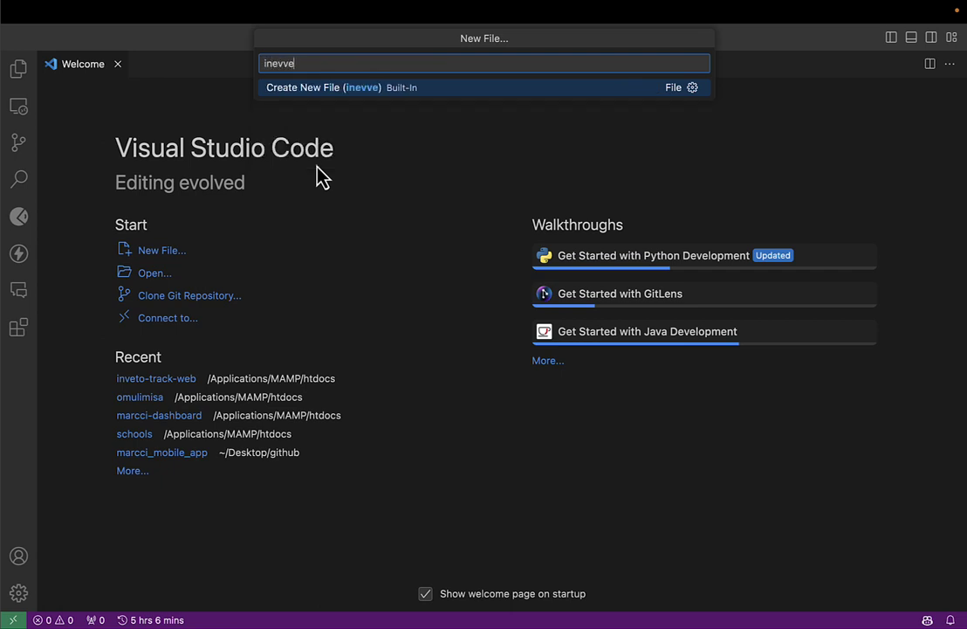
{"action": "key", "text": "BackSpace"}
{"action": "key", "text": "BackSpace"}
{"action": "type", "text": "v"}
{"action": "key", "text": "BackSpace"}
{"action": "type", "text": "eto-track."}
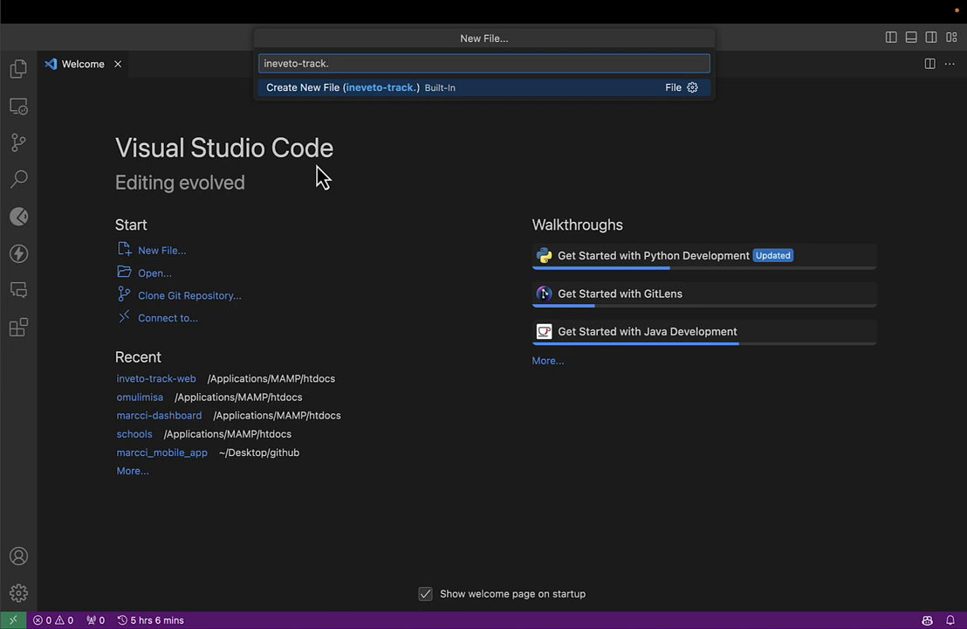
{"action": "key", "text": "BackSpace"}
{"action": "type", "text": "-credent"}
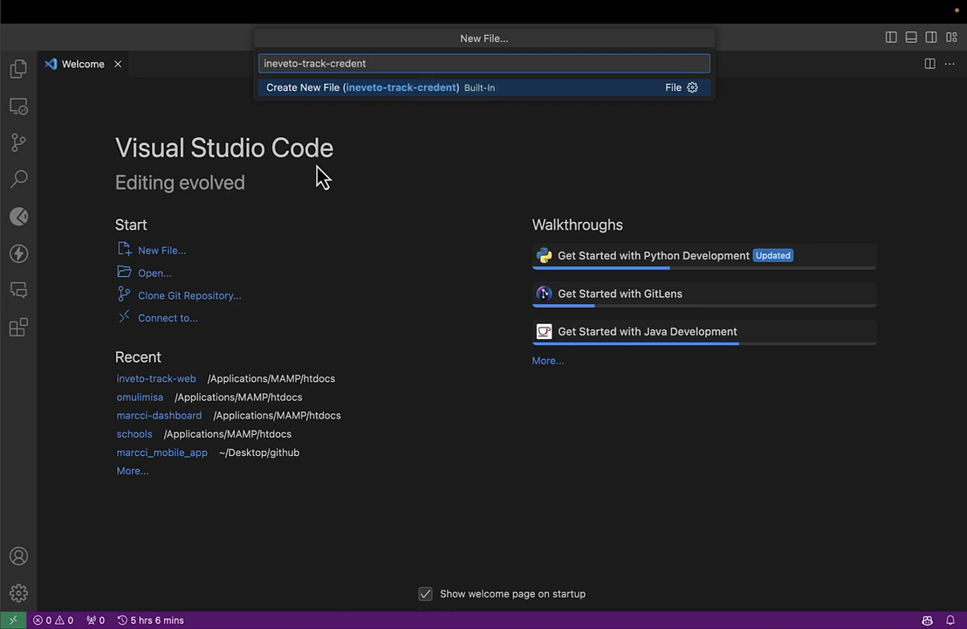
{"action": "type", "text": "ials.txt"}
{"action": "key", "text": "super+a"}
{"action": "key", "text": "Return"}
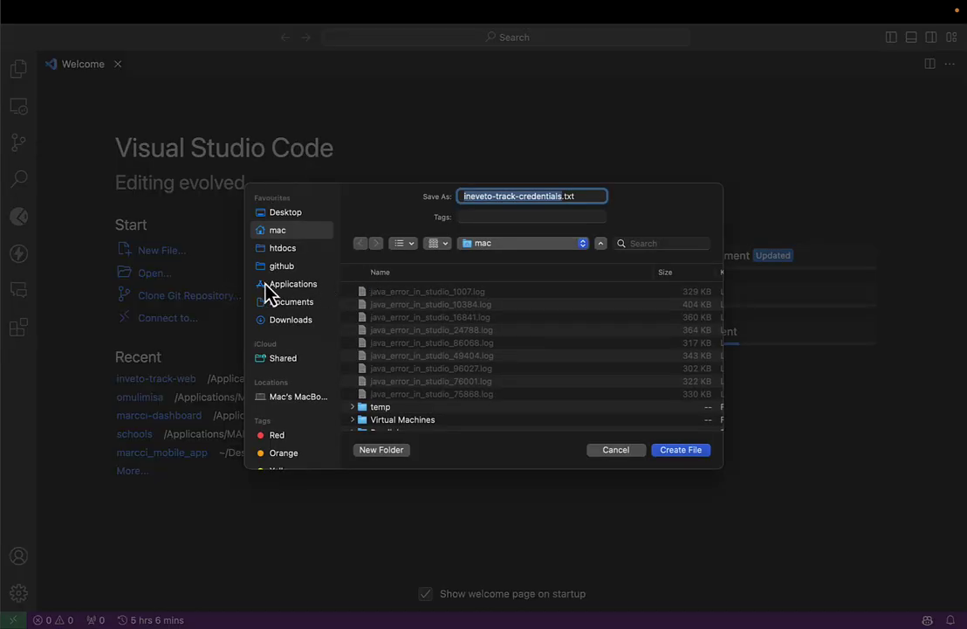
Create the credentials file inside github > invento_track_mobo.
{"action": "left_click", "coordinate": [279, 270]}
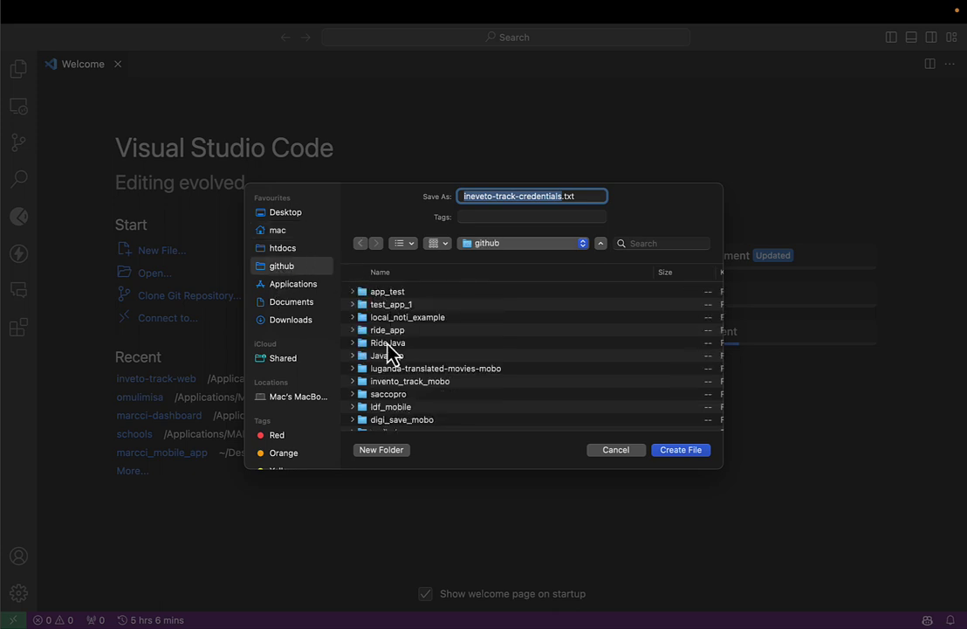
{"action": "scroll", "coordinate": [391, 353], "scroll_direction": "down", "scroll_amount": 3}
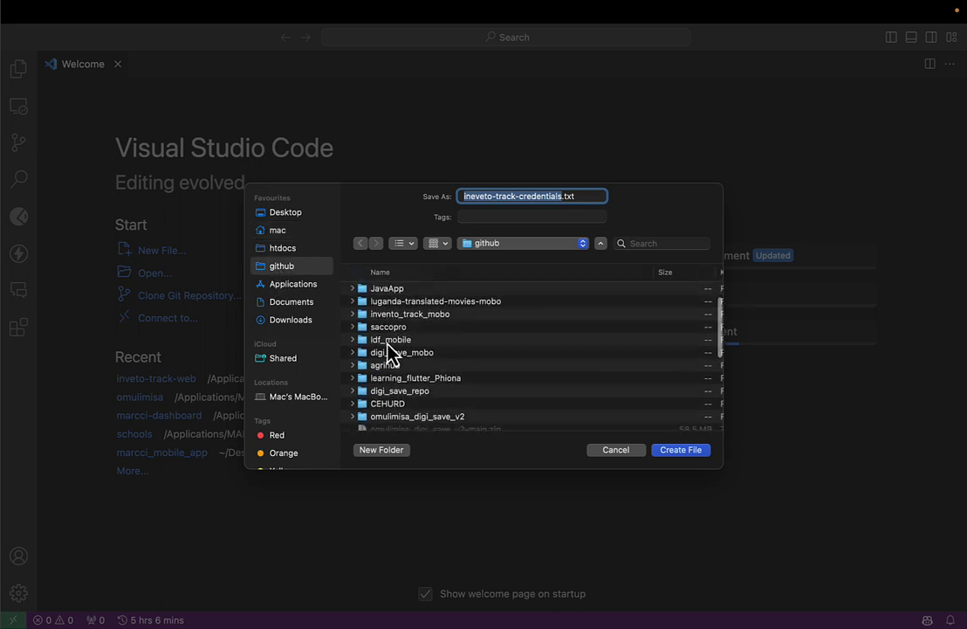
{"action": "scroll", "coordinate": [388, 387], "scroll_direction": "down", "scroll_amount": 5}
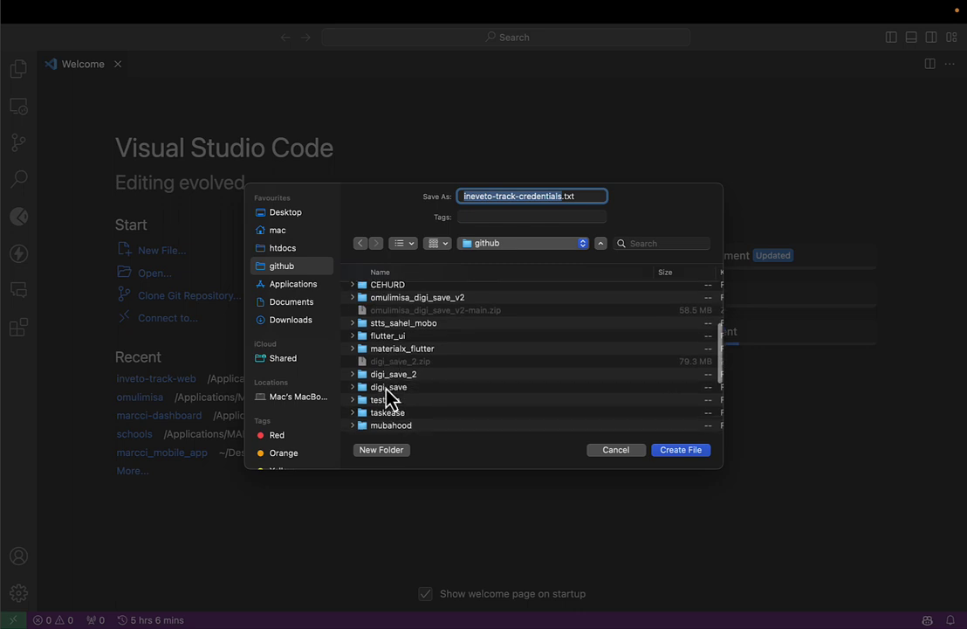
{"action": "scroll", "coordinate": [389, 394], "scroll_direction": "down", "scroll_amount": 8}
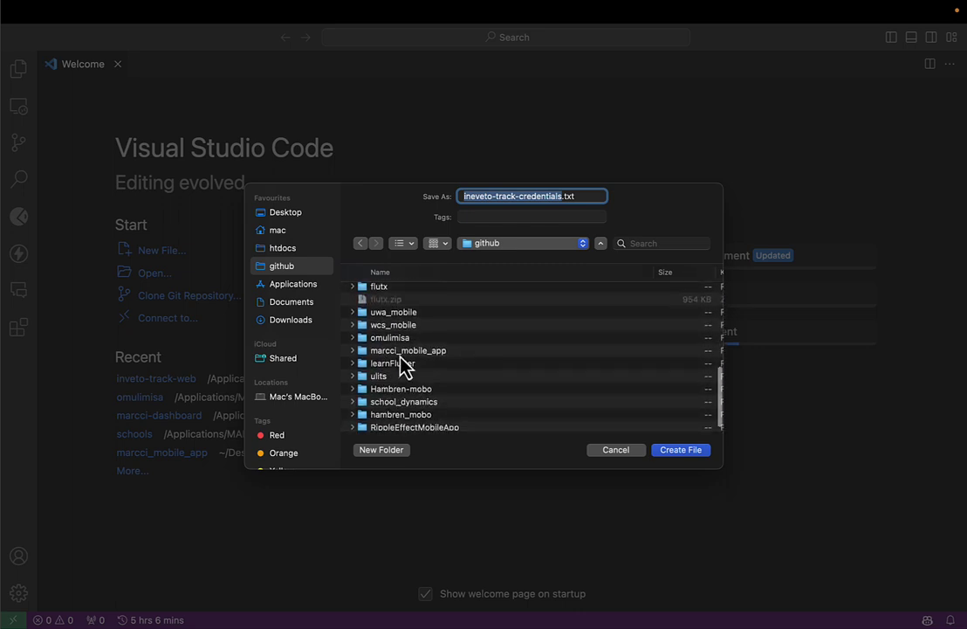
{"action": "scroll", "coordinate": [402, 367], "scroll_direction": "up", "scroll_amount": 8}
{"action": "scroll", "coordinate": [402, 367], "scroll_direction": "up", "scroll_amount": 6}
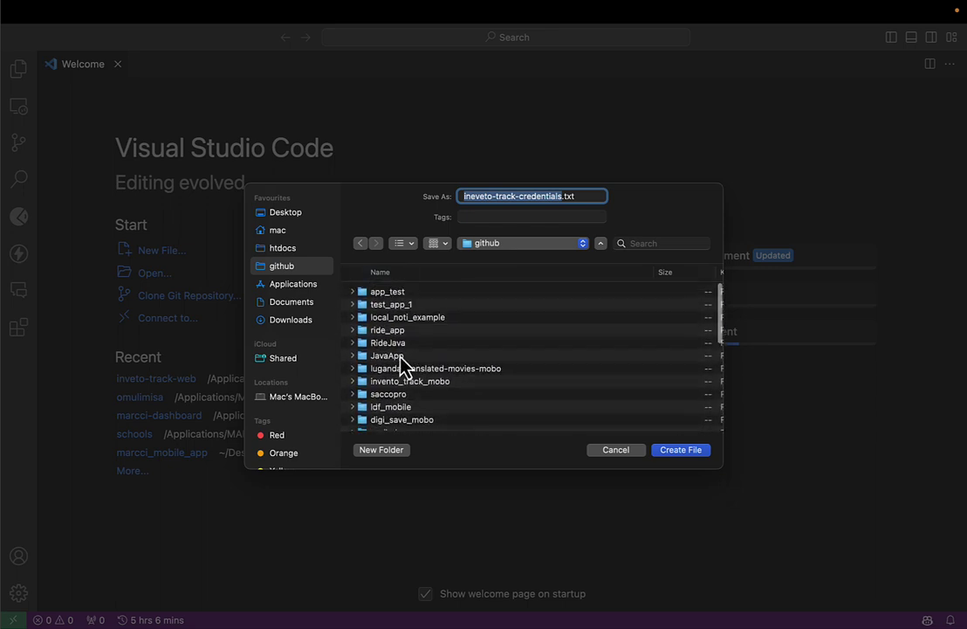
{"action": "scroll", "coordinate": [402, 365], "scroll_direction": "down", "scroll_amount": 2}
{"action": "scroll", "coordinate": [400, 358], "scroll_direction": "down", "scroll_amount": 5}
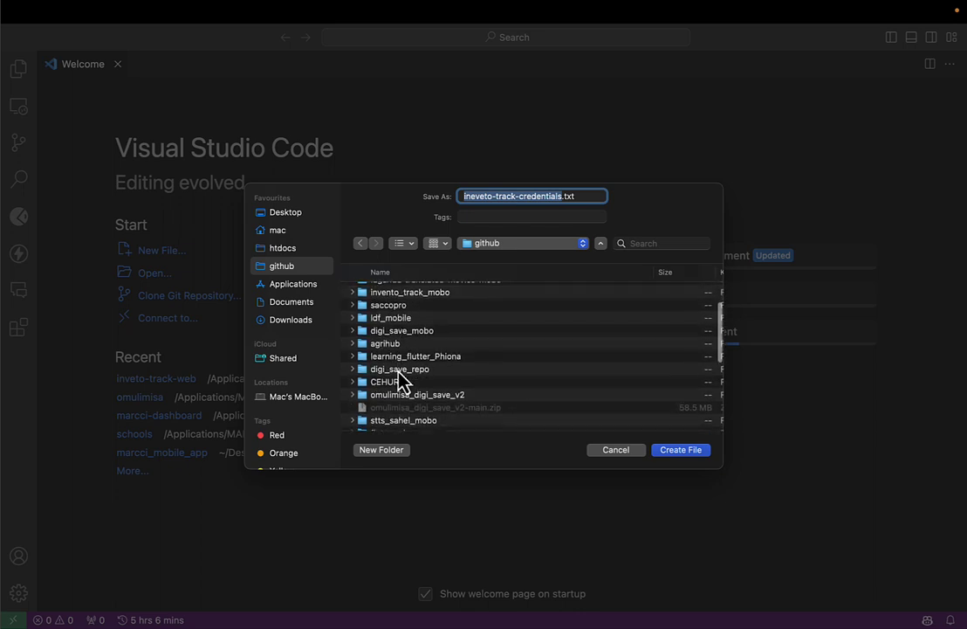
{"action": "scroll", "coordinate": [400, 378], "scroll_direction": "up", "scroll_amount": 3}
{"action": "double_click", "coordinate": [405, 323]}
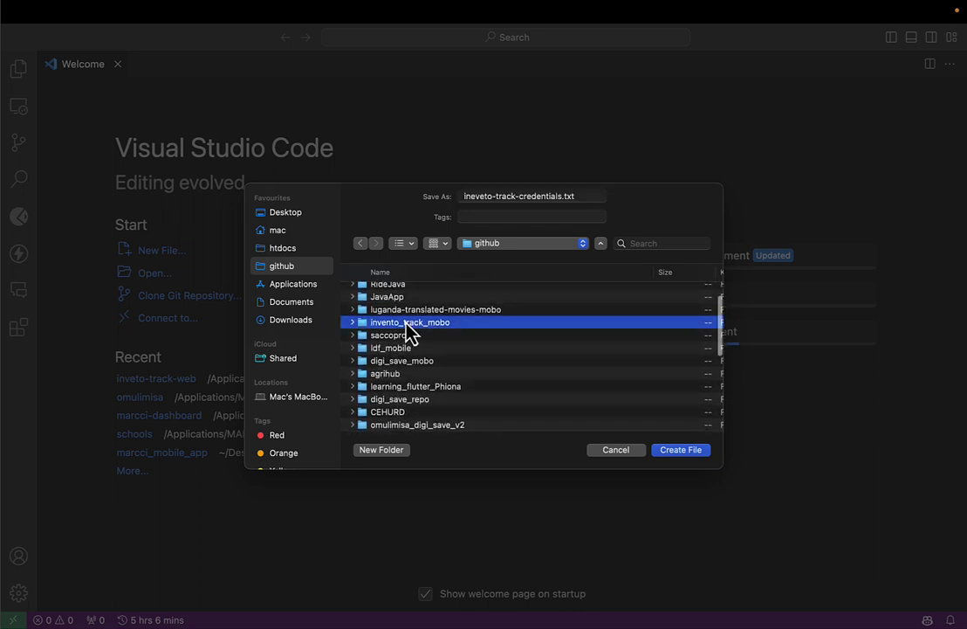
{"action": "left_click", "coordinate": [674, 451]}
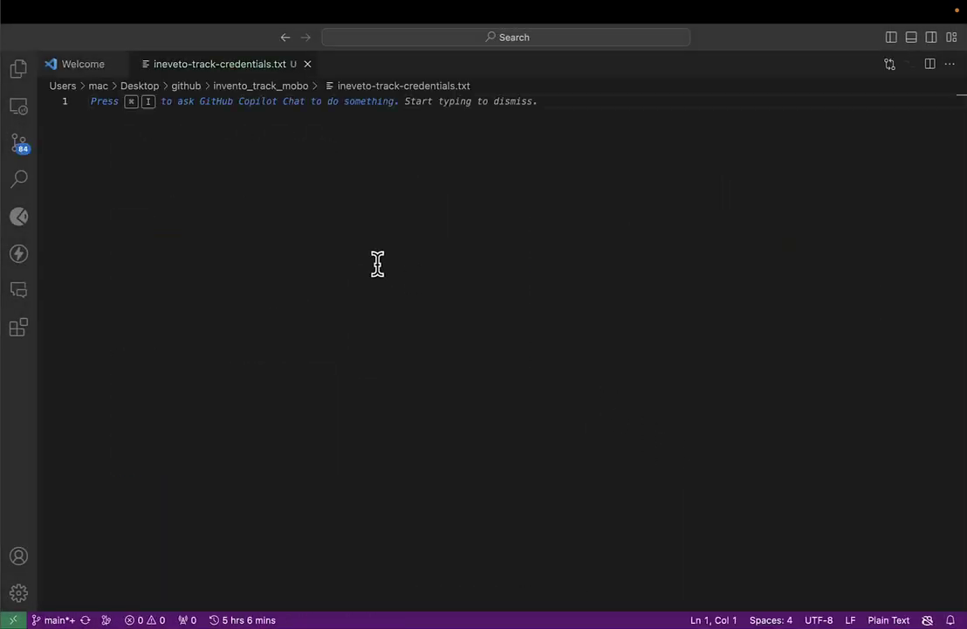
Rearrange desktop spaces and return to Android Studio's New Key Store dialog.
{"action": "key", "text": "ctrl+Up"}
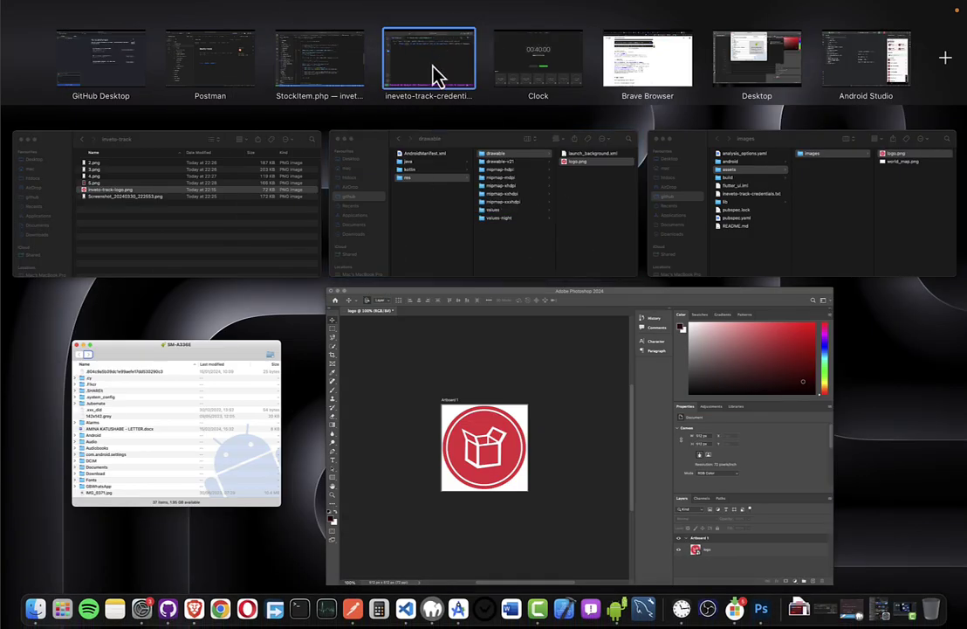
{"action": "left_click_drag", "start_coordinate": [434, 74], "coordinate": [844, 72]}
{"action": "left_click", "coordinate": [749, 77]}
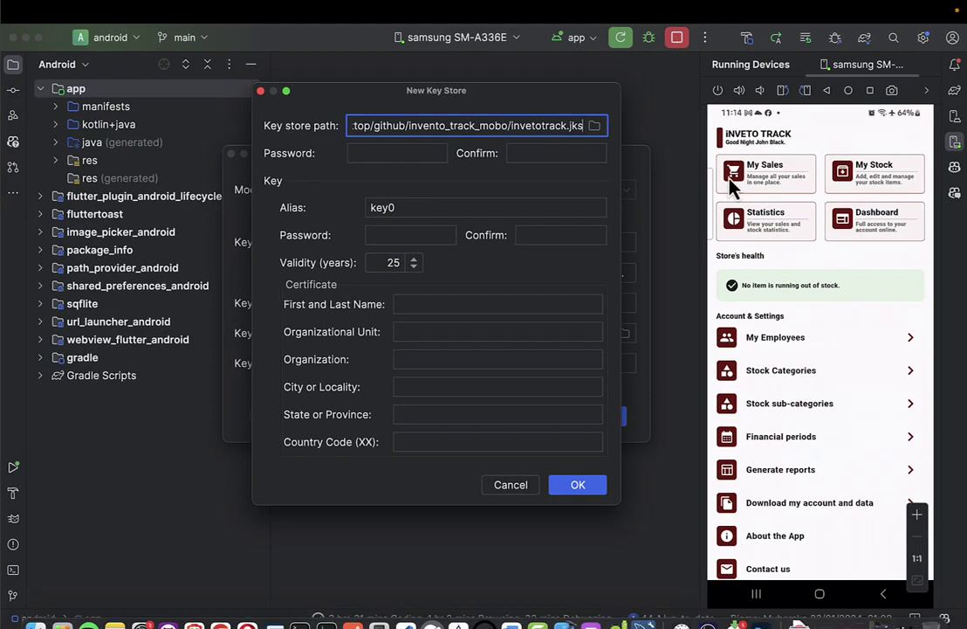
{"action": "key", "text": "ctrl+Right"}
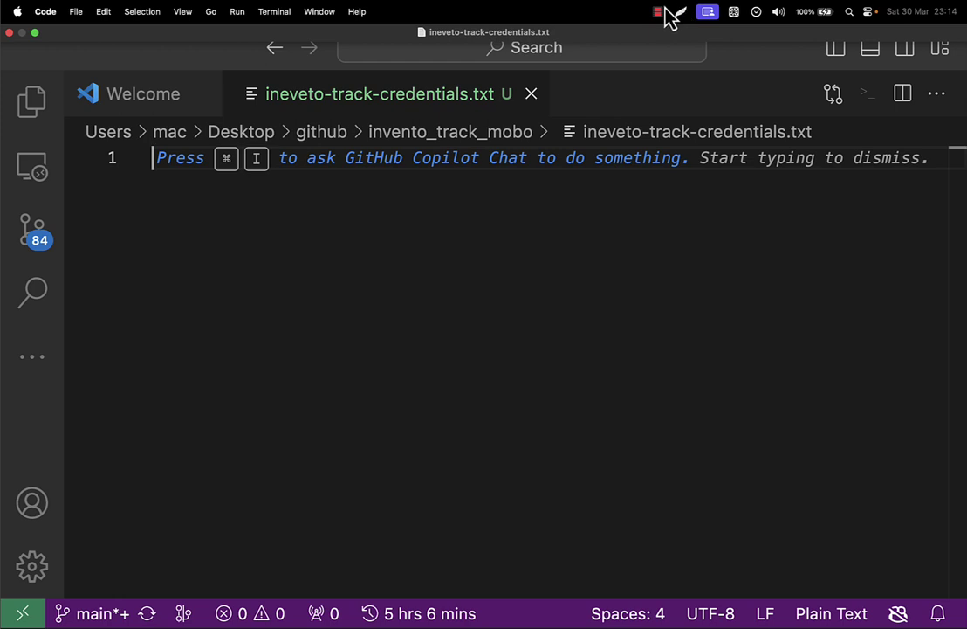
{"action": "left_click", "coordinate": [659, 13]}
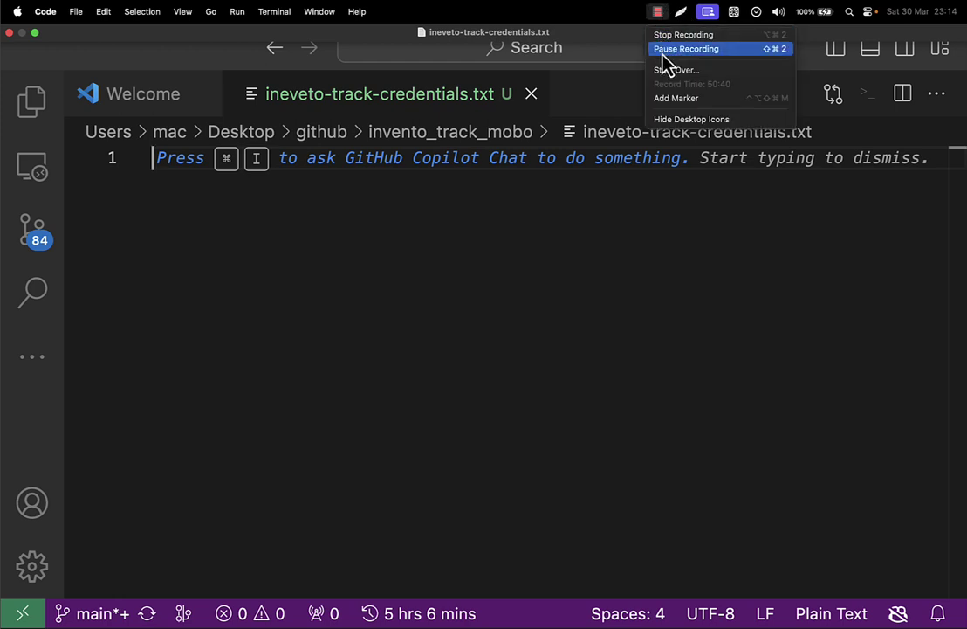
{"action": "left_click", "coordinate": [663, 52]}
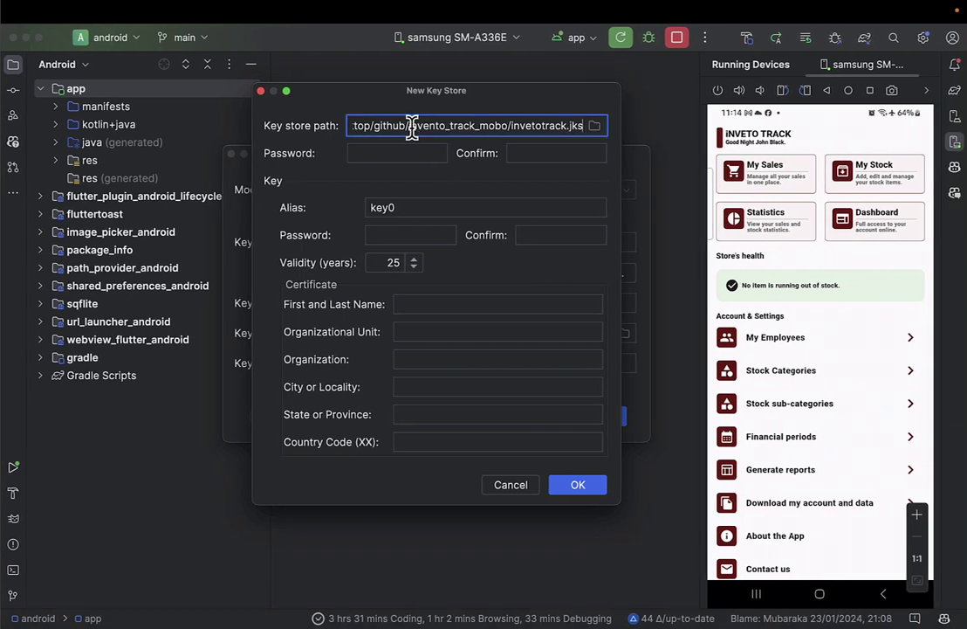
Paste the key store password and key password into their fields and confirmations.
{"action": "left_click", "coordinate": [397, 151]}
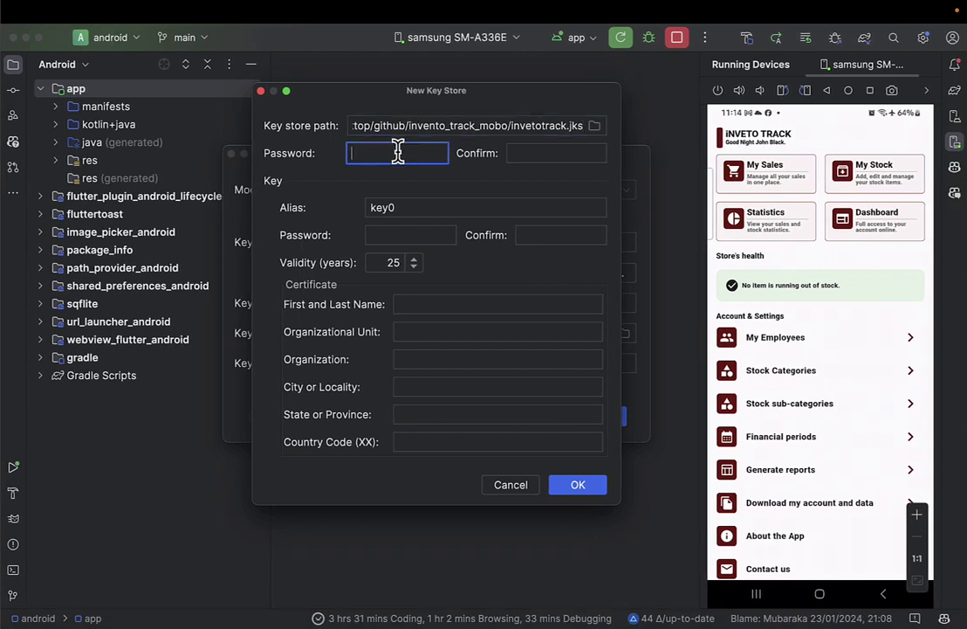
{"action": "key", "text": "super+v"}
{"action": "left_click", "coordinate": [528, 152]}
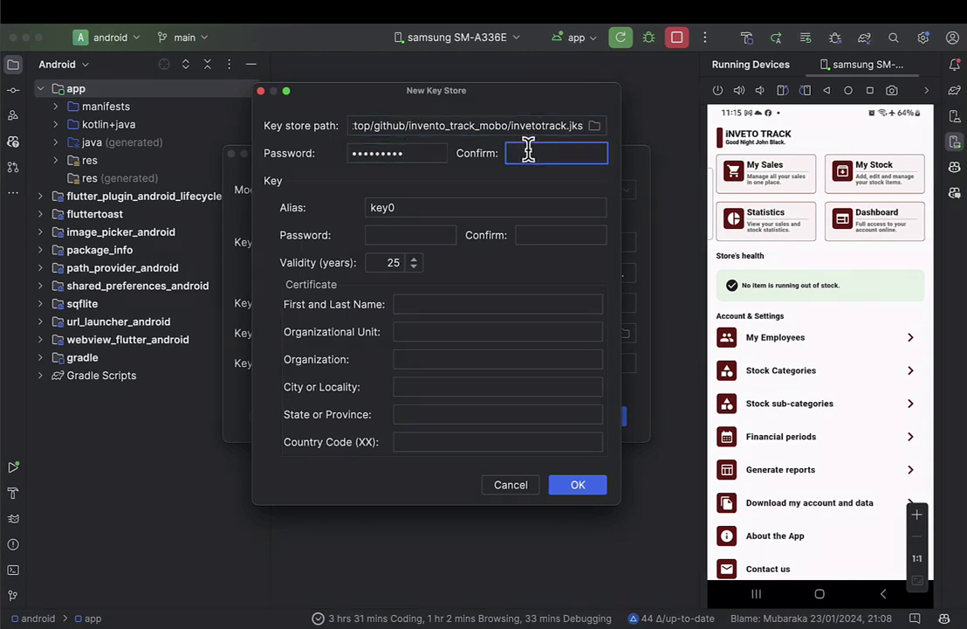
{"action": "key", "text": "super+v"}
{"action": "left_click", "coordinate": [418, 235]}
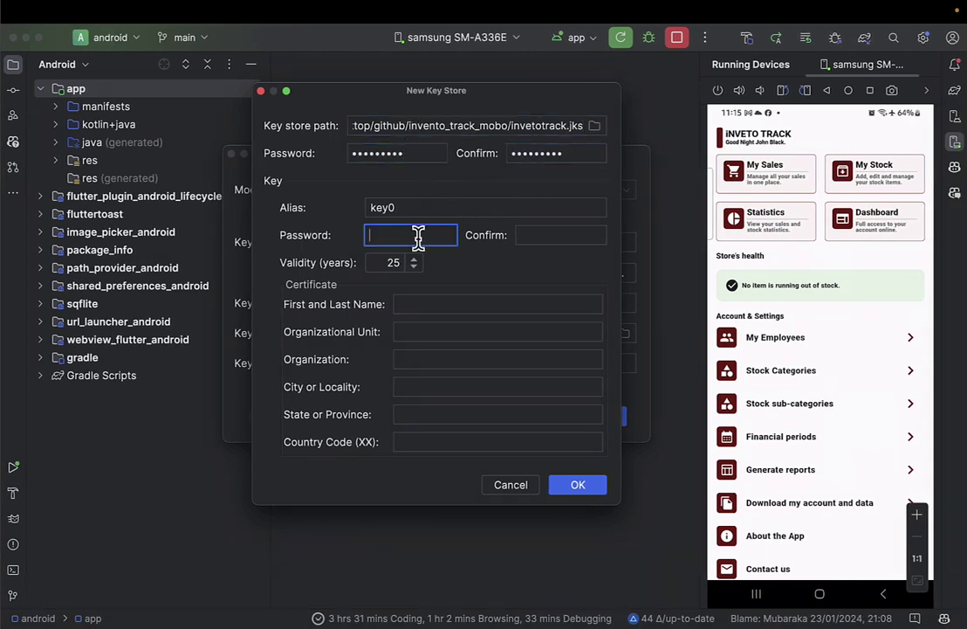
{"action": "left_click", "coordinate": [583, 231]}
{"action": "key", "text": "super+v"}
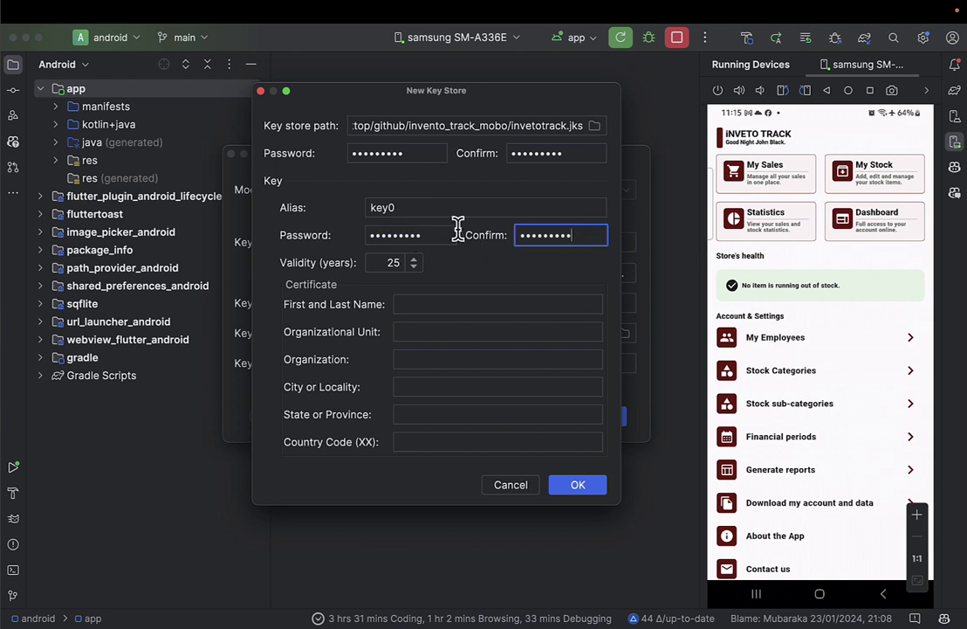
Change the key alias from key0 to upload and note 'alias: upload' in the credentials file.
{"action": "left_click", "coordinate": [416, 207]}
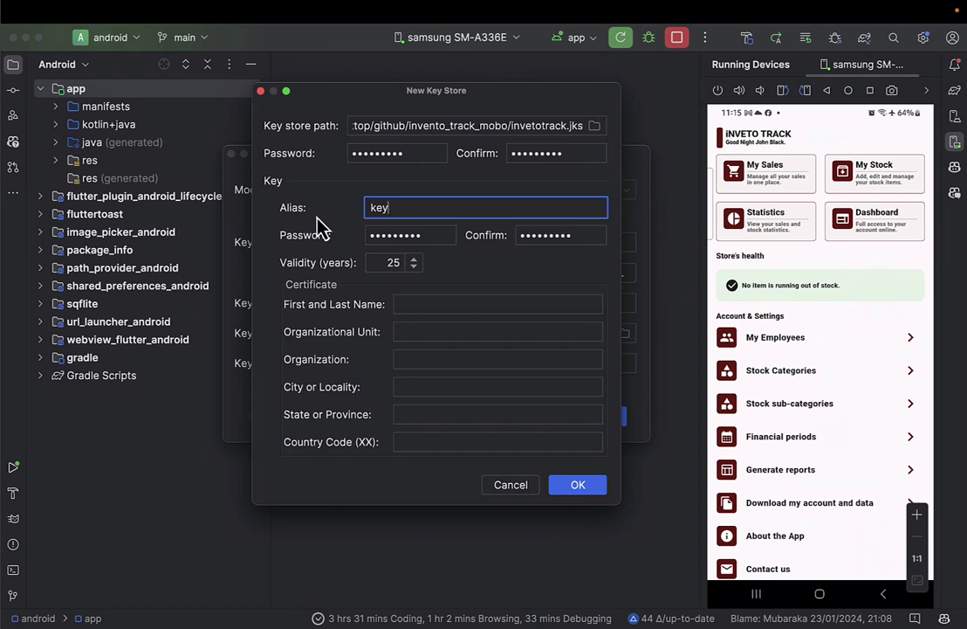
{"action": "key", "text": "BackSpace"}
{"action": "key", "text": "BackSpace"}
{"action": "key", "text": "BackSpace"}
{"action": "type", "text": "u"}
{"action": "key", "text": "super+a"}
{"action": "key", "text": "super+c"}
{"action": "key", "text": "super+Tab"}
{"action": "type", "text": "al"}
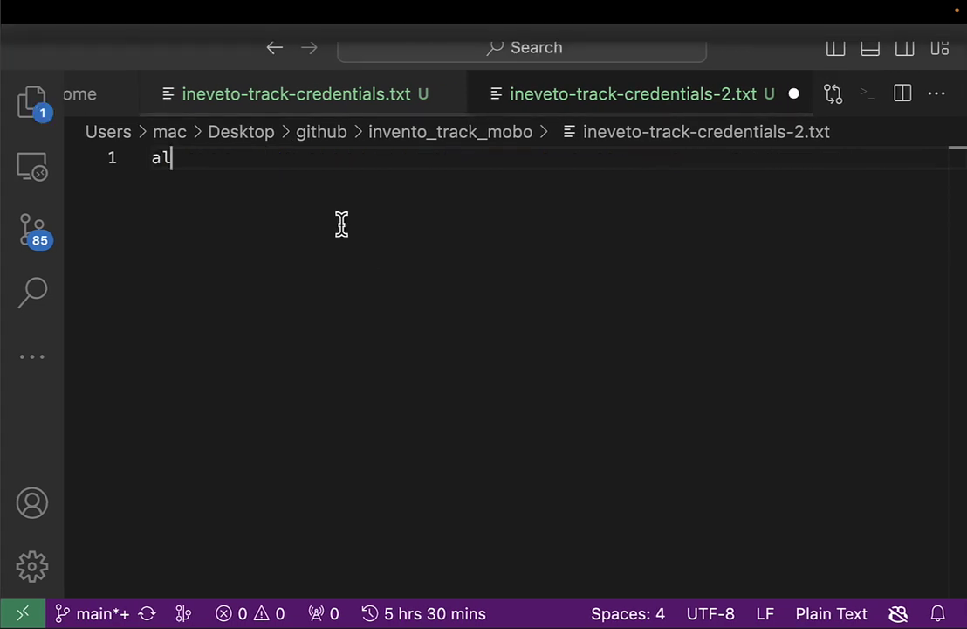
{"action": "type", "text": "ias:"}
{"action": "key", "text": "super+v"}
{"action": "key", "text": "Return"}
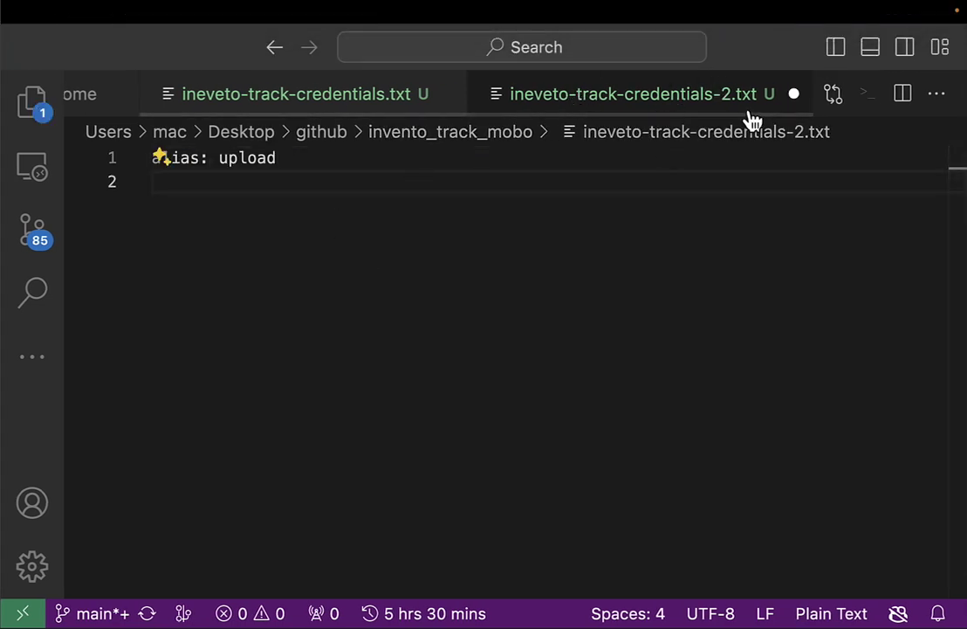
{"action": "key", "text": "super+Tab"}
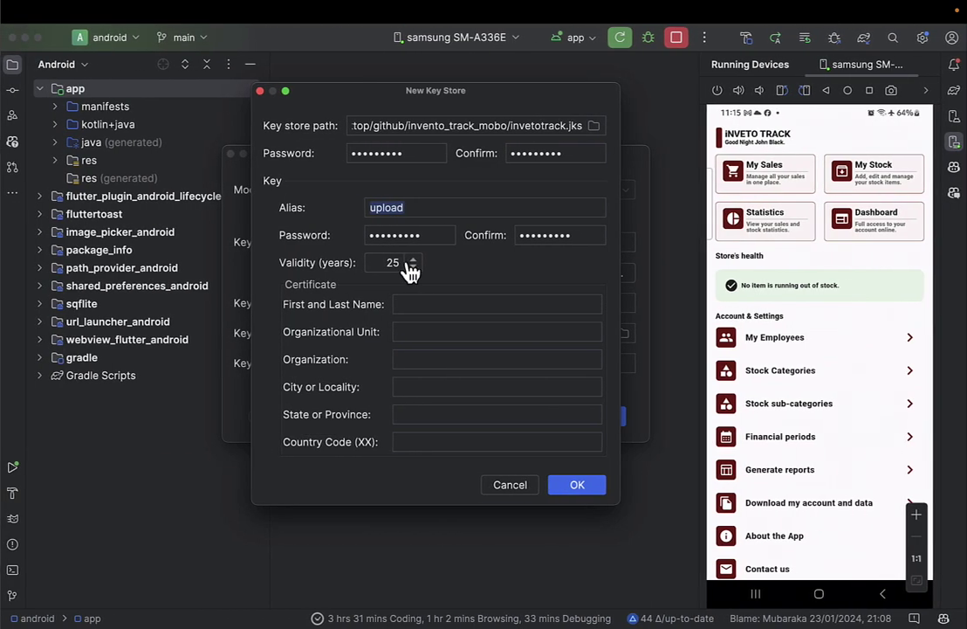
Enter the certificate owner's name, organizational unit developer and organization 8tech Consults.
{"action": "left_click", "coordinate": [418, 304]}
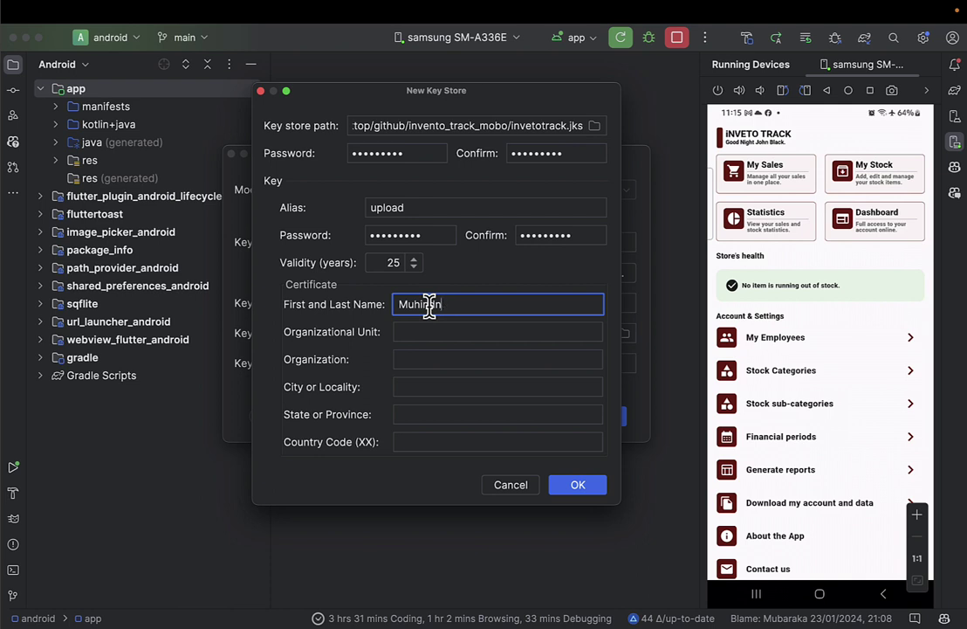
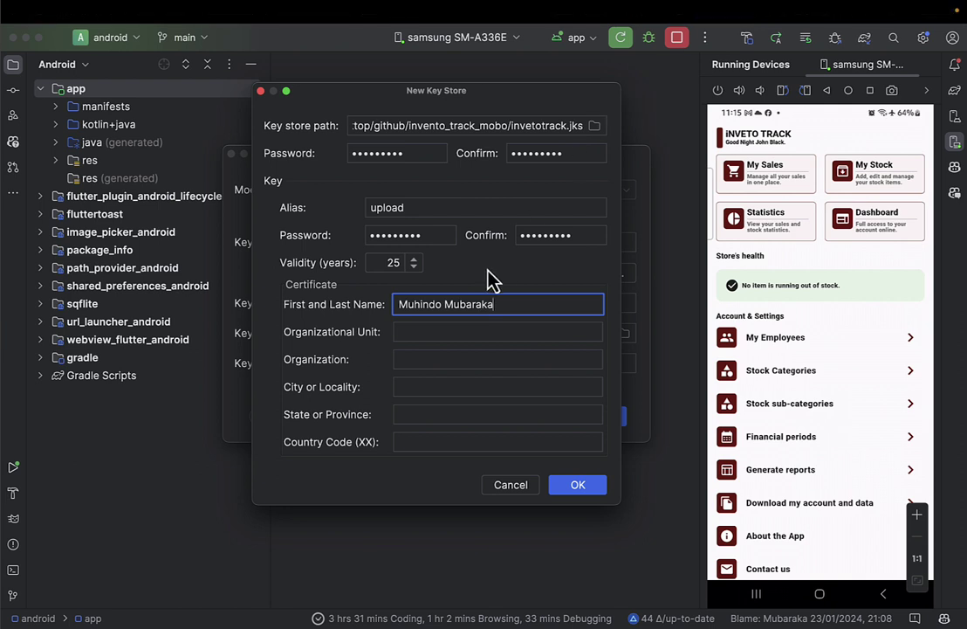
{"action": "left_click", "coordinate": [434, 330]}
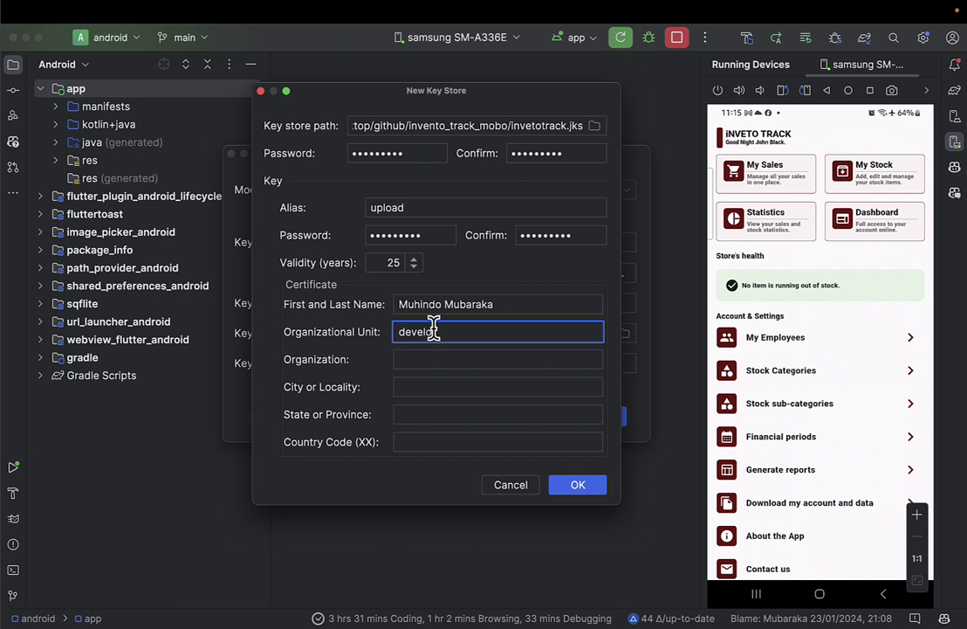
{"action": "key", "text": "Tab"}
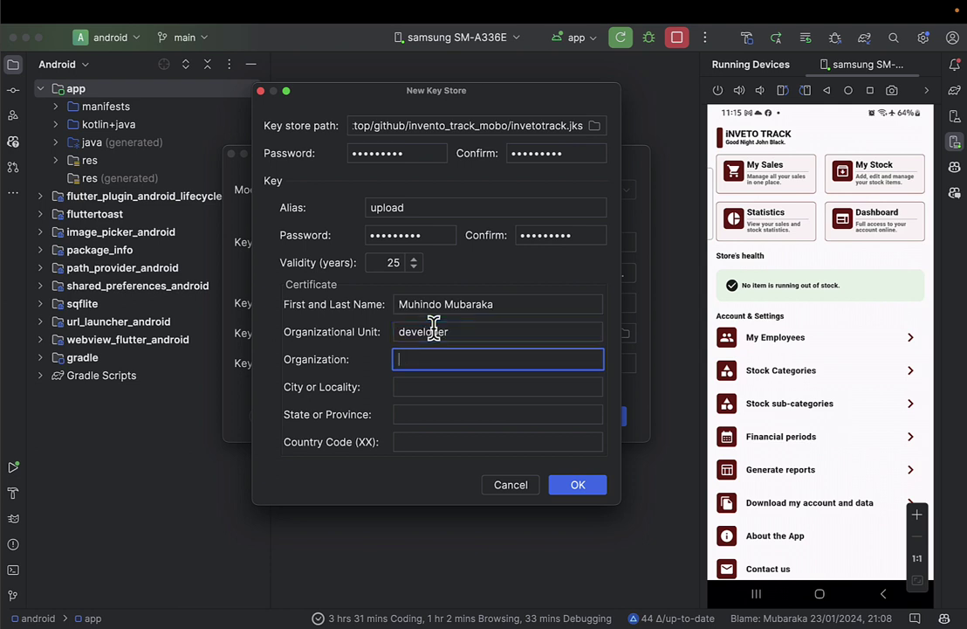
{"action": "type", "text": "8tech Consults"}
Set city Kampala, state Ntinda, country code UG, and create the key store.
{"action": "key", "text": "Tab"}
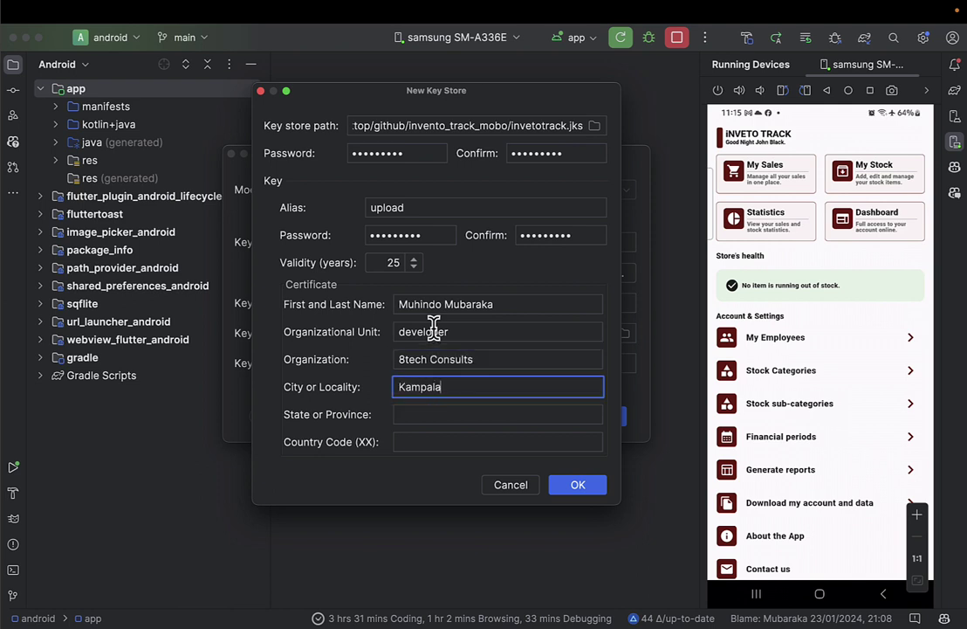
{"action": "key", "text": "Tab"}
{"action": "key", "text": "Caps_Lock"}
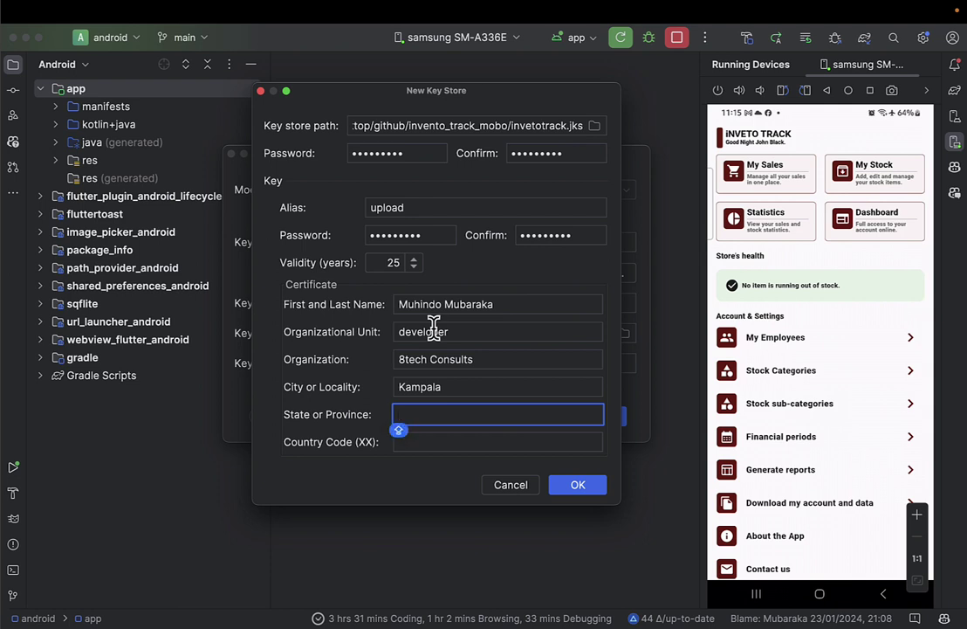
{"action": "type", "text": "Ntinda"}
{"action": "key", "text": "Tab"}
{"action": "type", "text": "UG"}
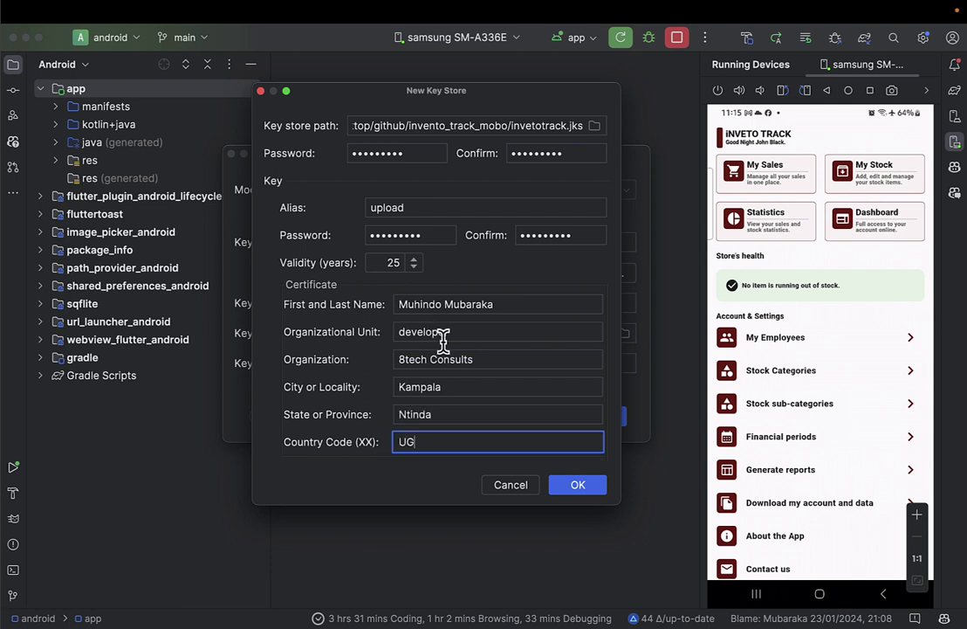
{"action": "key", "text": "Caps_Lock"}
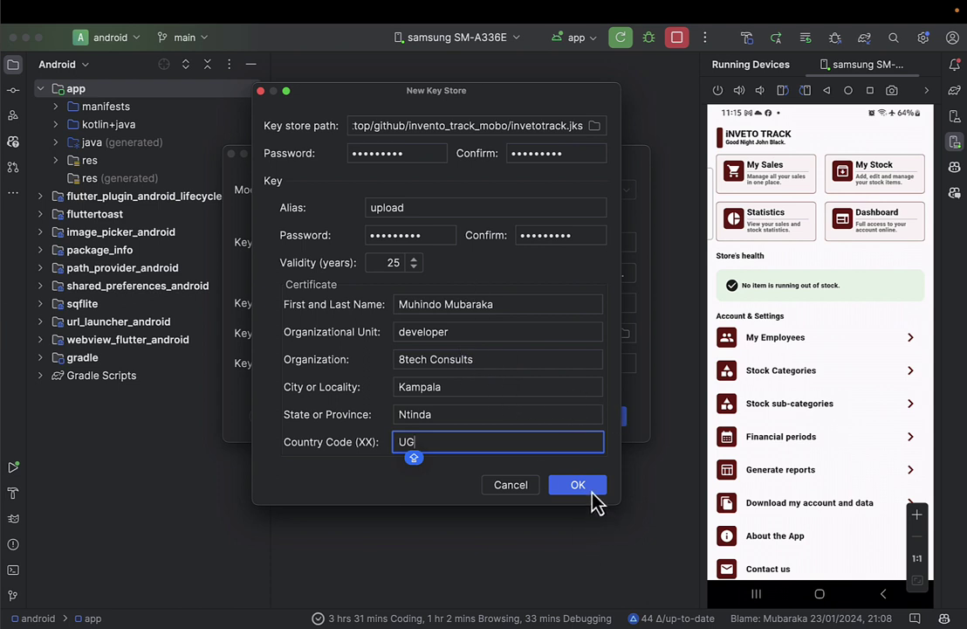
{"action": "left_click", "coordinate": [594, 500]}
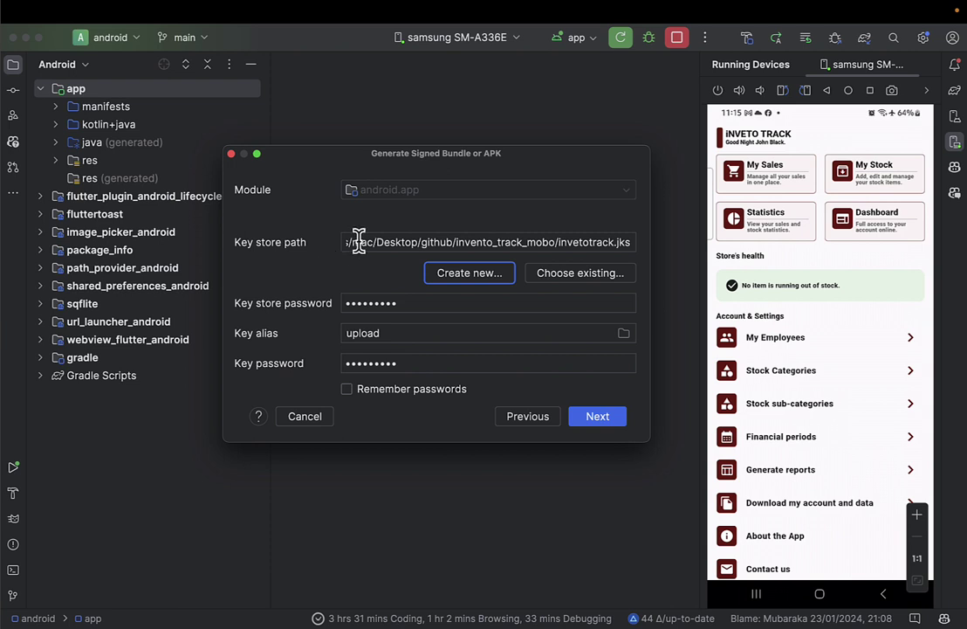
Confirm the invetotrack.jks key store, remember passwords, and select the release build variant.
{"action": "left_click", "coordinate": [550, 245]}
{"action": "triple_click", "coordinate": [474, 247]}
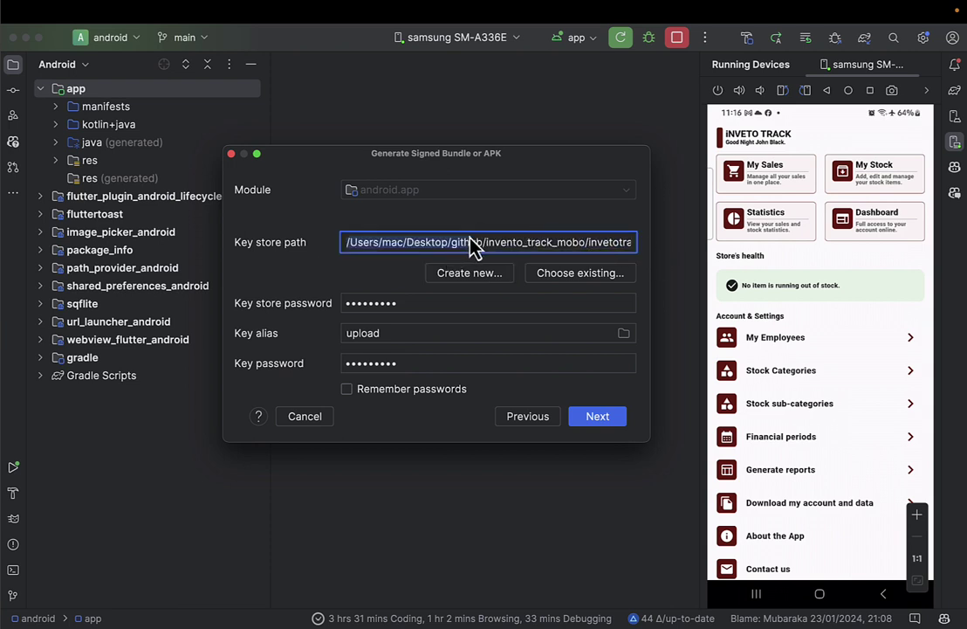
{"action": "left_click", "coordinate": [599, 248]}
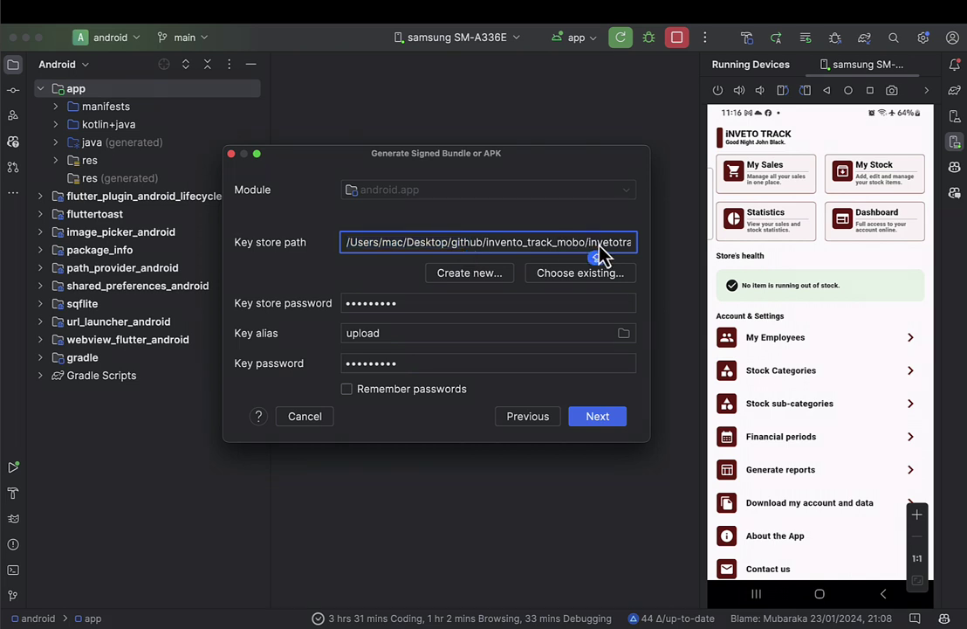
{"action": "left_click_drag", "start_coordinate": [609, 254], "coordinate": [655, 259]}
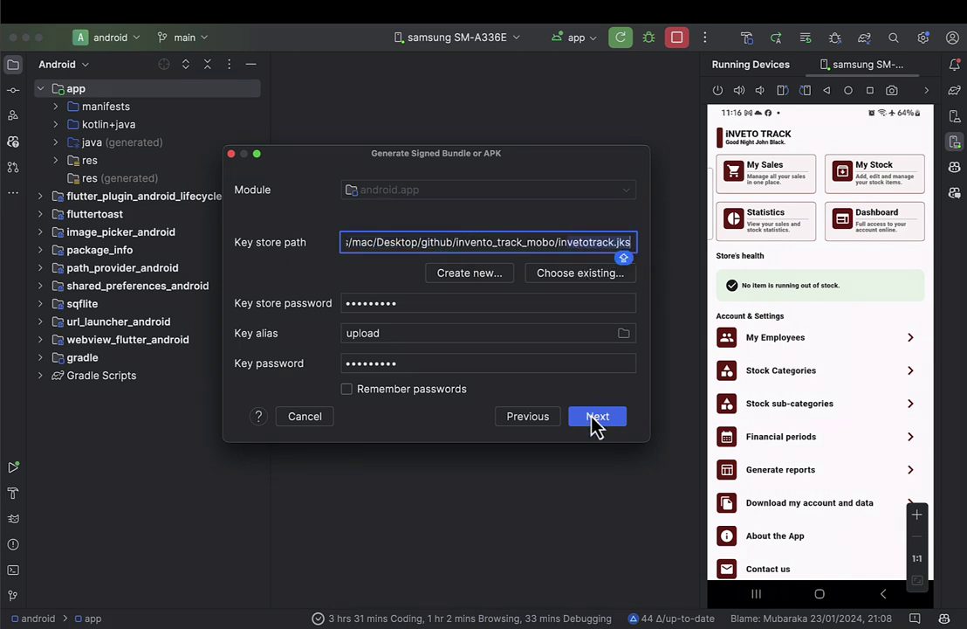
{"action": "left_click", "coordinate": [397, 307]}
{"action": "left_click", "coordinate": [386, 365]}
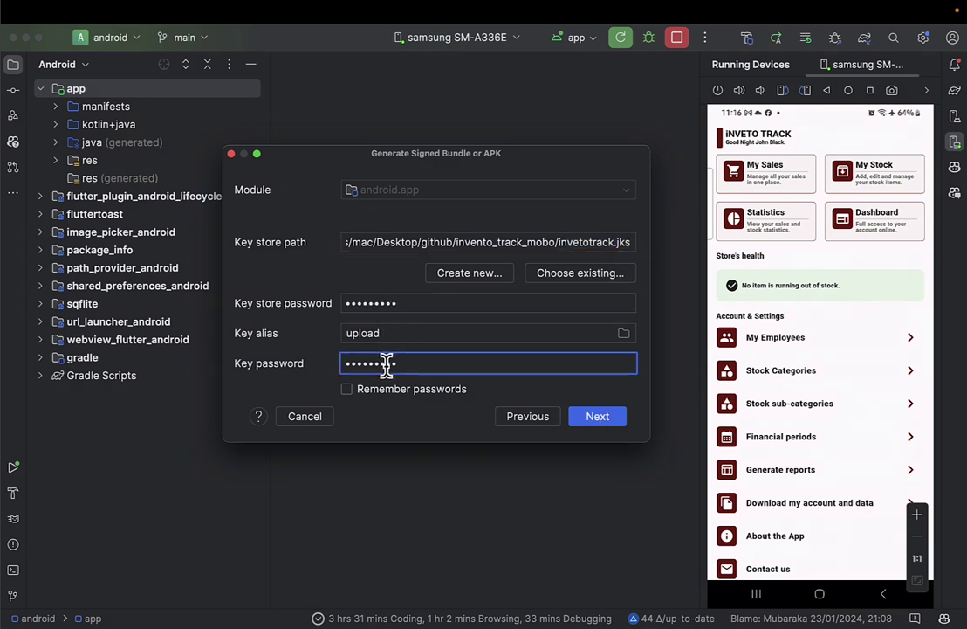
{"action": "left_click", "coordinate": [345, 391]}
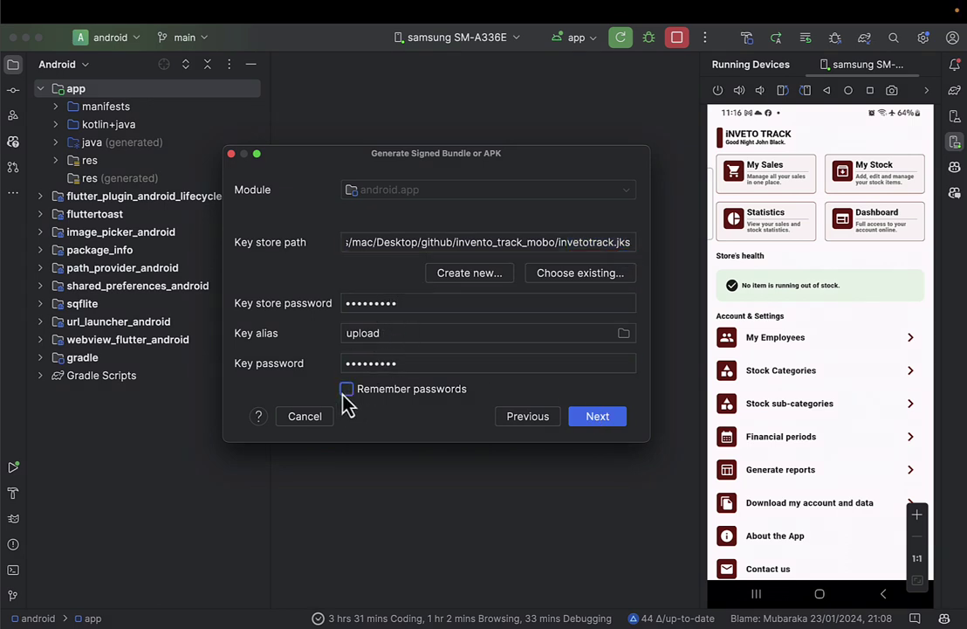
{"action": "left_click", "coordinate": [599, 421]}
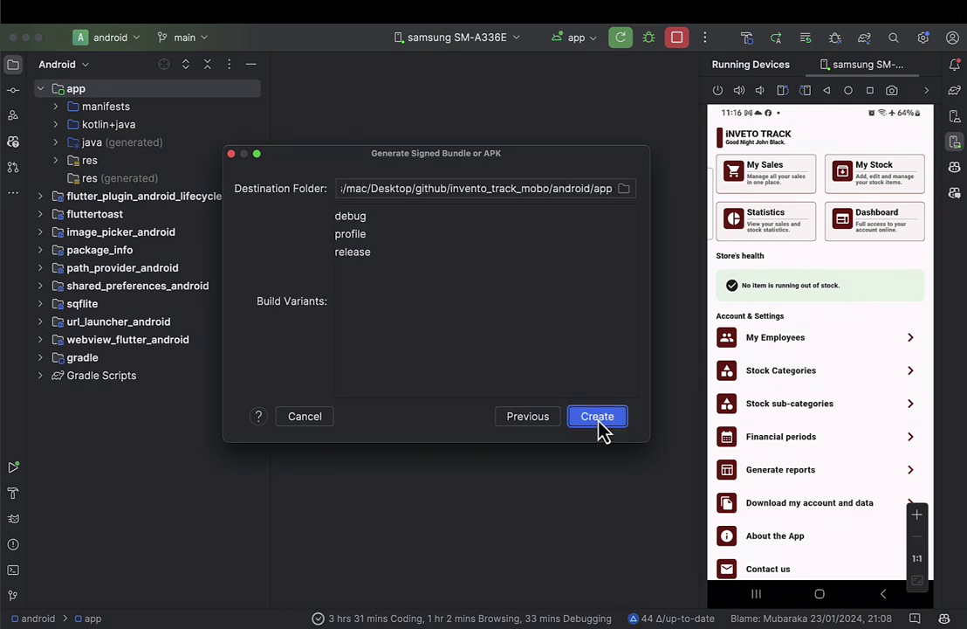
{"action": "left_click", "coordinate": [367, 257]}
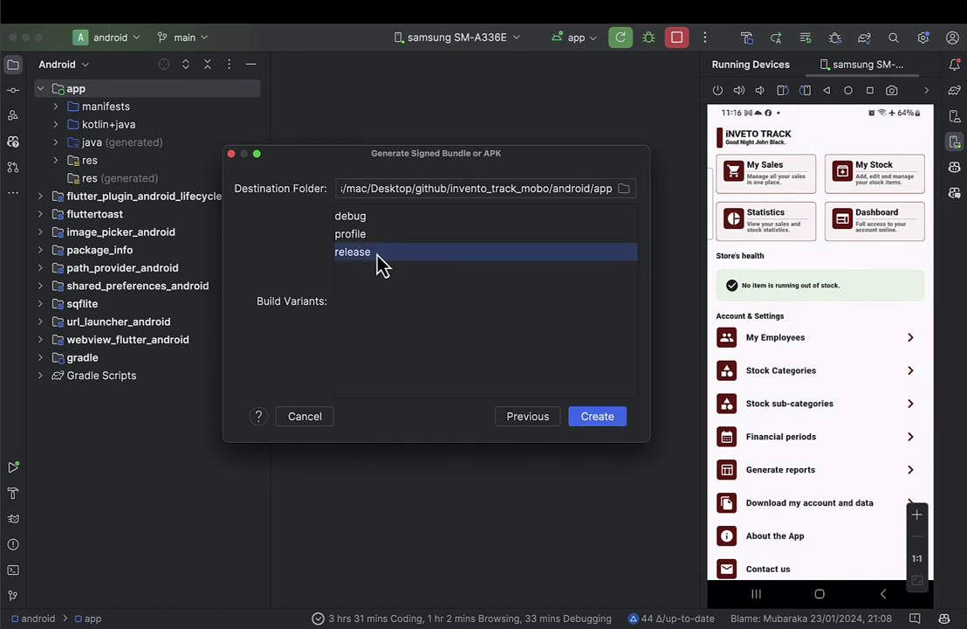
Build the signed release bundle, always add files and IDE settings to Git, and narrow the project tree.
{"action": "left_click", "coordinate": [593, 422]}
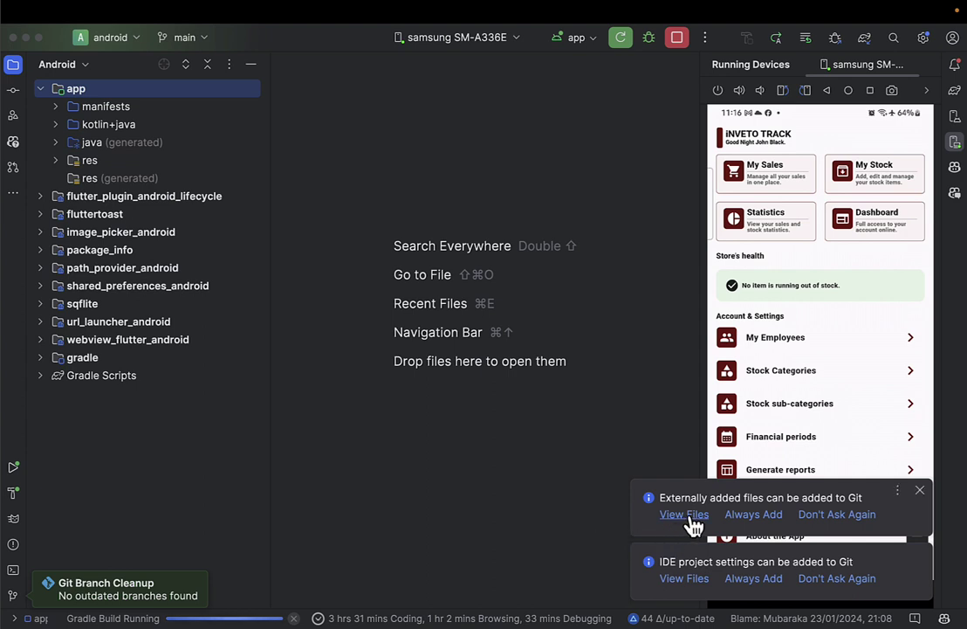
{"action": "left_click", "coordinate": [778, 520]}
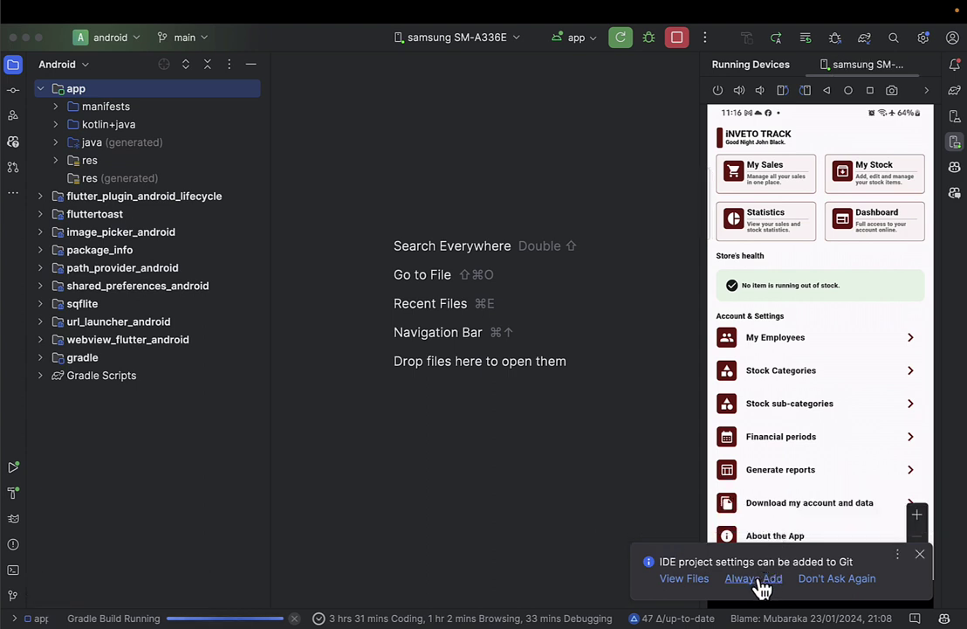
{"action": "left_click", "coordinate": [741, 579]}
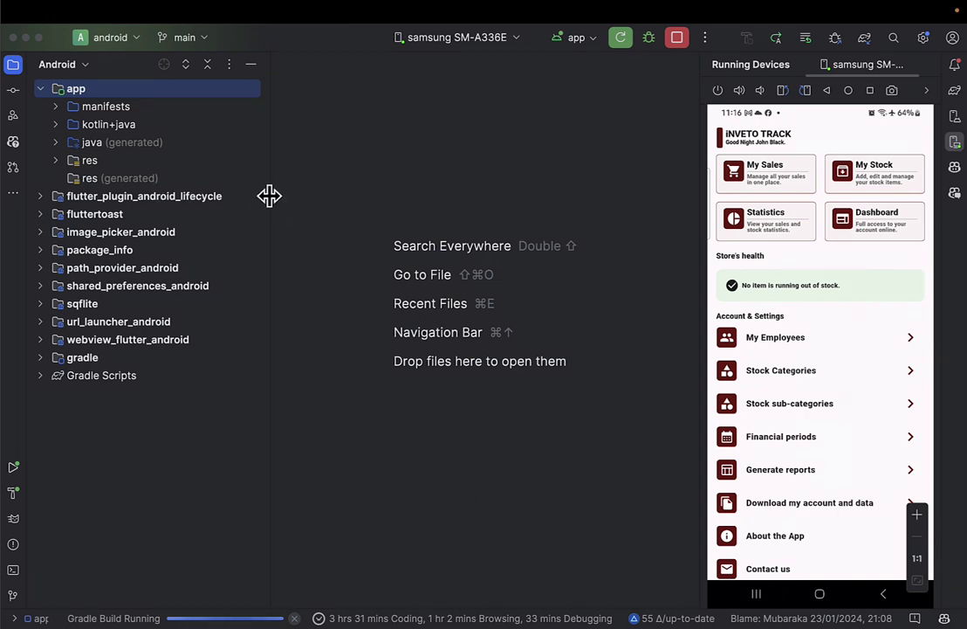
{"action": "left_click_drag", "start_coordinate": [268, 194], "coordinate": [231, 196]}
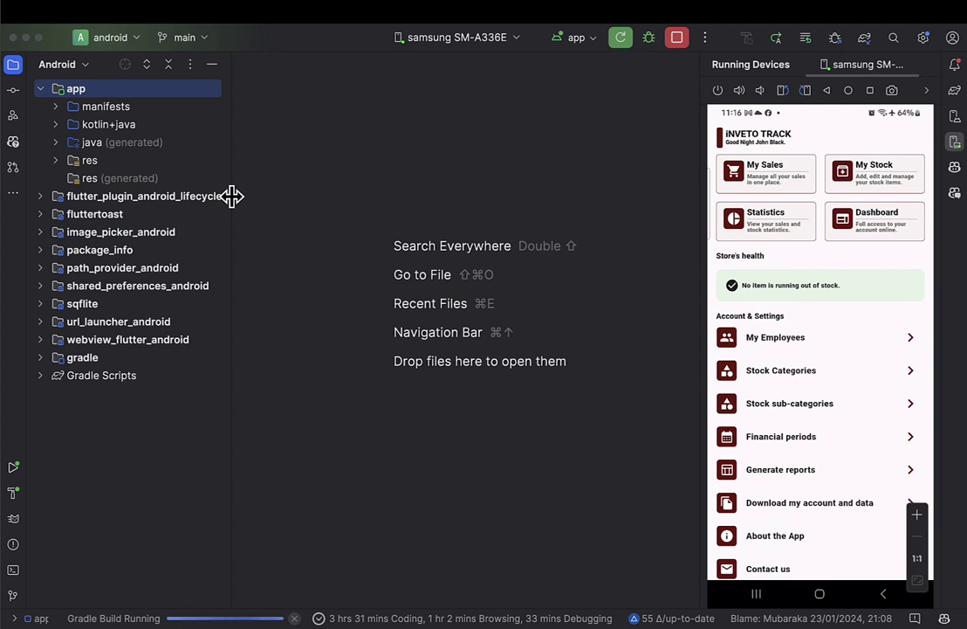
{"action": "mouse_move", "coordinate": [287, 13]}
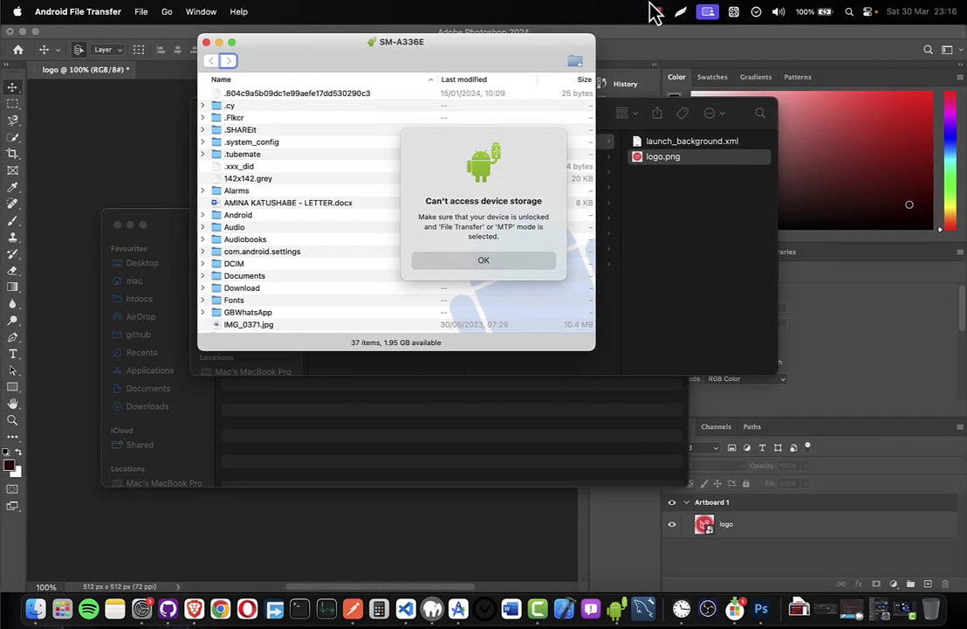
Reveal app-release.aab in Finder from the build notification, then move to the browser space.
{"action": "left_click", "coordinate": [655, 12]}
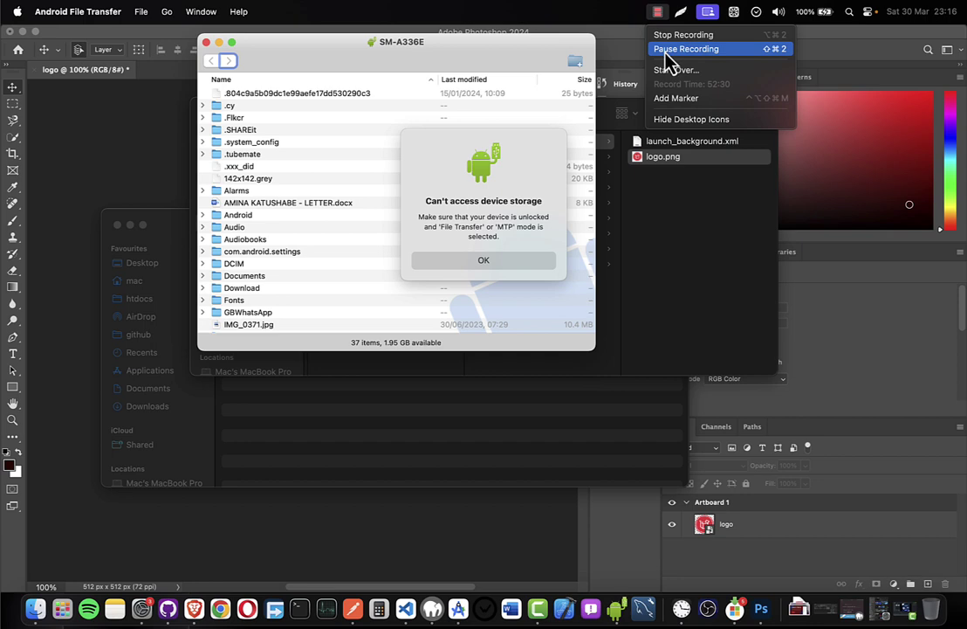
{"action": "key", "text": "Escape"}
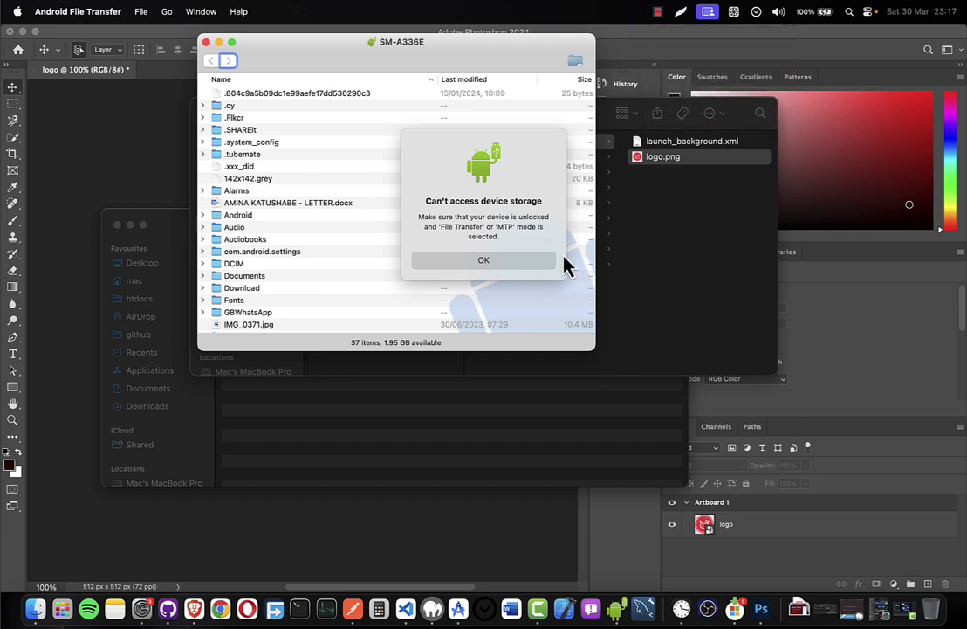
{"action": "key", "text": "ctrl+Right"}
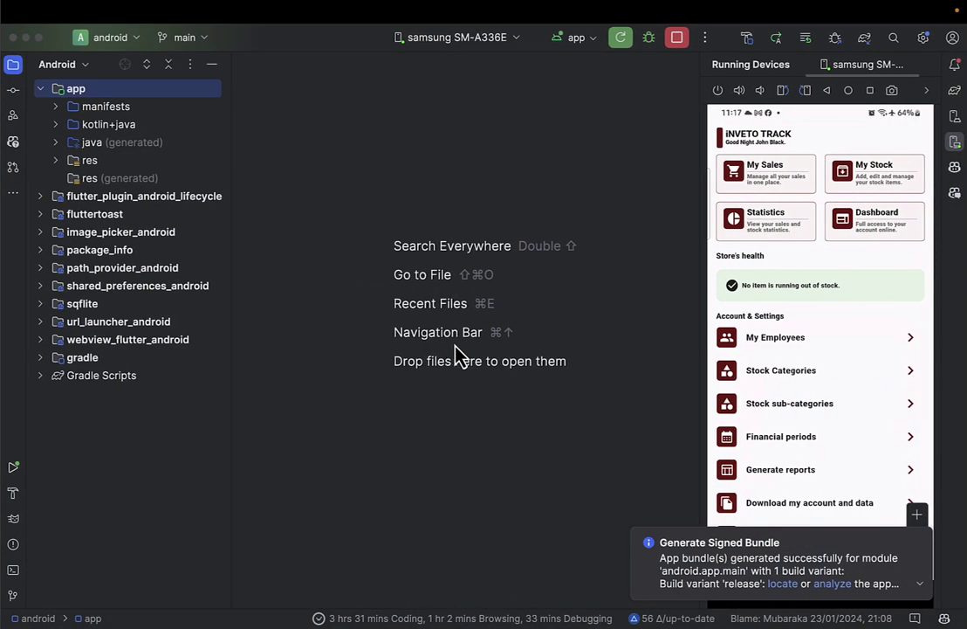
{"action": "left_click", "coordinate": [784, 585]}
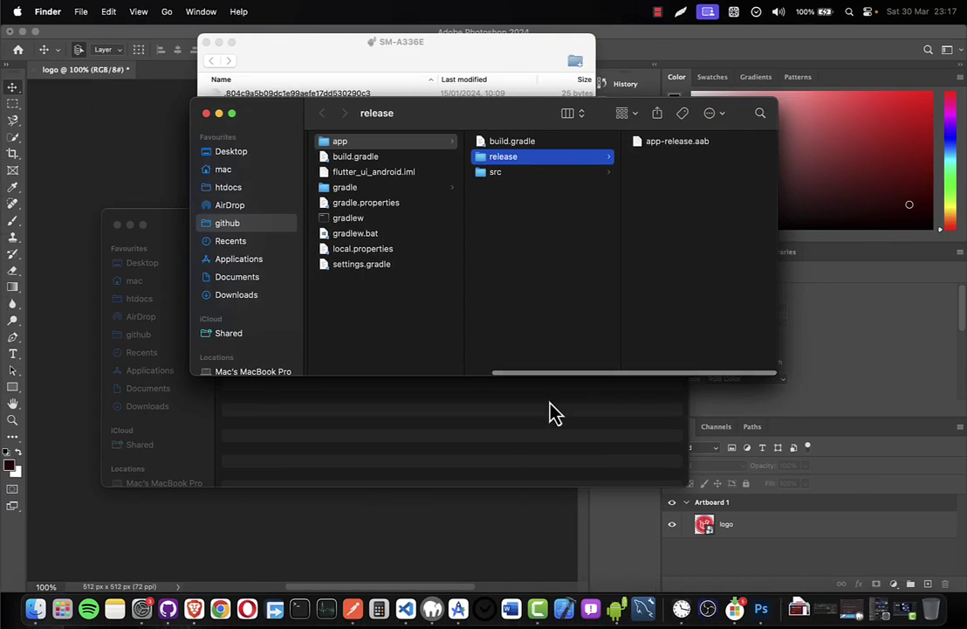
{"action": "left_click", "coordinate": [661, 147]}
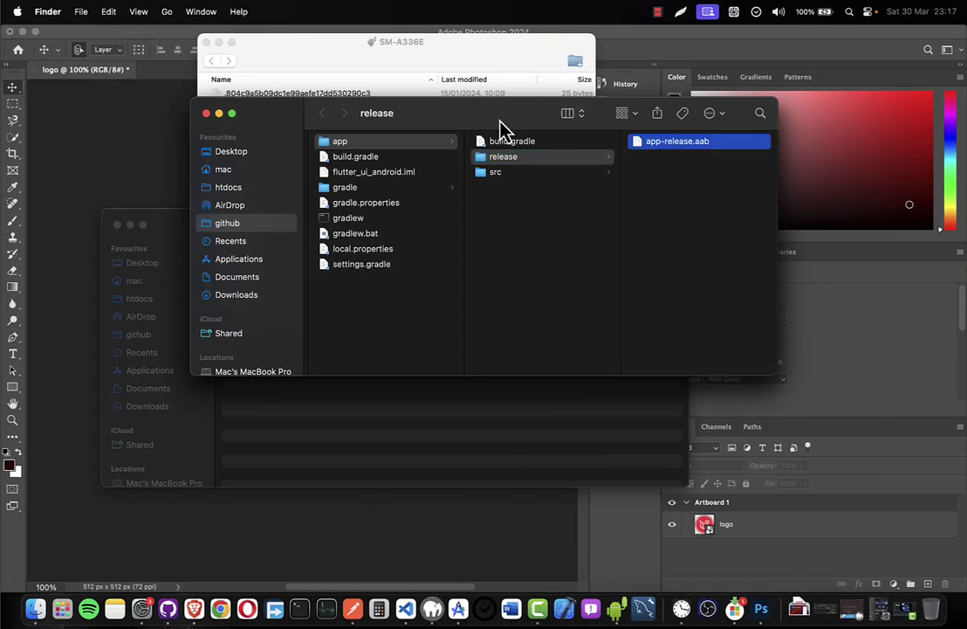
{"action": "left_click_drag", "start_coordinate": [501, 125], "coordinate": [312, 179]}
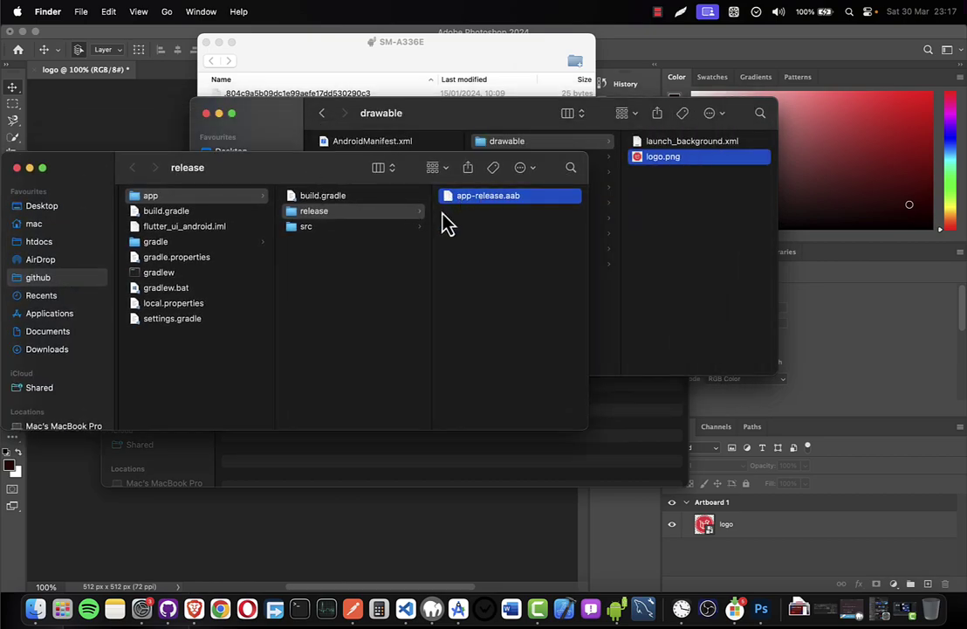
{"action": "key", "text": "ctrl+Right"}
{"action": "key", "text": "ctrl+Left"}
{"action": "key", "text": "ctrl+Left"}
{"action": "key", "text": "ctrl+Left"}
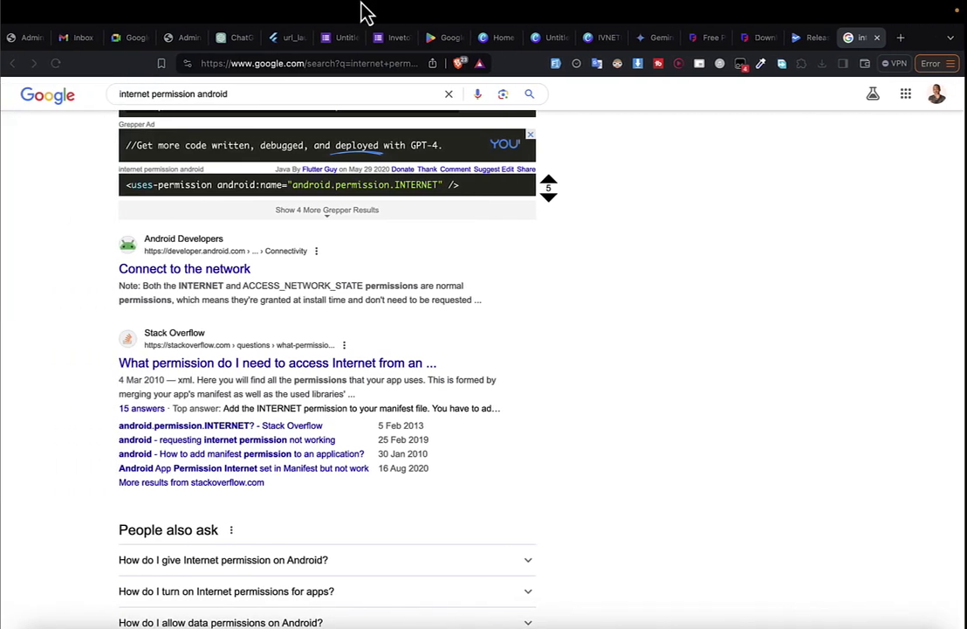
Go to the Play Console releases overview and expand its extra information.
{"action": "left_click", "coordinate": [812, 37]}
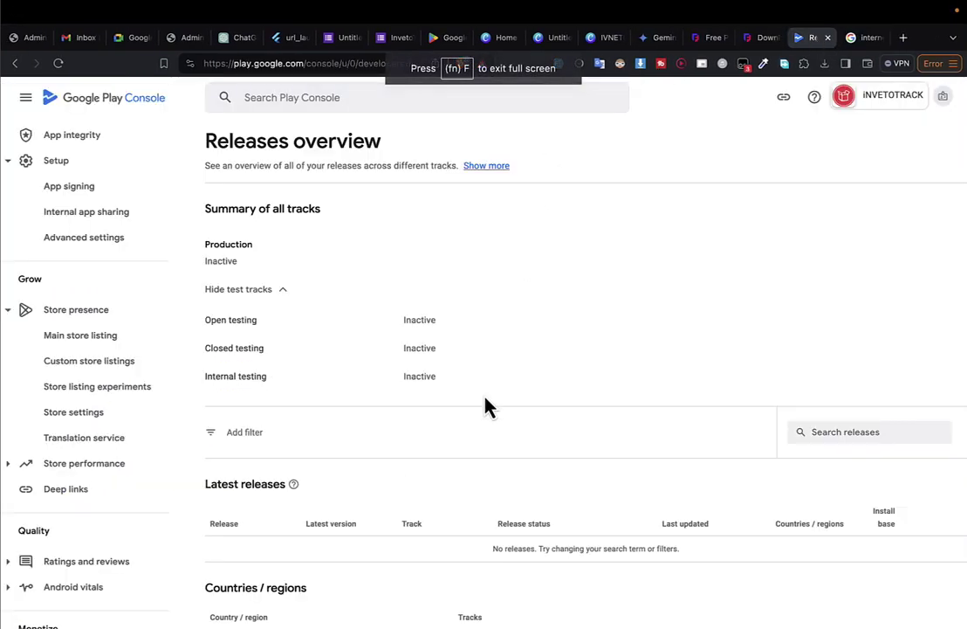
{"action": "scroll", "coordinate": [484, 406], "scroll_direction": "down", "scroll_amount": 5}
{"action": "scroll", "coordinate": [485, 406], "scroll_direction": "up", "scroll_amount": 4}
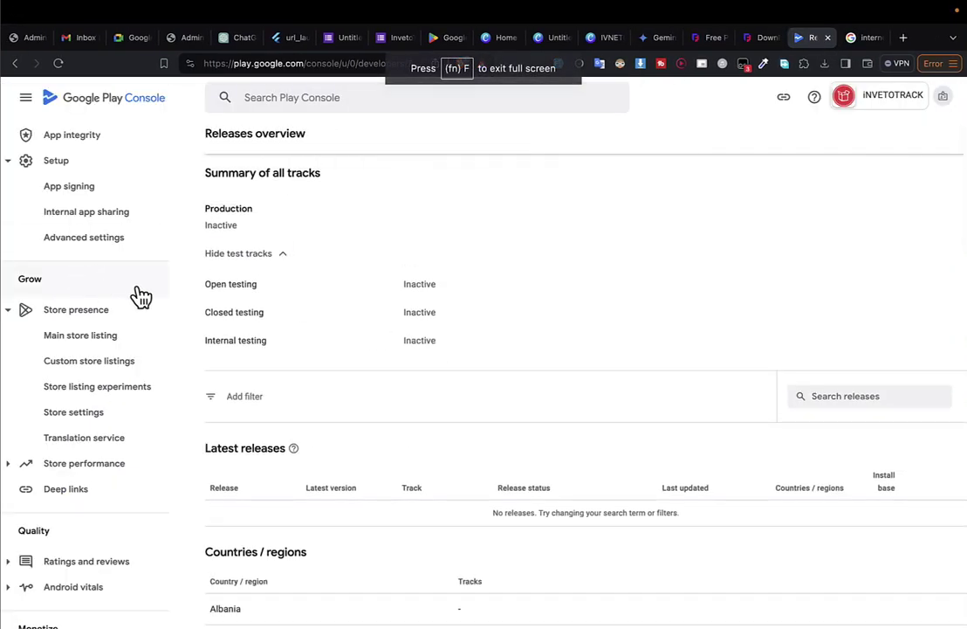
{"action": "scroll", "coordinate": [149, 349], "scroll_direction": "down", "scroll_amount": 3}
{"action": "scroll", "coordinate": [305, 393], "scroll_direction": "down", "scroll_amount": 8}
{"action": "scroll", "coordinate": [308, 400], "scroll_direction": "down", "scroll_amount": 4}
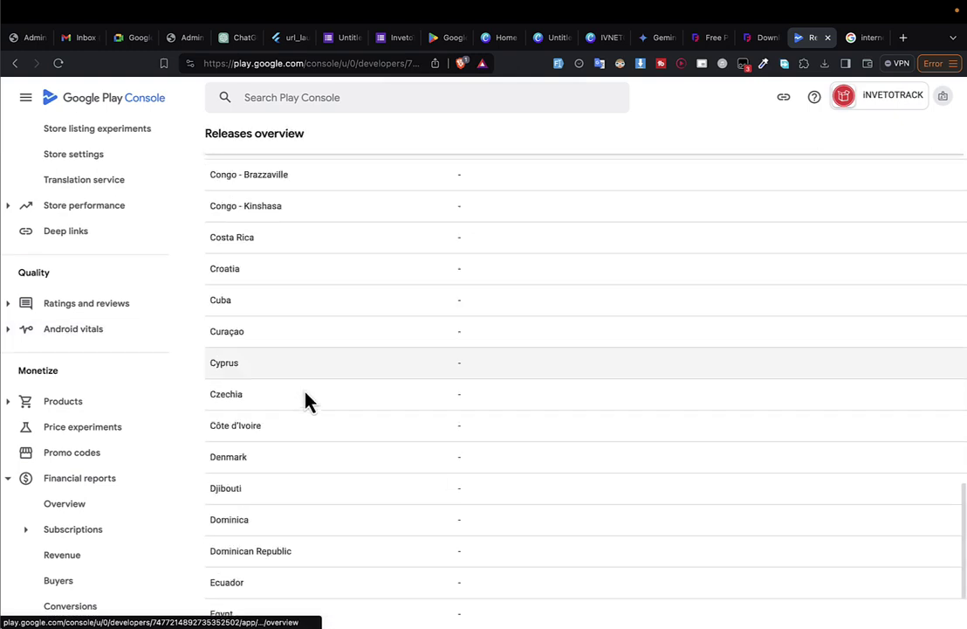
{"action": "scroll", "coordinate": [307, 400], "scroll_direction": "up", "scroll_amount": 15}
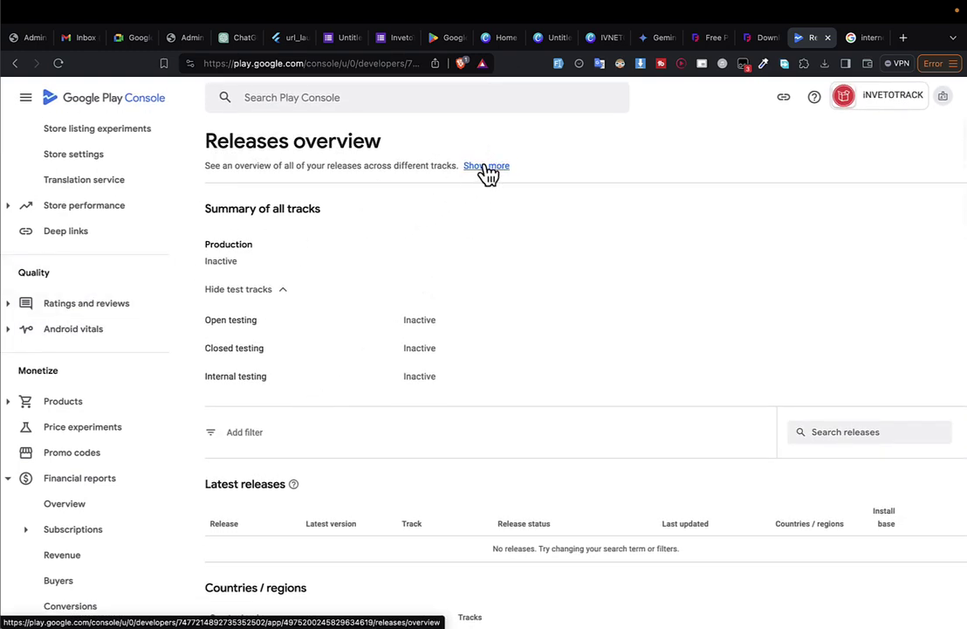
{"action": "left_click", "coordinate": [486, 166]}
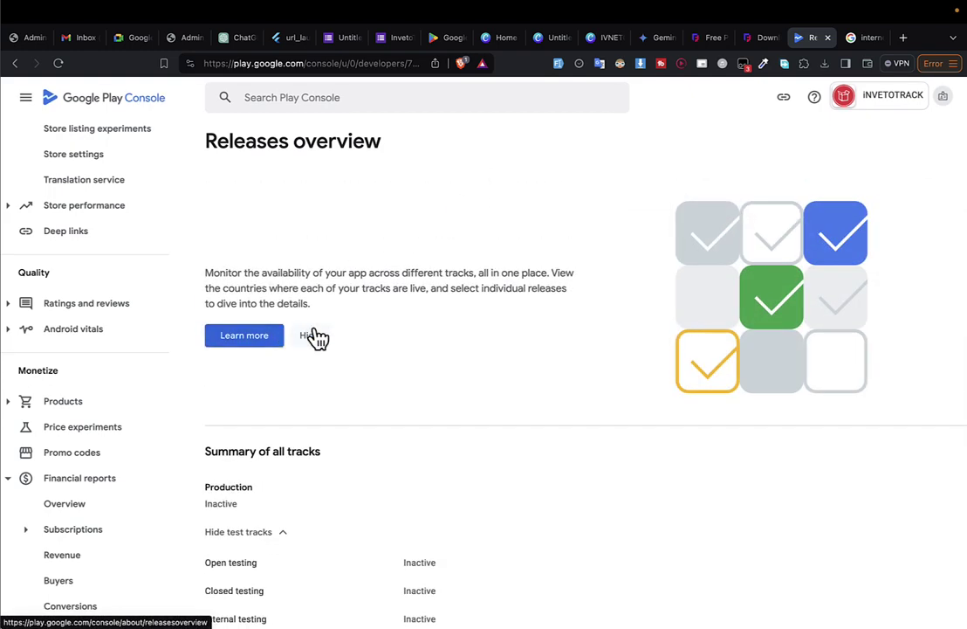
{"action": "scroll", "coordinate": [86, 522], "scroll_direction": "up", "scroll_amount": 3}
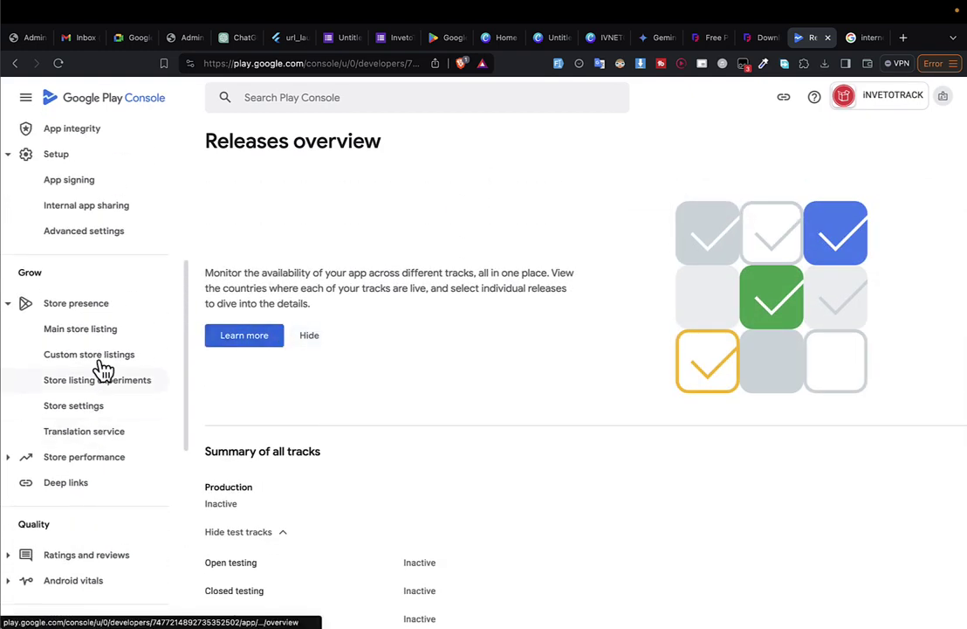
{"action": "scroll", "coordinate": [80, 244], "scroll_direction": "up", "scroll_amount": 5}
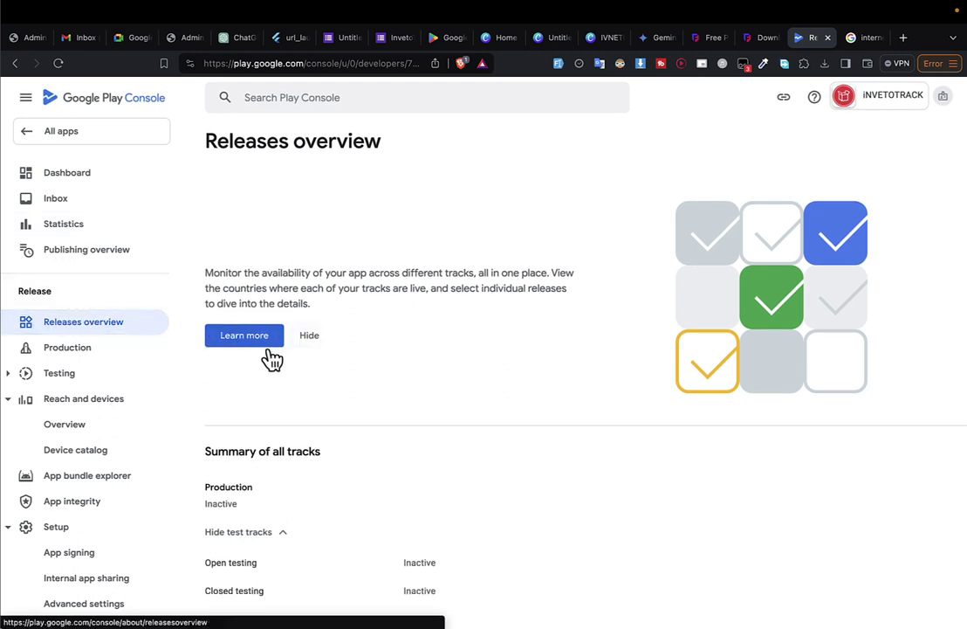
Create a new release on the Production track for iNVETOTRACK.
{"action": "left_click", "coordinate": [108, 351]}
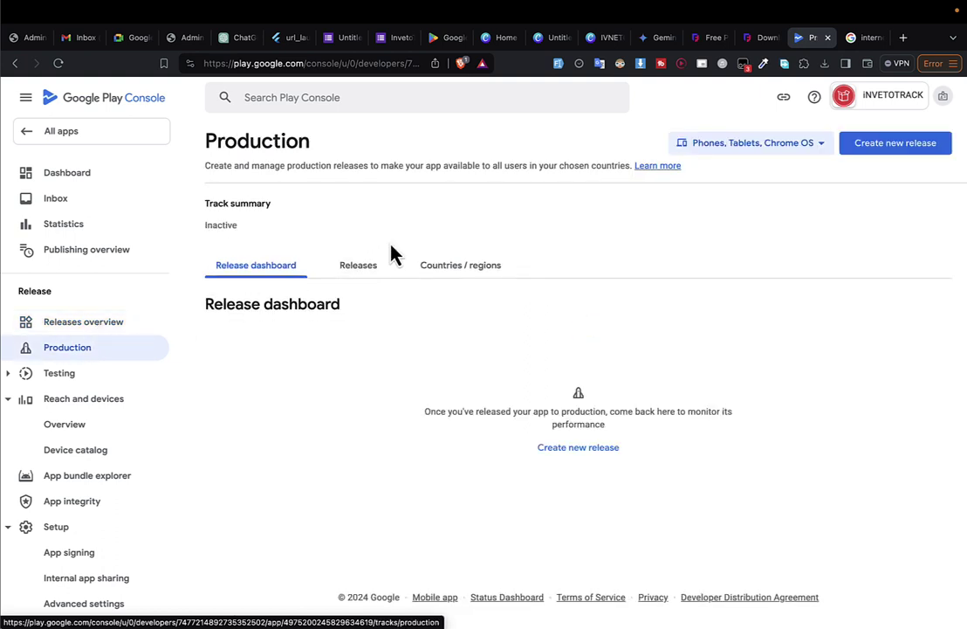
{"action": "left_click", "coordinate": [905, 148]}
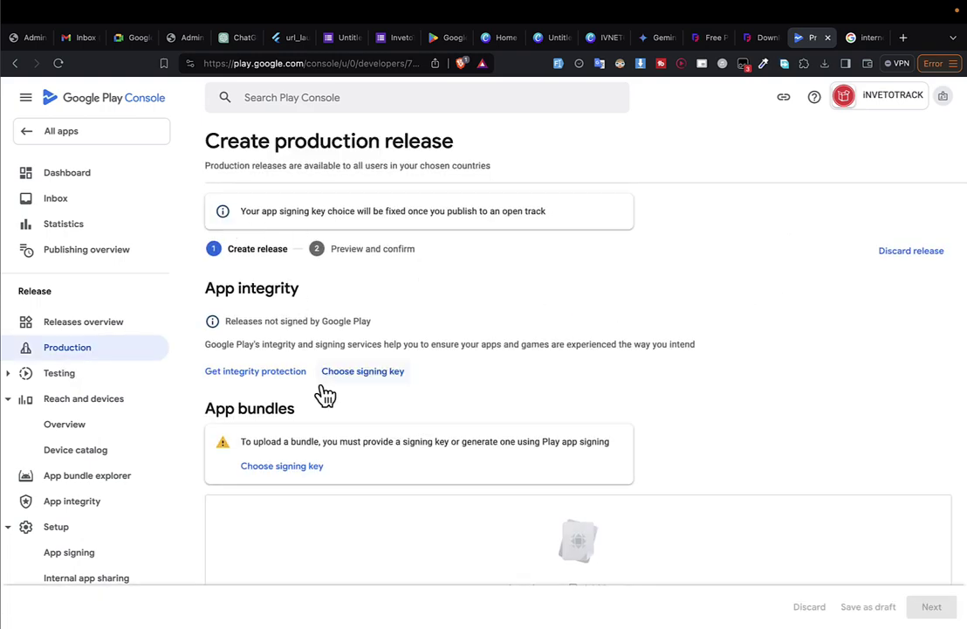
{"action": "scroll", "coordinate": [306, 389], "scroll_direction": "down", "scroll_amount": 3}
{"action": "scroll", "coordinate": [299, 358], "scroll_direction": "up", "scroll_amount": 3}
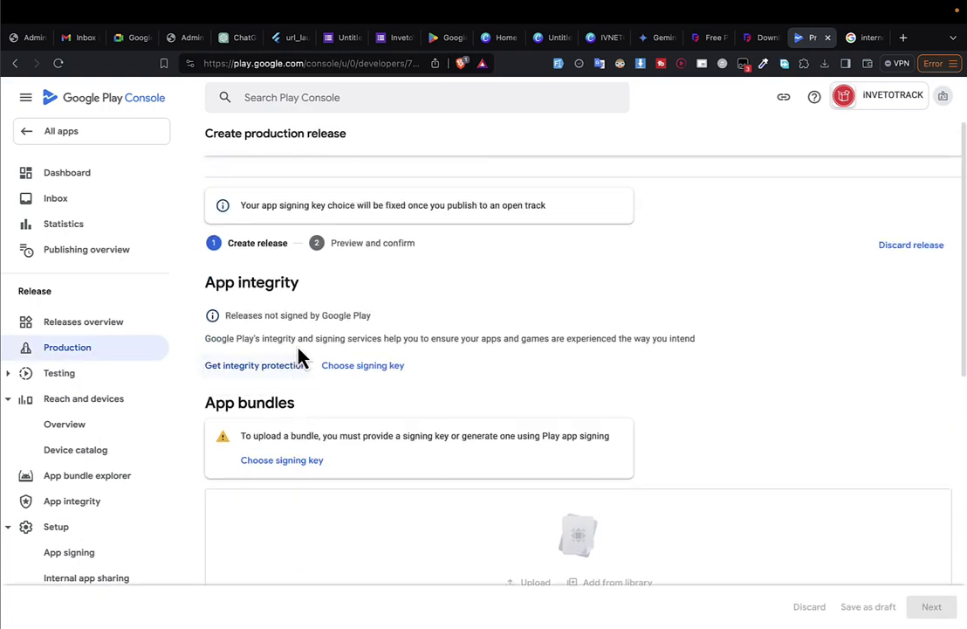
Pick 'Let Google manage and protect your app signing key' as the signing key and save.
{"action": "left_click", "coordinate": [352, 382]}
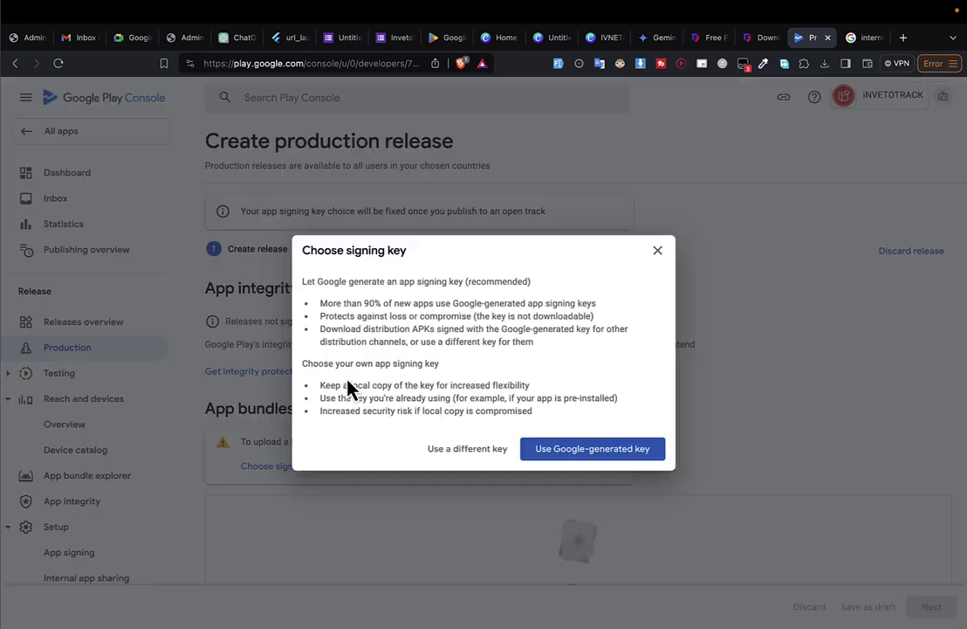
{"action": "left_click", "coordinate": [468, 449]}
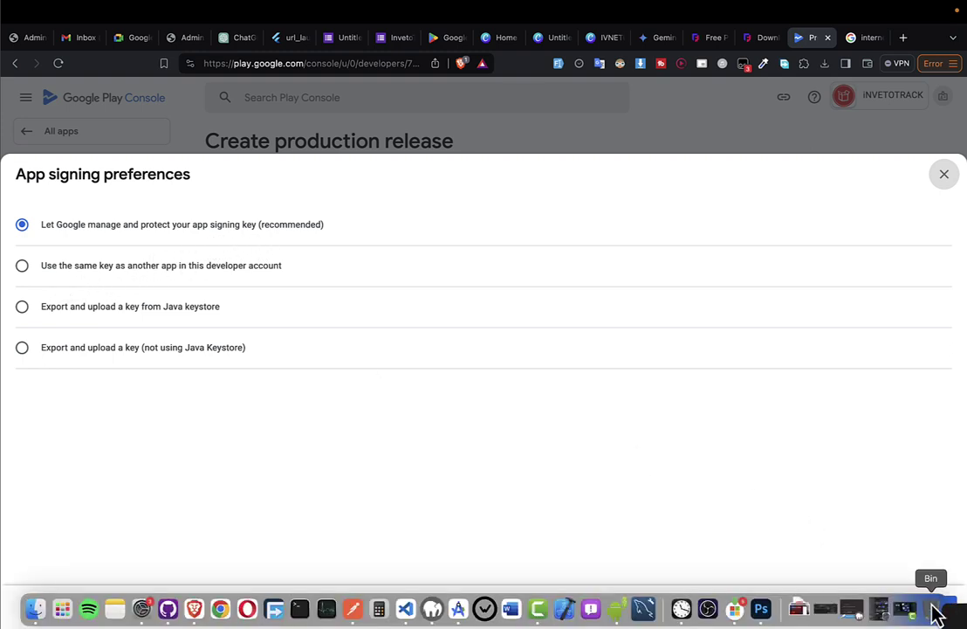
{"action": "left_click", "coordinate": [928, 603]}
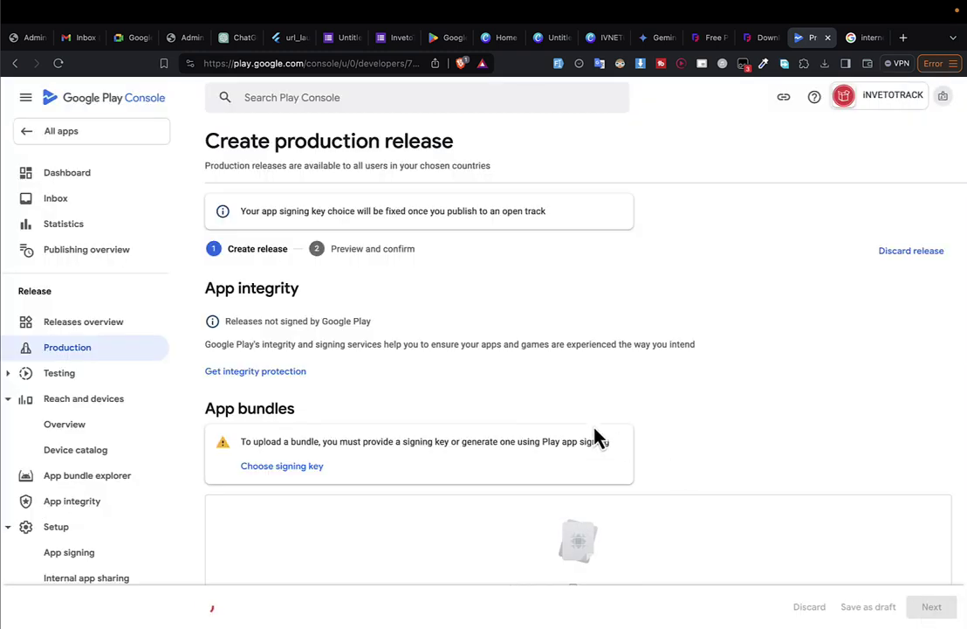
{"action": "scroll", "coordinate": [598, 437], "scroll_direction": "down", "scroll_amount": 5}
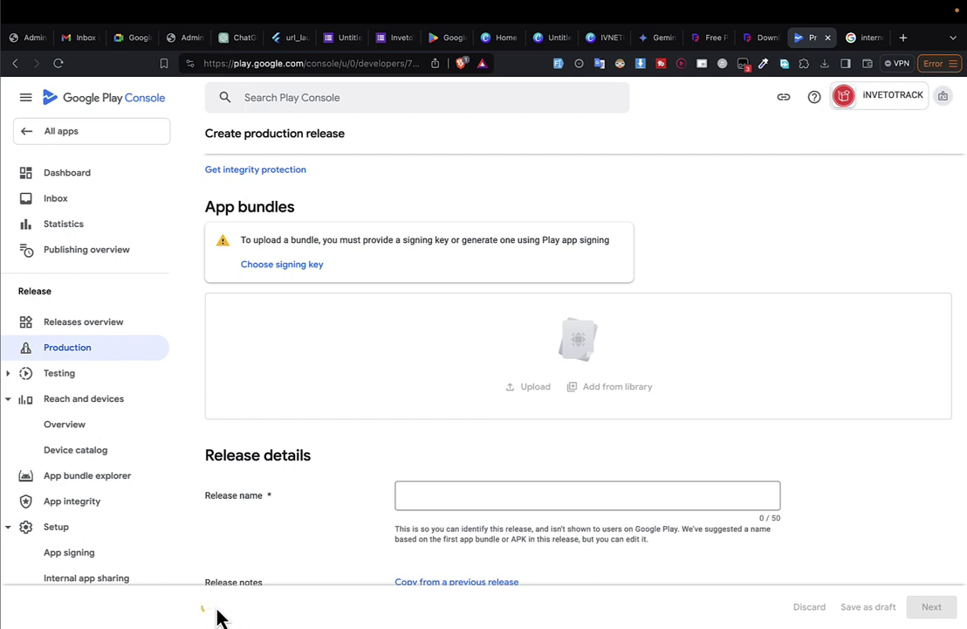
{"action": "scroll", "coordinate": [256, 207], "scroll_direction": "up", "scroll_amount": 3}
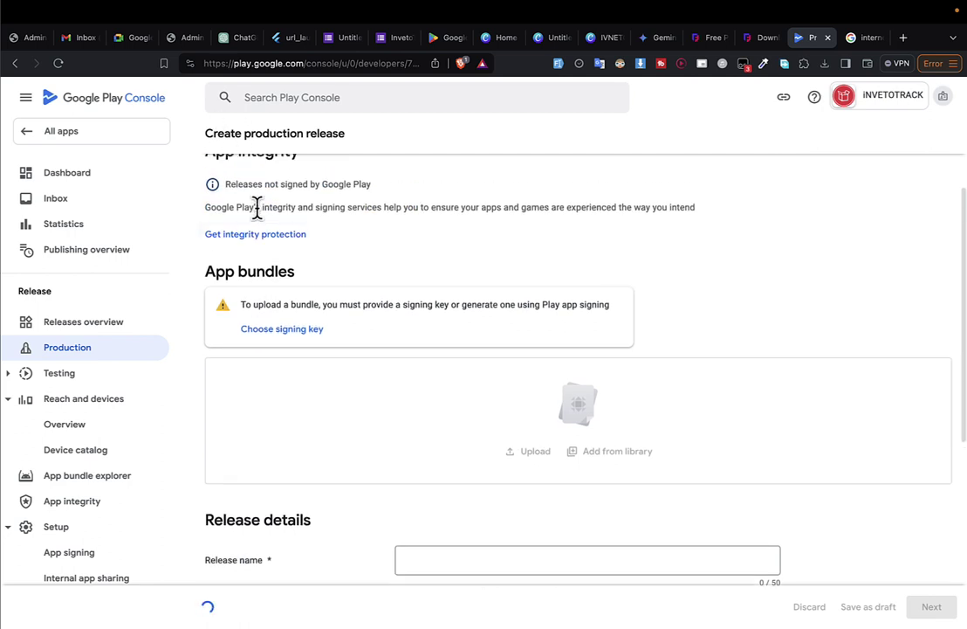
{"action": "scroll", "coordinate": [411, 346], "scroll_direction": "down", "scroll_amount": 3}
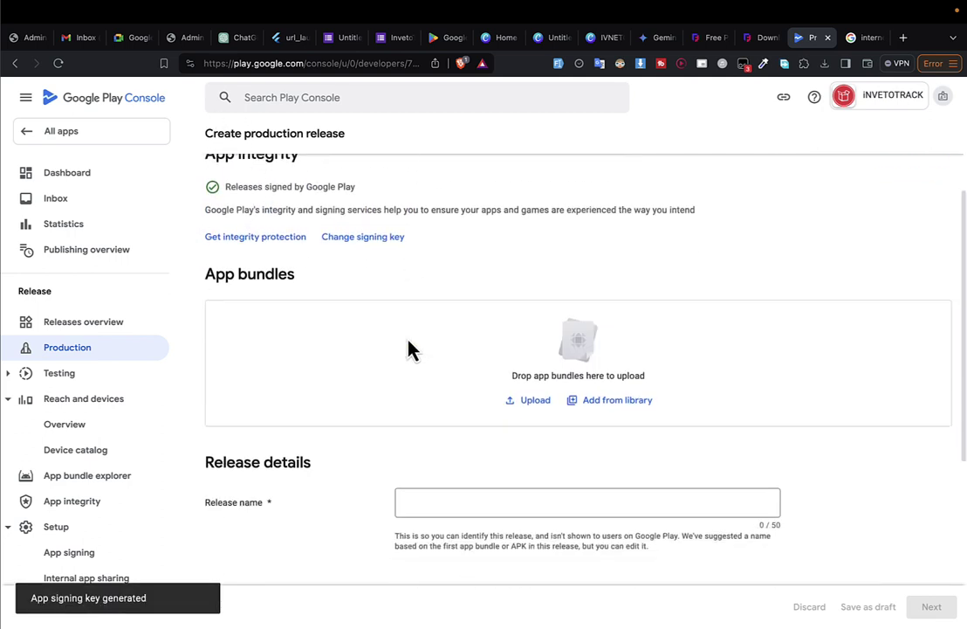
Leave full screen and dismiss the Android File Transfer device storage alert.
{"action": "mouse_move", "coordinate": [9, 10]}
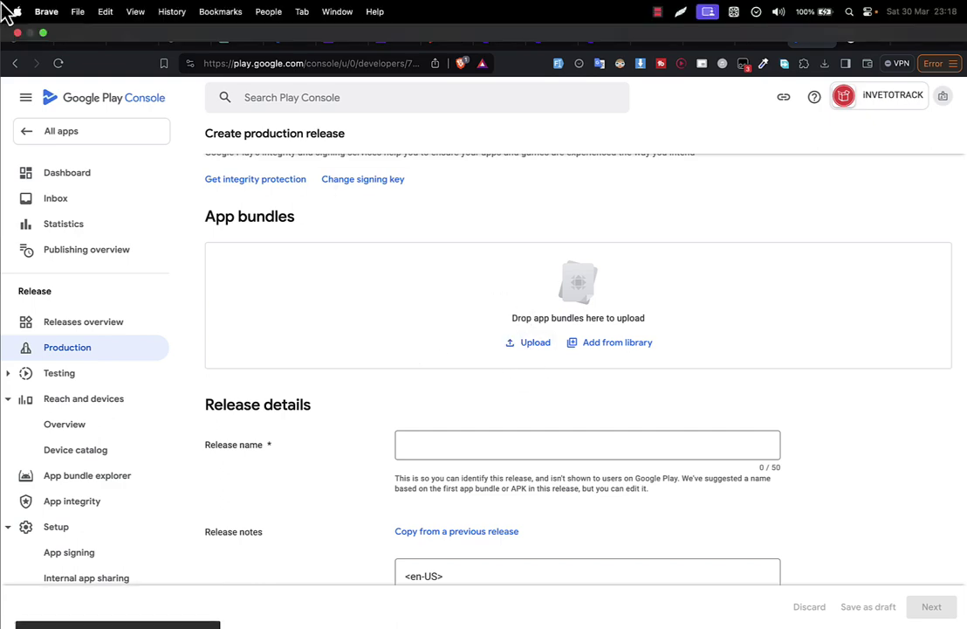
{"action": "left_click", "coordinate": [42, 33]}
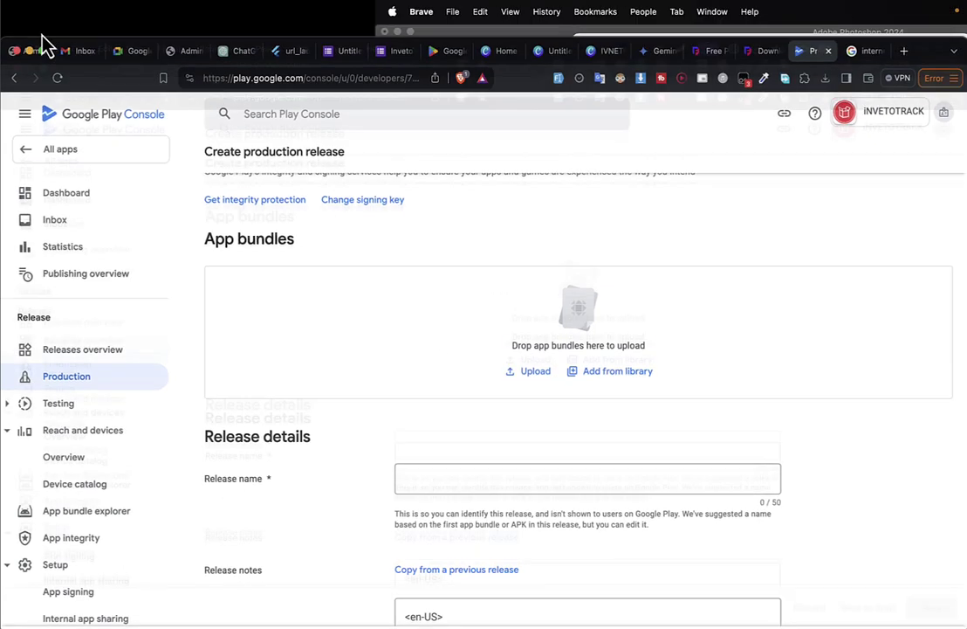
{"action": "left_click", "coordinate": [318, 54]}
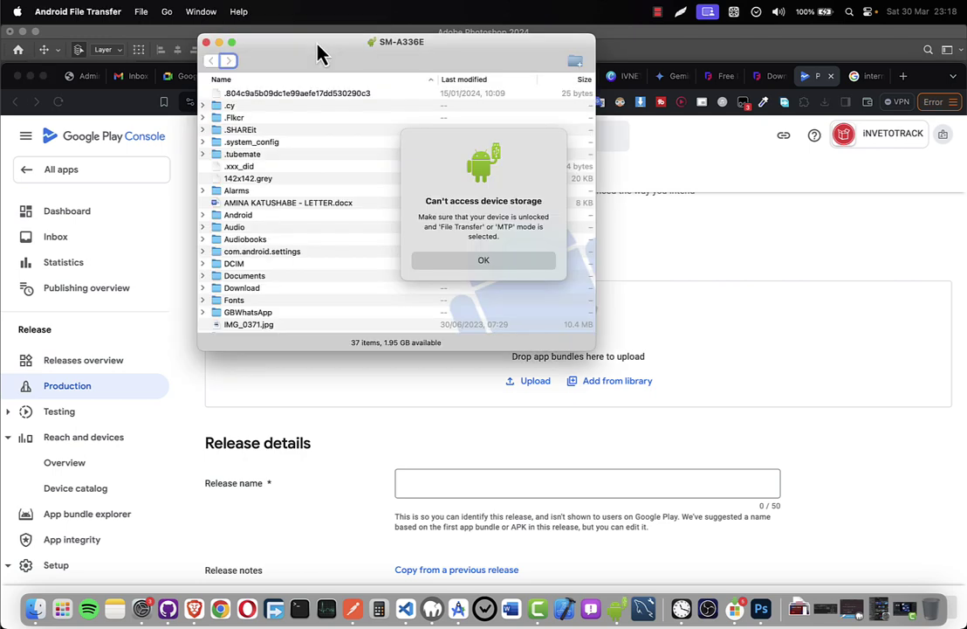
{"action": "left_click", "coordinate": [467, 262]}
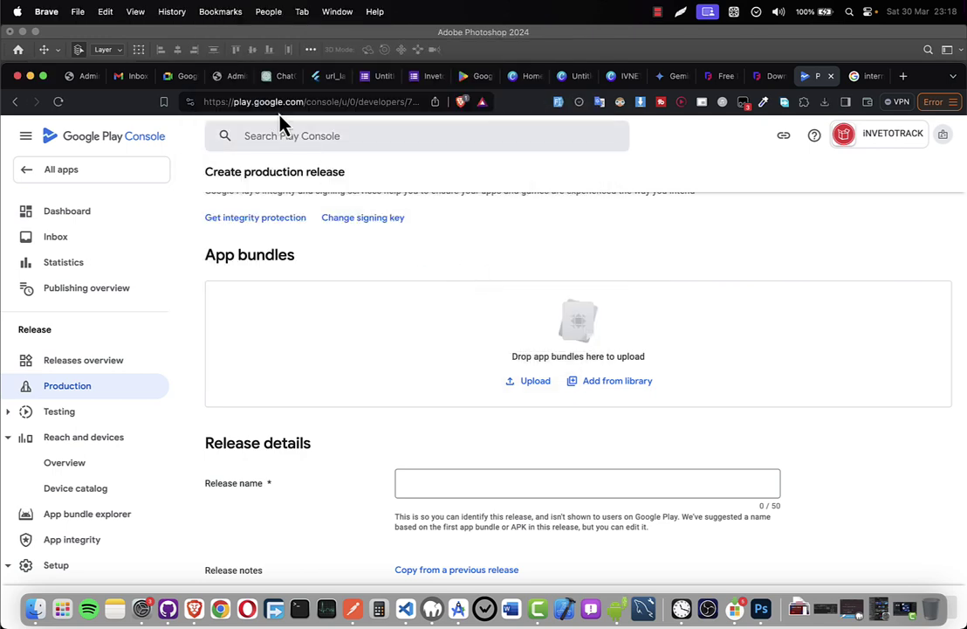
Drag app-release.aab from Finder into the App bundles drop zone and make Brave full screen.
{"action": "left_click", "coordinate": [31, 611]}
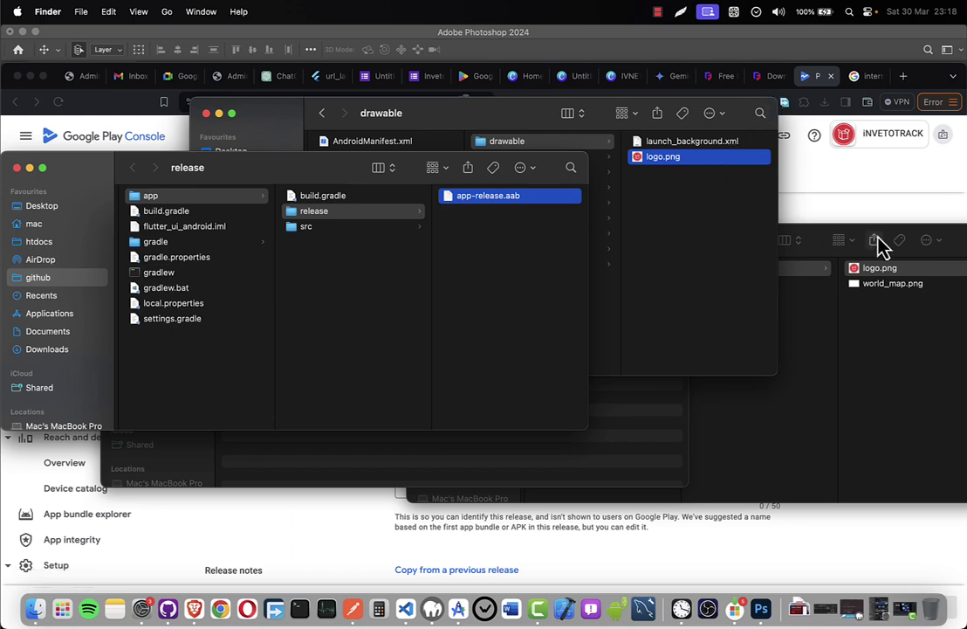
{"action": "left_click_drag", "start_coordinate": [261, 175], "coordinate": [664, 137]}
{"action": "scroll", "coordinate": [356, 515], "scroll_direction": "up", "scroll_amount": 2}
{"action": "scroll", "coordinate": [357, 515], "scroll_direction": "up", "scroll_amount": 2}
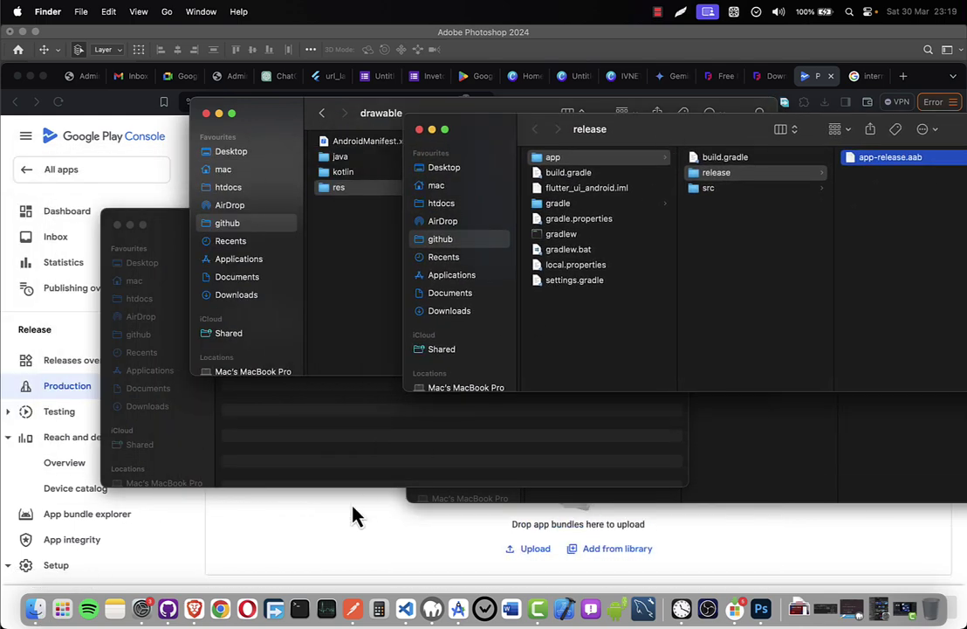
{"action": "scroll", "coordinate": [352, 512], "scroll_direction": "down", "scroll_amount": 1}
{"action": "scroll", "coordinate": [352, 512], "scroll_direction": "up", "scroll_amount": 1}
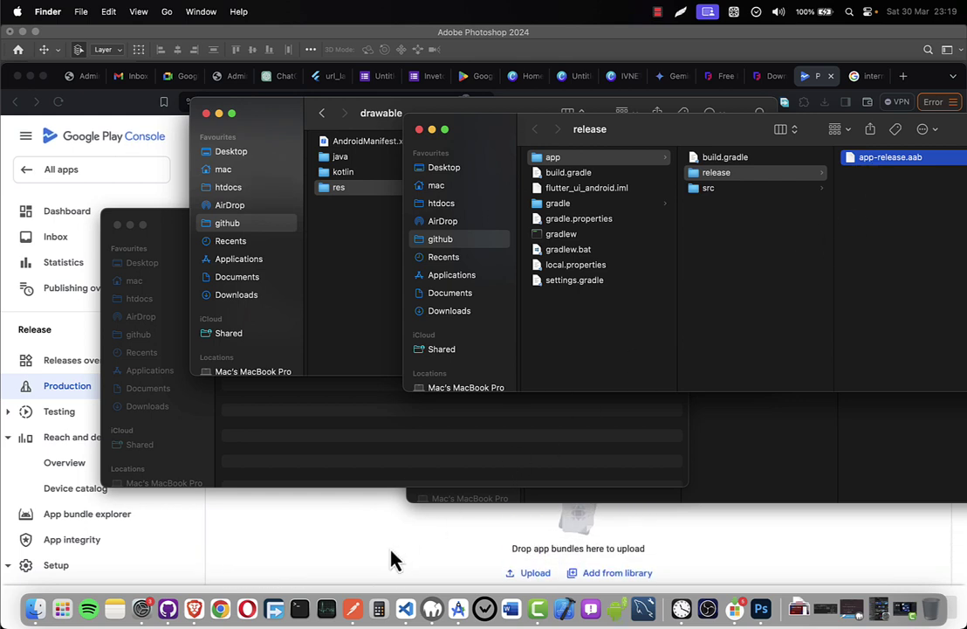
{"action": "left_click_drag", "start_coordinate": [872, 162], "coordinate": [363, 550]}
{"action": "scroll", "coordinate": [365, 555], "scroll_direction": "down", "scroll_amount": 3}
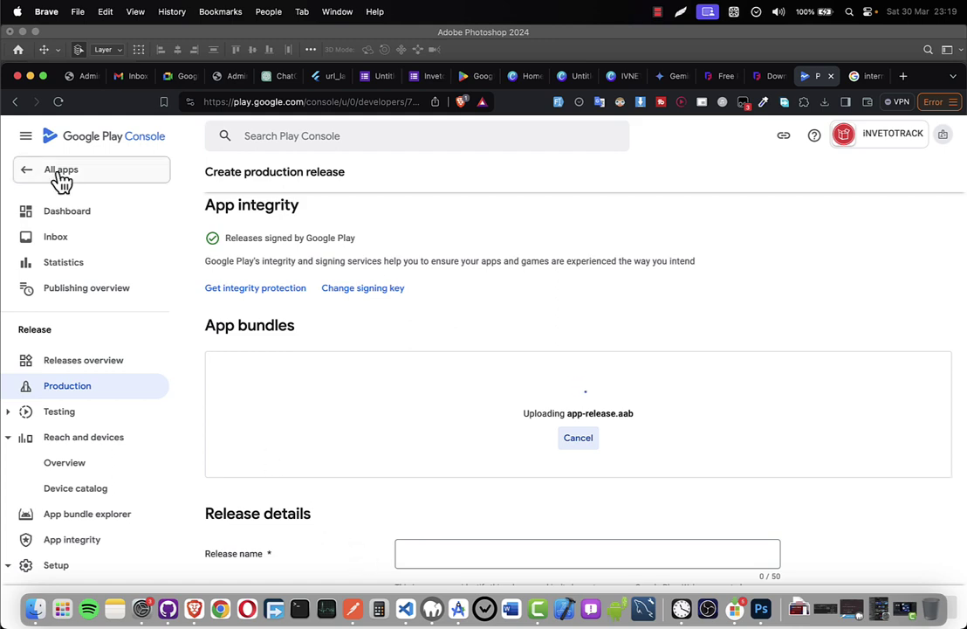
{"action": "left_click", "coordinate": [43, 76]}
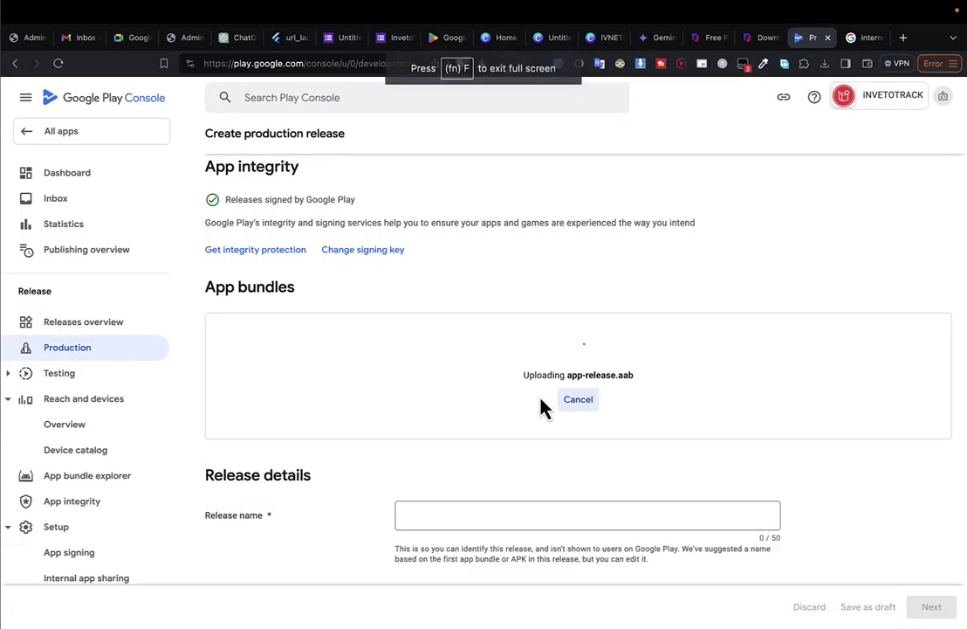
Zoom the page to 110% while app-release.aab finishes uploading as version 1 (1.0.0).
{"action": "key", "text": "super+equal"}
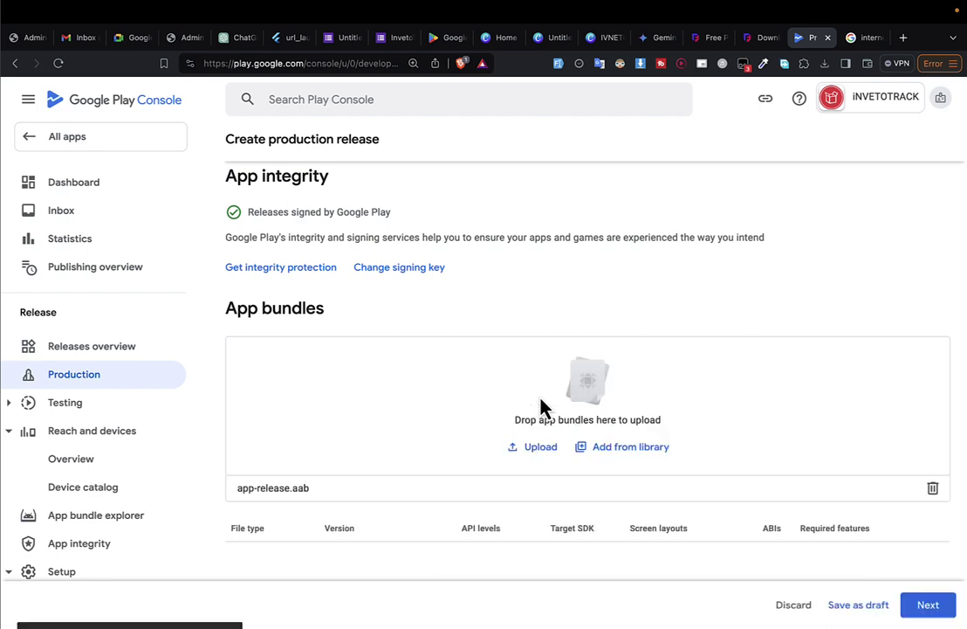
Select the placeholder text in the Release notes box.
{"action": "scroll", "coordinate": [538, 398], "scroll_direction": "down", "scroll_amount": 1}
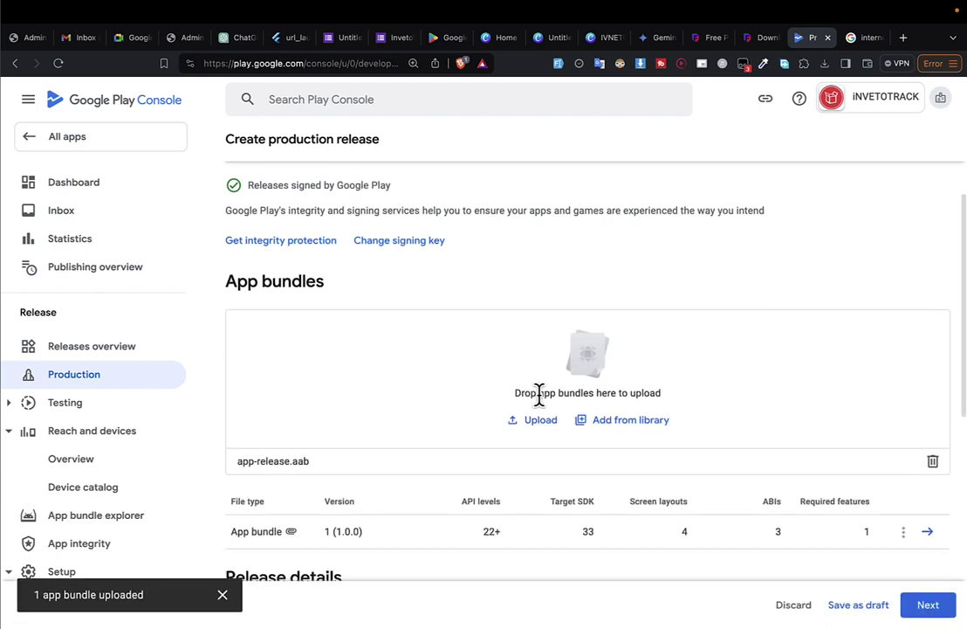
{"action": "scroll", "coordinate": [594, 415], "scroll_direction": "down", "scroll_amount": 3}
{"action": "scroll", "coordinate": [590, 410], "scroll_direction": "down", "scroll_amount": 1}
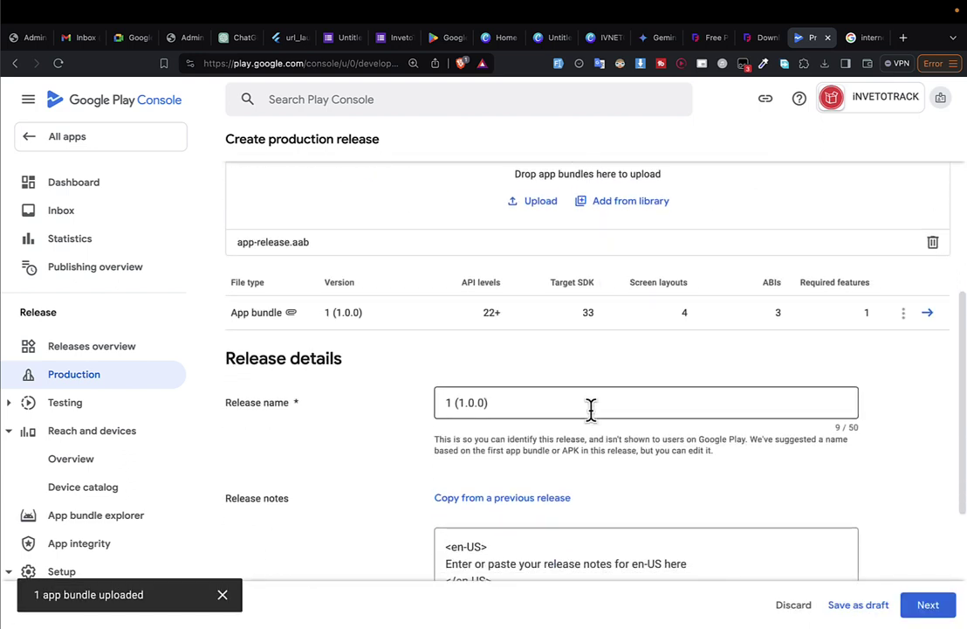
{"action": "left_click_drag", "start_coordinate": [529, 403], "coordinate": [378, 406]}
{"action": "scroll", "coordinate": [524, 471], "scroll_direction": "down", "scroll_amount": 1}
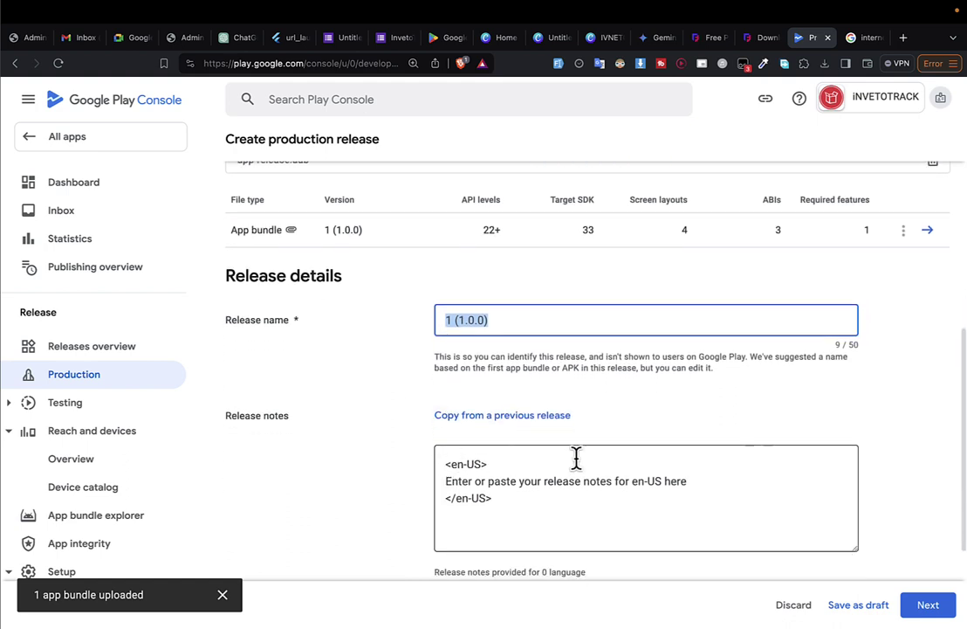
{"action": "left_click", "coordinate": [686, 510]}
{"action": "left_click_drag", "start_coordinate": [704, 492], "coordinate": [722, 469]}
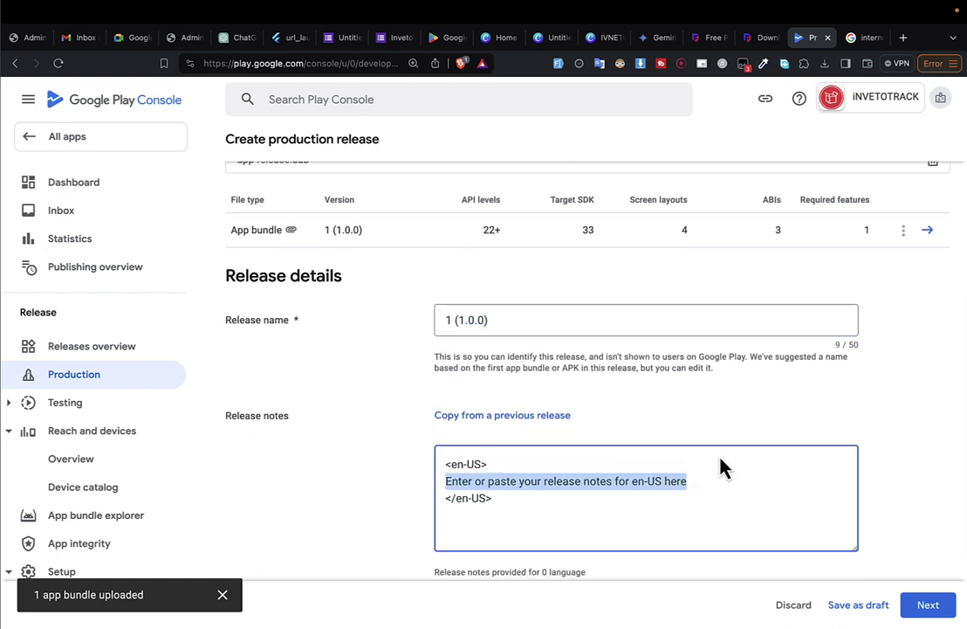
{"action": "scroll", "coordinate": [719, 459], "scroll_direction": "down", "scroll_amount": 1}
Enter the bullets '- Create account' and '- Login to existing account'.
{"action": "type", "text": "-"}
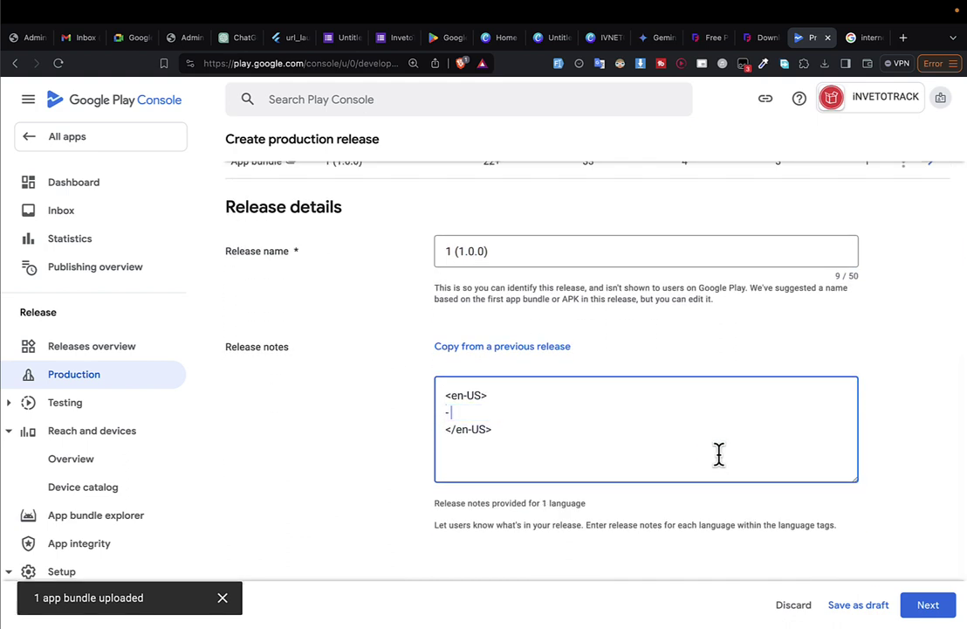
{"action": "type", "text": " cREATE"}
{"action": "key", "text": "alt+BackSpace"}
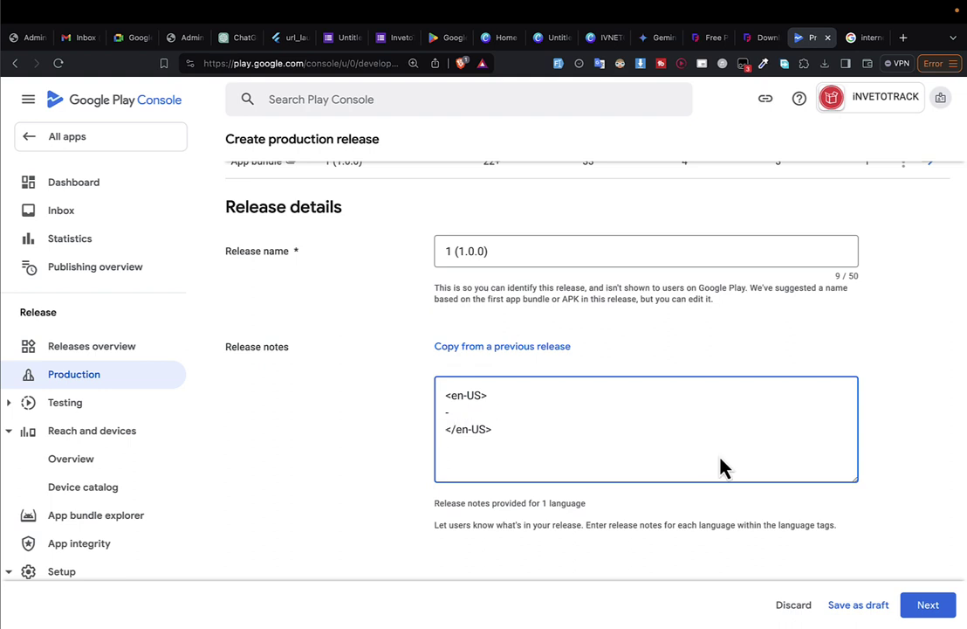
{"action": "type", "text": "Create account"}
{"action": "key", "text": "Return"}
{"action": "type", "text": "- L"}
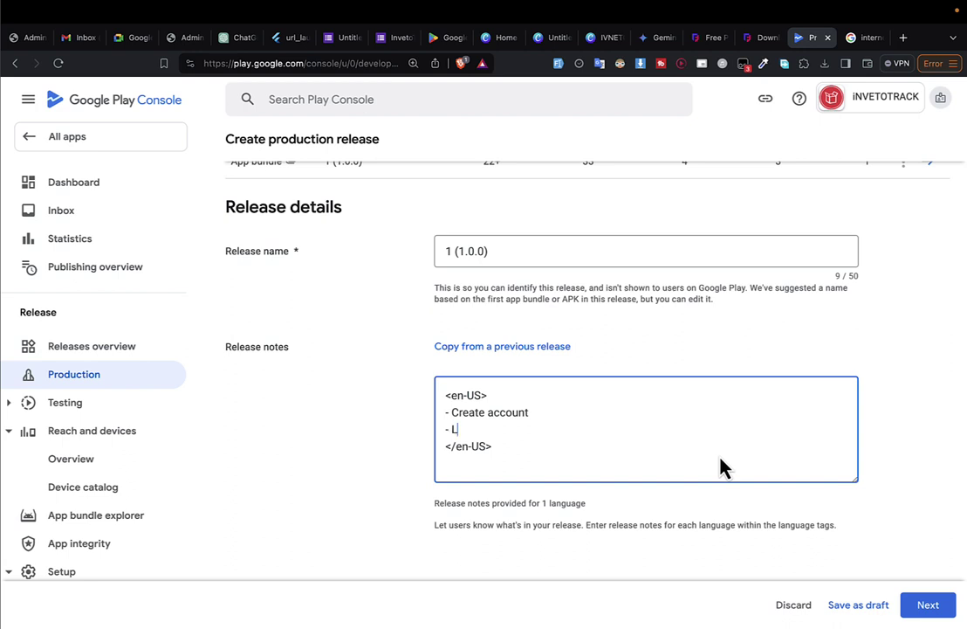
{"action": "type", "text": "ogin to existing account"}
{"action": "key", "text": "Return"}
Add bullets for financial periods and managing stock categories, fixing the categories typo.
{"action": "type", "text": "-"}
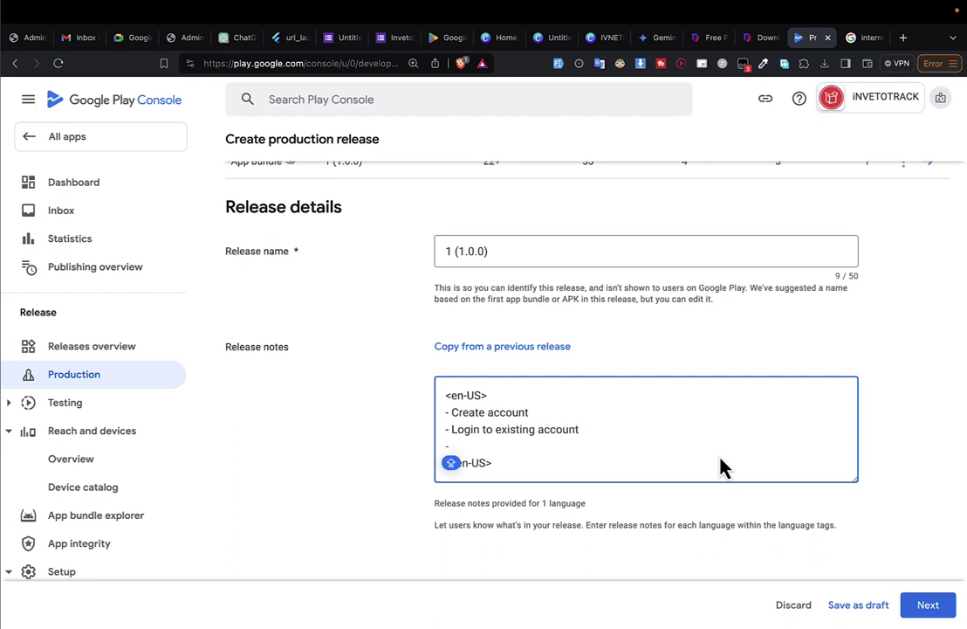
{"action": "type", "text": " Rehh"}
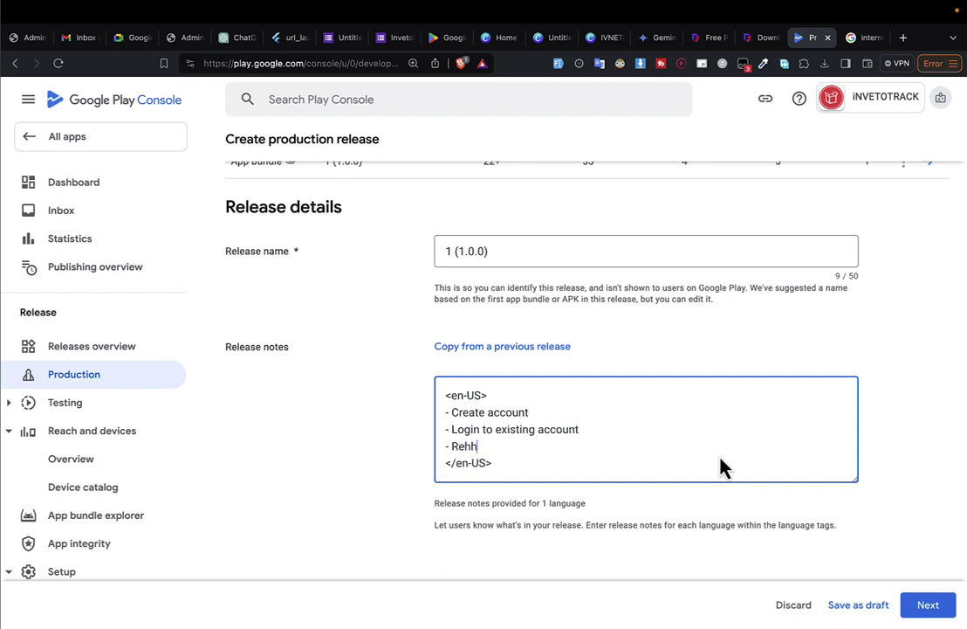
{"action": "type", "text": "reate financial paeriods"}
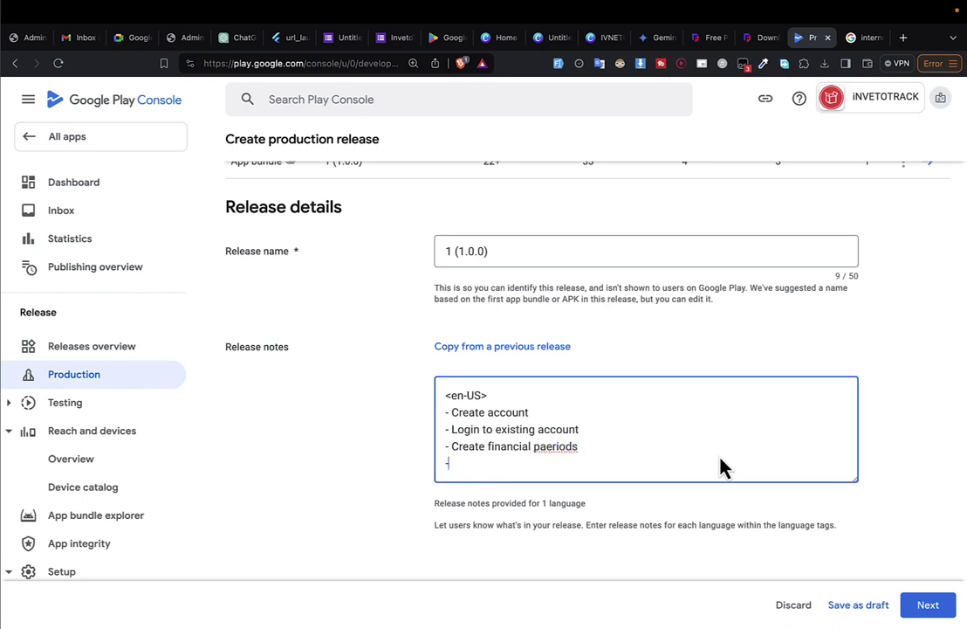
{"action": "type", "text": "- Manage stock cate"}
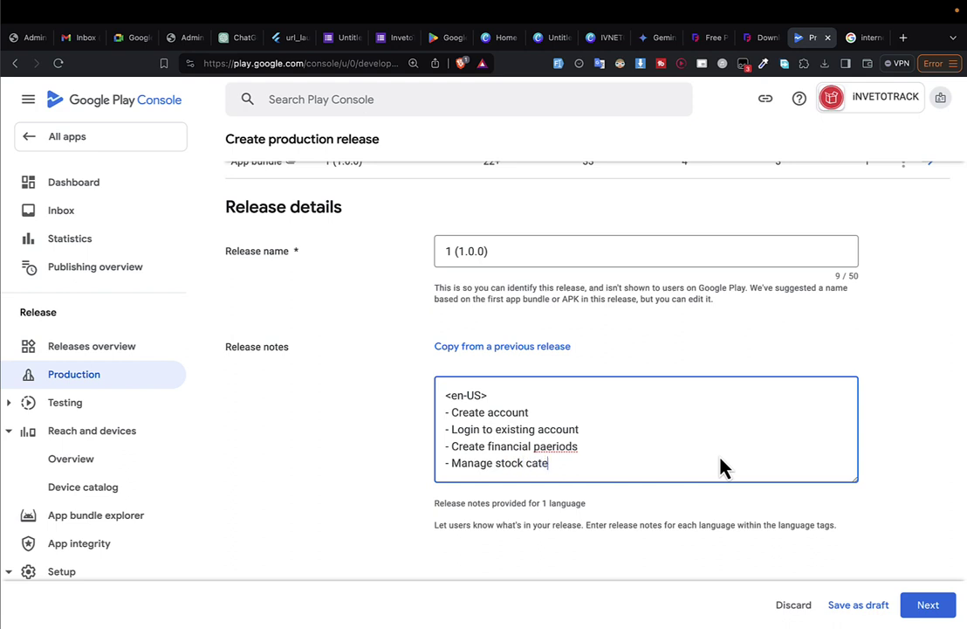
{"action": "type", "text": "gorioes"}
{"action": "scroll", "coordinate": [722, 467], "scroll_direction": "down", "scroll_amount": 1}
{"action": "key", "text": "BackSpace"}
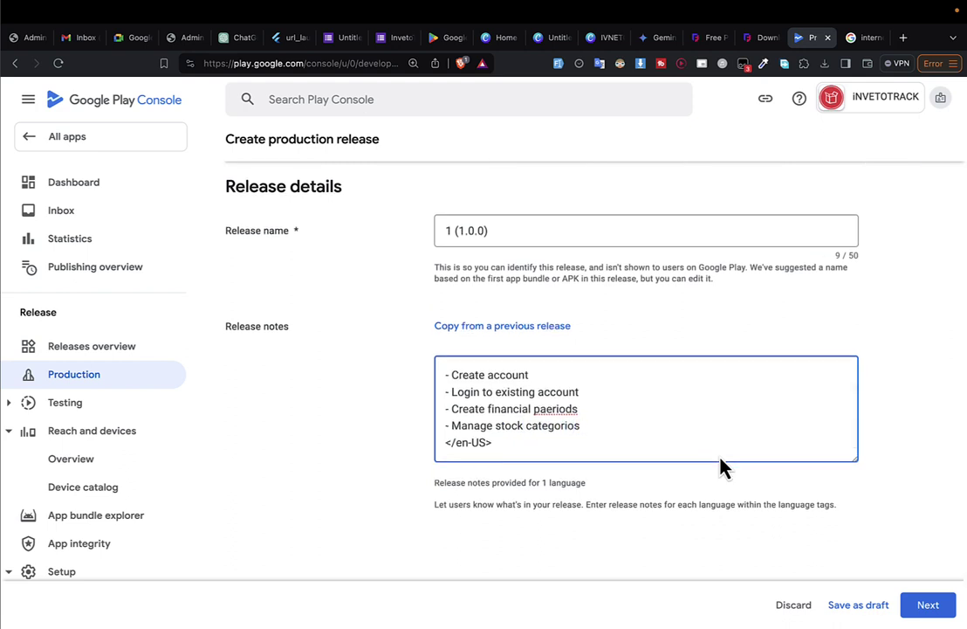
{"action": "key", "text": "Right"}
{"action": "key", "text": "Right"}
{"action": "key", "text": "shift+Down"}
{"action": "key", "text": "BackSpace"}
{"action": "type", "text": "Manage"}
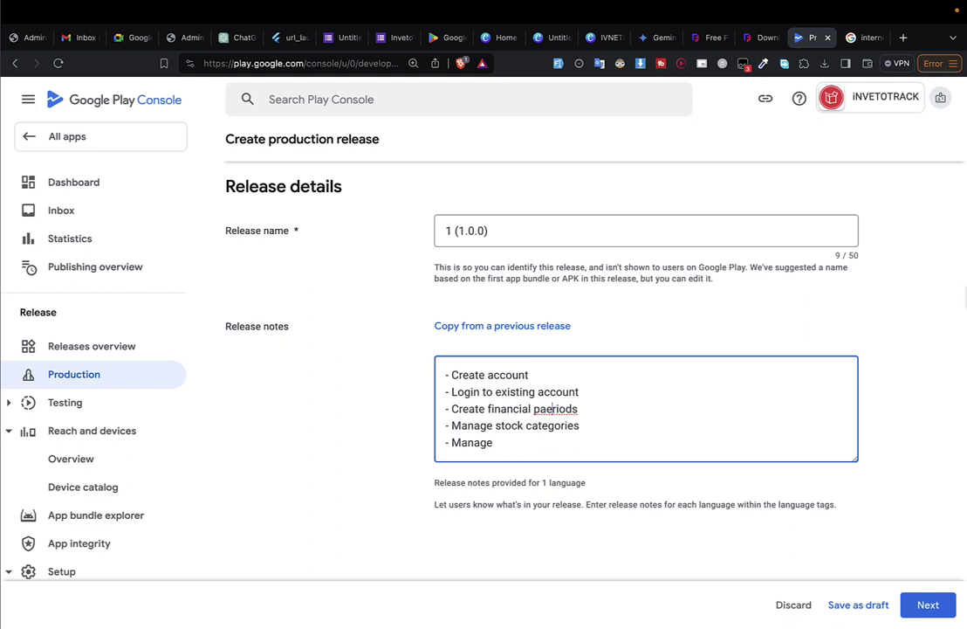
Fix the spelling of periods and add 'Manage stock items' and 'Manage stock records' bullets.
{"action": "left_click", "coordinate": [546, 409]}
{"action": "key", "text": "BackSpace"}
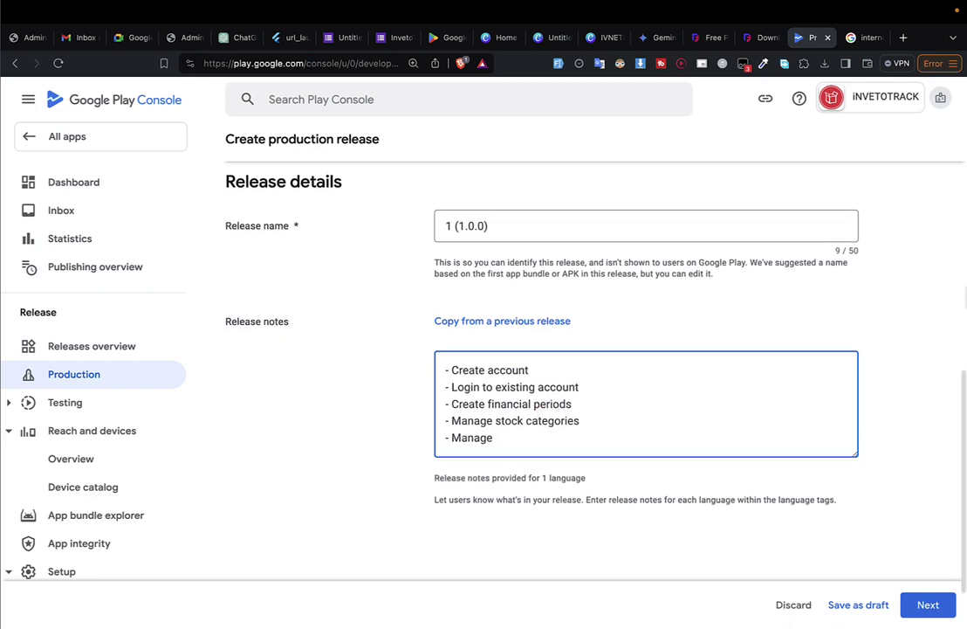
{"action": "scroll", "coordinate": [515, 336], "scroll_direction": "down", "scroll_amount": 1}
{"action": "type", "text": "st"}
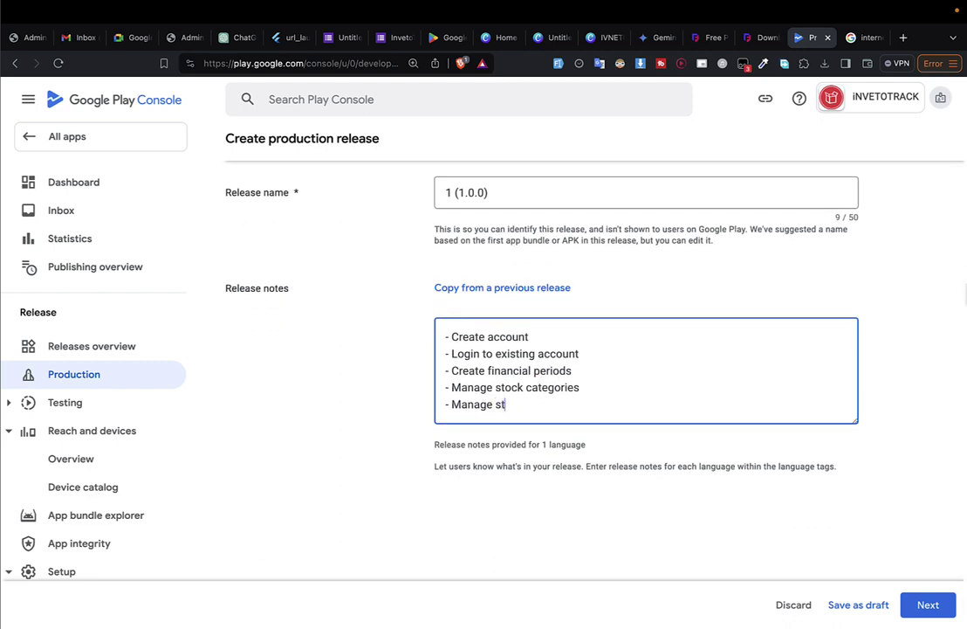
{"action": "type", "text": "ock items"}
{"action": "key", "text": "Return"}
{"action": "type", "text": "-"}
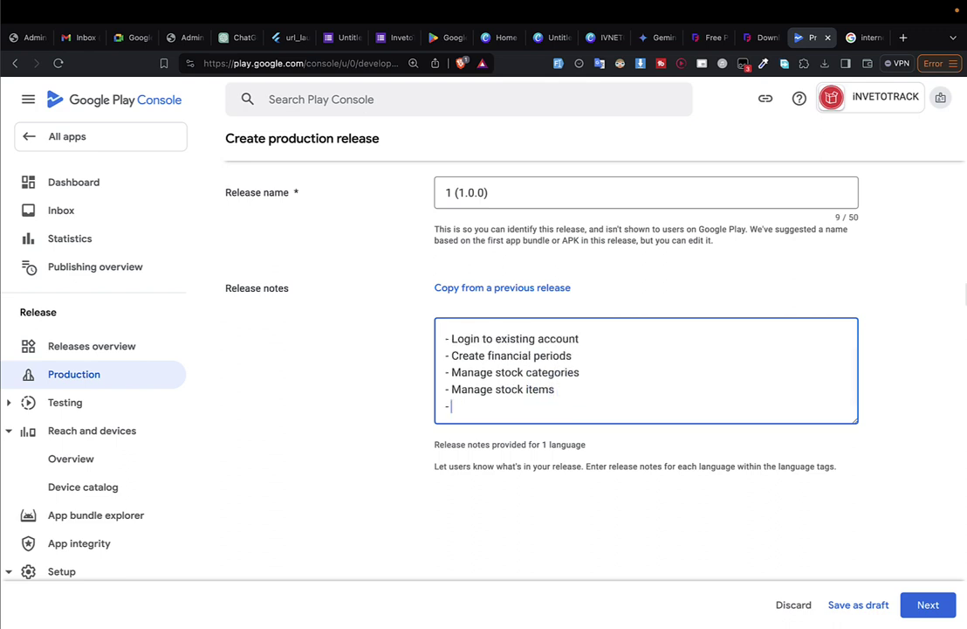
{"action": "type", "text": "=Manage"}
{"action": "type", "text": " emp"}
{"action": "type", "text": "ock recor"}
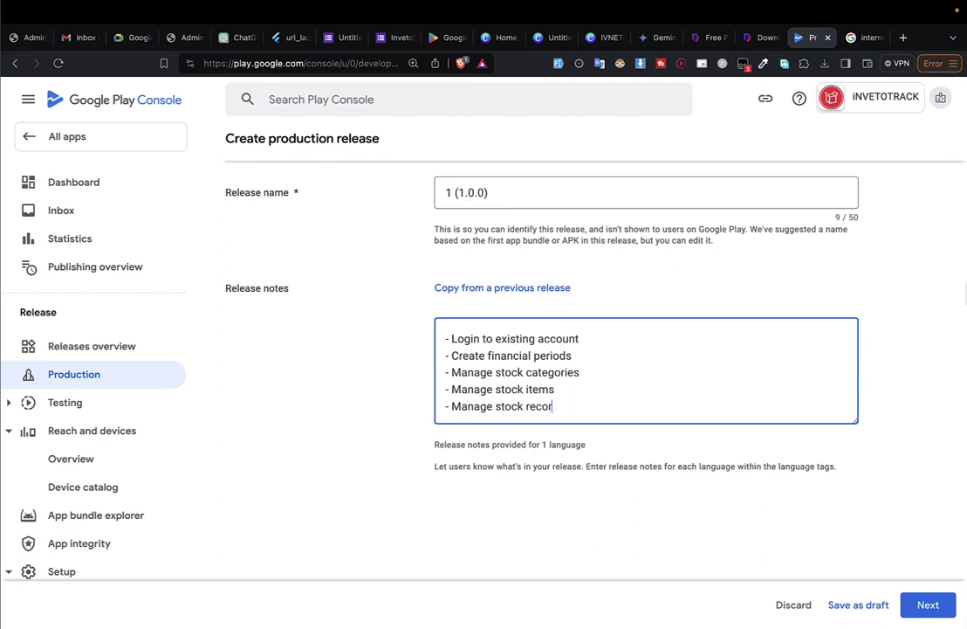
{"action": "type", "text": "ds"}
{"action": "key", "text": "Return"}
{"action": "type", "text": "- Manage employees"}
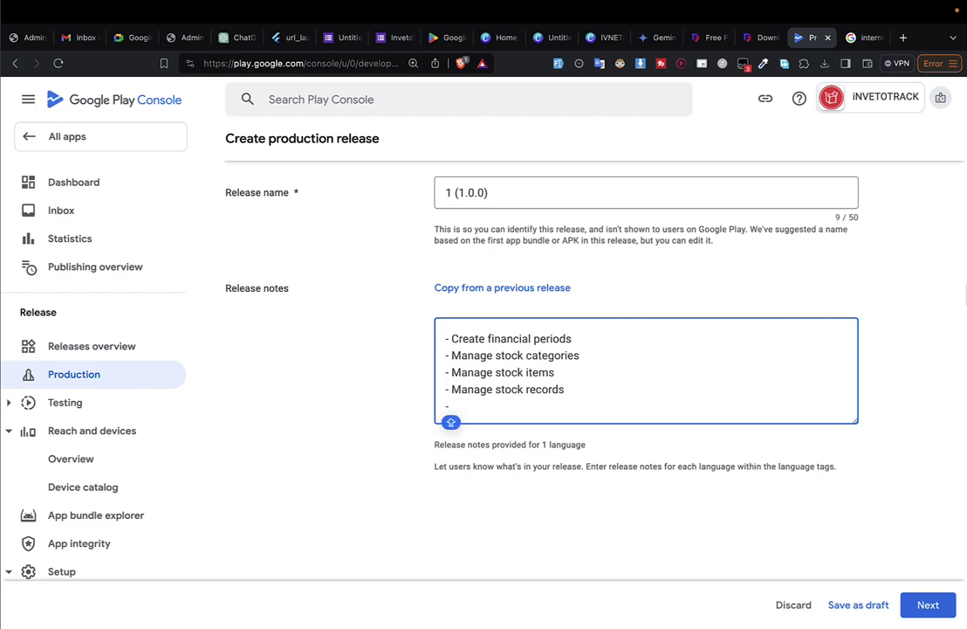
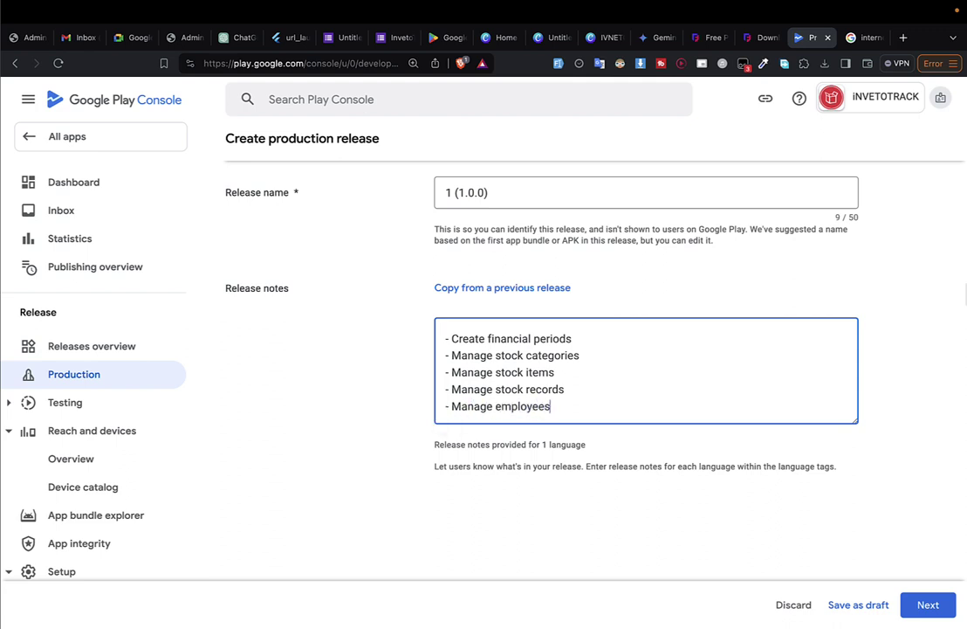
Add a closing line '- And much more' below the release notes feature list.
{"action": "key", "text": "Return"}
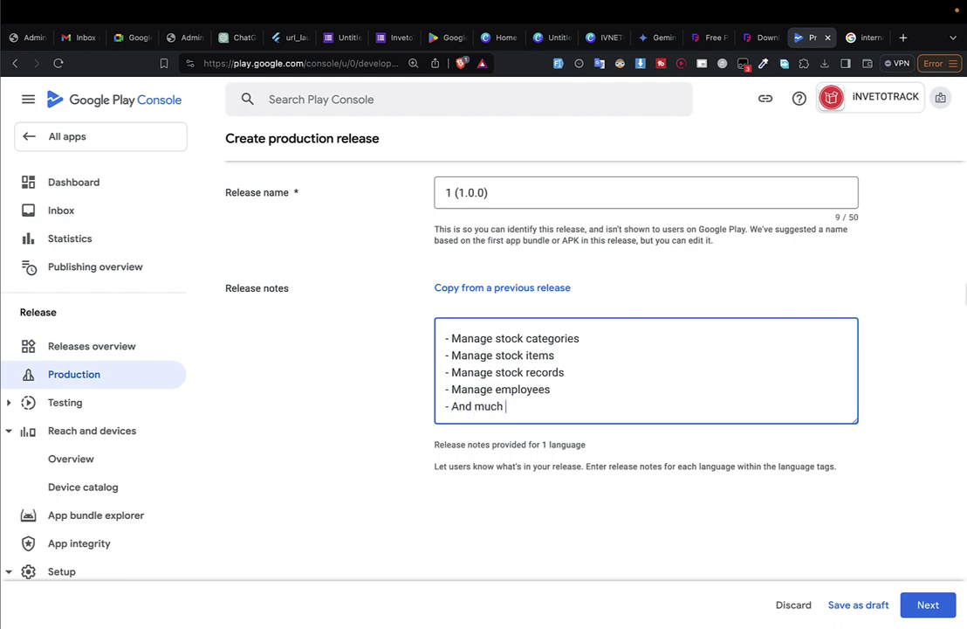
{"action": "scroll", "coordinate": [594, 349], "scroll_direction": "down", "scroll_amount": 2}
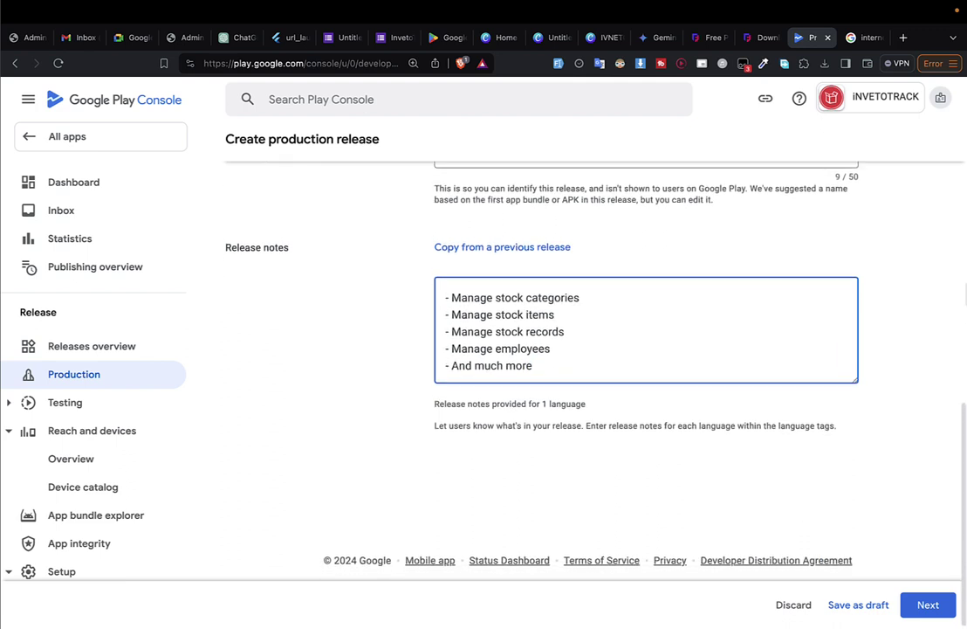
Advance release 1 (1.0.0) to the review step and expand its three blocking errors.
{"action": "left_click", "coordinate": [943, 602]}
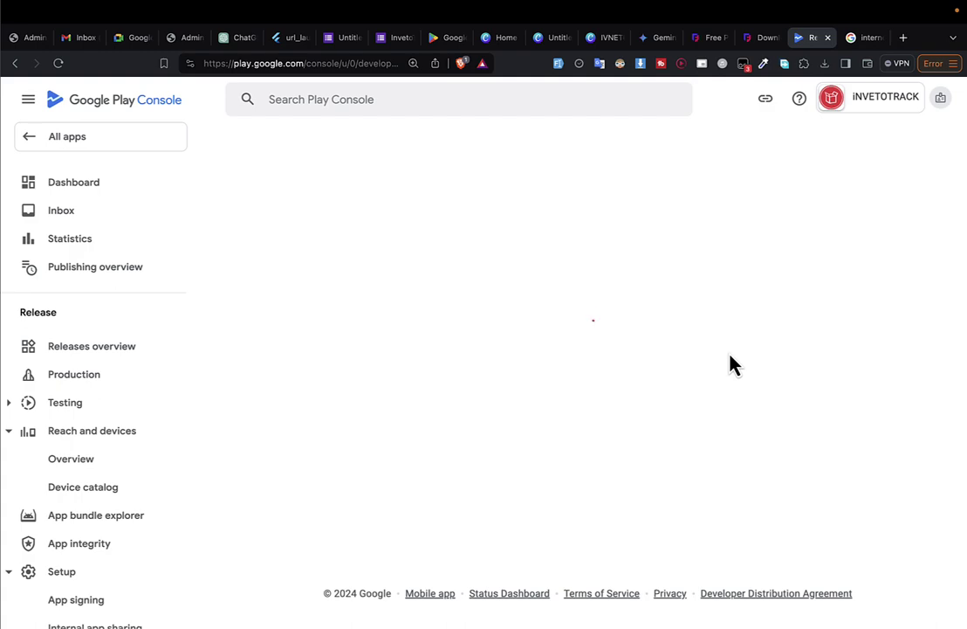
{"action": "scroll", "coordinate": [320, 321], "scroll_direction": "down", "scroll_amount": 3}
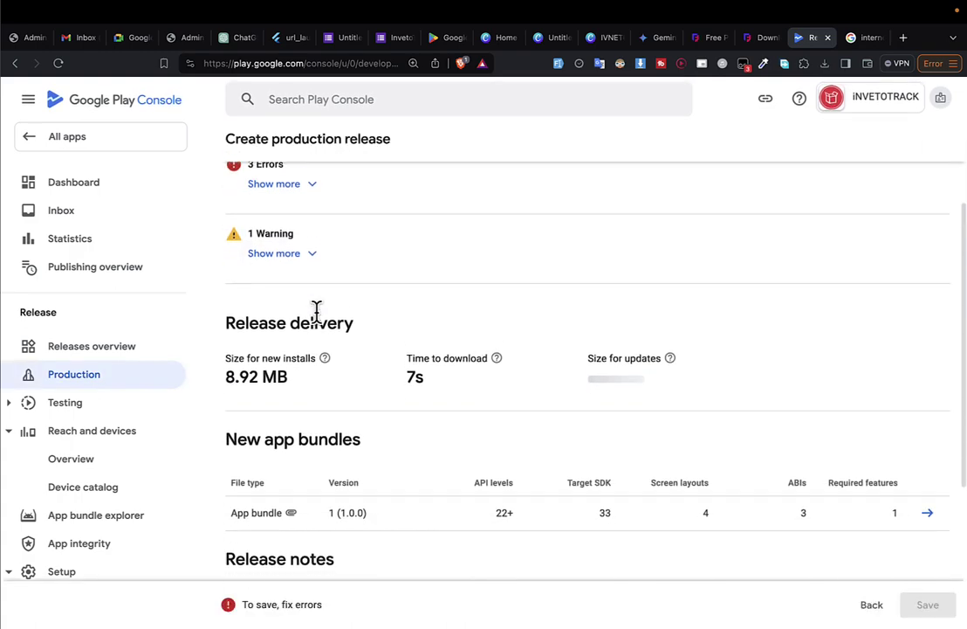
{"action": "left_click", "coordinate": [281, 195]}
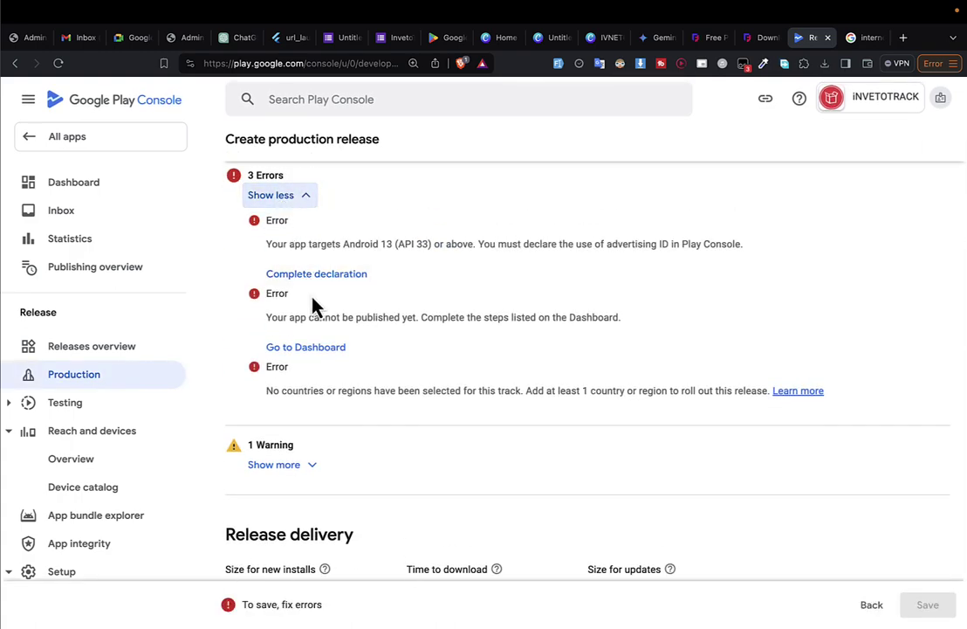
Save the Advertising ID declaration as 'No', then return to the App content overview.
{"action": "left_click", "coordinate": [315, 278]}
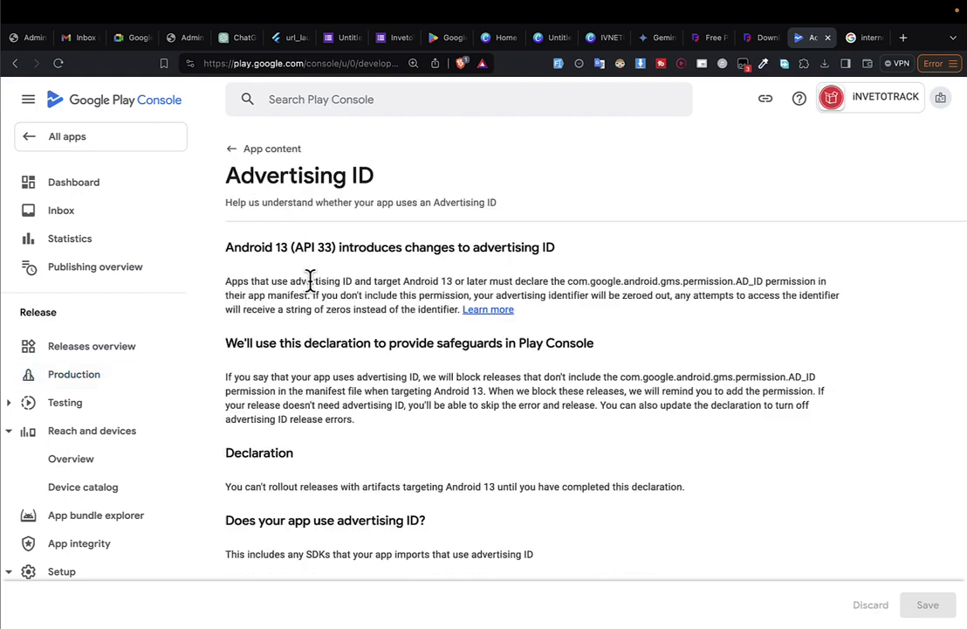
{"action": "scroll", "coordinate": [461, 380], "scroll_direction": "down", "scroll_amount": 5}
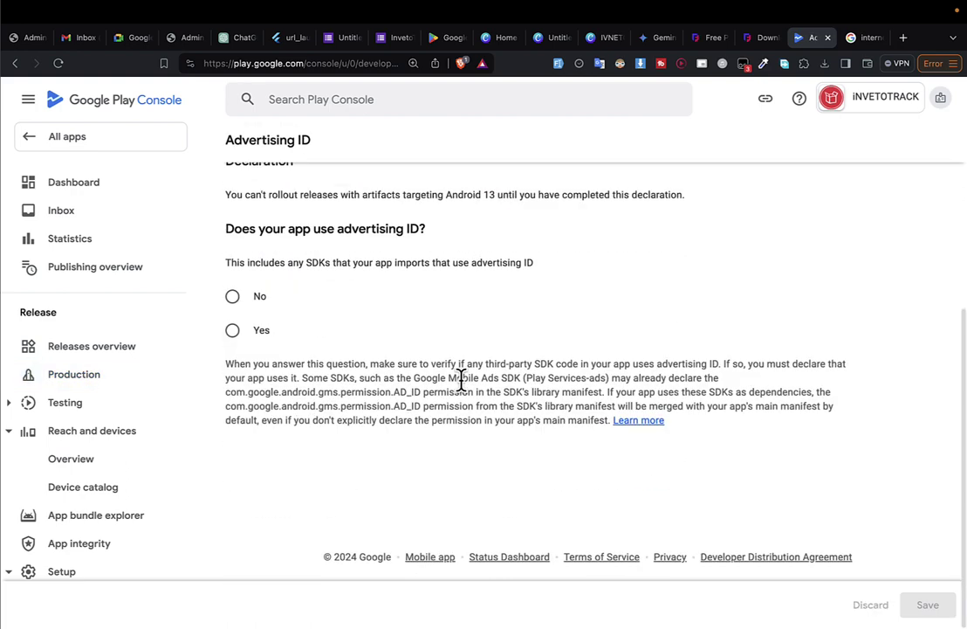
{"action": "left_click", "coordinate": [233, 331]}
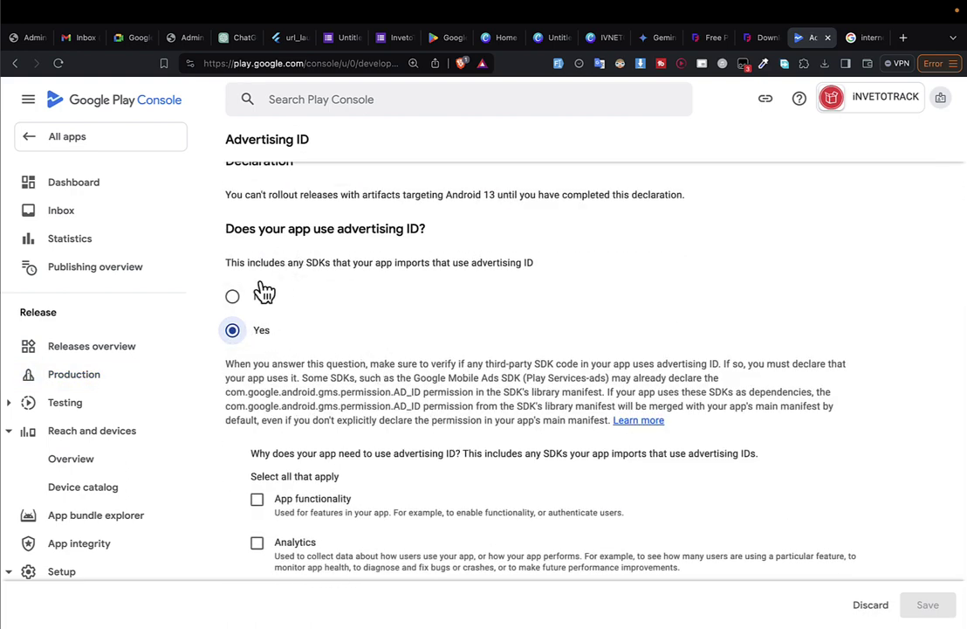
{"action": "left_click", "coordinate": [233, 296]}
{"action": "left_click", "coordinate": [929, 602]}
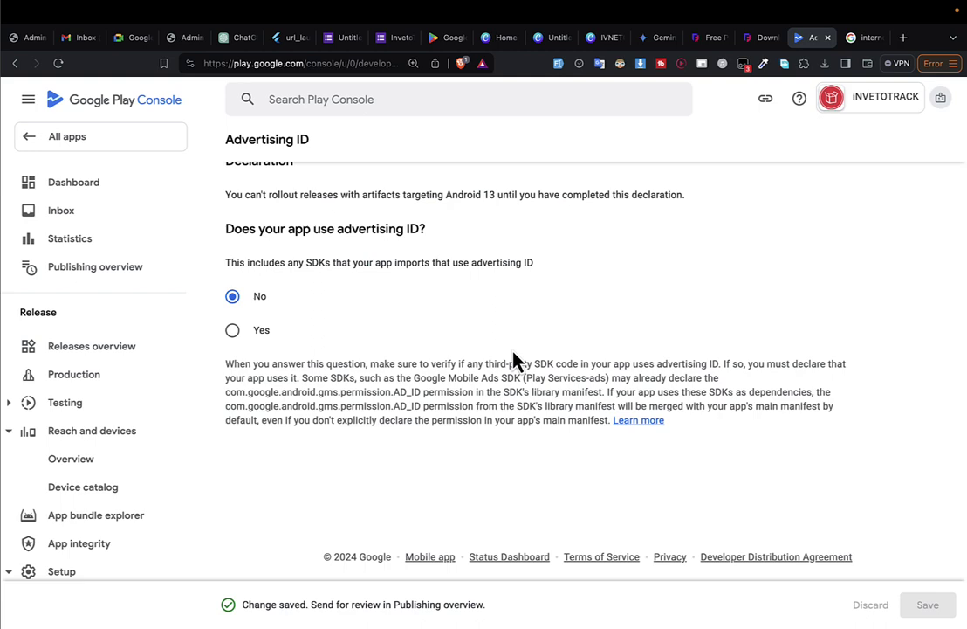
{"action": "scroll", "coordinate": [512, 356], "scroll_direction": "up", "scroll_amount": 5}
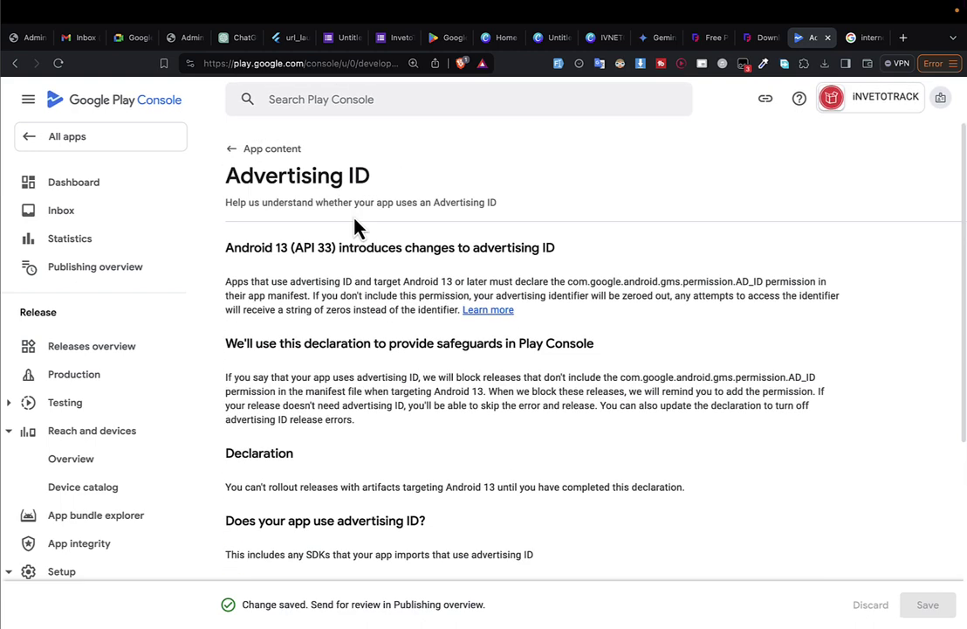
{"action": "left_click", "coordinate": [273, 149]}
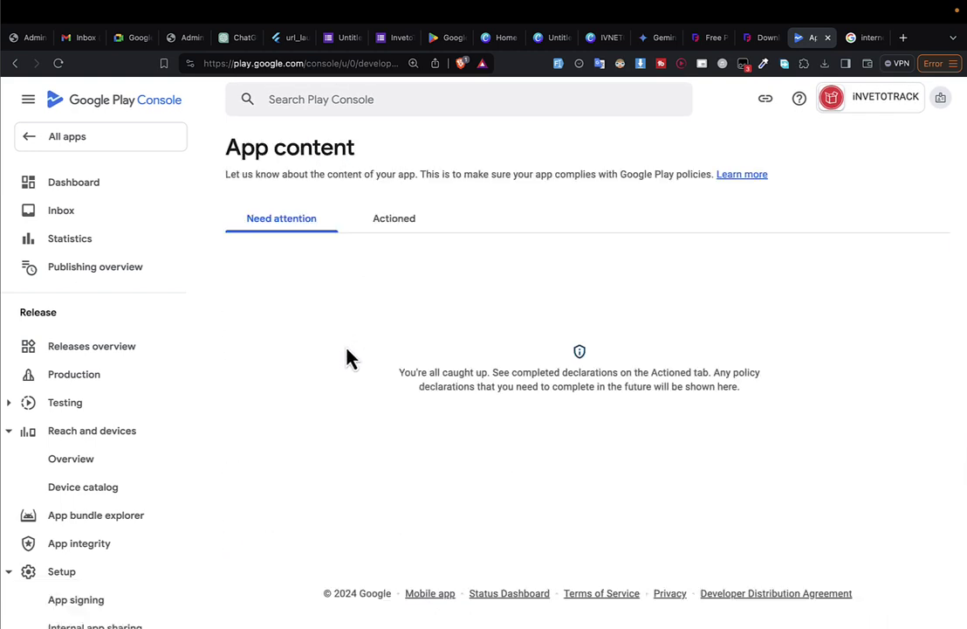
Select all 177 countries / regions for the Production track and save the selection.
{"action": "left_click", "coordinate": [113, 374]}
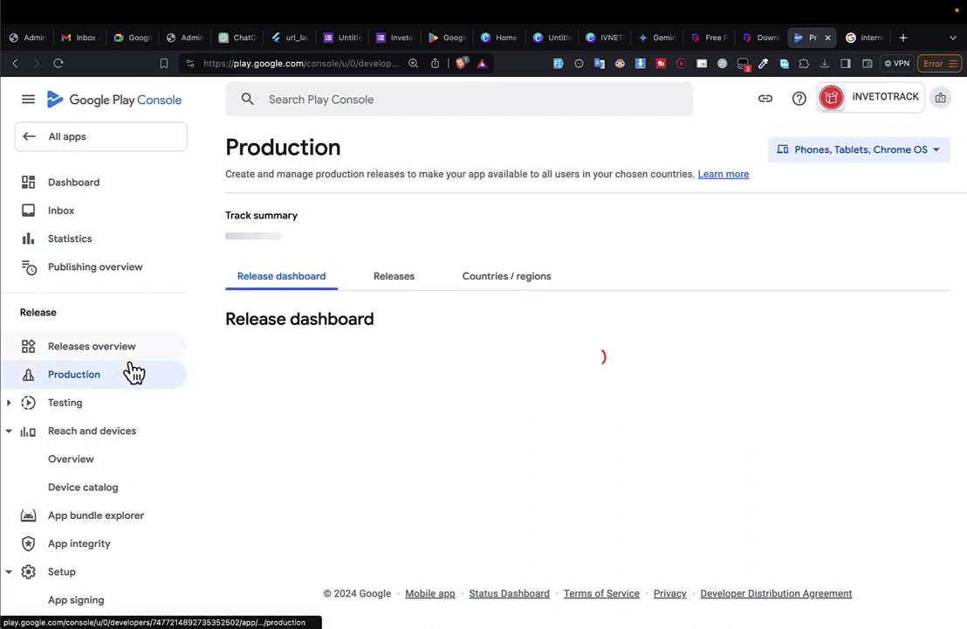
{"action": "left_click", "coordinate": [502, 283]}
{"action": "scroll", "coordinate": [453, 367], "scroll_direction": "down", "scroll_amount": 2}
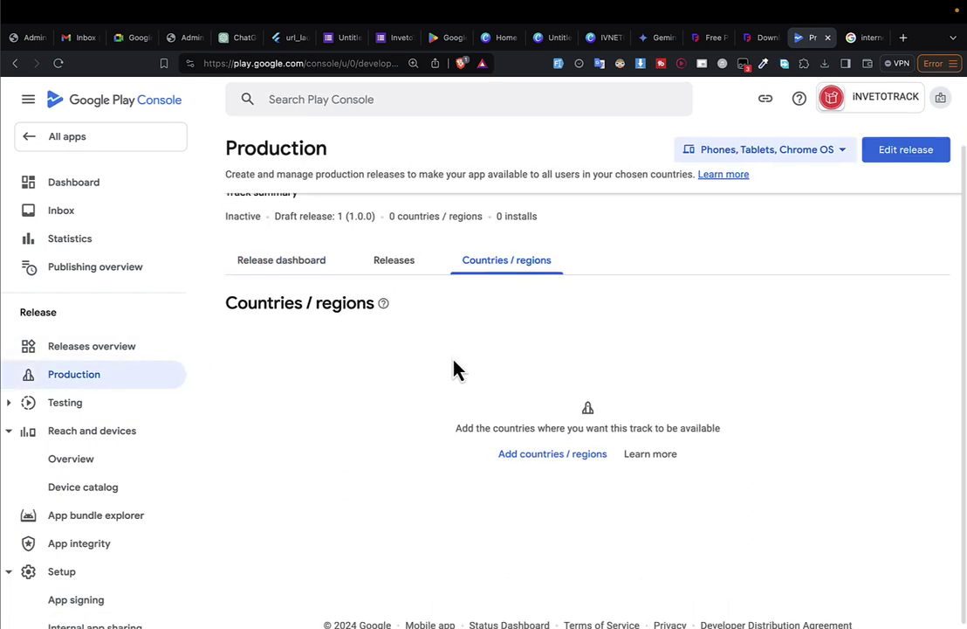
{"action": "left_click", "coordinate": [530, 462]}
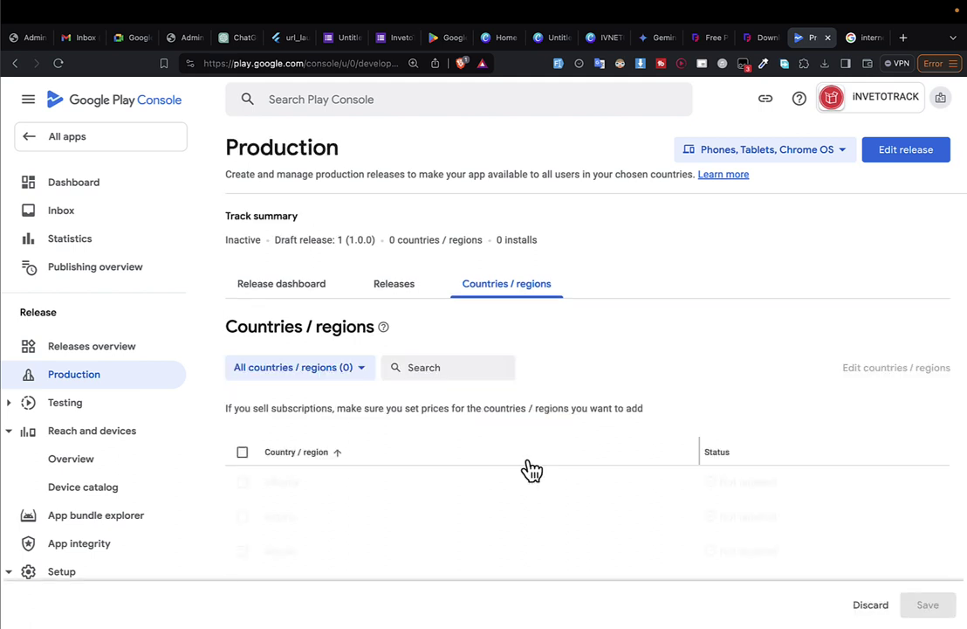
{"action": "left_click", "coordinate": [243, 454]}
{"action": "left_click", "coordinate": [928, 604]}
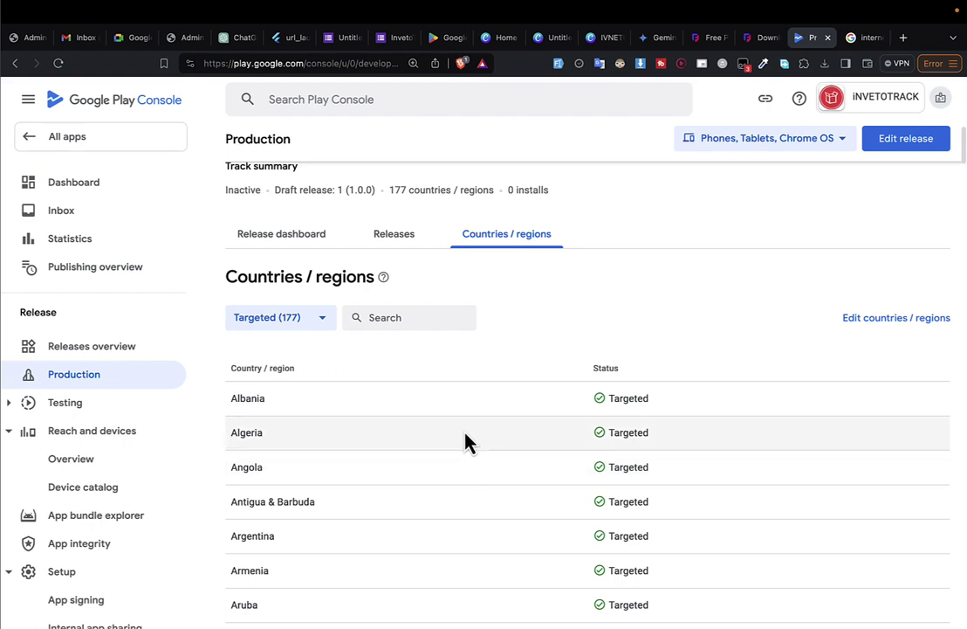
{"action": "scroll", "coordinate": [466, 443], "scroll_direction": "down", "scroll_amount": 15}
{"action": "scroll", "coordinate": [467, 442], "scroll_direction": "up", "scroll_amount": 15}
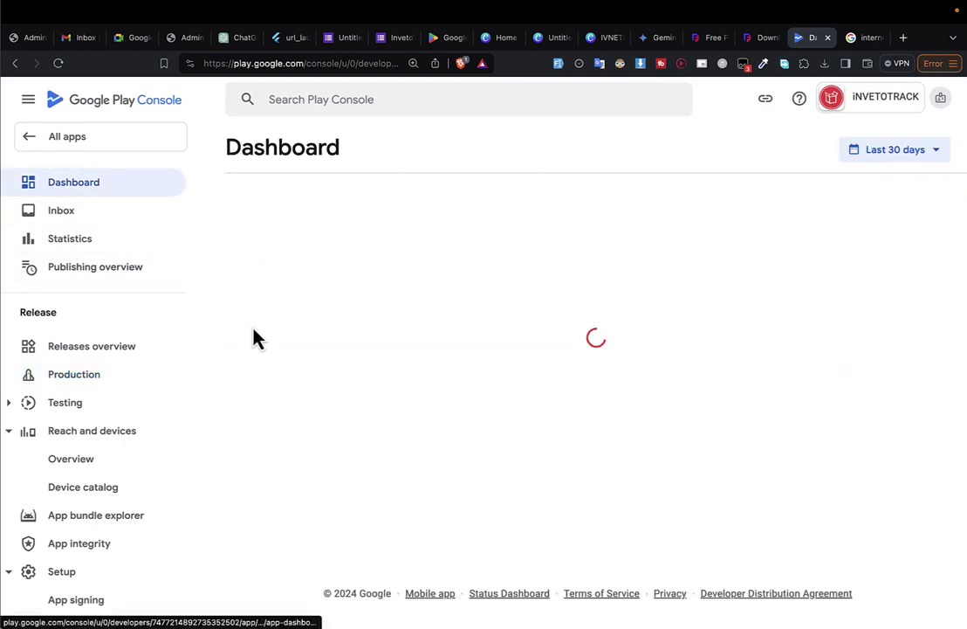
Revisit the Production track, then expand the Dashboard's 'Get started setting up your app' card.
{"action": "scroll", "coordinate": [338, 363], "scroll_direction": "down", "scroll_amount": 10}
{"action": "scroll", "coordinate": [362, 425], "scroll_direction": "down", "scroll_amount": 12}
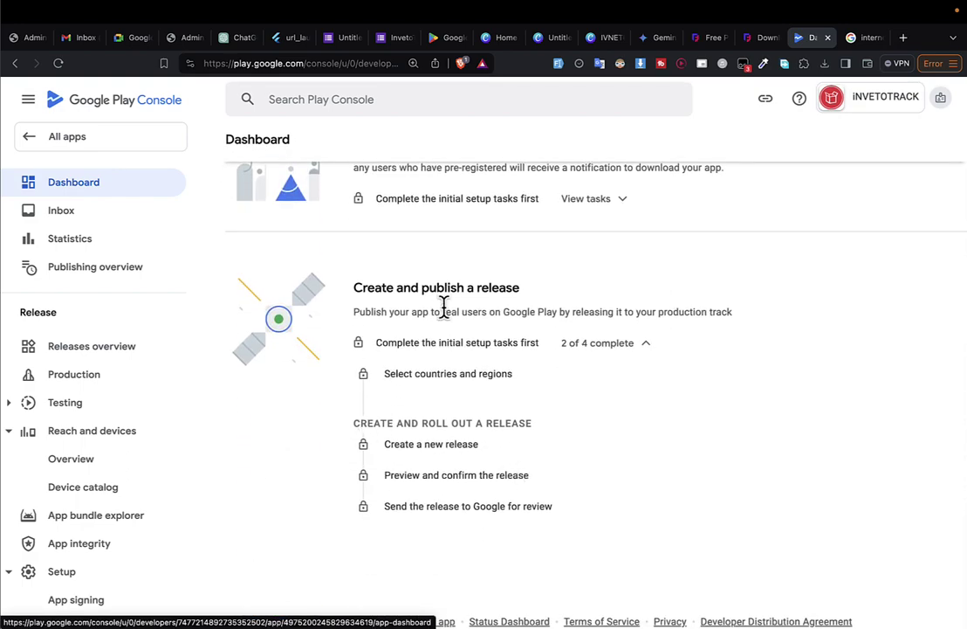
{"action": "scroll", "coordinate": [448, 314], "scroll_direction": "up", "scroll_amount": 8}
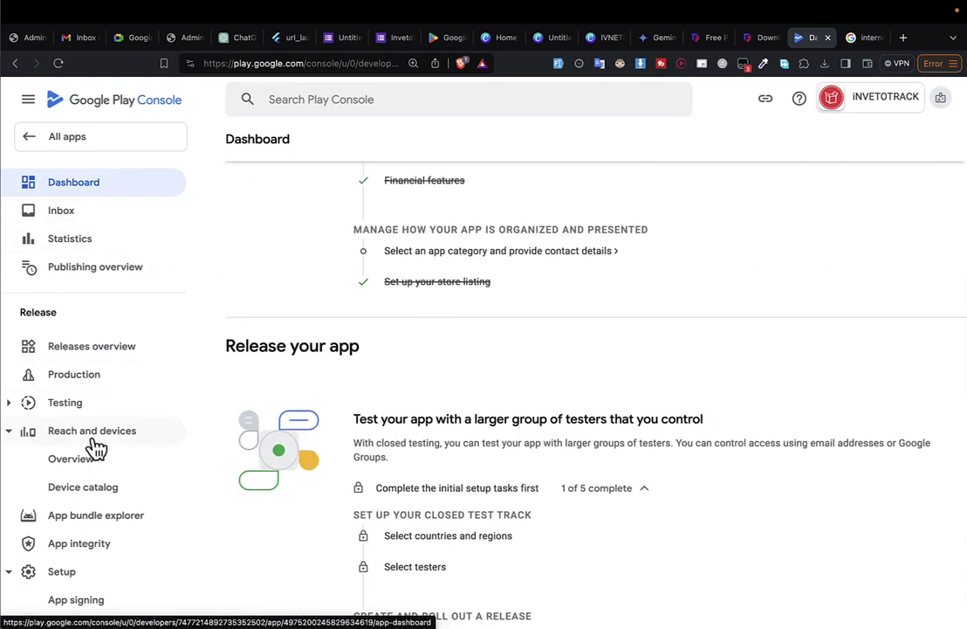
{"action": "left_click", "coordinate": [86, 375]}
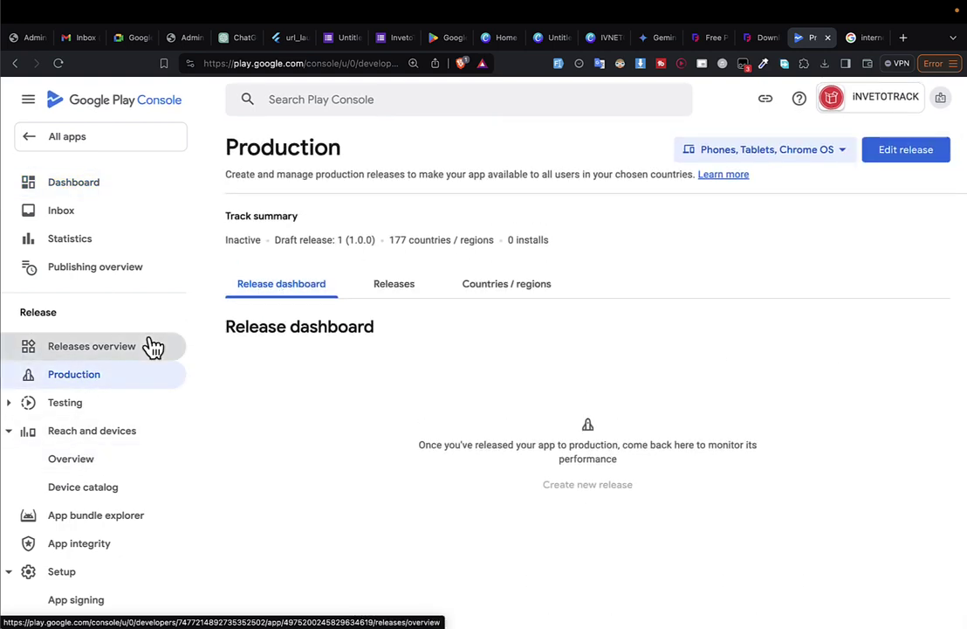
{"action": "scroll", "coordinate": [674, 395], "scroll_direction": "down", "scroll_amount": 15}
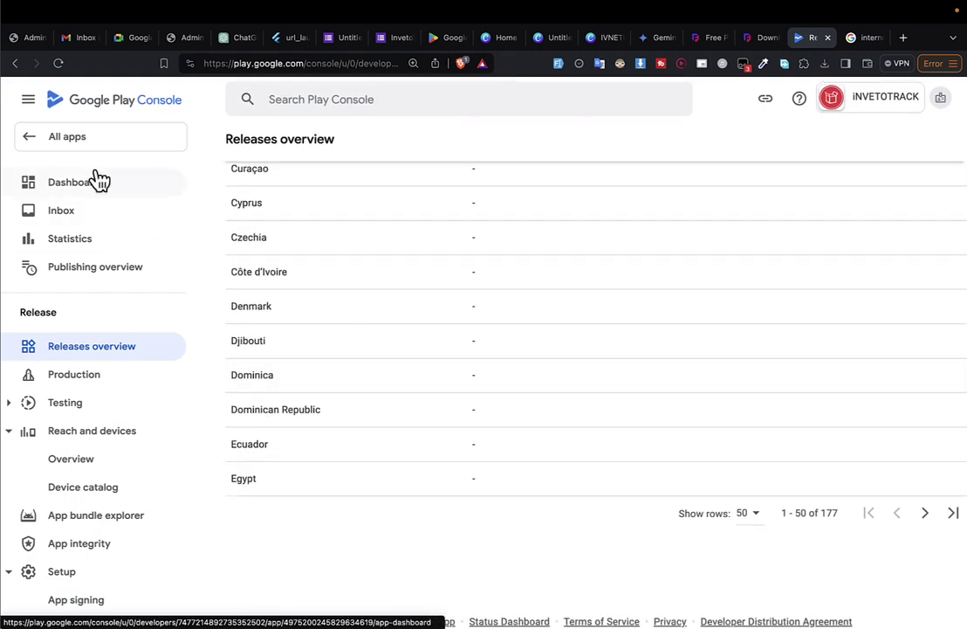
{"action": "left_click", "coordinate": [96, 181]}
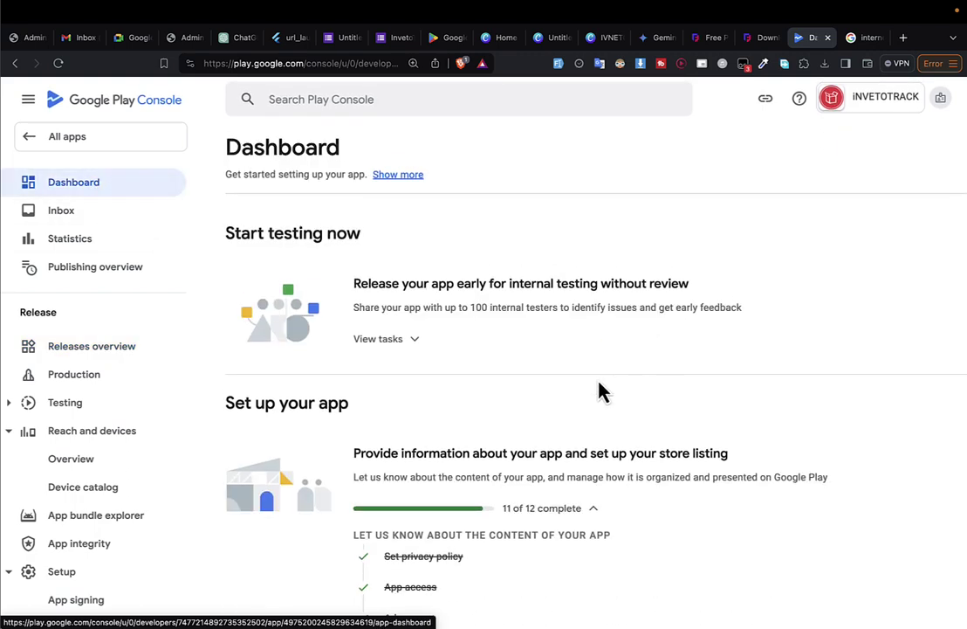
{"action": "scroll", "coordinate": [599, 390], "scroll_direction": "down", "scroll_amount": 10}
{"action": "scroll", "coordinate": [599, 391], "scroll_direction": "up", "scroll_amount": 10}
{"action": "scroll", "coordinate": [599, 390], "scroll_direction": "down", "scroll_amount": 15}
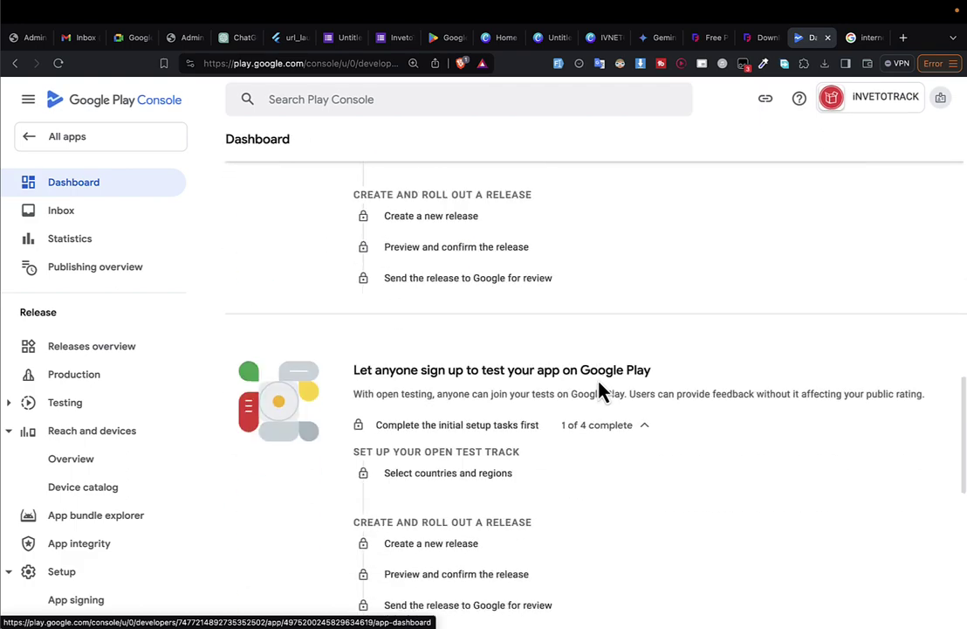
{"action": "scroll", "coordinate": [599, 391], "scroll_direction": "up", "scroll_amount": 15}
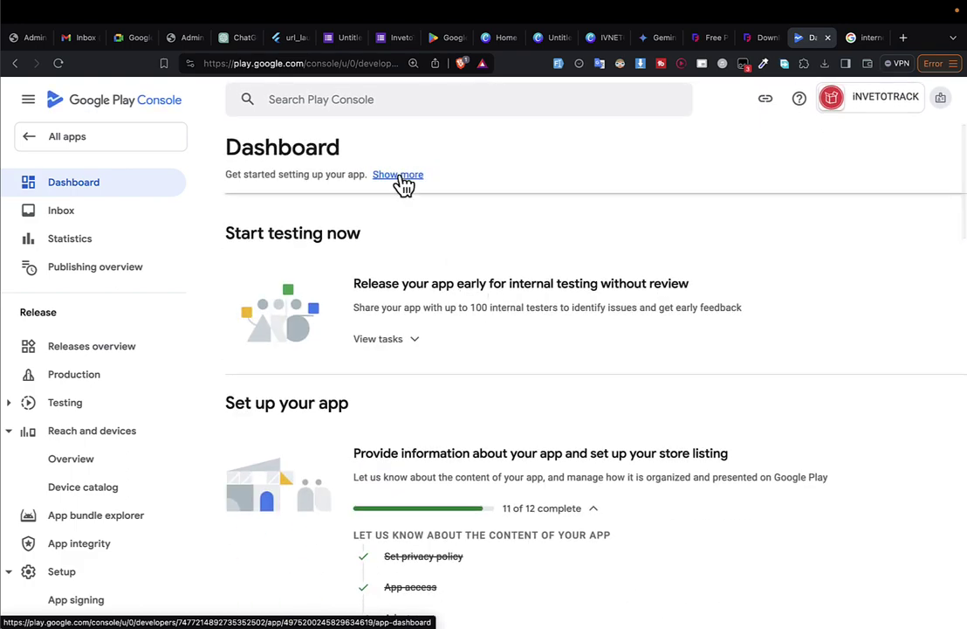
{"action": "left_click", "coordinate": [399, 176]}
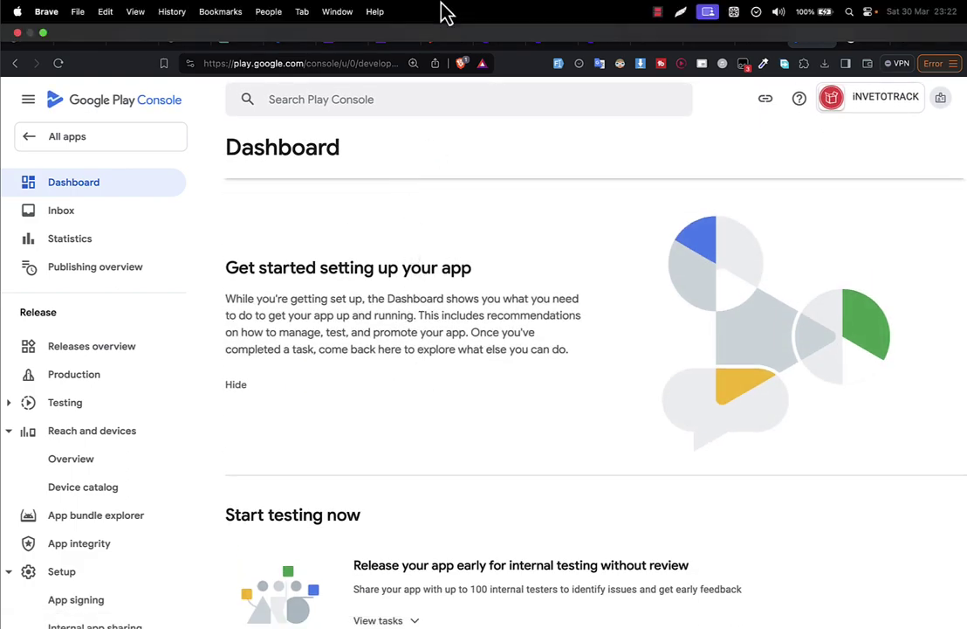
{"action": "scroll", "coordinate": [433, 270], "scroll_direction": "down", "scroll_amount": 15}
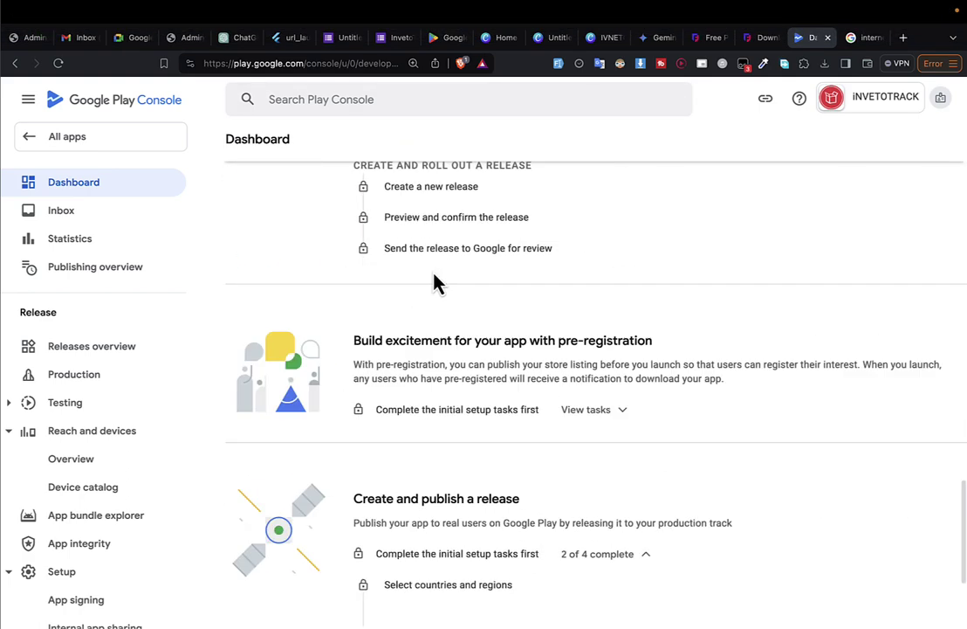
Return from the Inbox to the Dashboard and find the remaining app category and contact details task.
{"action": "left_click", "coordinate": [67, 212]}
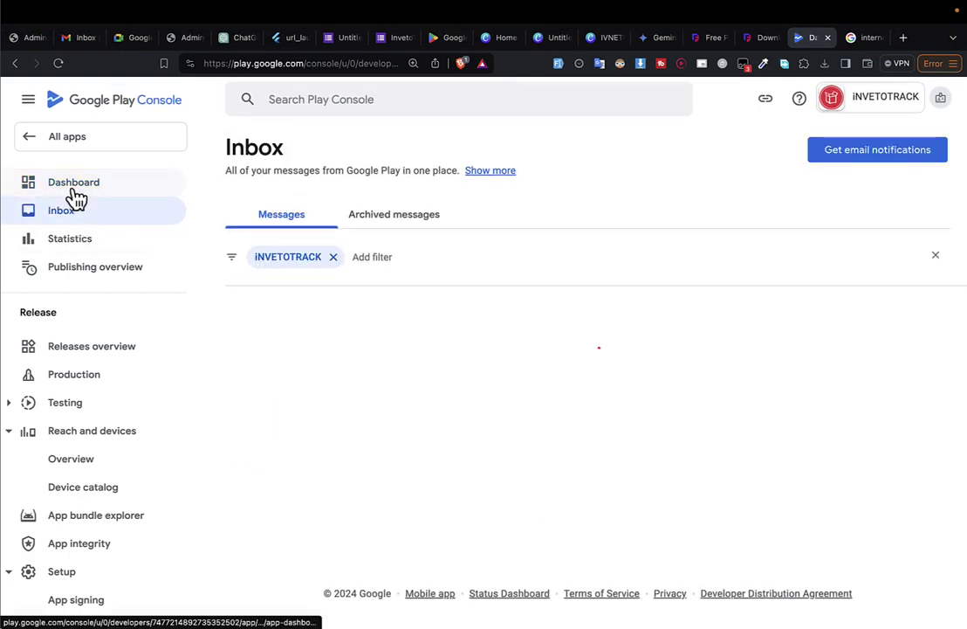
{"action": "left_click", "coordinate": [76, 194]}
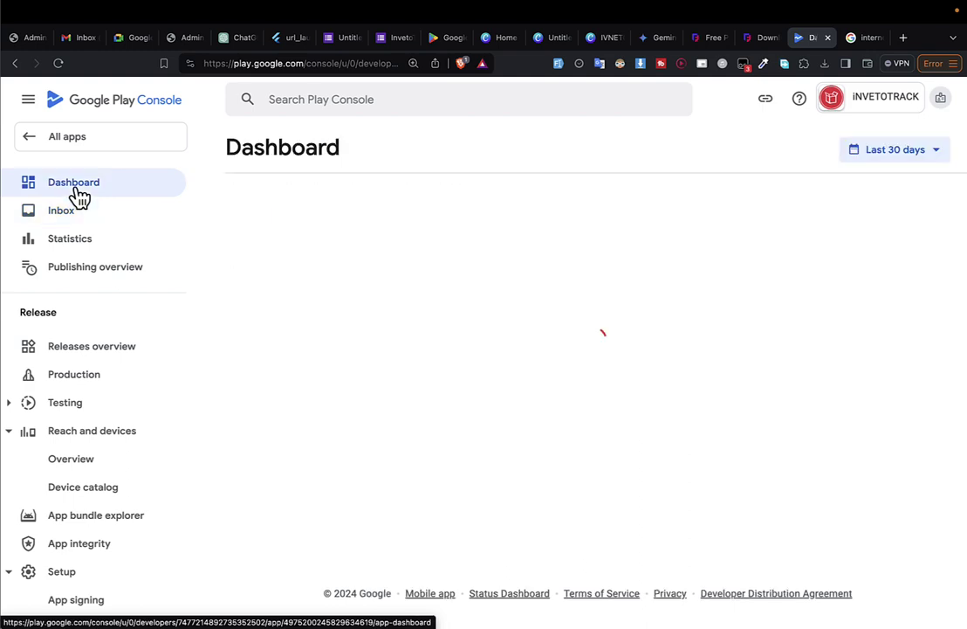
{"action": "scroll", "coordinate": [122, 371], "scroll_direction": "down", "scroll_amount": 10}
{"action": "scroll", "coordinate": [429, 351], "scroll_direction": "down", "scroll_amount": 10}
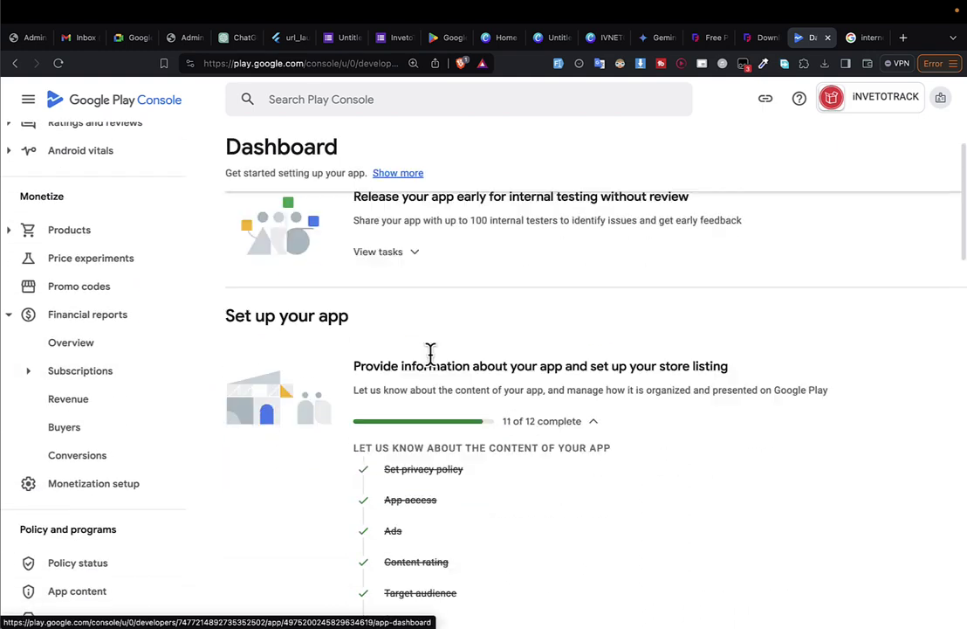
{"action": "scroll", "coordinate": [432, 358], "scroll_direction": "up", "scroll_amount": 2}
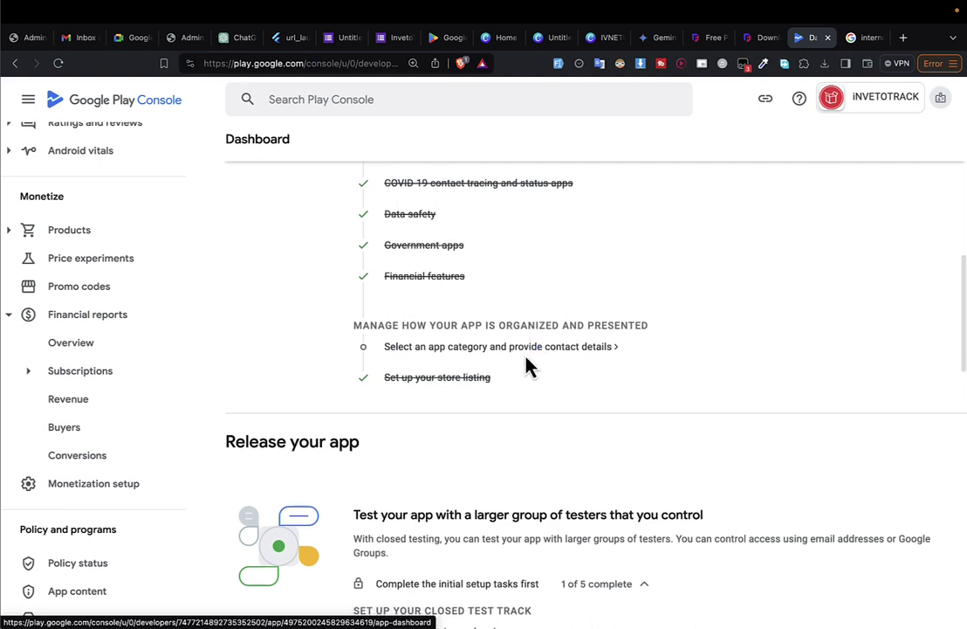
{"action": "scroll", "coordinate": [525, 367], "scroll_direction": "down", "scroll_amount": 4}
{"action": "scroll", "coordinate": [524, 356], "scroll_direction": "down", "scroll_amount": 2}
{"action": "scroll", "coordinate": [525, 356], "scroll_direction": "up", "scroll_amount": 4}
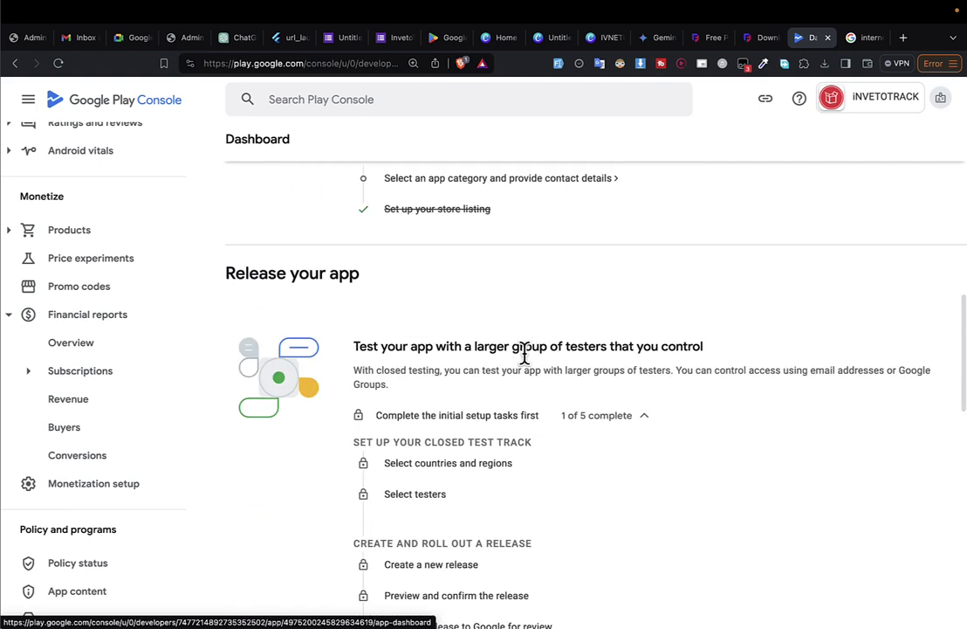
{"action": "scroll", "coordinate": [496, 548], "scroll_direction": "down", "scroll_amount": 3}
{"action": "scroll", "coordinate": [494, 548], "scroll_direction": "down", "scroll_amount": 2}
{"action": "scroll", "coordinate": [494, 548], "scroll_direction": "up", "scroll_amount": 7}
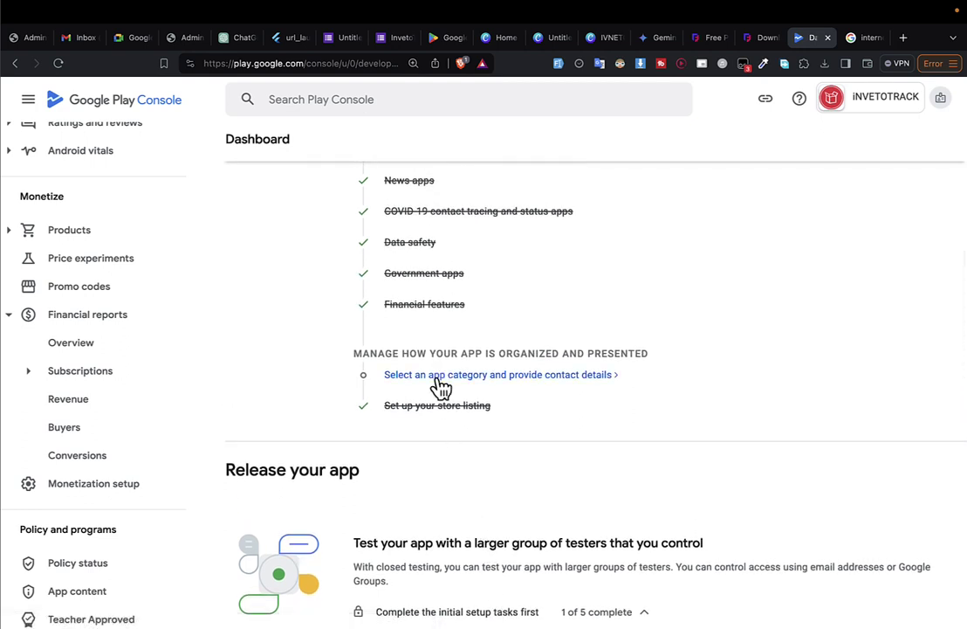
Open the app category and contact details task and inspect the unset category.
{"action": "left_click", "coordinate": [441, 375]}
{"action": "scroll", "coordinate": [428, 430], "scroll_direction": "down", "scroll_amount": 1}
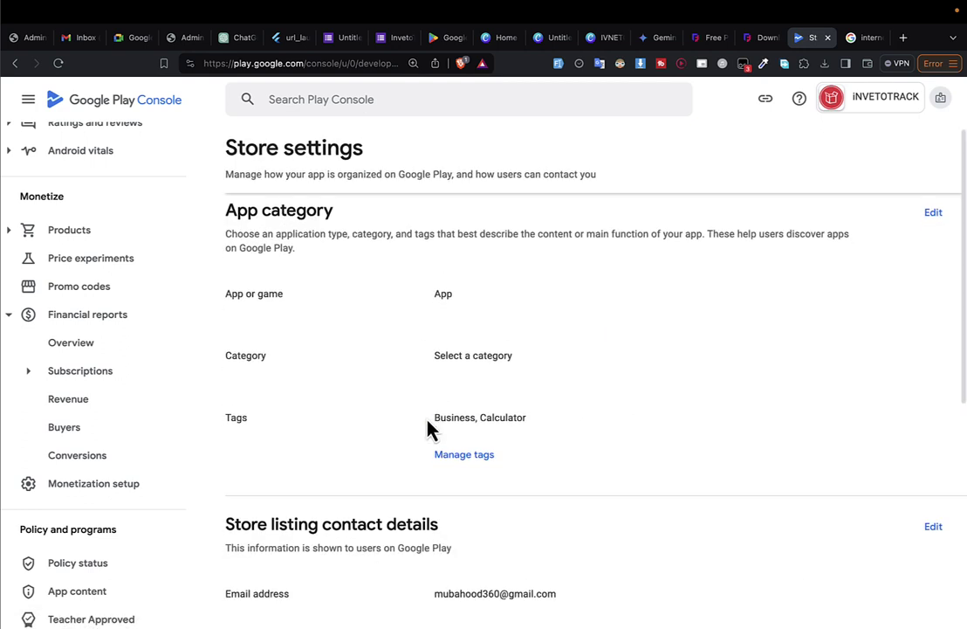
{"action": "left_click_drag", "start_coordinate": [450, 355], "coordinate": [557, 366]}
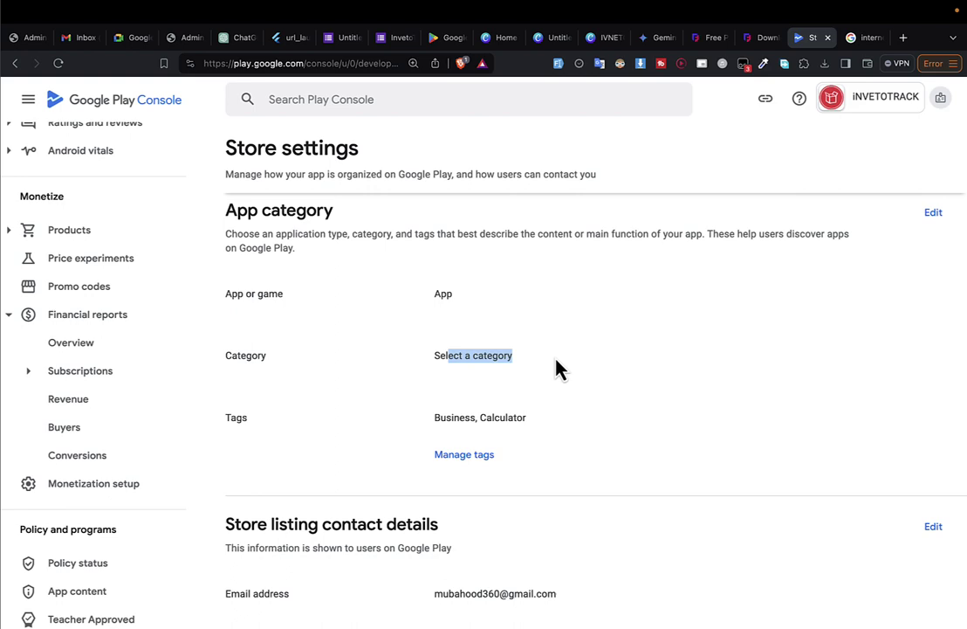
{"action": "double_click", "coordinate": [454, 358]}
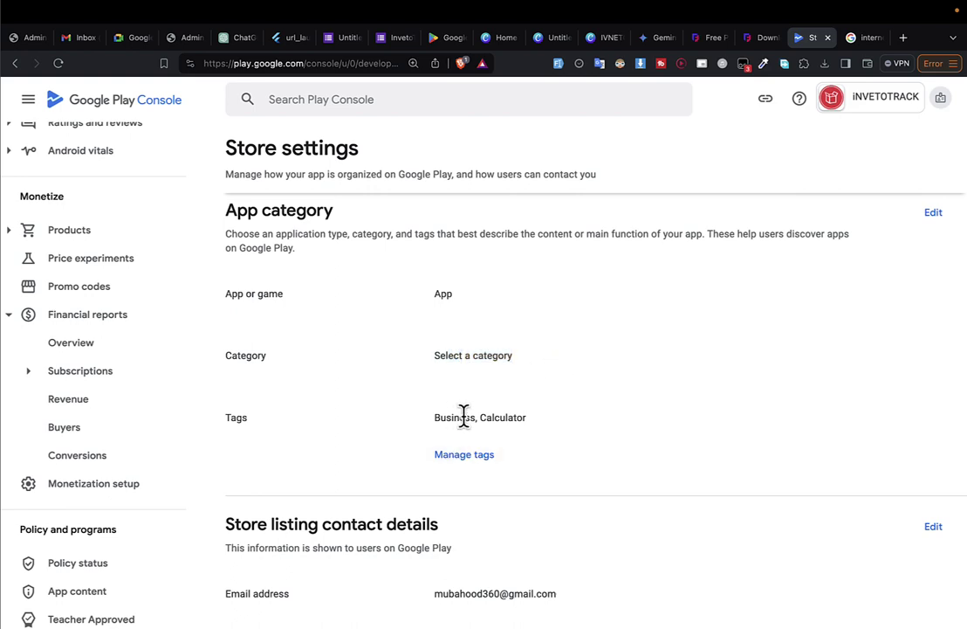
Browse the full tag list, then cancel, keeping the tags Business and Calculator.
{"action": "left_click", "coordinate": [466, 456]}
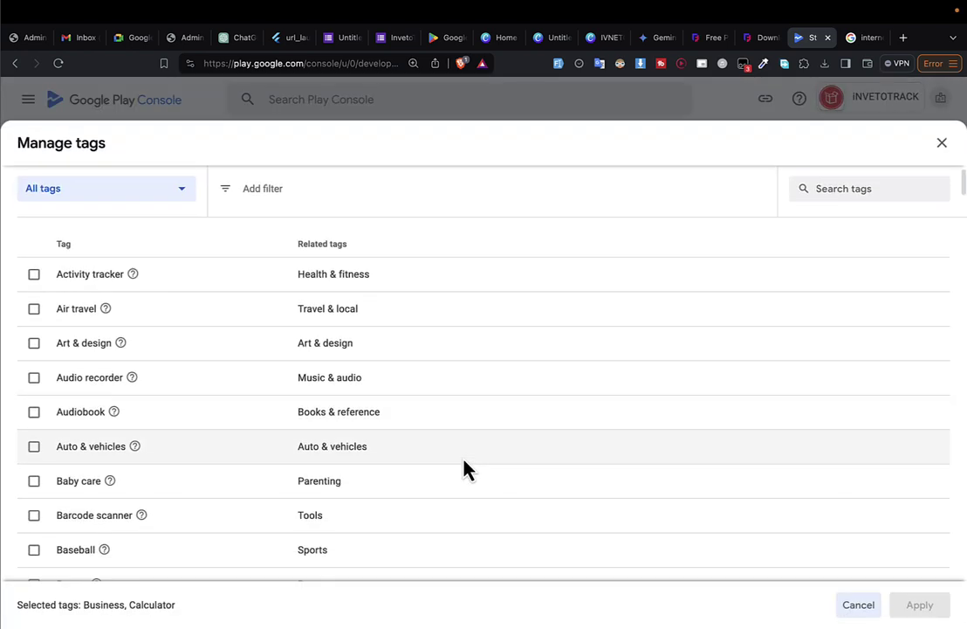
{"action": "scroll", "coordinate": [141, 329], "scroll_direction": "down", "scroll_amount": 15}
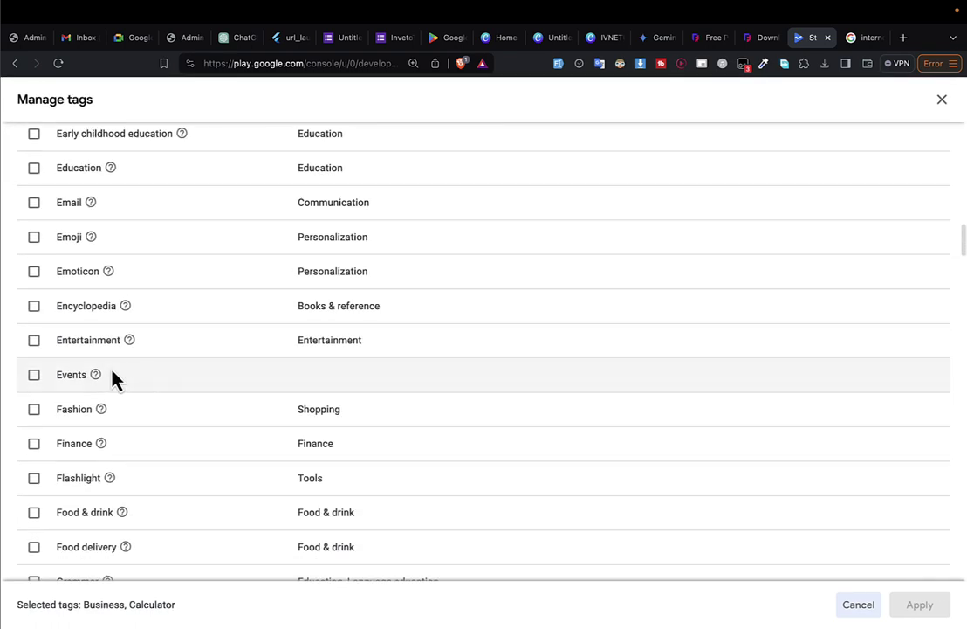
{"action": "scroll", "coordinate": [29, 372], "scroll_direction": "down", "scroll_amount": 5}
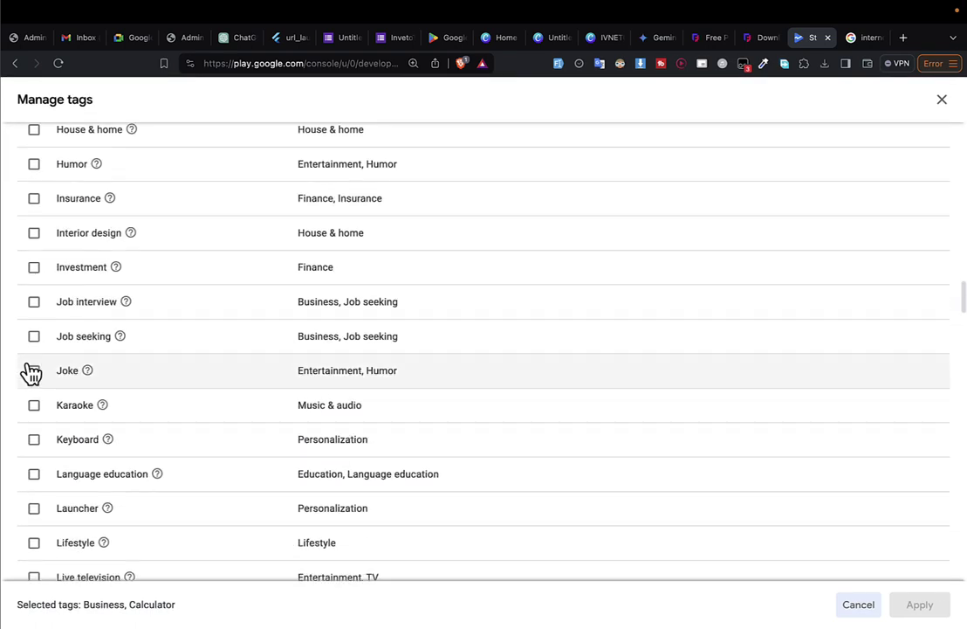
{"action": "scroll", "coordinate": [33, 374], "scroll_direction": "down", "scroll_amount": 1}
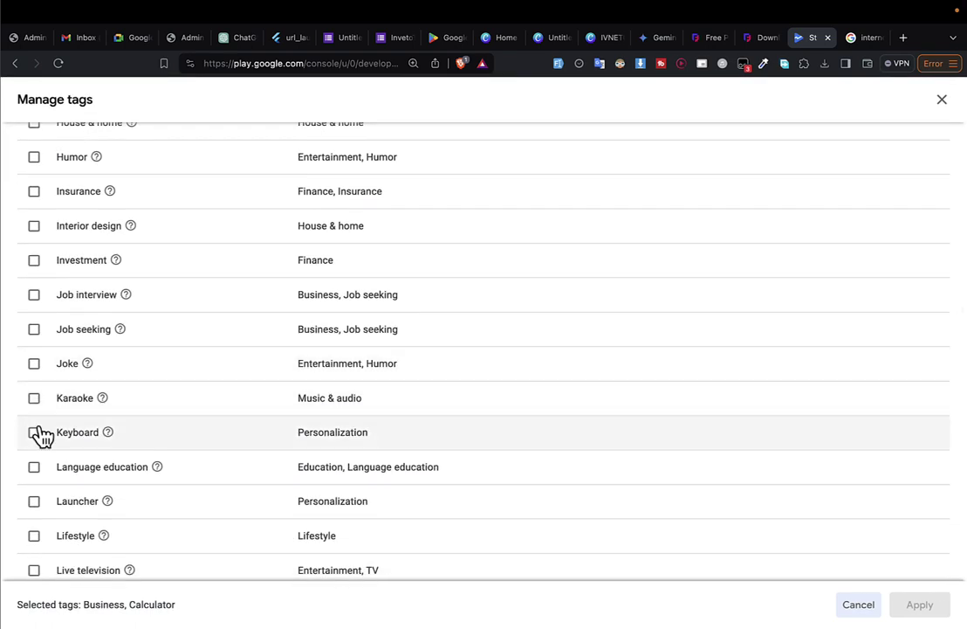
{"action": "scroll", "coordinate": [48, 486], "scroll_direction": "down", "scroll_amount": 5}
{"action": "scroll", "coordinate": [48, 486], "scroll_direction": "down", "scroll_amount": 5}
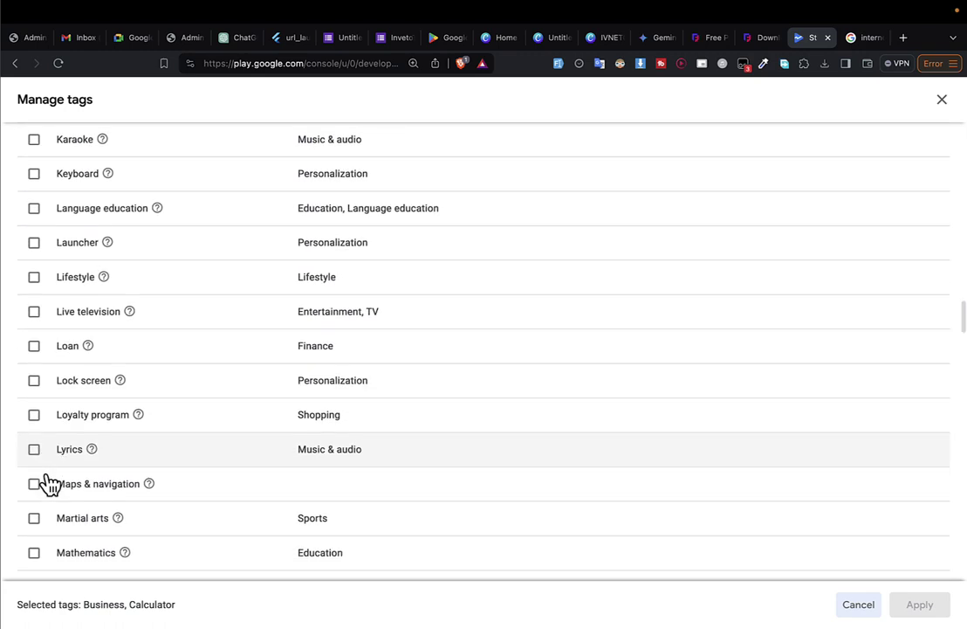
{"action": "scroll", "coordinate": [48, 485], "scroll_direction": "down", "scroll_amount": 15}
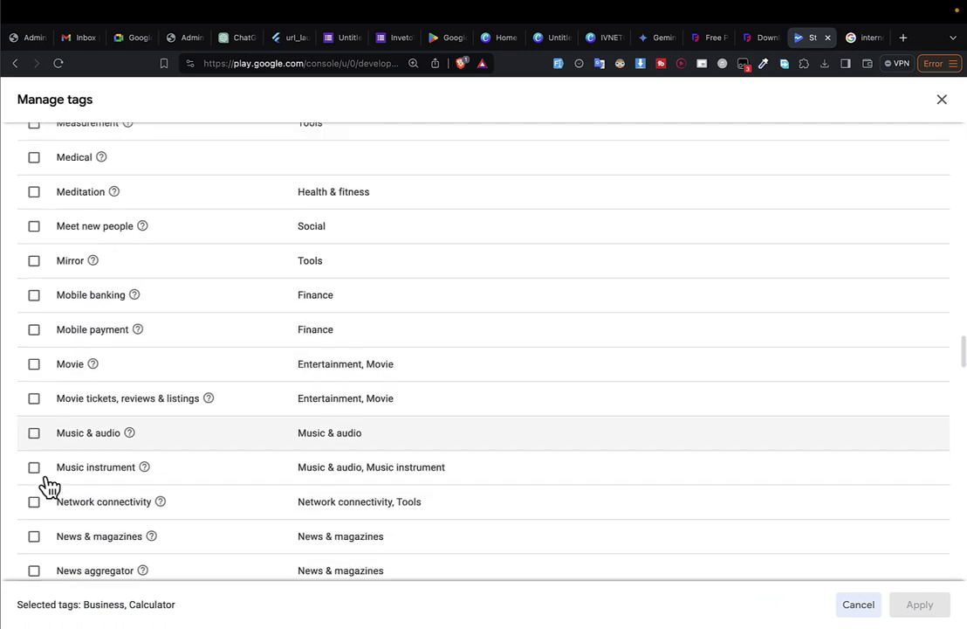
{"action": "scroll", "coordinate": [48, 486], "scroll_direction": "down", "scroll_amount": 20}
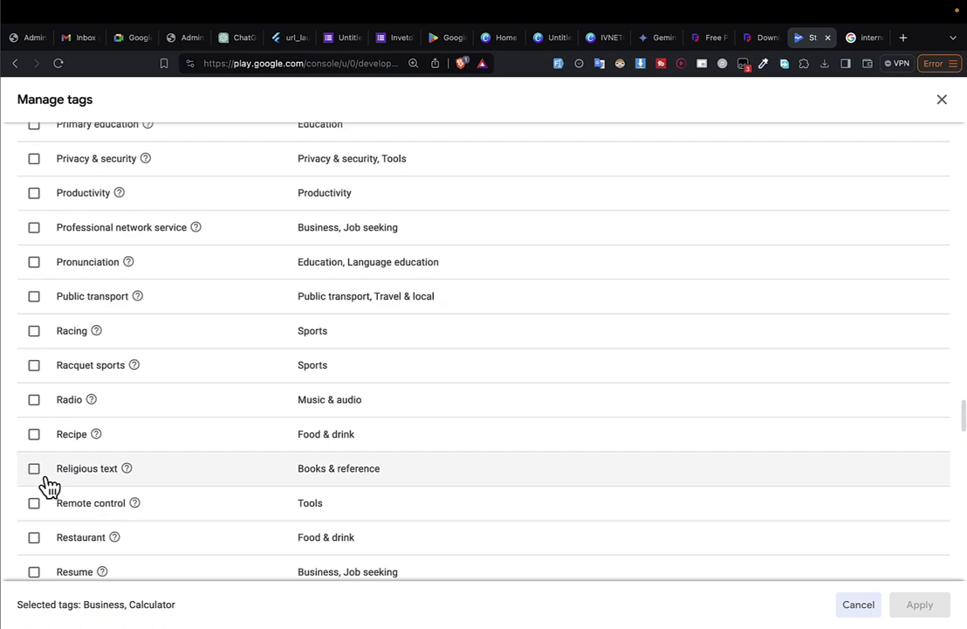
{"action": "left_click", "coordinate": [942, 99]}
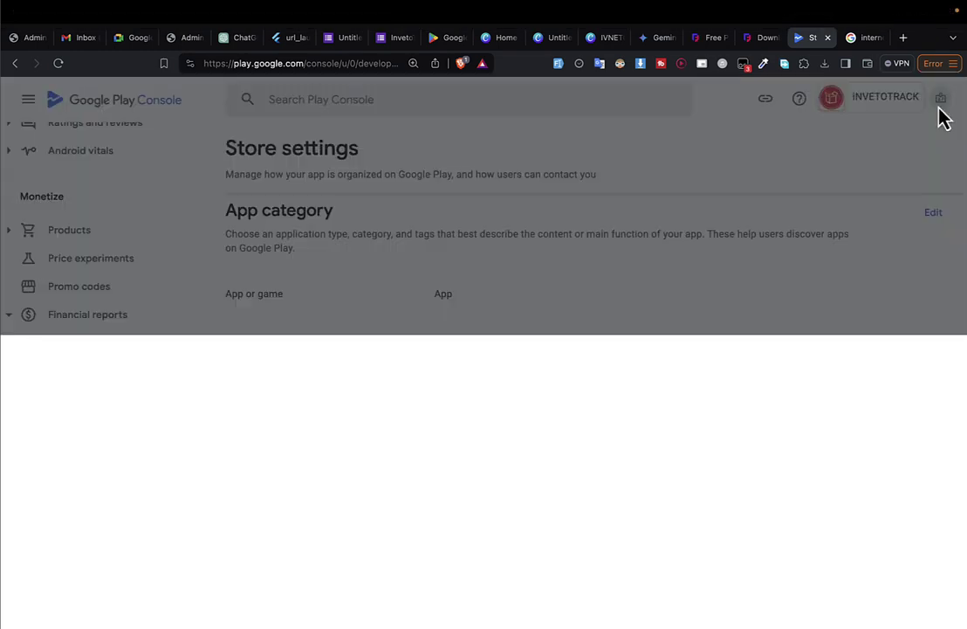
{"action": "scroll", "coordinate": [61, 393], "scroll_direction": "down", "scroll_amount": 2}
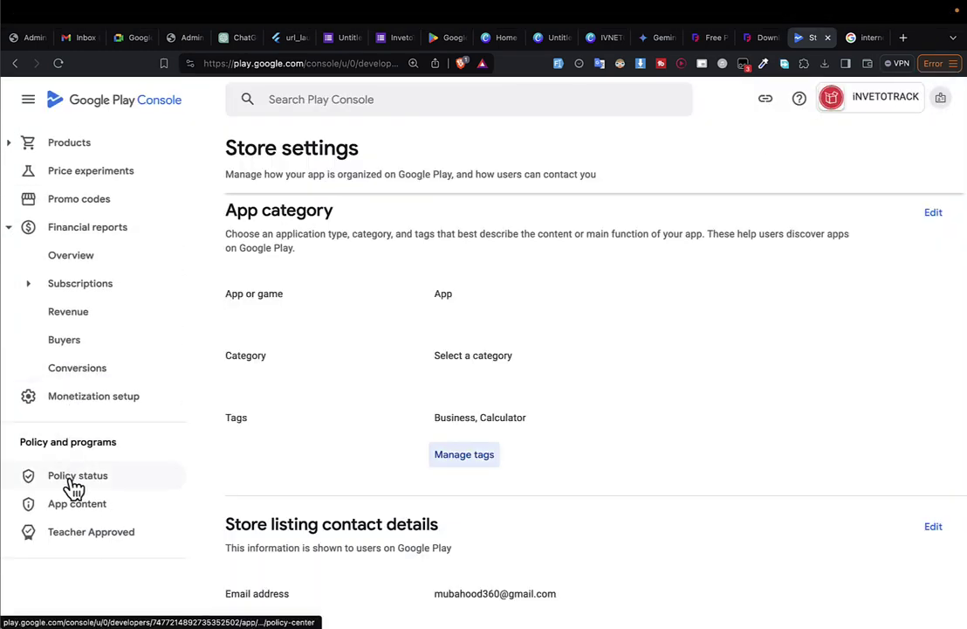
Check the policy status, completed App content declarations, and Advanced settings pages.
{"action": "left_click", "coordinate": [70, 479]}
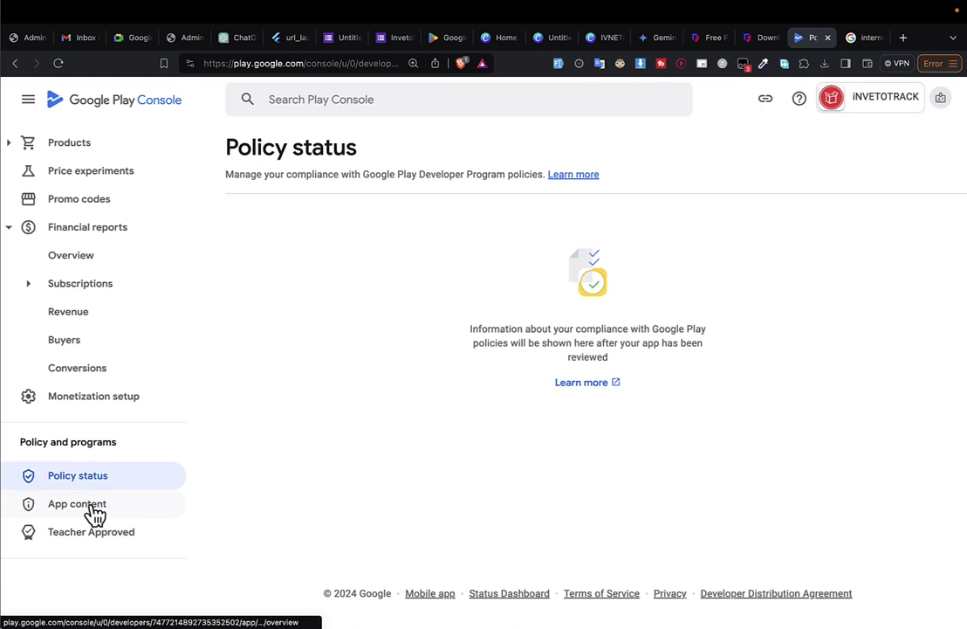
{"action": "left_click", "coordinate": [96, 514]}
{"action": "left_click", "coordinate": [417, 225]}
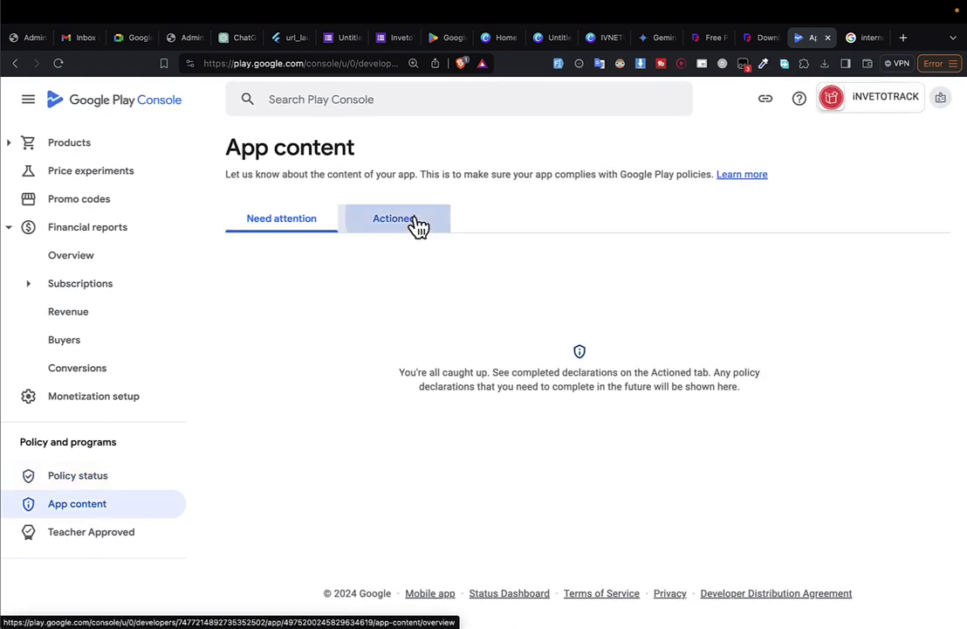
{"action": "scroll", "coordinate": [451, 393], "scroll_direction": "down", "scroll_amount": 5}
{"action": "scroll", "coordinate": [452, 434], "scroll_direction": "up", "scroll_amount": 3}
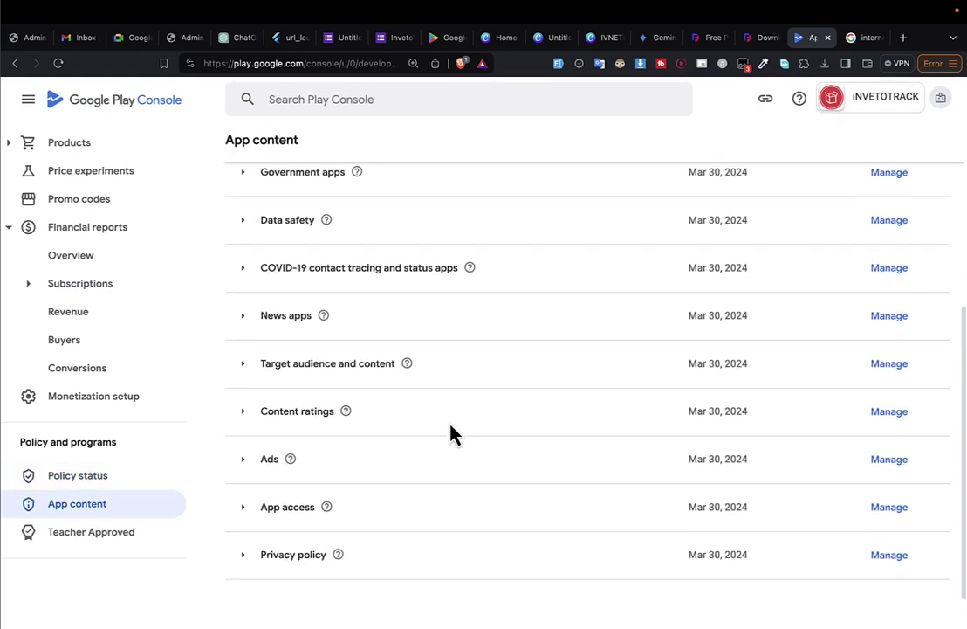
{"action": "scroll", "coordinate": [709, 344], "scroll_direction": "up", "scroll_amount": 2}
{"action": "scroll", "coordinate": [703, 346], "scroll_direction": "down", "scroll_amount": 5}
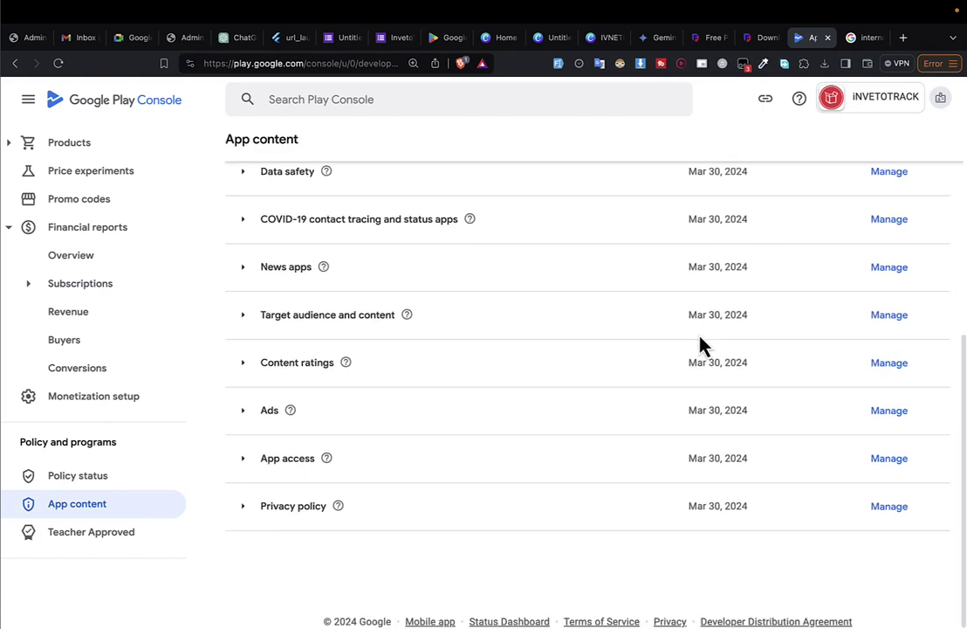
{"action": "scroll", "coordinate": [101, 258], "scroll_direction": "down", "scroll_amount": 5}
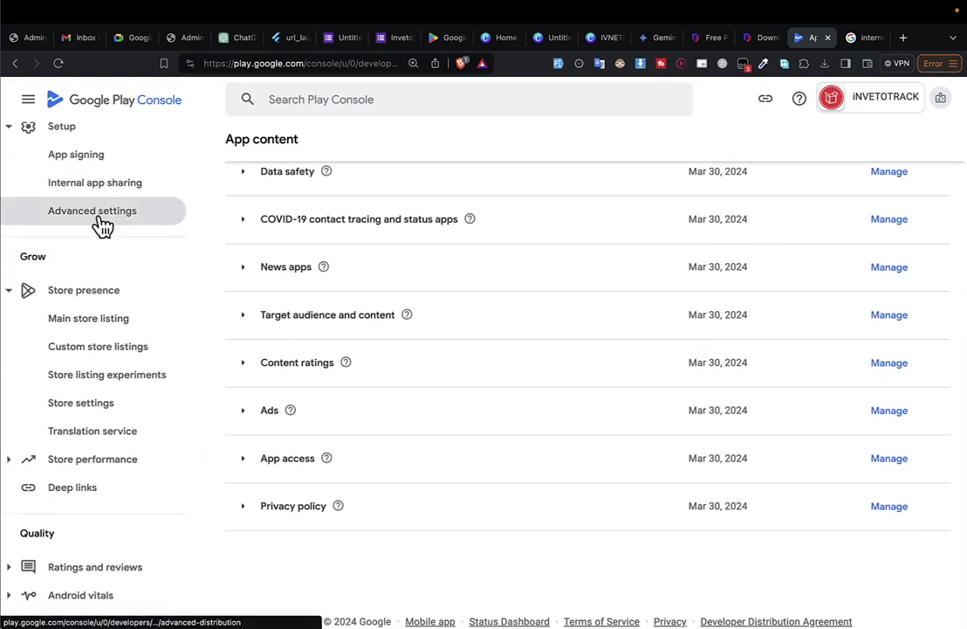
{"action": "left_click", "coordinate": [101, 212]}
{"action": "scroll", "coordinate": [105, 201], "scroll_direction": "up", "scroll_amount": 3}
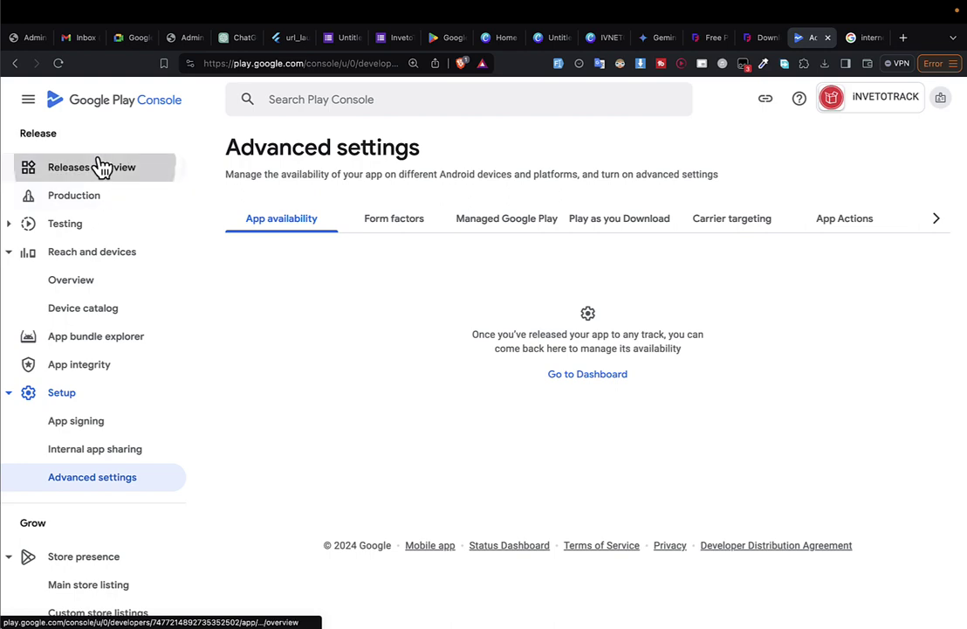
Review the Releases overview, which lists release 1 (1.0.0) as a Production draft for 177 countries.
{"action": "left_click", "coordinate": [99, 170]}
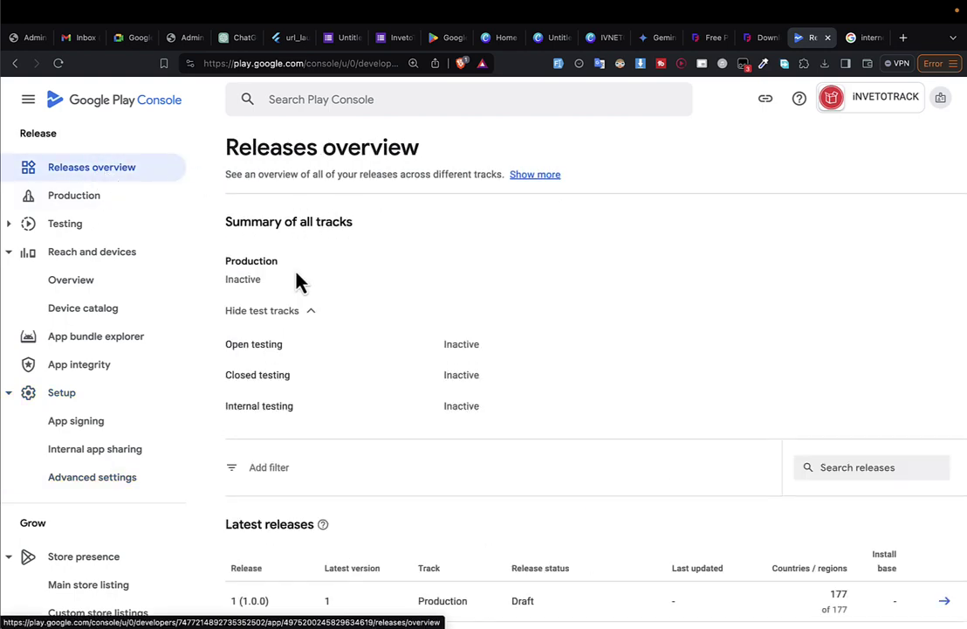
{"action": "scroll", "coordinate": [269, 286], "scroll_direction": "down", "scroll_amount": 2}
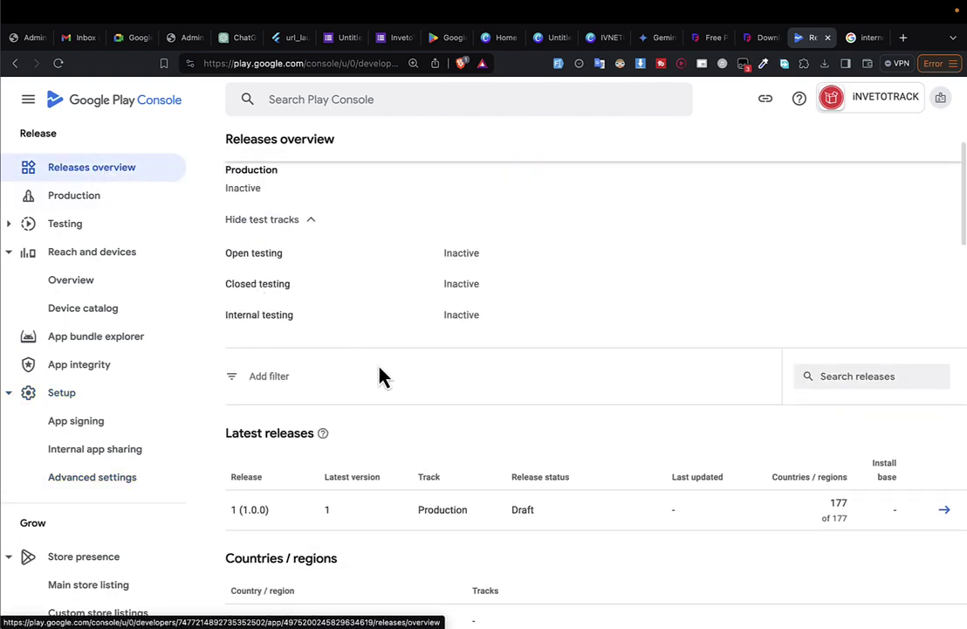
{"action": "scroll", "coordinate": [386, 389], "scroll_direction": "down", "scroll_amount": 10}
{"action": "scroll", "coordinate": [390, 390], "scroll_direction": "up", "scroll_amount": 12}
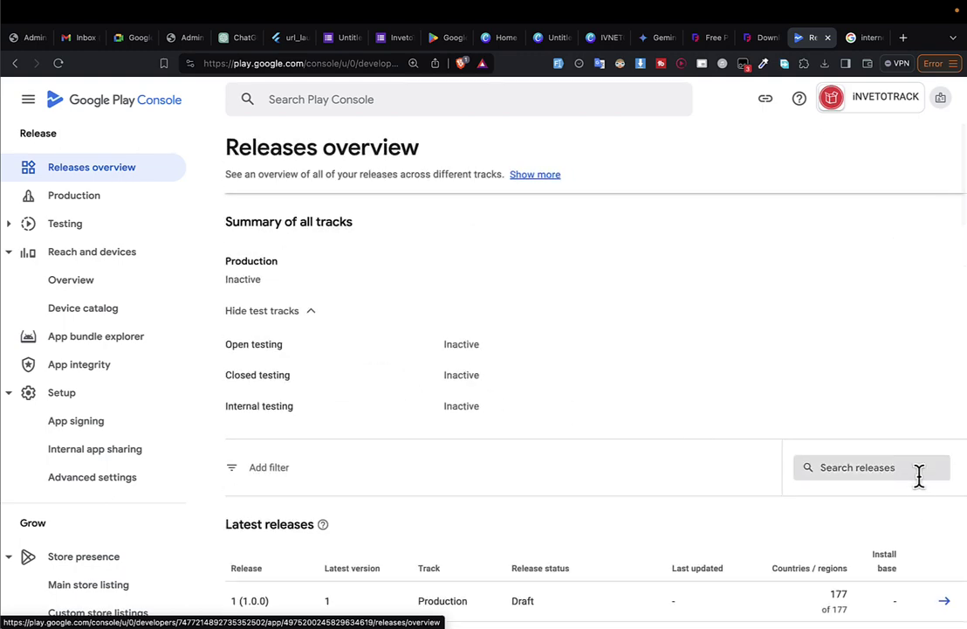
{"action": "scroll", "coordinate": [923, 519], "scroll_direction": "down", "scroll_amount": 3}
Open draft release 1 (1.0.0), advance to preview, and expand its single Dashboard-steps error.
{"action": "left_click", "coordinate": [944, 491]}
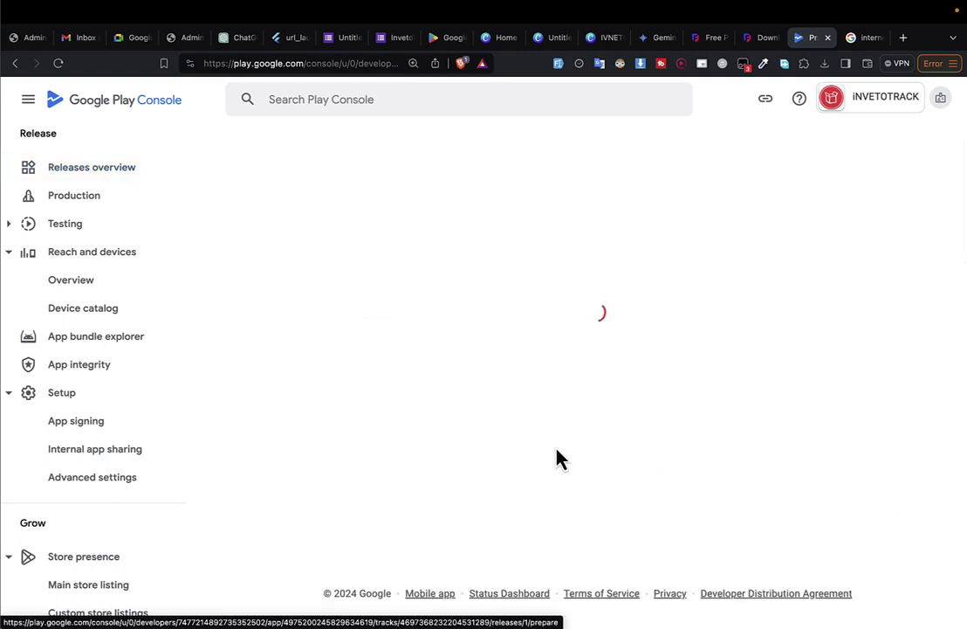
{"action": "scroll", "coordinate": [635, 441], "scroll_direction": "down", "scroll_amount": 3}
{"action": "scroll", "coordinate": [633, 441], "scroll_direction": "down", "scroll_amount": 3}
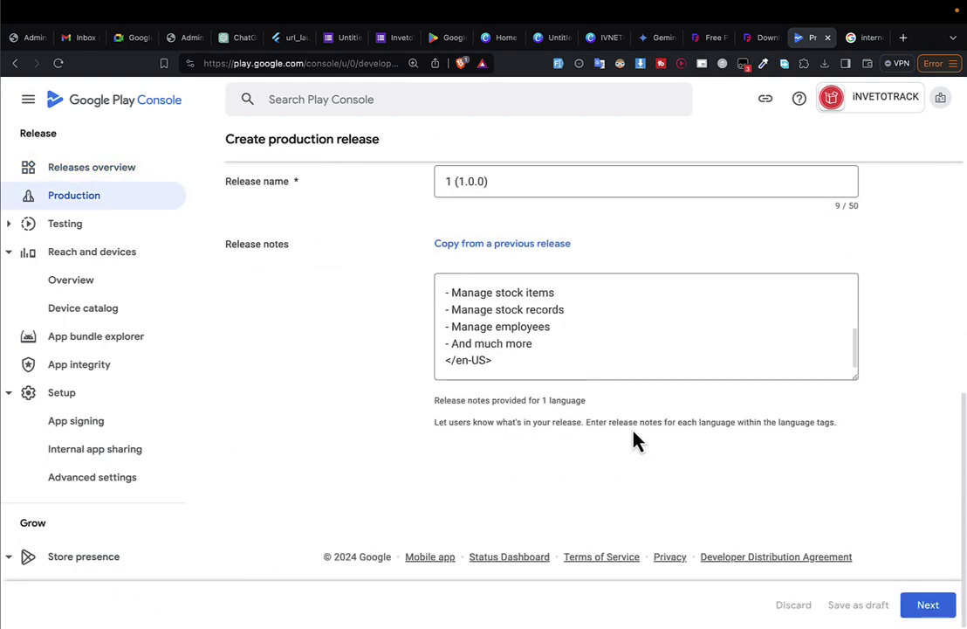
{"action": "scroll", "coordinate": [633, 441], "scroll_direction": "up", "scroll_amount": 6}
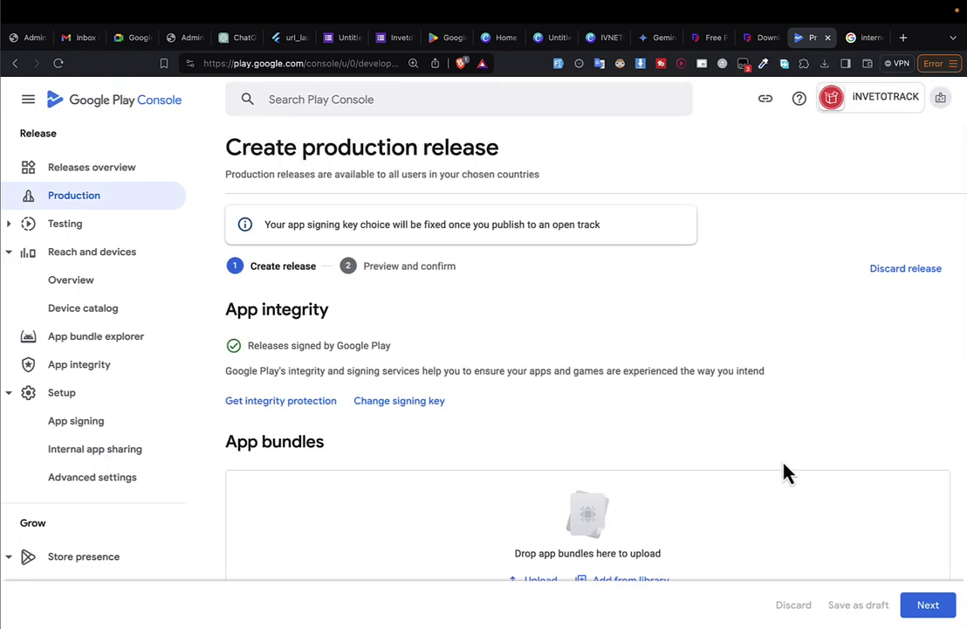
{"action": "scroll", "coordinate": [785, 471], "scroll_direction": "down", "scroll_amount": 5}
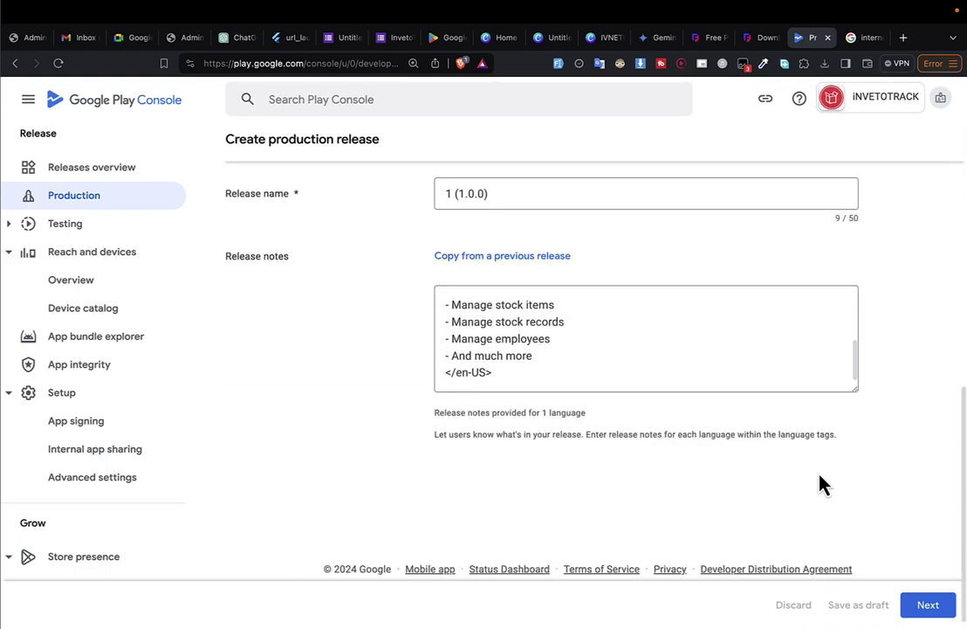
{"action": "left_click", "coordinate": [927, 606]}
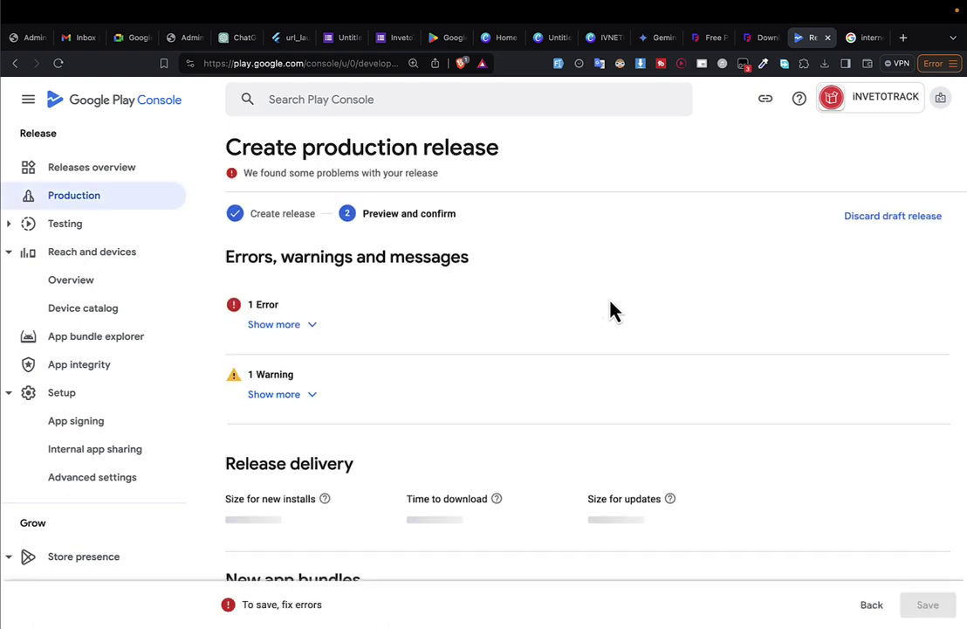
{"action": "left_click", "coordinate": [273, 327]}
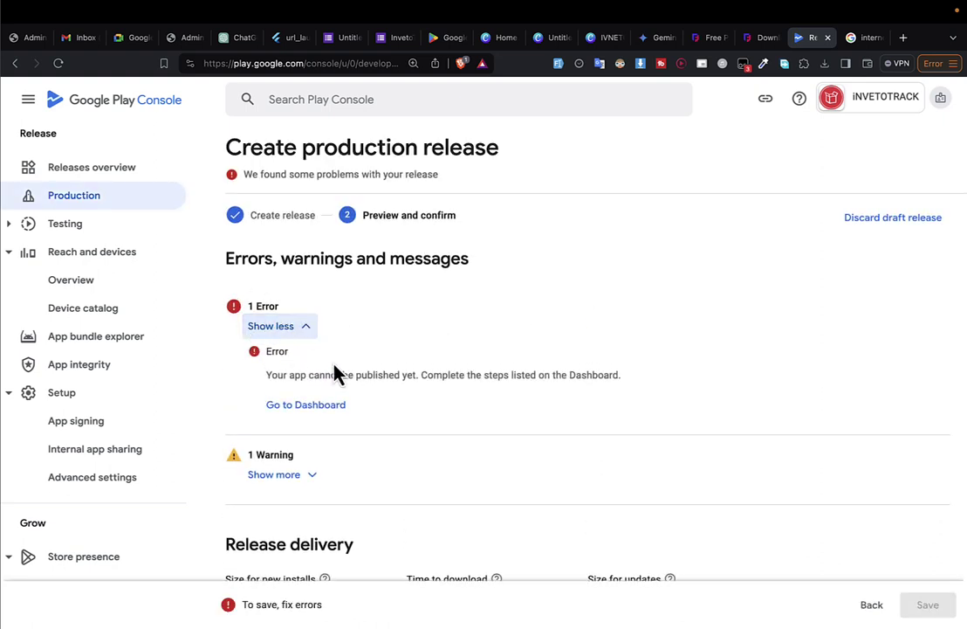
Go to the Dashboard and scroll through its setup and release sections.
{"action": "left_click", "coordinate": [316, 416]}
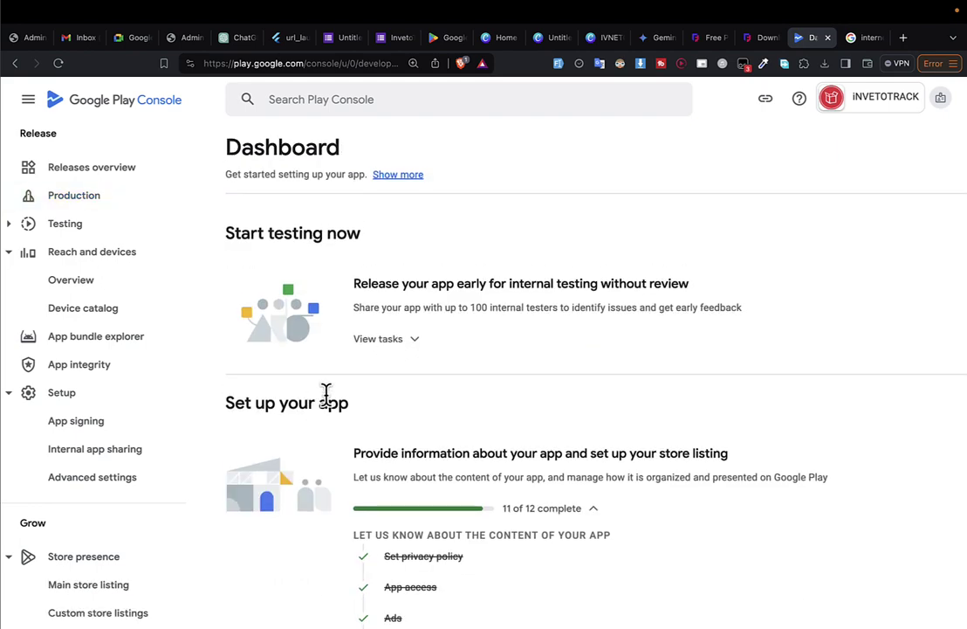
{"action": "scroll", "coordinate": [404, 440], "scroll_direction": "down", "scroll_amount": 6}
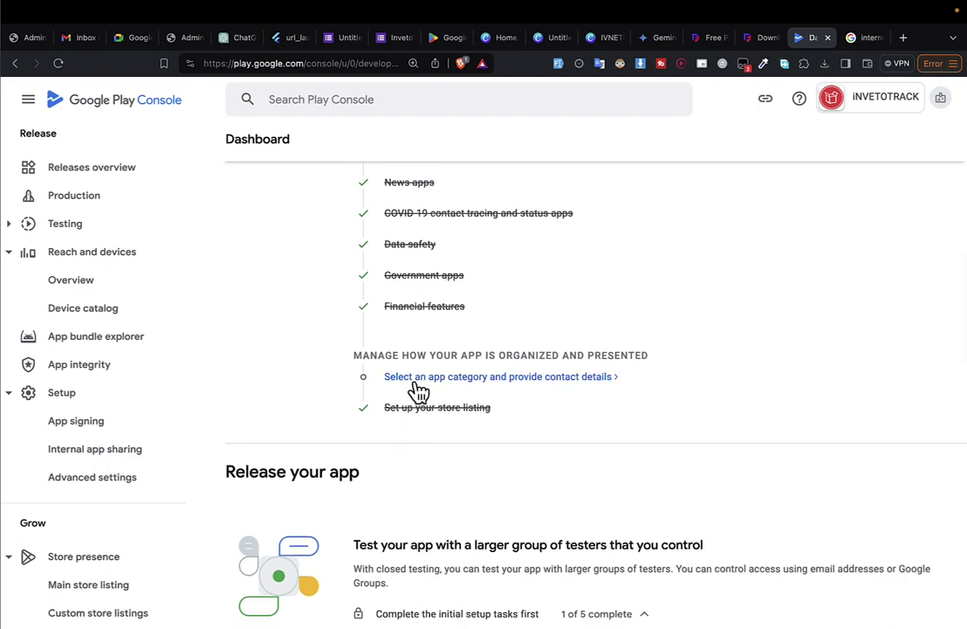
{"action": "scroll", "coordinate": [419, 392], "scroll_direction": "down", "scroll_amount": 10}
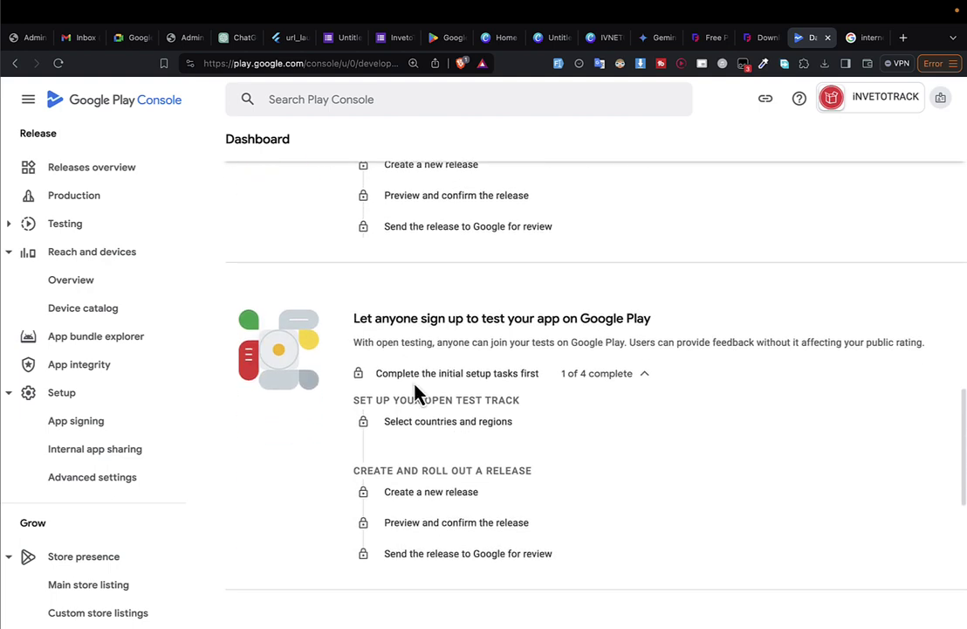
{"action": "scroll", "coordinate": [417, 393], "scroll_direction": "down", "scroll_amount": 7}
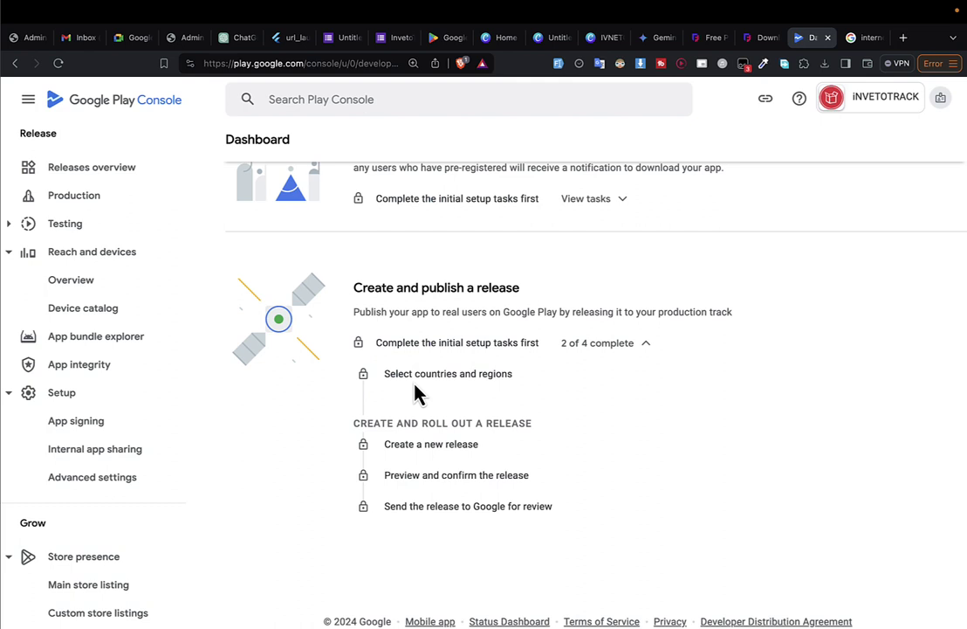
{"action": "left_click_drag", "start_coordinate": [384, 289], "coordinate": [491, 287]}
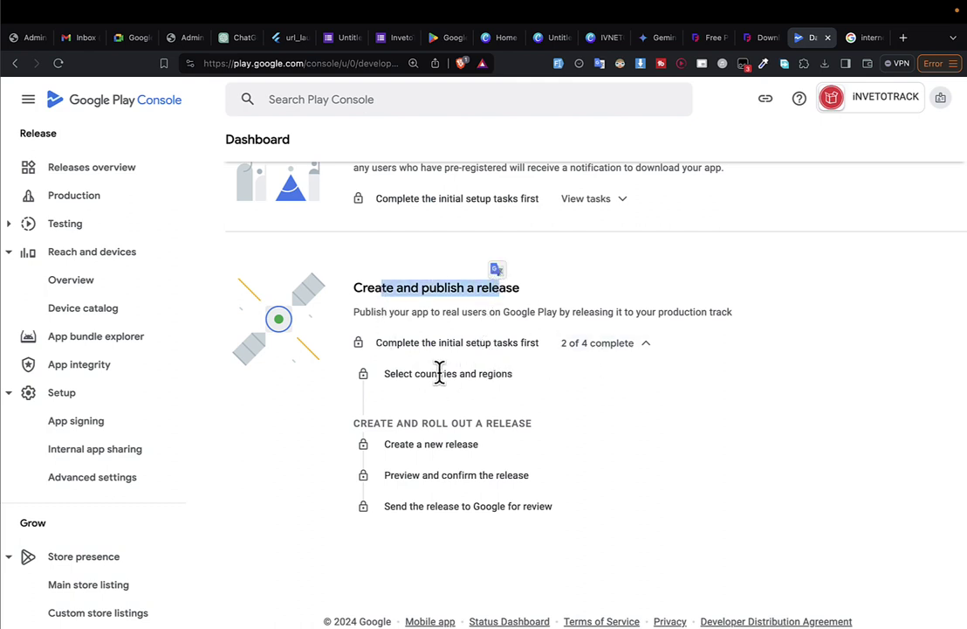
{"action": "left_click", "coordinate": [530, 385]}
Collapse and re-expand the production release task list showing 2 of 4 tasks complete.
{"action": "left_click", "coordinate": [629, 342]}
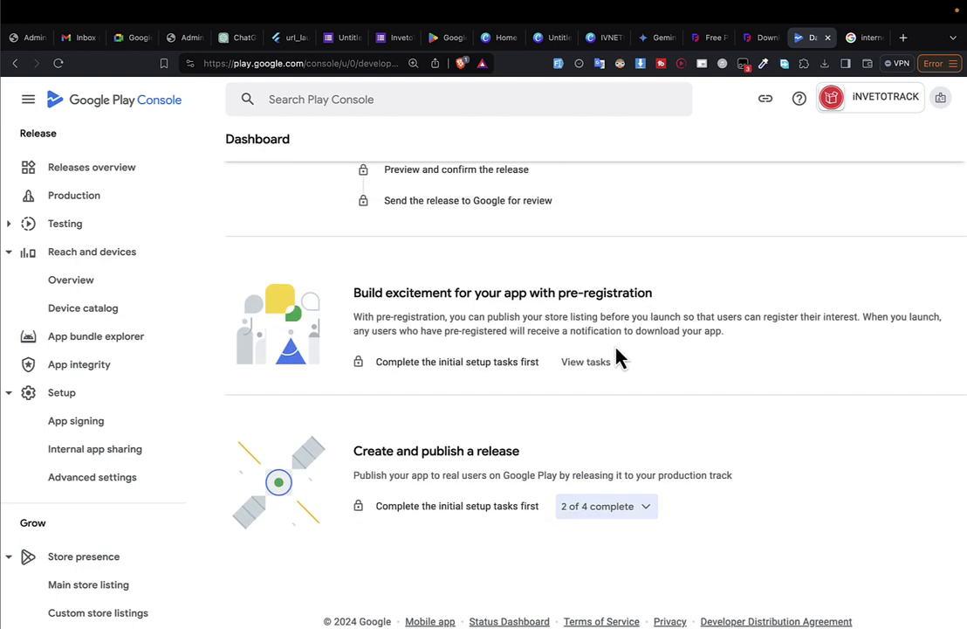
{"action": "left_click", "coordinate": [569, 515]}
{"action": "scroll", "coordinate": [573, 522], "scroll_direction": "down", "scroll_amount": 2}
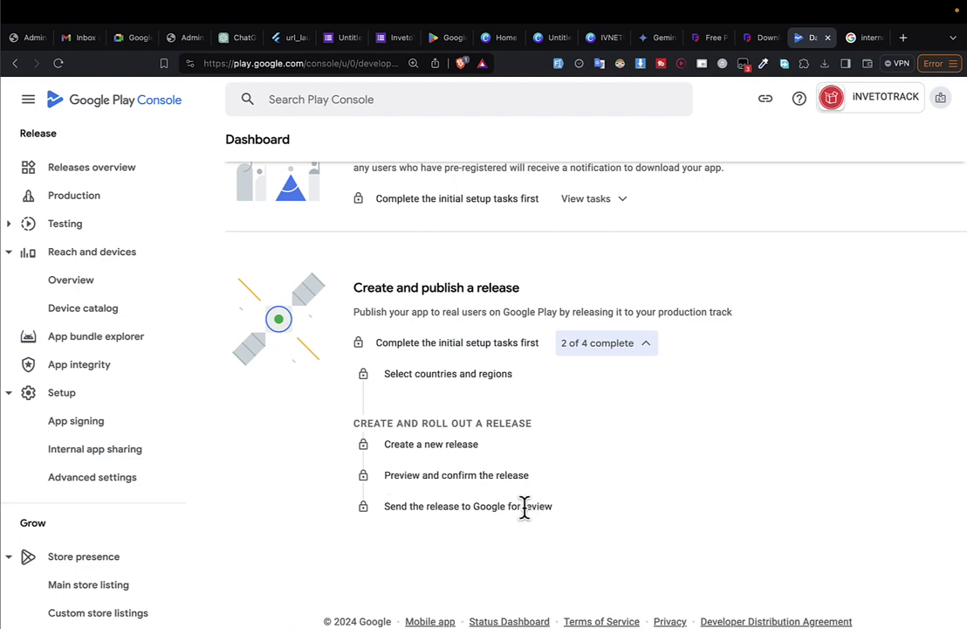
{"action": "scroll", "coordinate": [442, 297], "scroll_direction": "up", "scroll_amount": 1}
{"action": "scroll", "coordinate": [442, 301], "scroll_direction": "up", "scroll_amount": 15}
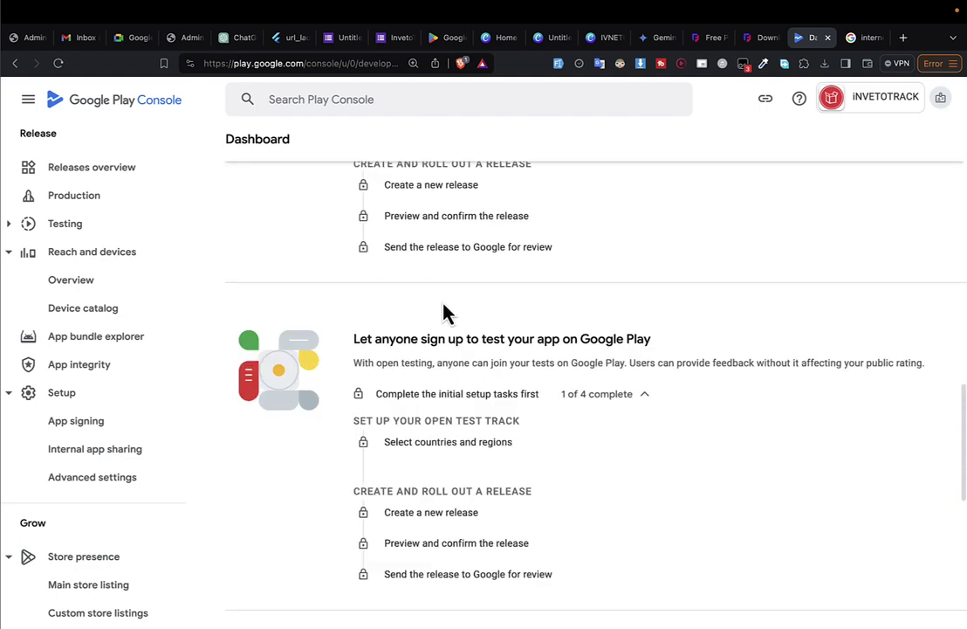
{"action": "scroll", "coordinate": [443, 312], "scroll_direction": "up", "scroll_amount": 5}
{"action": "scroll", "coordinate": [443, 313], "scroll_direction": "down", "scroll_amount": 8}
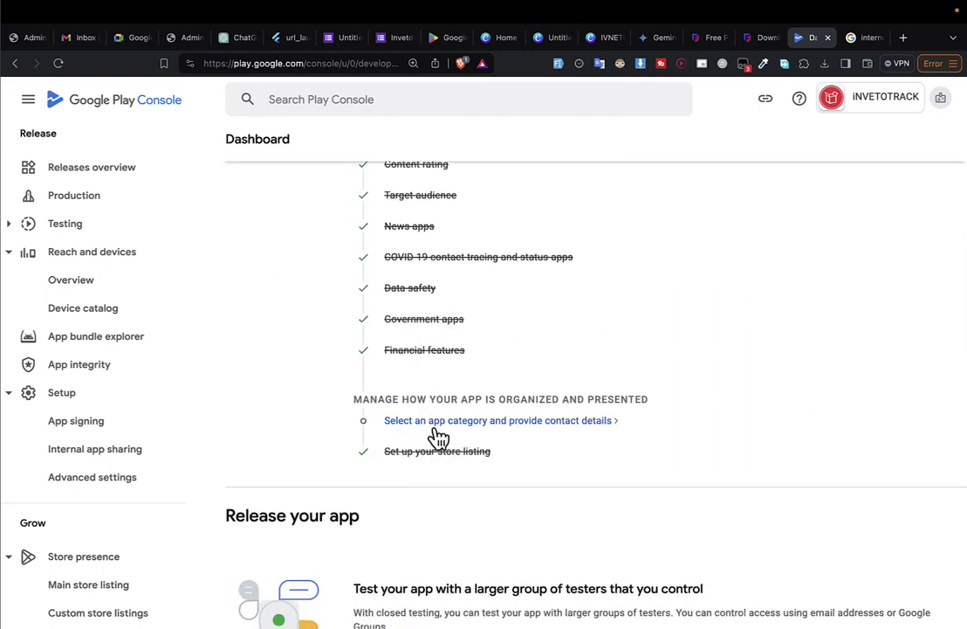
{"action": "scroll", "coordinate": [436, 434], "scroll_direction": "up", "scroll_amount": 2}
{"action": "scroll", "coordinate": [437, 434], "scroll_direction": "down", "scroll_amount": 3}
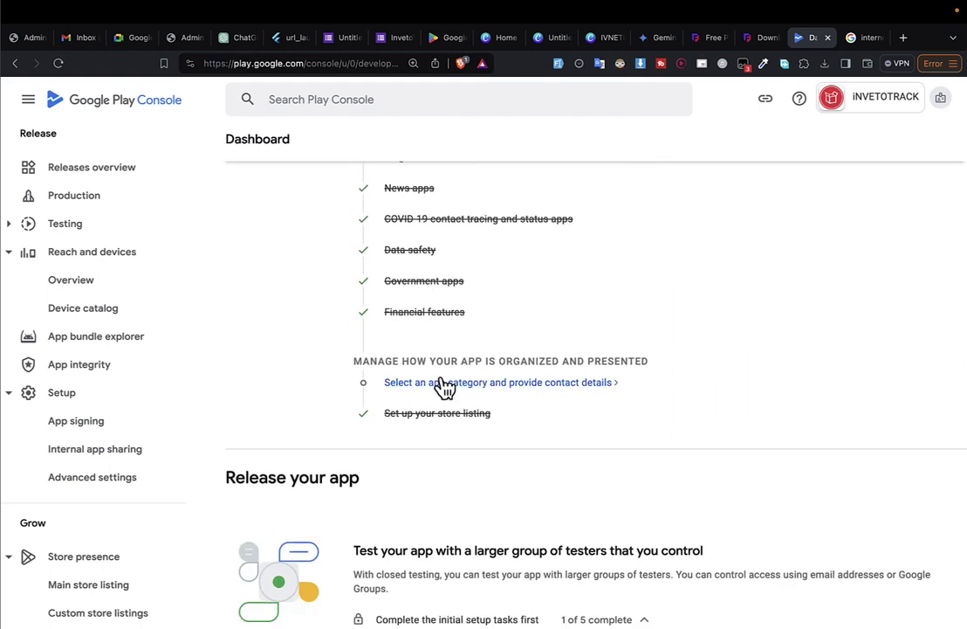
Change the app category to Business in store settings, save it, and close the editor.
{"action": "left_click", "coordinate": [440, 391]}
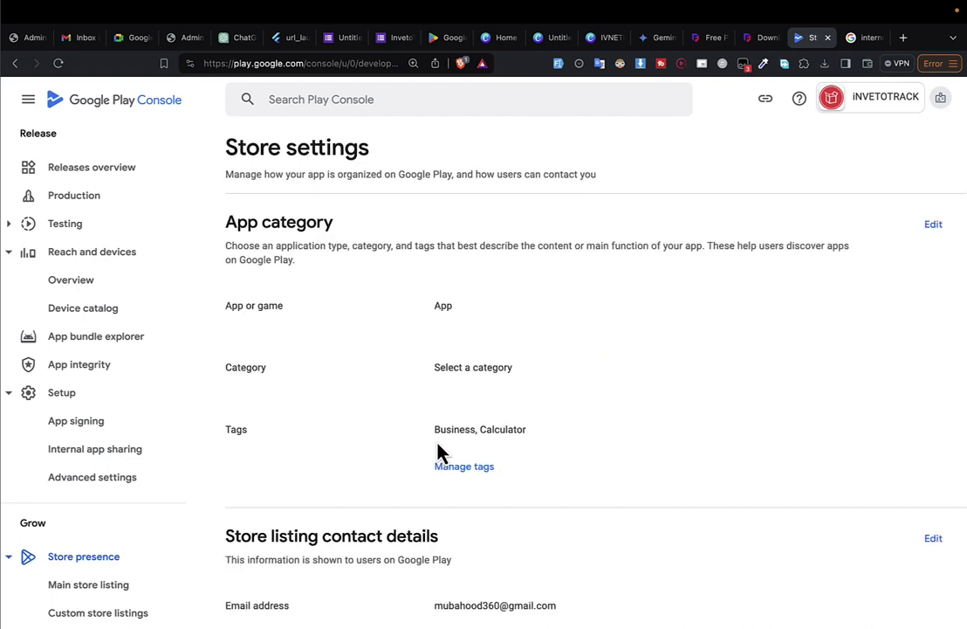
{"action": "scroll", "coordinate": [476, 314], "scroll_direction": "down", "scroll_amount": 1}
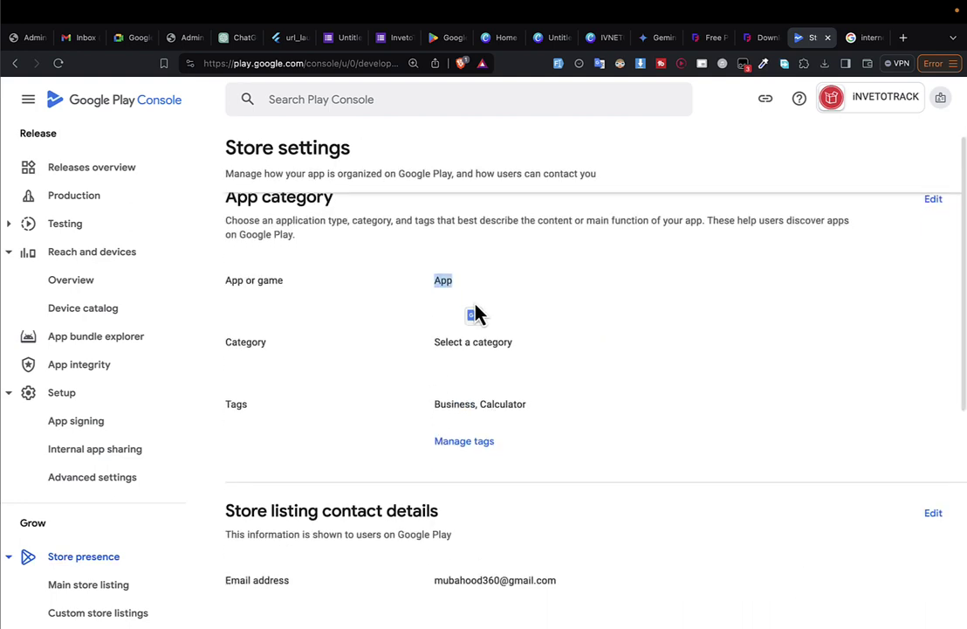
{"action": "scroll", "coordinate": [476, 314], "scroll_direction": "up", "scroll_amount": 1}
{"action": "left_click", "coordinate": [932, 220]}
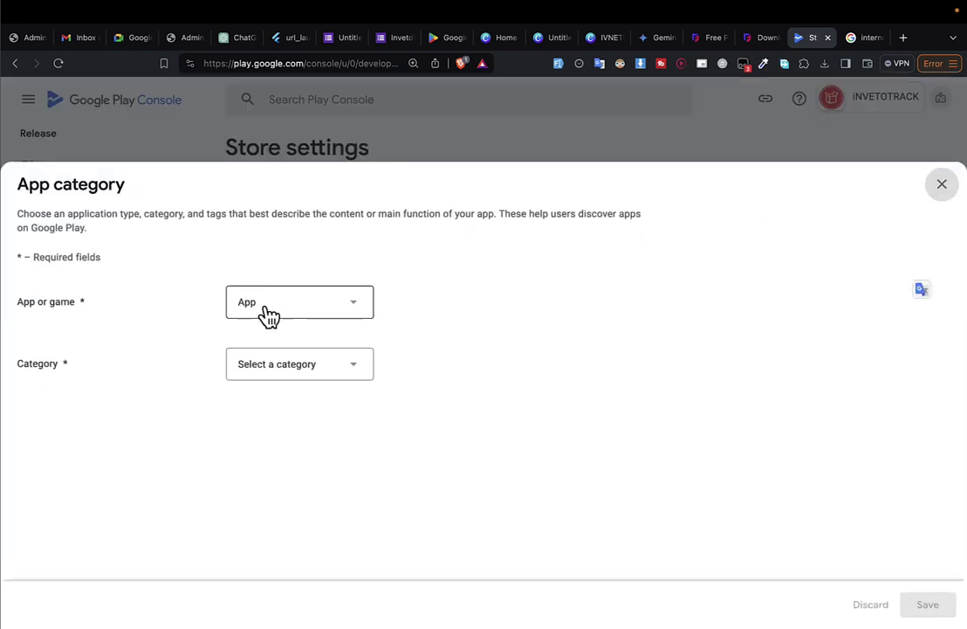
{"action": "left_click", "coordinate": [284, 385]}
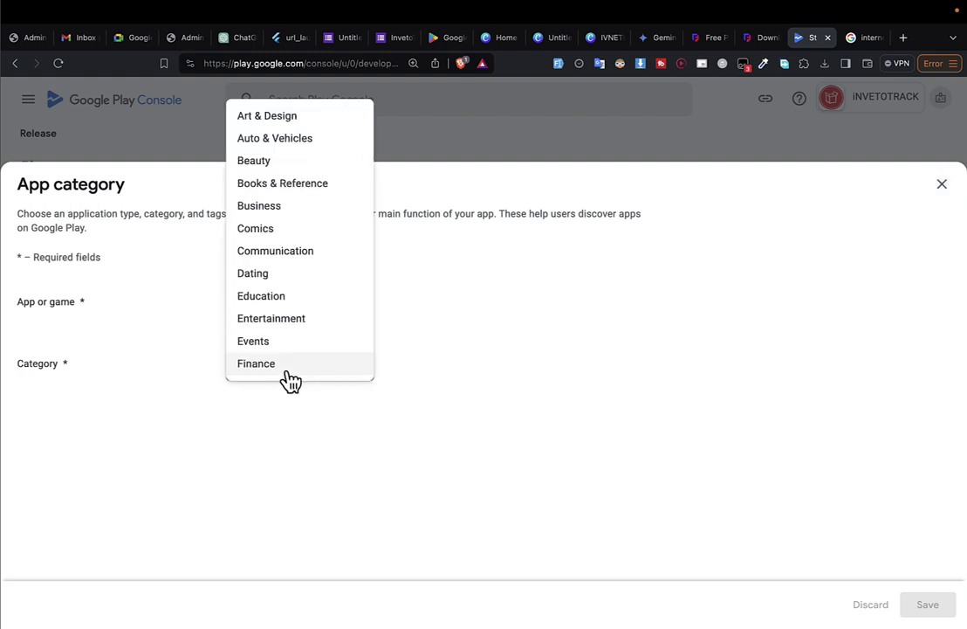
{"action": "left_click", "coordinate": [259, 206]}
{"action": "left_click", "coordinate": [929, 604]}
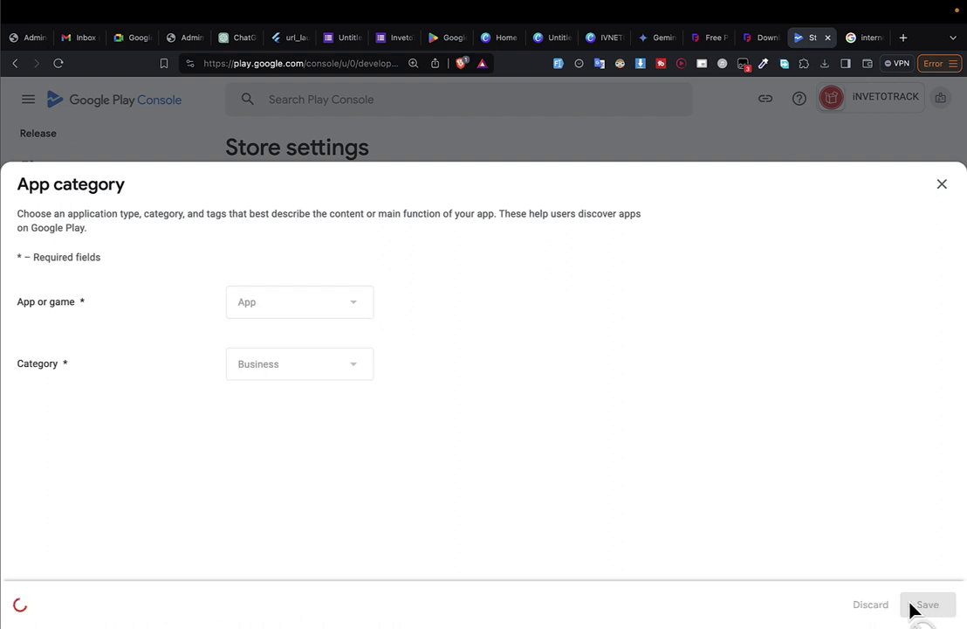
{"action": "left_click", "coordinate": [942, 188]}
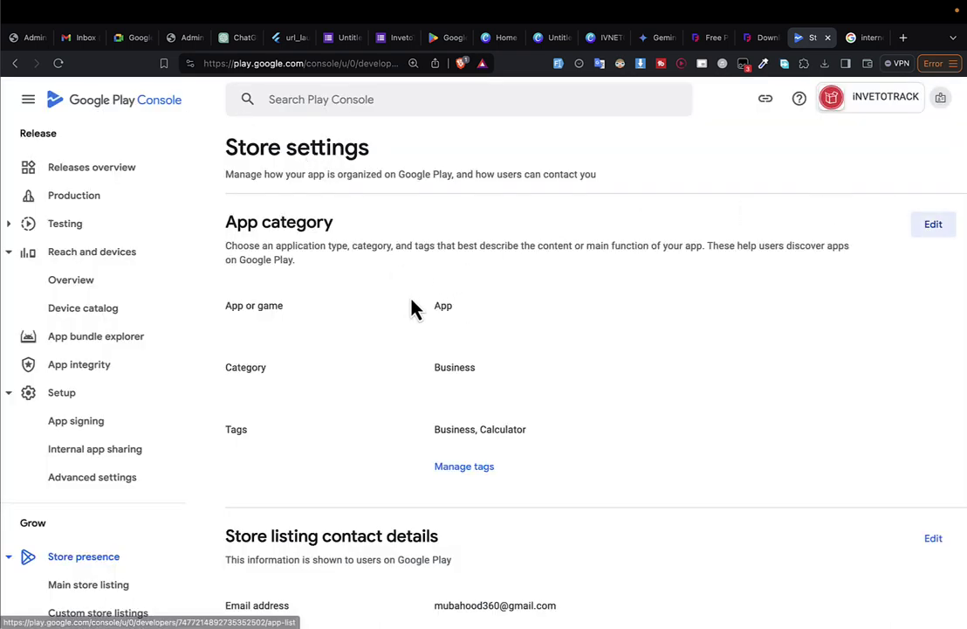
{"action": "scroll", "coordinate": [413, 309], "scroll_direction": "left", "scroll_amount": 5}
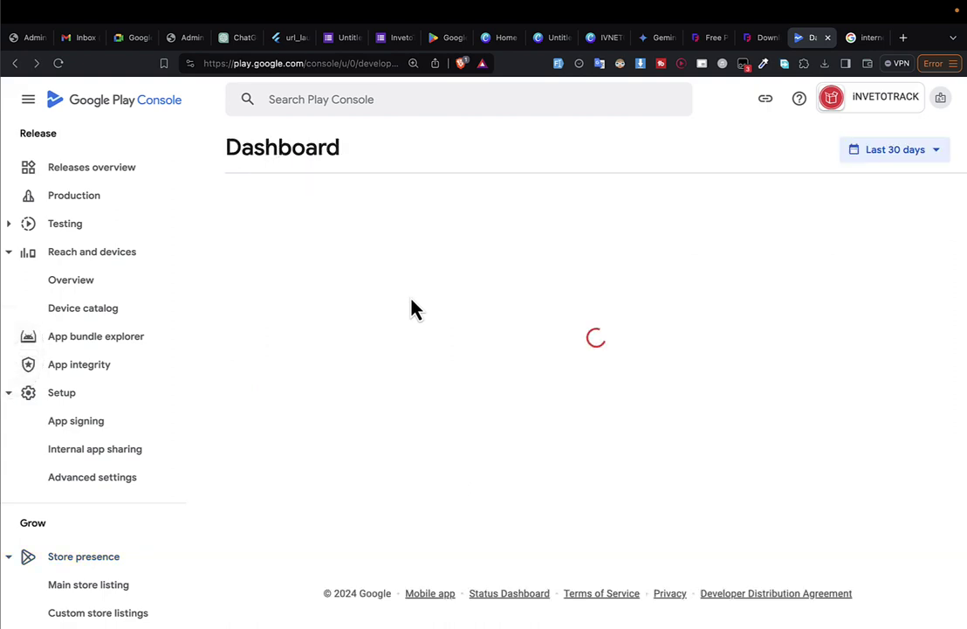
Open the draft production release 1 (1.0.0) from the Releases overview.
{"action": "scroll", "coordinate": [416, 371], "scroll_direction": "down", "scroll_amount": 5}
{"action": "scroll", "coordinate": [419, 371], "scroll_direction": "up", "scroll_amount": 6}
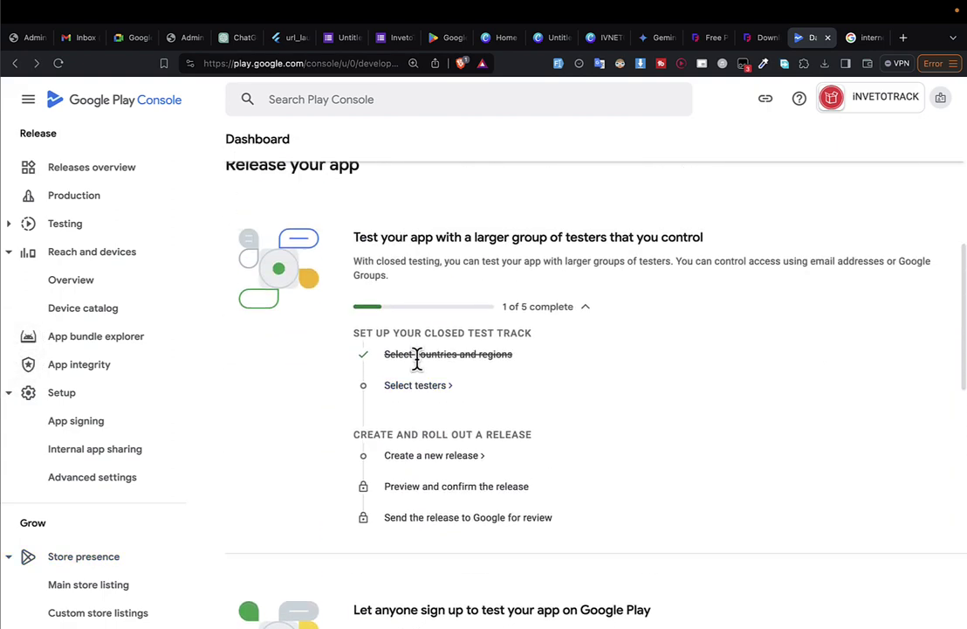
{"action": "scroll", "coordinate": [419, 371], "scroll_direction": "down", "scroll_amount": 15}
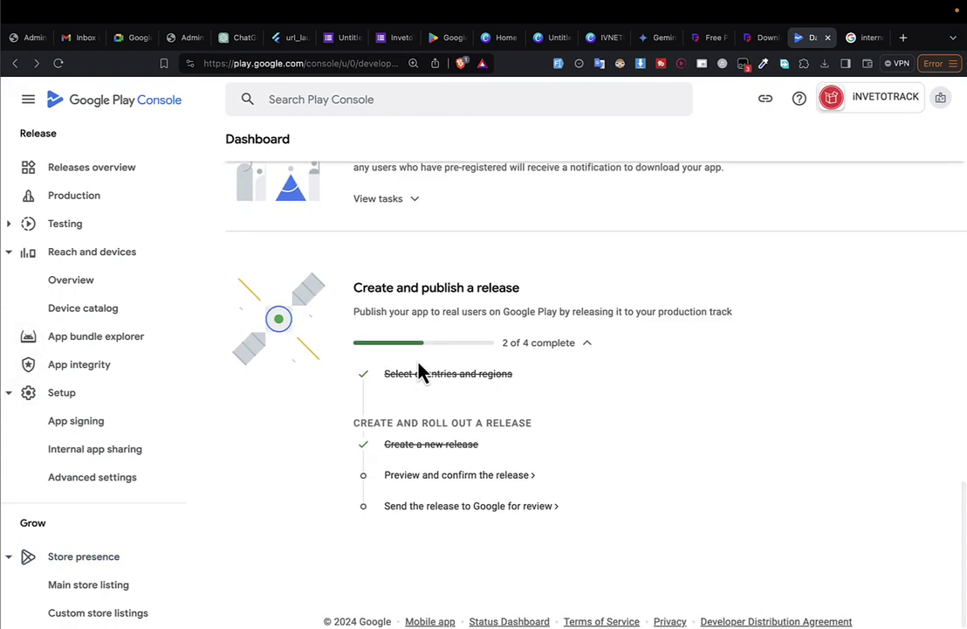
{"action": "scroll", "coordinate": [419, 371], "scroll_direction": "up", "scroll_amount": 15}
{"action": "scroll", "coordinate": [416, 356], "scroll_direction": "up", "scroll_amount": 2}
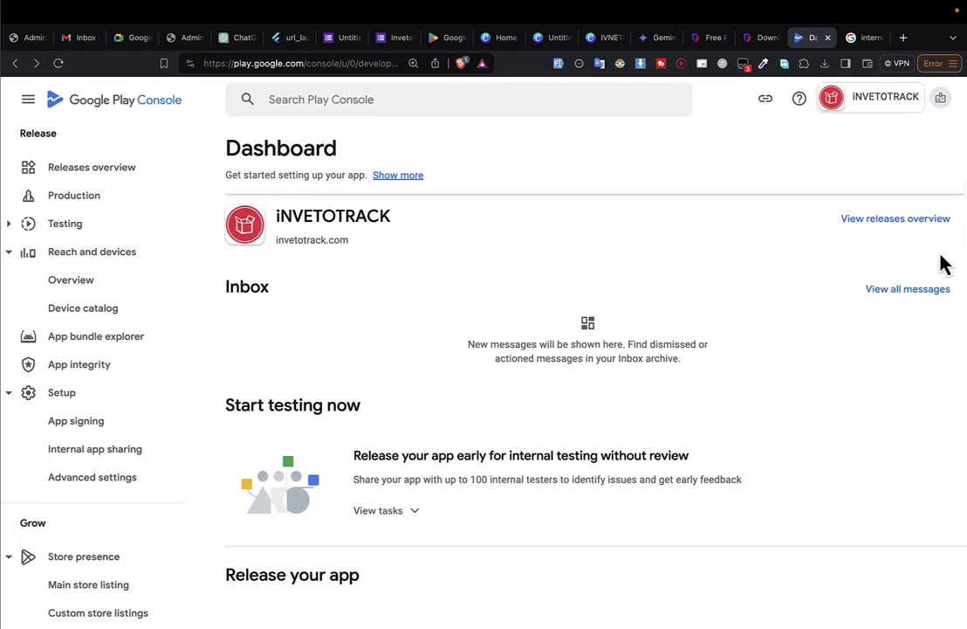
{"action": "left_click", "coordinate": [899, 222]}
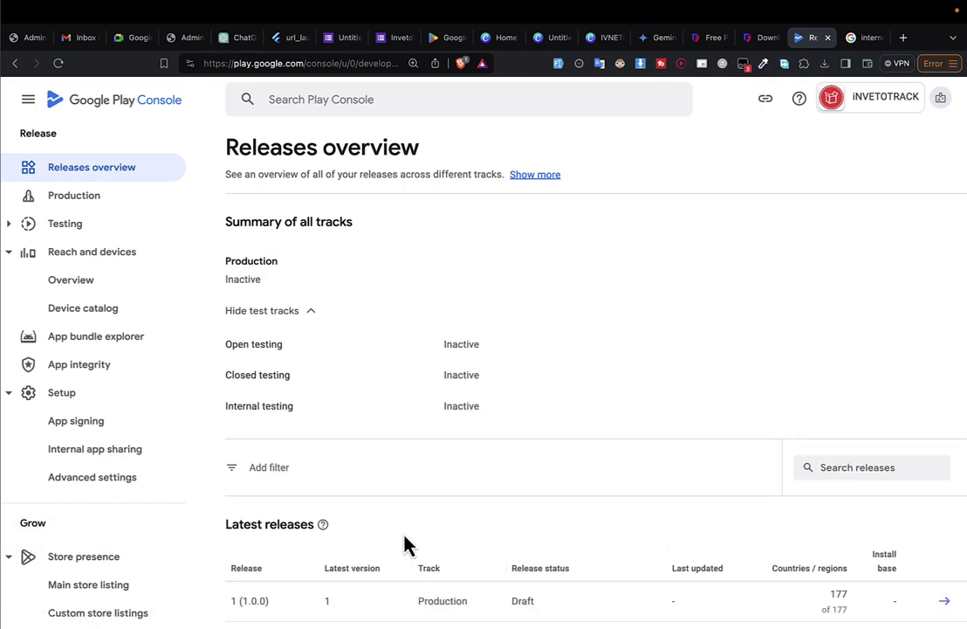
{"action": "scroll", "coordinate": [404, 544], "scroll_direction": "down", "scroll_amount": 20}
{"action": "scroll", "coordinate": [403, 544], "scroll_direction": "up", "scroll_amount": 15}
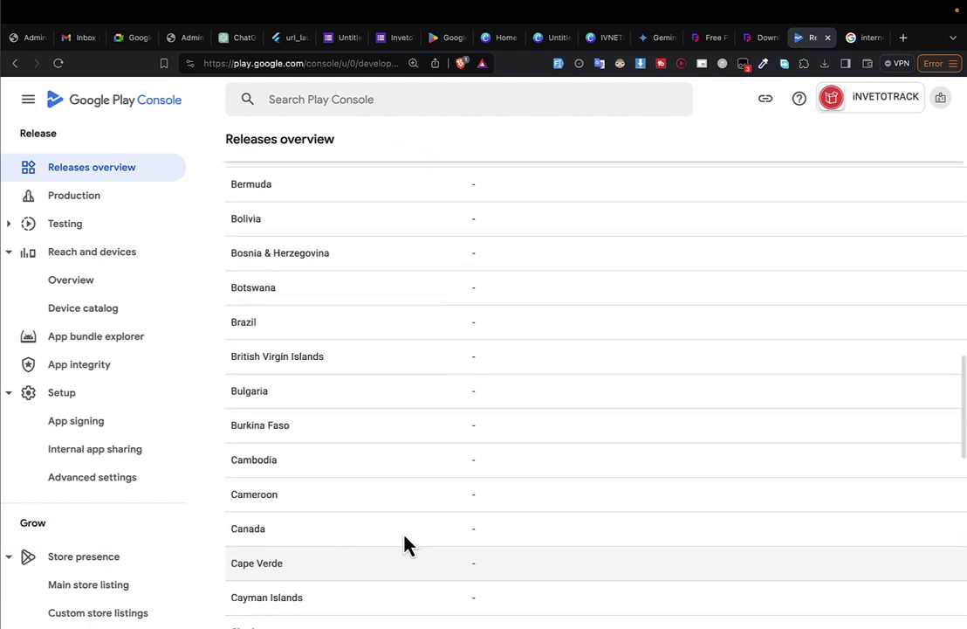
{"action": "left_click", "coordinate": [941, 293]}
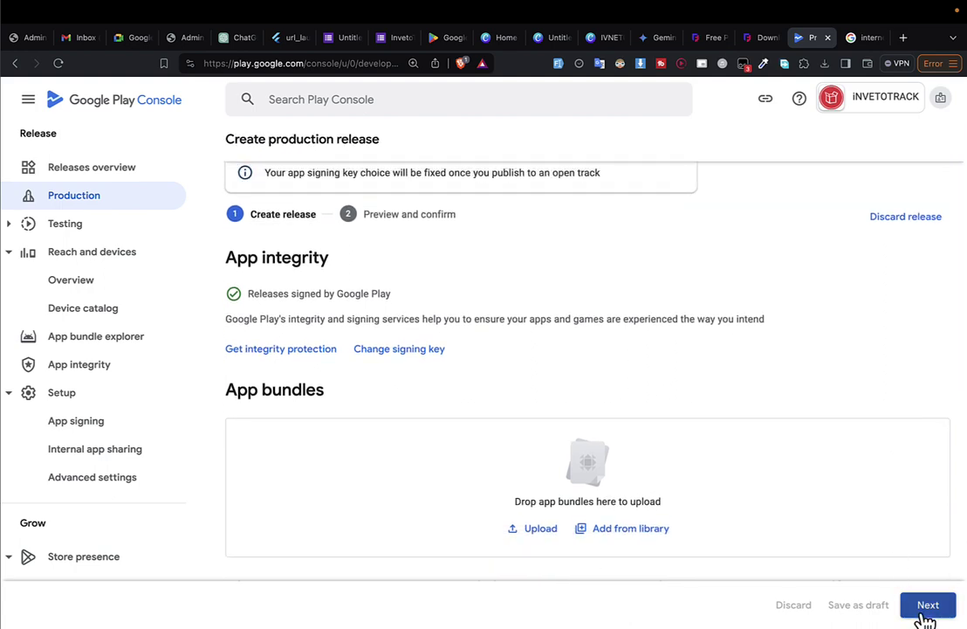
Review the release preview and debug-symbols warning details, then save the production release.
{"action": "left_click", "coordinate": [926, 604]}
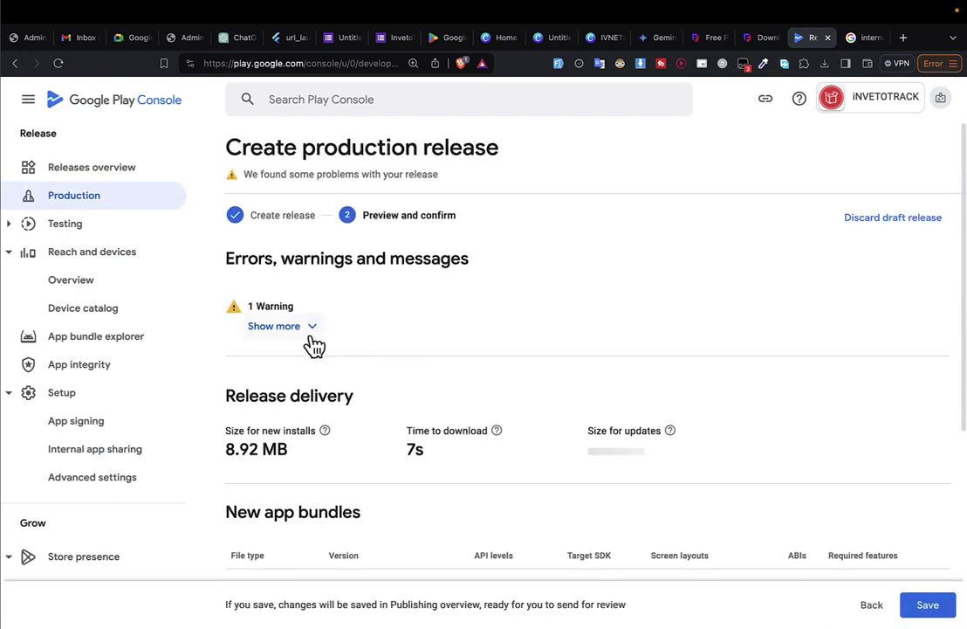
{"action": "left_click", "coordinate": [307, 328]}
{"action": "triple_click", "coordinate": [279, 397]}
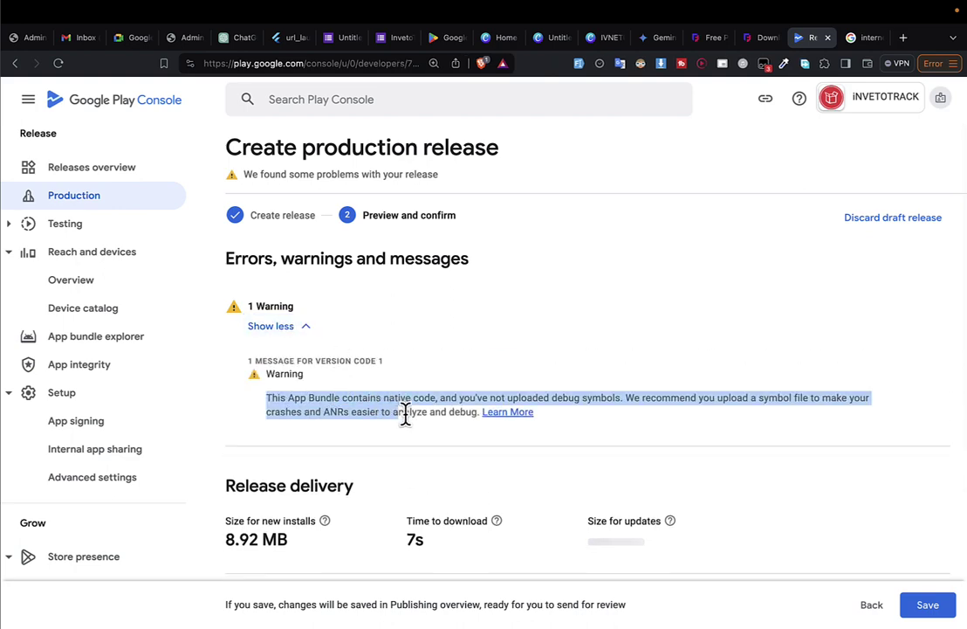
{"action": "scroll", "coordinate": [685, 487], "scroll_direction": "down", "scroll_amount": 5}
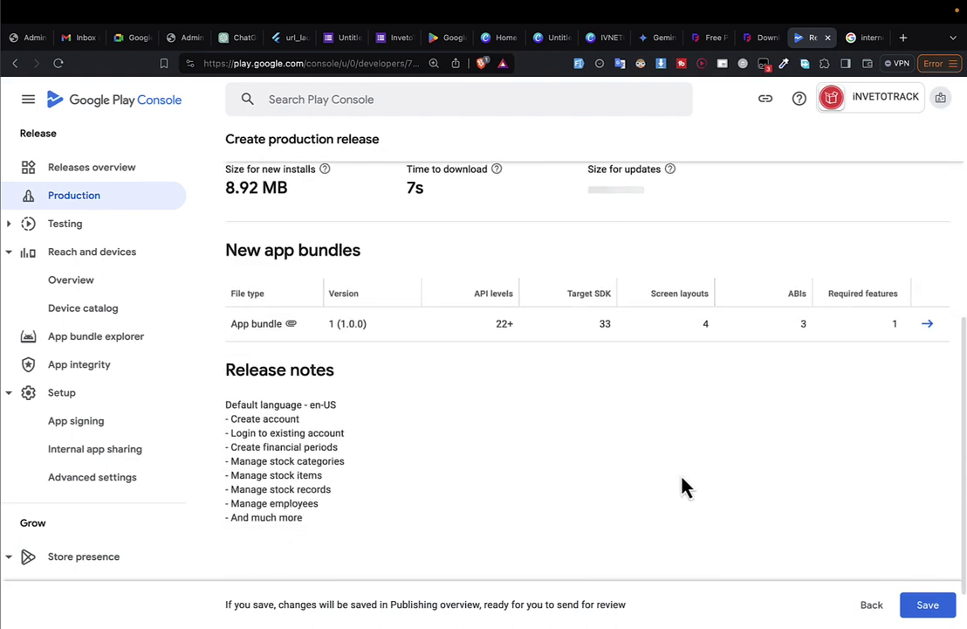
{"action": "left_click_drag", "start_coordinate": [264, 360], "coordinate": [348, 453]}
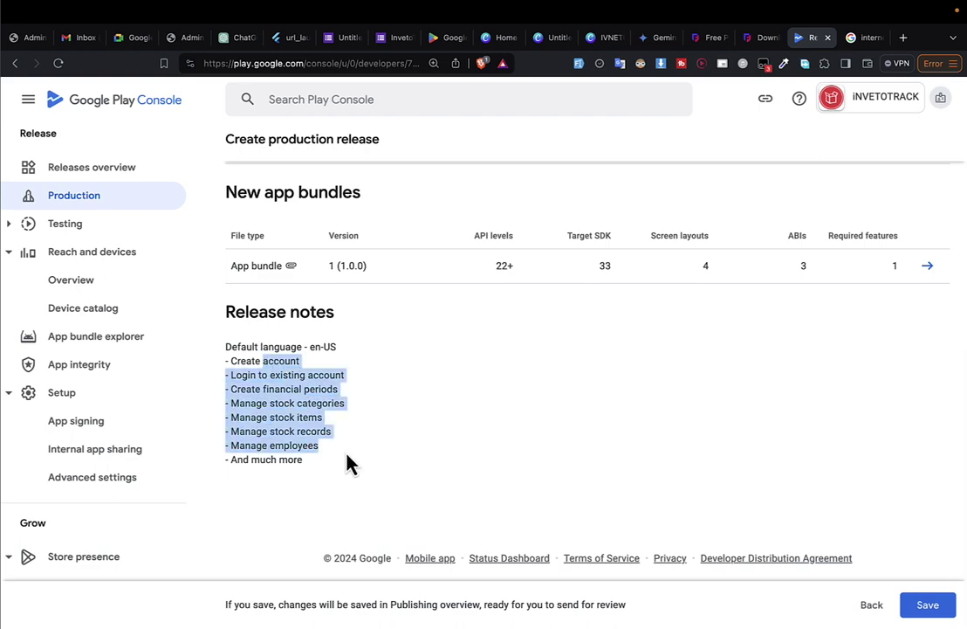
{"action": "scroll", "coordinate": [568, 384], "scroll_direction": "up", "scroll_amount": 3}
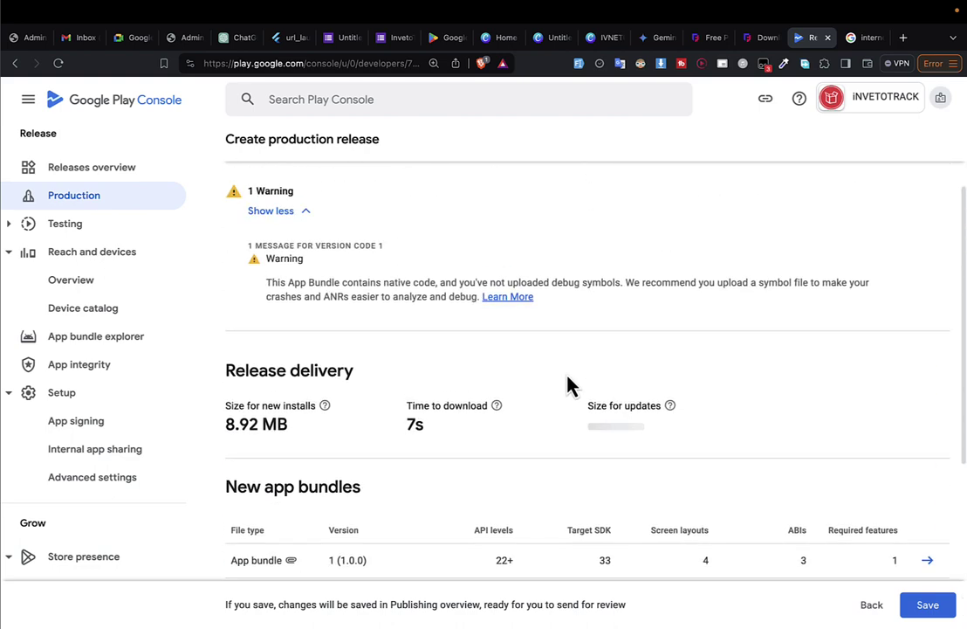
{"action": "left_click", "coordinate": [928, 605]}
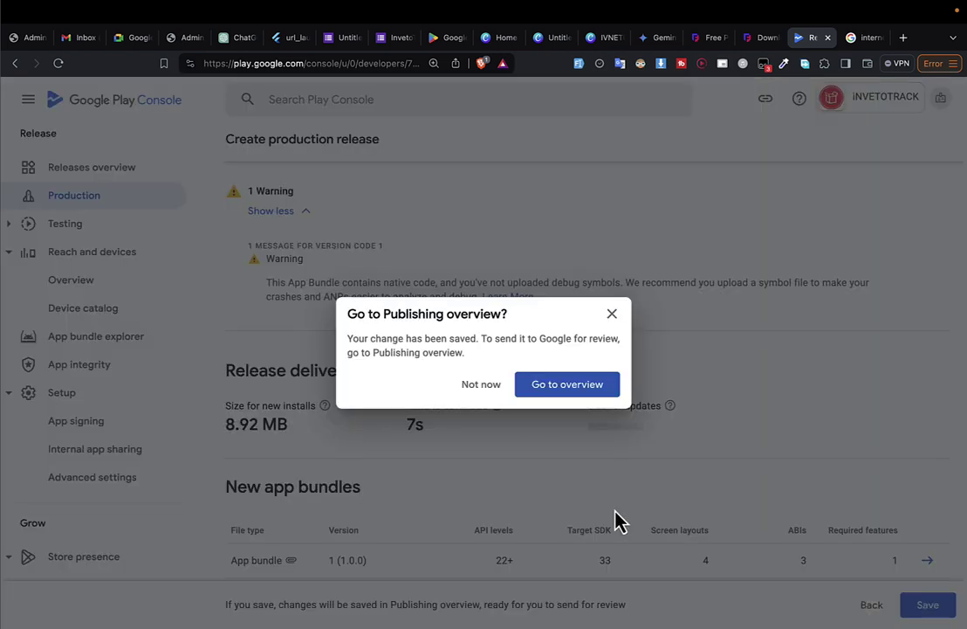
Send all 14 changes to Google for review and dismiss the geo-blocking notice.
{"action": "left_click", "coordinate": [557, 396]}
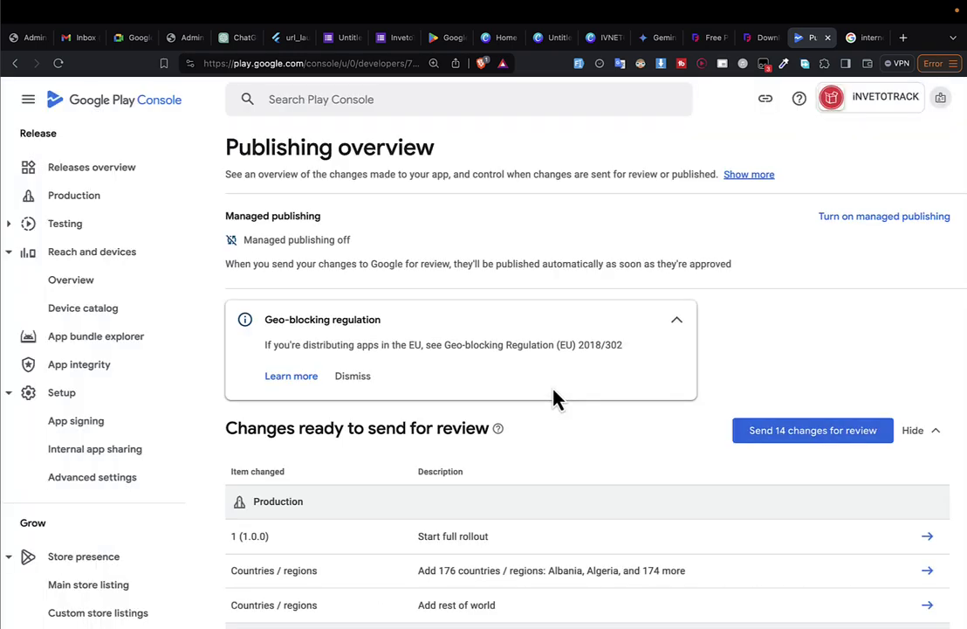
{"action": "left_click", "coordinate": [818, 437]}
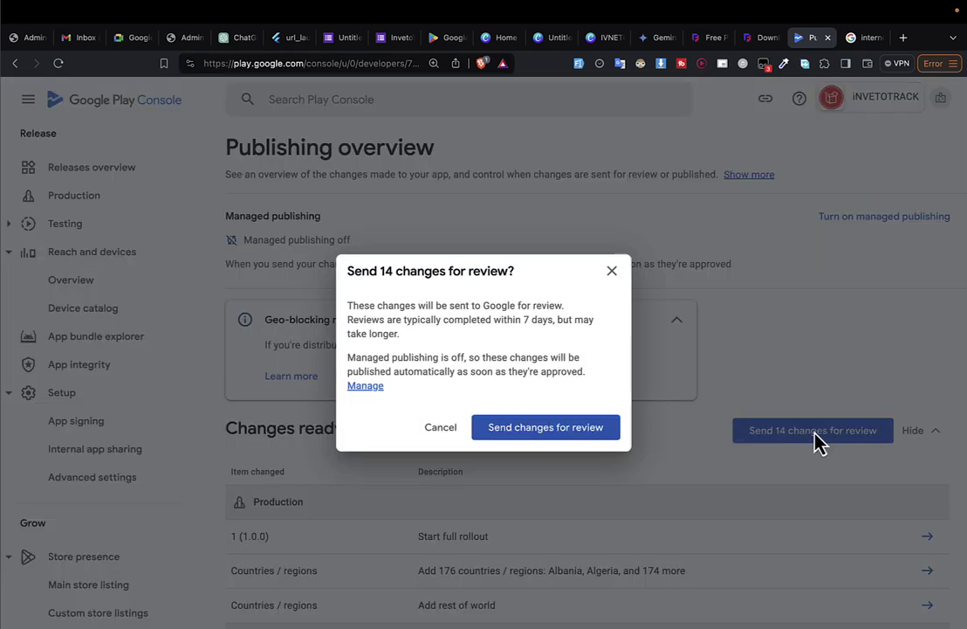
{"action": "left_click", "coordinate": [566, 427]}
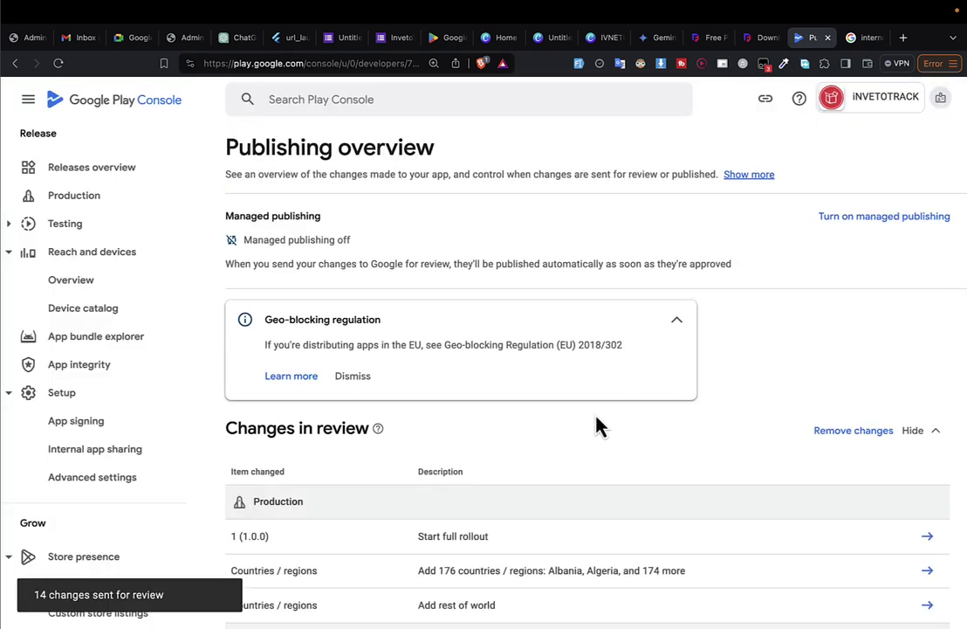
{"action": "scroll", "coordinate": [610, 419], "scroll_direction": "down", "scroll_amount": 1}
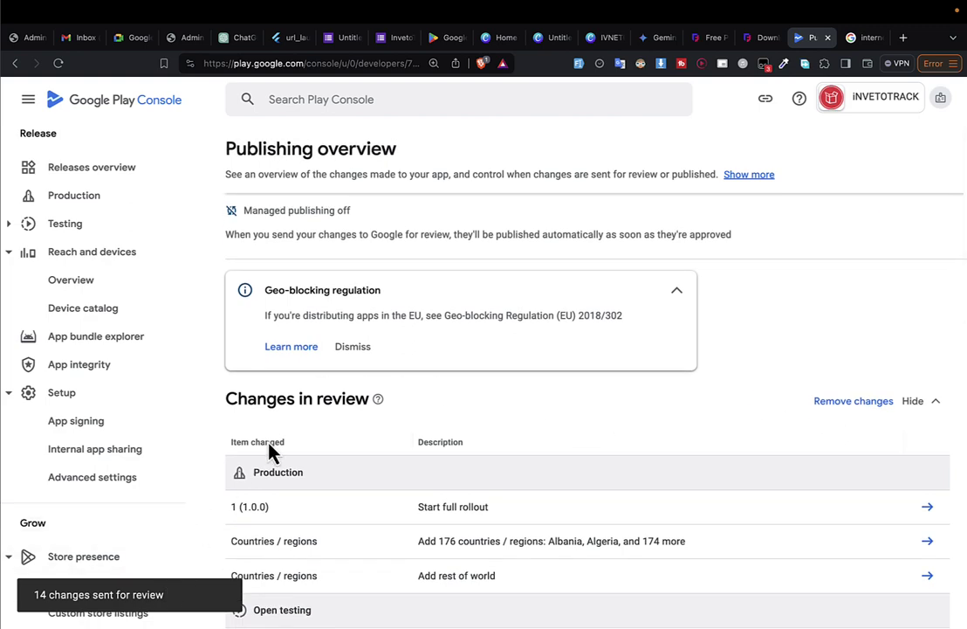
{"action": "left_click", "coordinate": [355, 358]}
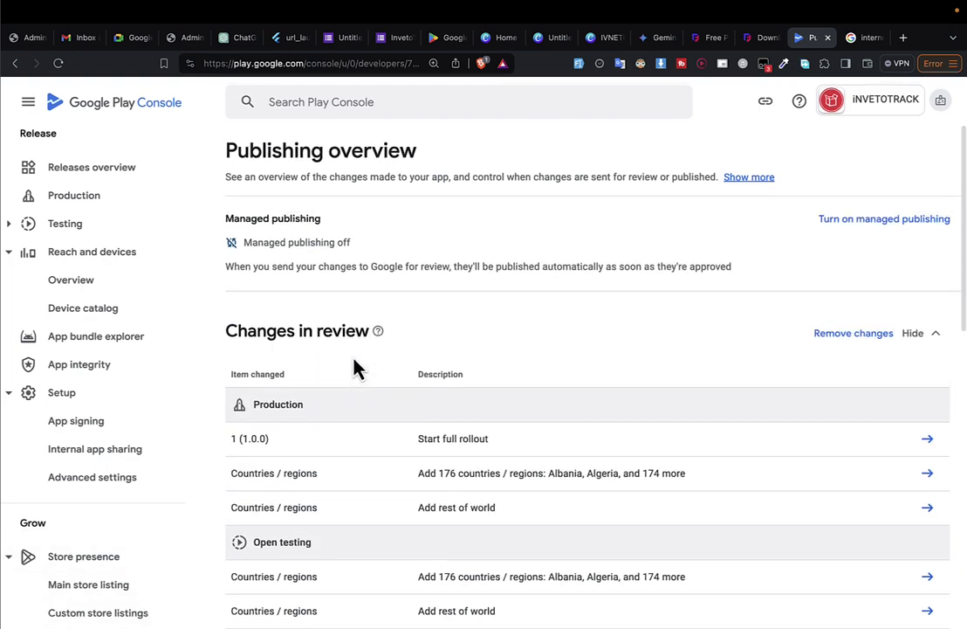
Check in the Releases overview that release 1 (1.0.0) is In review.
{"action": "left_click", "coordinate": [153, 171]}
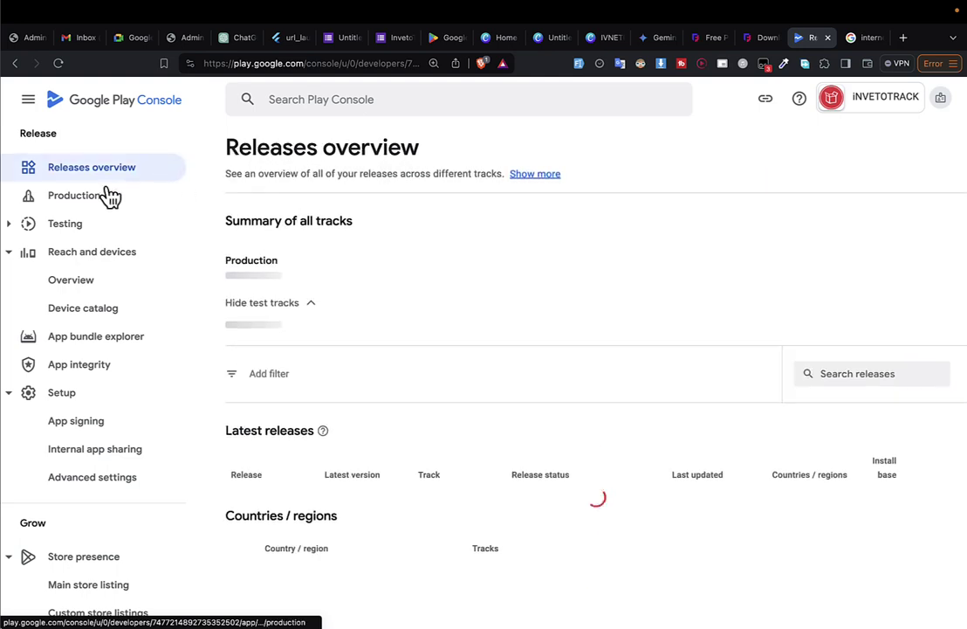
{"action": "scroll", "coordinate": [492, 277], "scroll_direction": "down", "scroll_amount": 2}
{"action": "scroll", "coordinate": [495, 343], "scroll_direction": "up", "scroll_amount": 3}
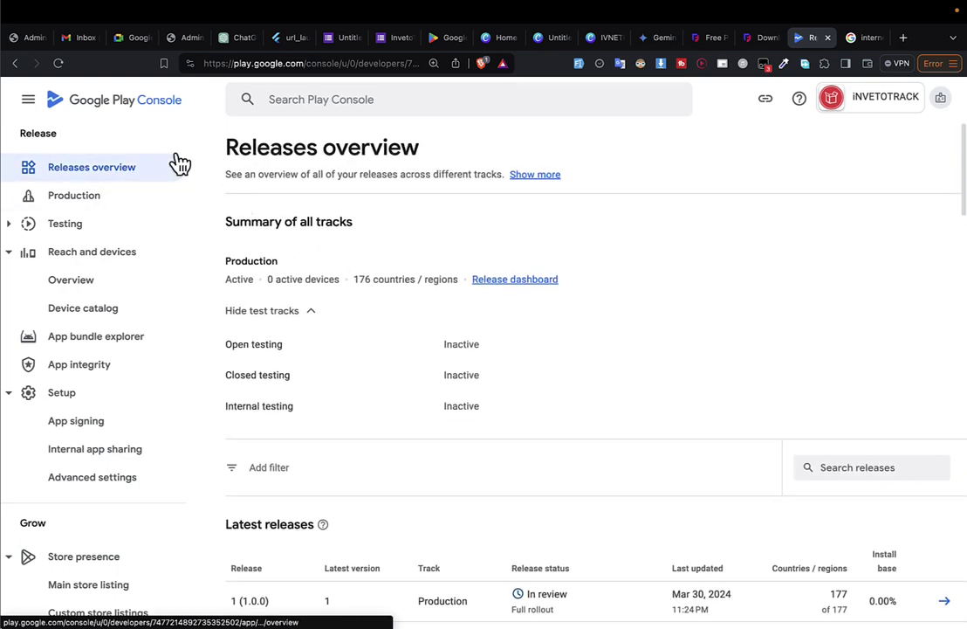
{"action": "scroll", "coordinate": [124, 209], "scroll_direction": "up", "scroll_amount": 2}
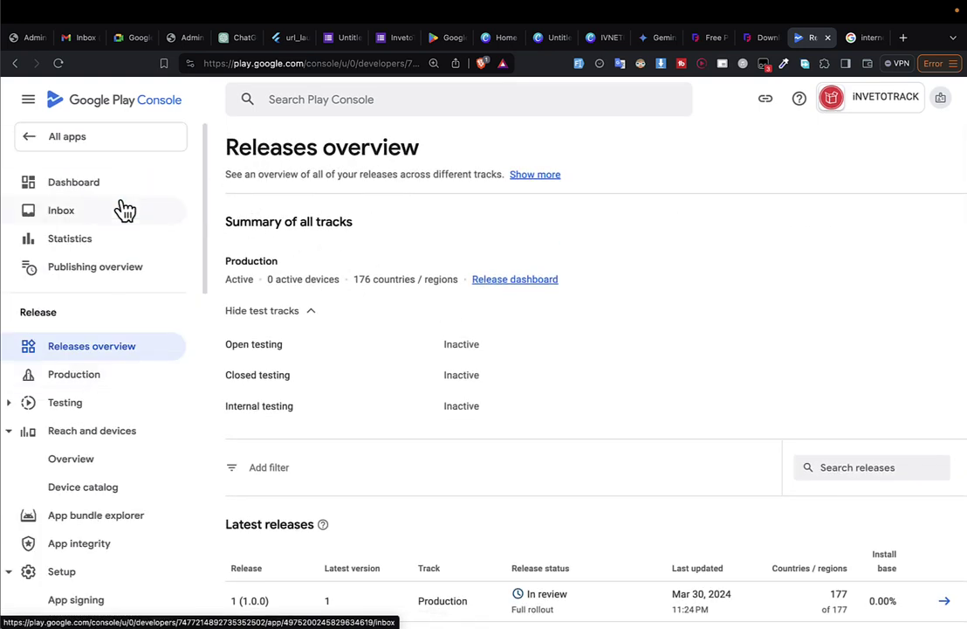
View the Dashboard showing update status In review and production active in 176 countries.
{"action": "left_click", "coordinate": [122, 187]}
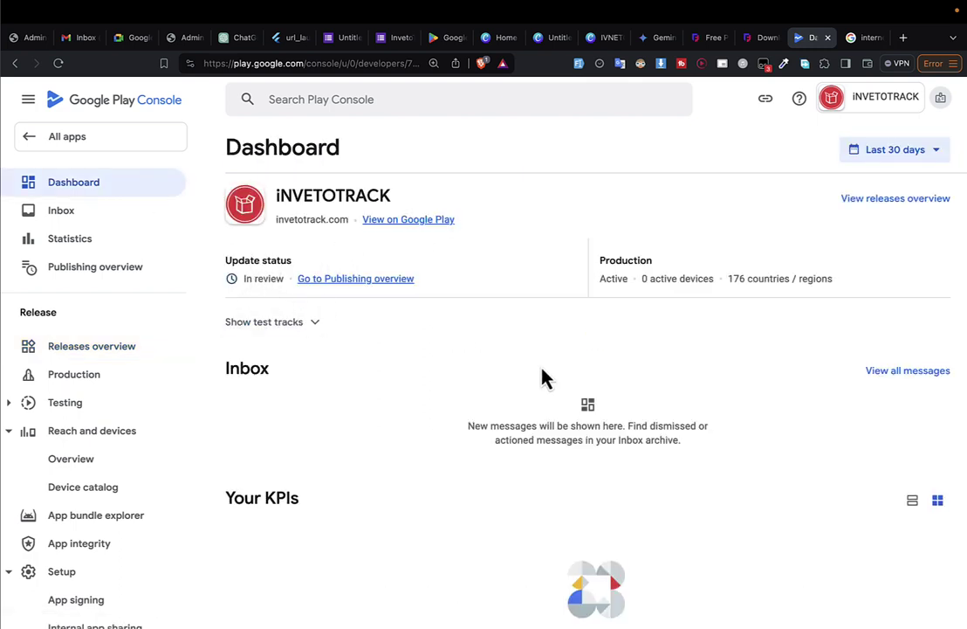
{"action": "scroll", "coordinate": [550, 502], "scroll_direction": "down", "scroll_amount": 3}
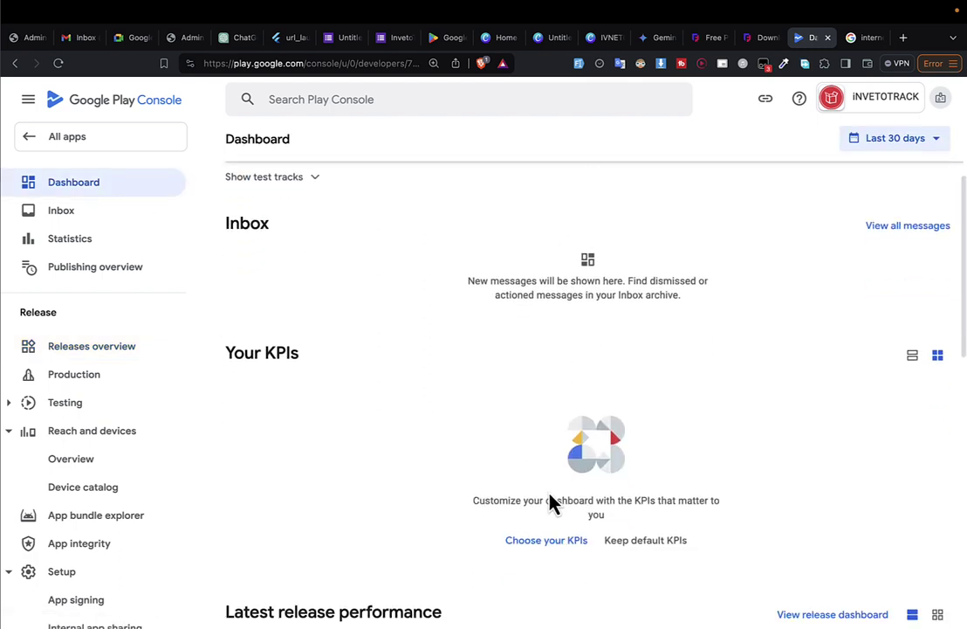
{"action": "scroll", "coordinate": [551, 502], "scroll_direction": "up", "scroll_amount": 3}
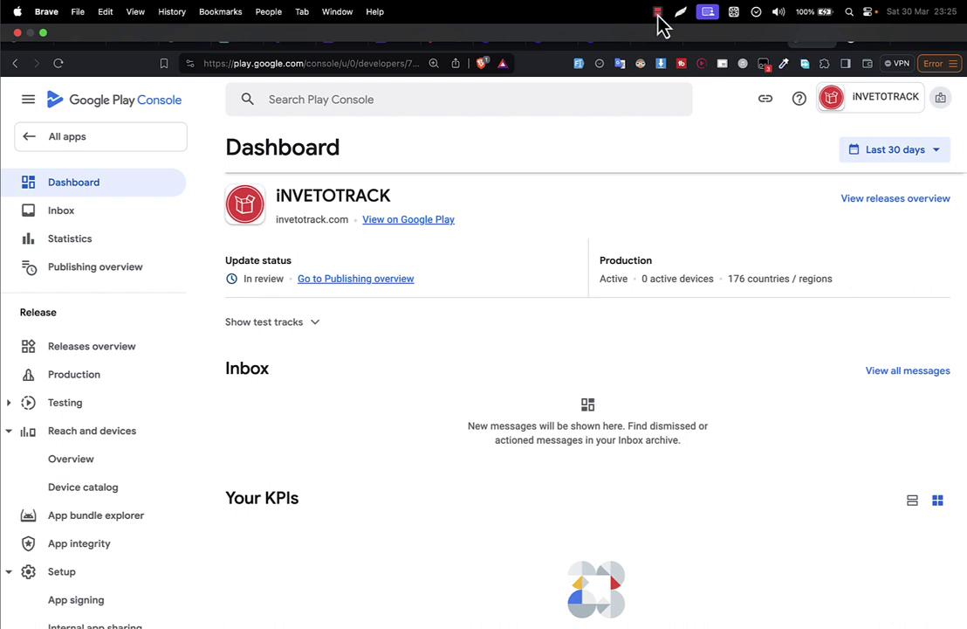
{"action": "left_click", "coordinate": [659, 12]}
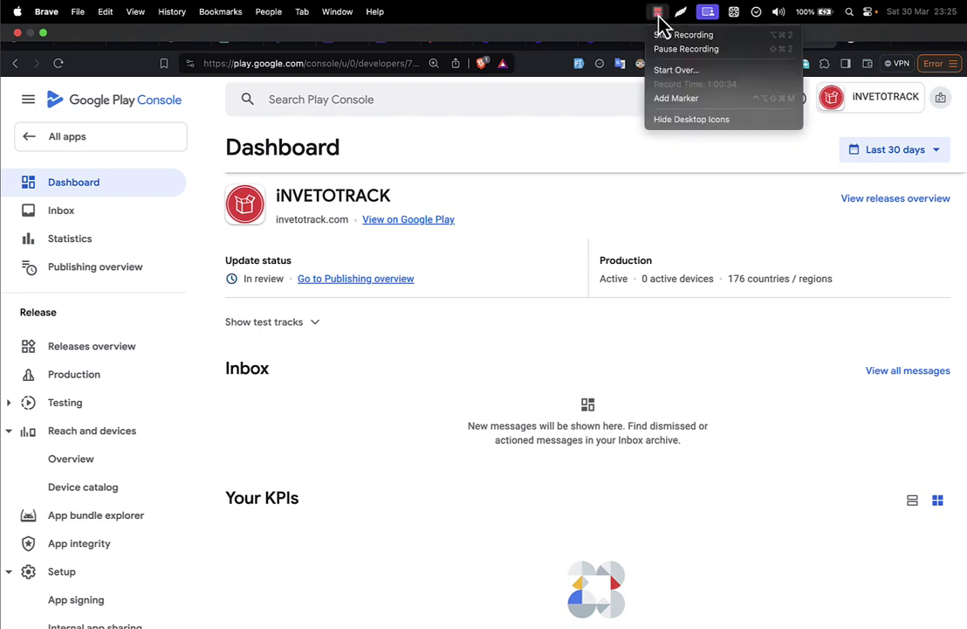